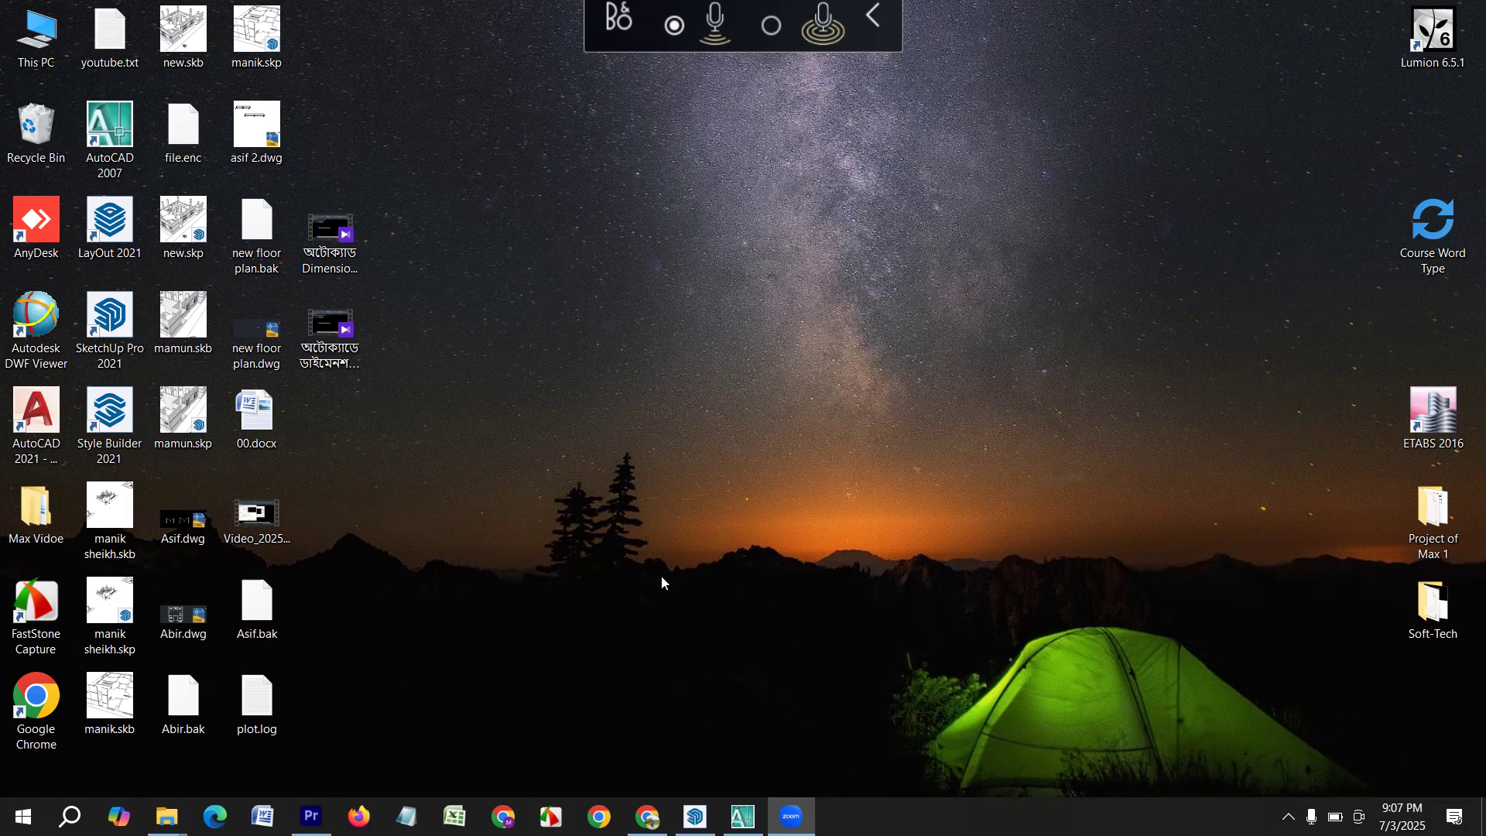
right_click(779, 301)
click(784, 302)
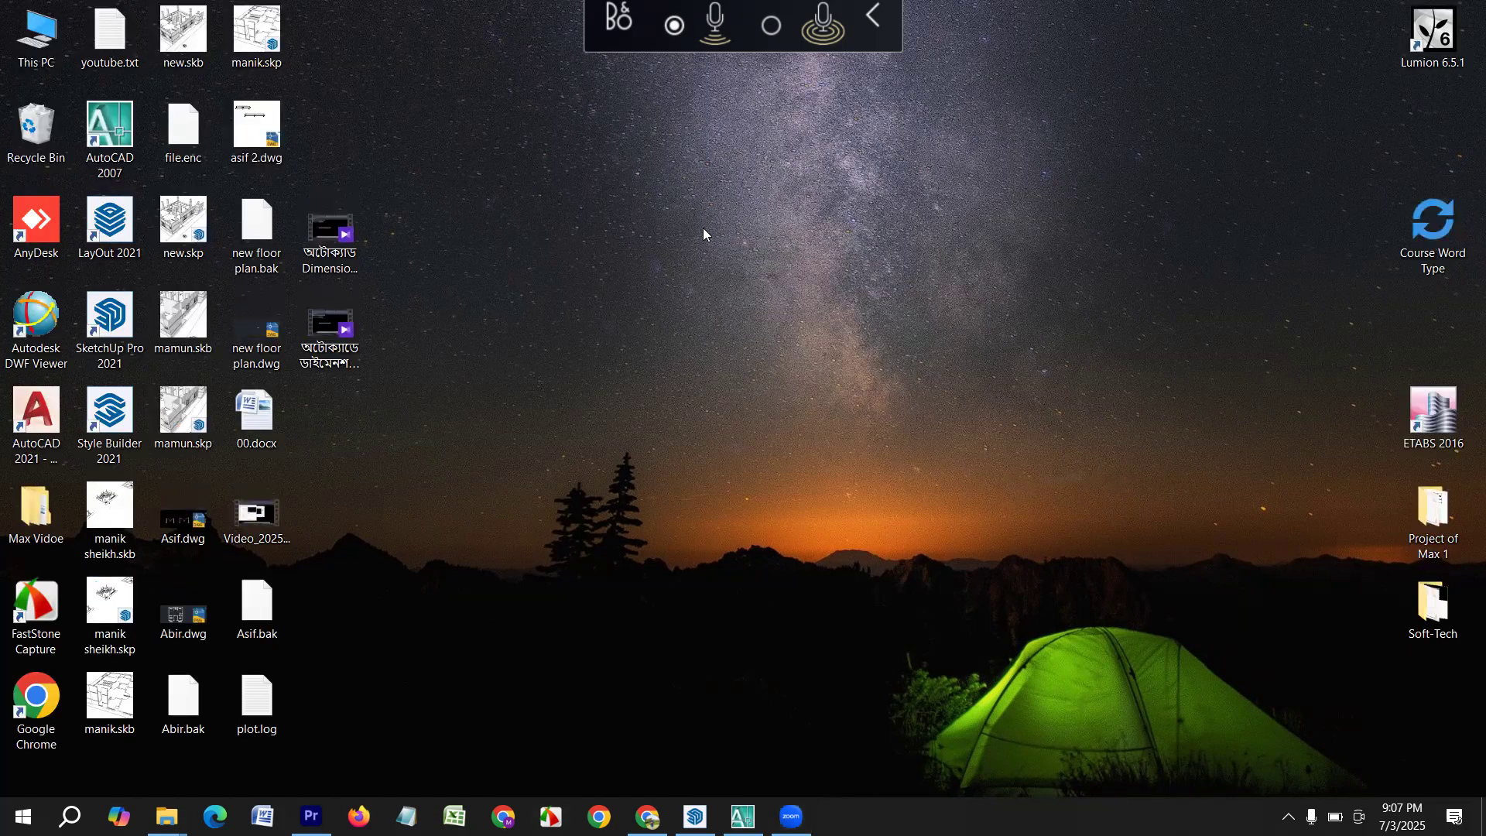
right_click(703, 228)
click(781, 286)
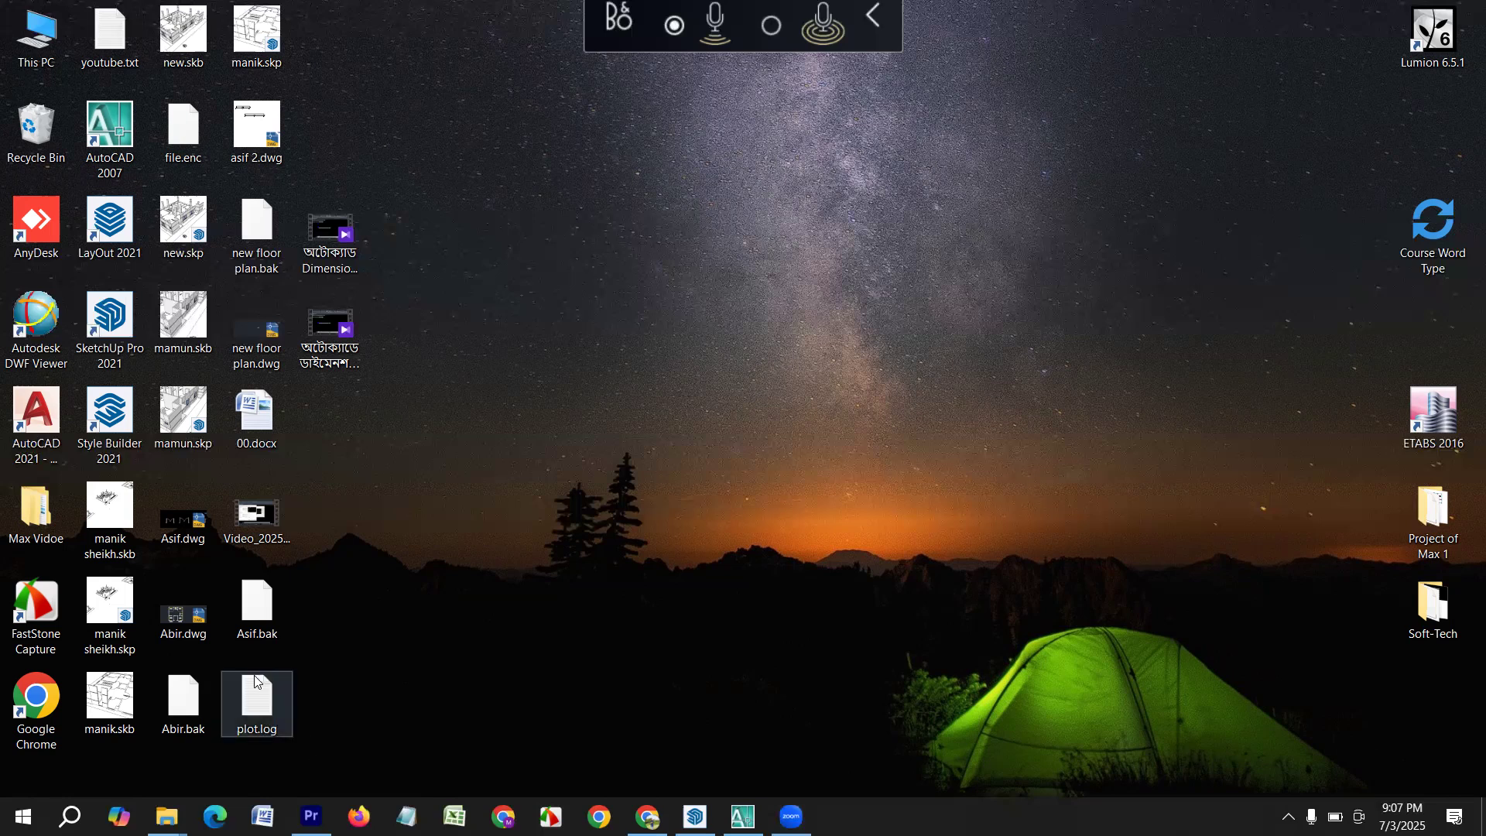
Open the drawing Abir.dwg from the desktop in AutoCAD.
double_click(183, 611)
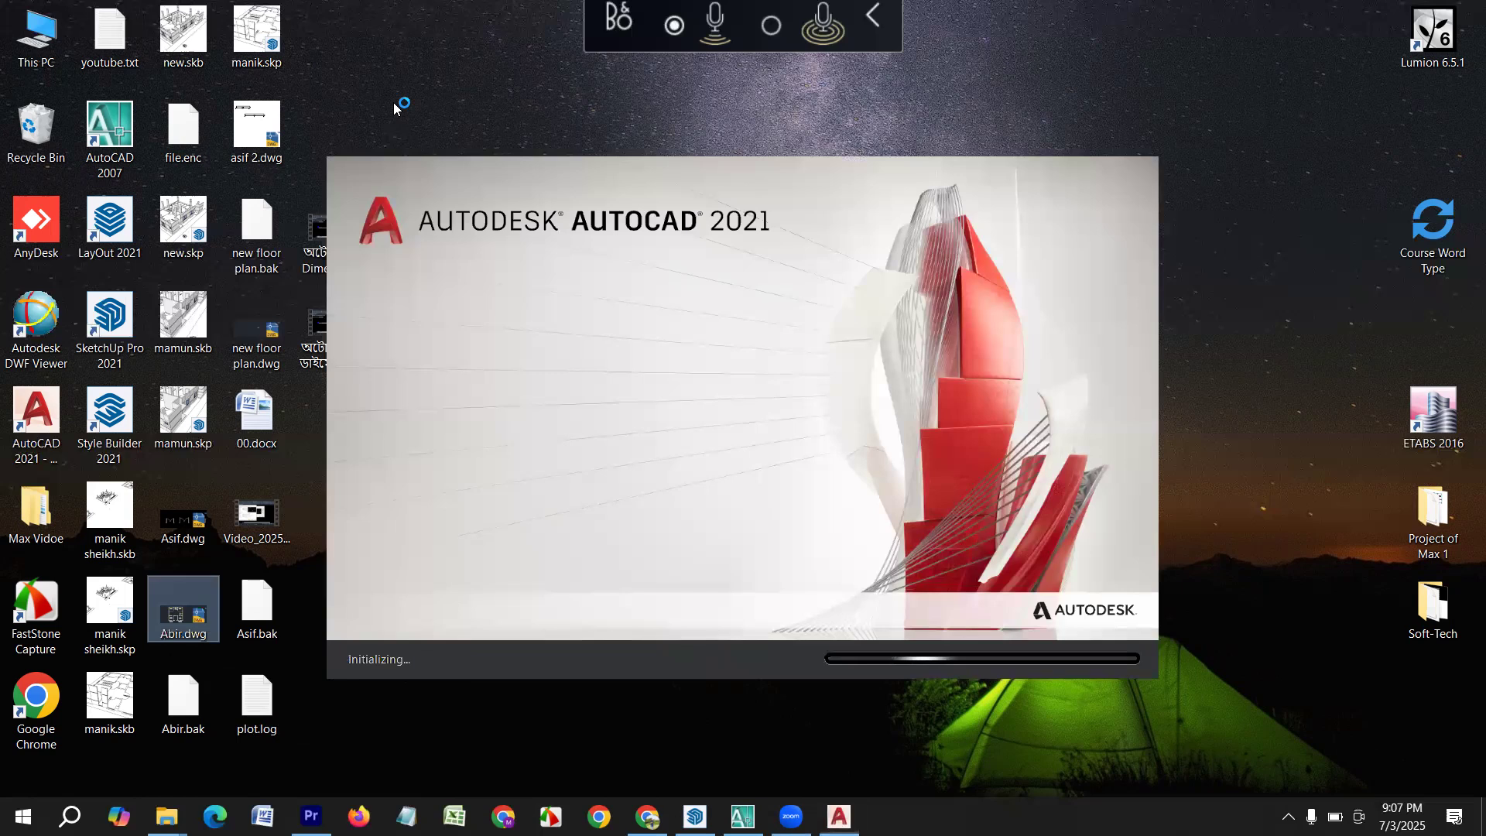
right_click(387, 99)
click(459, 156)
right_click(428, 72)
click(478, 140)
right_click(424, 61)
click(476, 127)
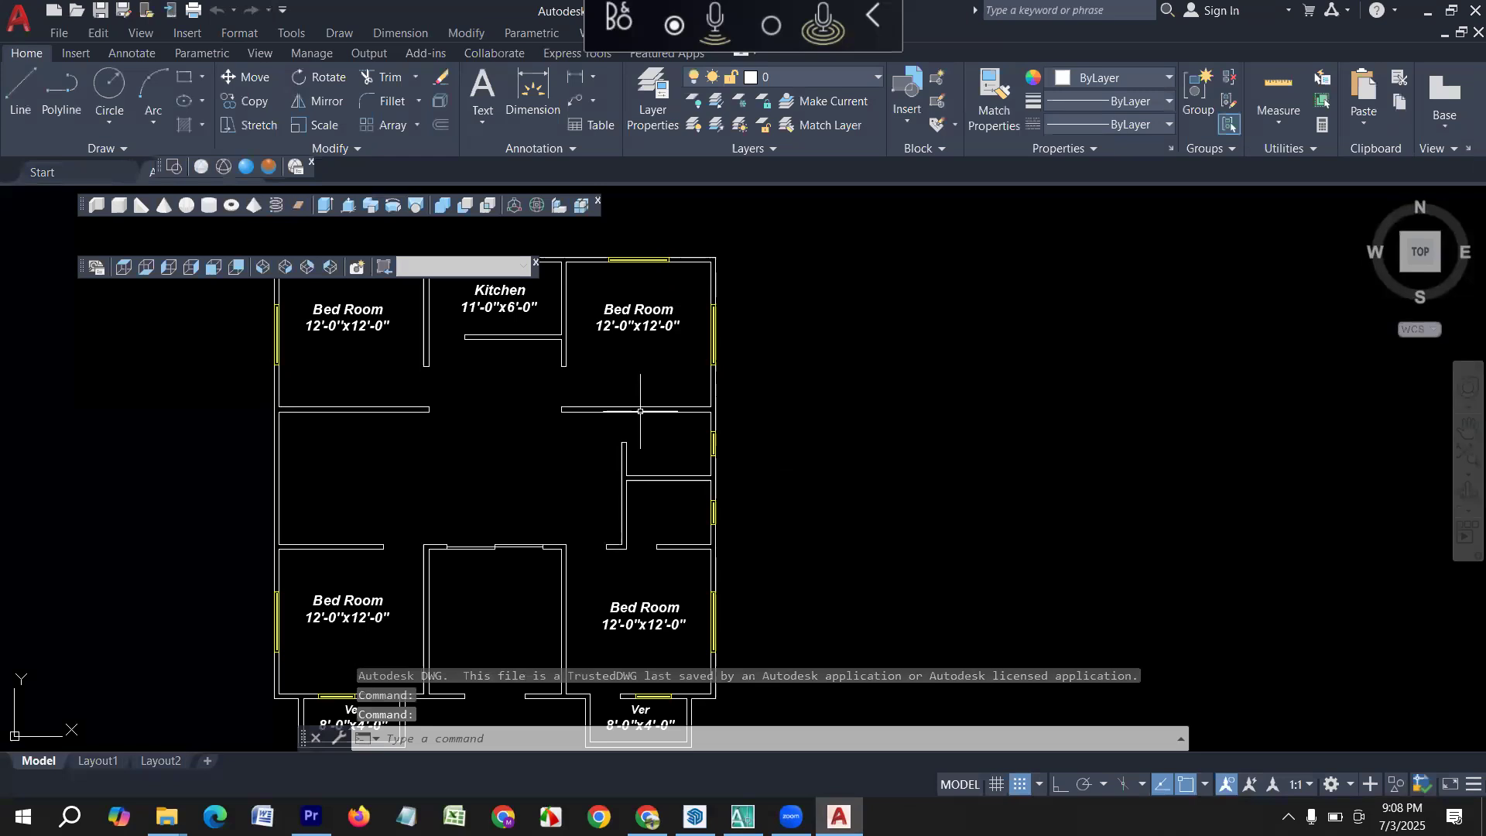
Close the two floating toolbars with the 3D view presets and the solid modeling tools that cover the drawing area.
scroll(640, 411, down, 5)
scroll(617, 387, down, 2)
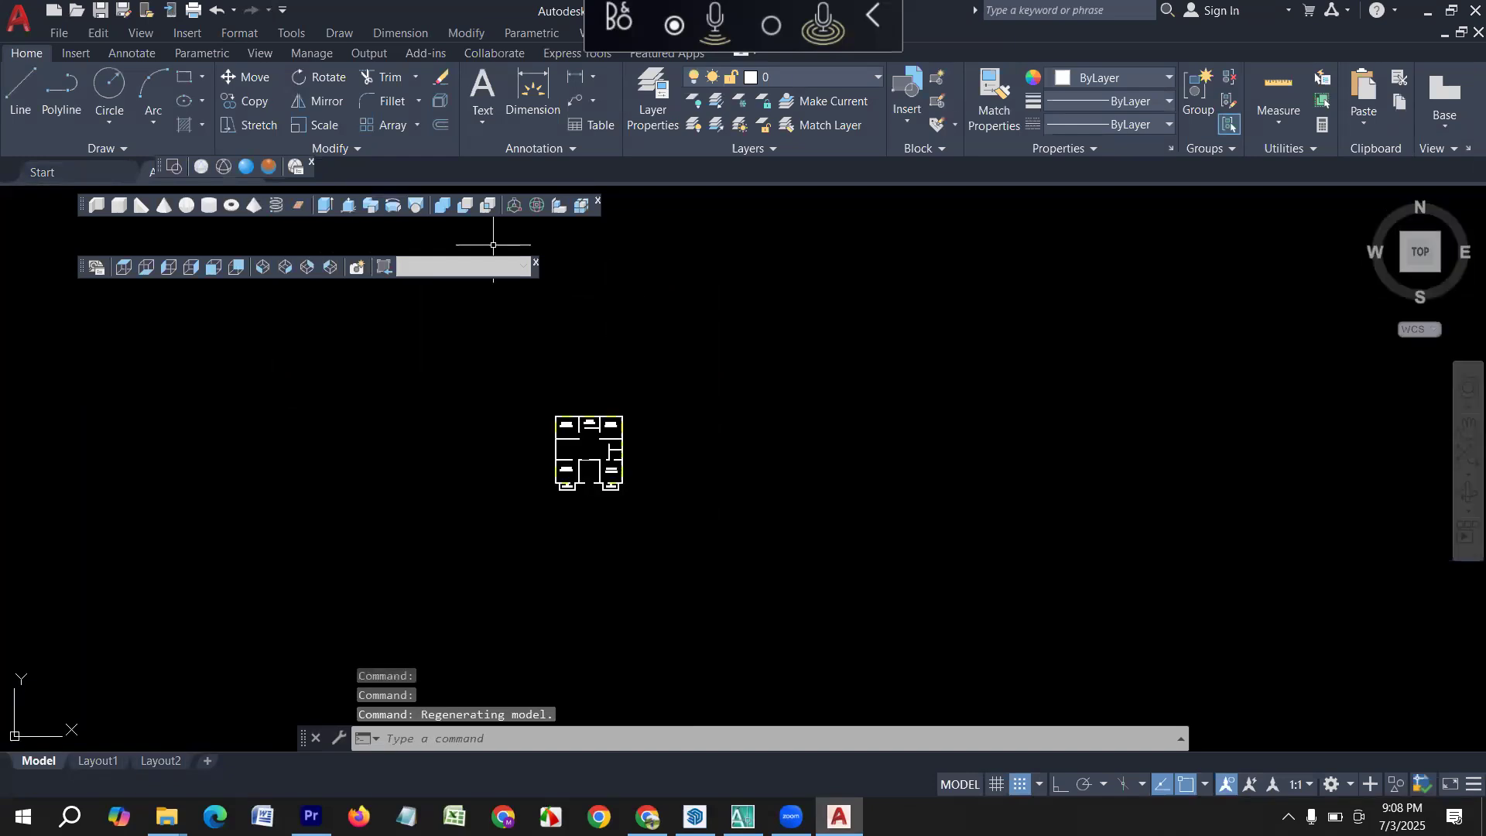
key(Escape)
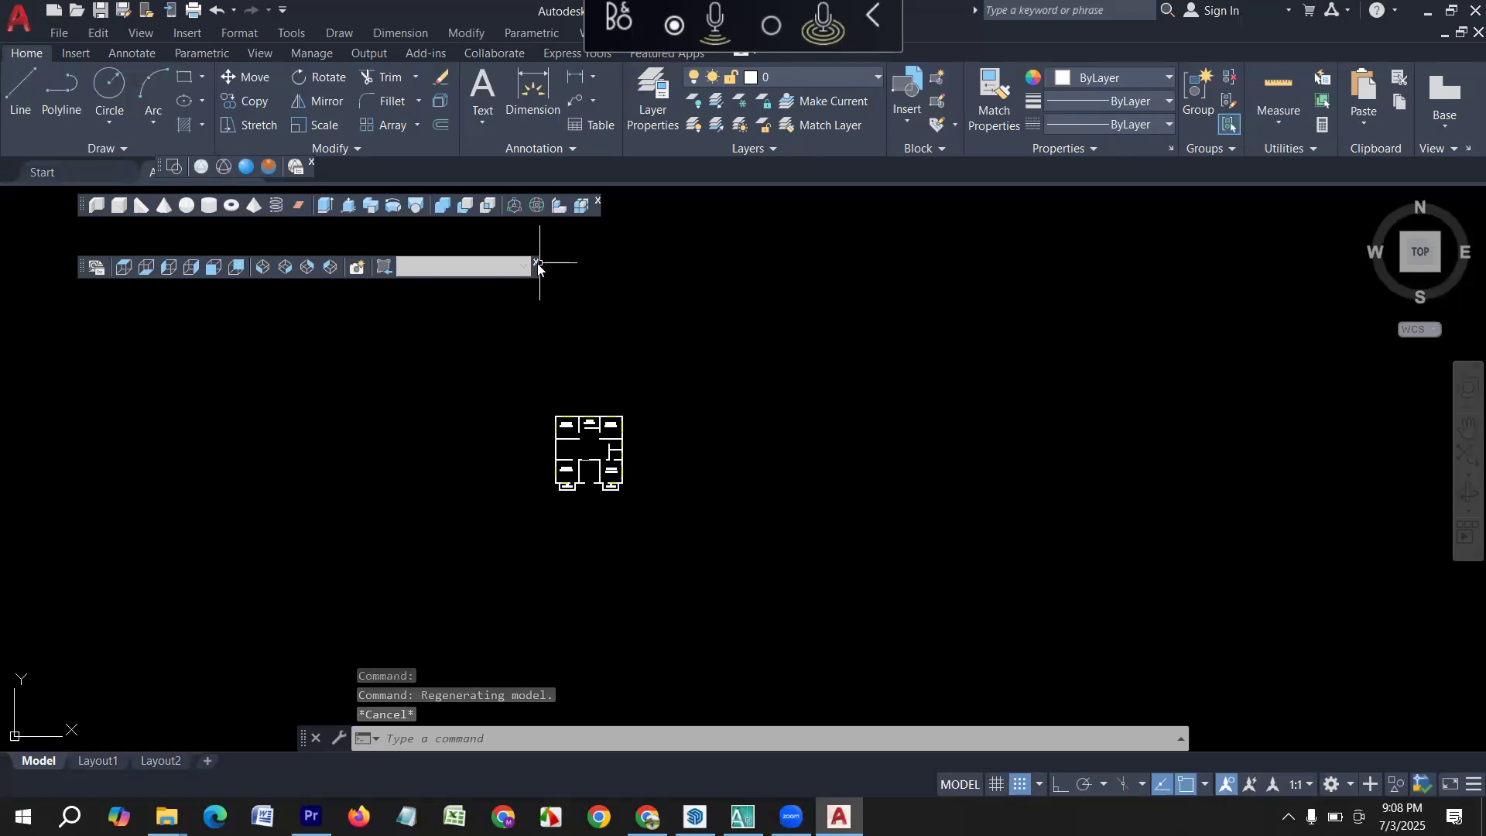
click(537, 267)
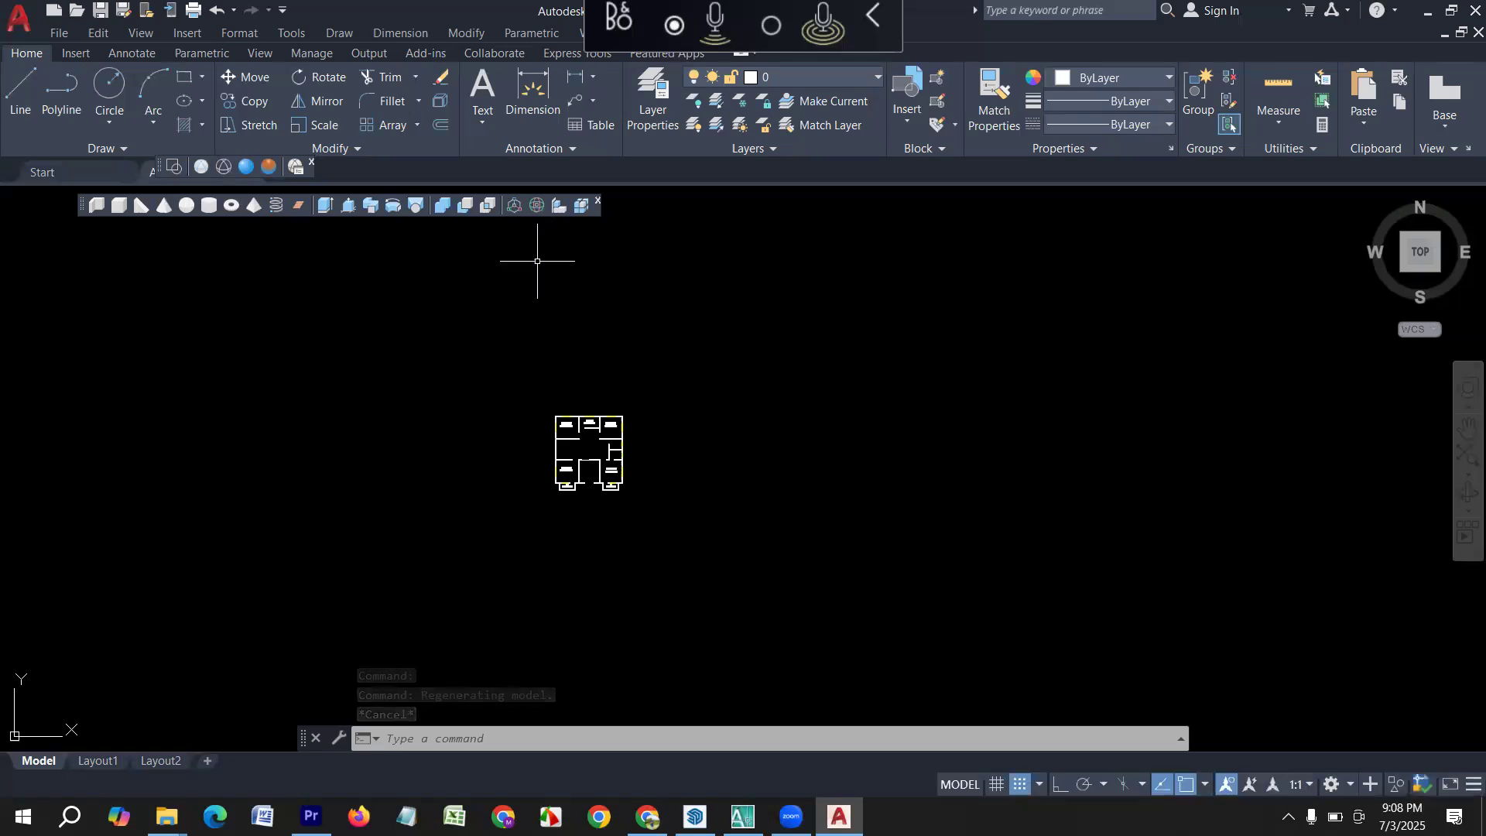
click(599, 202)
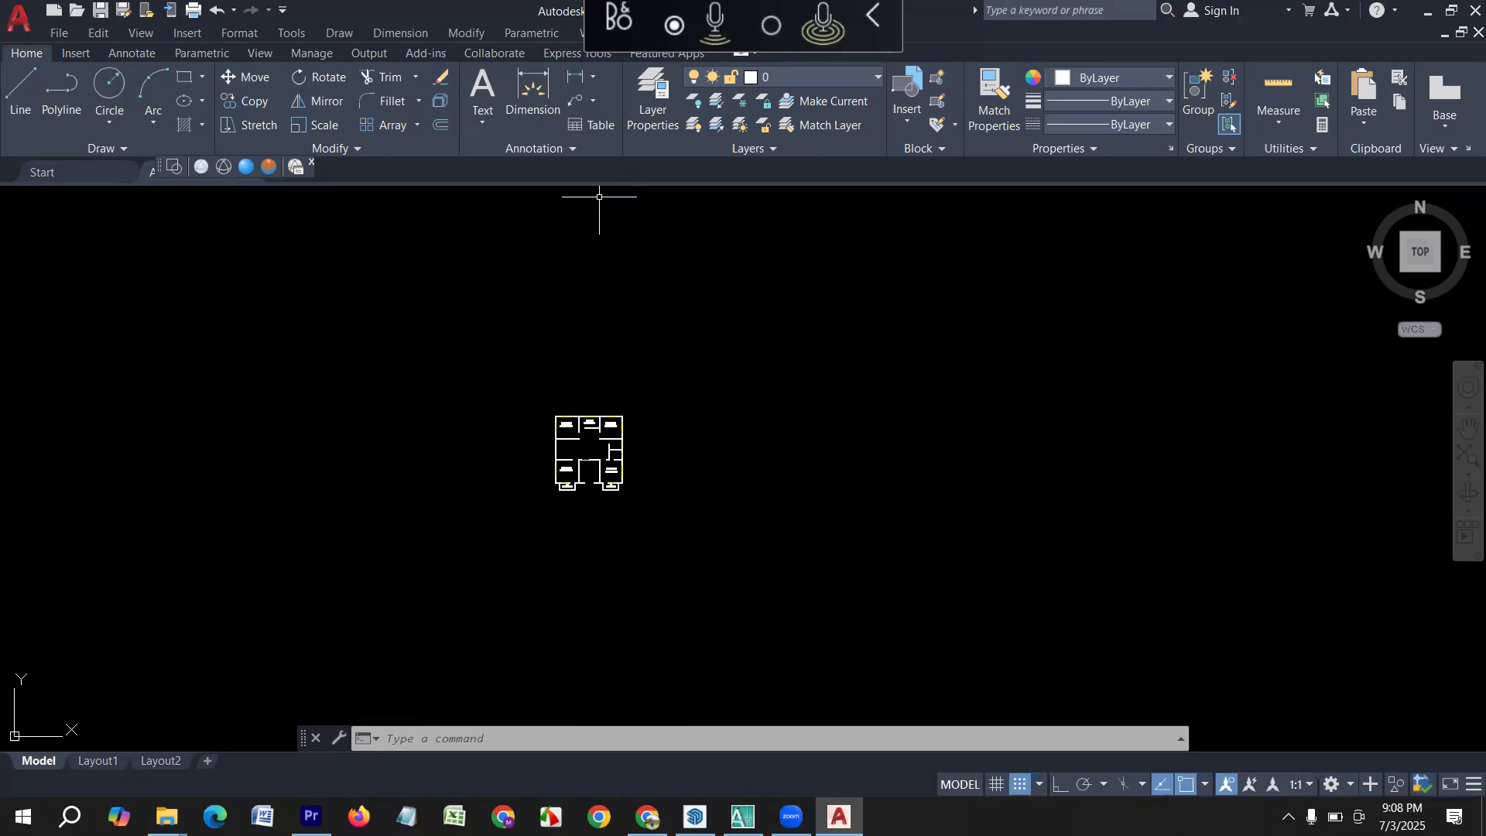
Examine the floor plan's rooms and the yellow window symbols in its outer walls.
scroll(599, 383, up, 3)
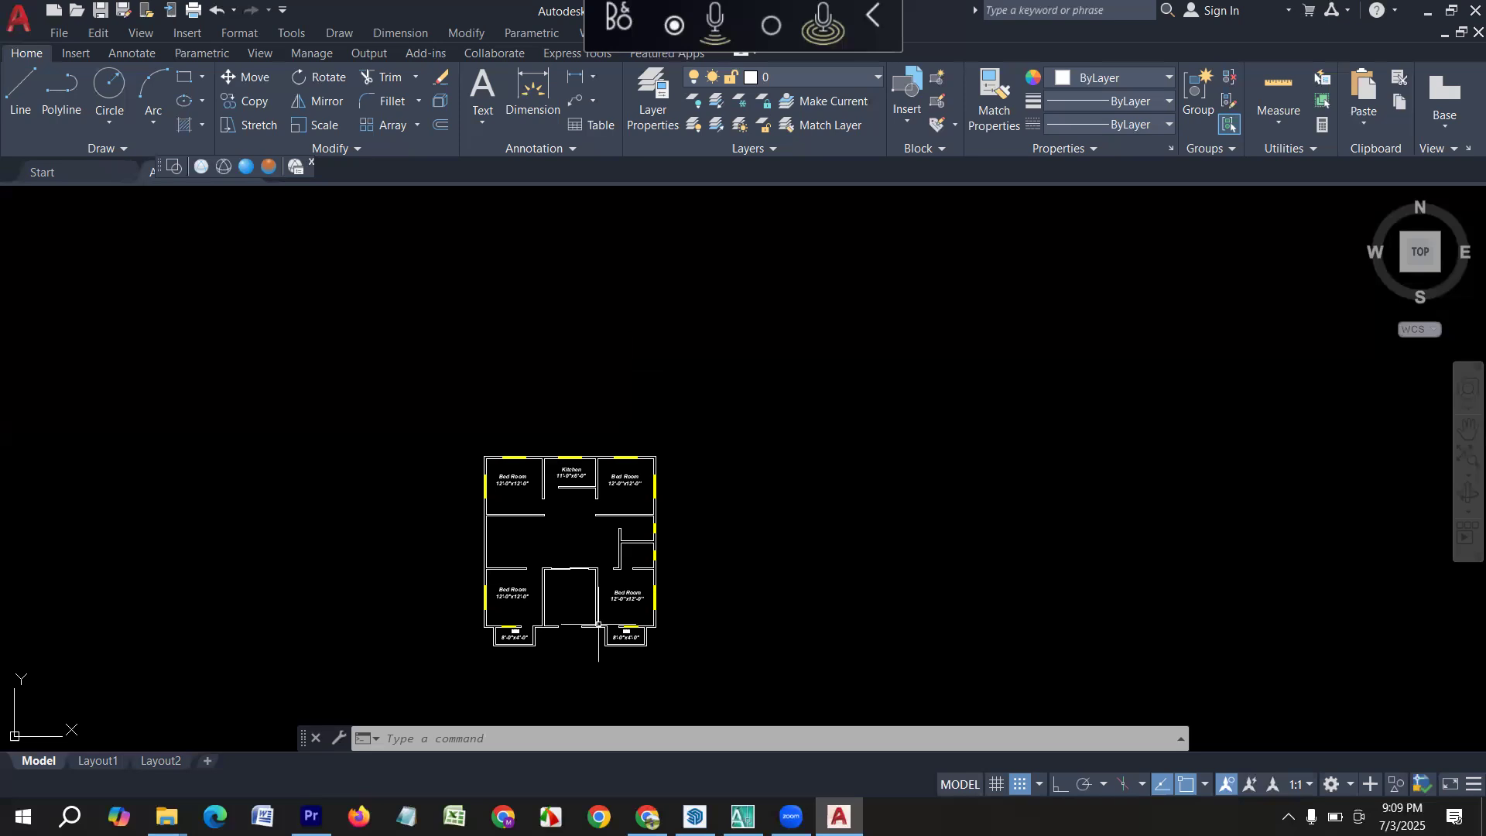
scroll(617, 482, up, 2)
scroll(430, 439, up, 8)
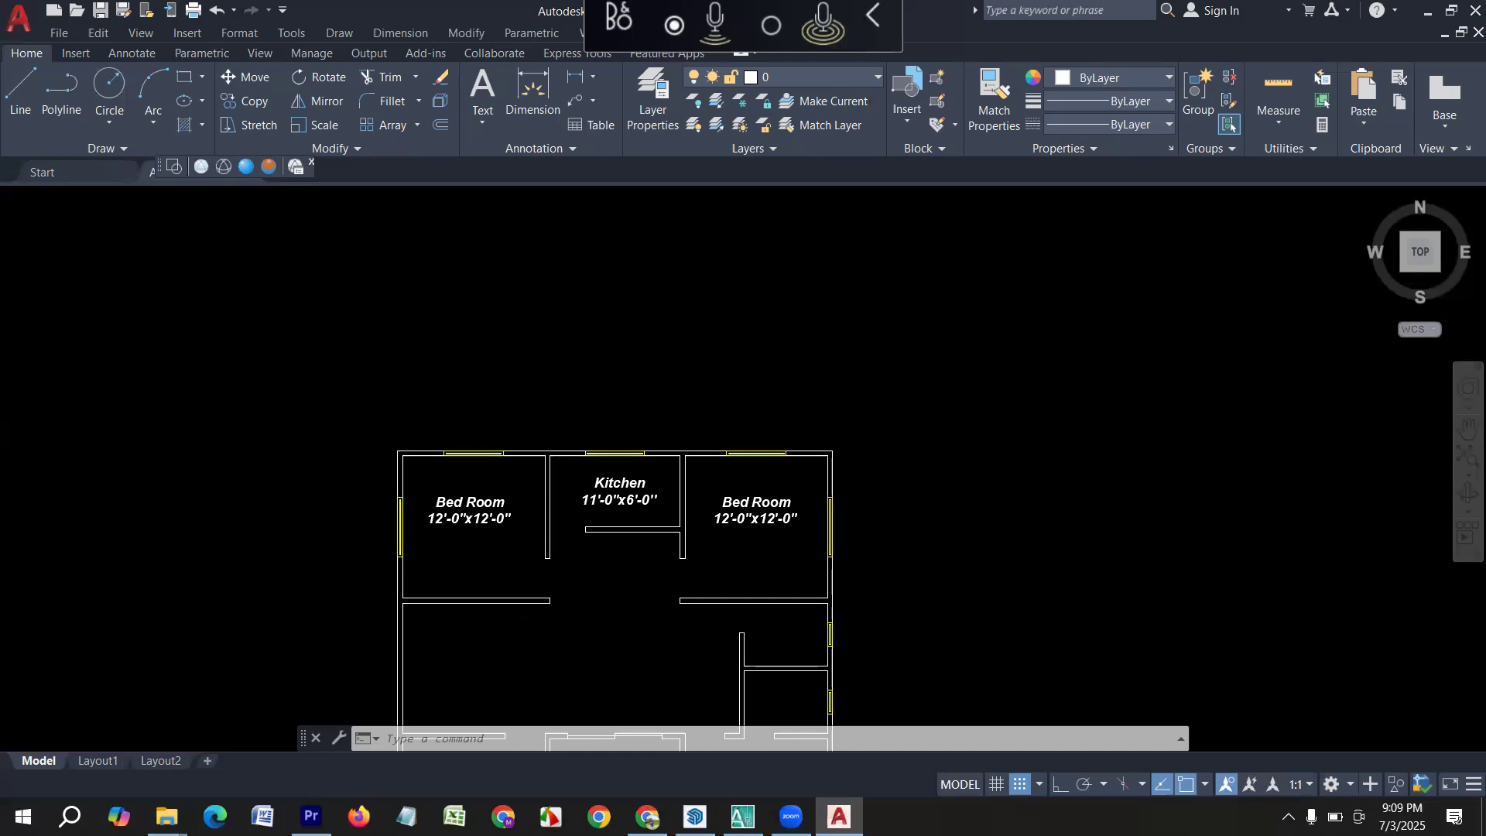
middle_drag(430, 350, 819, 551)
scroll(484, 487, down, 5)
scroll(292, 457, up, 2)
middle_drag(475, 531, 815, 521)
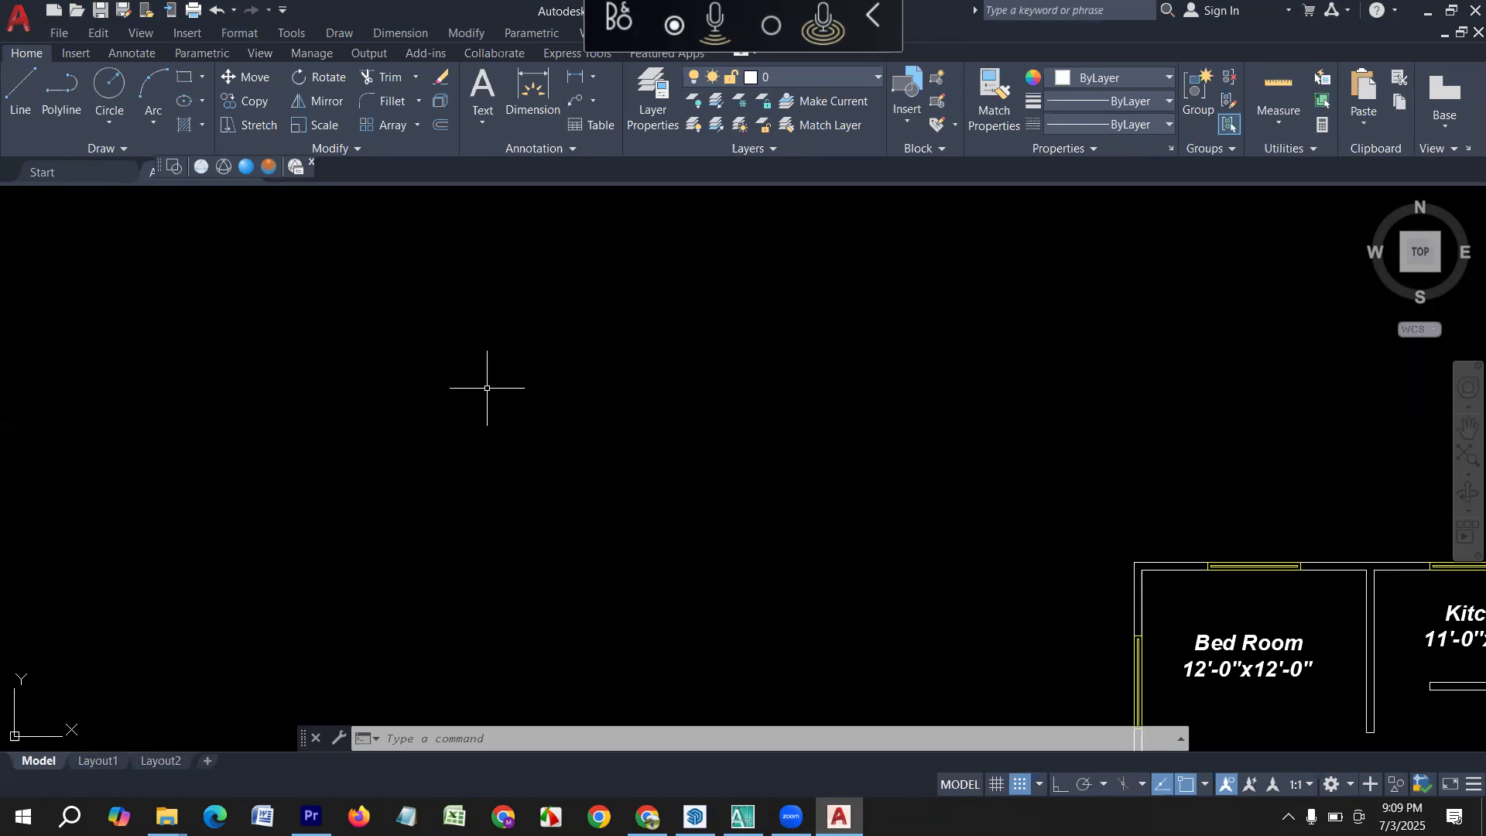
Draw a 5' horizontal line with Ortho on in the empty area beside the floor plan.
text(l)
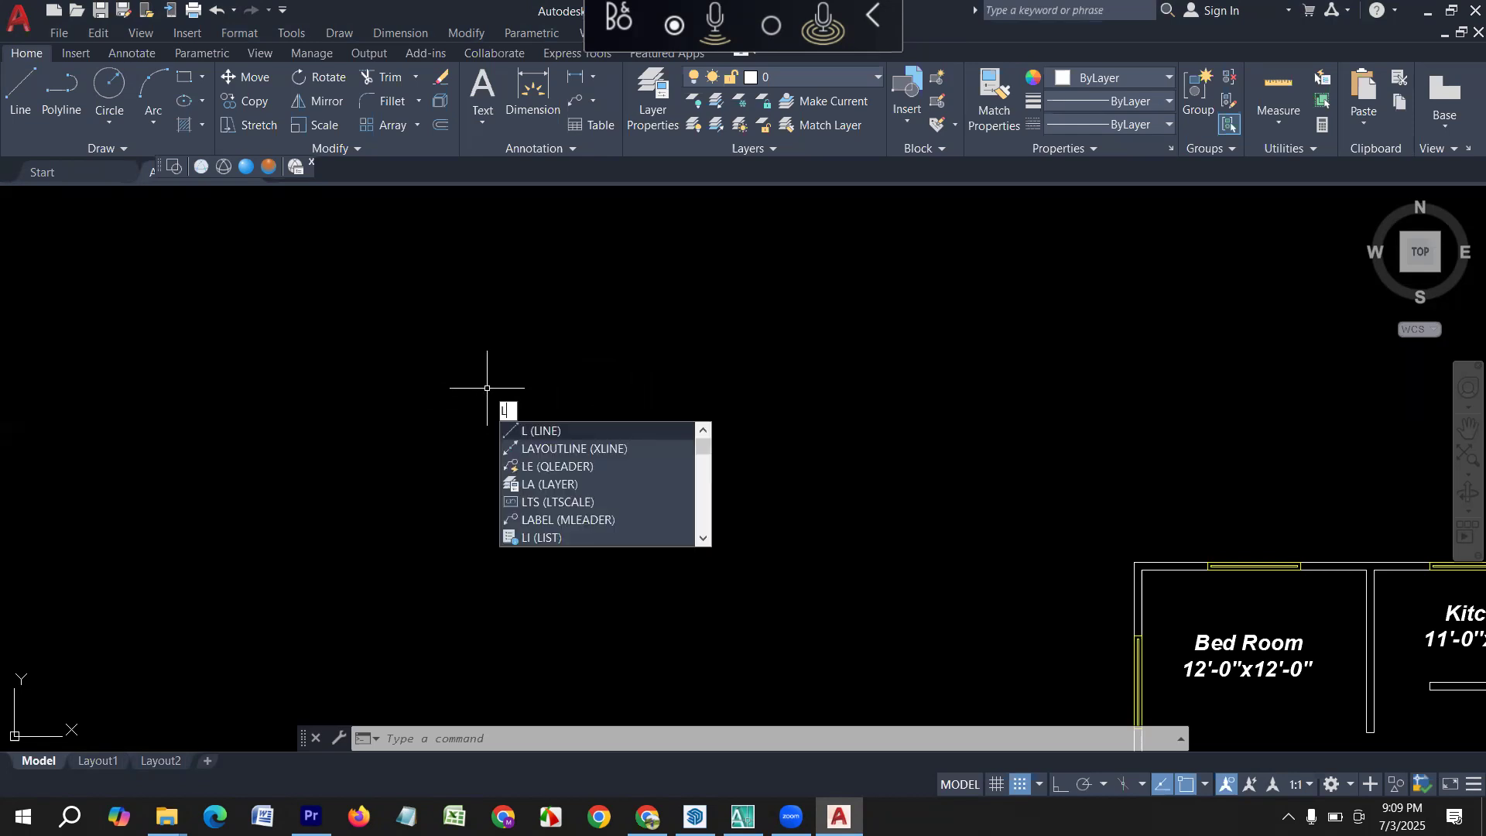
key(Return)
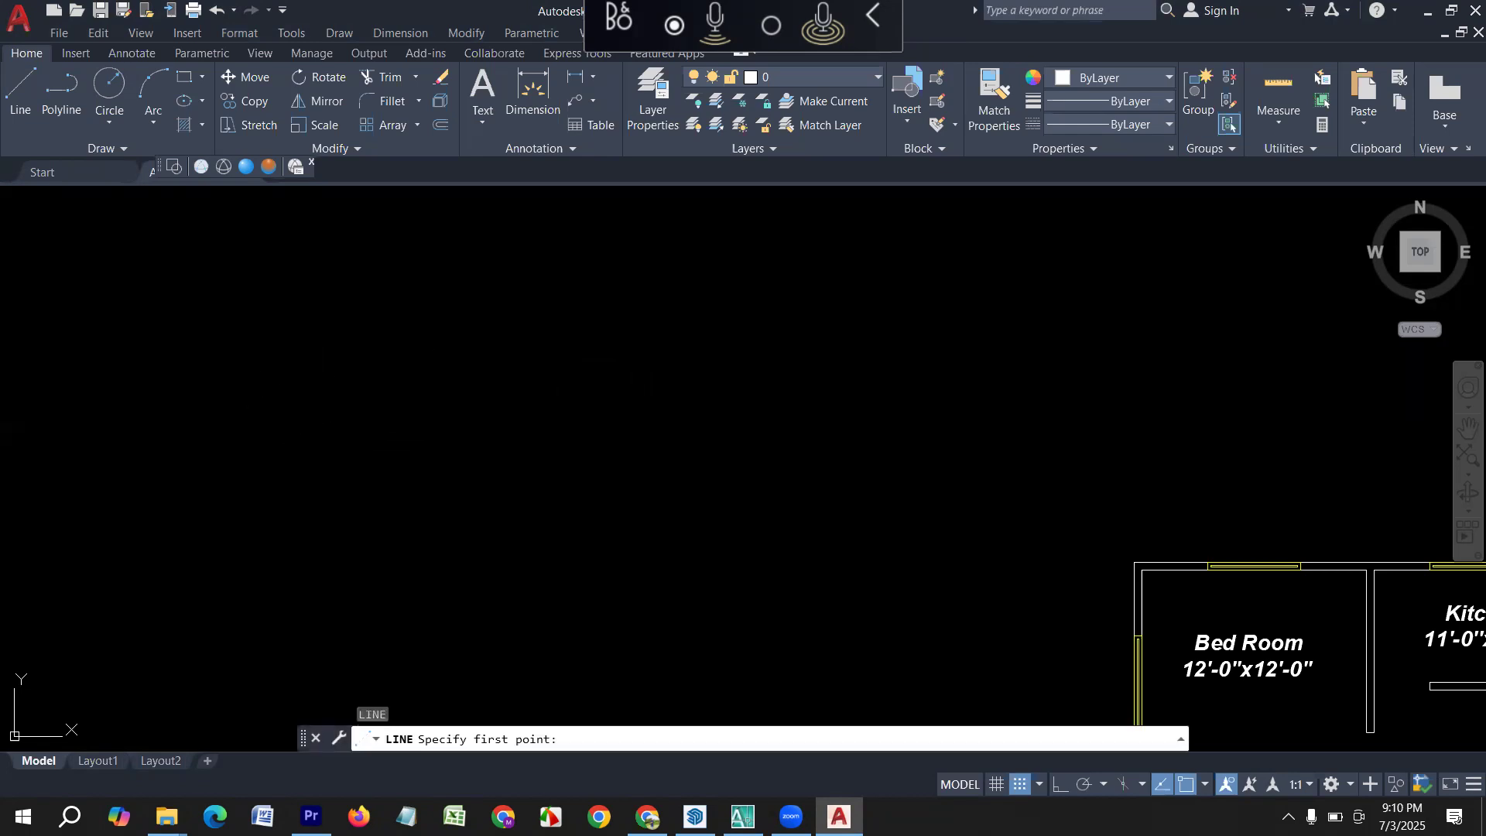
click(295, 377)
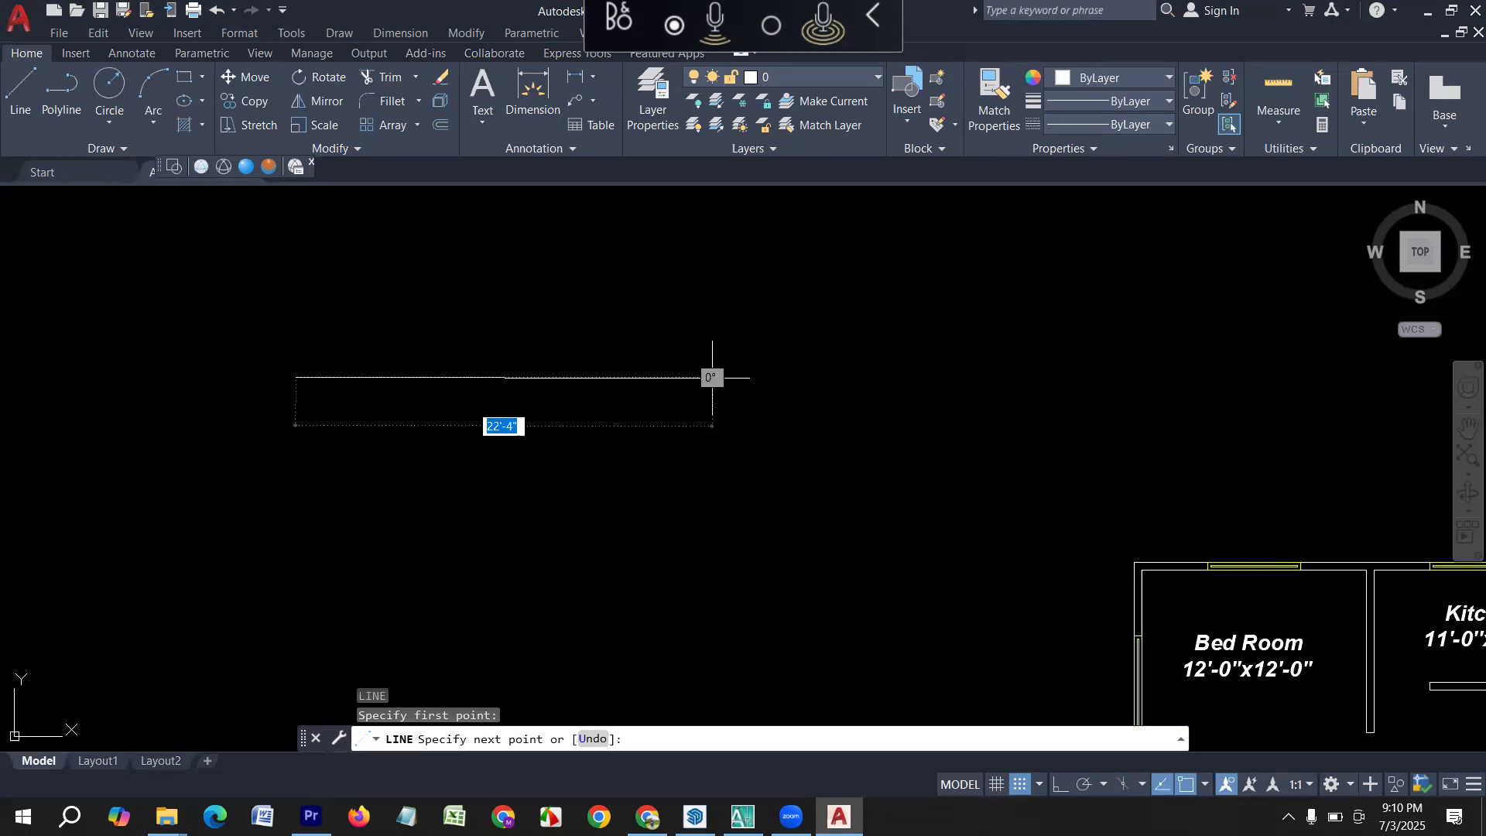
key(F8)
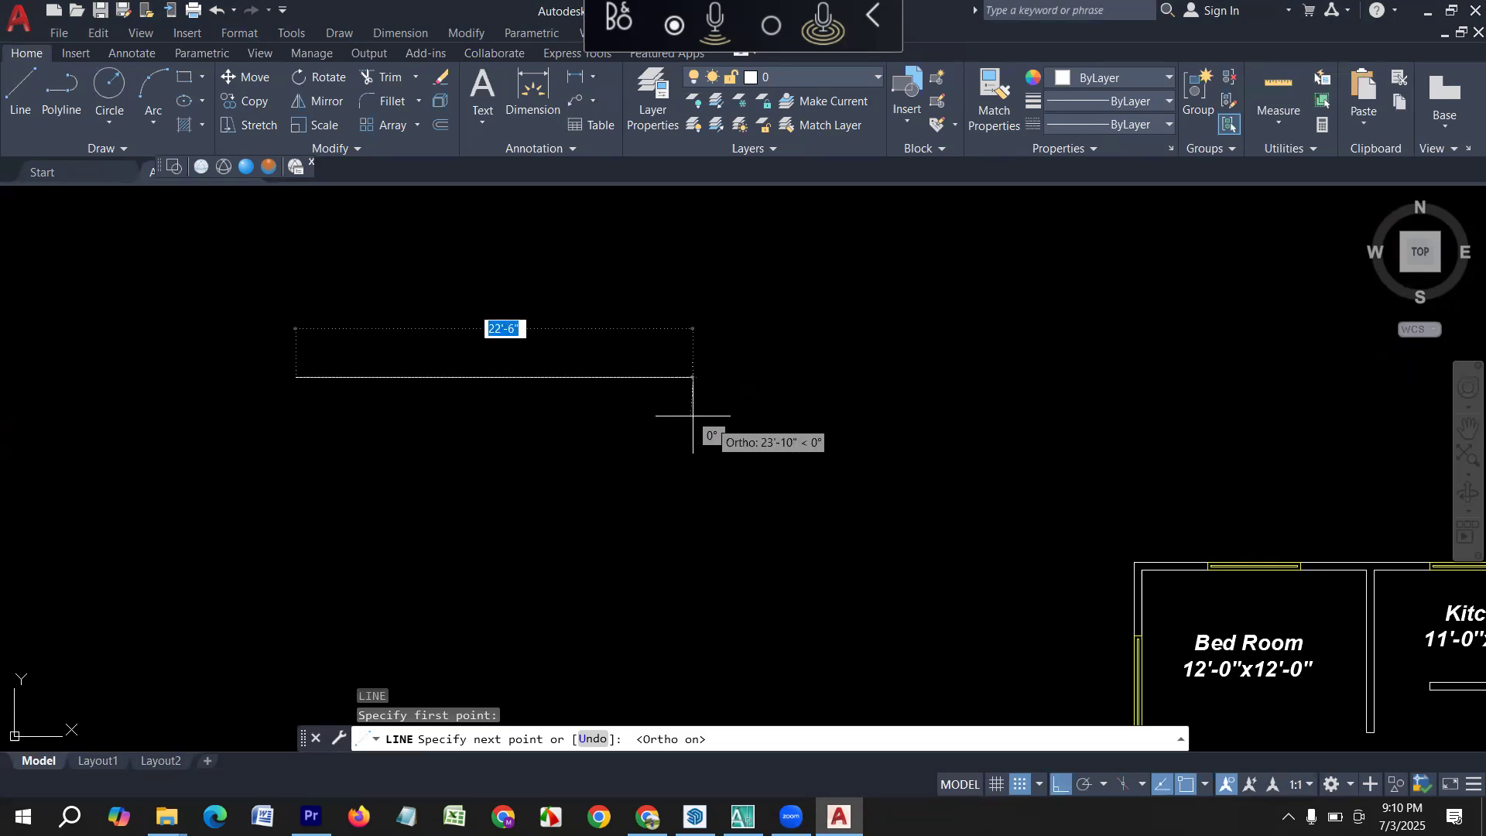
key(F8)
key(F8)
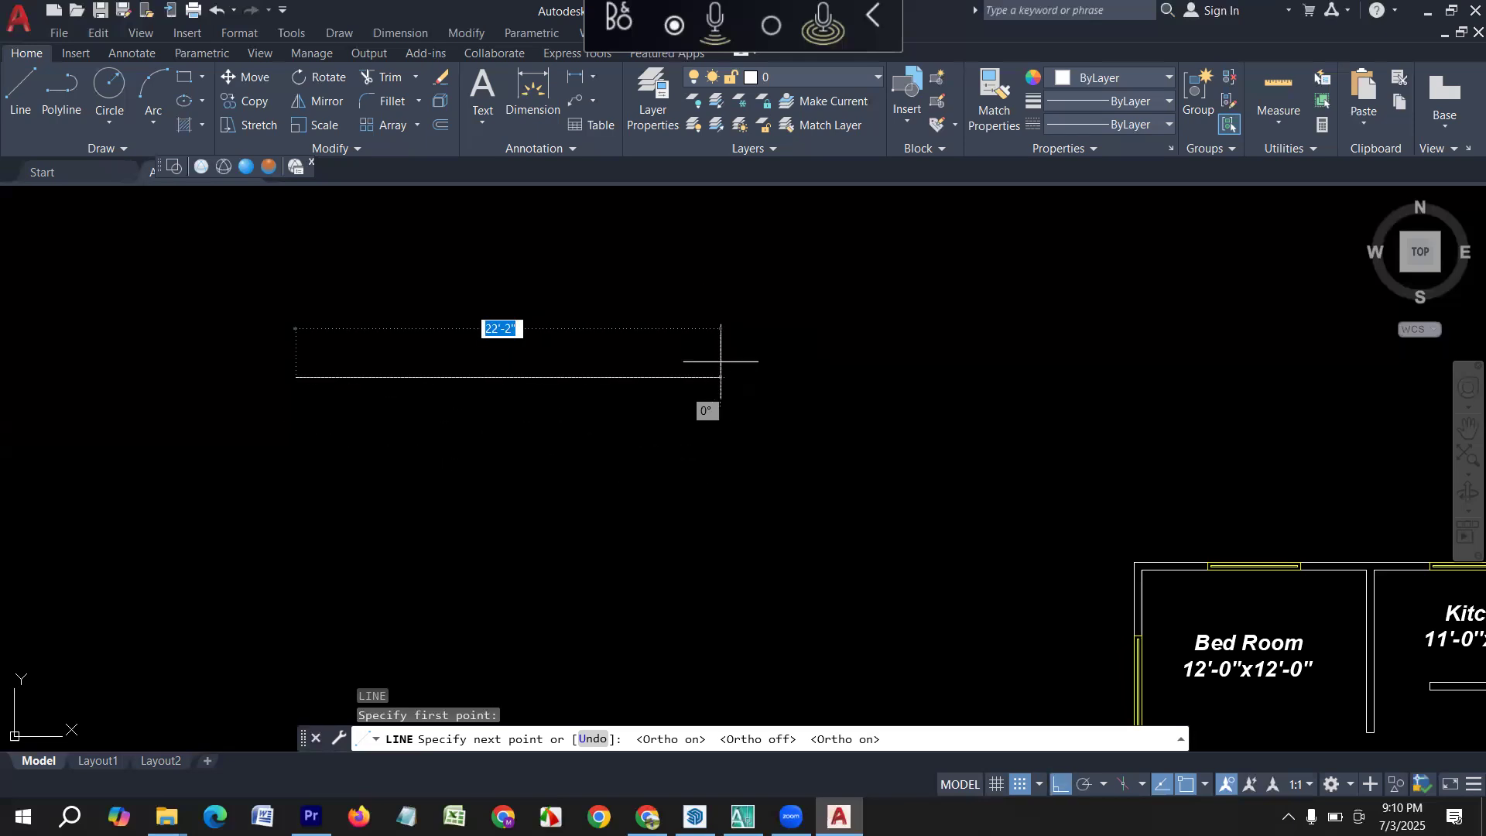
click(1058, 789)
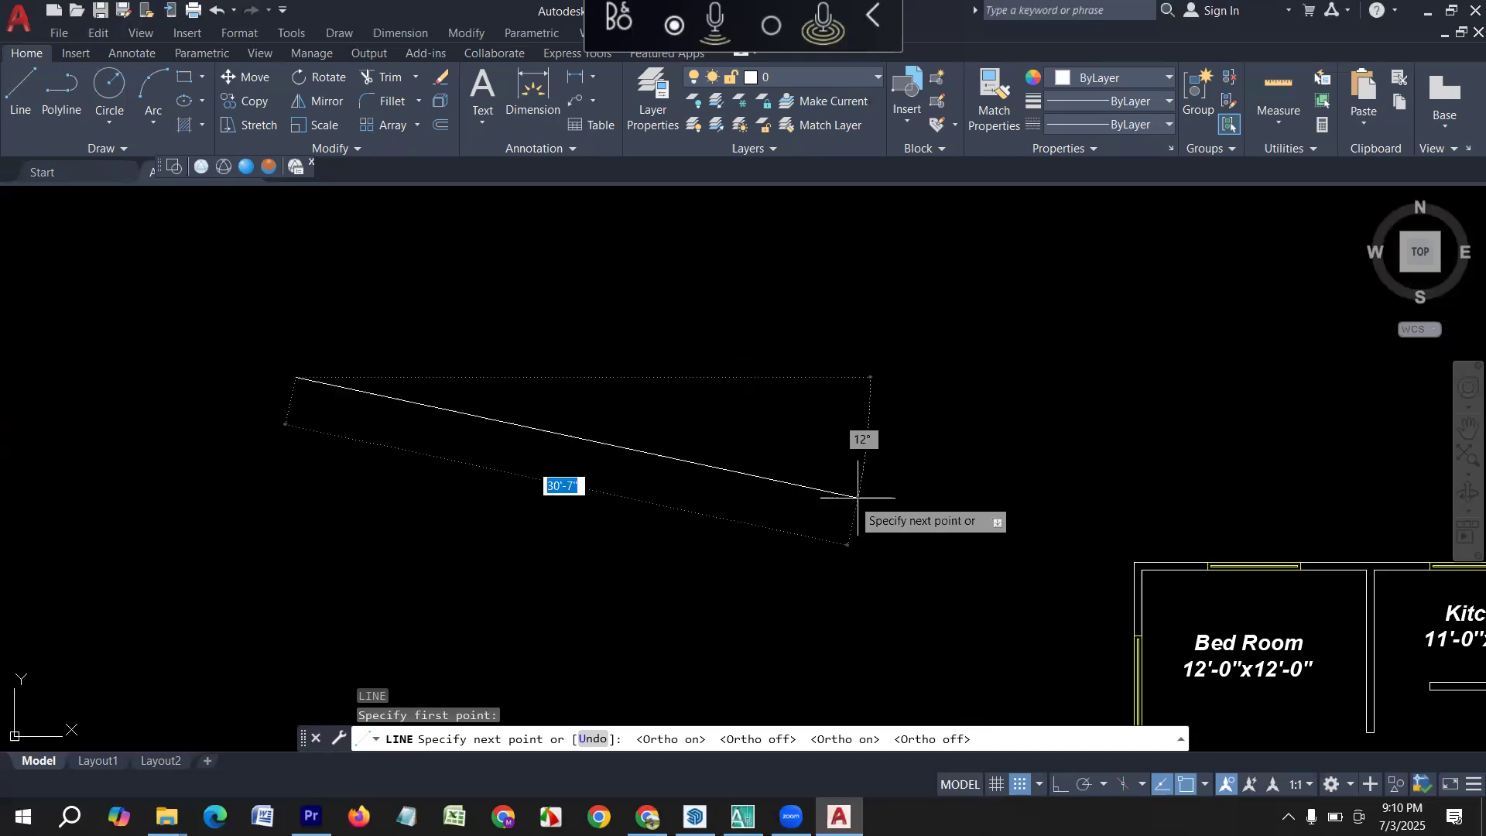
click(1060, 786)
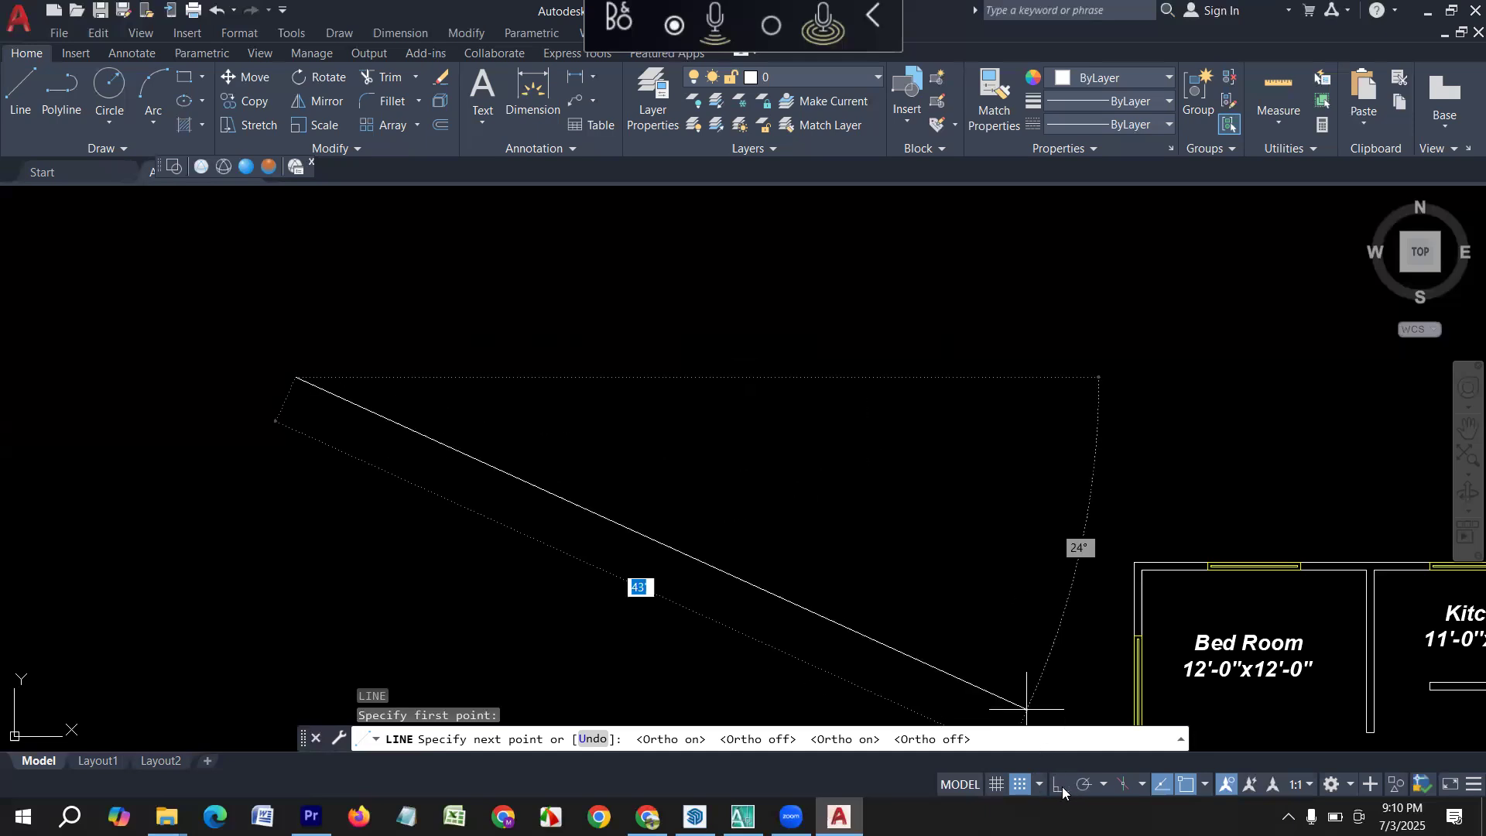
middle_drag(684, 360, 540, 361)
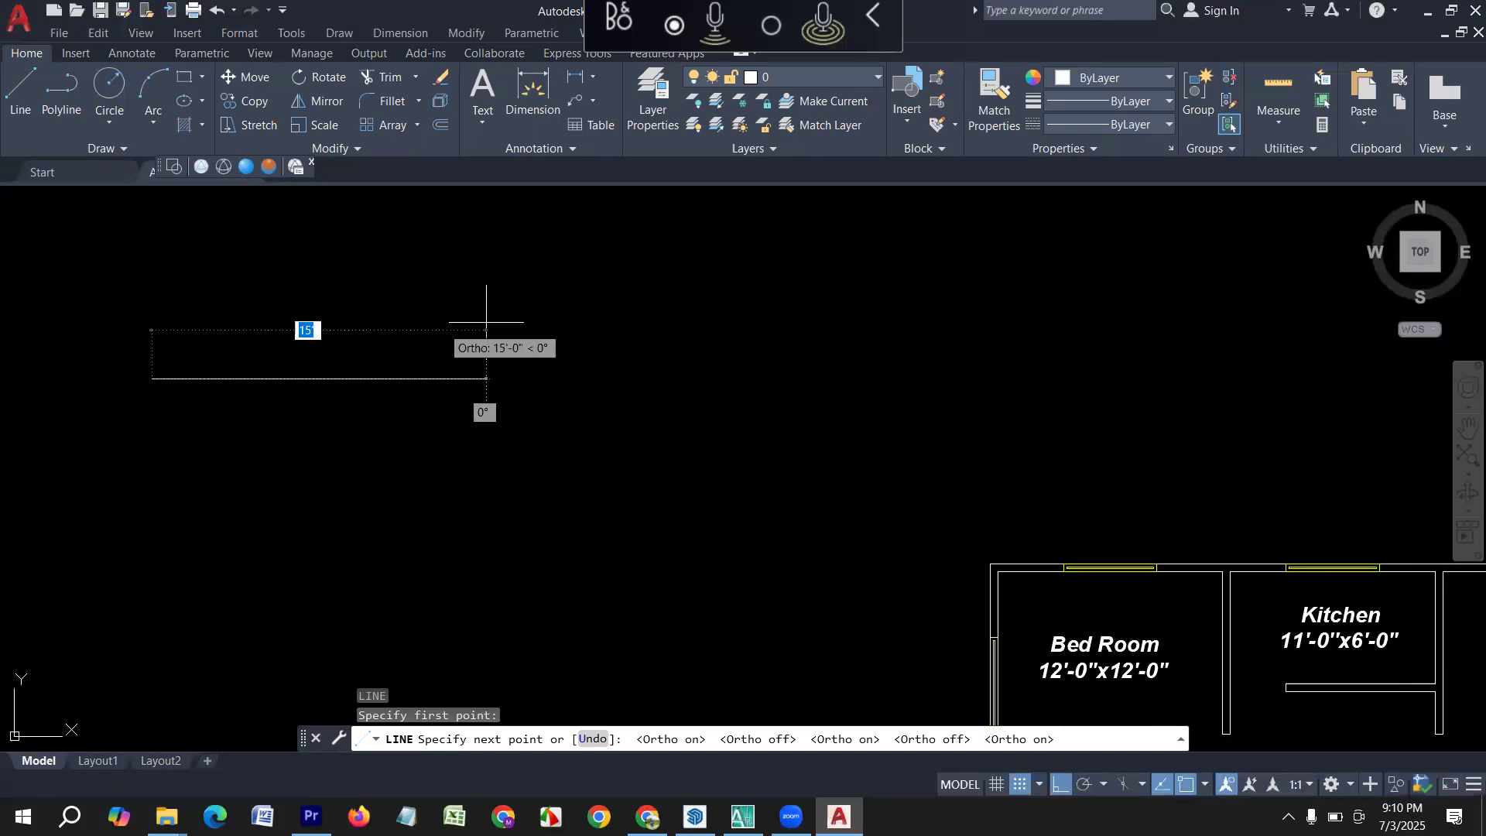
text(5')
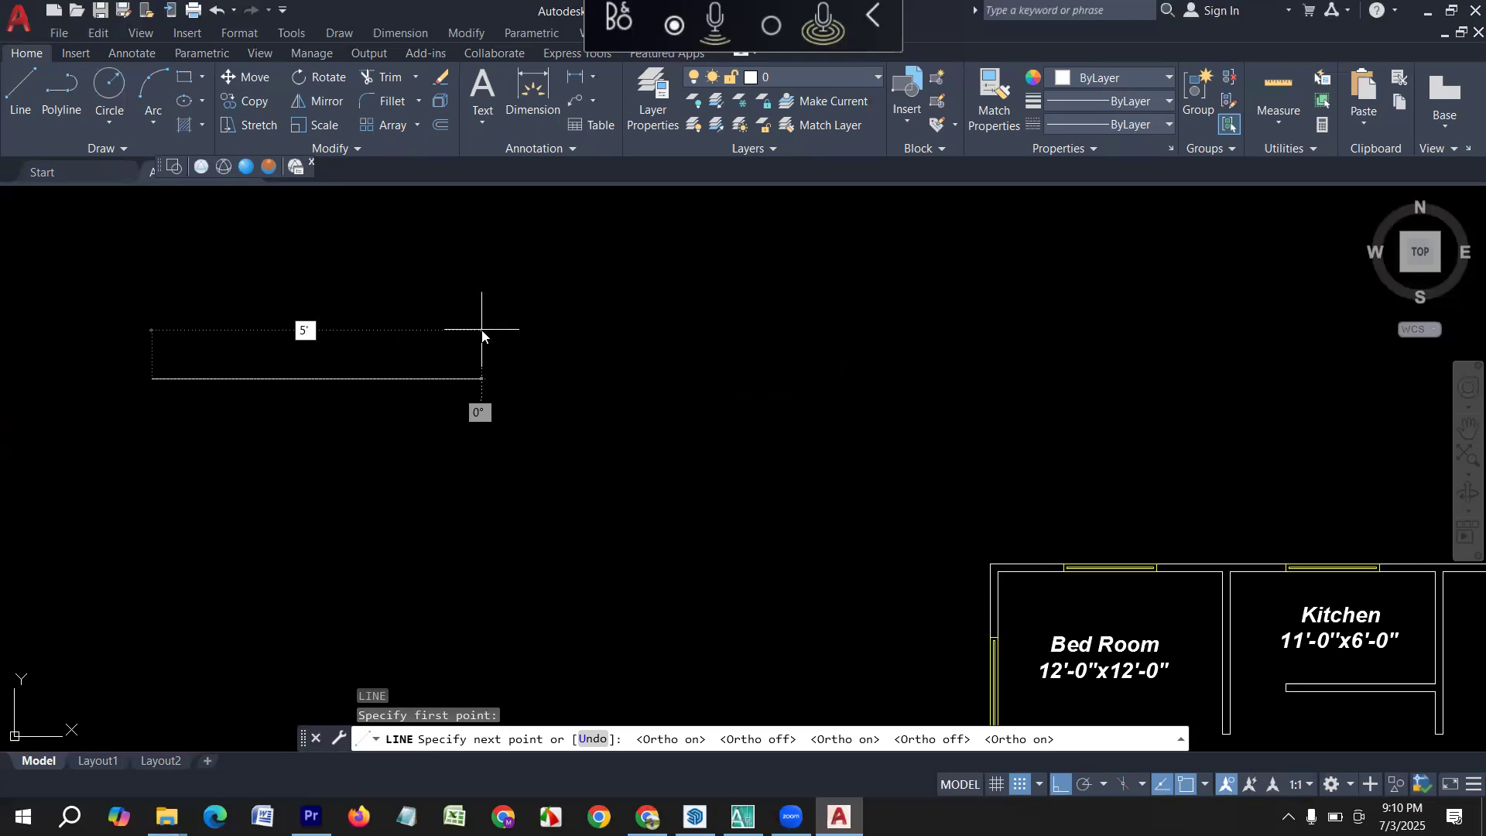
key(Return)
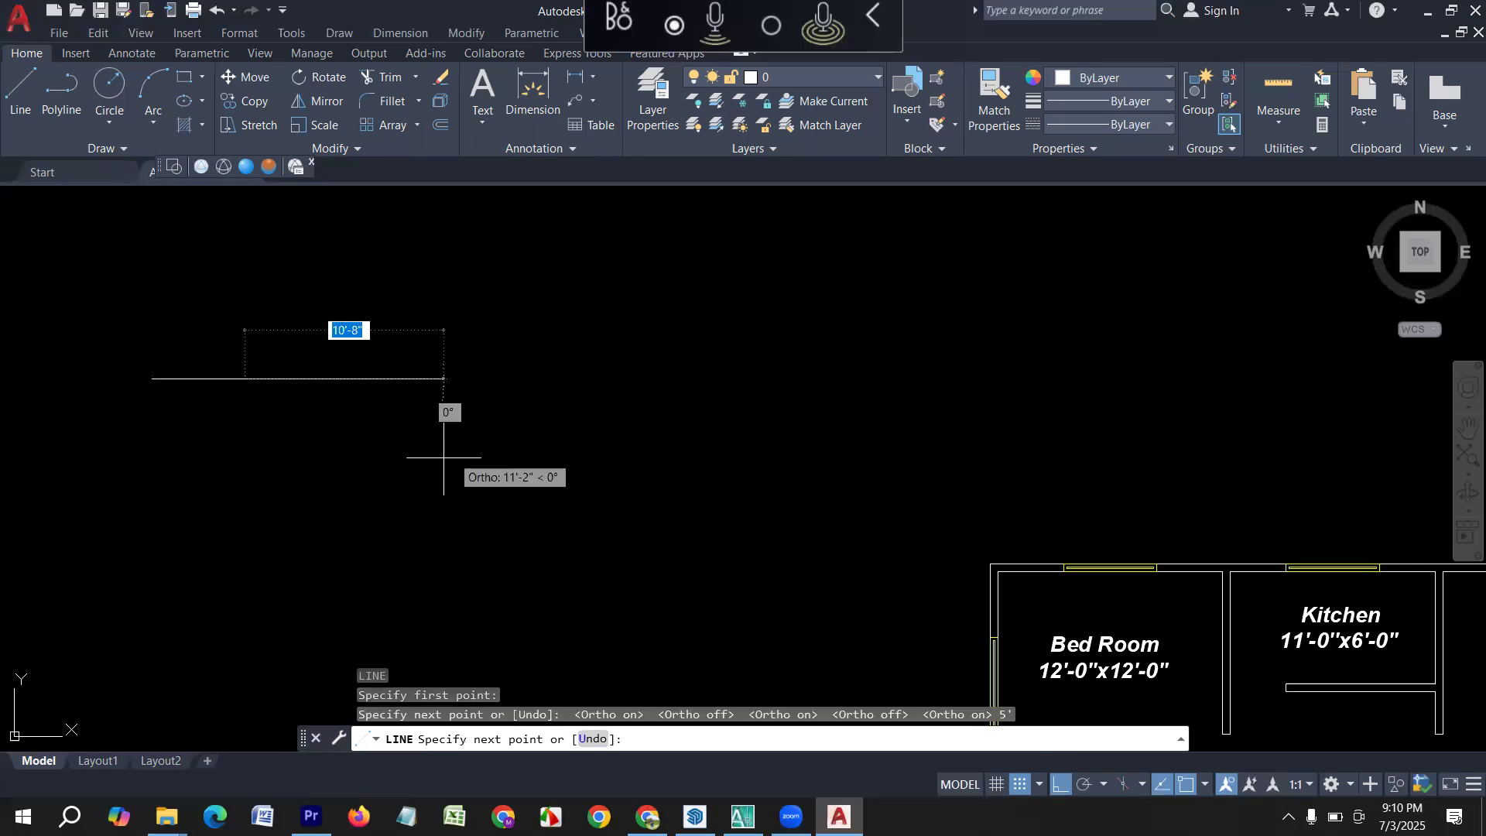
Continue the 5' line with a 5" side downward and a 5' side back, and close it into a rectangle.
scroll(142, 431, up, 2)
middle_drag(172, 427, 385, 465)
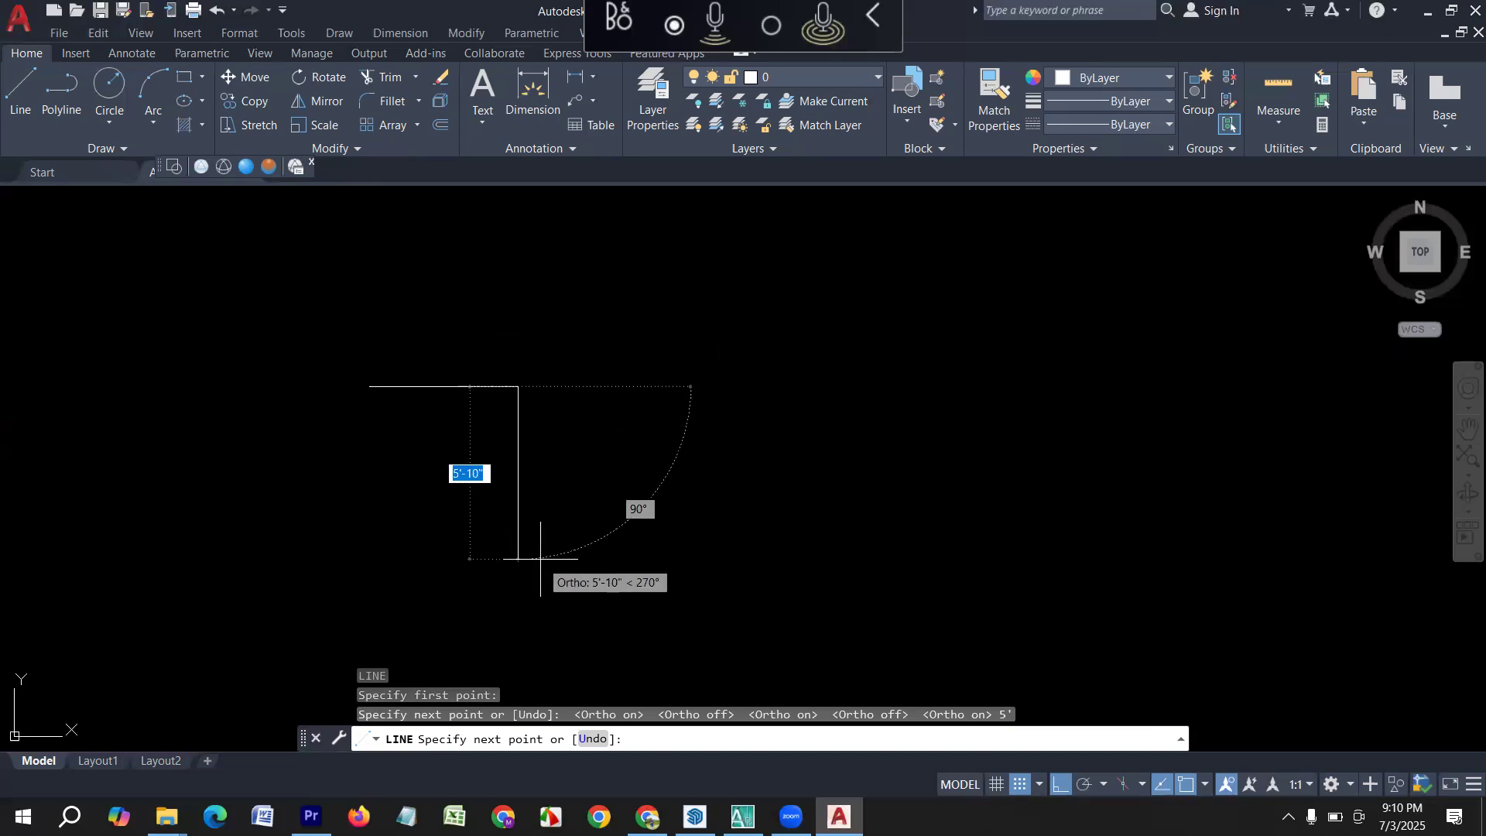
scroll(438, 386, up, 2)
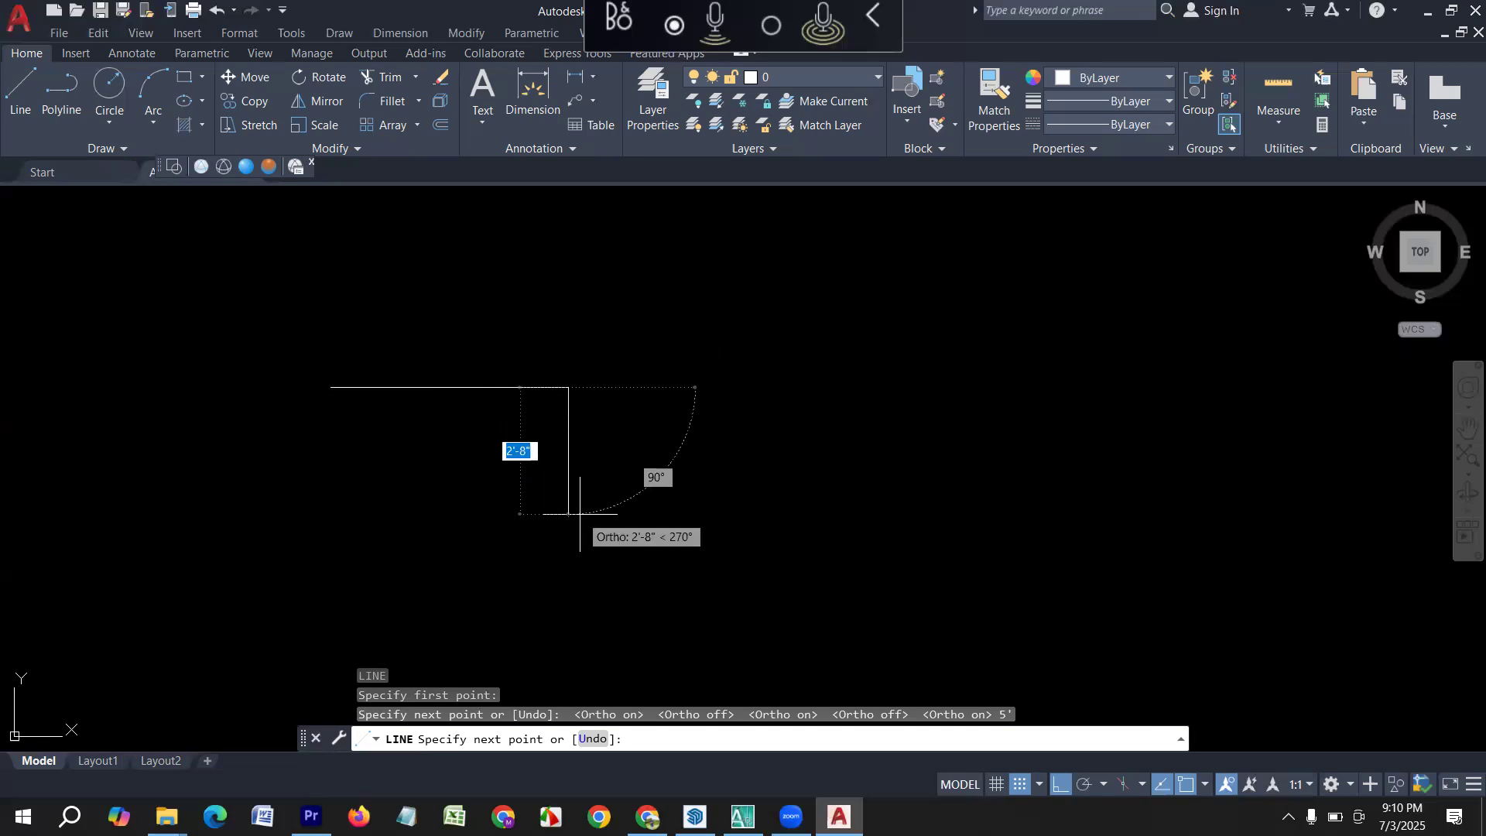
text(5)
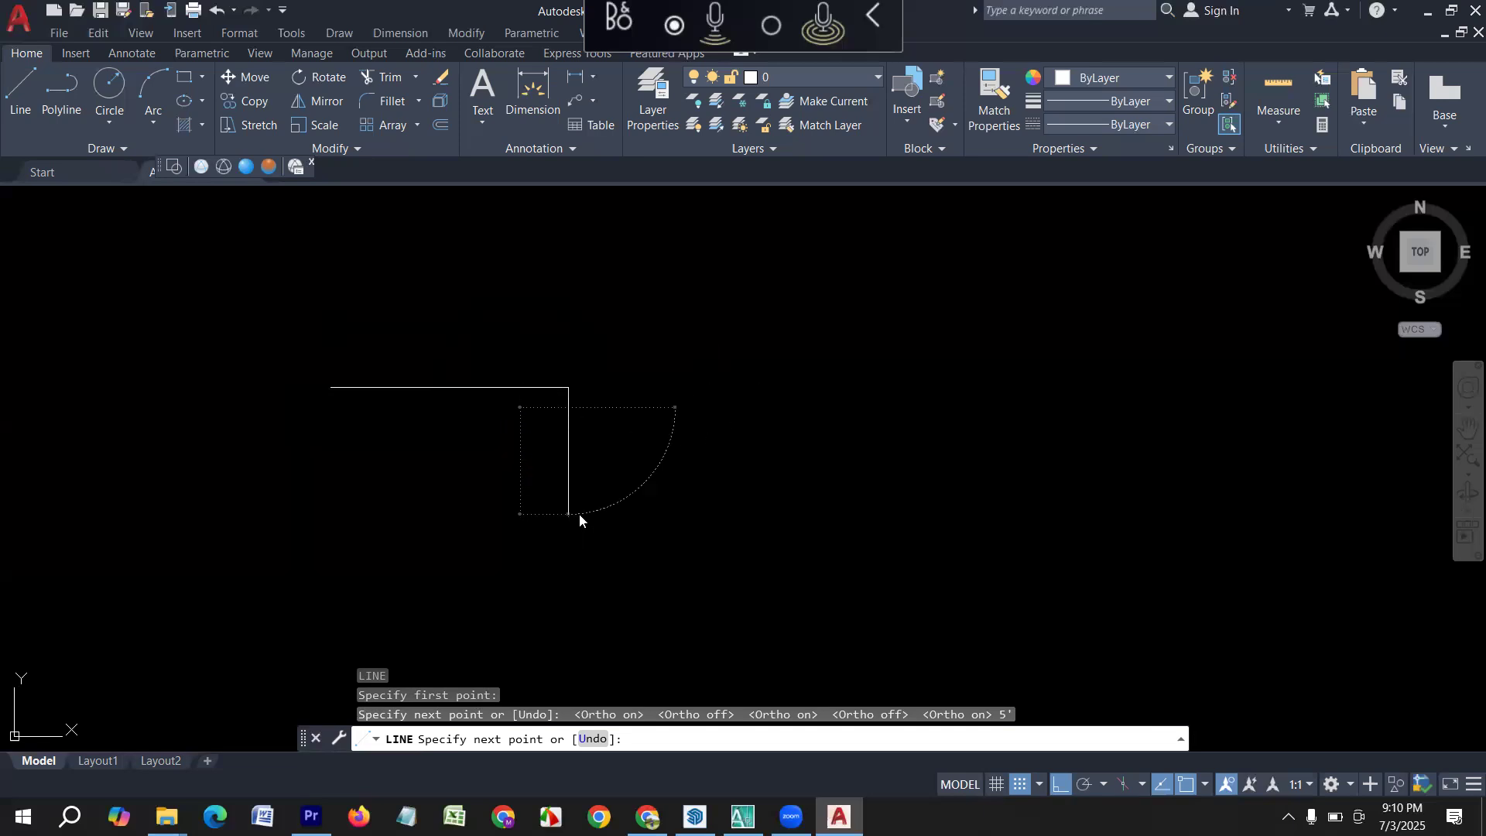
key(Return)
text(5')
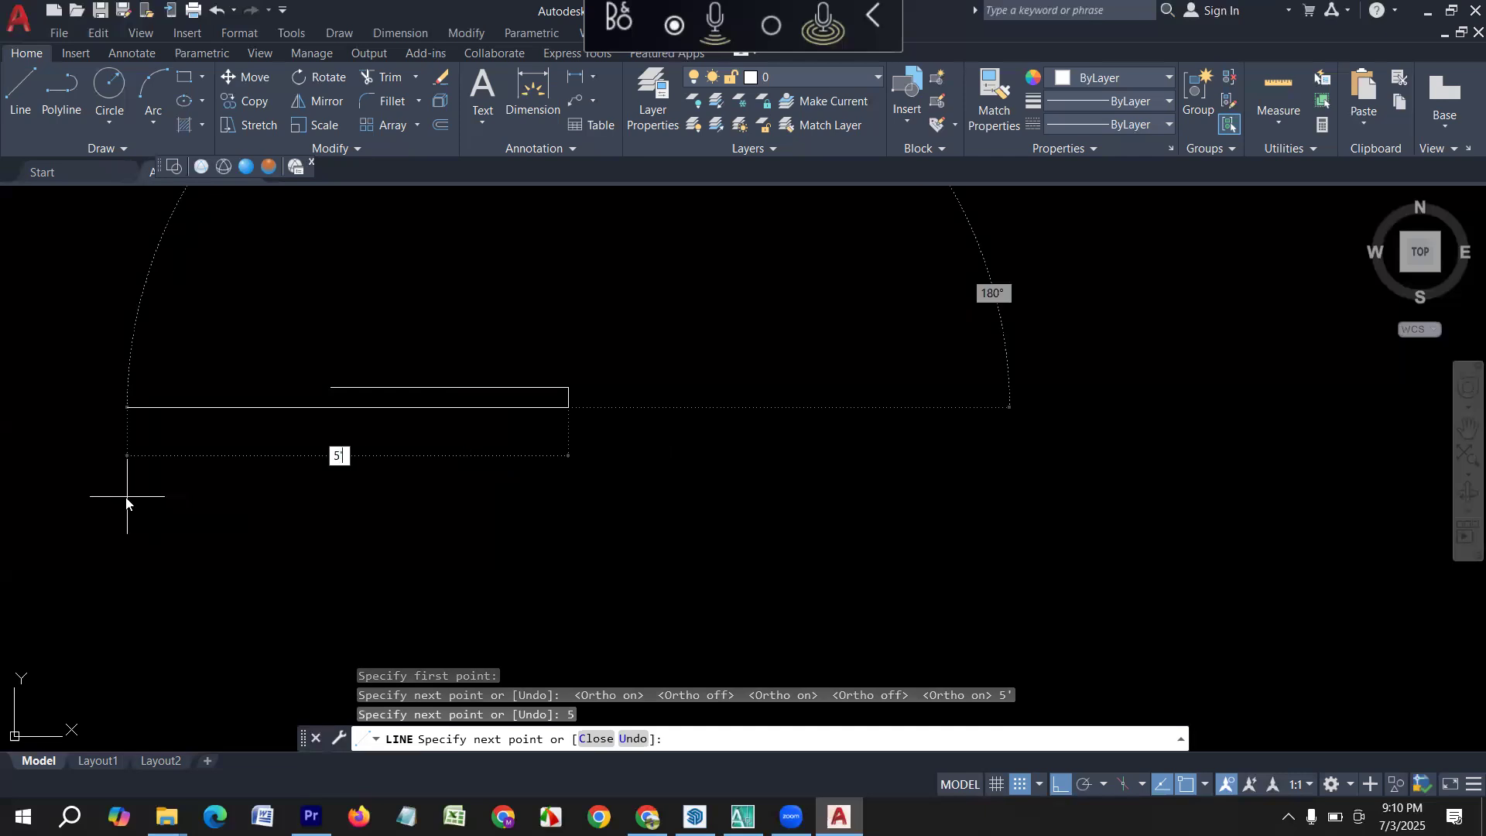
key(Return)
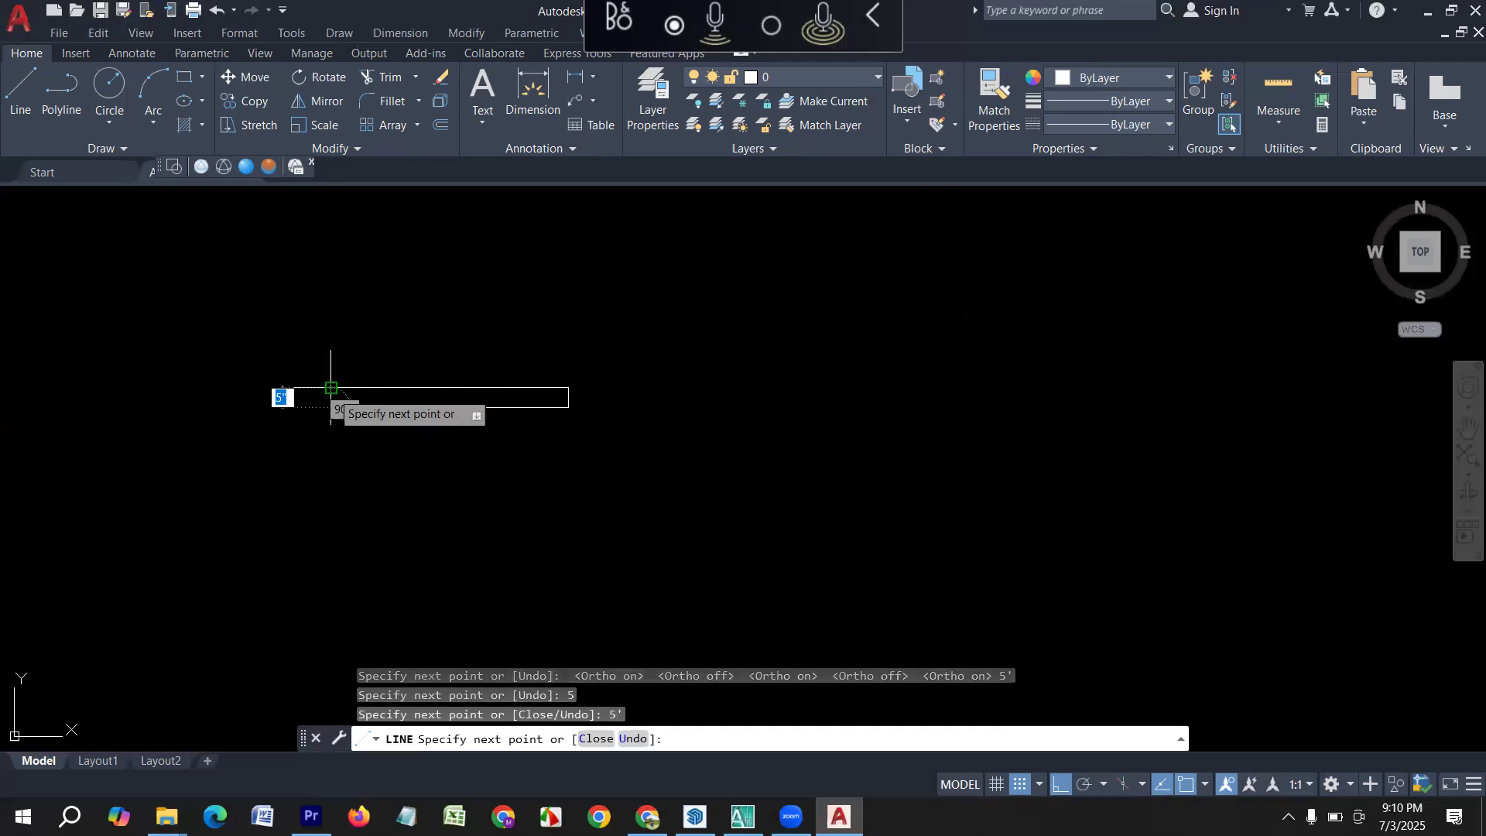
key(Return)
Draw a 4' horizontal line to the right of the 5' by 5" rectangle.
middle_drag(740, 462, 389, 522)
scroll(414, 447, down, 2)
scroll(348, 472, up, 2)
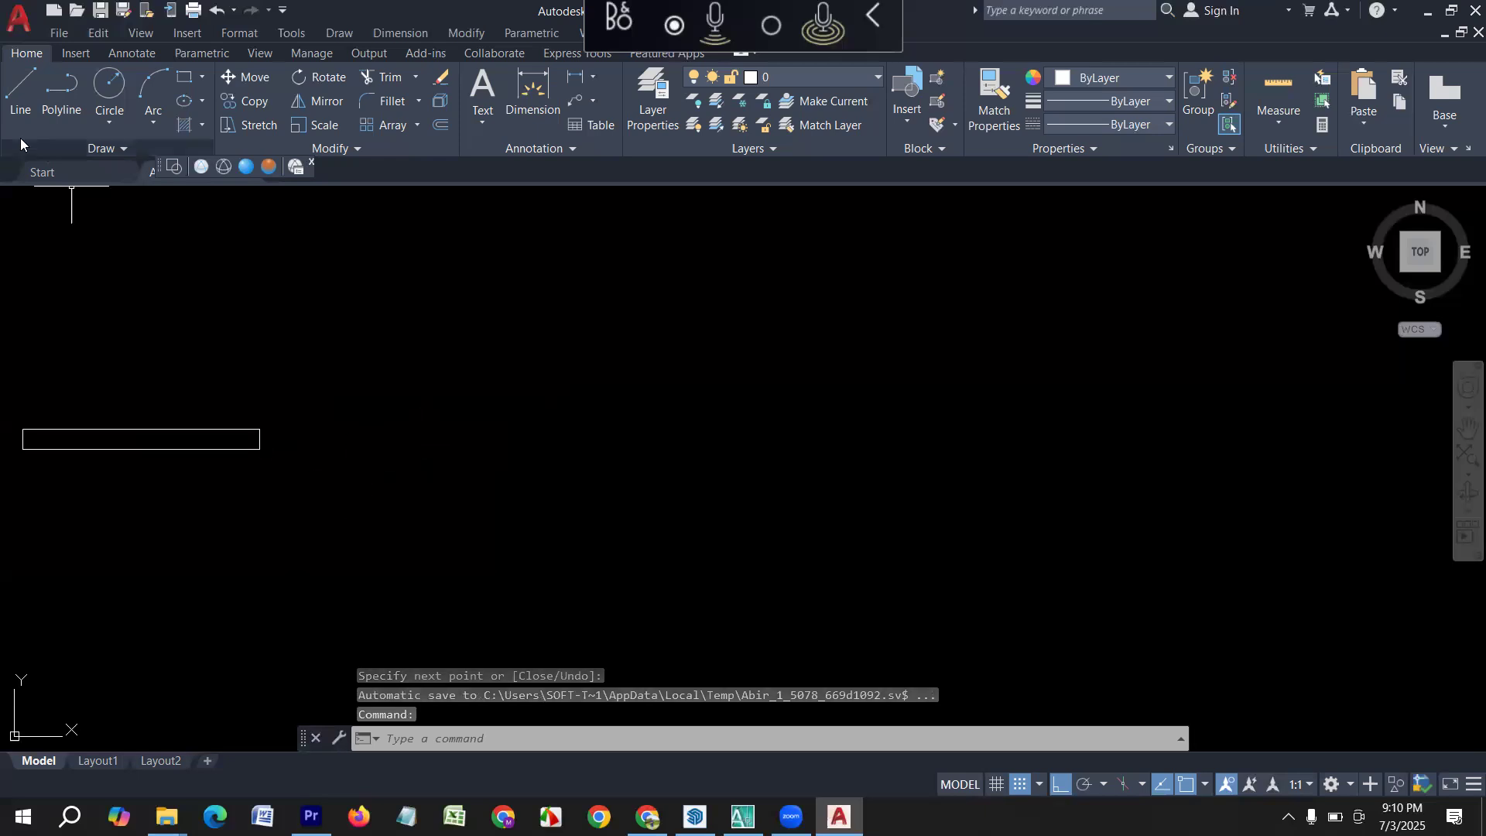
text(l)
key(Return)
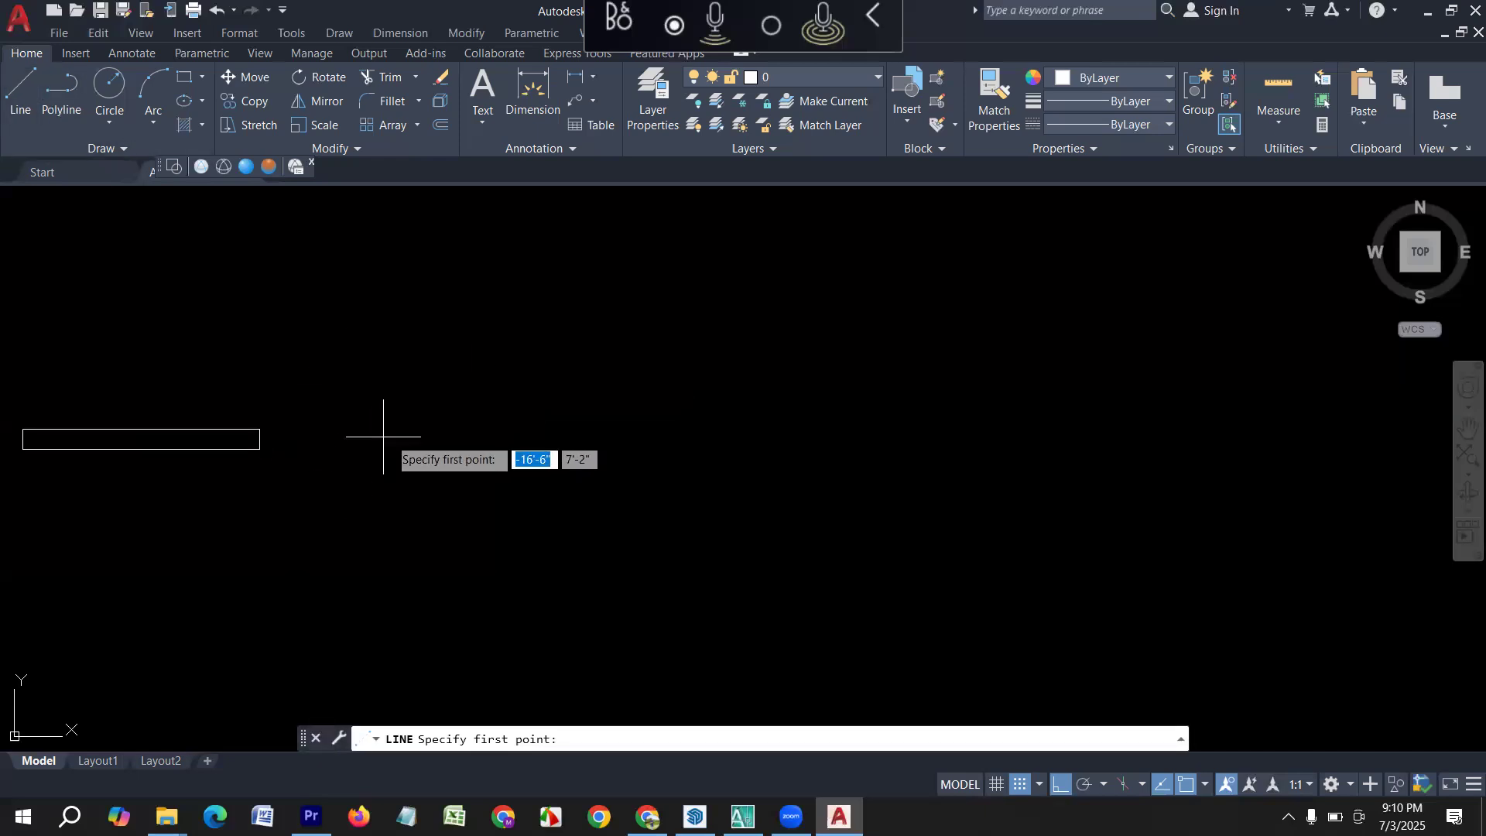
click(412, 418)
text(4')
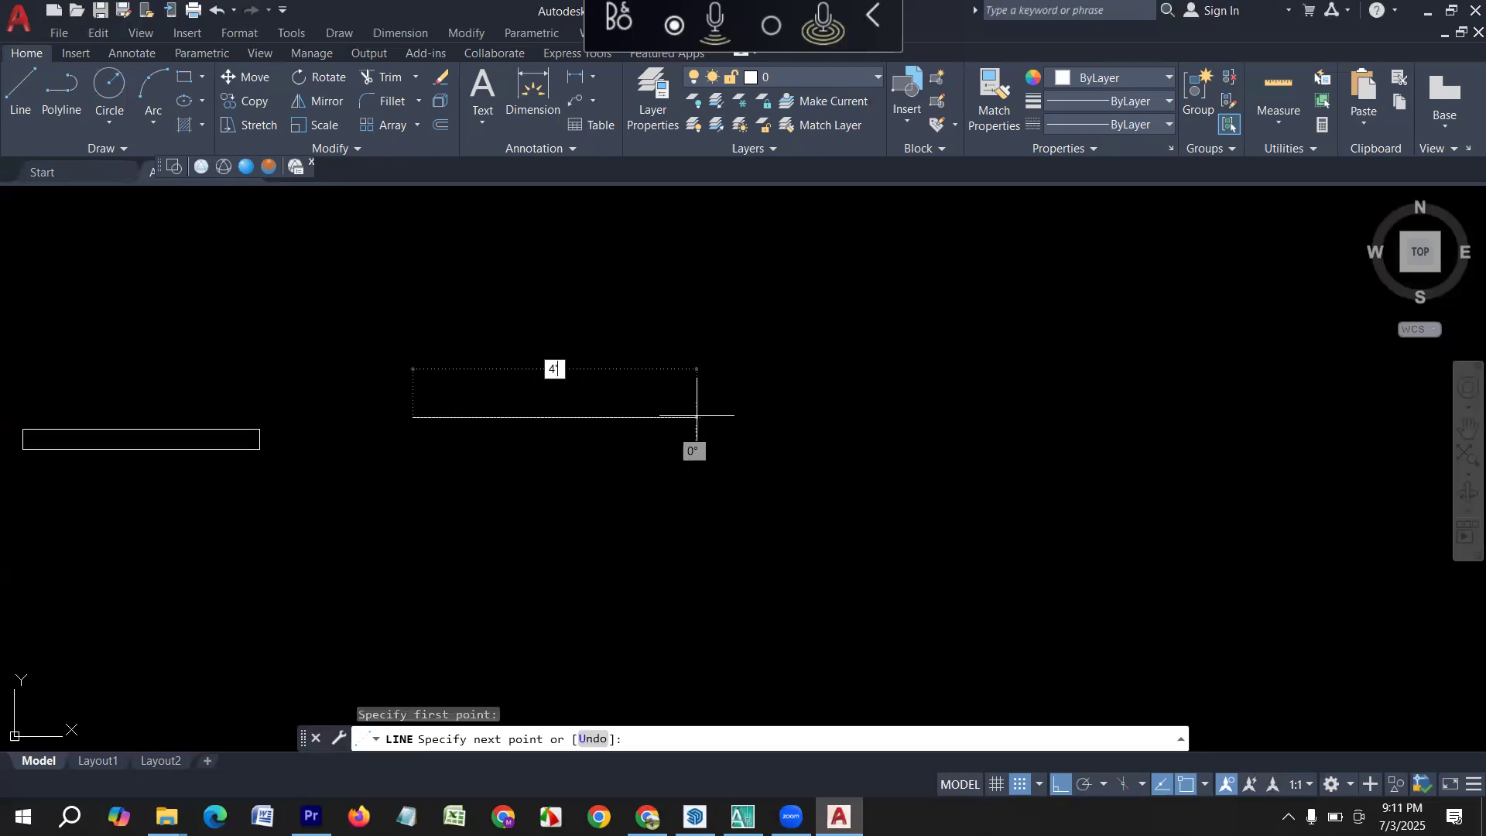
key(Return)
Complete the 4' line into a rectangle with a 5" side downward, a 4' side back and a 5" side upward.
text(5)
key(Return)
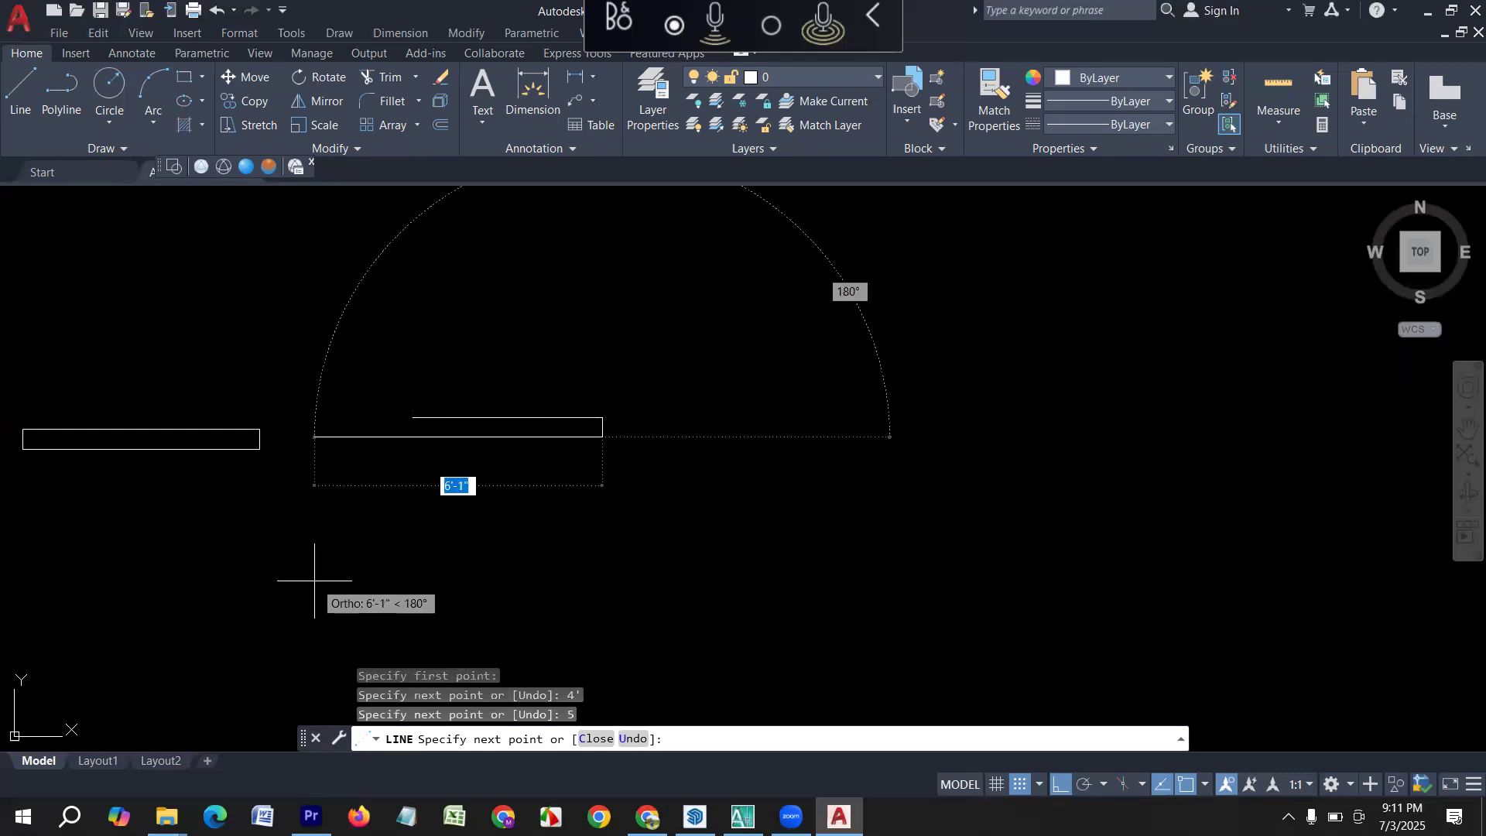
text(4')
key(Return)
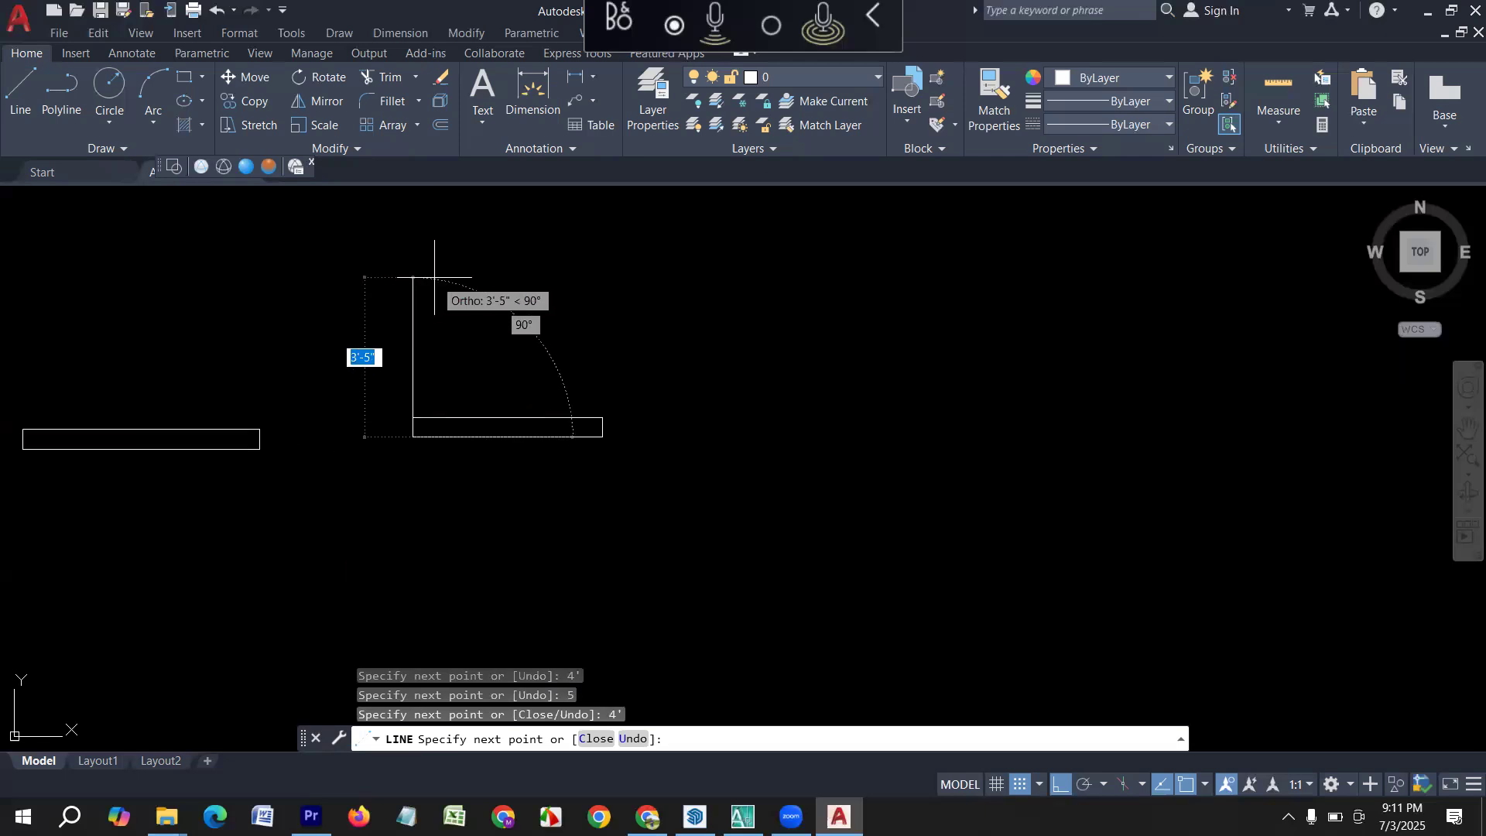
text(5)
key(Return)
key(Return)
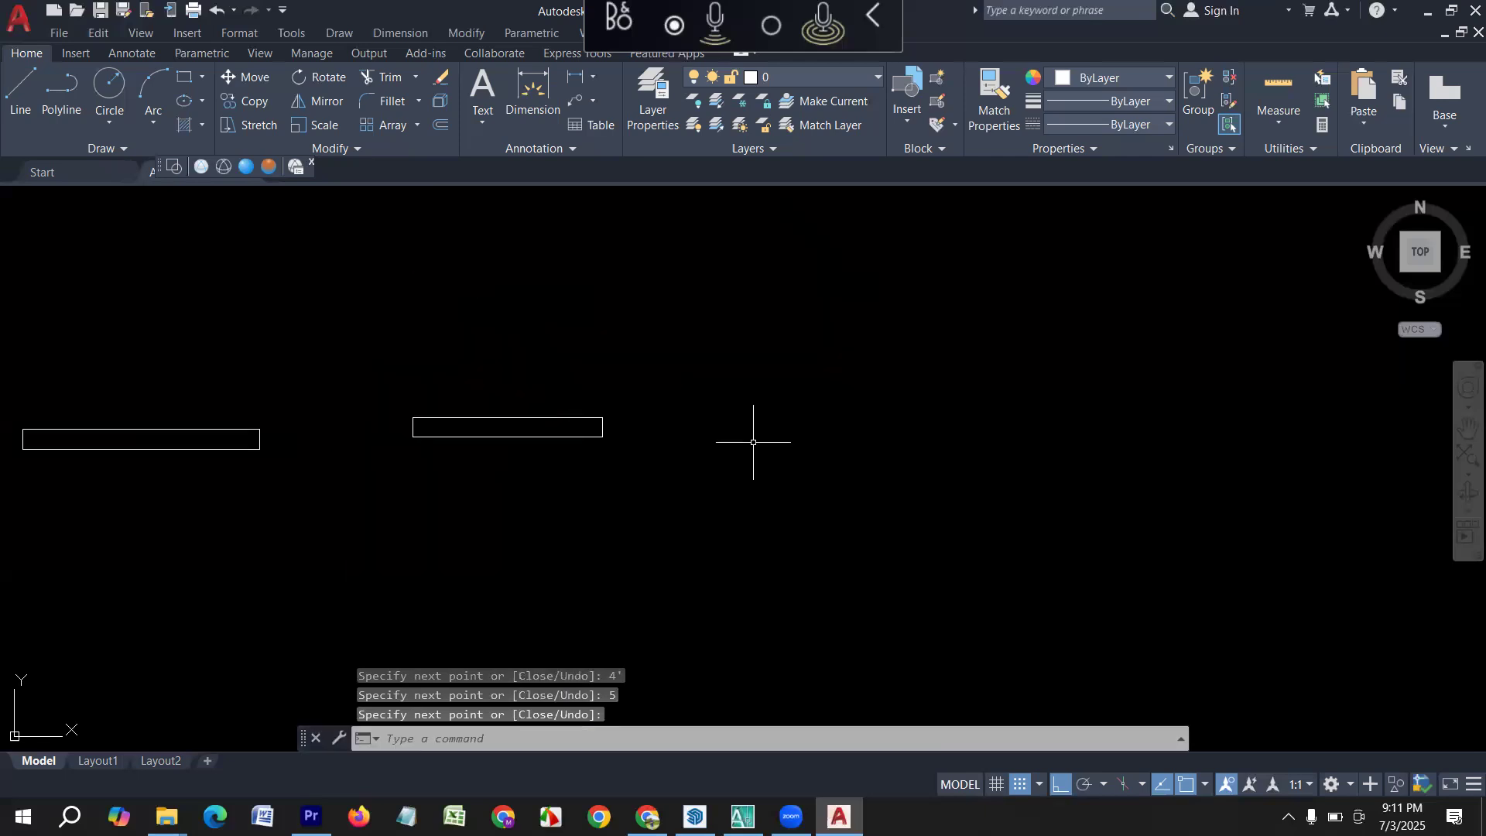
Draw a 3' horizontal line to the right of the 4' rectangle and continue it with a 5" side downward.
scroll(640, 451, down, 2)
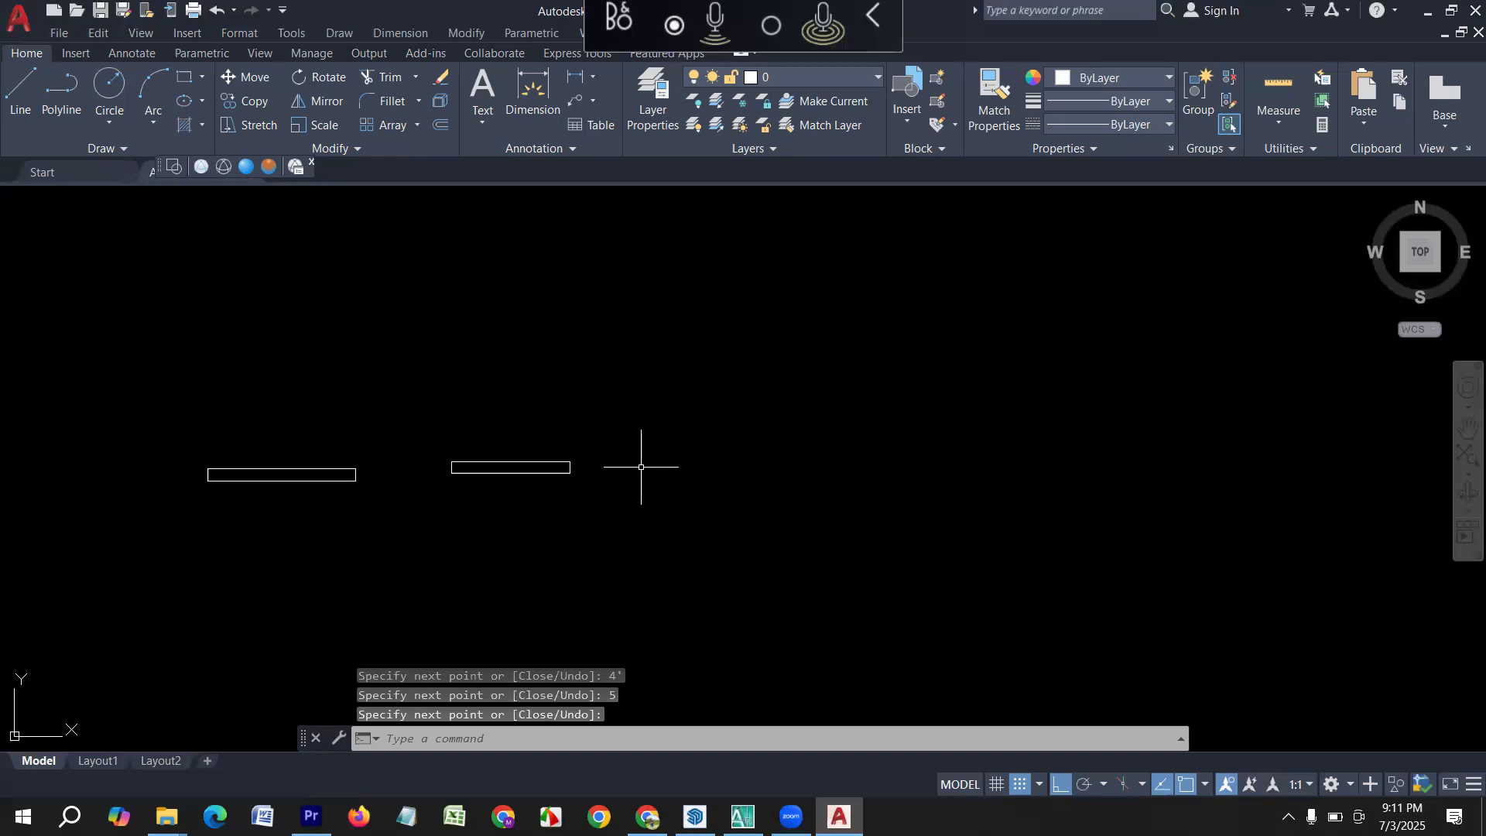
key(Return)
middle_drag(760, 455, 620, 476)
click(549, 481)
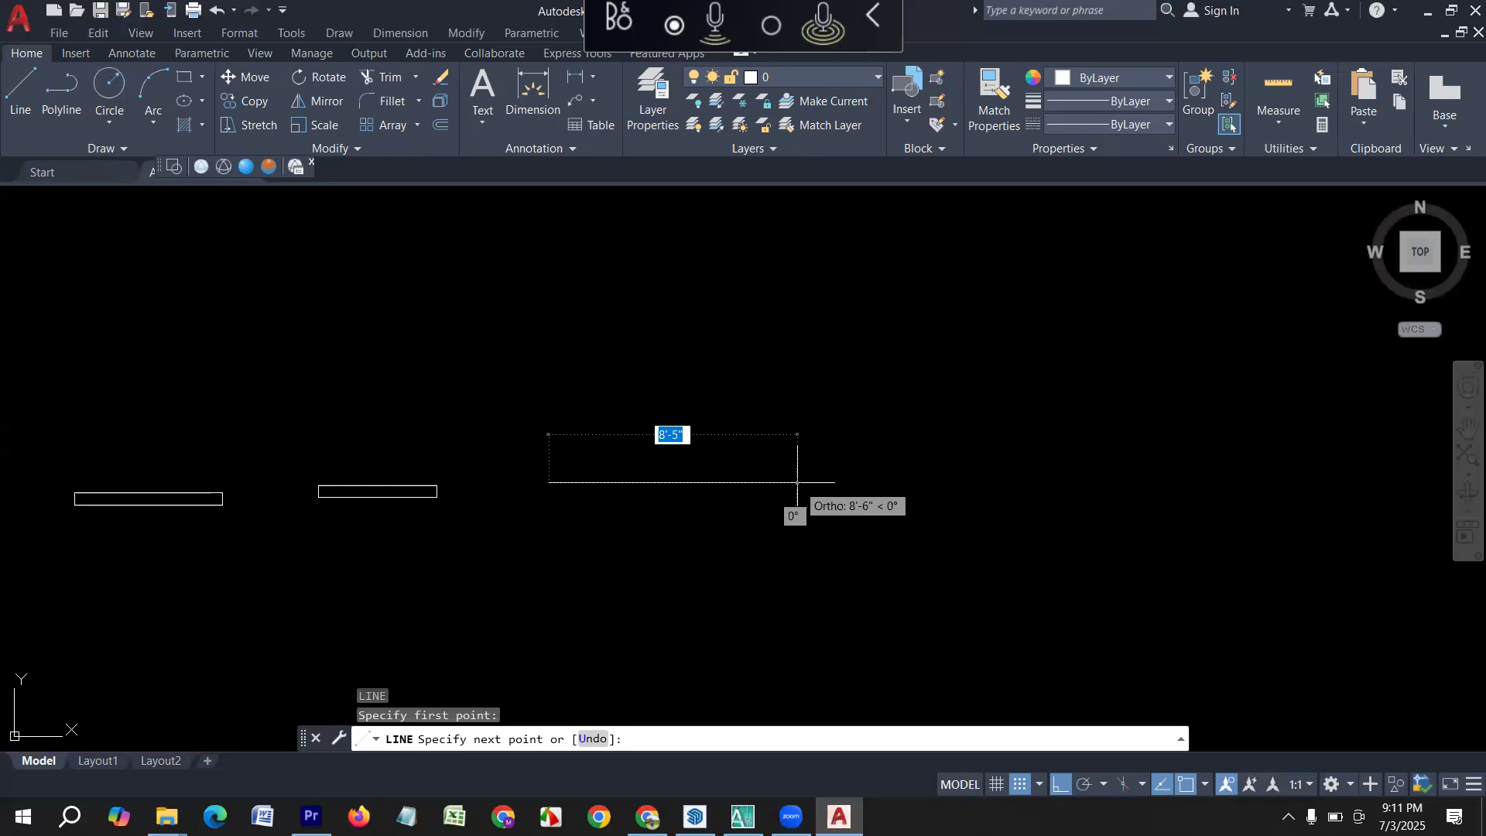
text(3')
key(Return)
text(5)
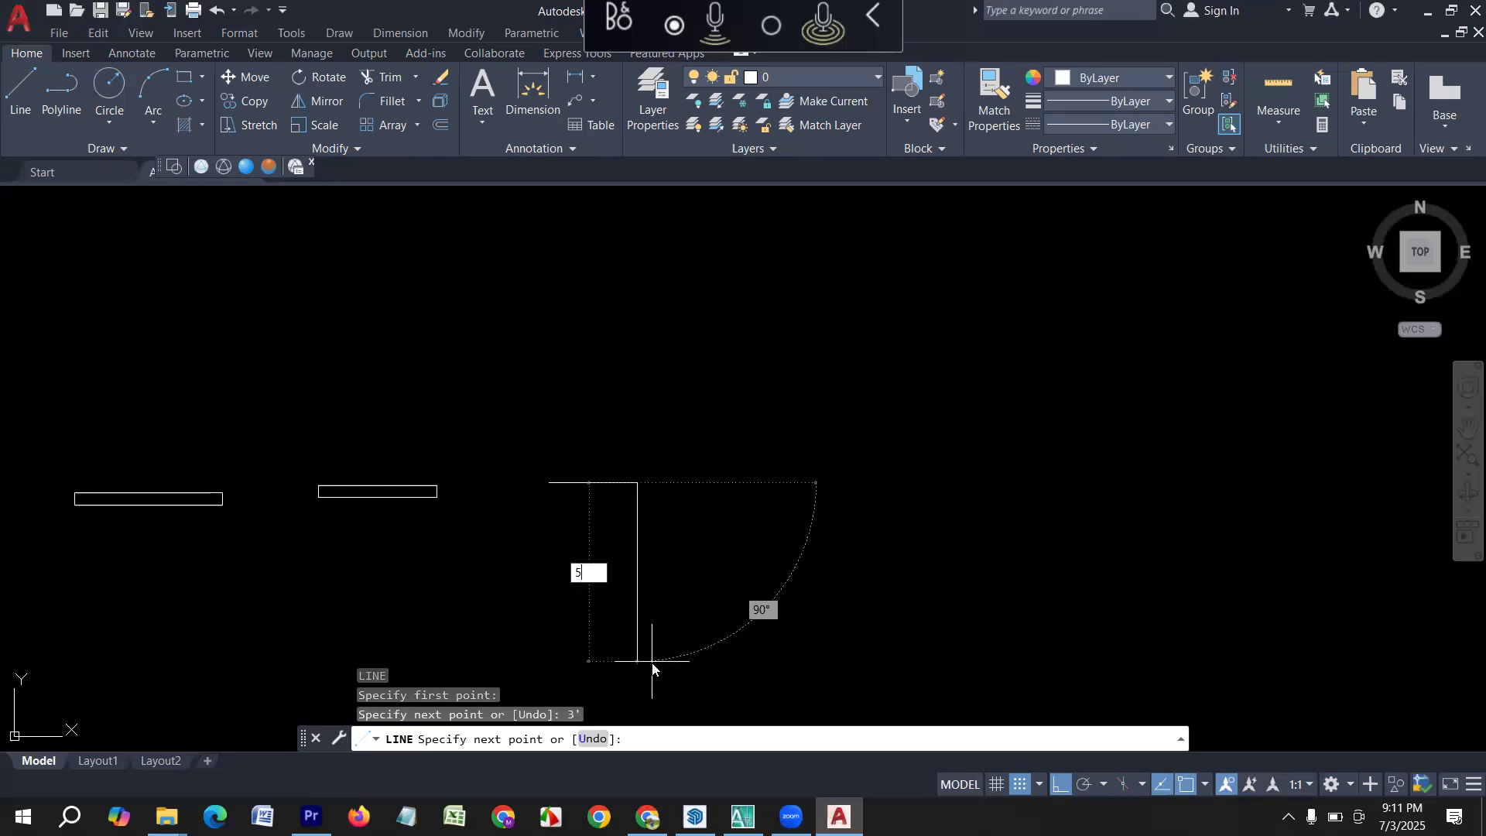
key(Return)
key(Escape)
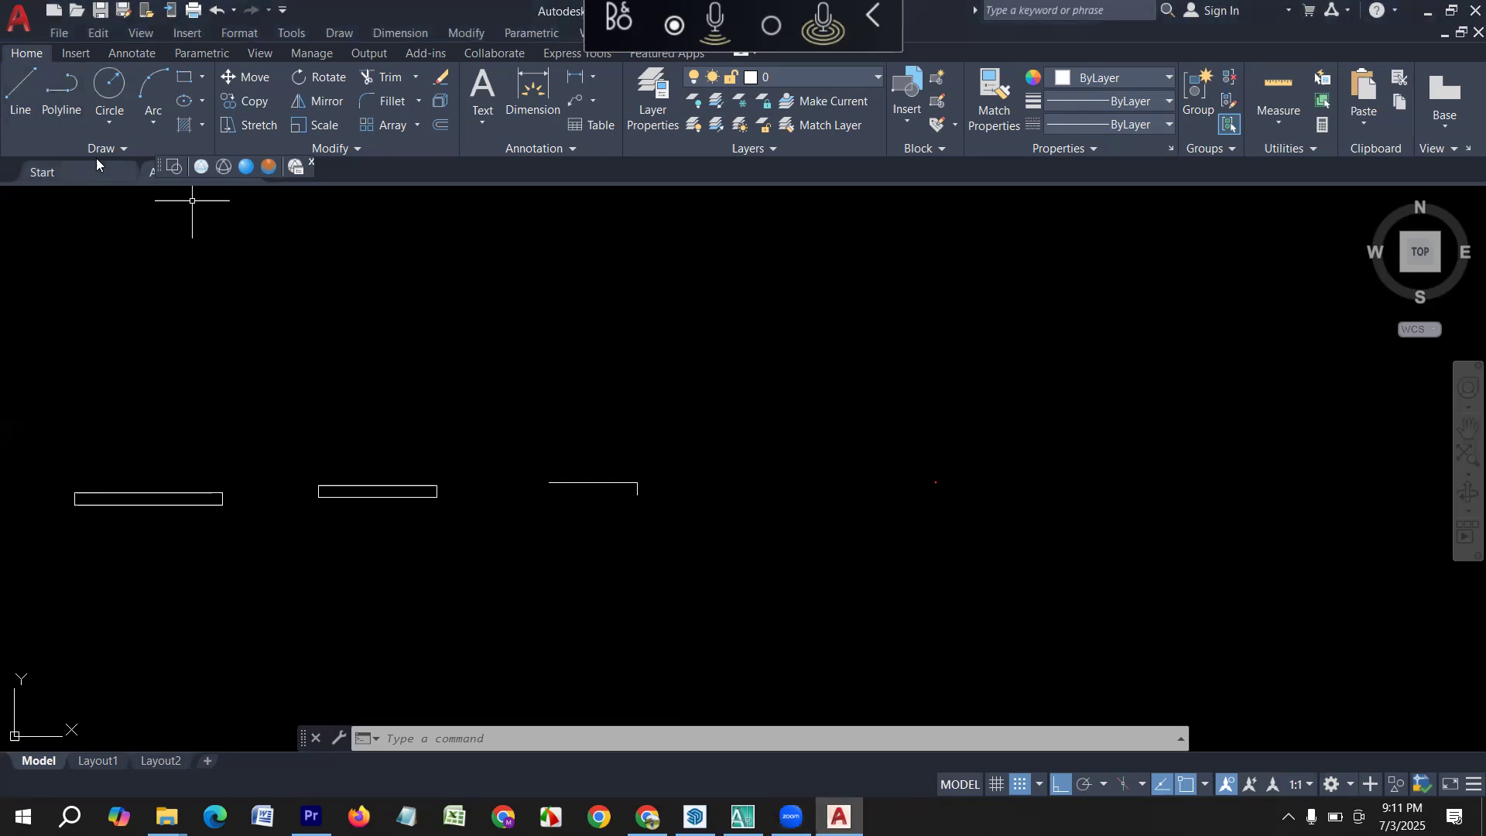
Complete the 3' by 5" rectangle with a 3' side back from the short side's lower end and a closing 5" side.
click(19, 99)
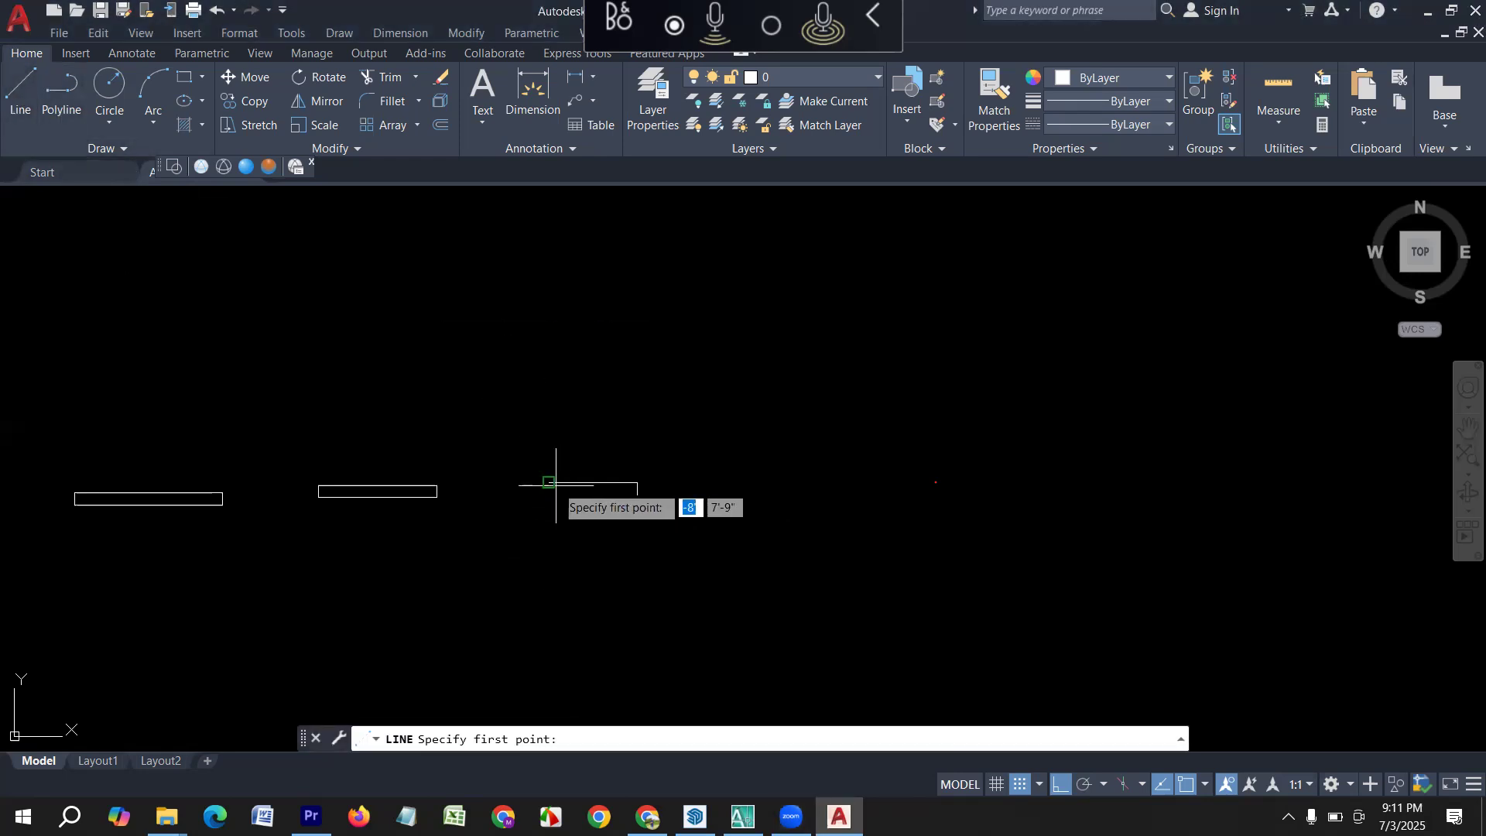
click(636, 494)
text(3)
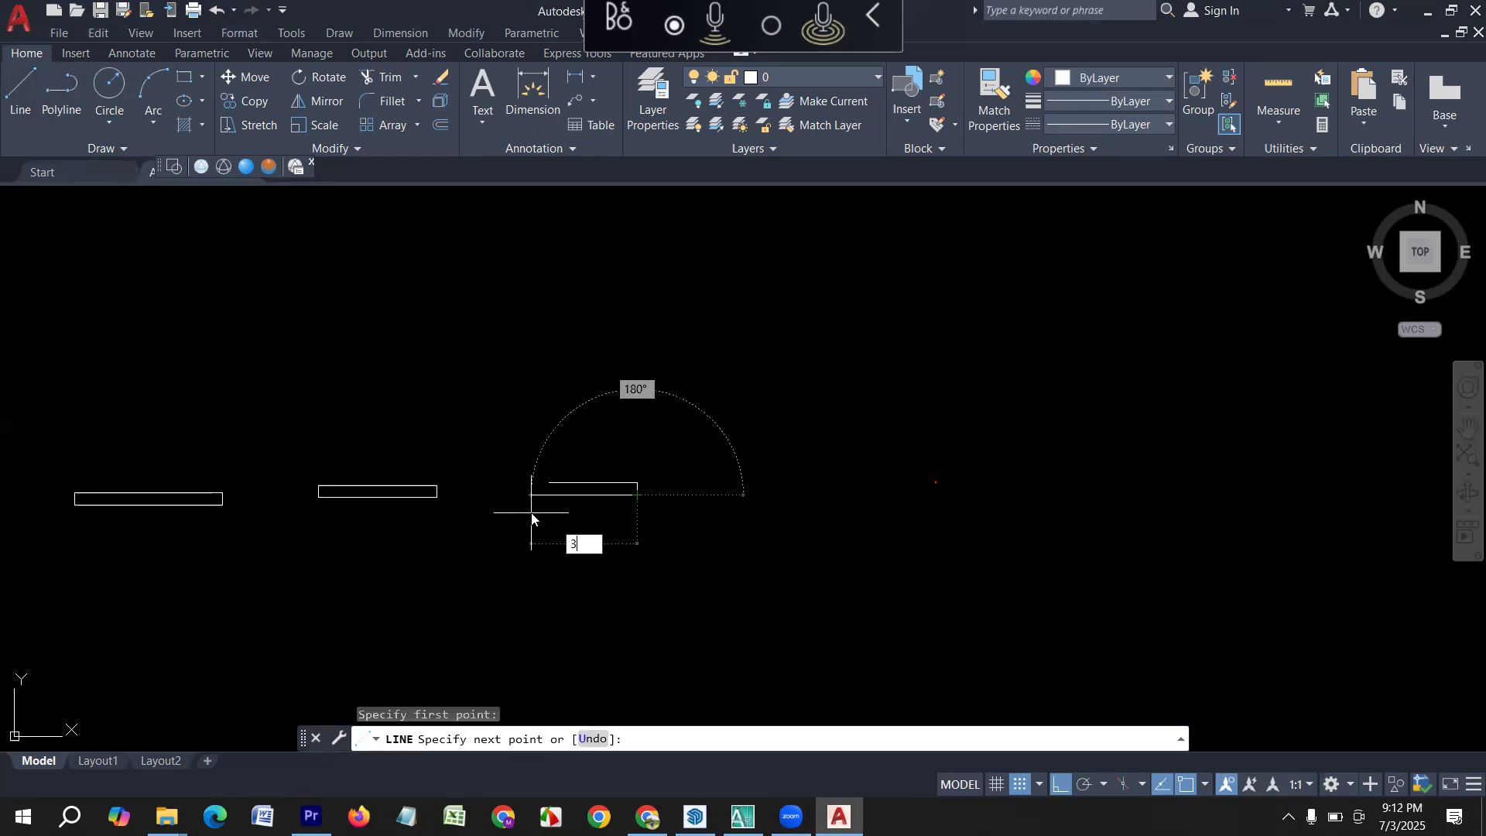
key(Return)
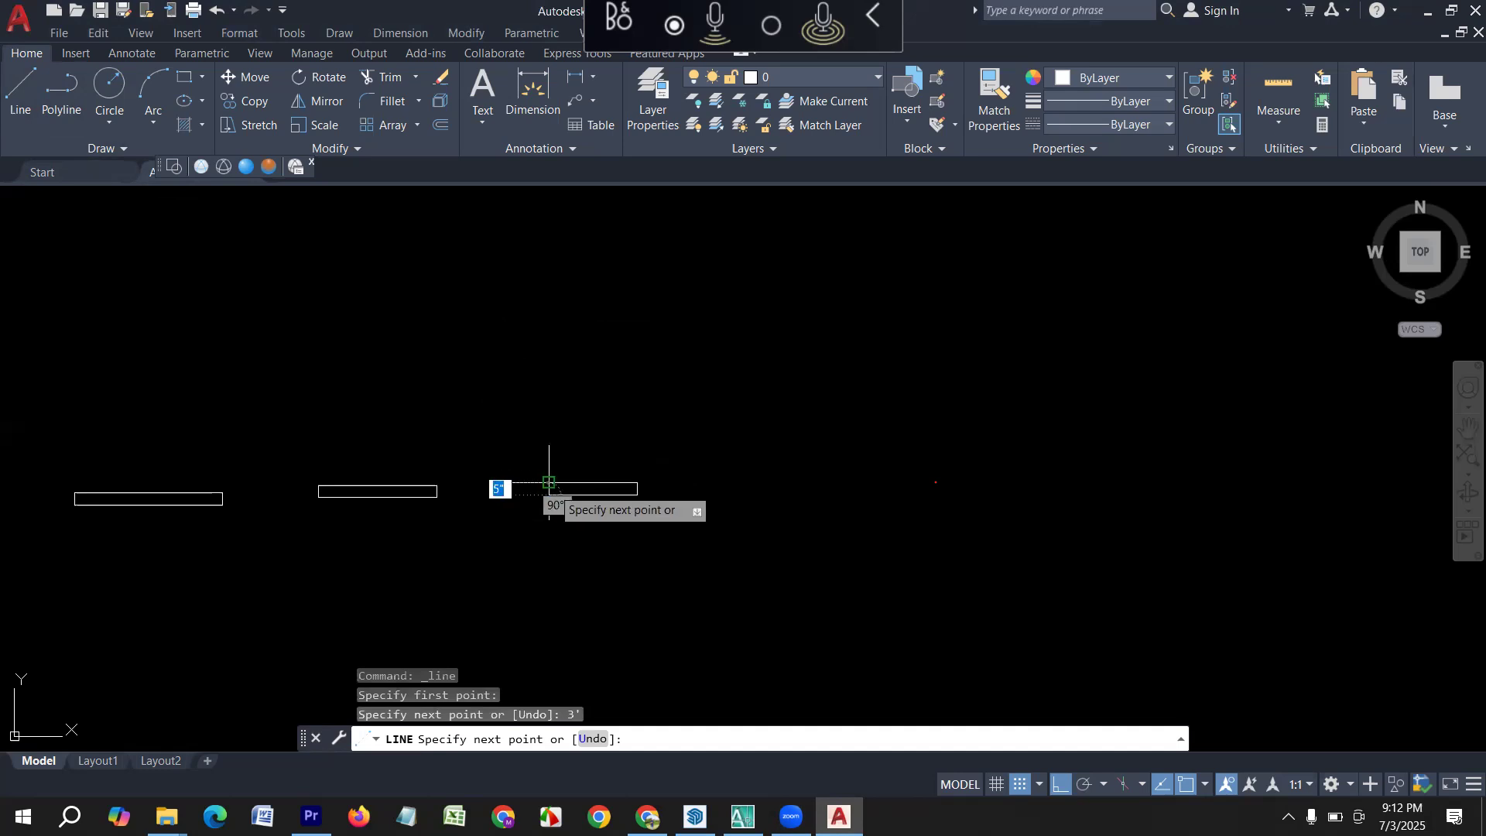
key(Return)
Draw a 2' horizontal line to the right of the 3' rectangle and continue it with a 5" side downward.
middle_drag(550, 487, 453, 537)
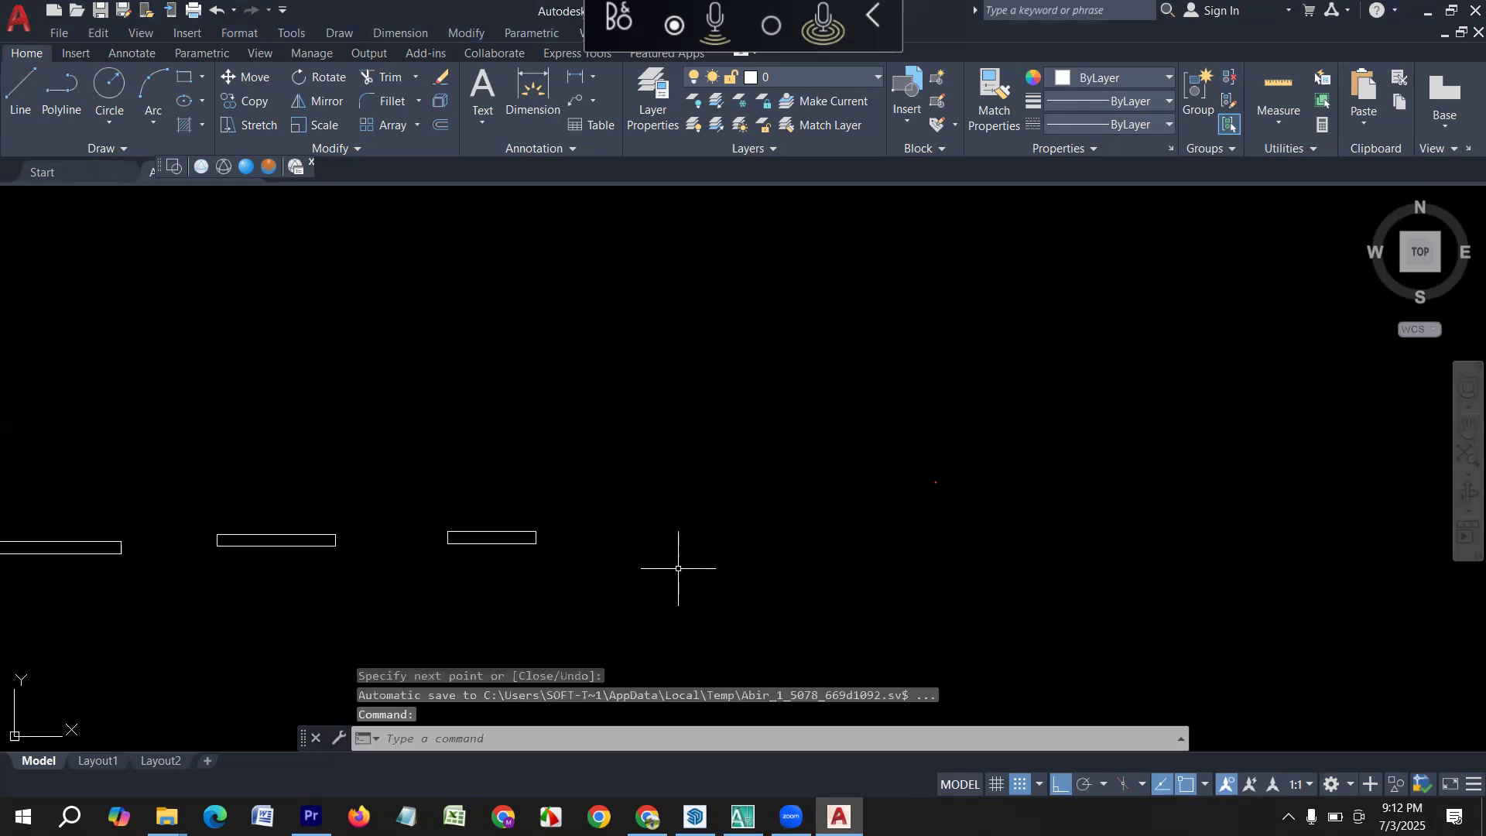
key(Return)
click(640, 531)
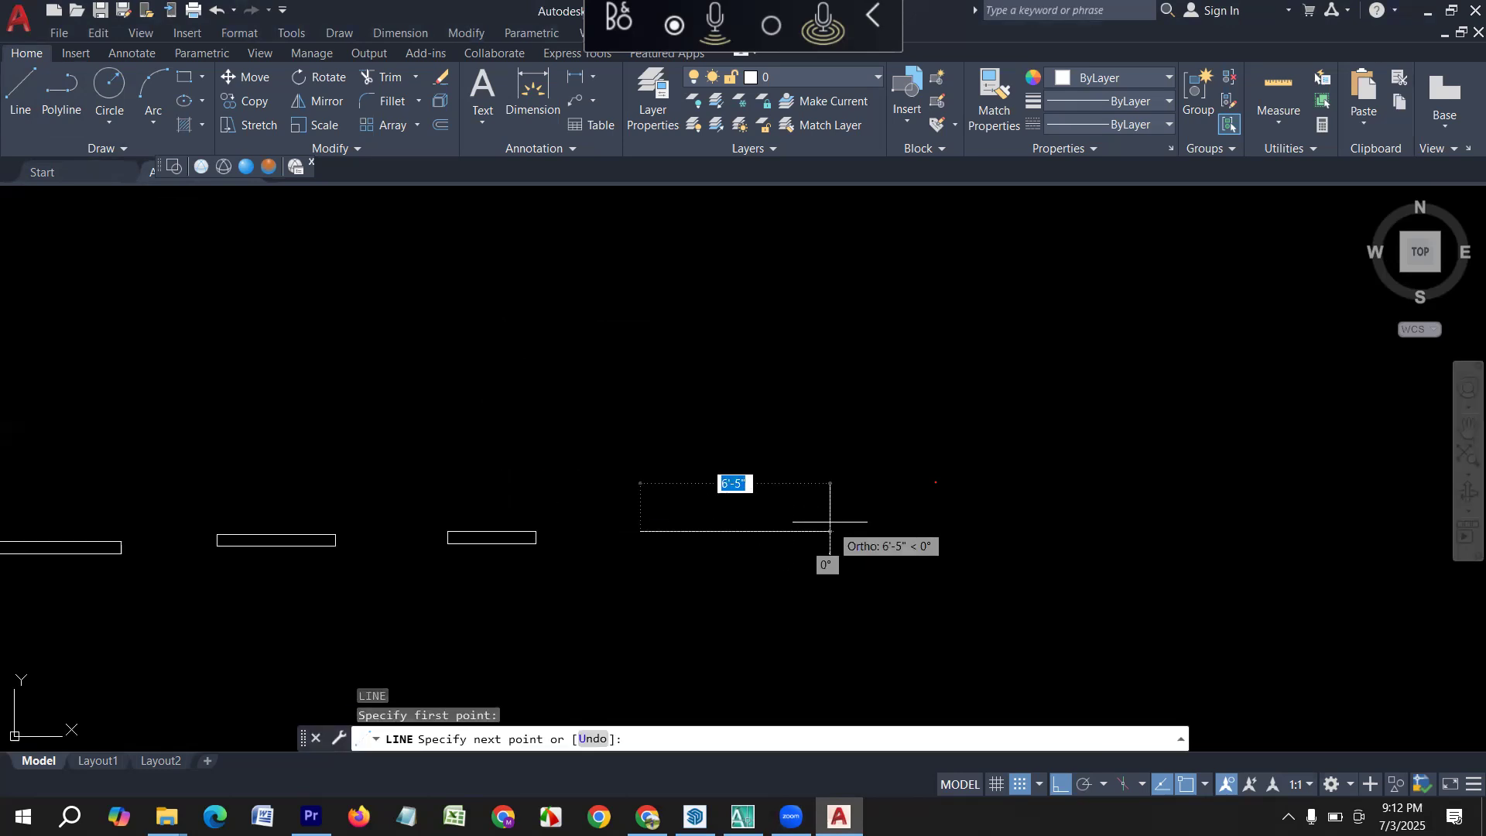
text(2)
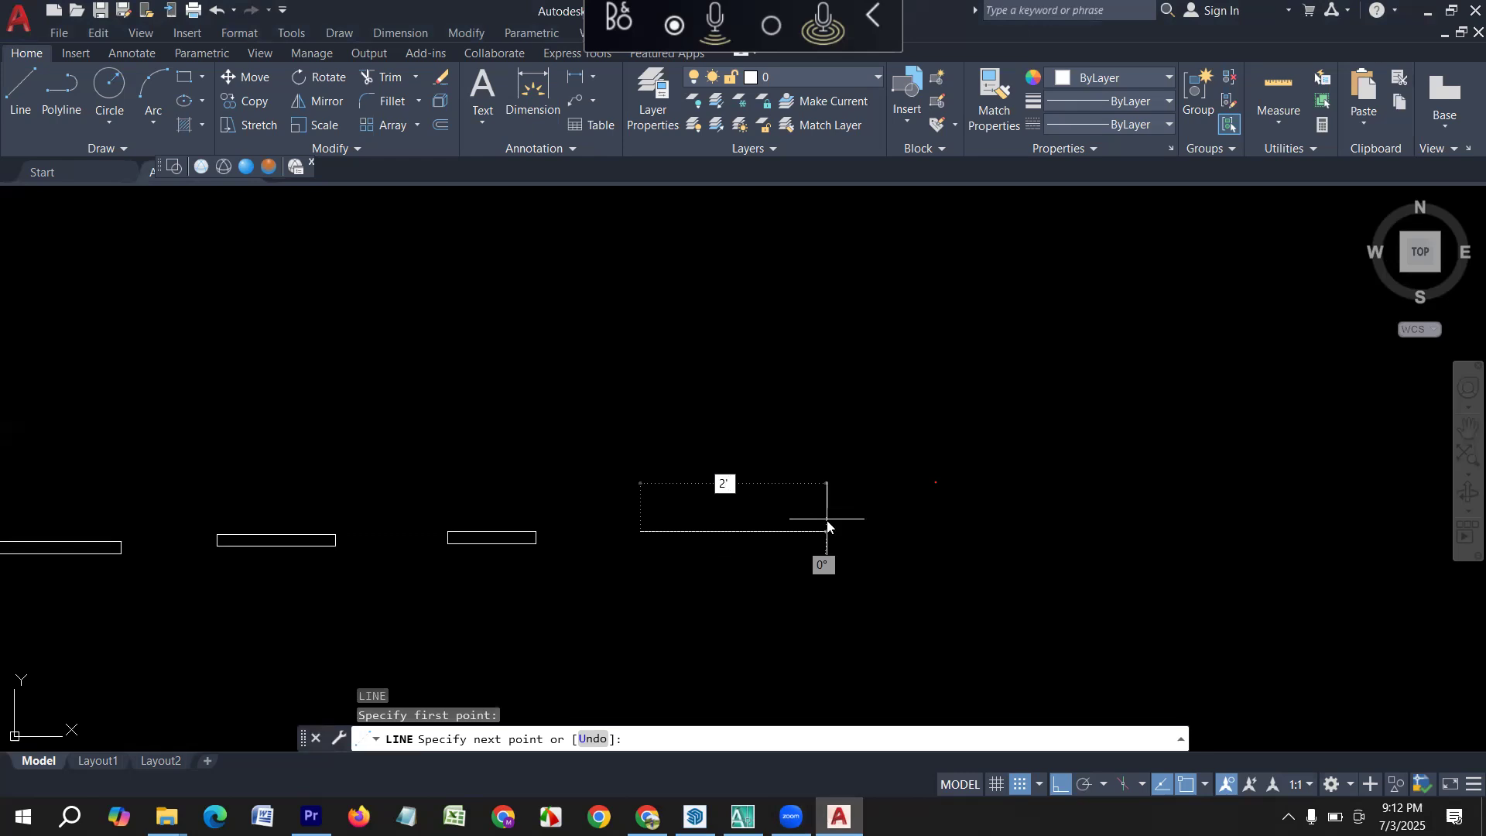
key(Return)
text(5)
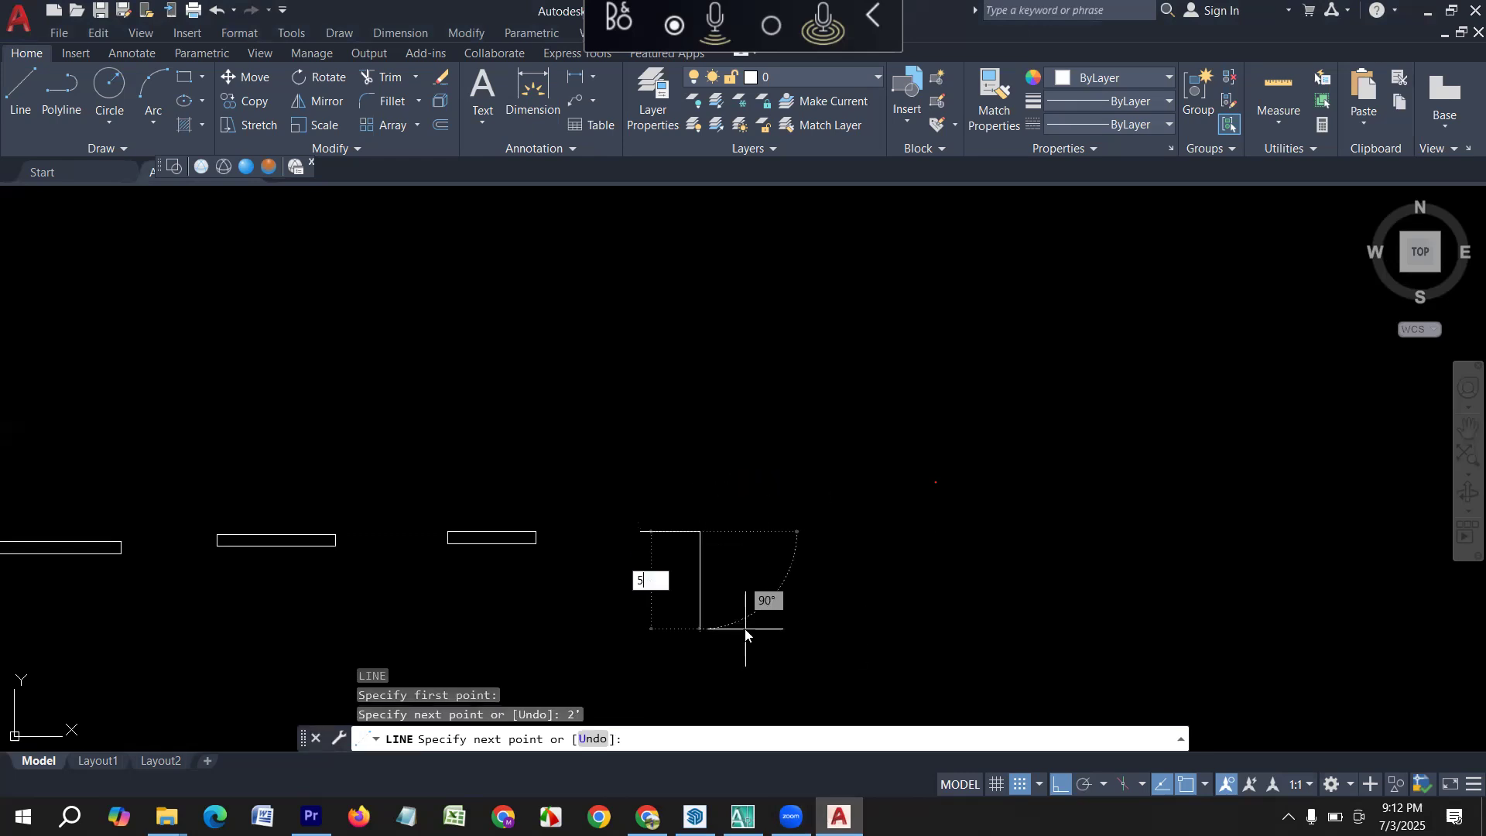
key(Return)
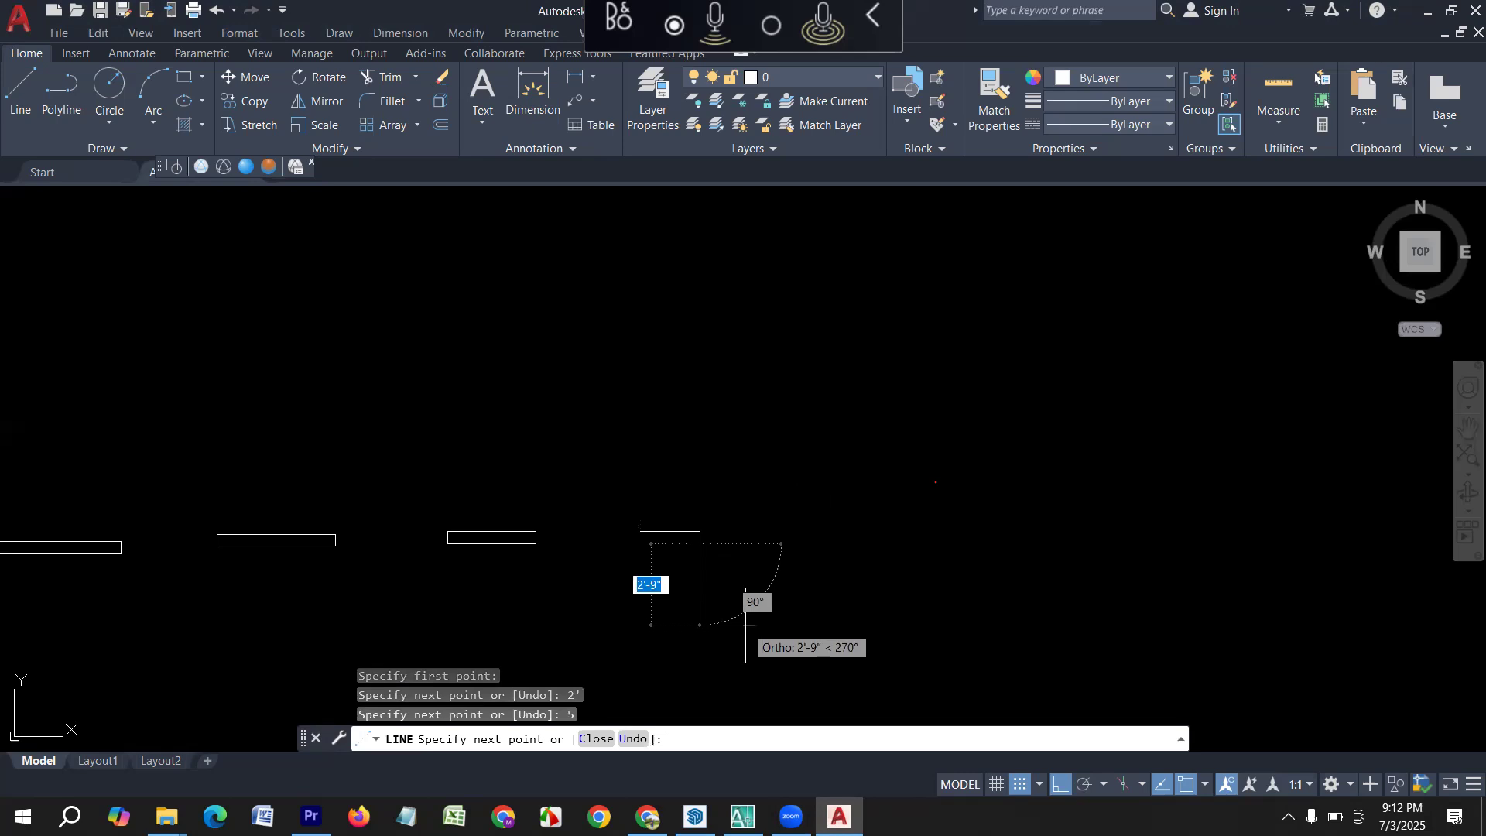
Complete the 2' by 5" rectangle with a 2' side back and a closing side up to the start point.
text(5)
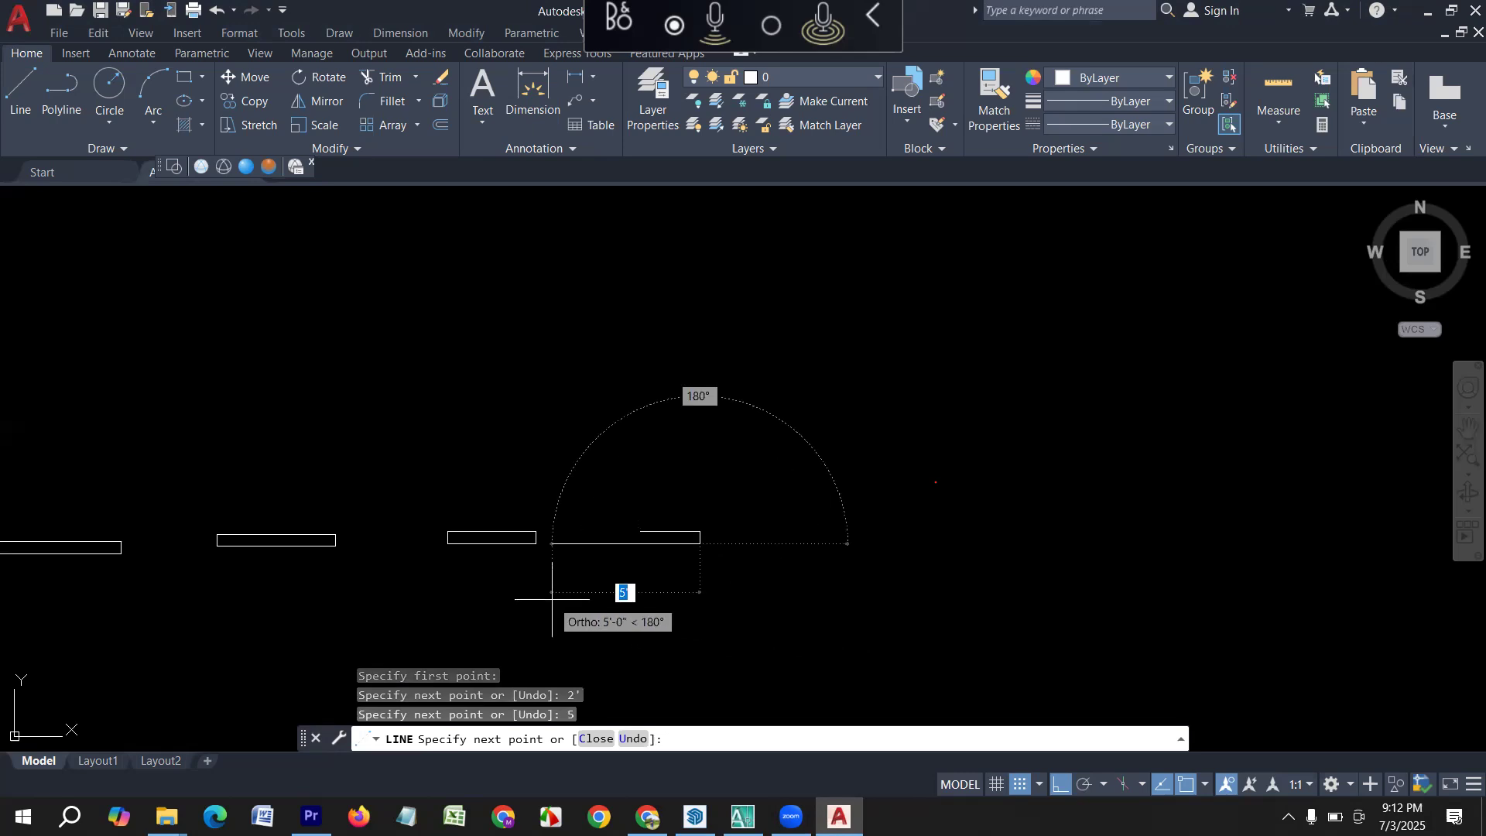
text(2')
key(Return)
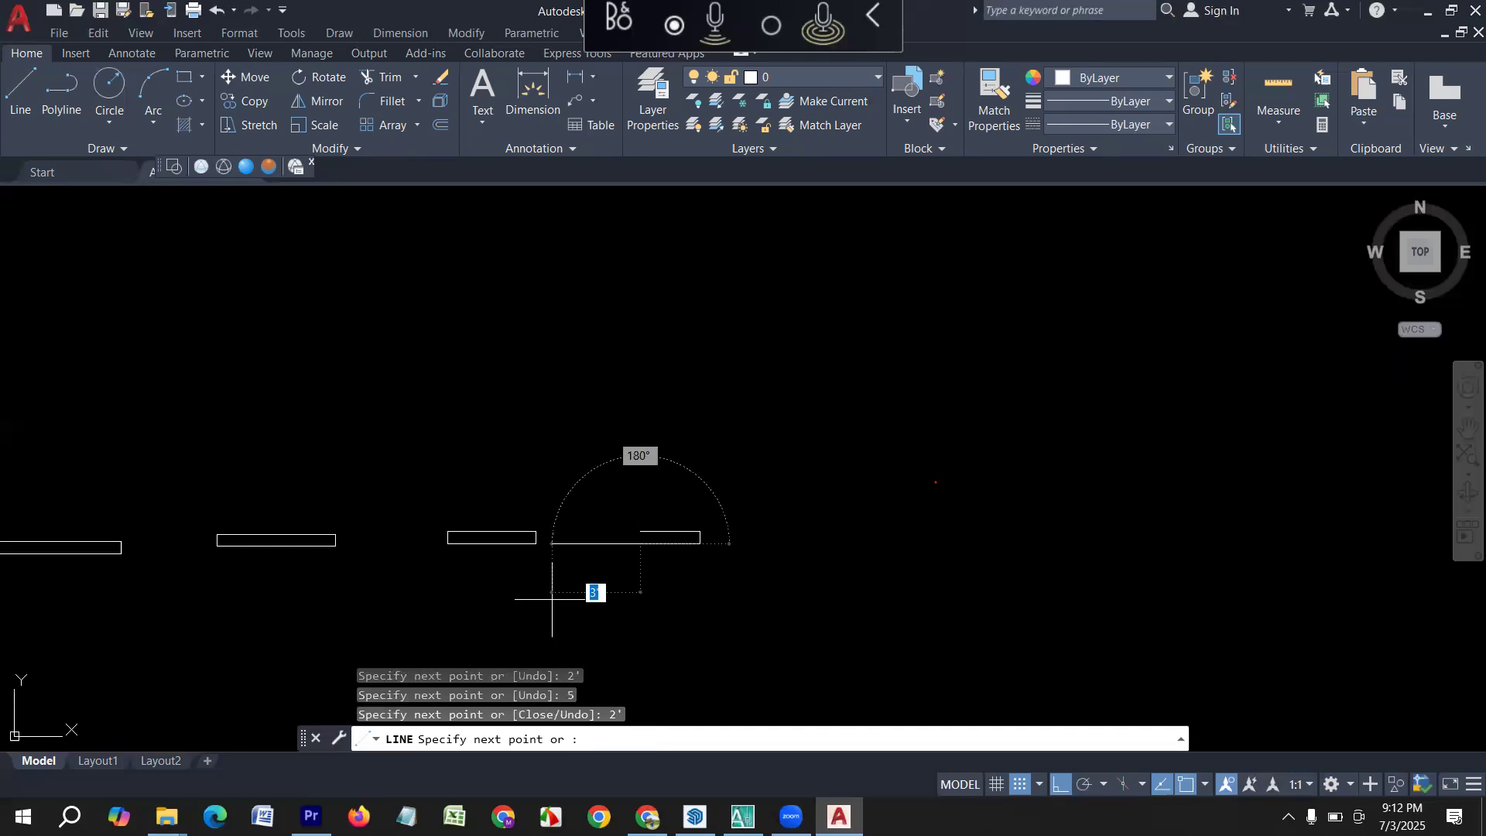
click(640, 531)
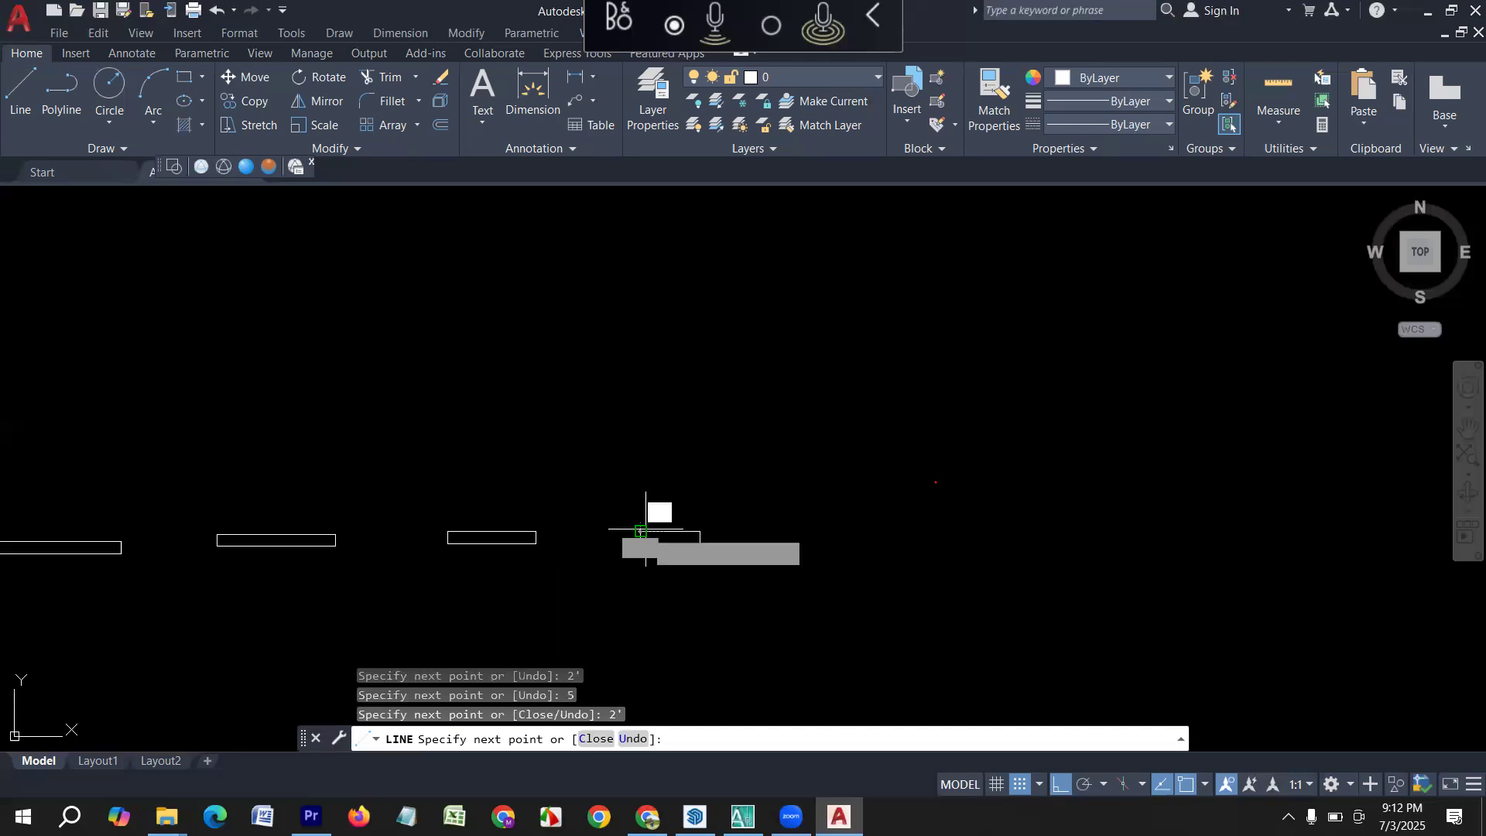
key(Return)
Draw a 6' horizontal line in the empty area to the right of the 2' rectangle.
middle_drag(590, 582, 632, 588)
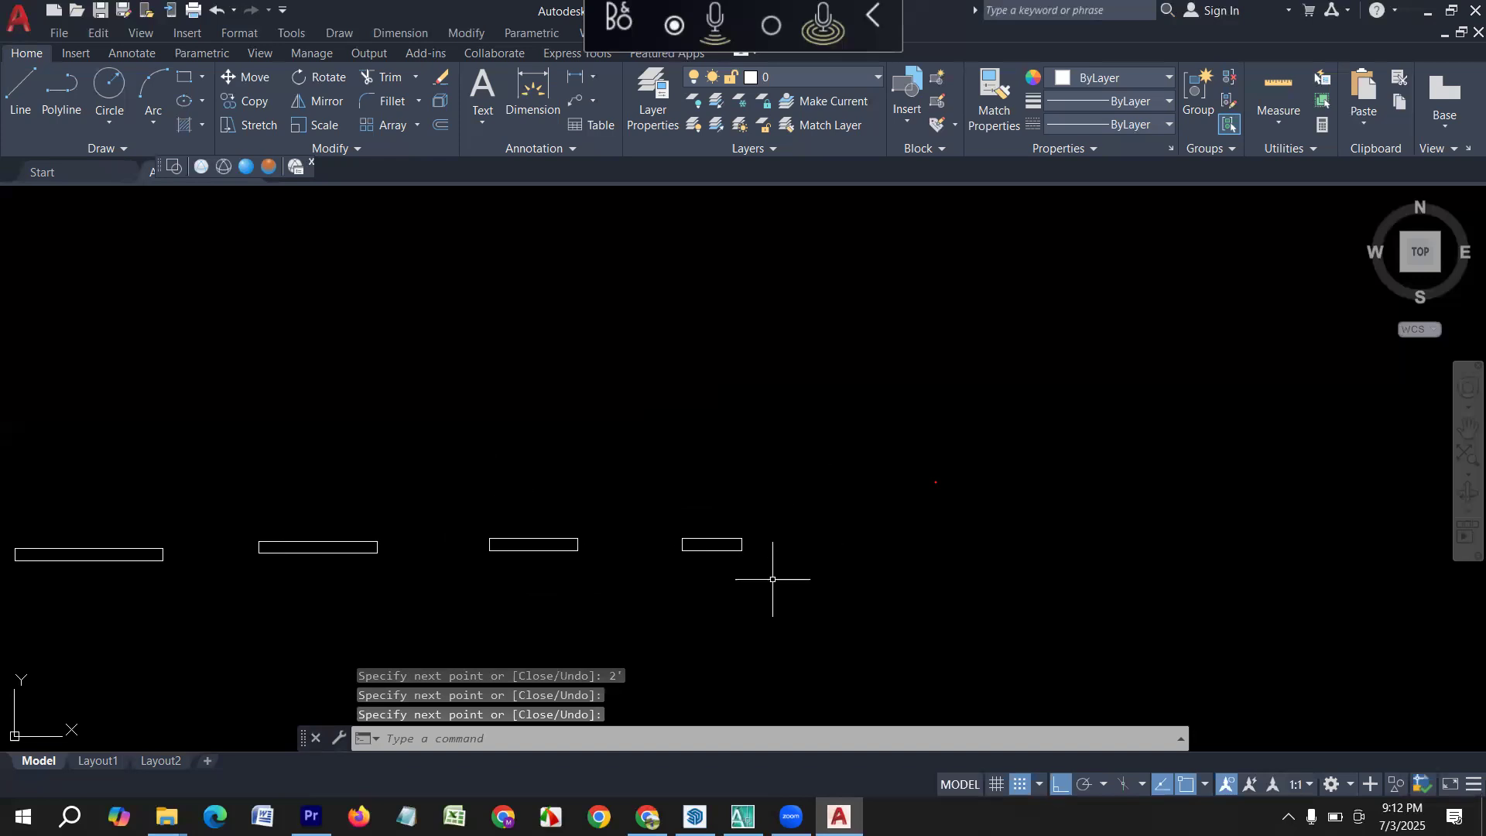
scroll(772, 579, down, 2)
middle_drag(759, 590, 395, 557)
scroll(414, 539, up, 2)
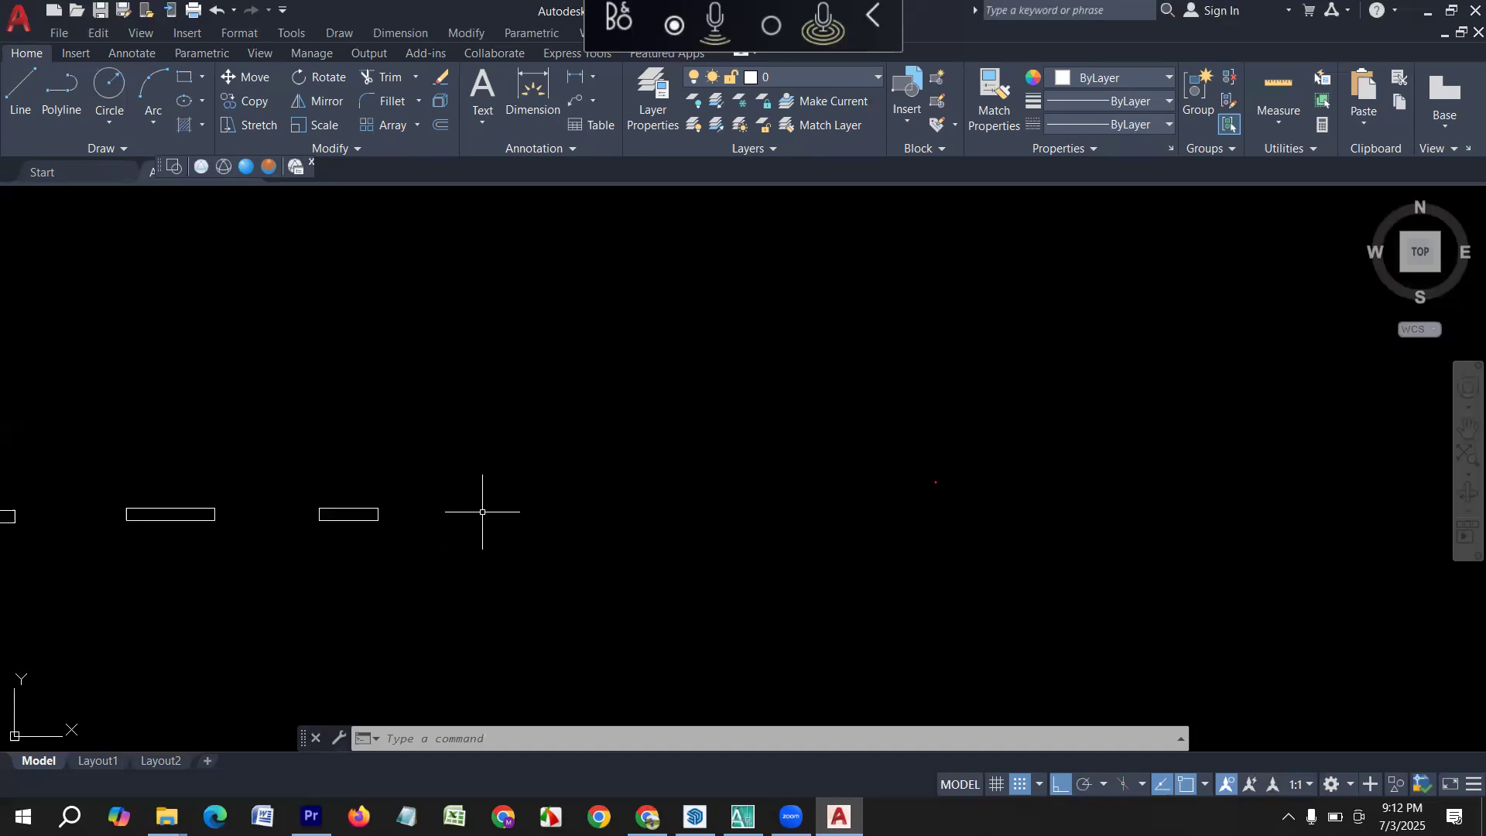
middle_drag(525, 522, 453, 507)
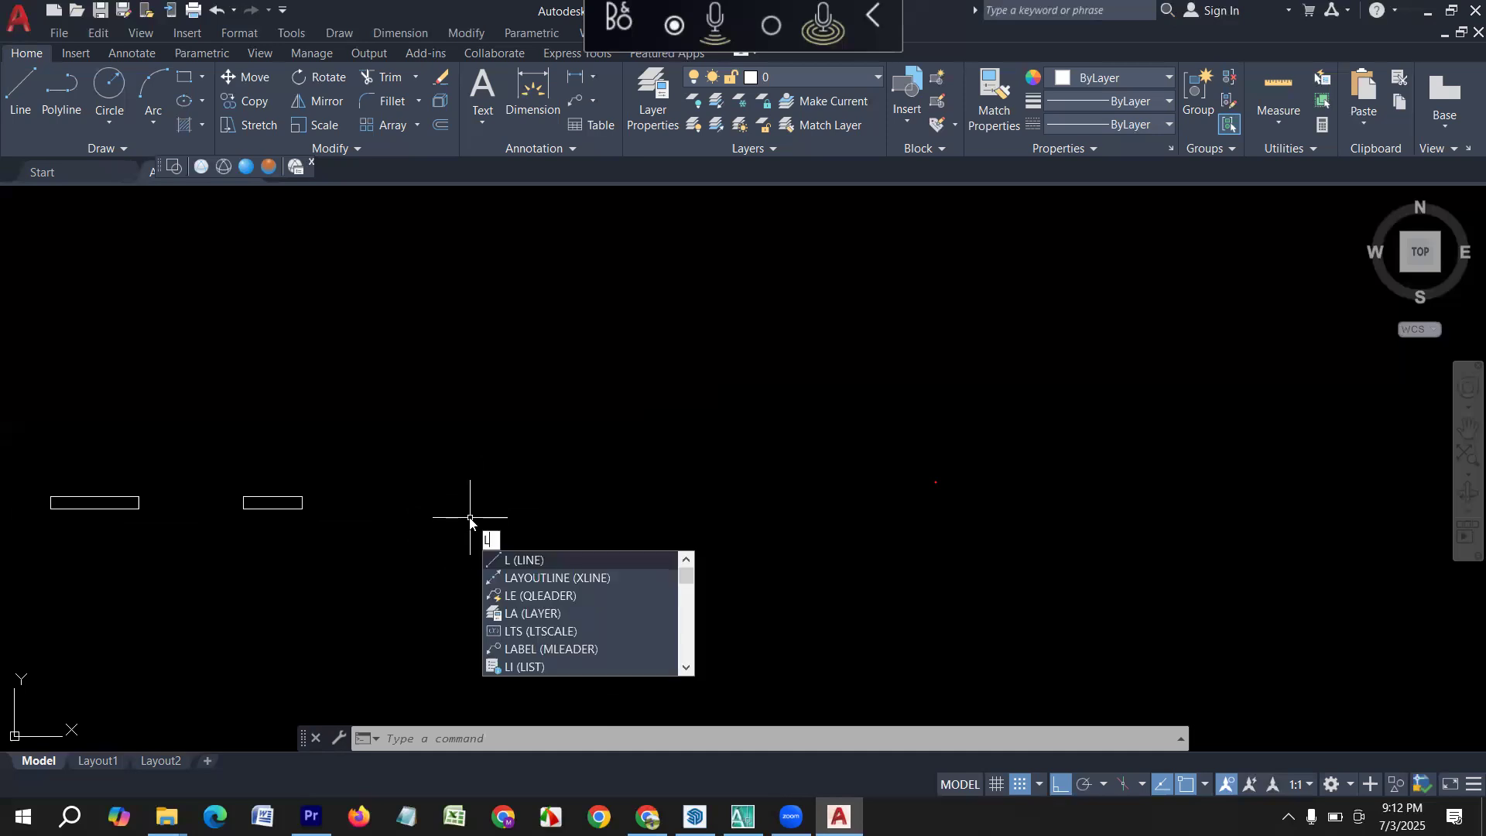
key(Return)
click(433, 483)
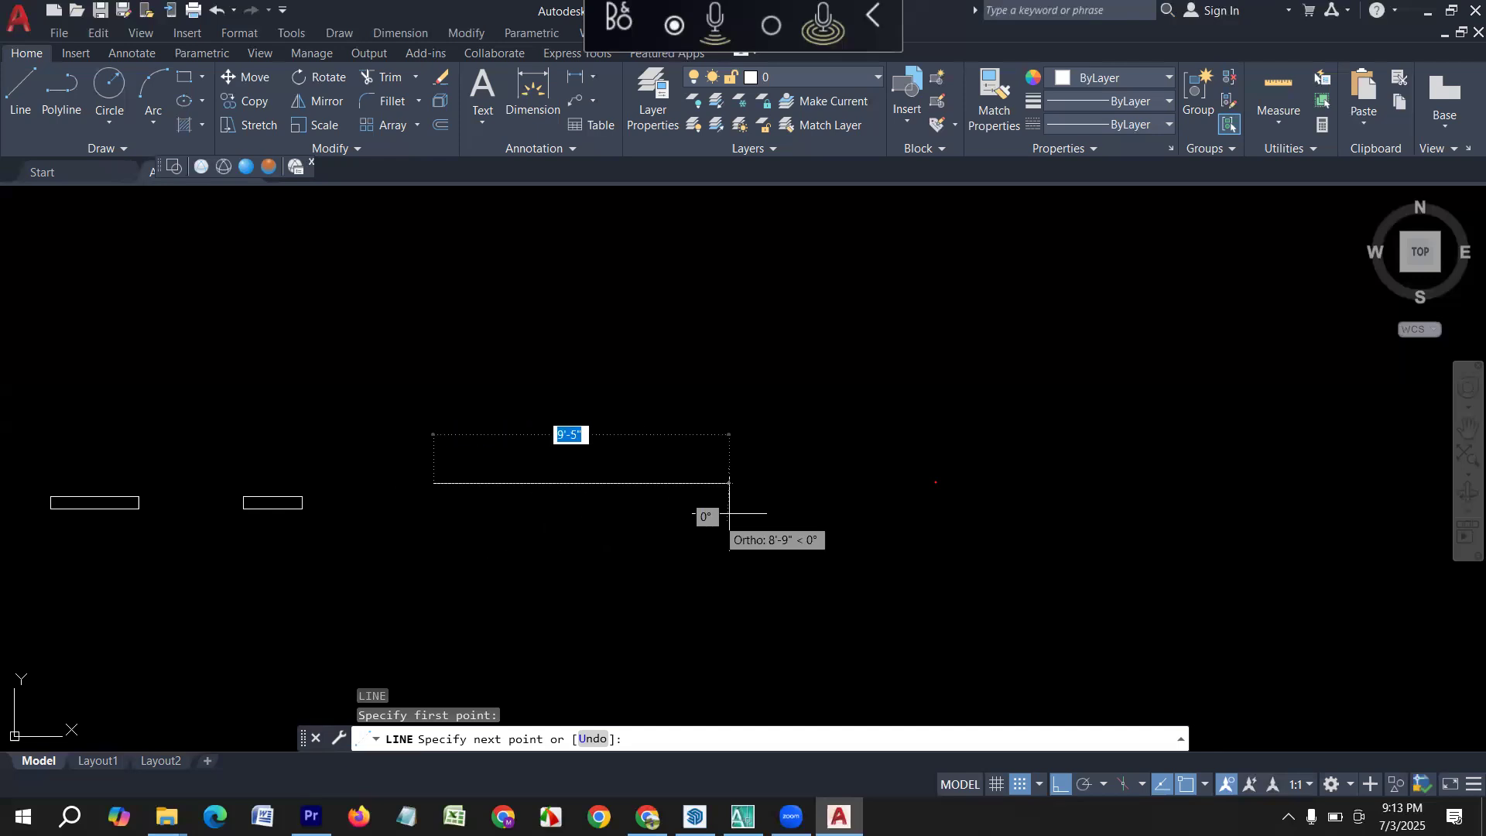
text(6)
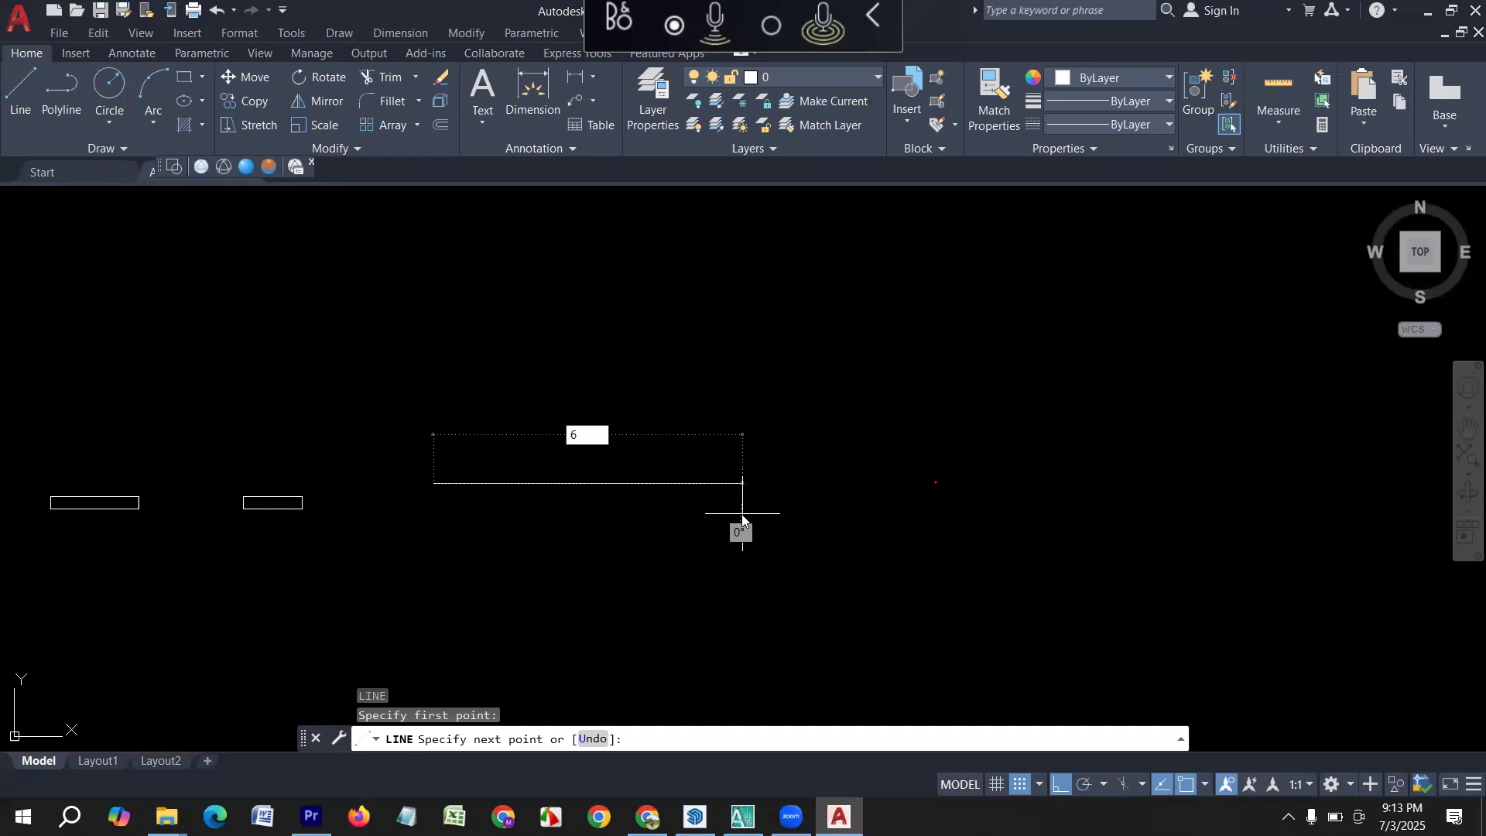
key(Return)
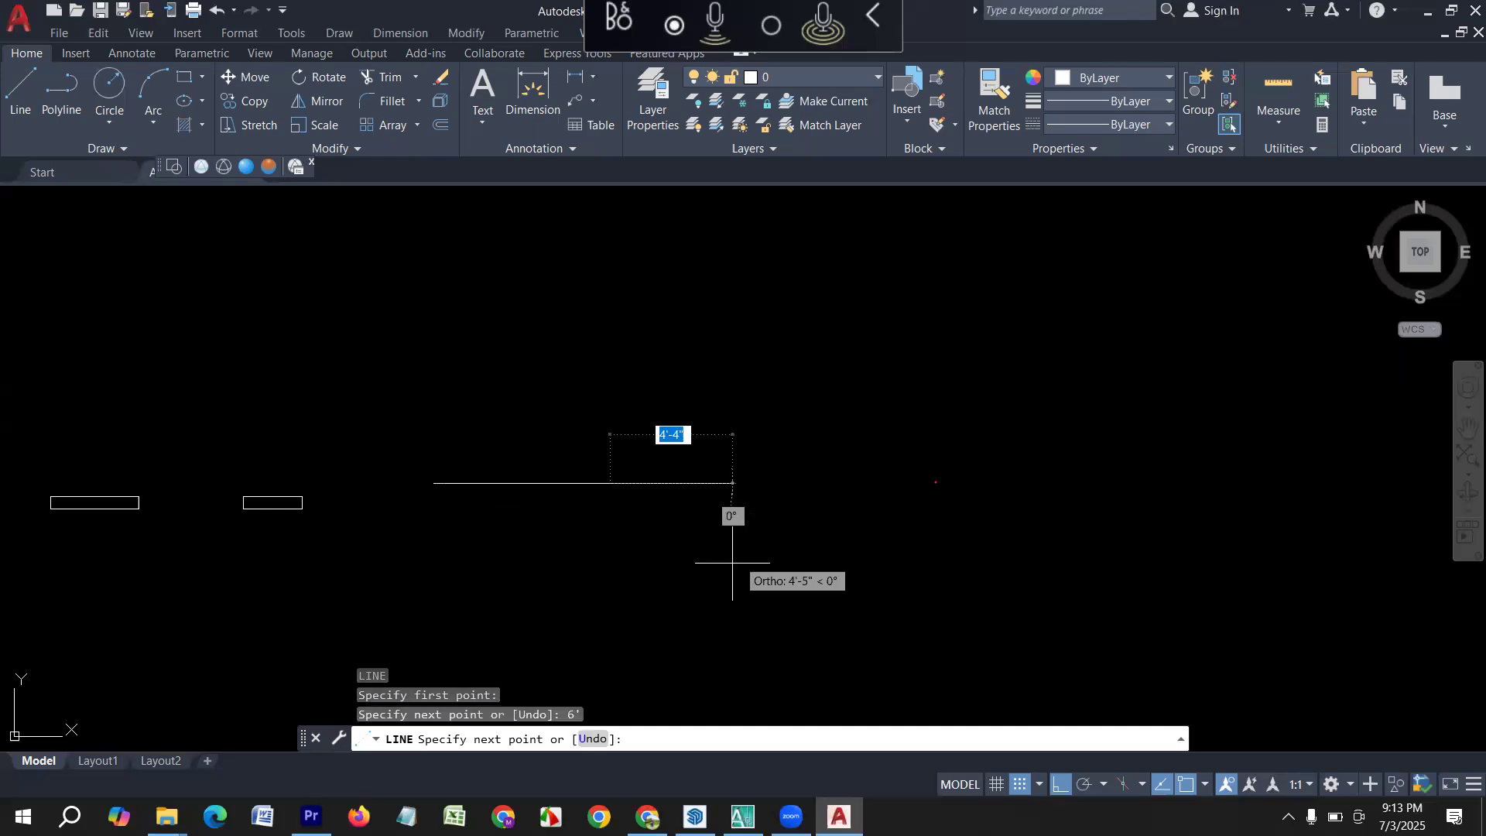
Complete the 6' line into a rectangle with a 5" side downward, a 6' side back and a closing side.
scroll(624, 540, up, 2)
scroll(619, 546, up, 2)
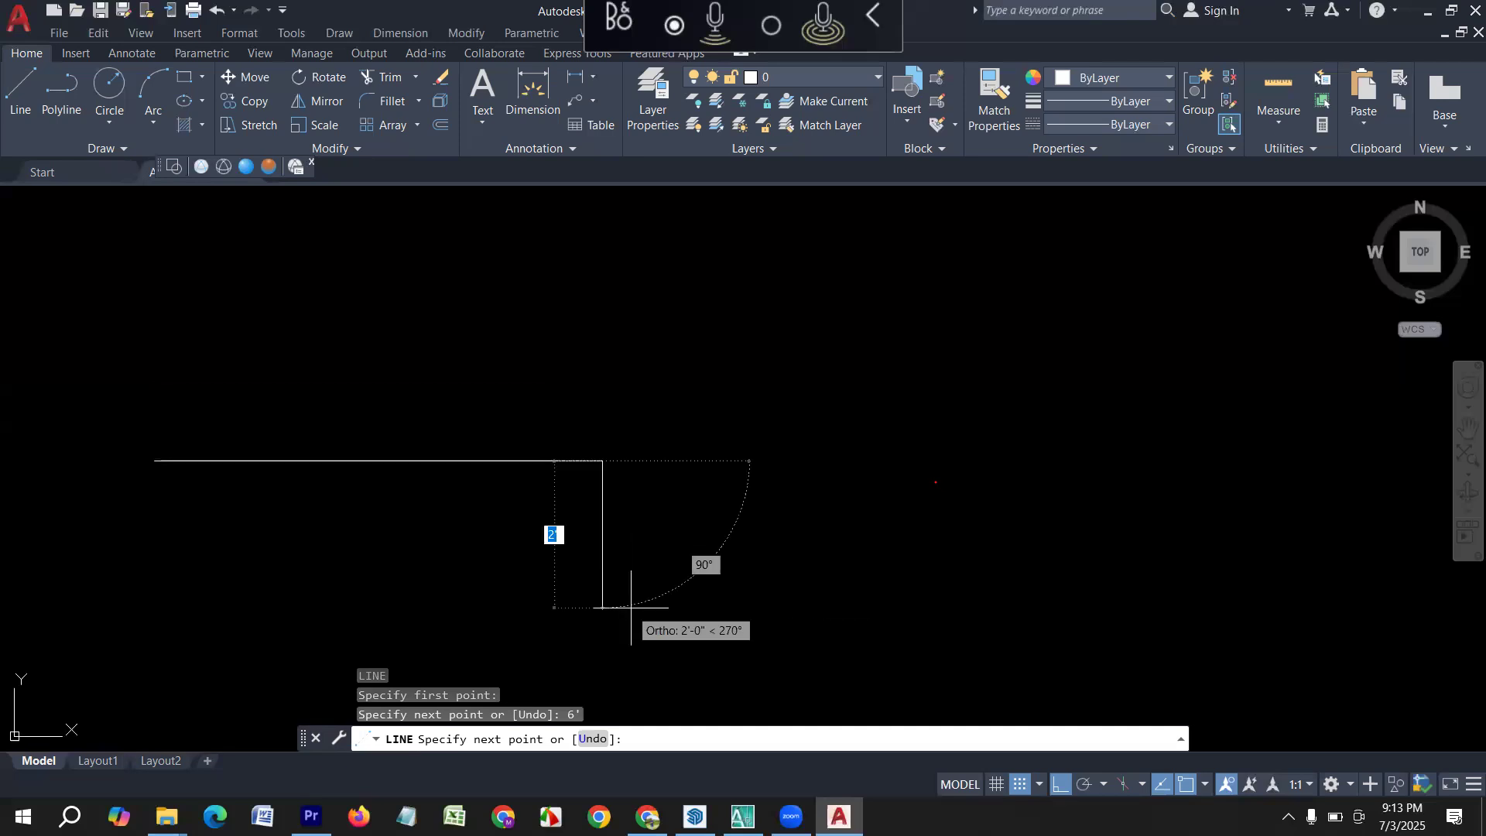
text(5)
key(Return)
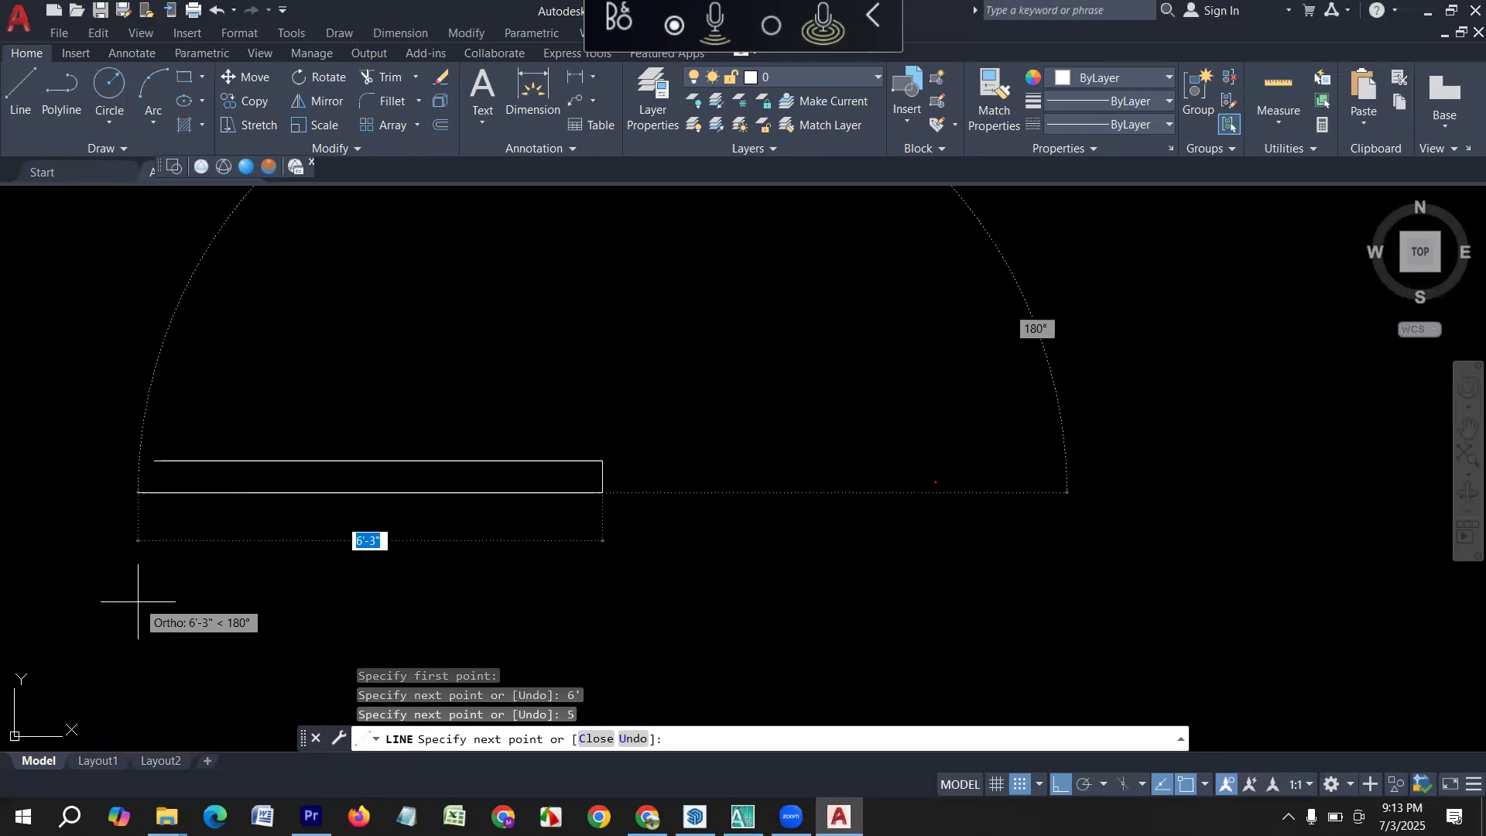
text(6)
key(Return)
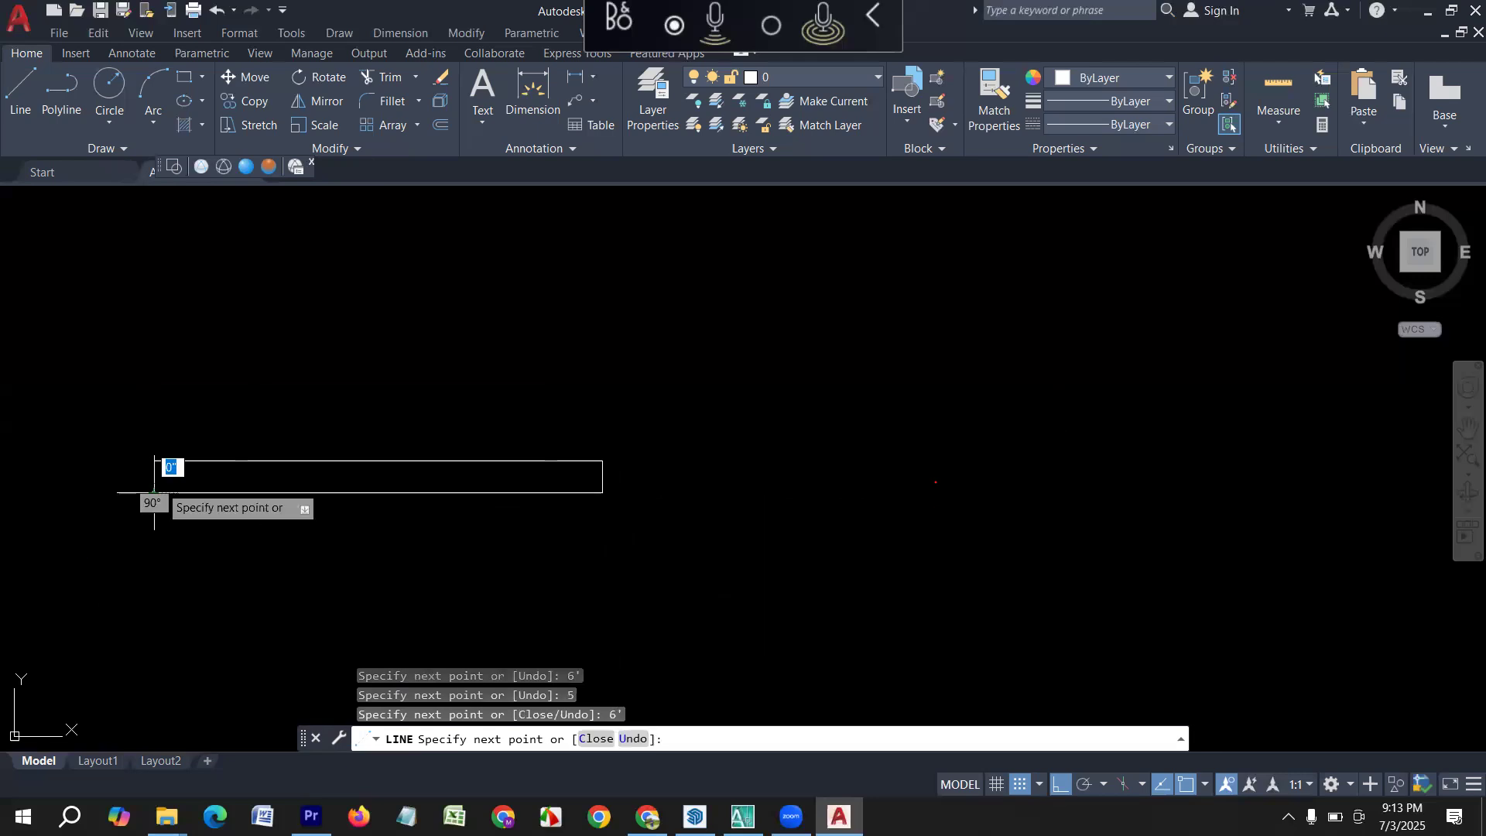
click(154, 460)
key(Return)
Offset the lower and upper long edges of the 5' by 5" rectangle 2" inward.
scroll(516, 497, down, 5)
scroll(524, 500, down, 2)
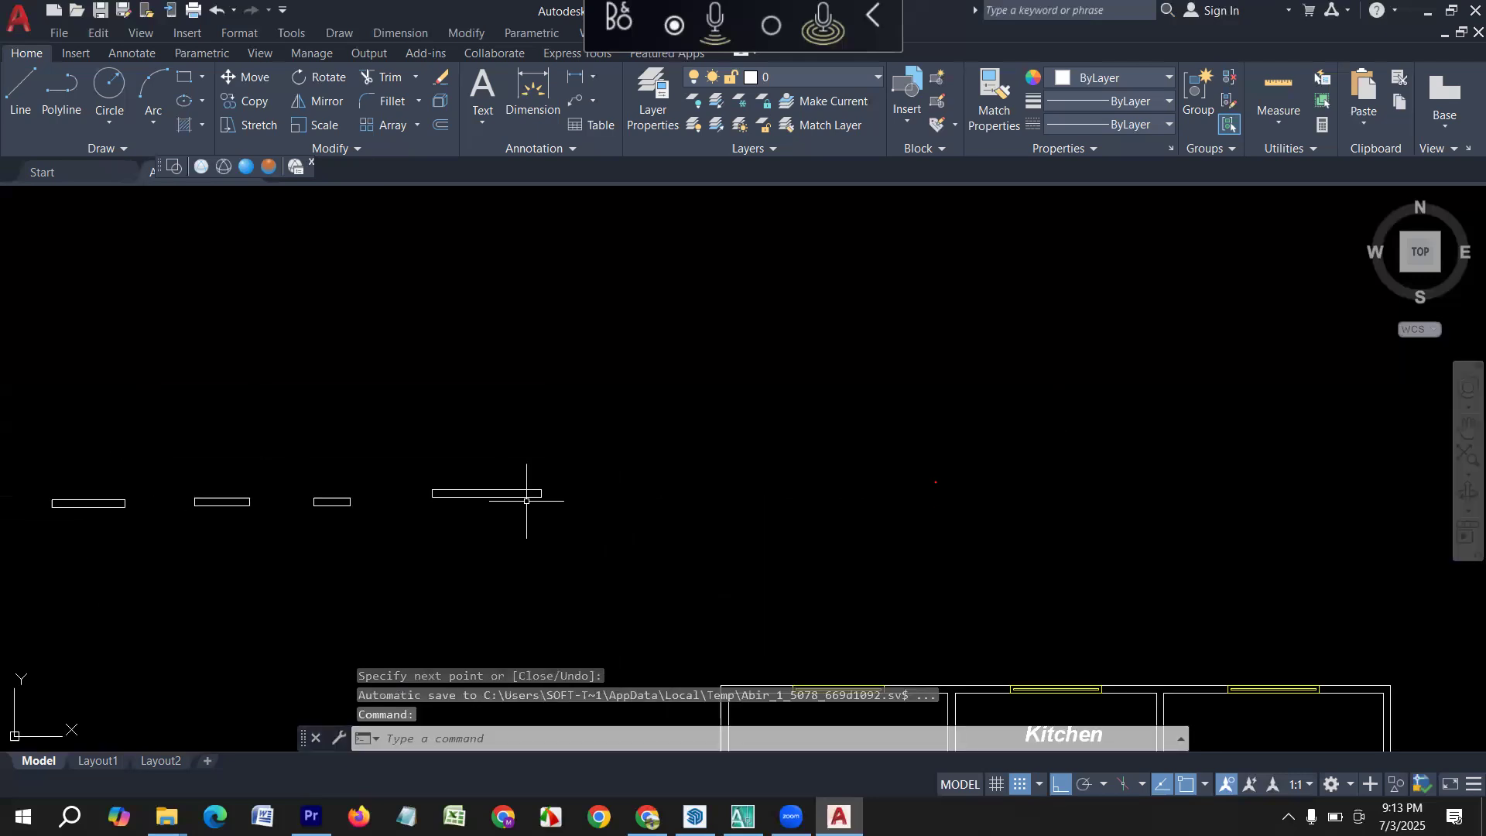
middle_drag(99, 579, 305, 621)
mouse_move(122, 574)
middle_down()
mouse_move(248, 568)
mouse_move(259, 591)
mouse_move(350, 577)
middle_up()
scroll(346, 542, up, 4)
key(Escape)
key(Escape)
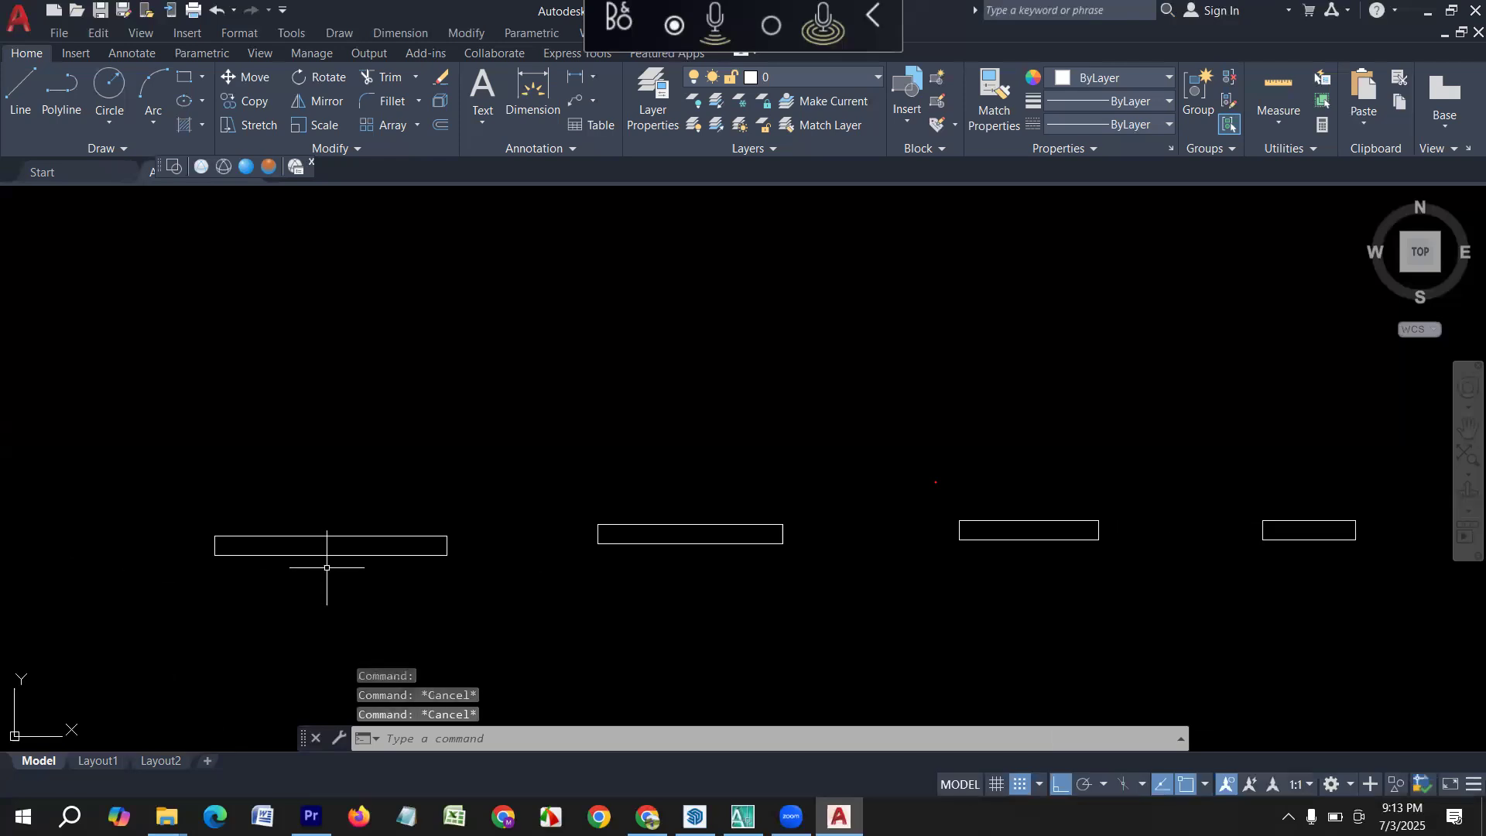
key(Return)
text(2)
key(Return)
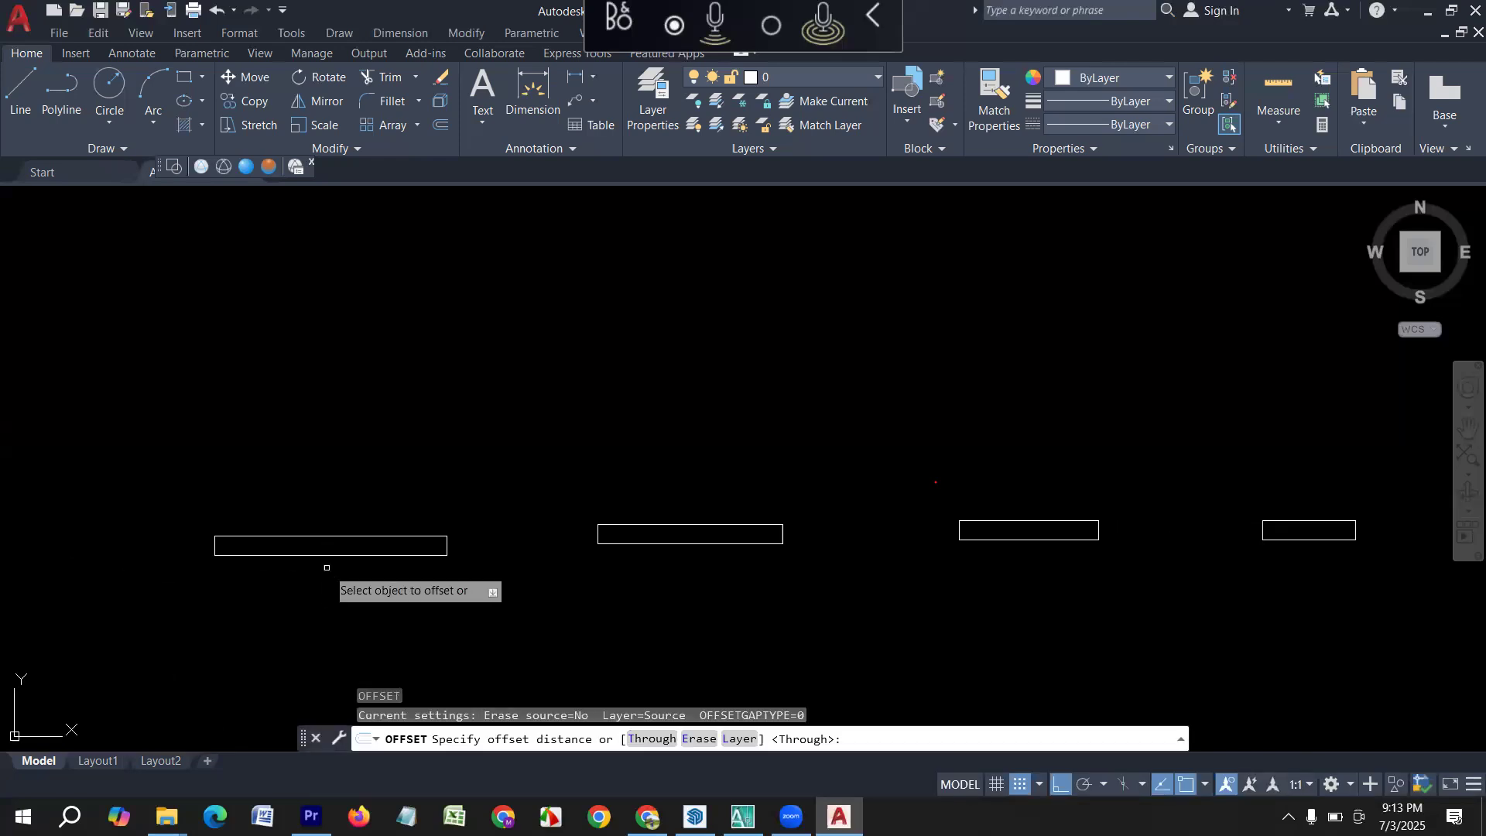
scroll(325, 568, up, 2)
scroll(325, 561, up, 1)
click(316, 555)
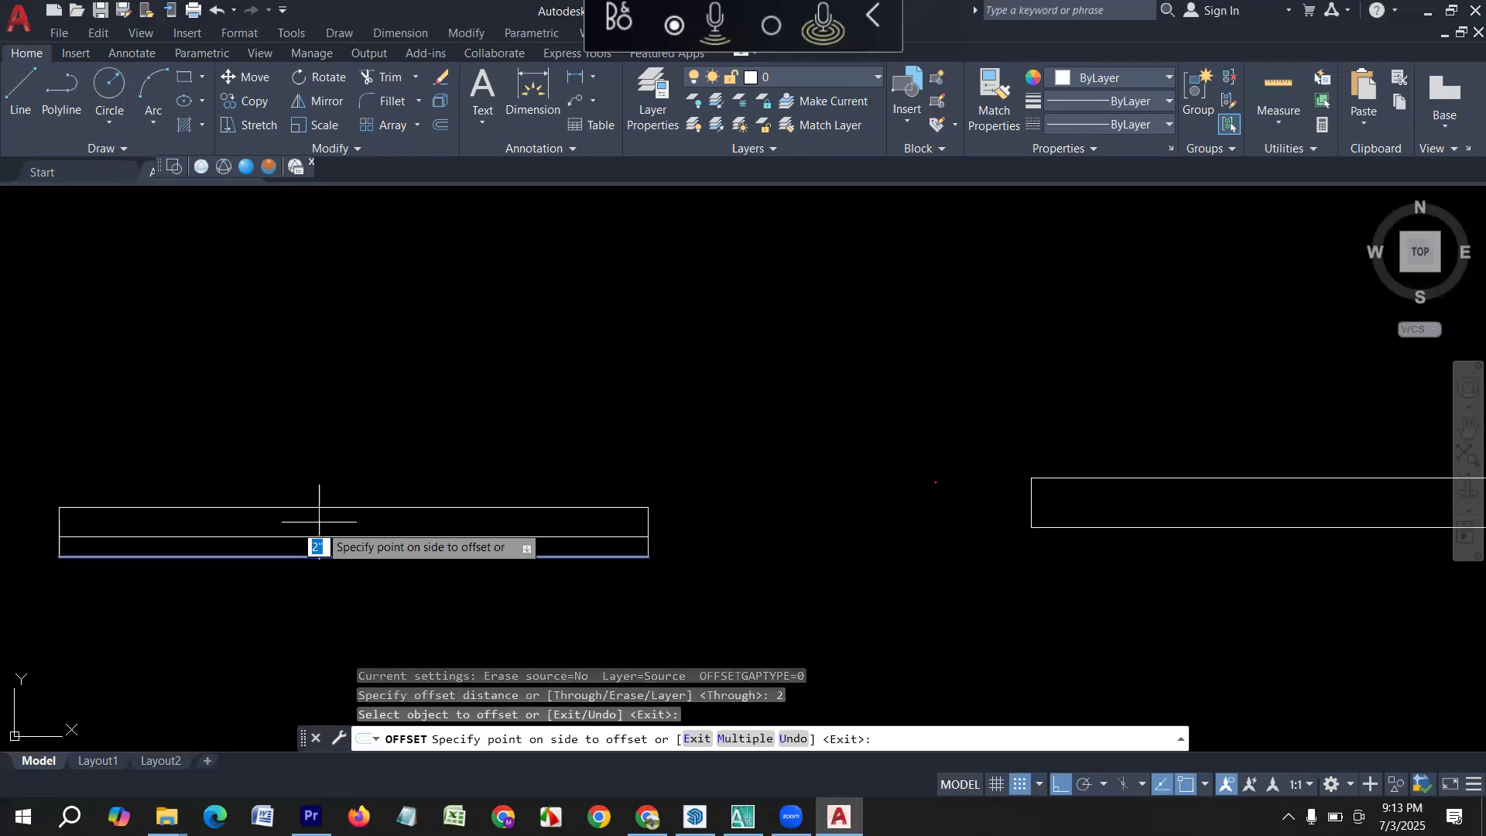
click(314, 508)
click(319, 509)
click(322, 569)
key(Escape)
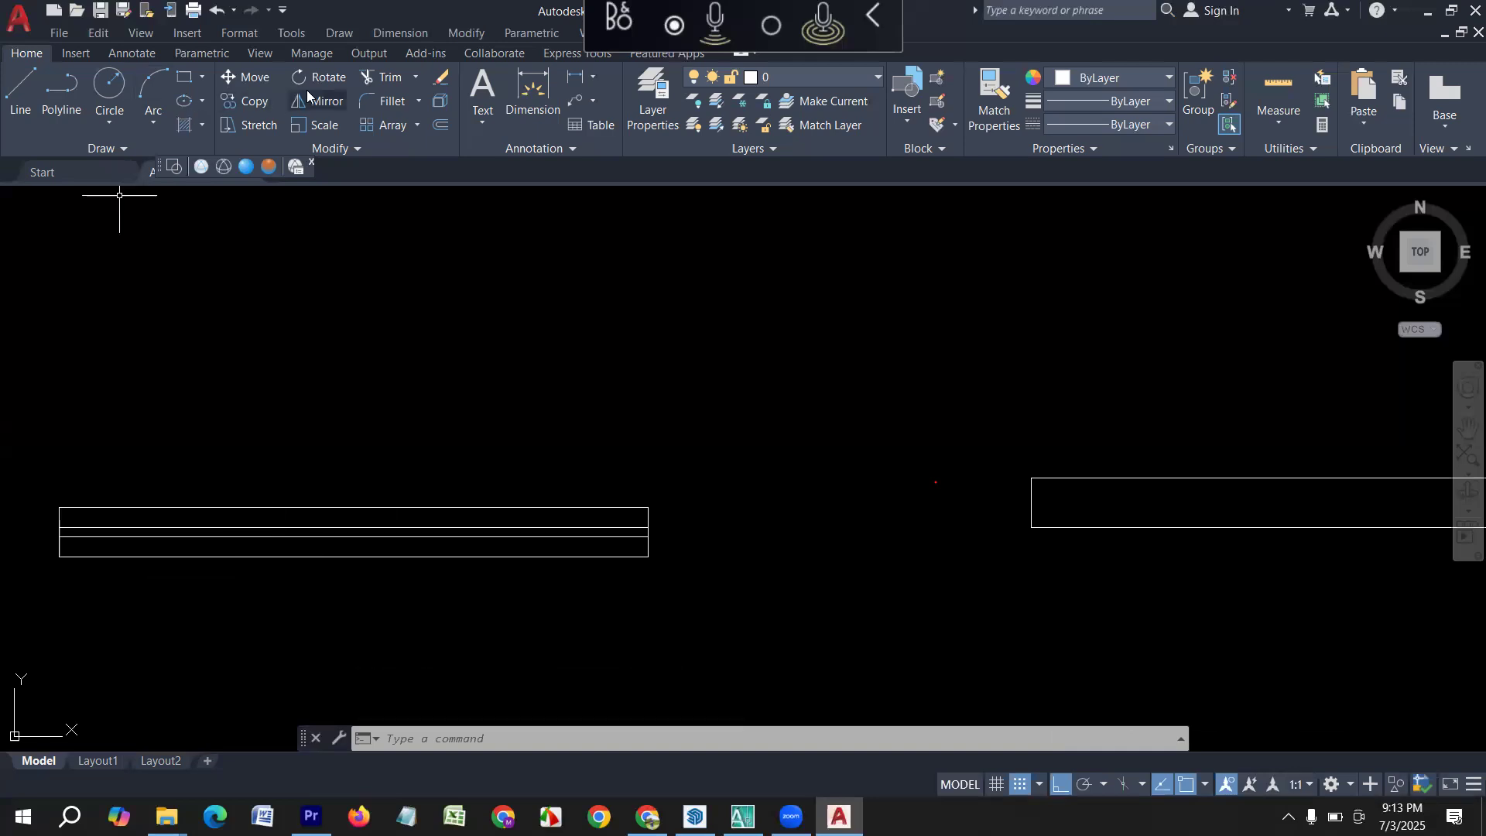
Check the gap between the two inner lines of the 5' rectangle with the Dimension tool, without placing a dimension.
click(532, 107)
scroll(649, 553, up, 4)
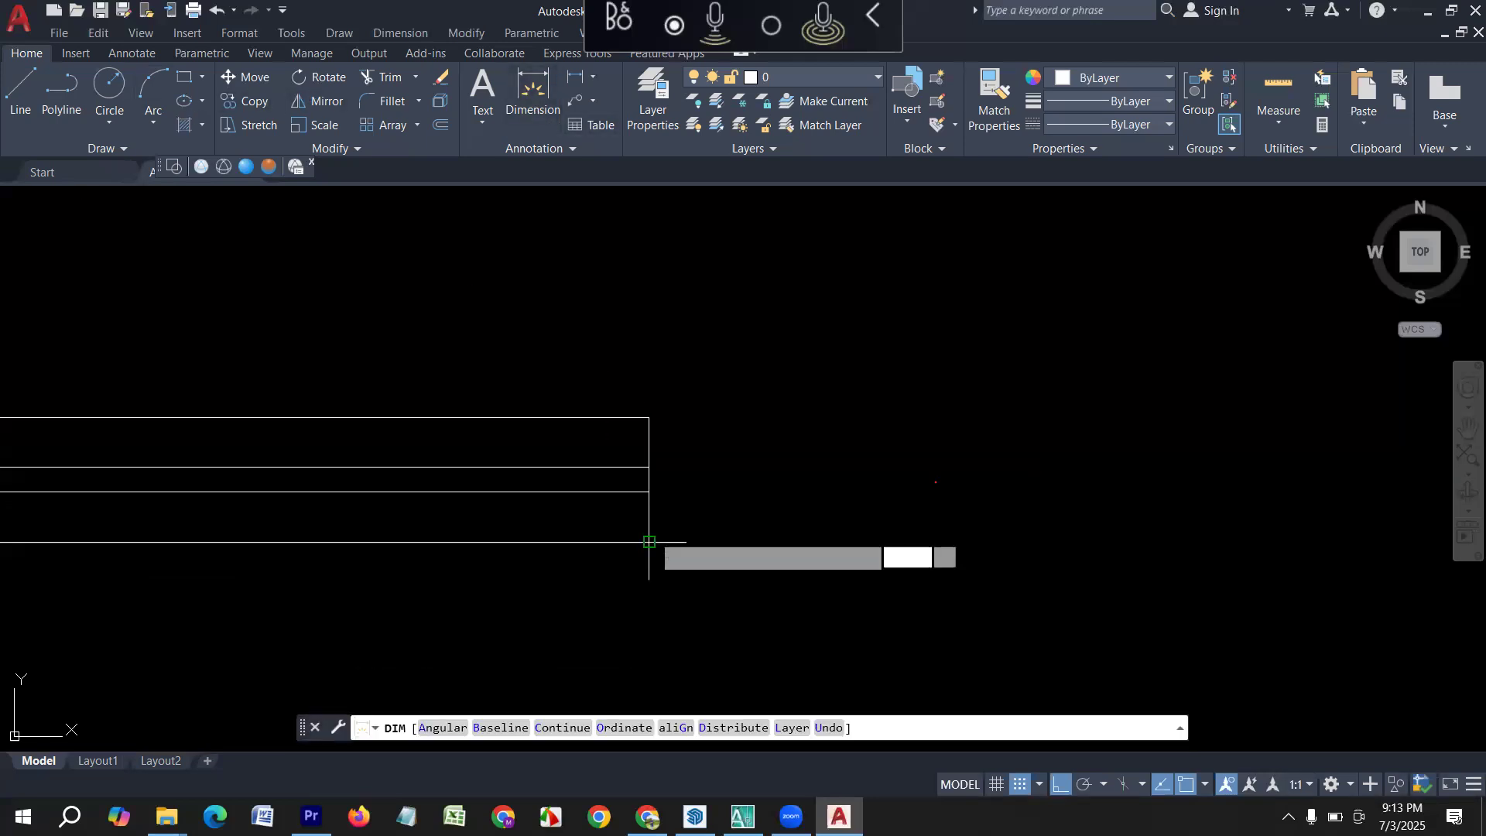
key(Return)
click(648, 492)
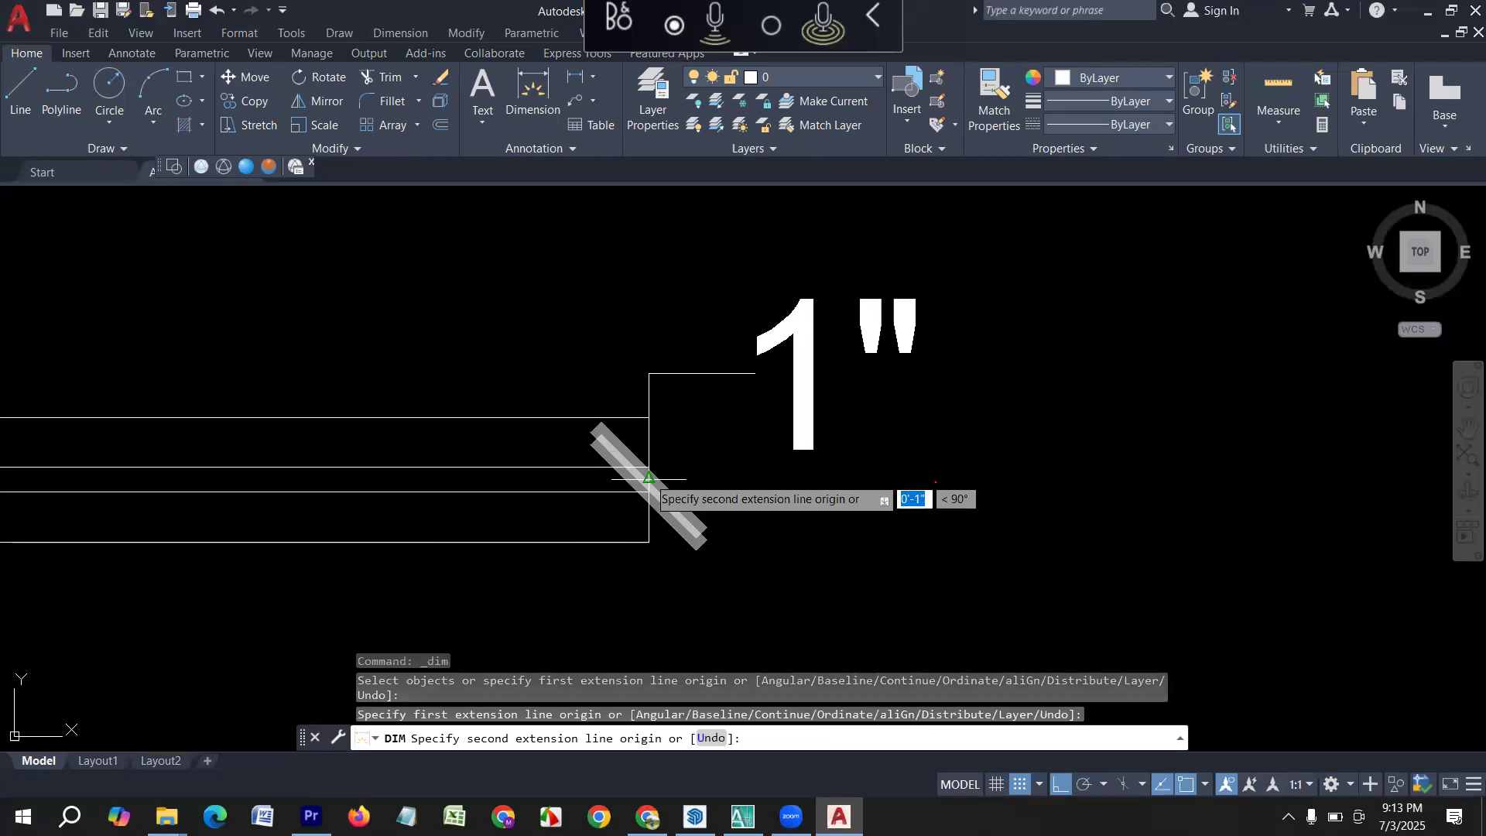
scroll(637, 467, down, 5)
key(Escape)
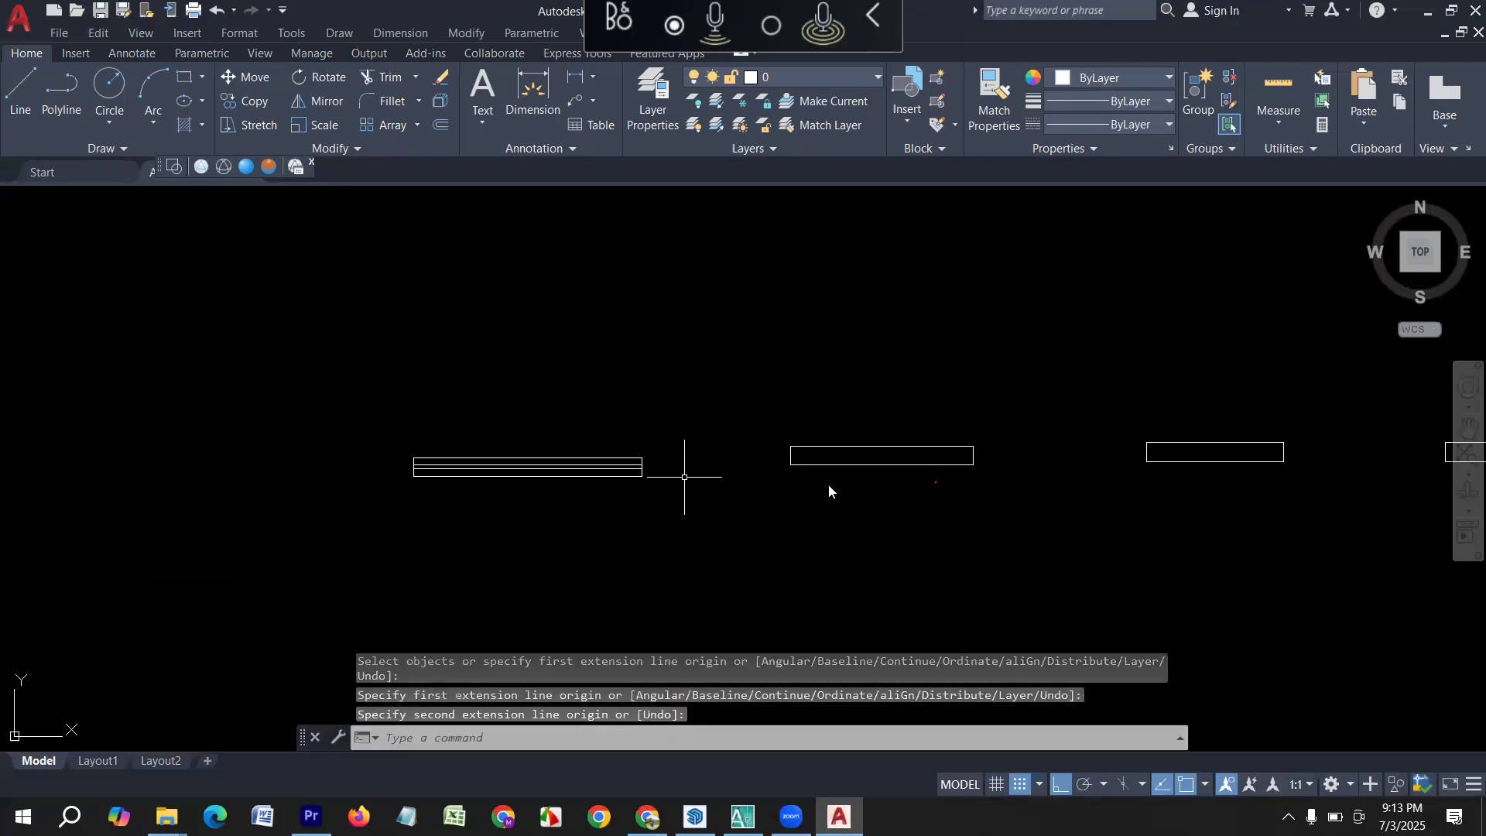
Offset the lower long edge of the 4' by 5" rectangle 2" upward.
middle_drag(708, 524, 306, 523)
key(Escape)
key(Escape)
text(o)
key(Return)
text(2)
key(Return)
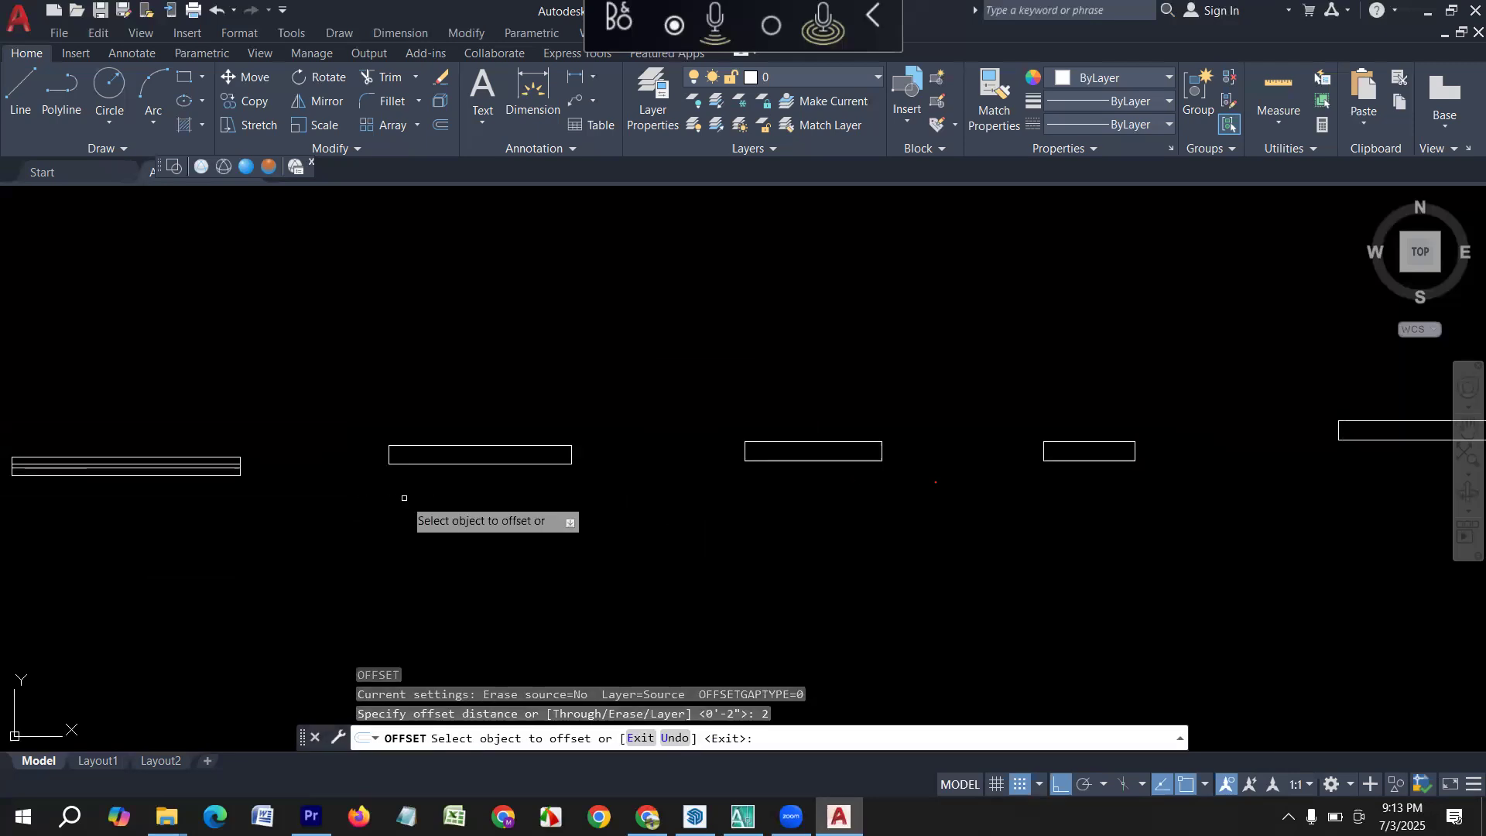
click(437, 465)
click(445, 453)
Offset the upper long edge of the 4' rectangle 2" downward and end the offset.
scroll(472, 463, up, 6)
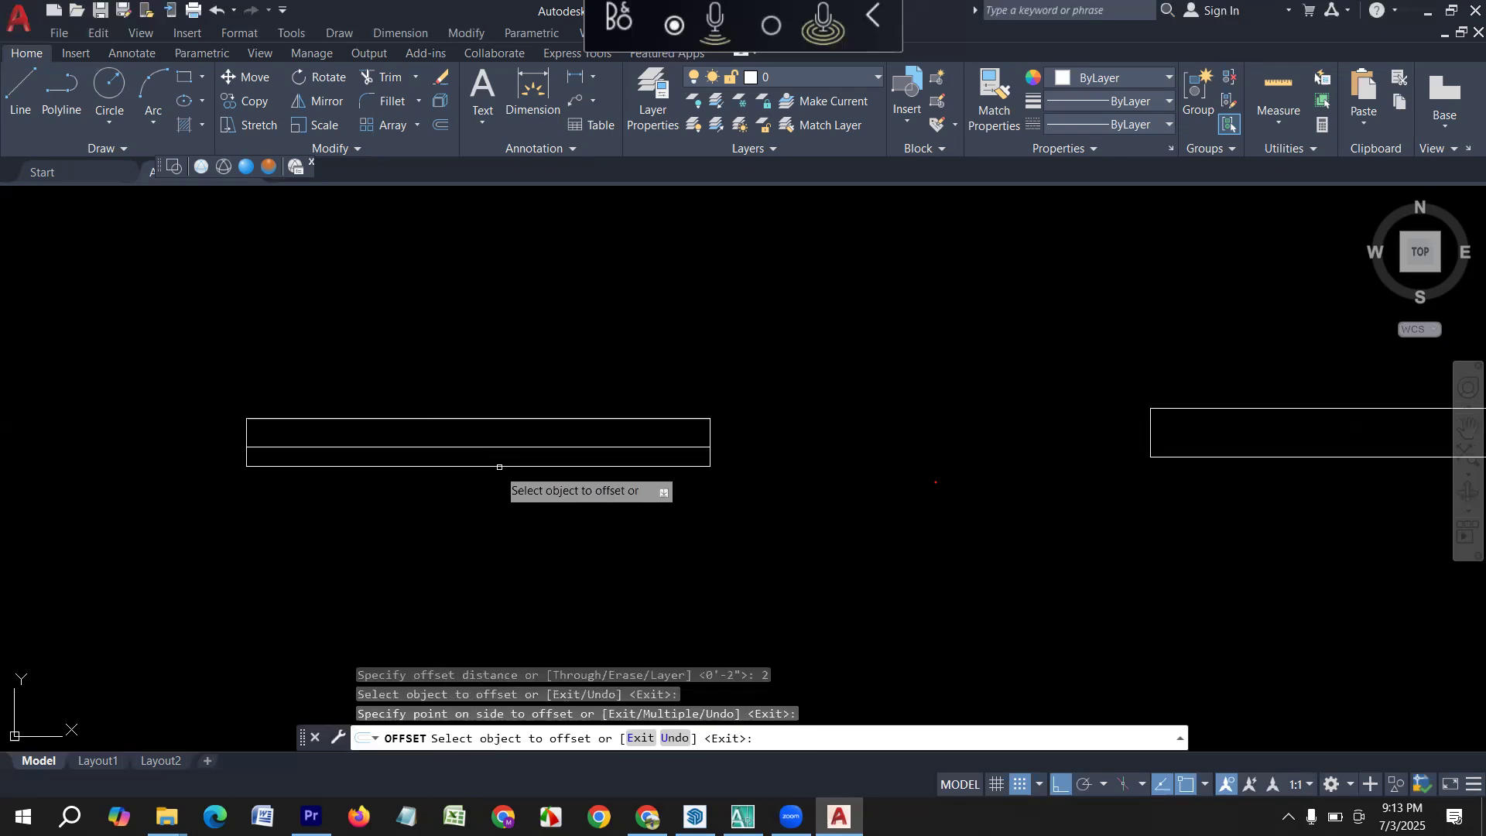
click(534, 408)
scroll(532, 428, up, 4)
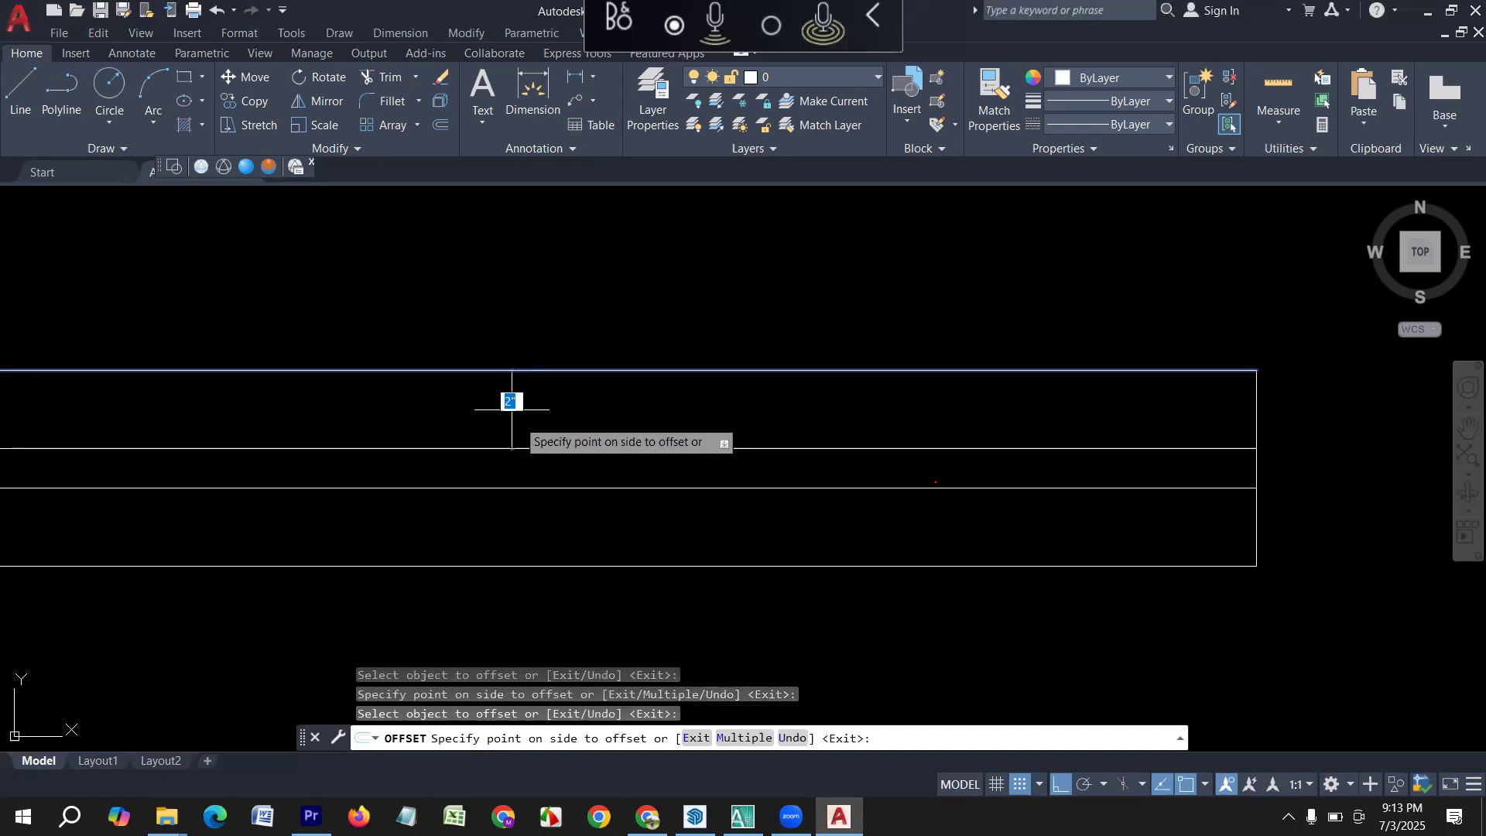
scroll(511, 410, down, 10)
click(495, 642)
key(Escape)
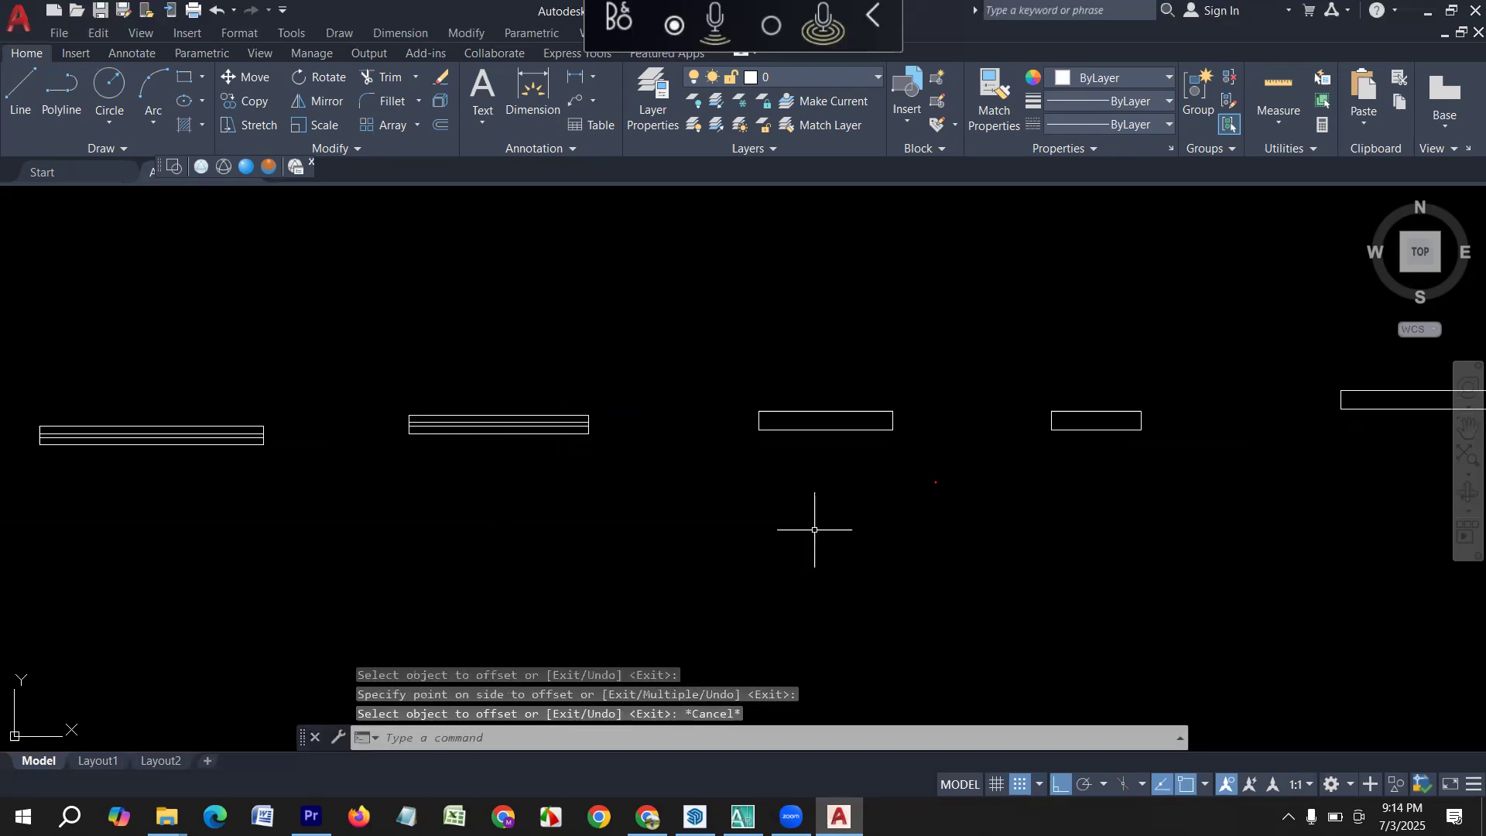
Offset the lower and upper long edges of the 3' by 5" rectangle 2" inward.
key(Escape)
text(o)
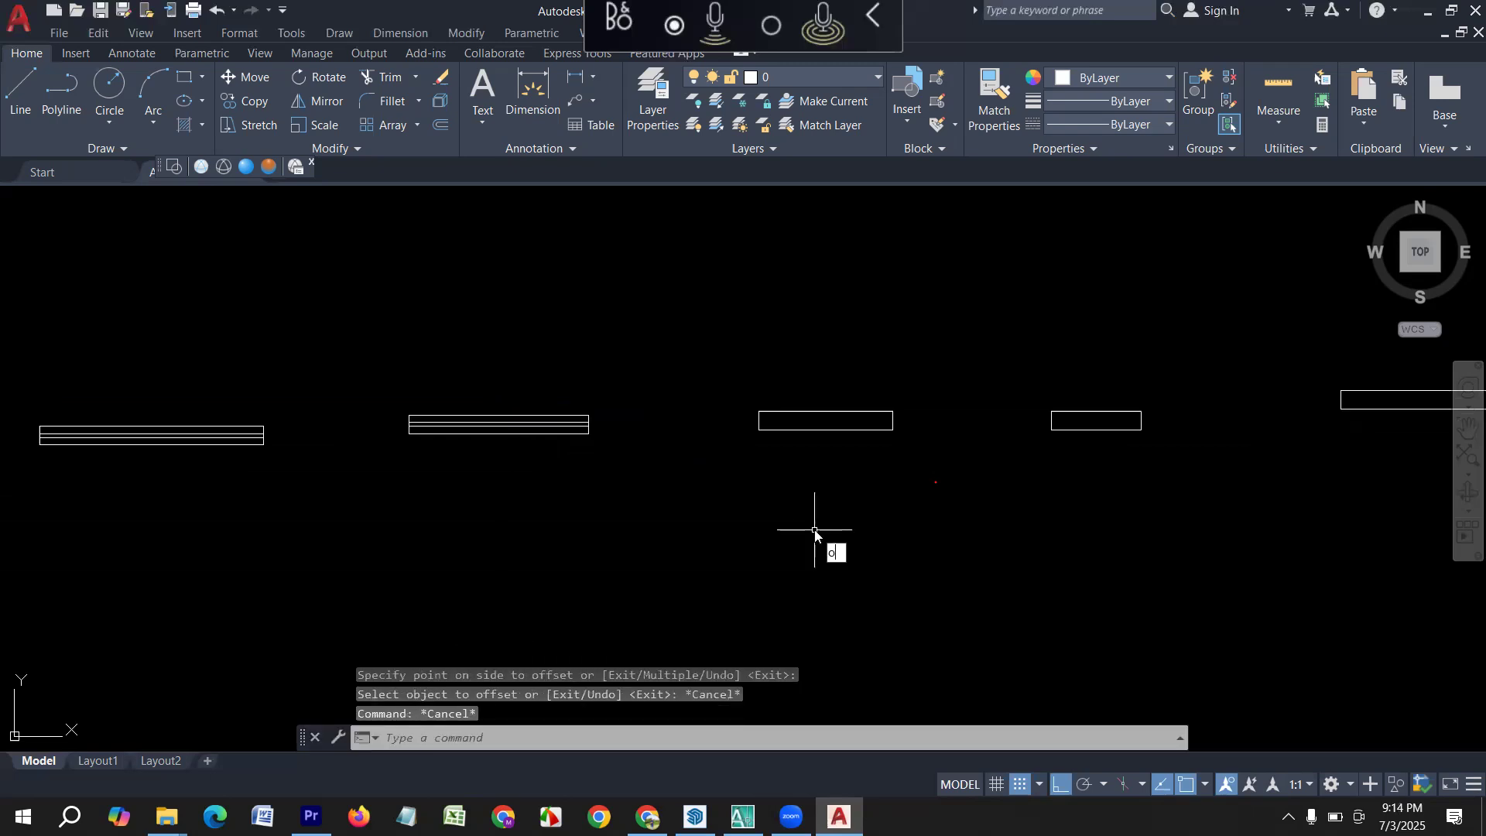
key(Return)
text(2)
key(Return)
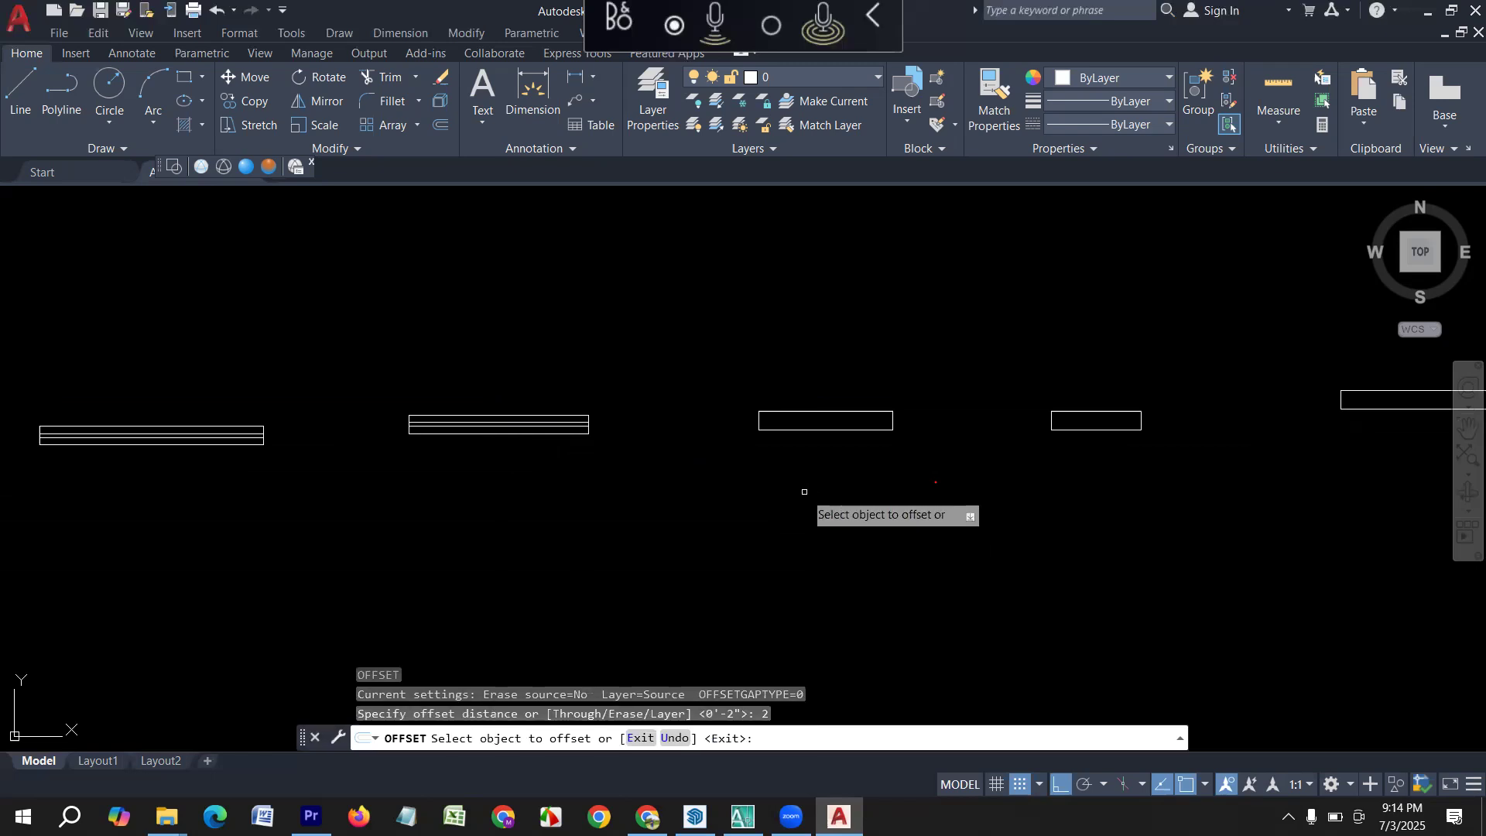
click(801, 430)
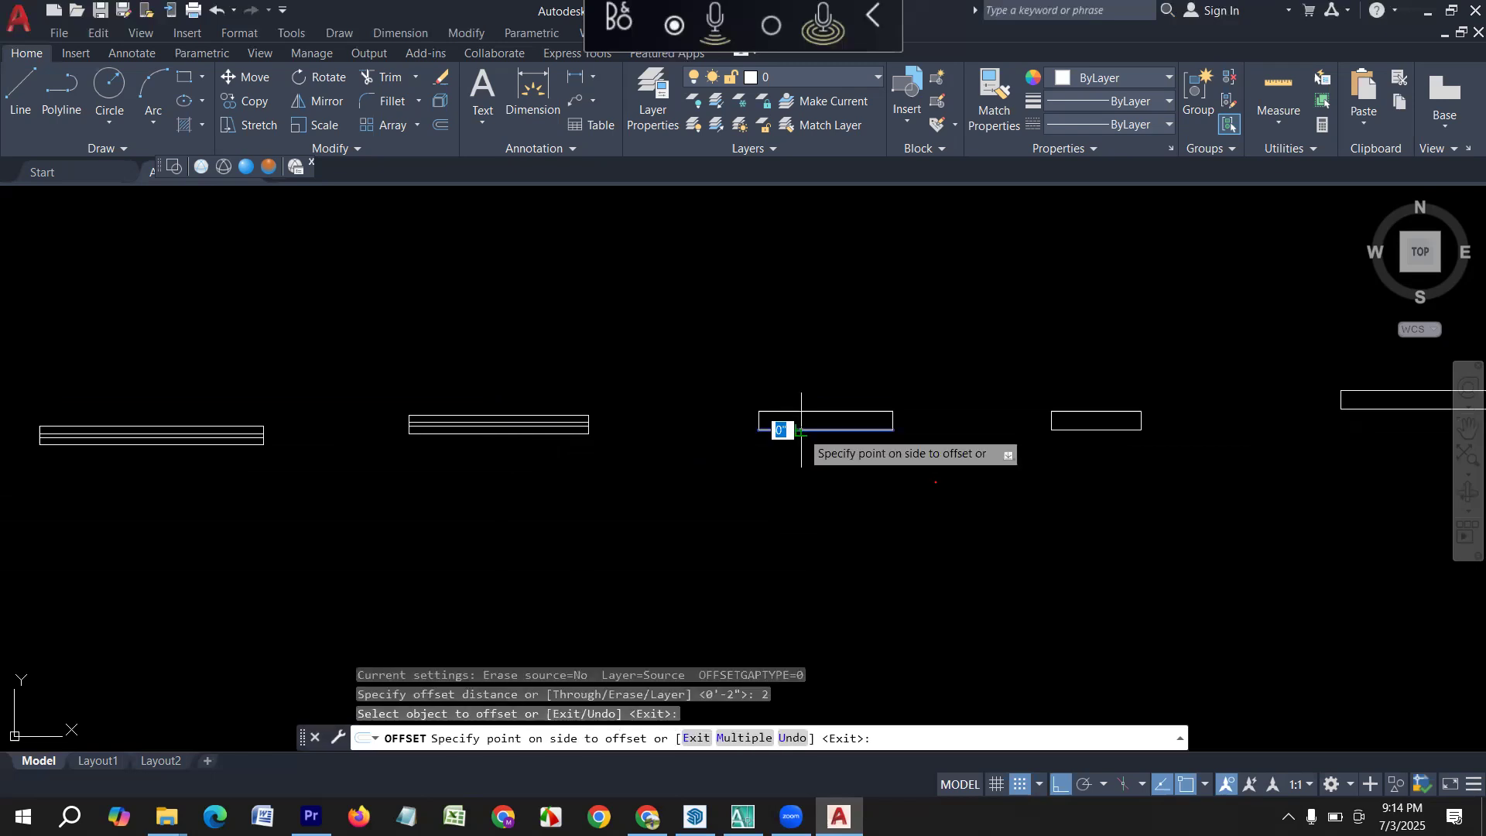
click(855, 224)
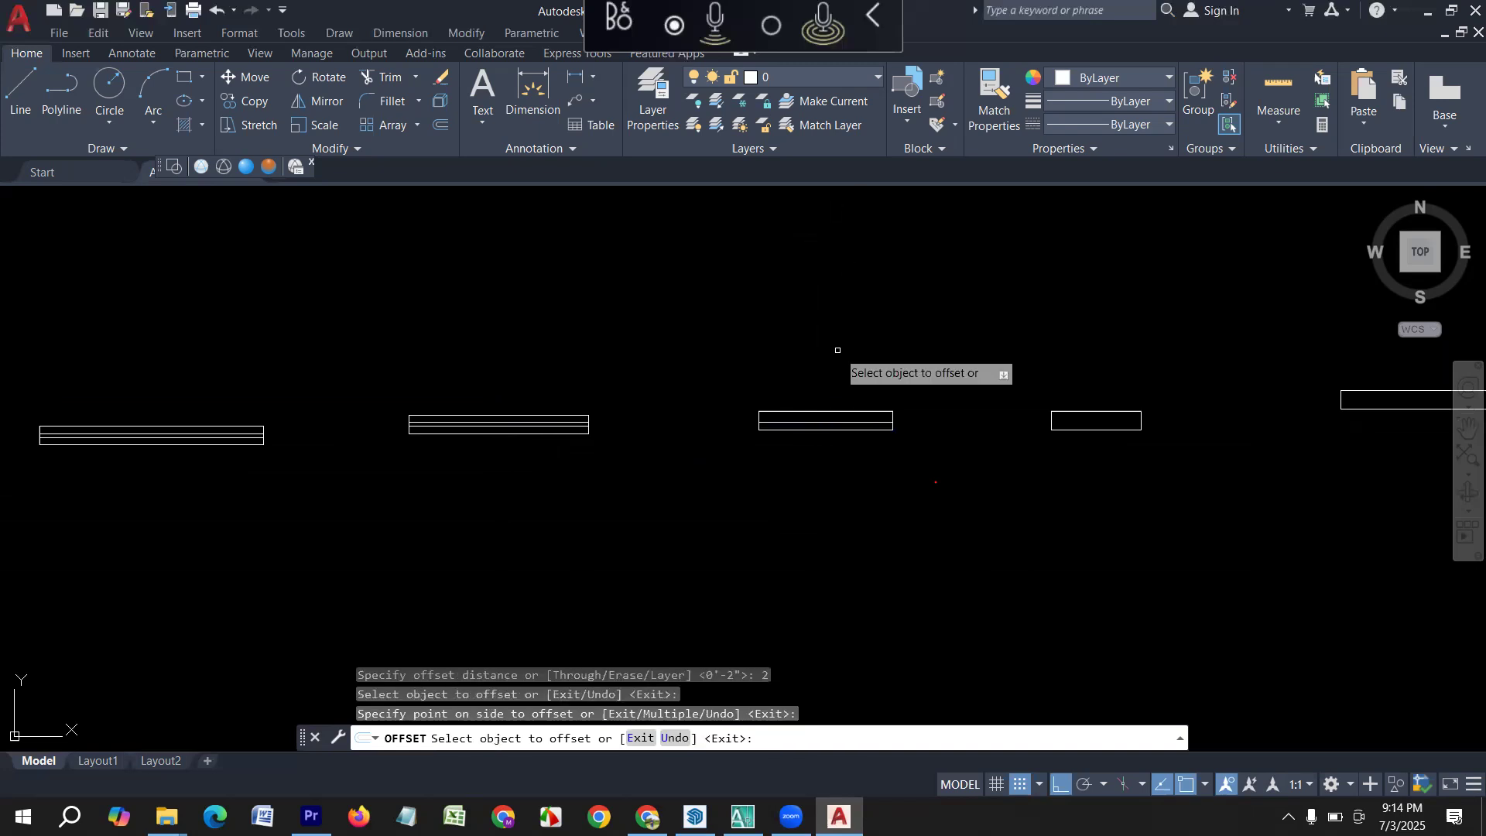
click(805, 411)
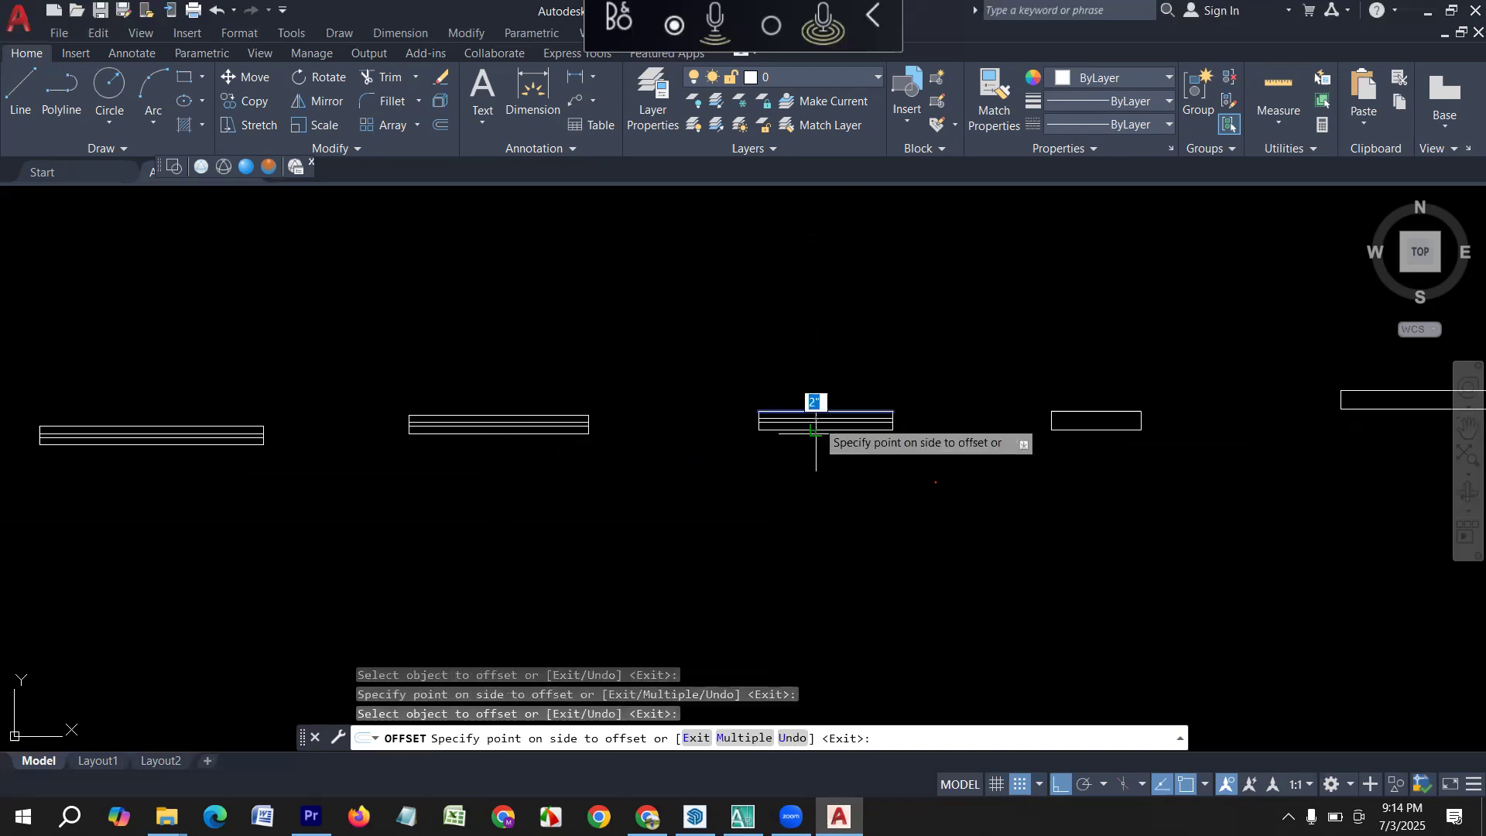
click(793, 547)
scroll(541, 517, down, 5)
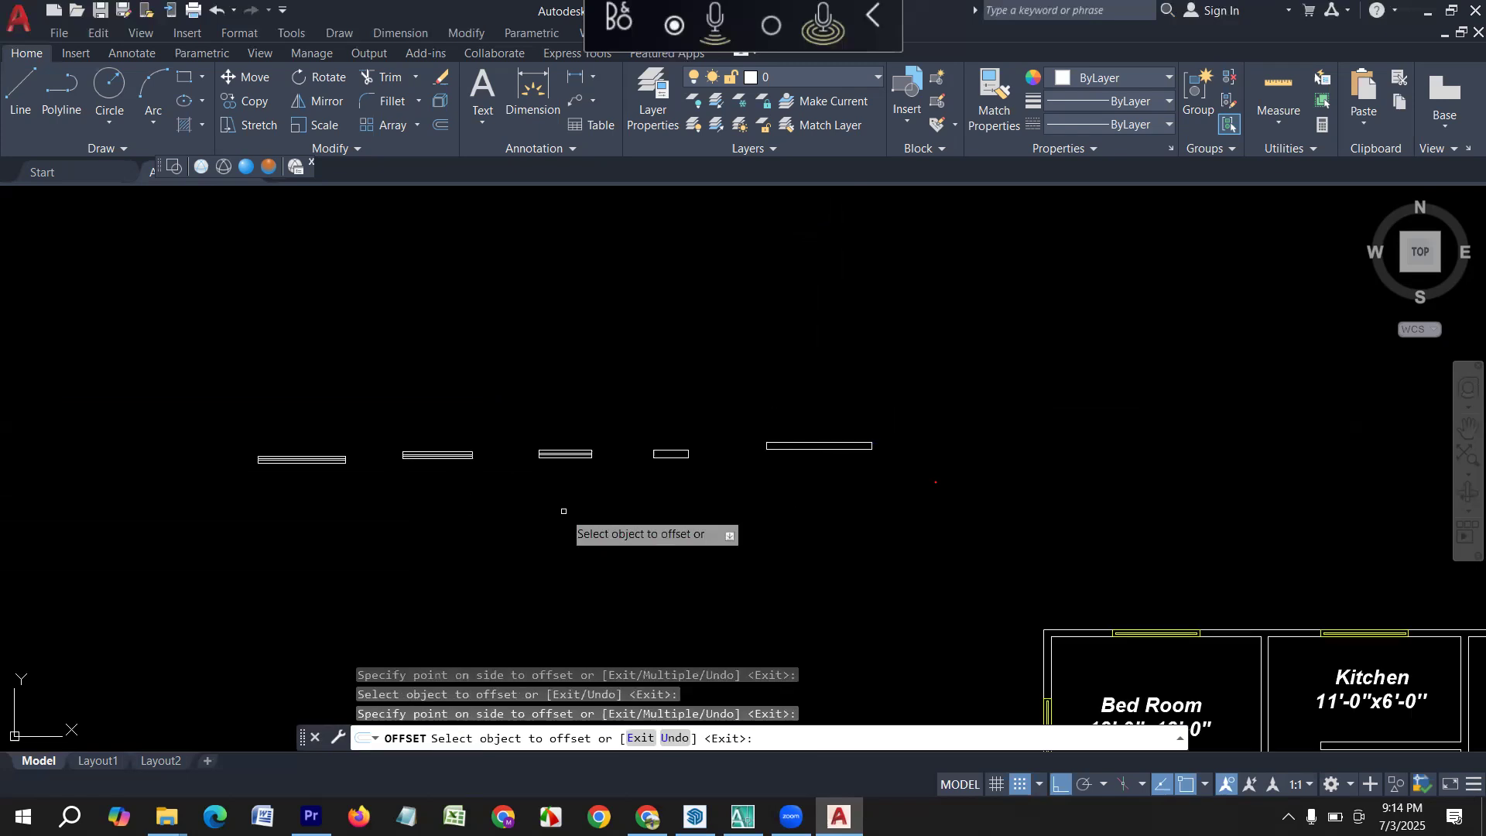
middle_drag(663, 508, 523, 526)
key(Escape)
Offset the lower long edge of the 2' by 5" rectangle 2" upward.
scroll(534, 474, up, 3)
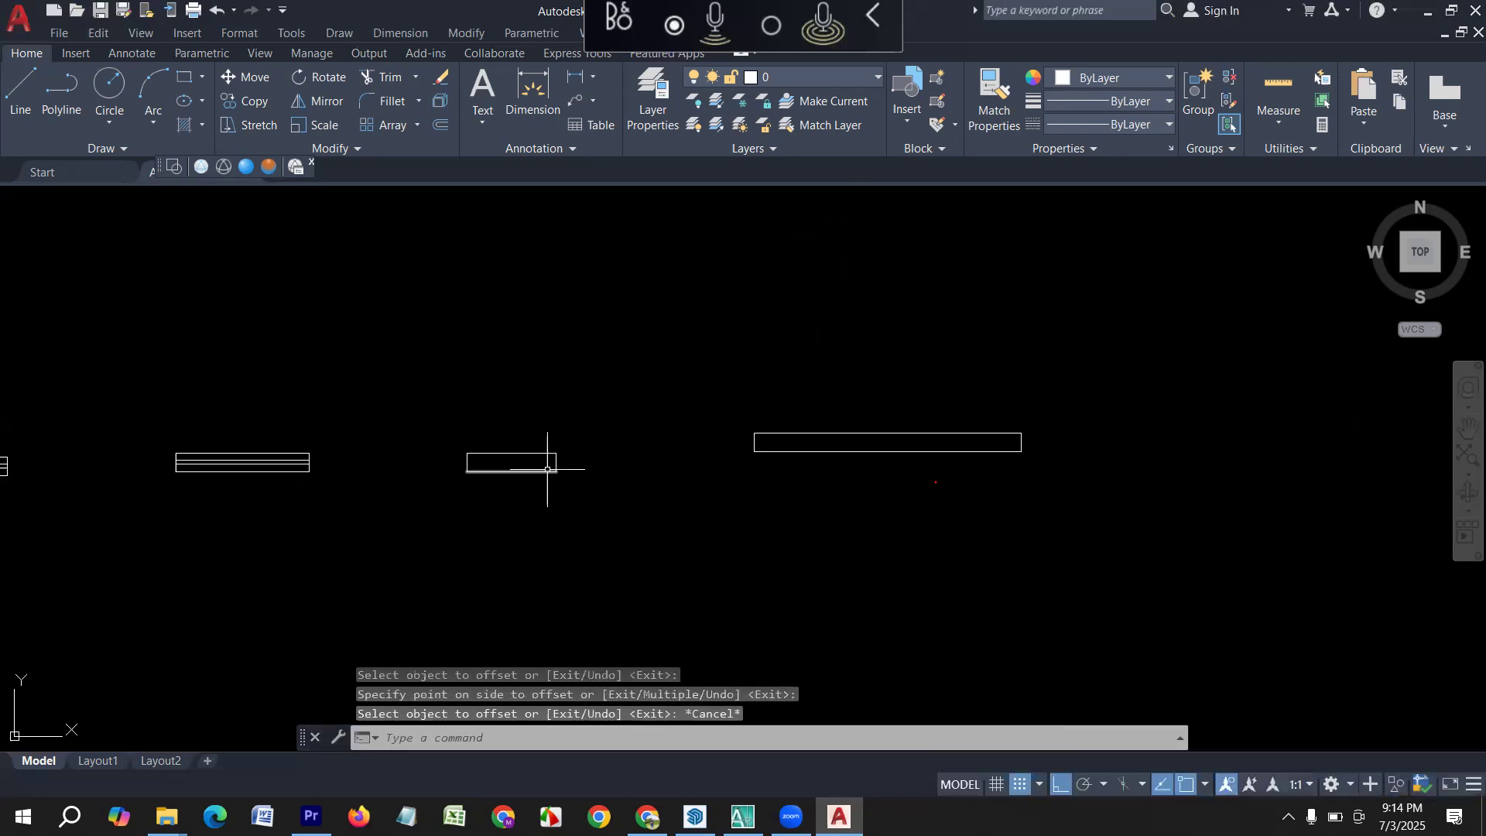
scroll(523, 476, up, 2)
key(Escape)
key(Escape)
key(Escape)
key(Escape)
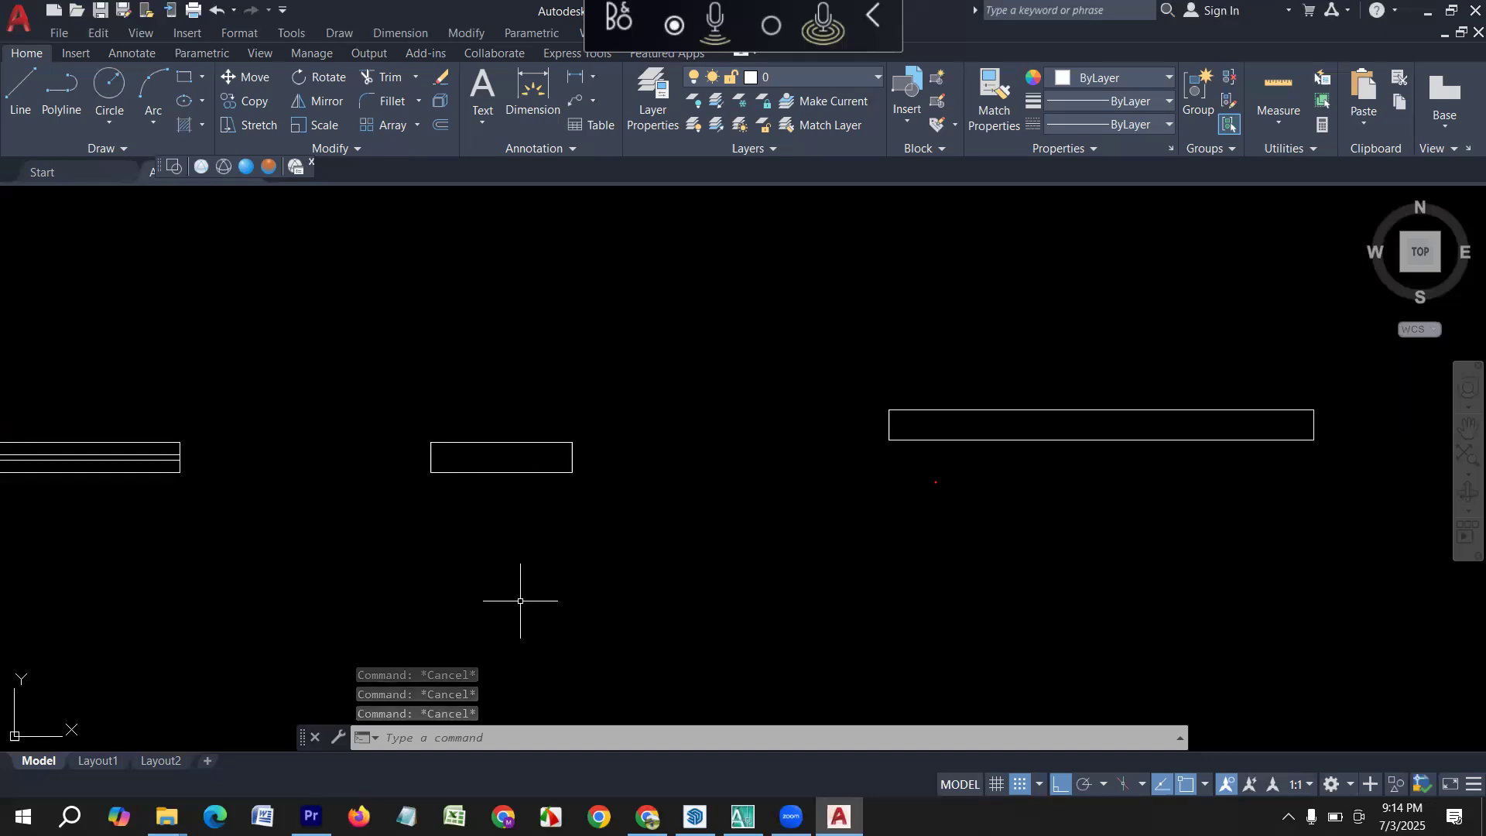
text(o)
key(Return)
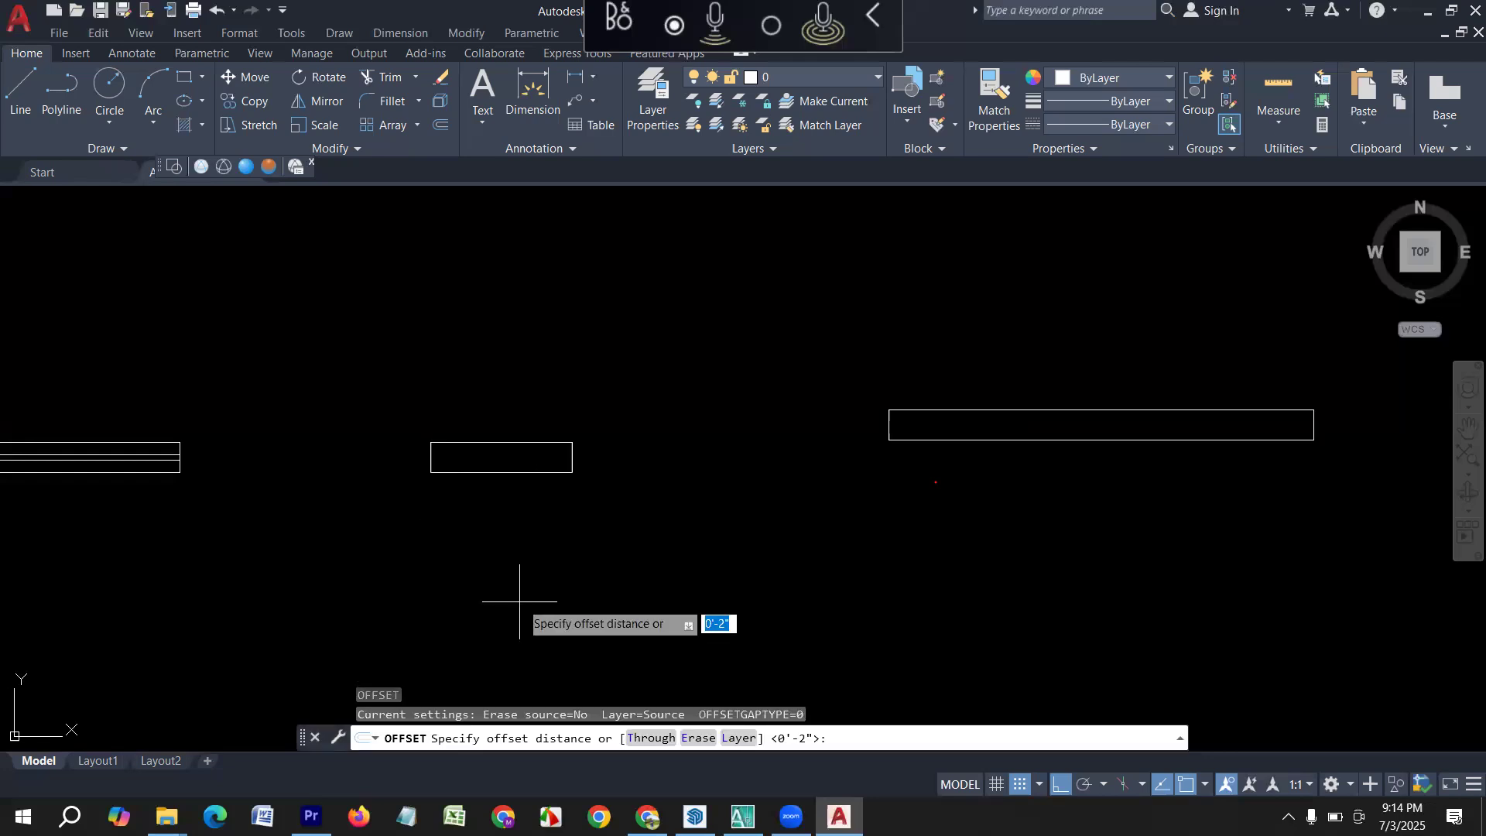
text(2)
key(Return)
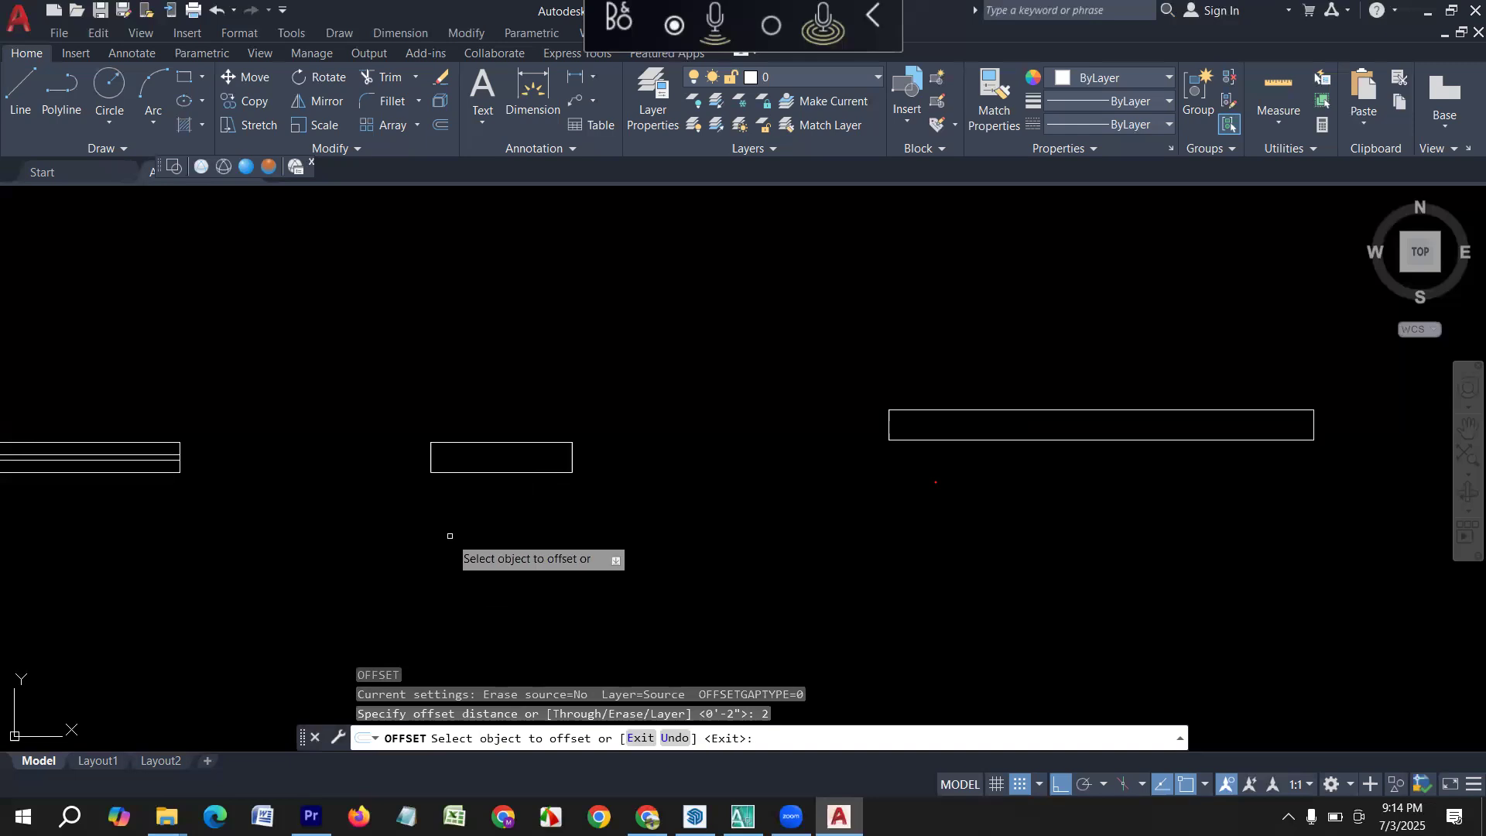
click(495, 473)
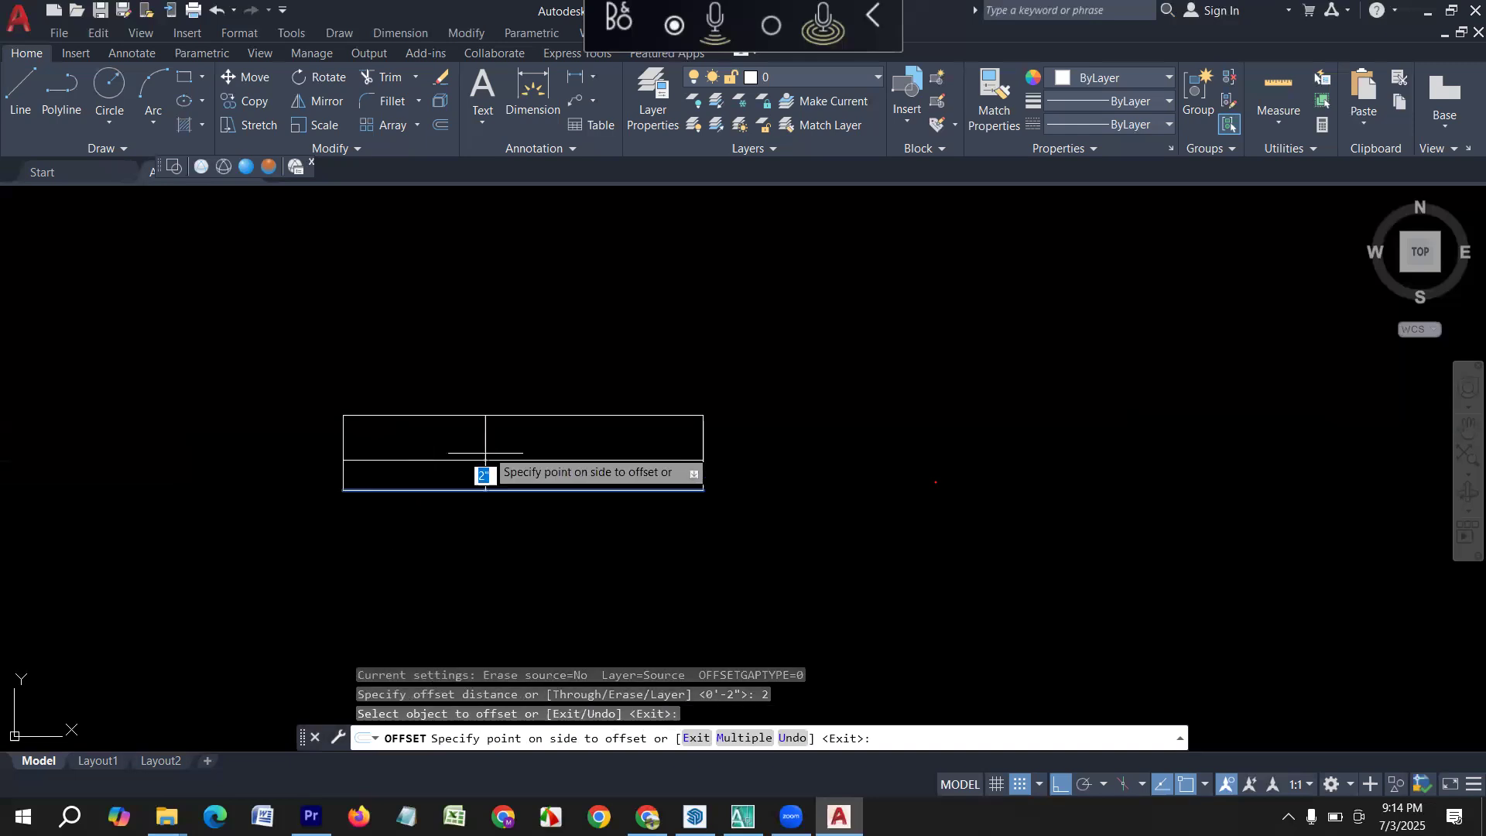
scroll(495, 476, down, 4)
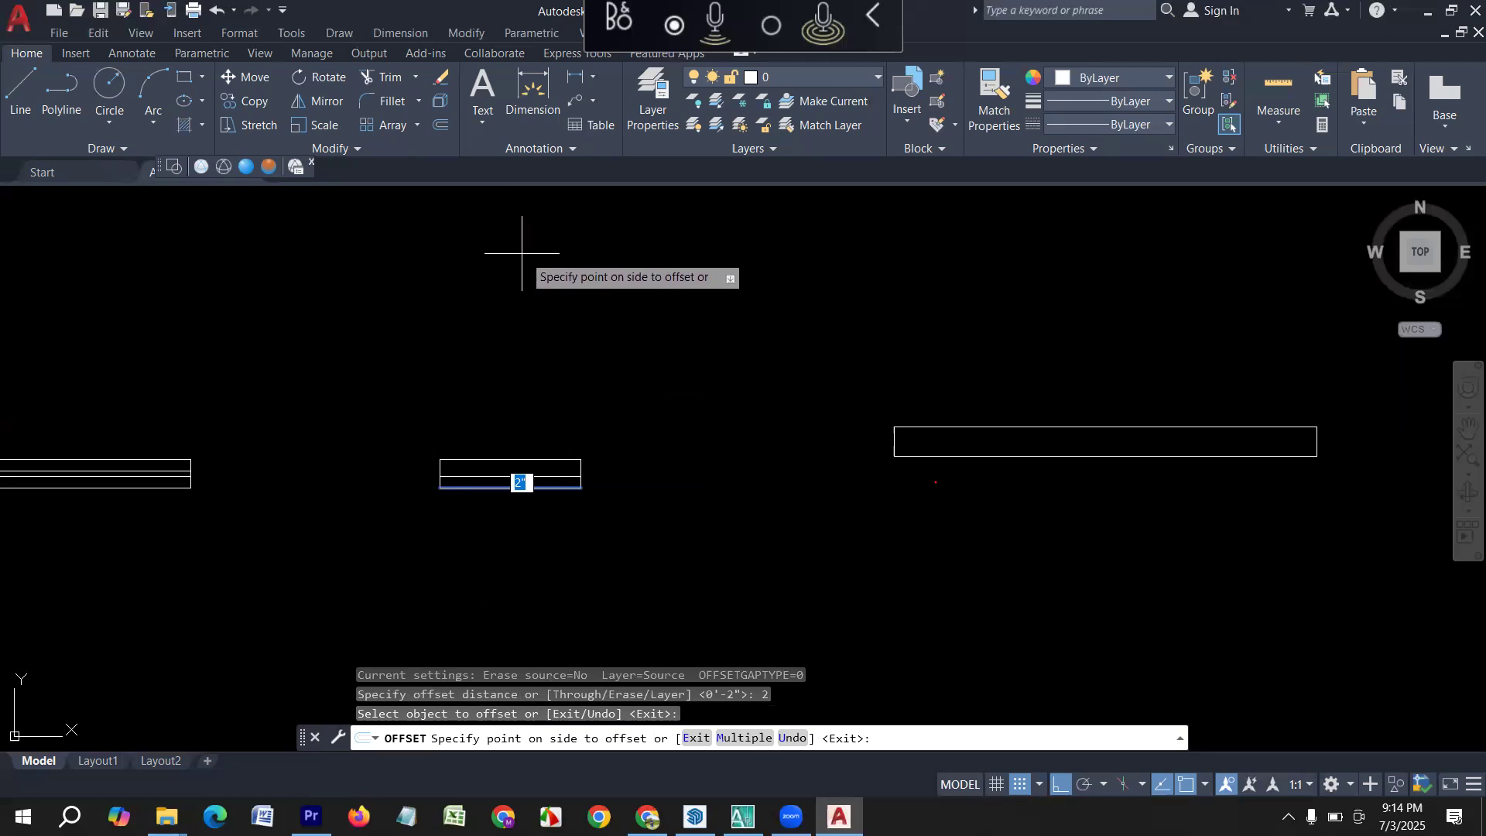
click(519, 256)
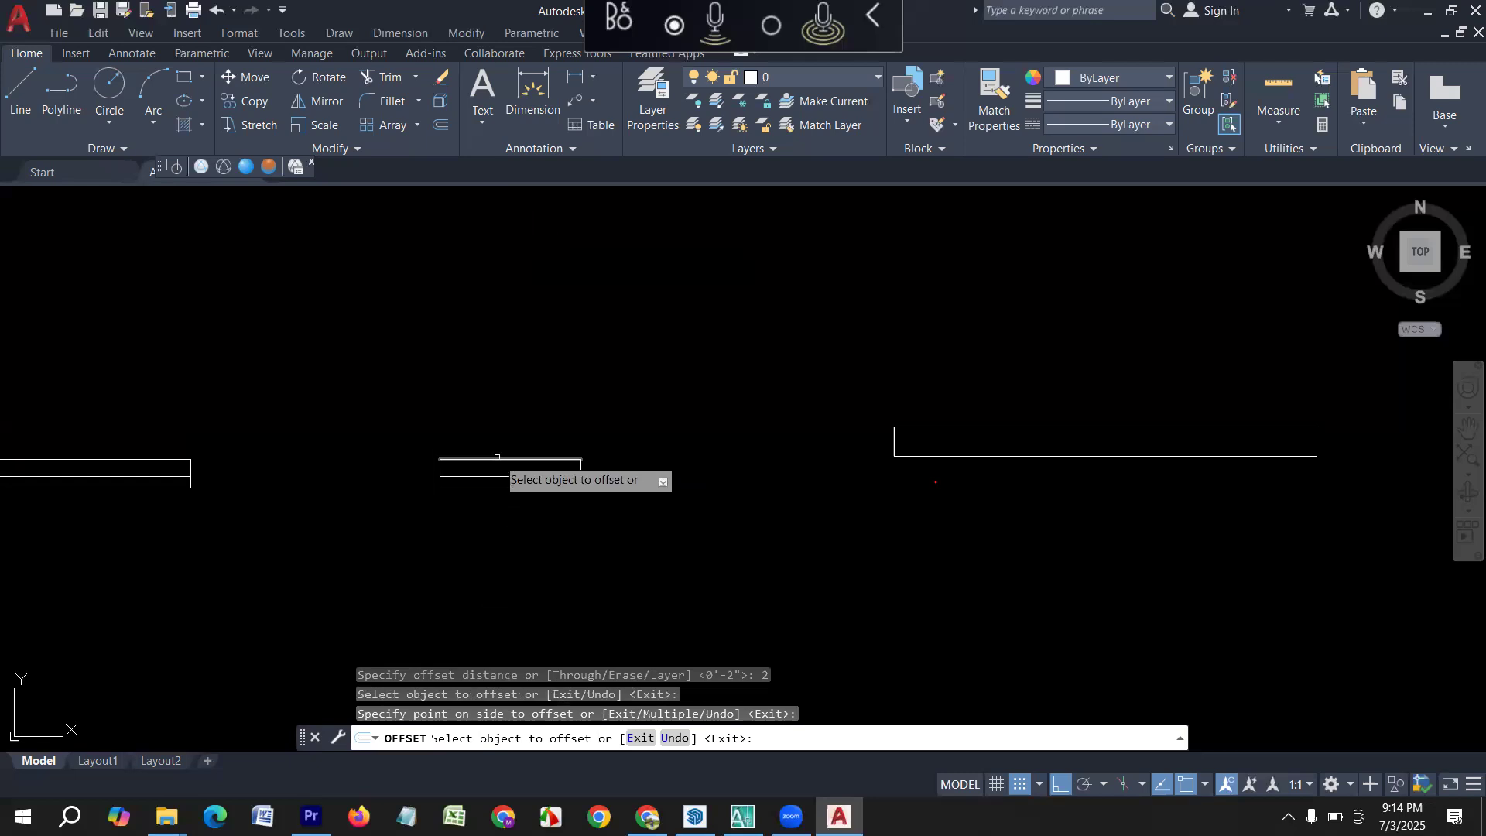
Offset the upper long edge of the 2' rectangle 2" downward and end the offset.
click(498, 461)
middle_drag(491, 564, 482, 418)
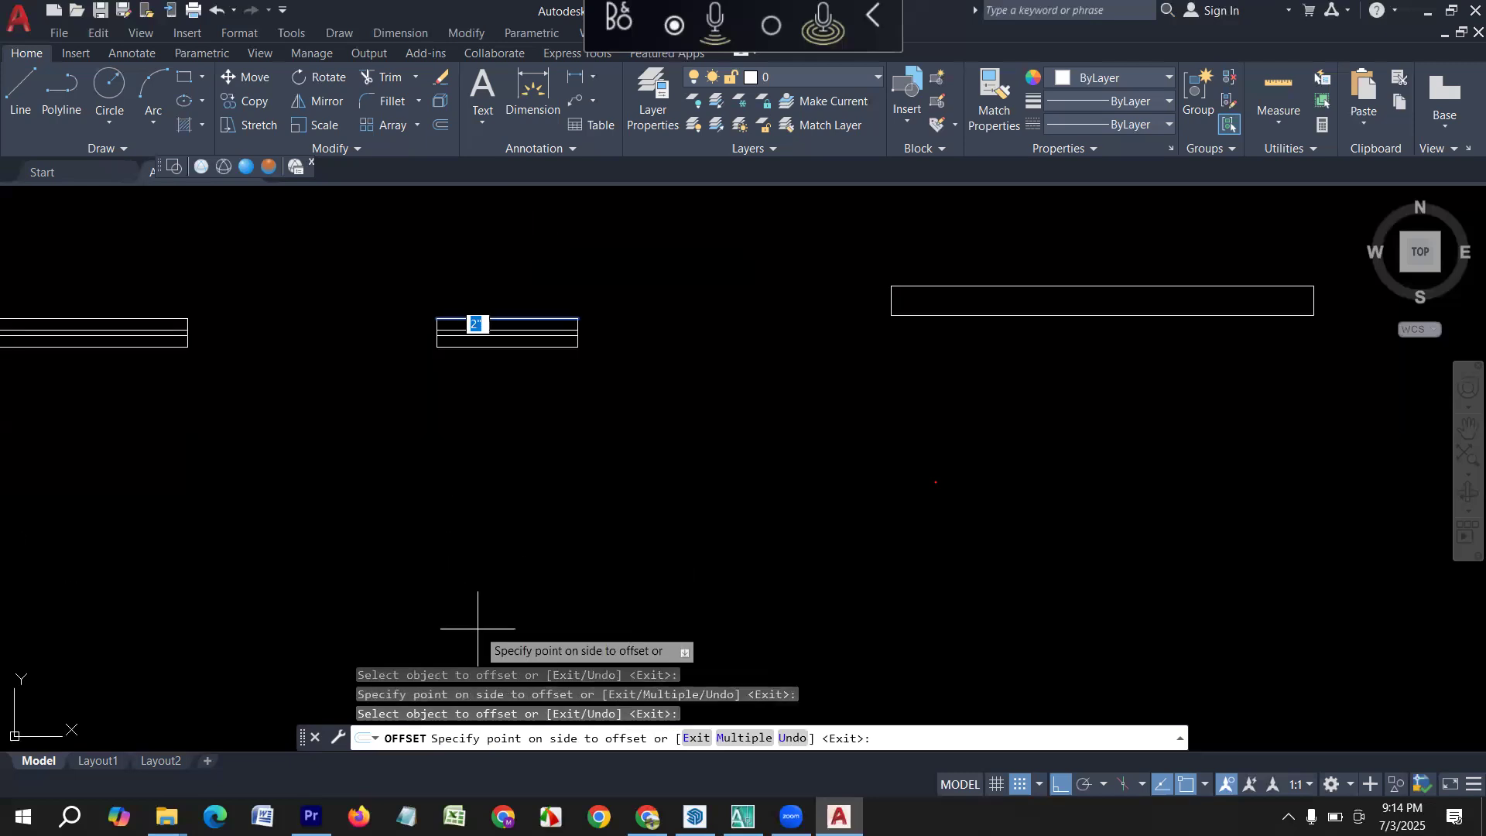
click(477, 632)
scroll(541, 484, down, 2)
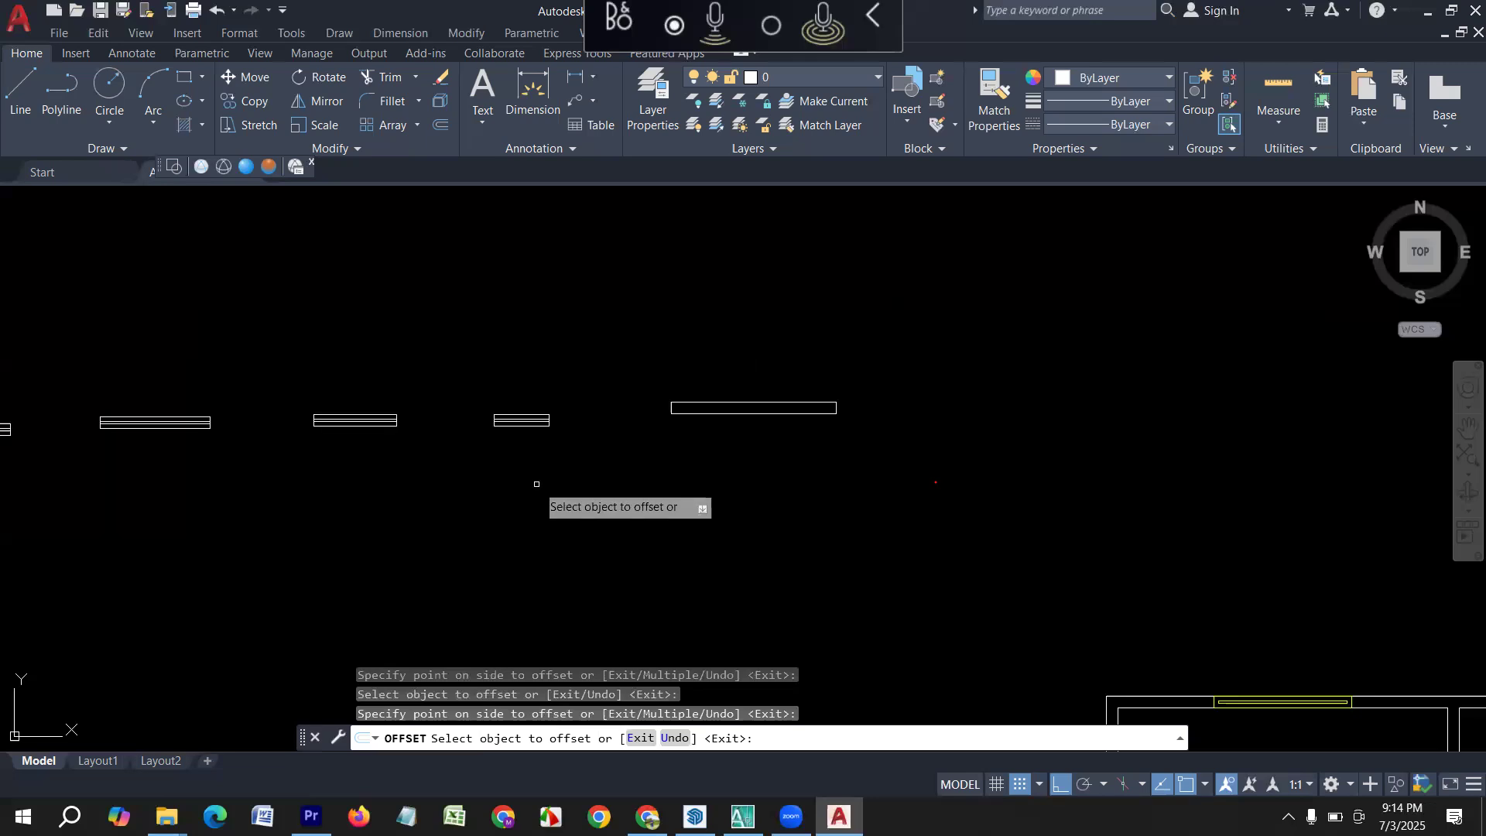
key(Escape)
Offset the lower long edge of the 6' by 5" rectangle 2" upward.
middle_drag(773, 476, 683, 514)
scroll(717, 438, up, 2)
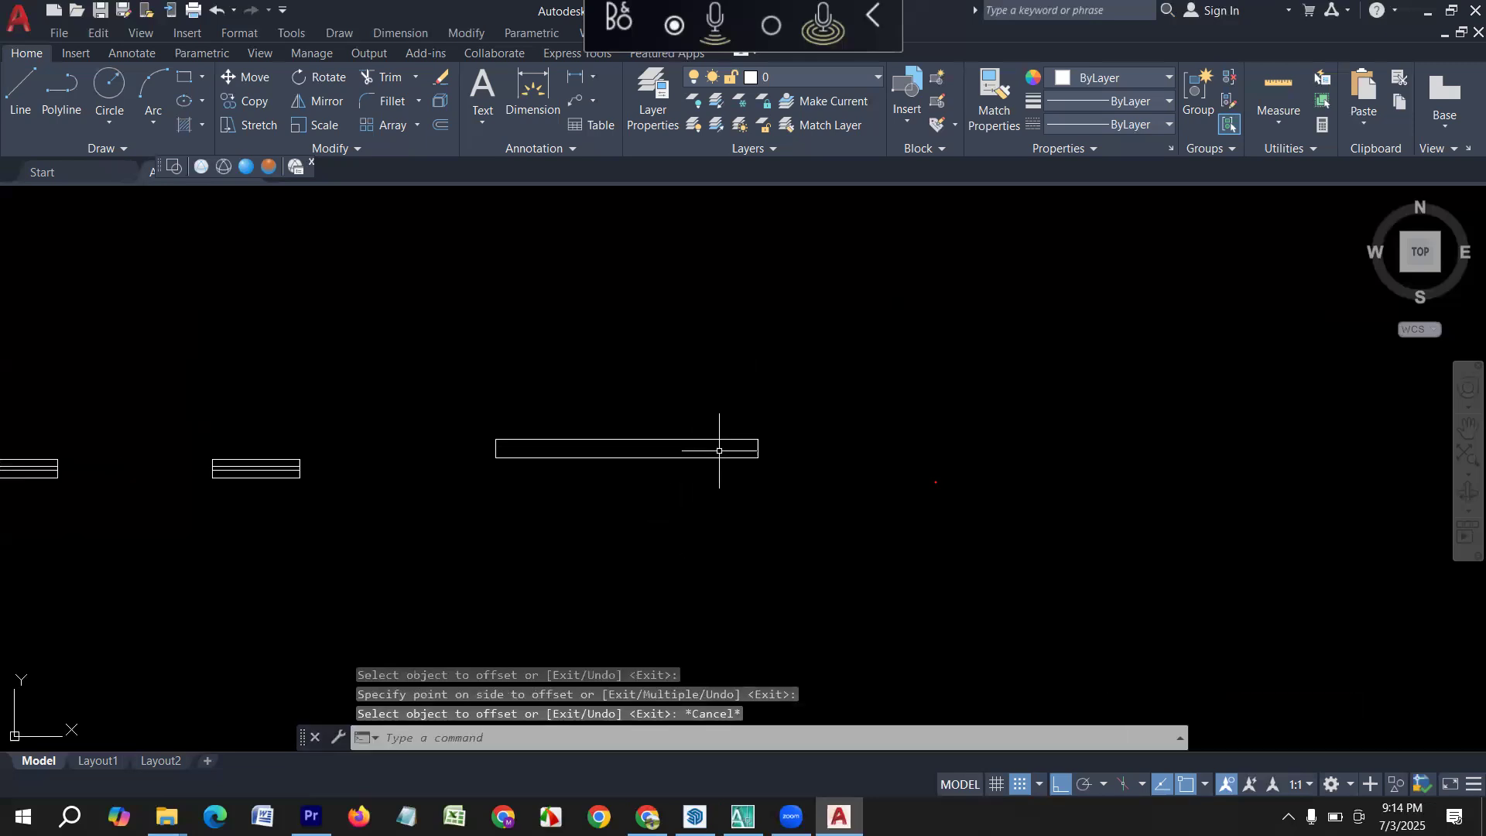
key(Escape)
key(Escape)
text(o)
key(Return)
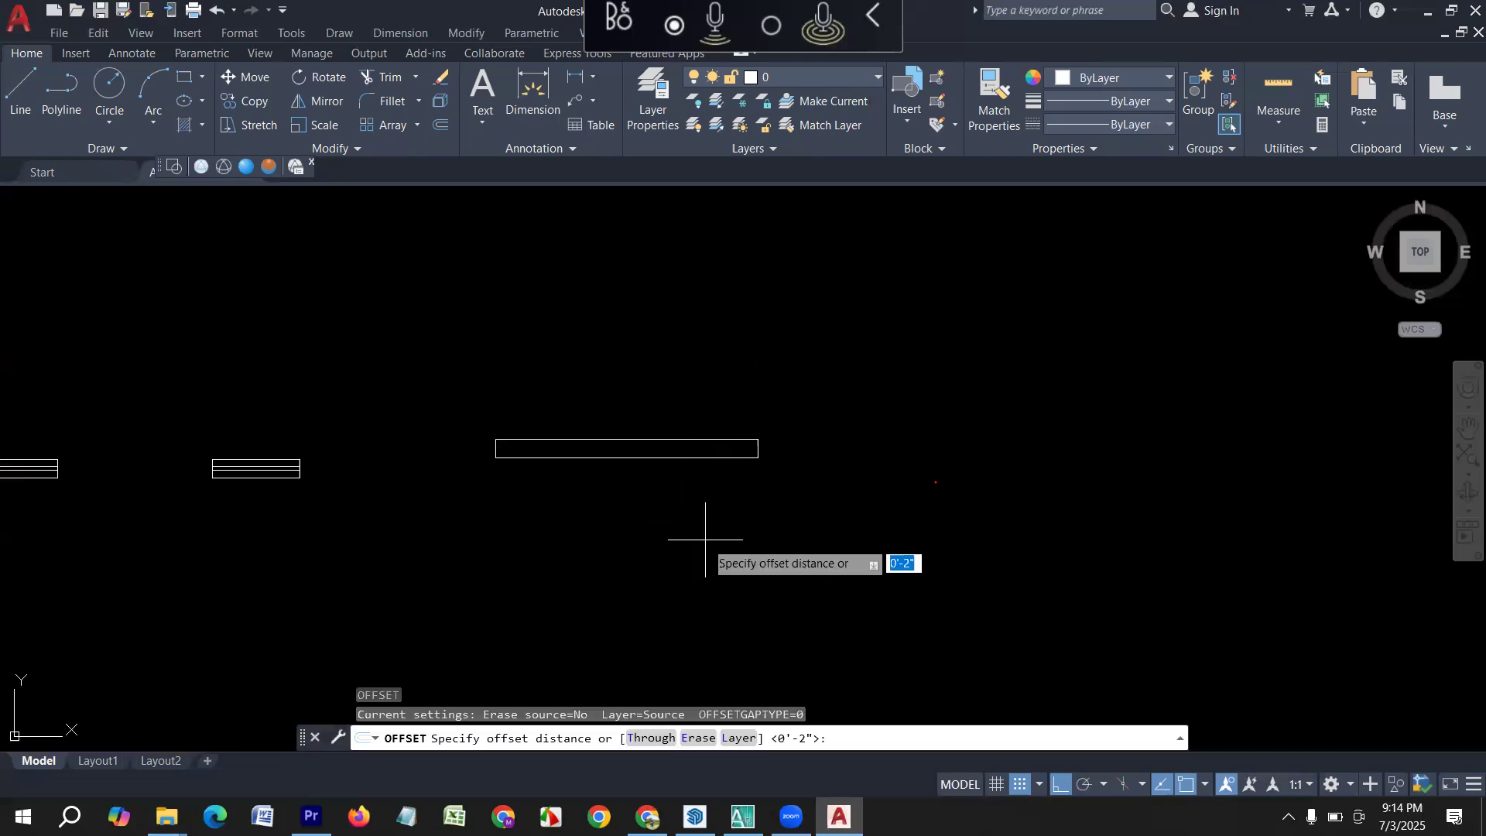
text(2)
key(Return)
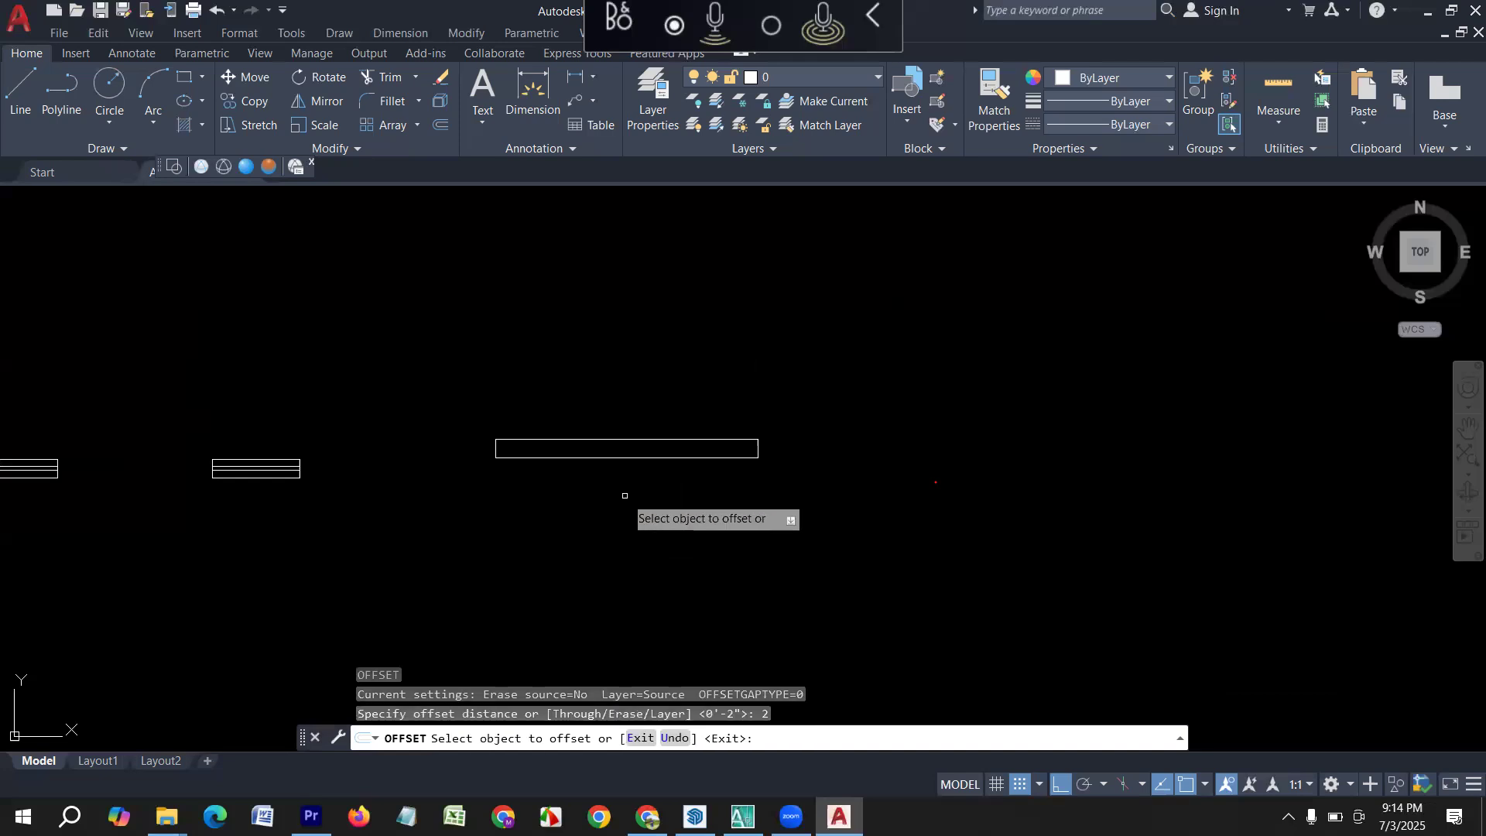
click(586, 457)
click(588, 265)
Offset the upper long edge of the 6' rectangle 2" downward and end the offset.
click(596, 437)
click(597, 523)
scroll(608, 523, down, 4)
key(Escape)
Change the colour of the upper inner line in the 5' window symbol to Magenta.
scroll(135, 489, up, 4)
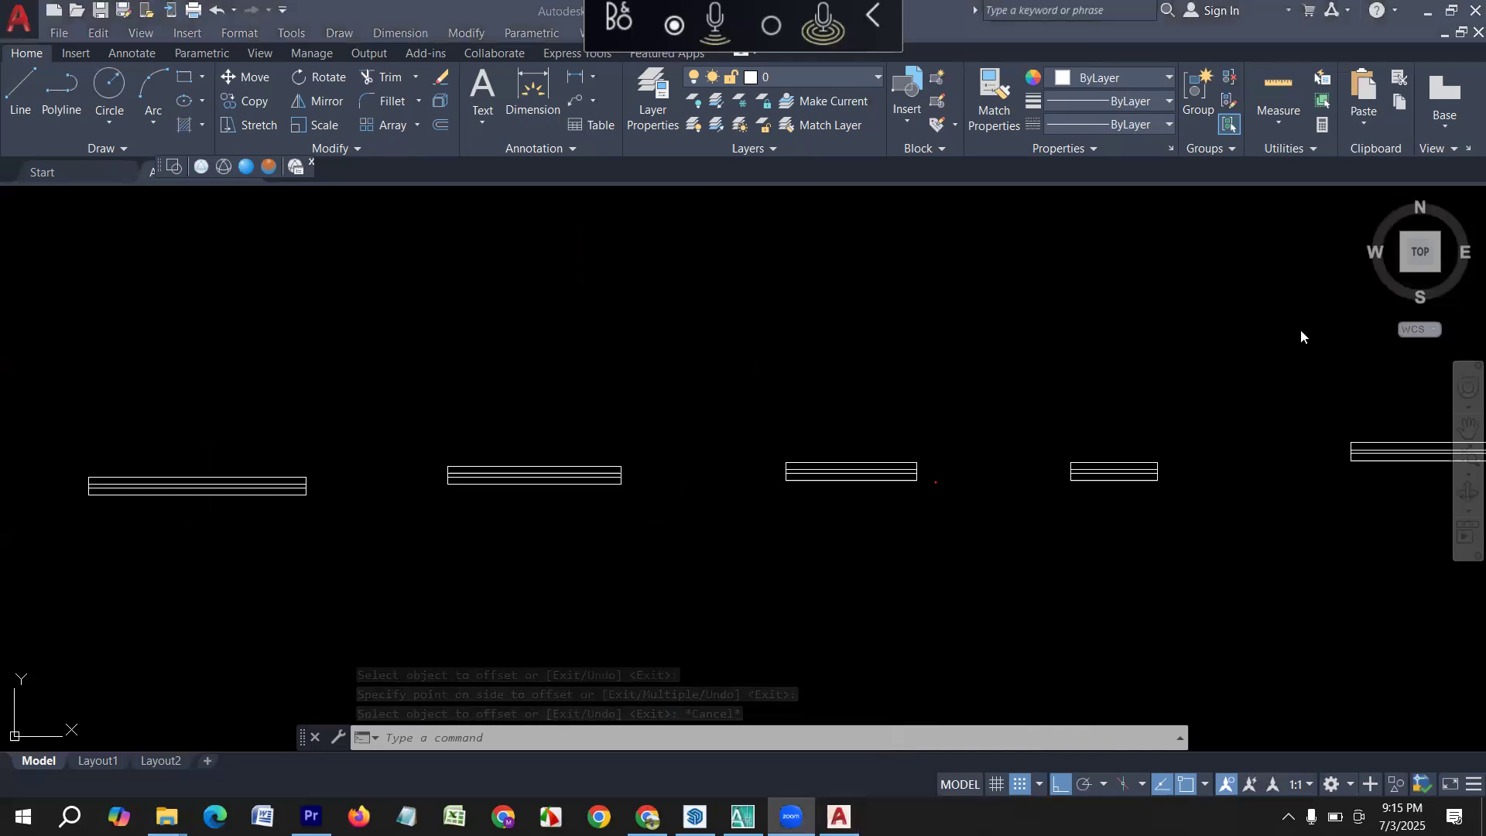
key(Escape)
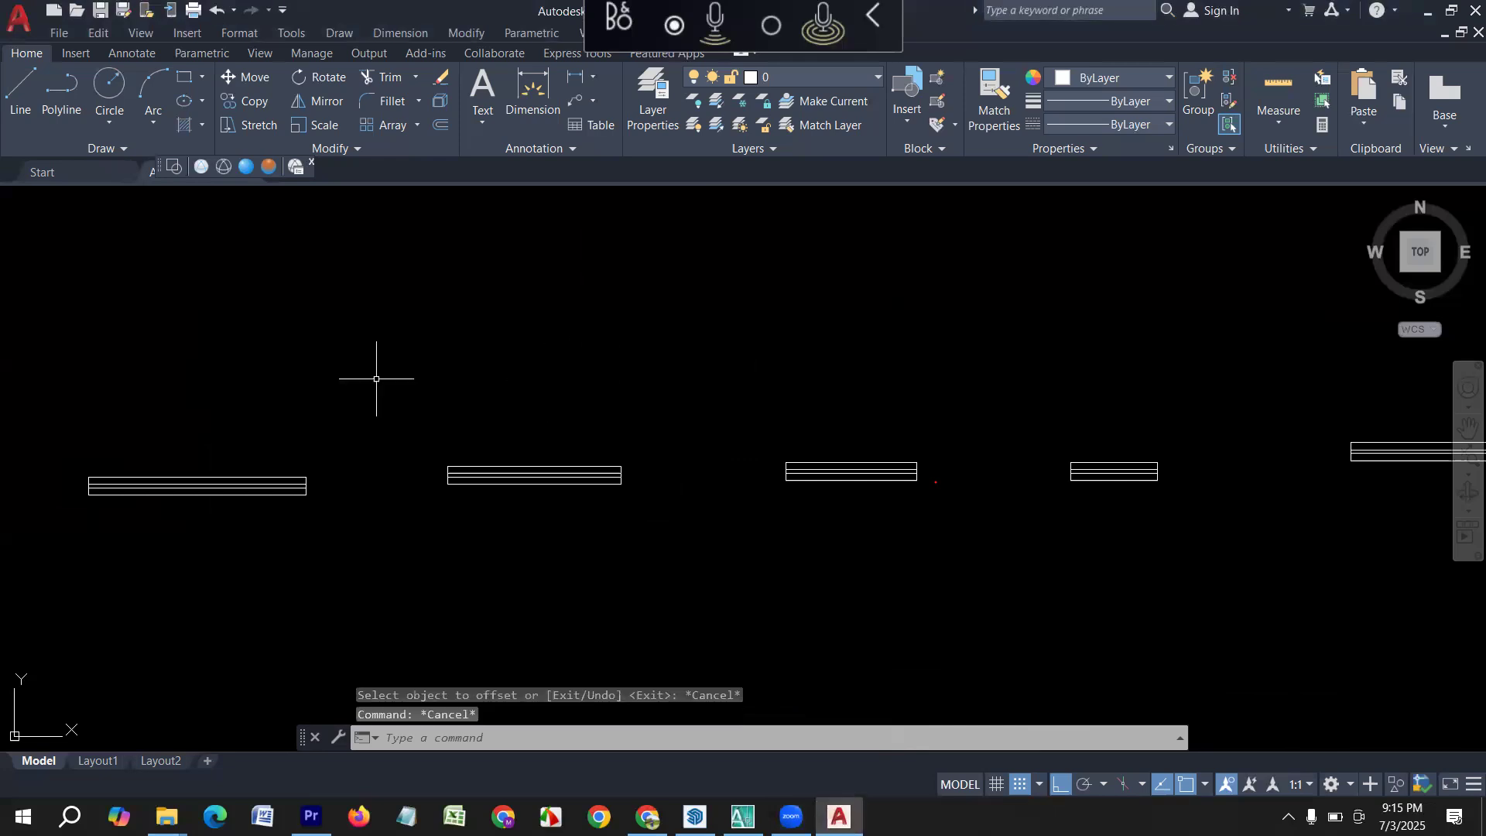
click(198, 484)
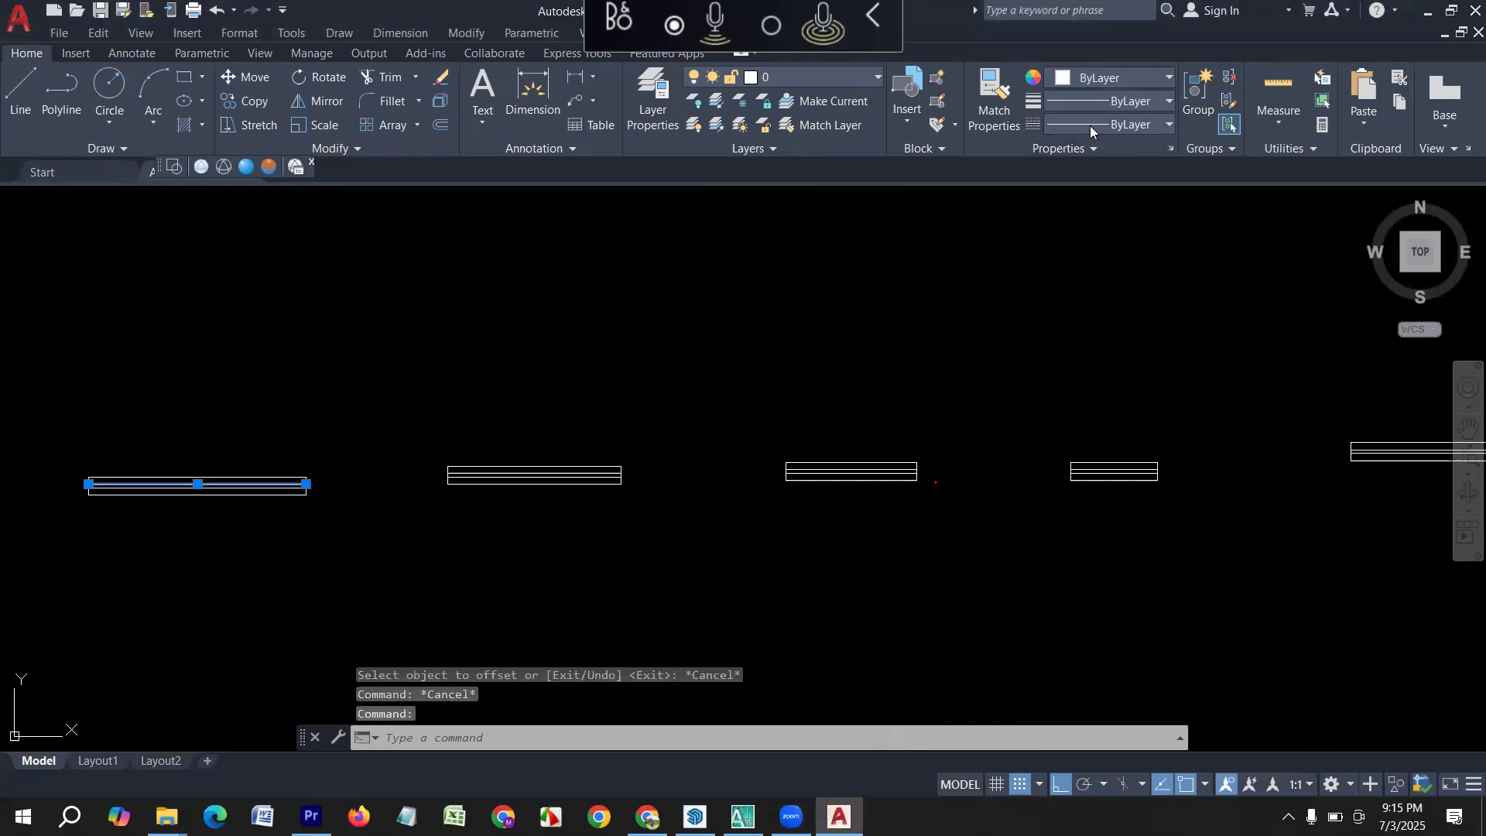
click(1107, 78)
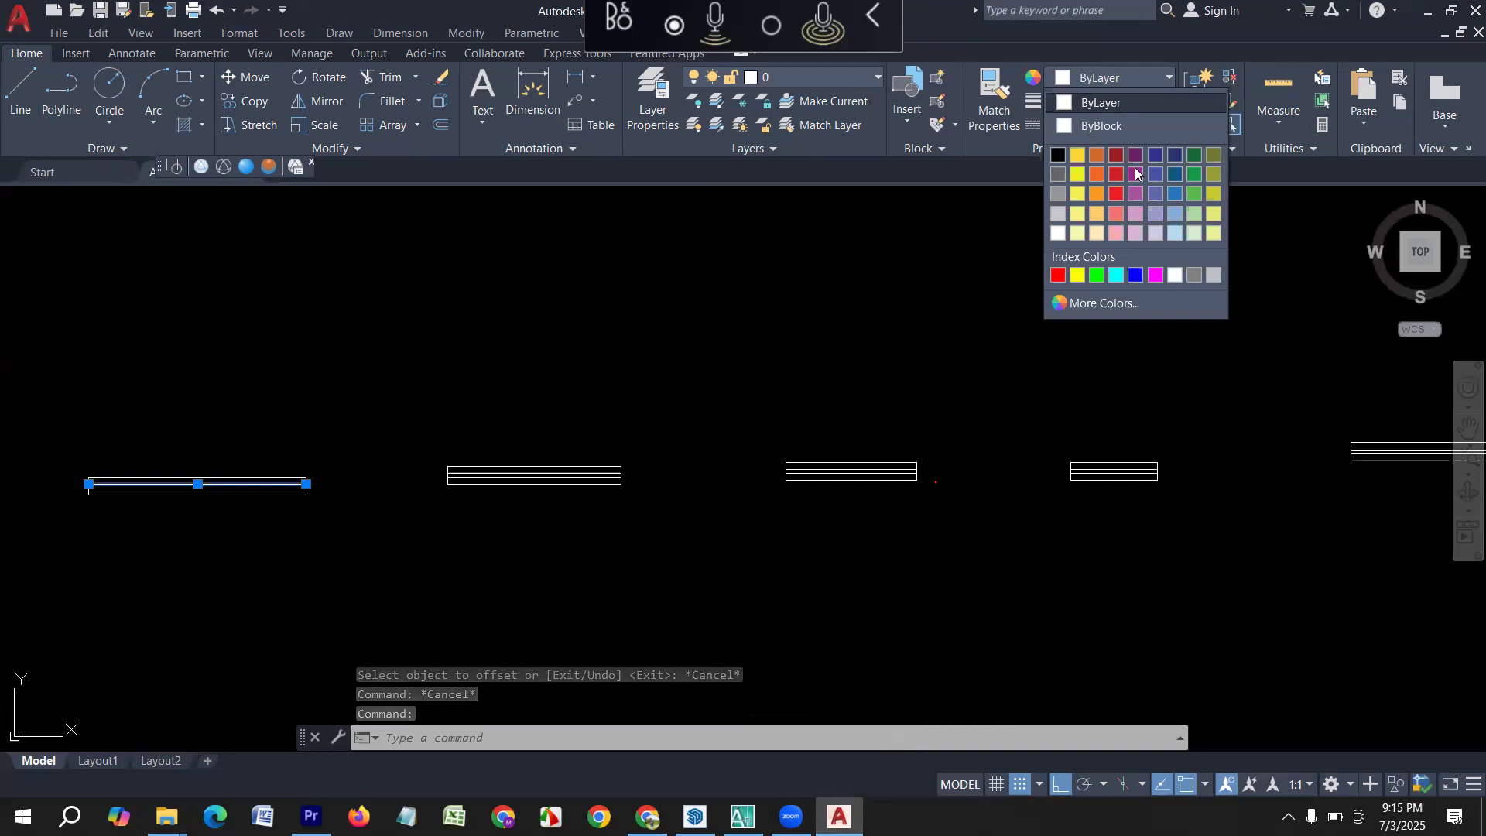
click(1154, 276)
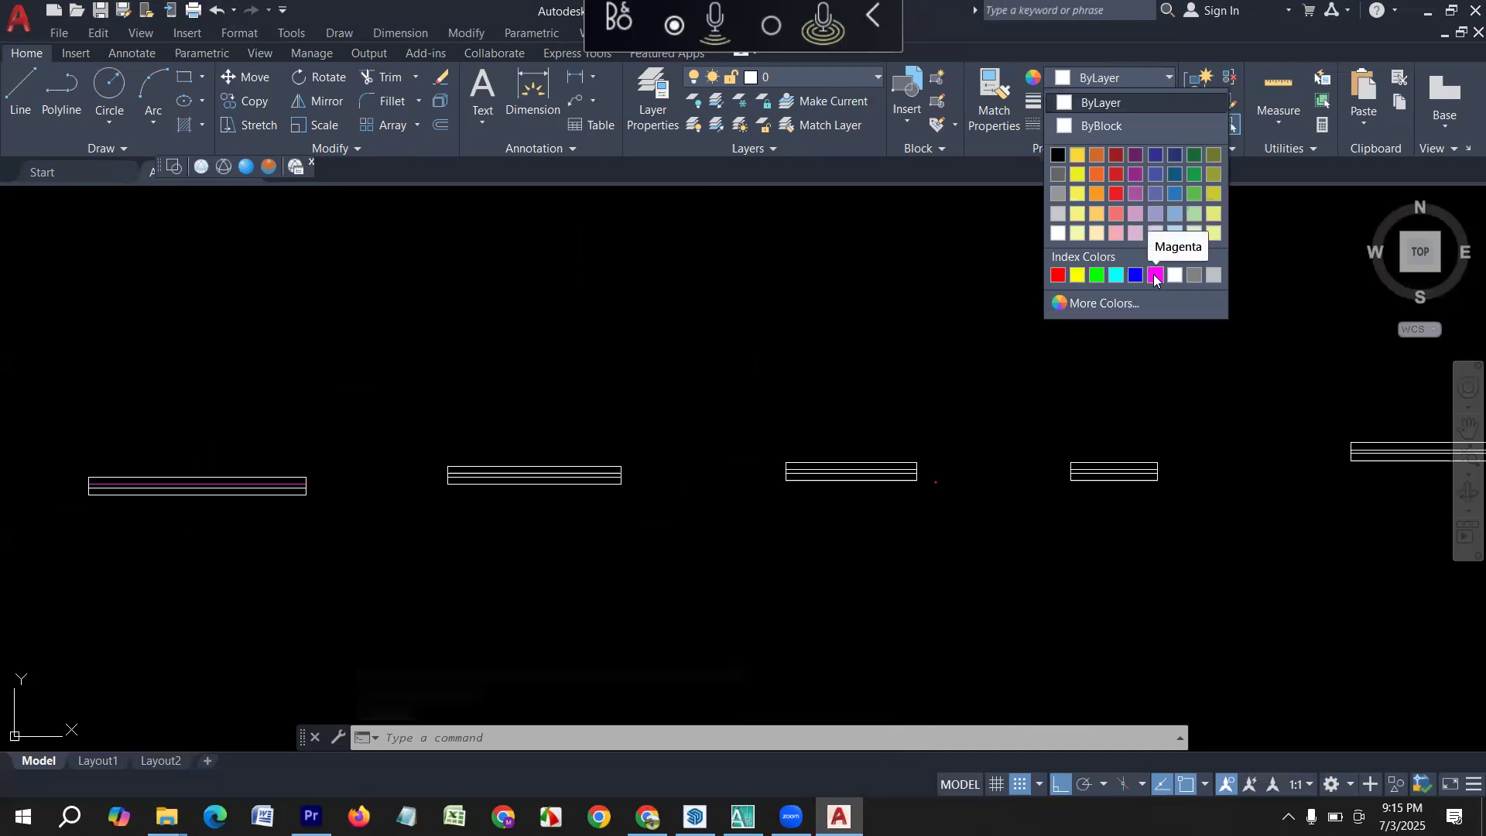
key(Escape)
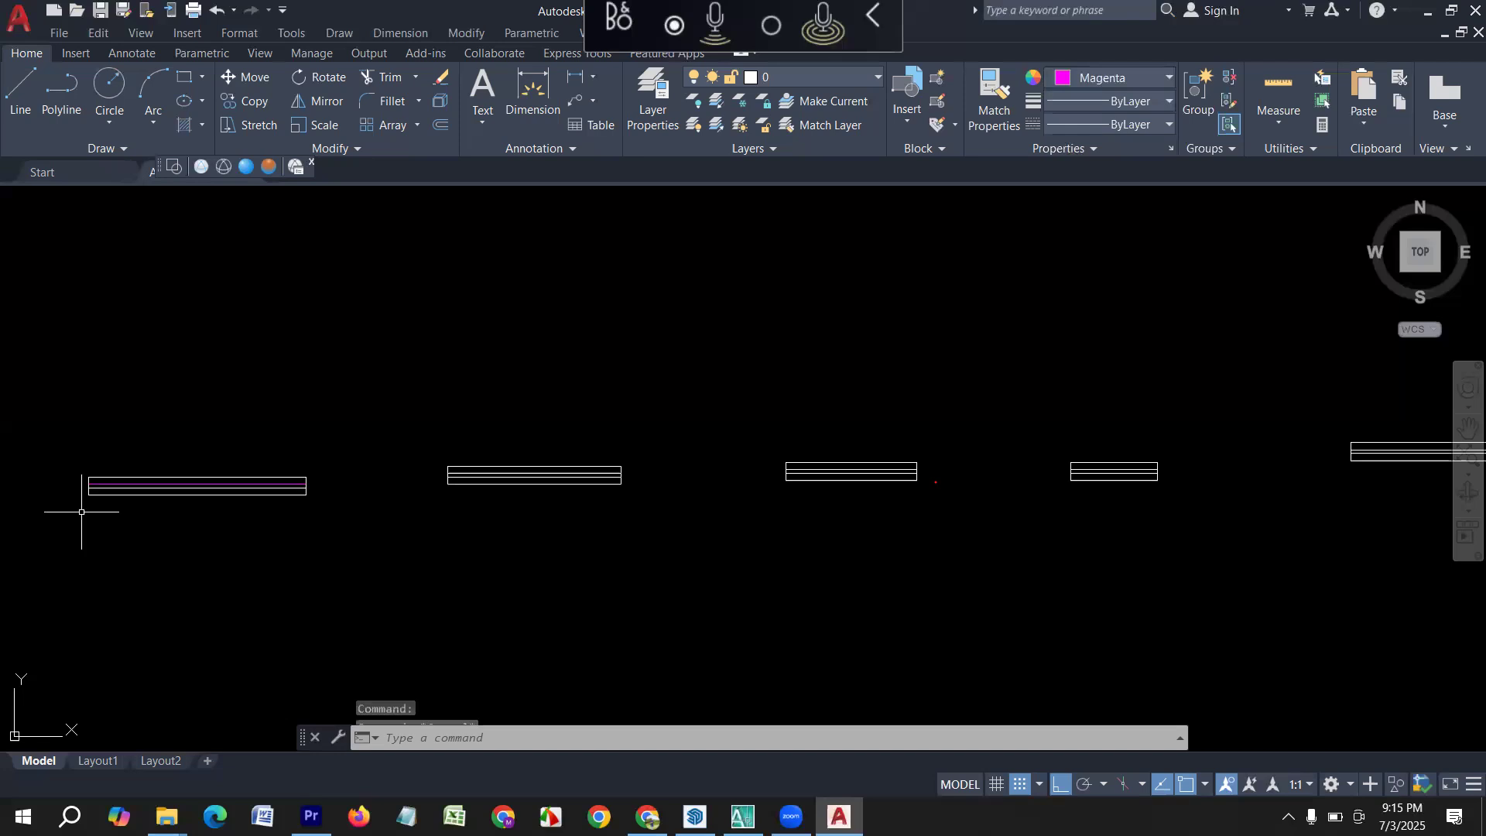
Change the colour of the lower inner line in the 5' window symbol to Magenta.
scroll(166, 496, up, 2)
scroll(166, 495, up, 1)
middle_drag(265, 498, 497, 564)
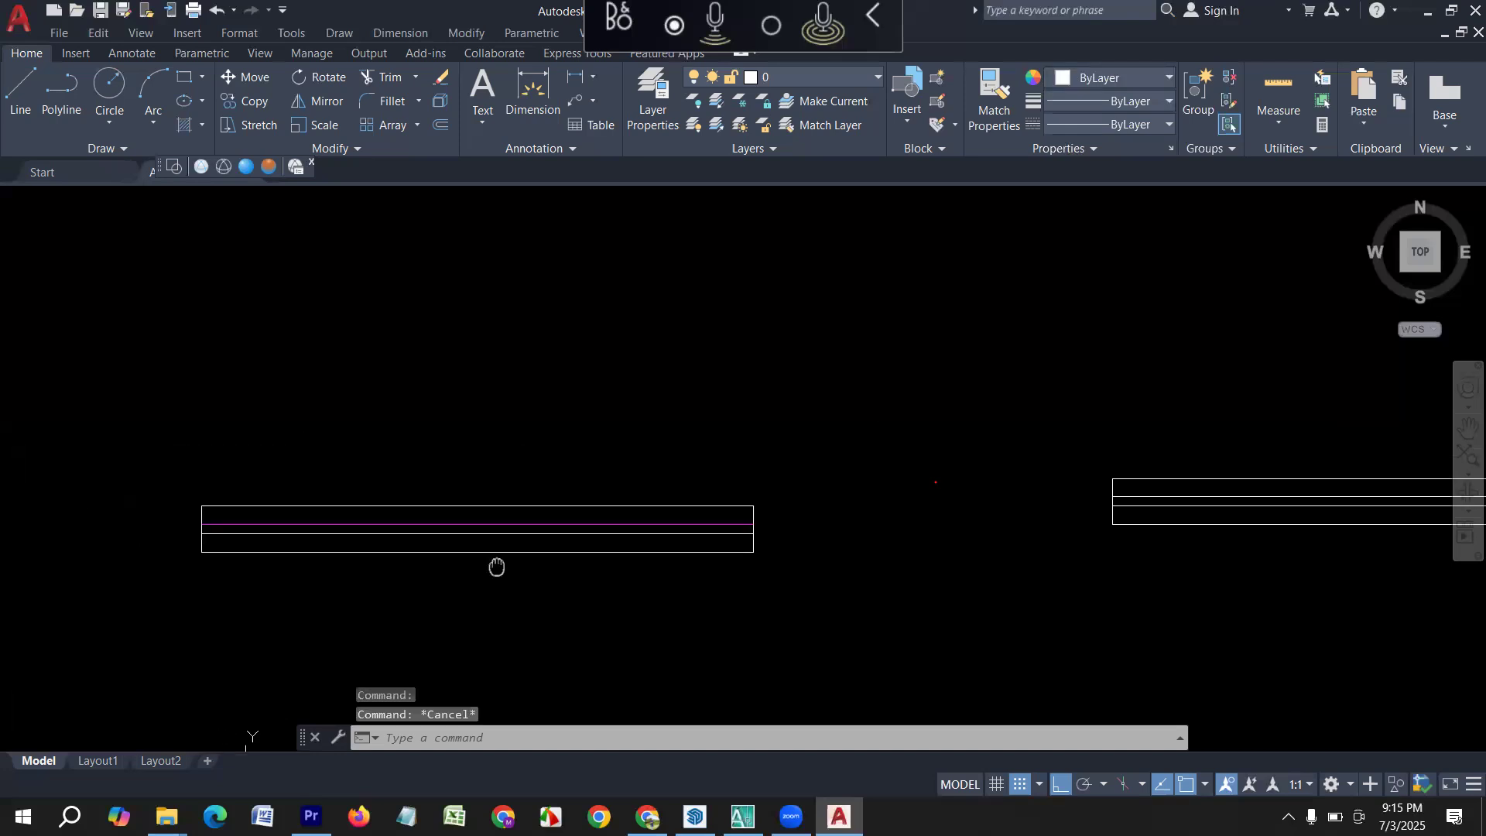
click(487, 537)
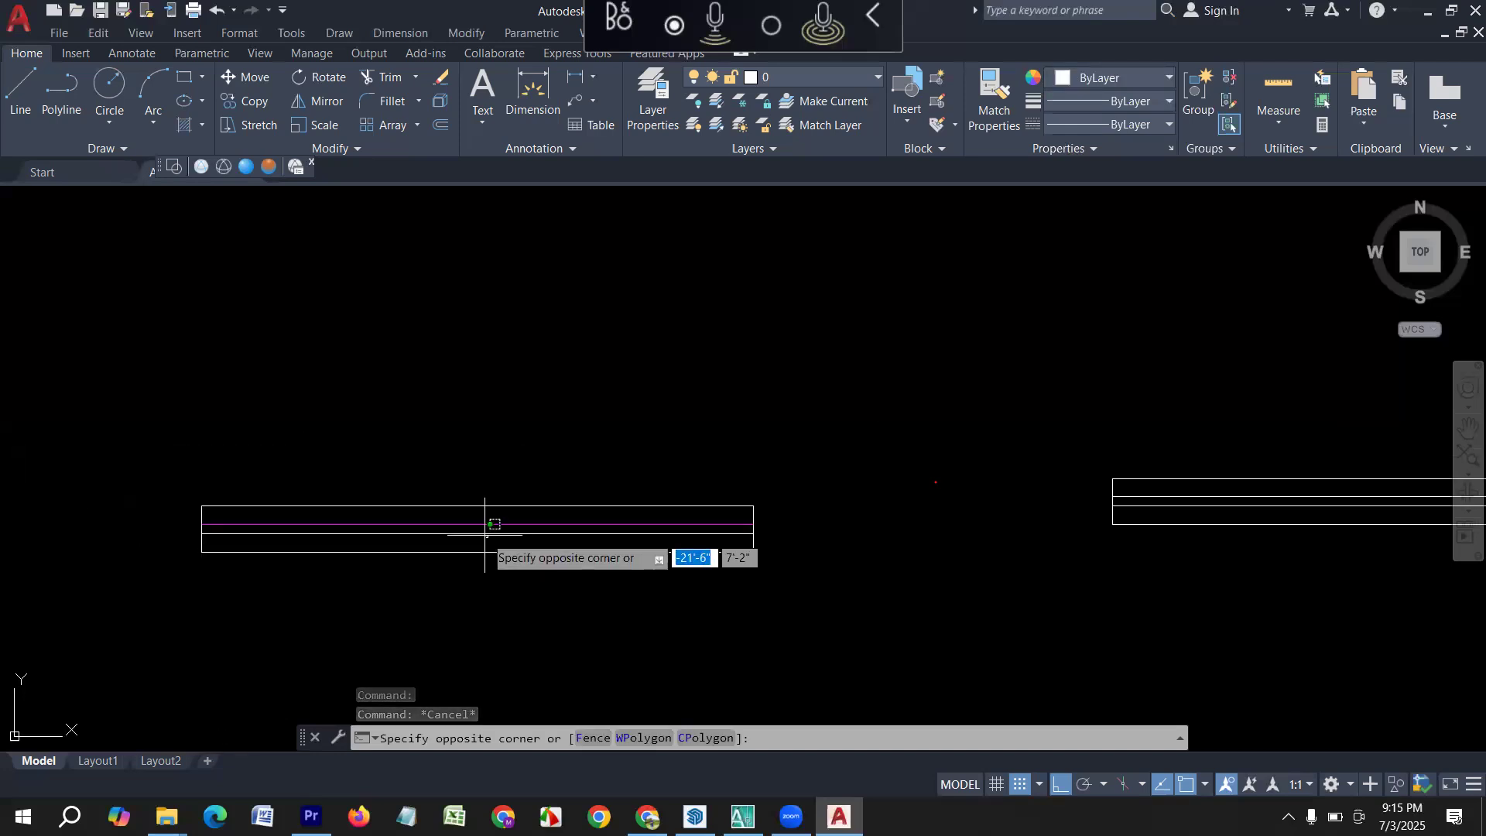
click(487, 536)
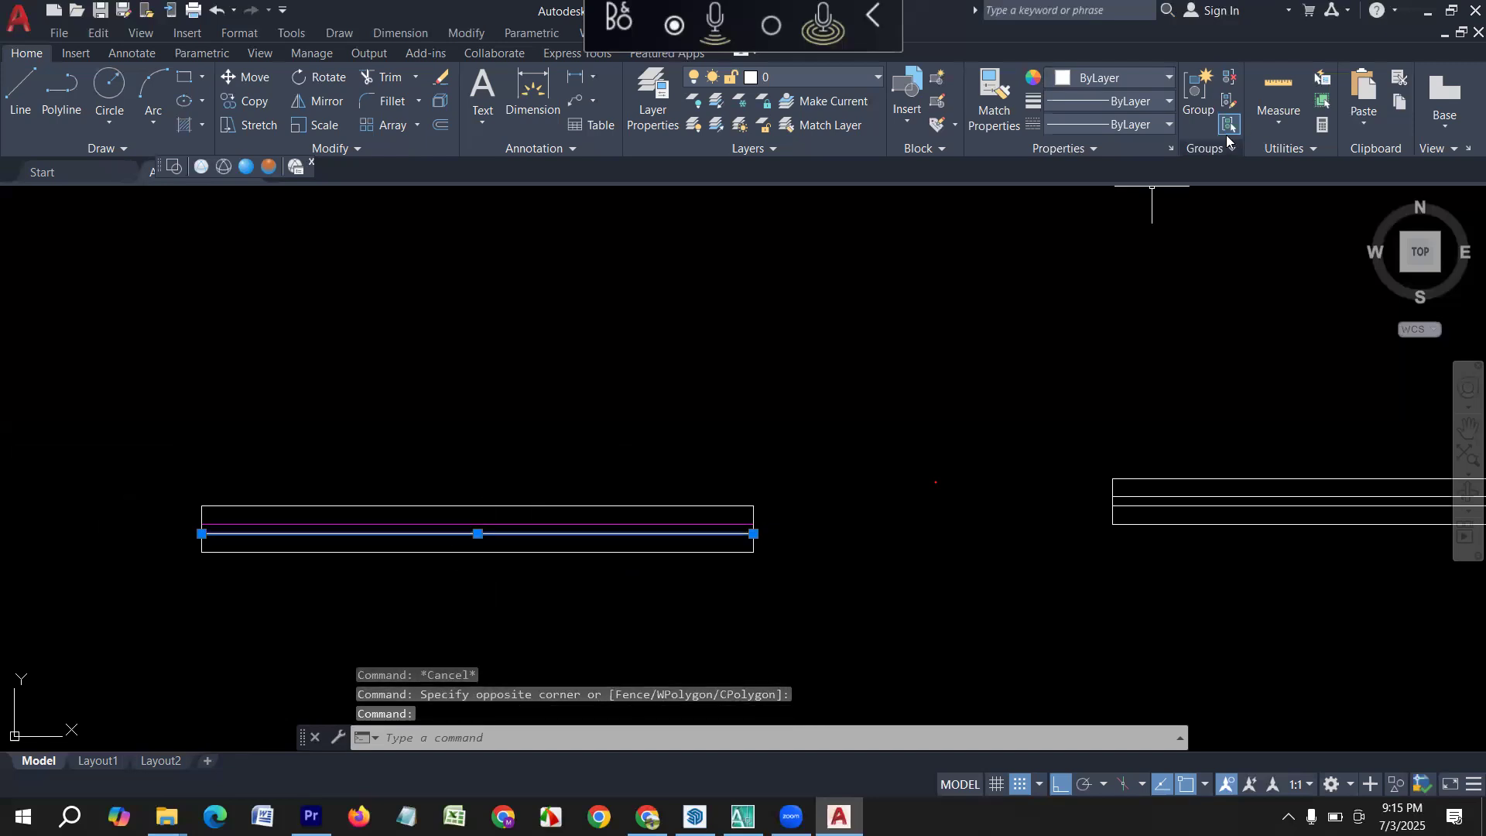
click(1153, 77)
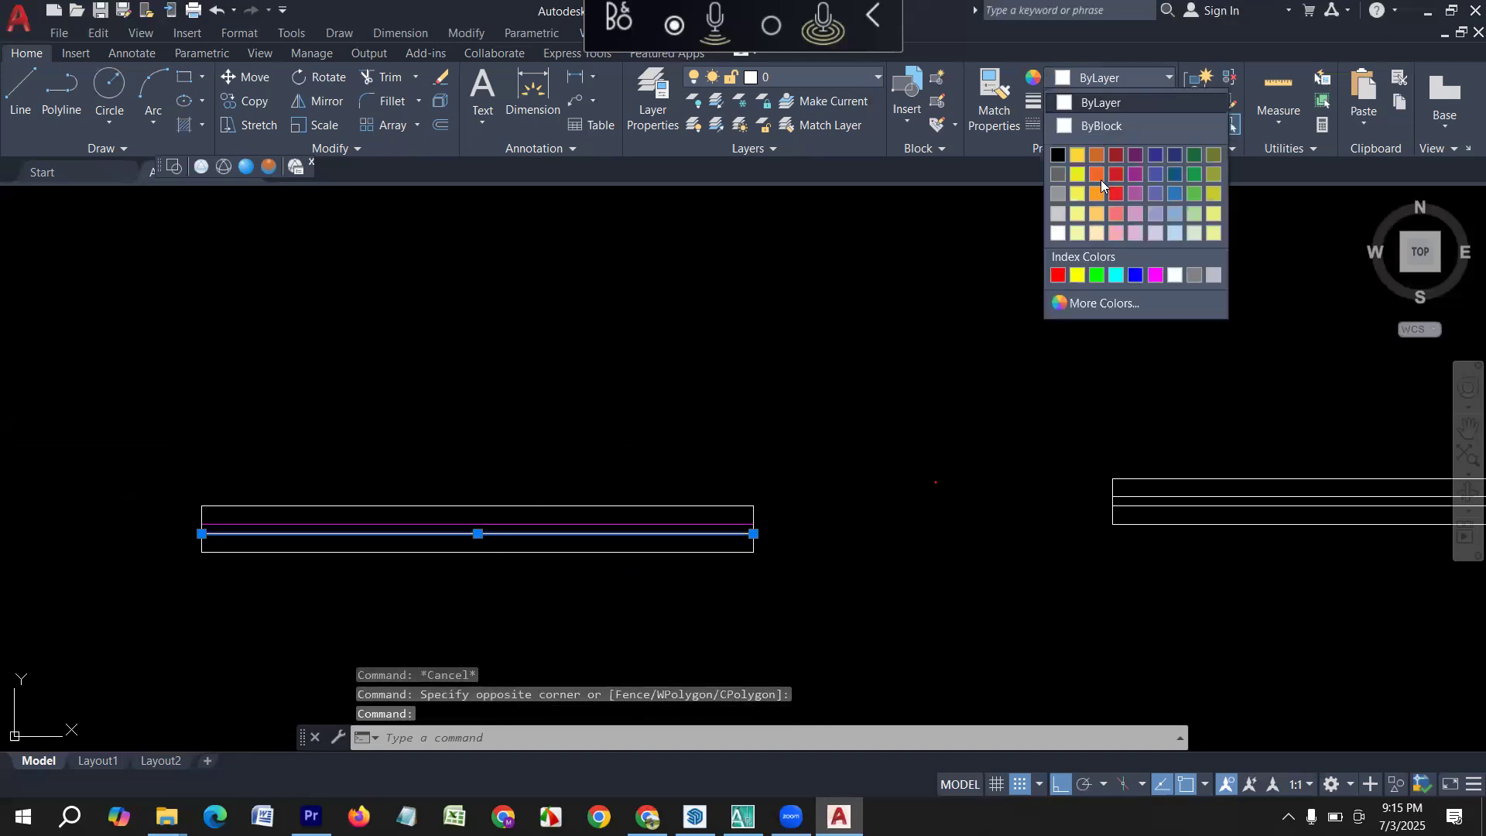
click(1143, 272)
key(Escape)
Match the properties of the 5' window's upper magenta inner line onto both inner lines of the 4' window symbol.
scroll(263, 453, down, 4)
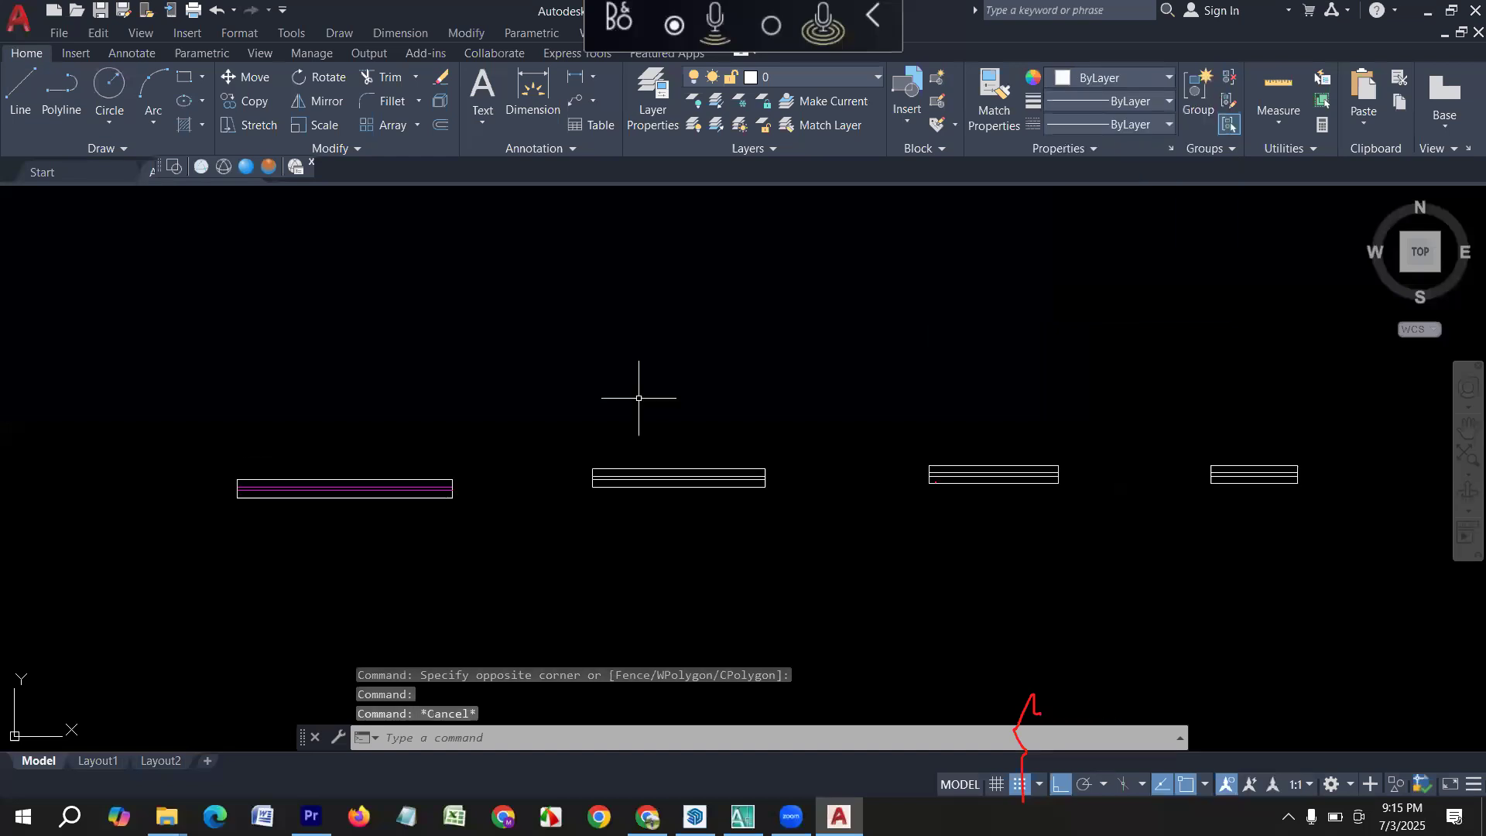
scroll(375, 529, up, 2)
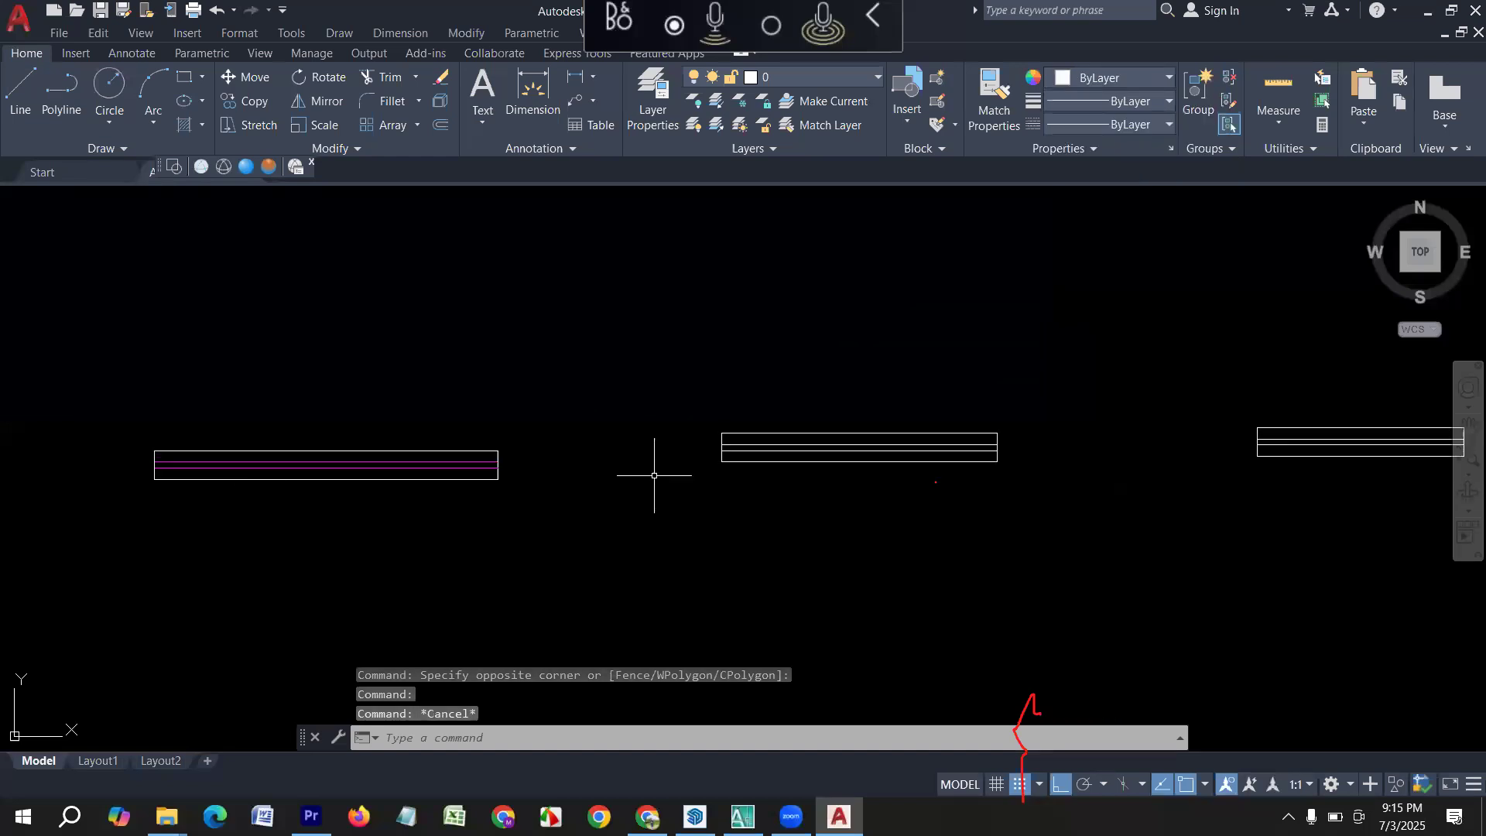
text(Ma)
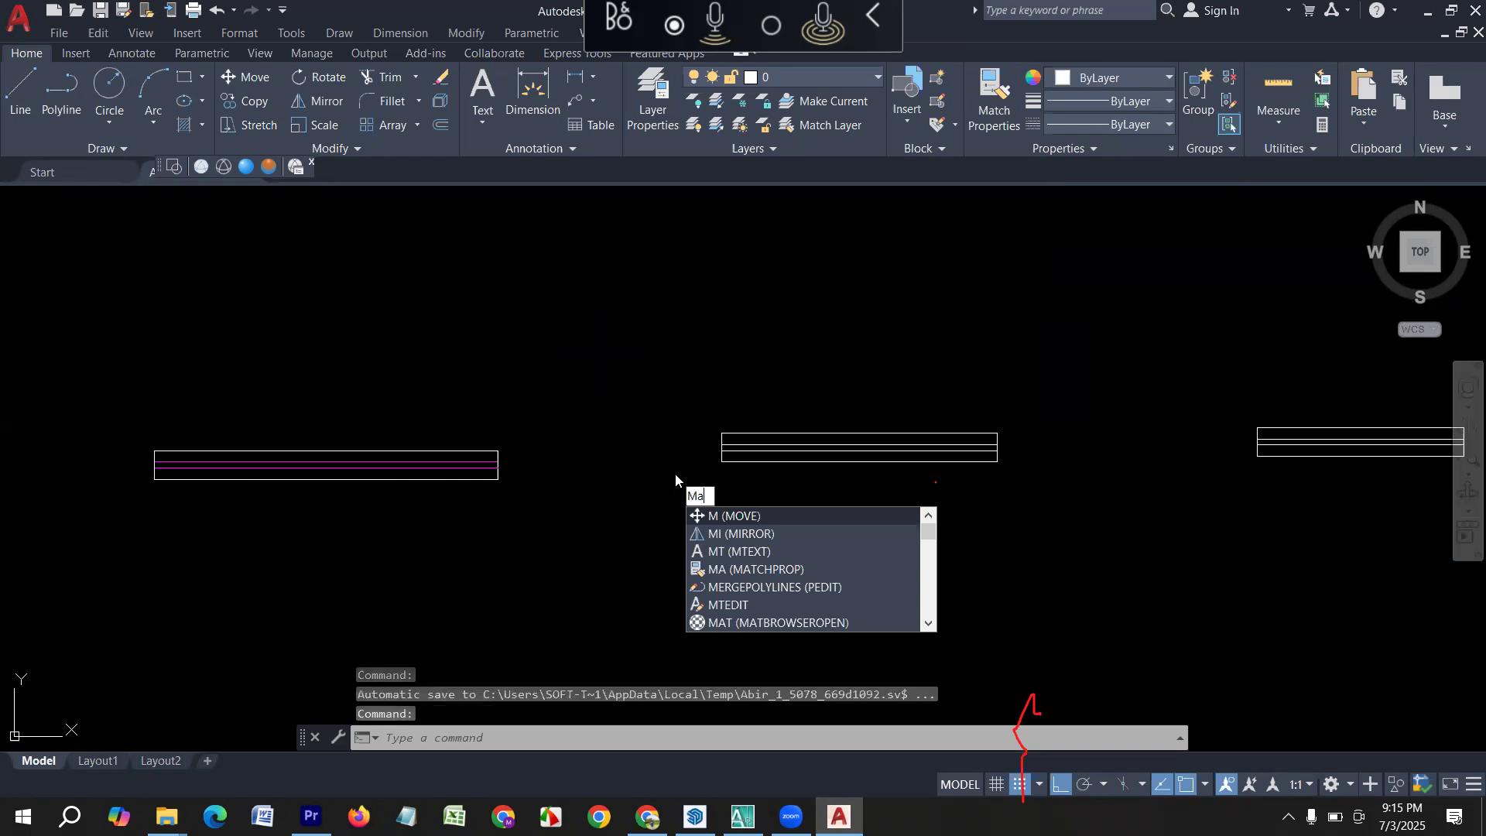
key(Return)
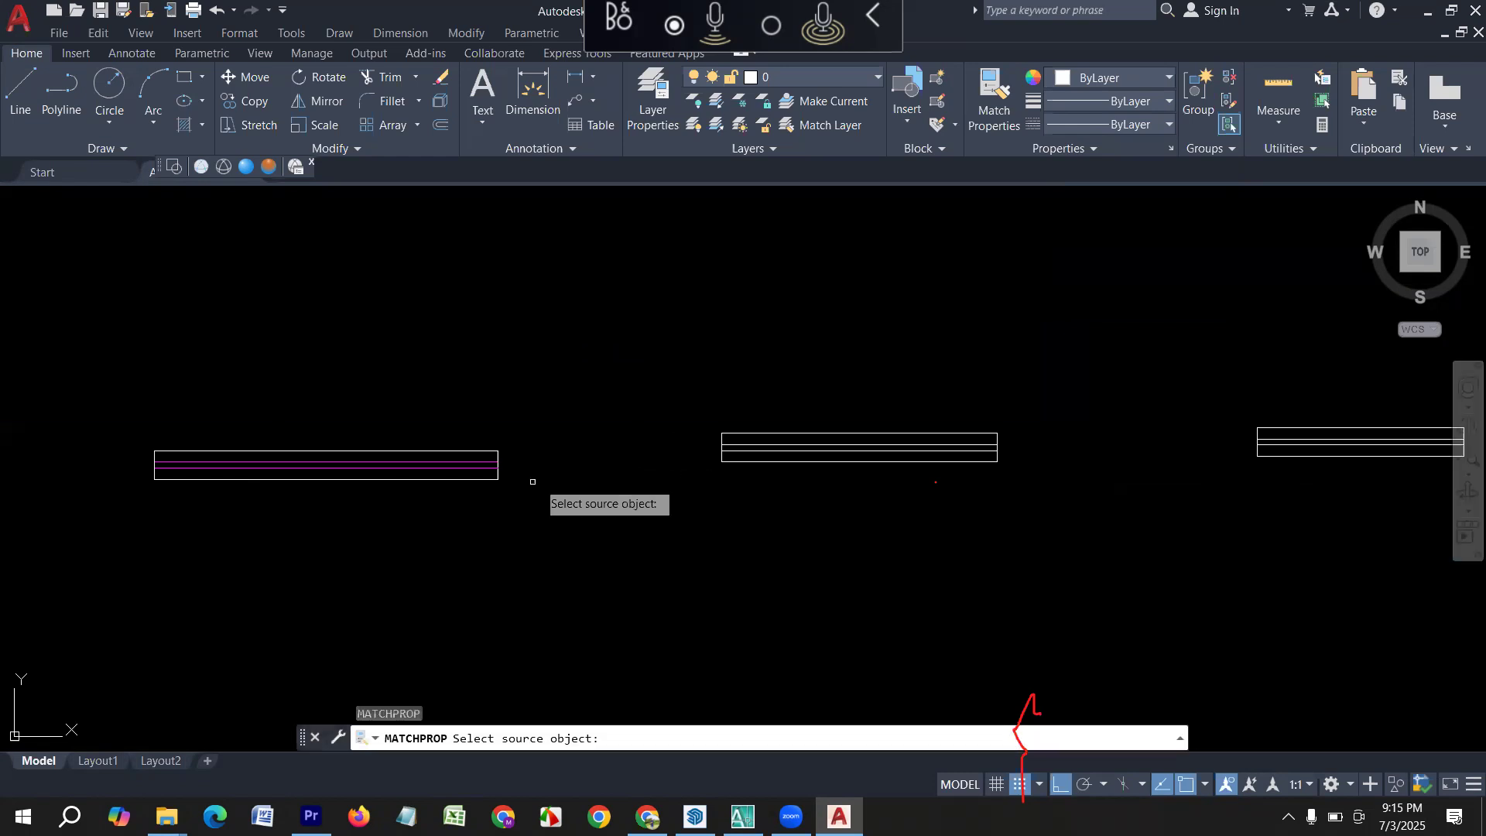
click(427, 460)
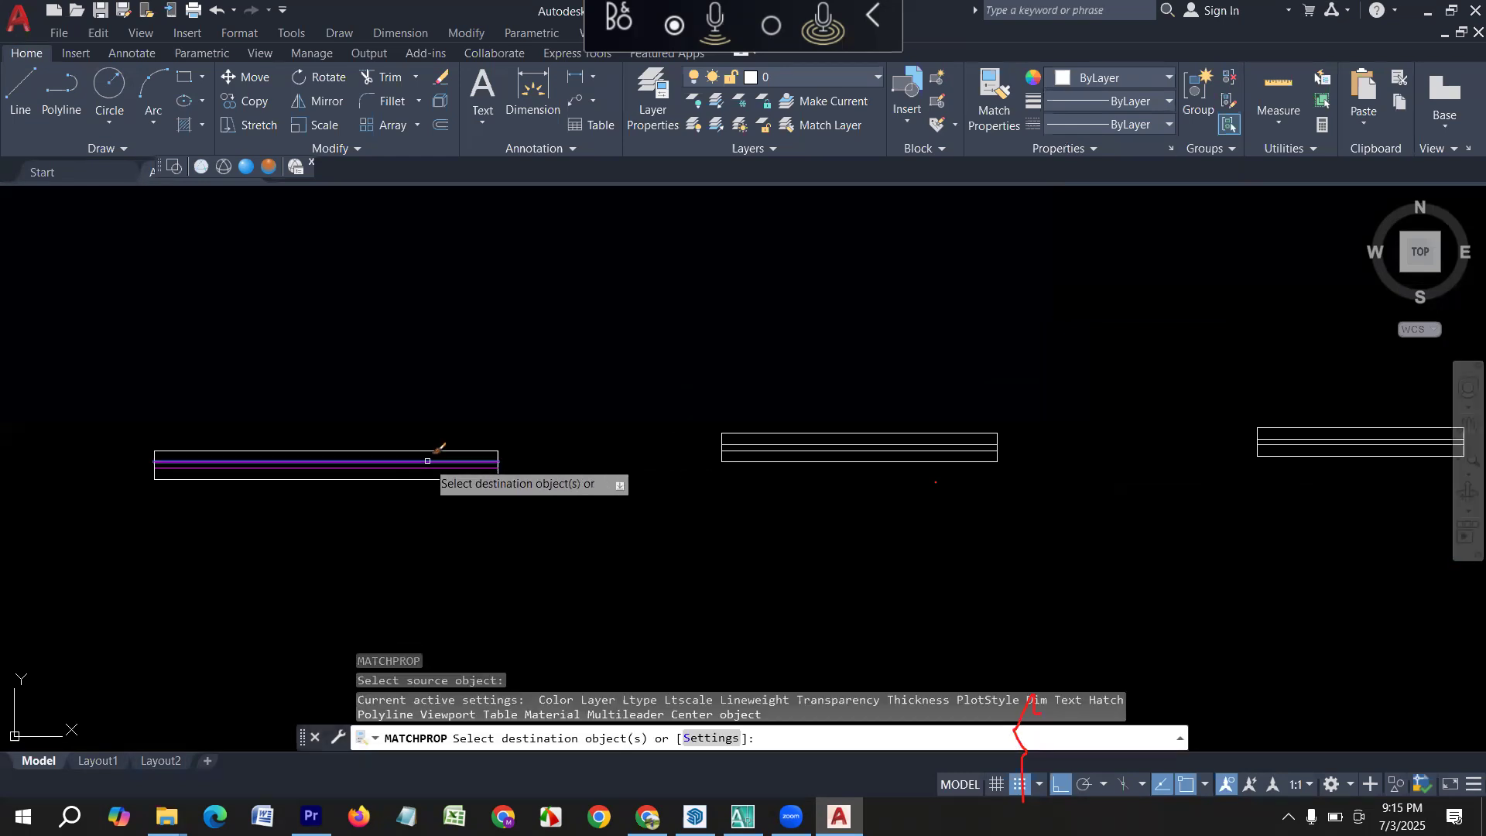
click(784, 445)
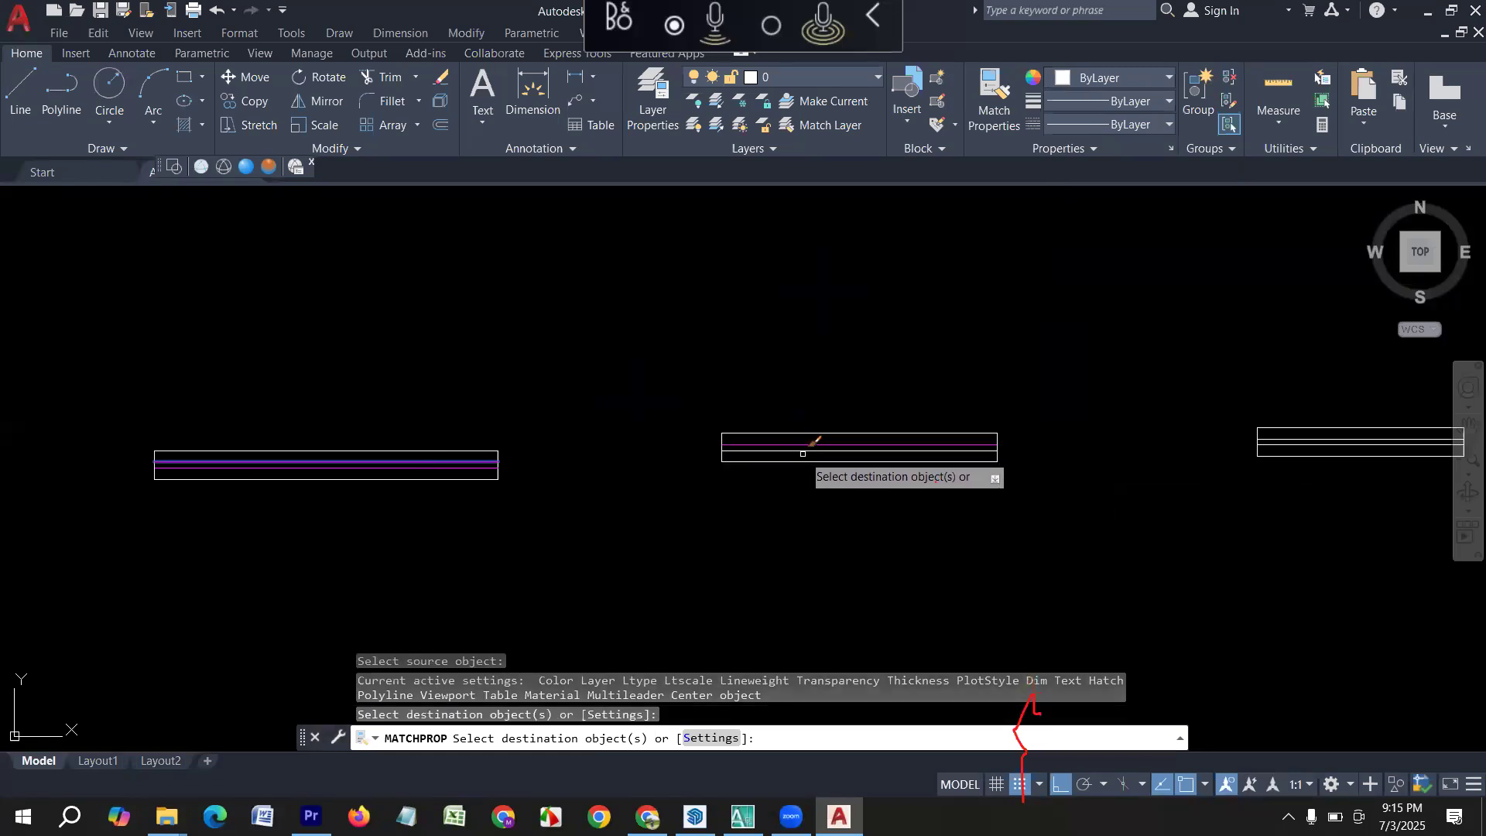
click(779, 453)
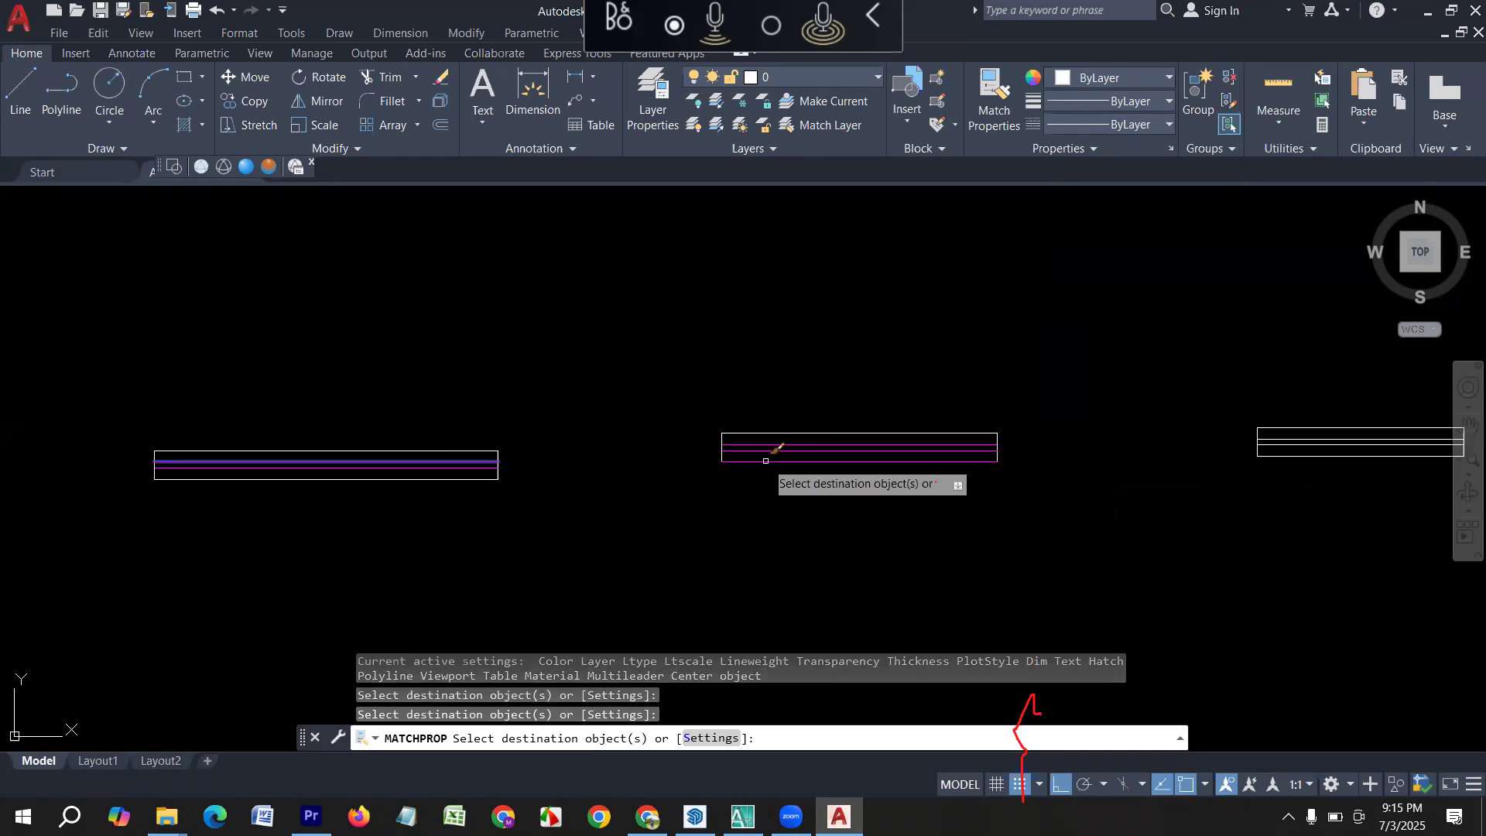
scroll(387, 484, down, 2)
key(Escape)
Match the properties of the 4' window's magenta inner line onto both inner lines of the 3' window symbol.
middle_drag(825, 531, 405, 508)
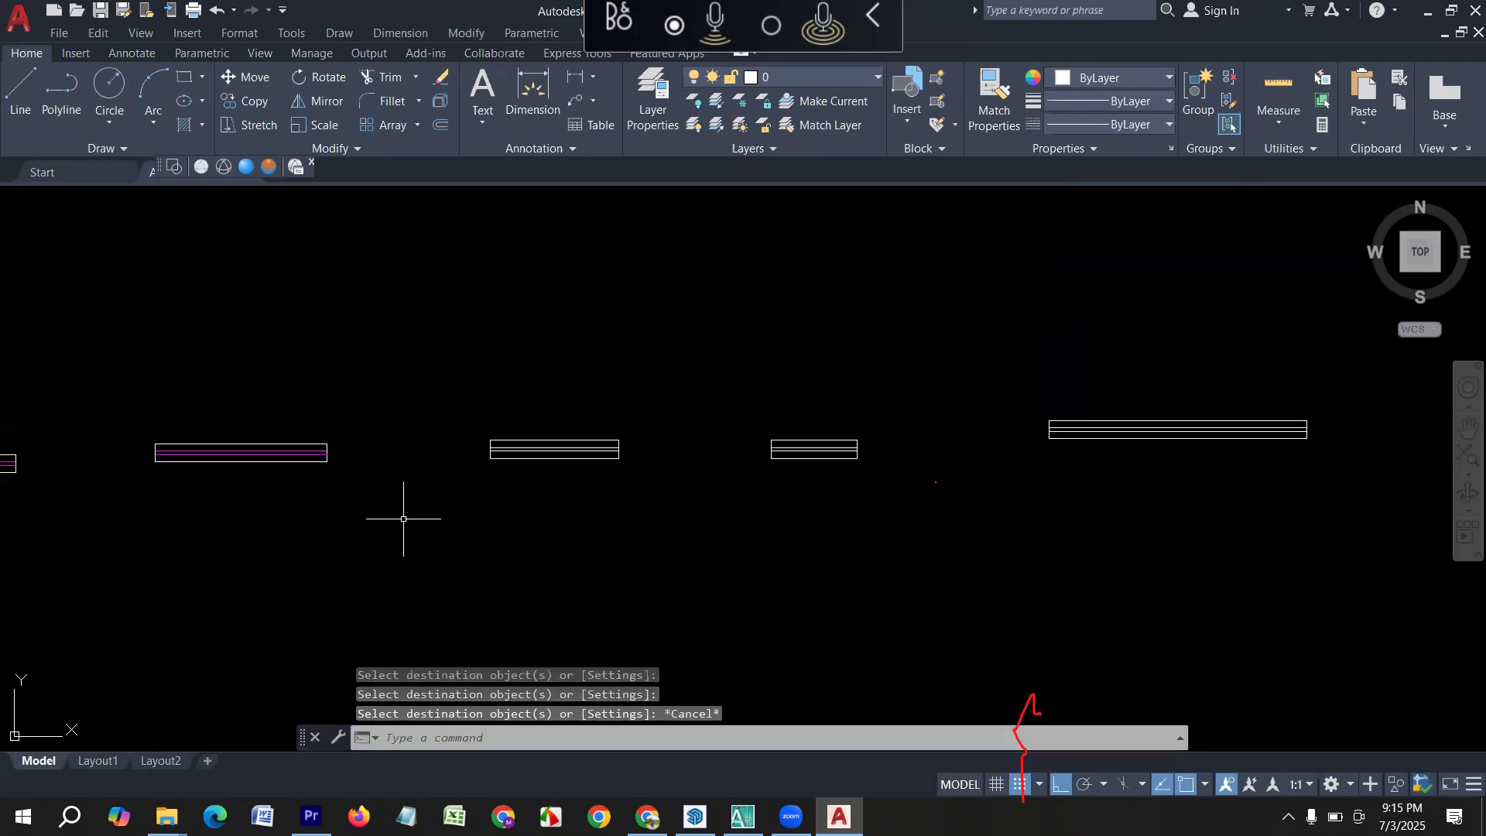
key(Escape)
key(Escape)
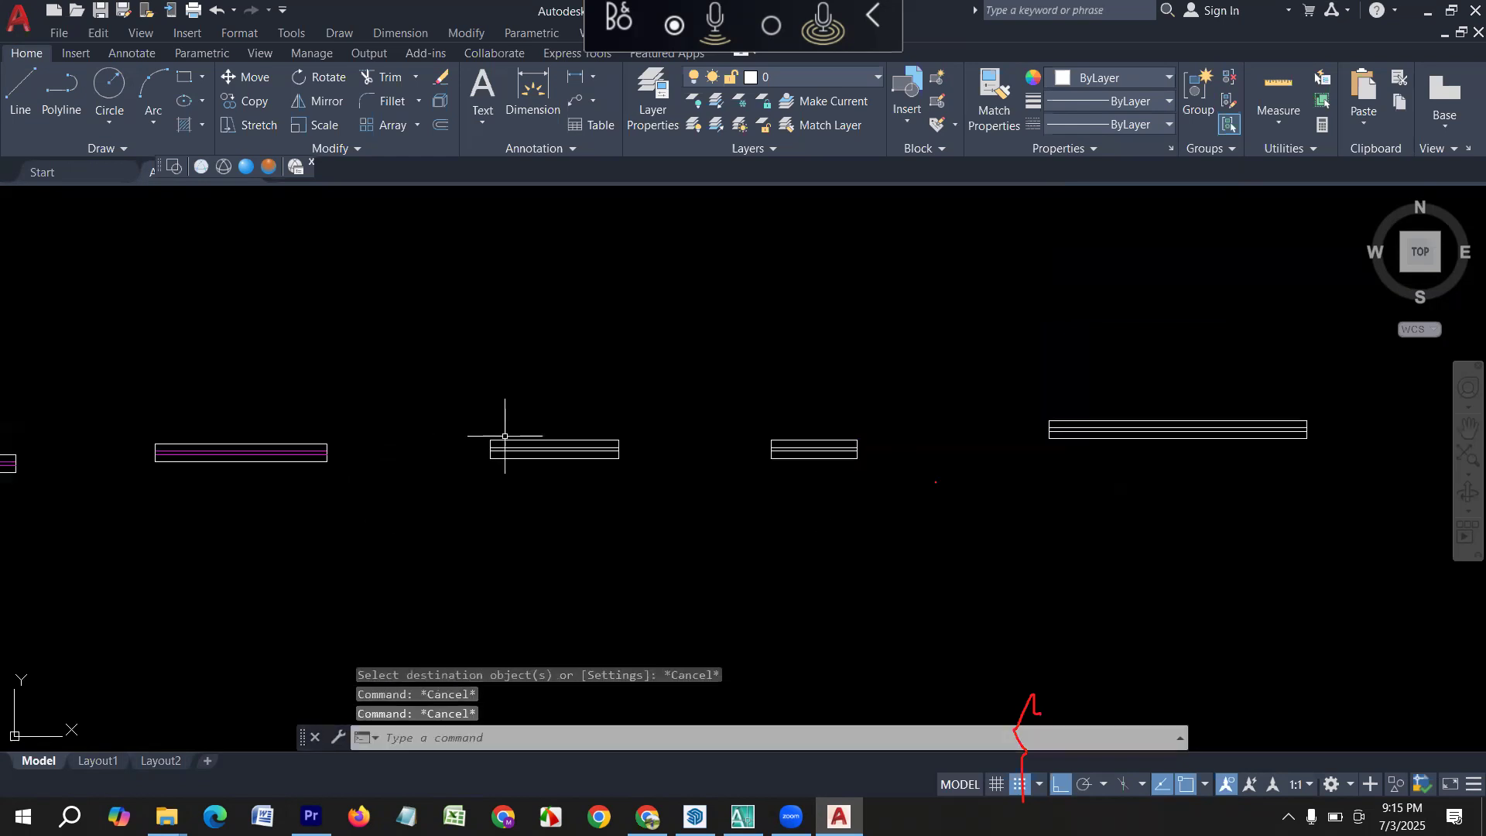
text(MA)
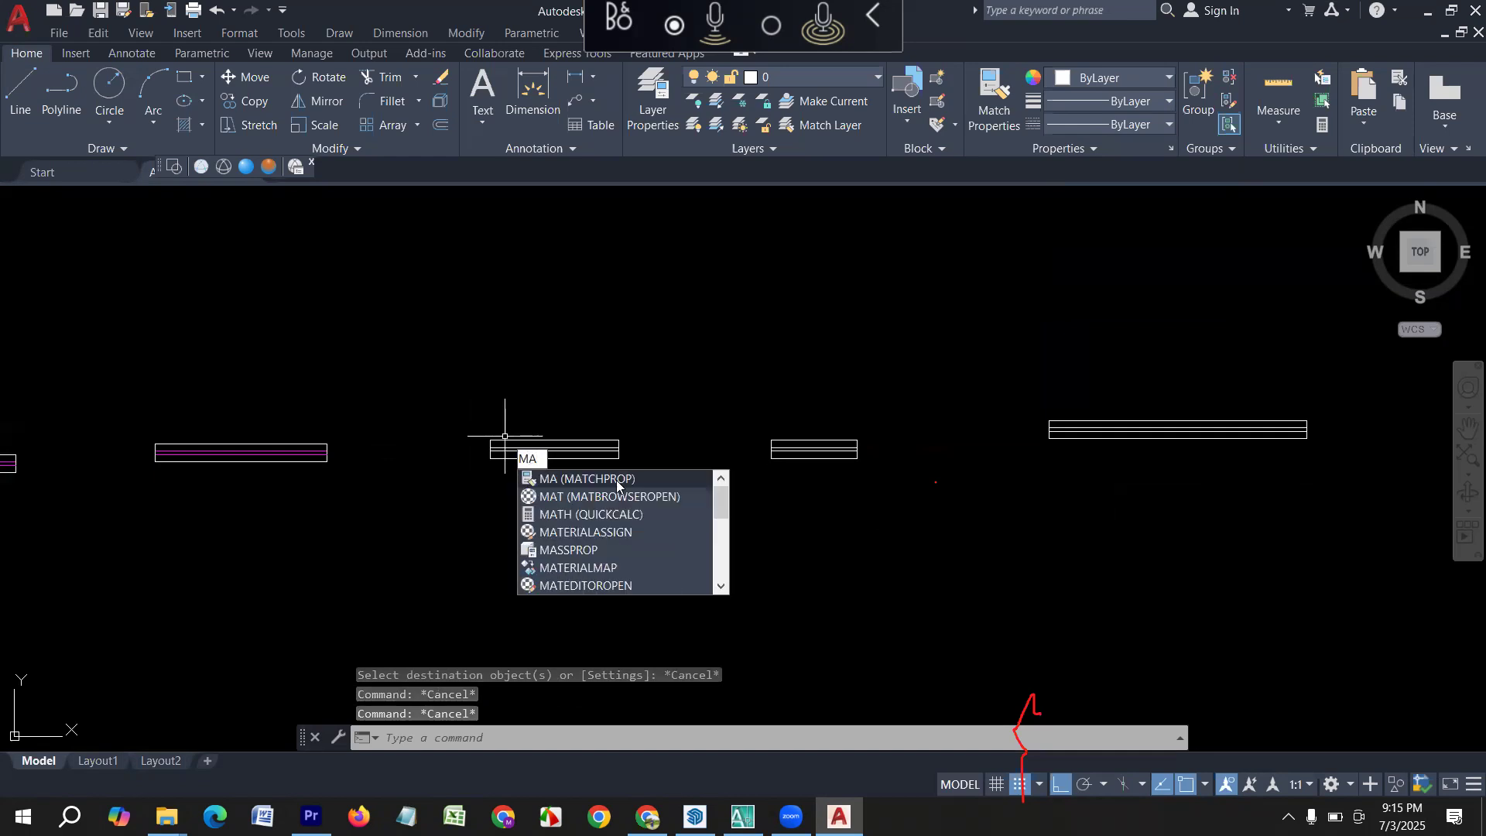
click(549, 485)
scroll(349, 466, up, 4)
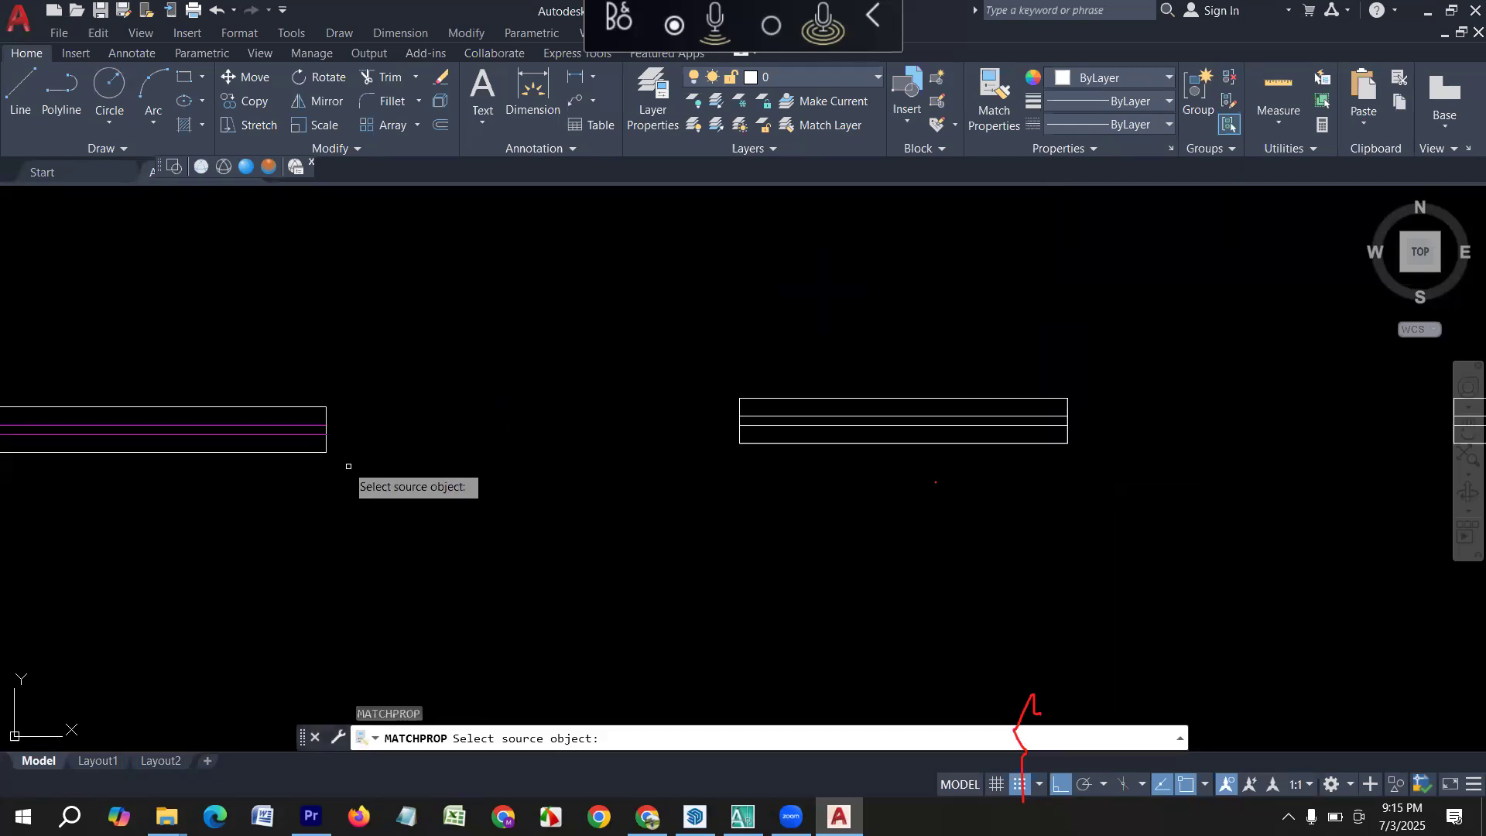
click(244, 424)
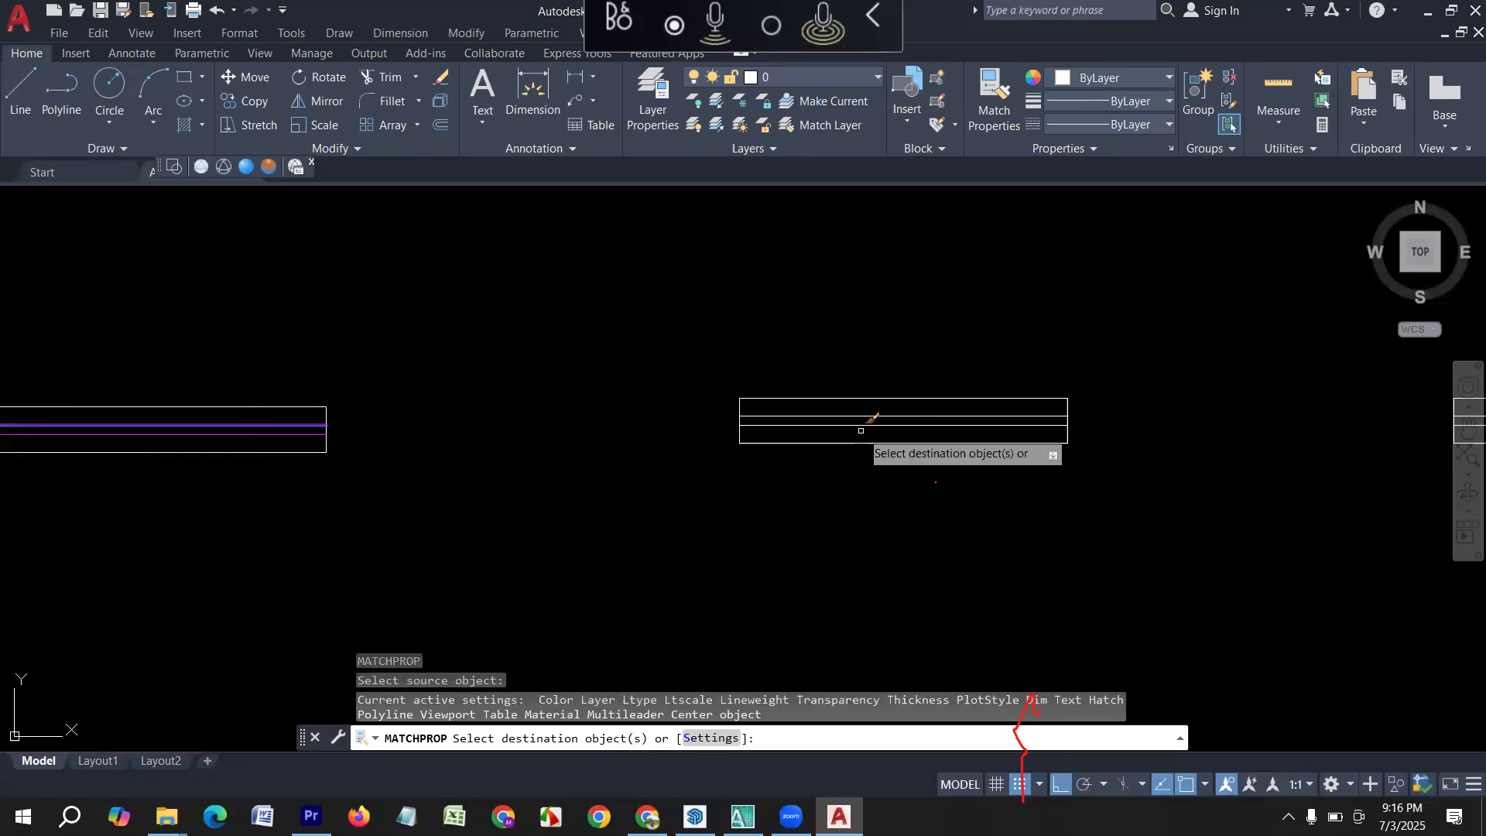
middle_drag(852, 428, 480, 481)
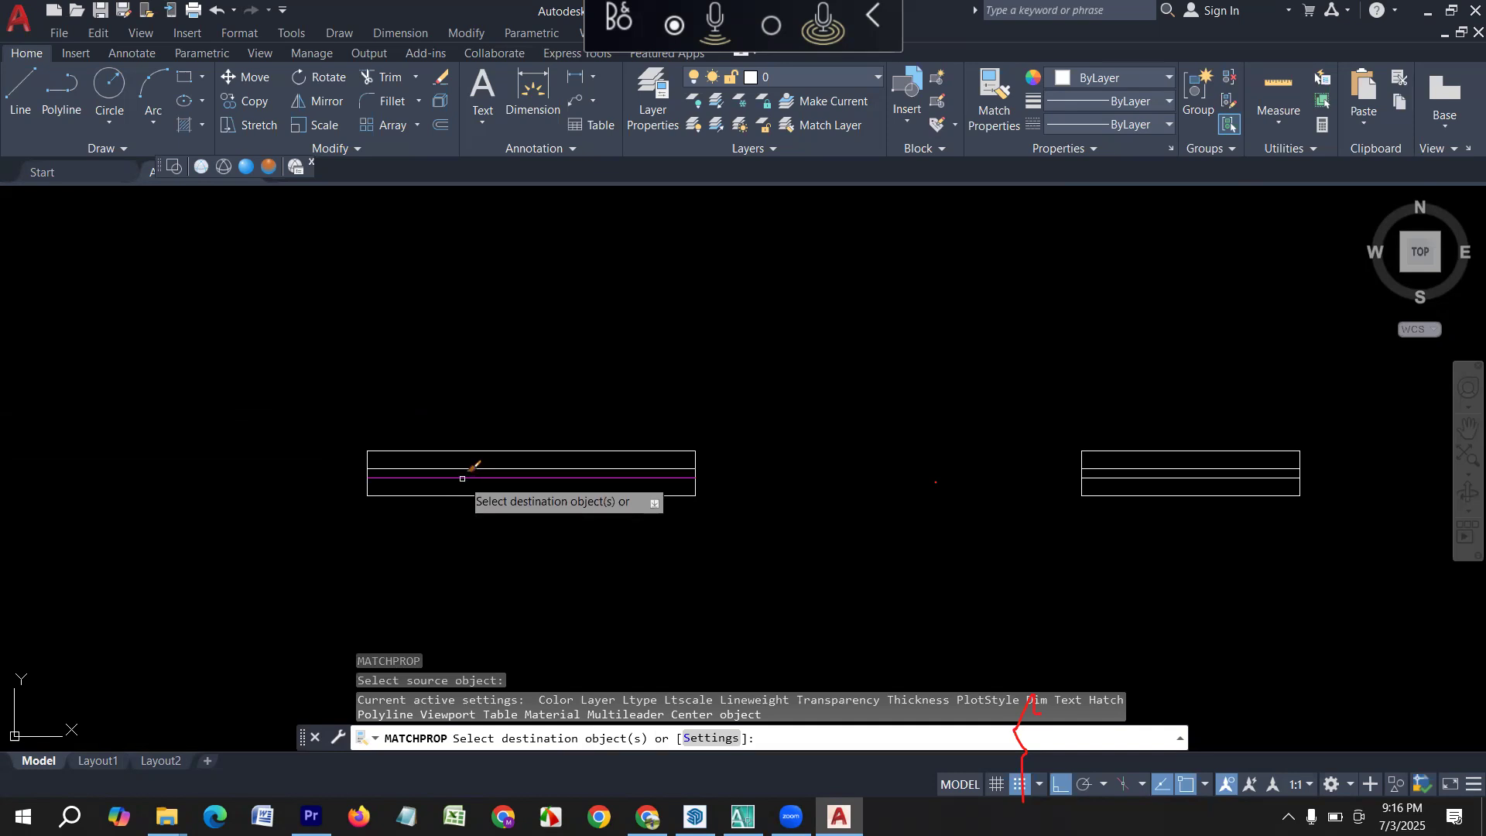
click(462, 478)
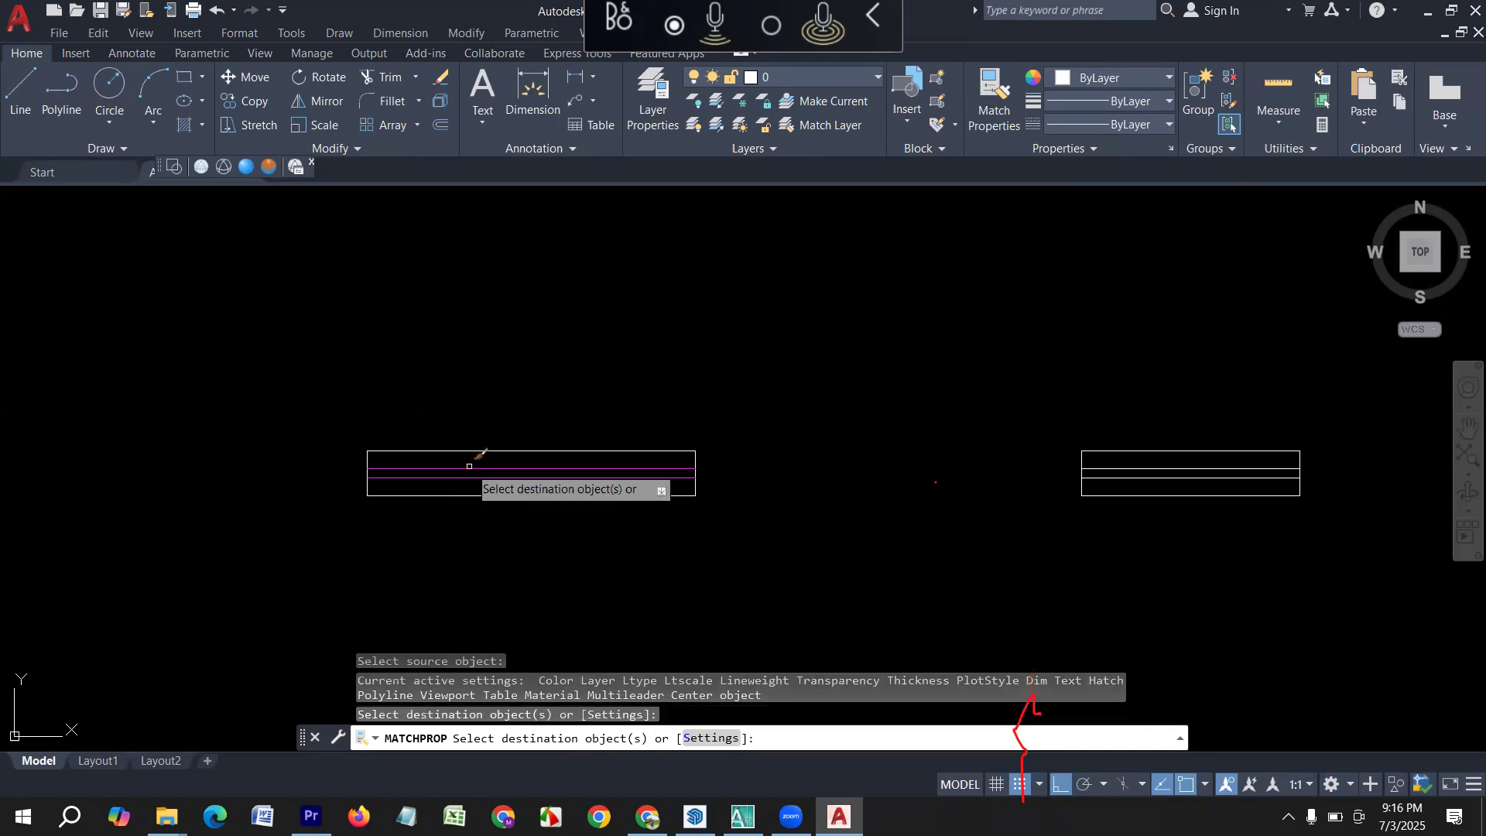
click(469, 467)
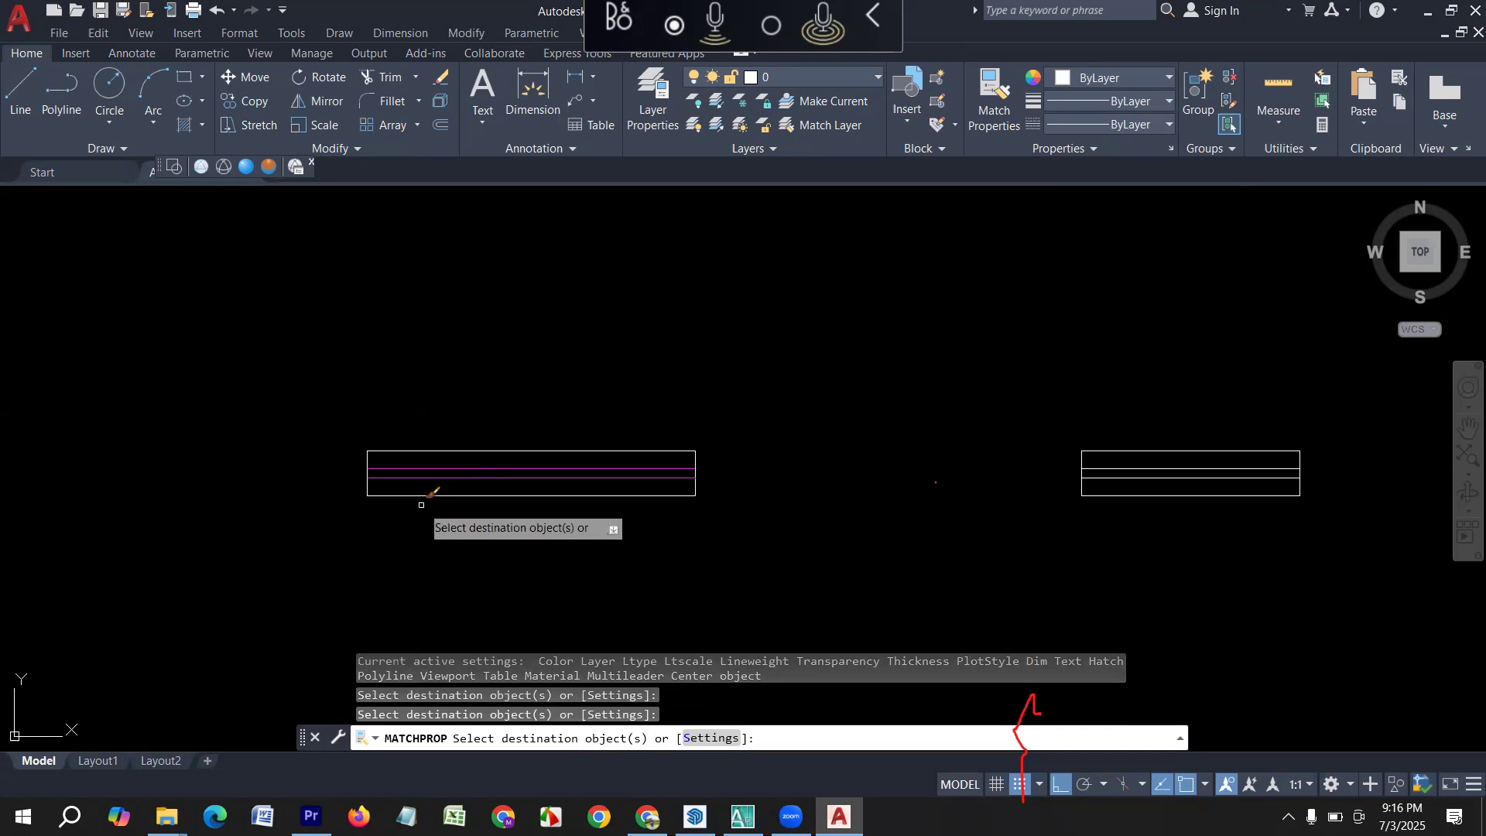
key(Escape)
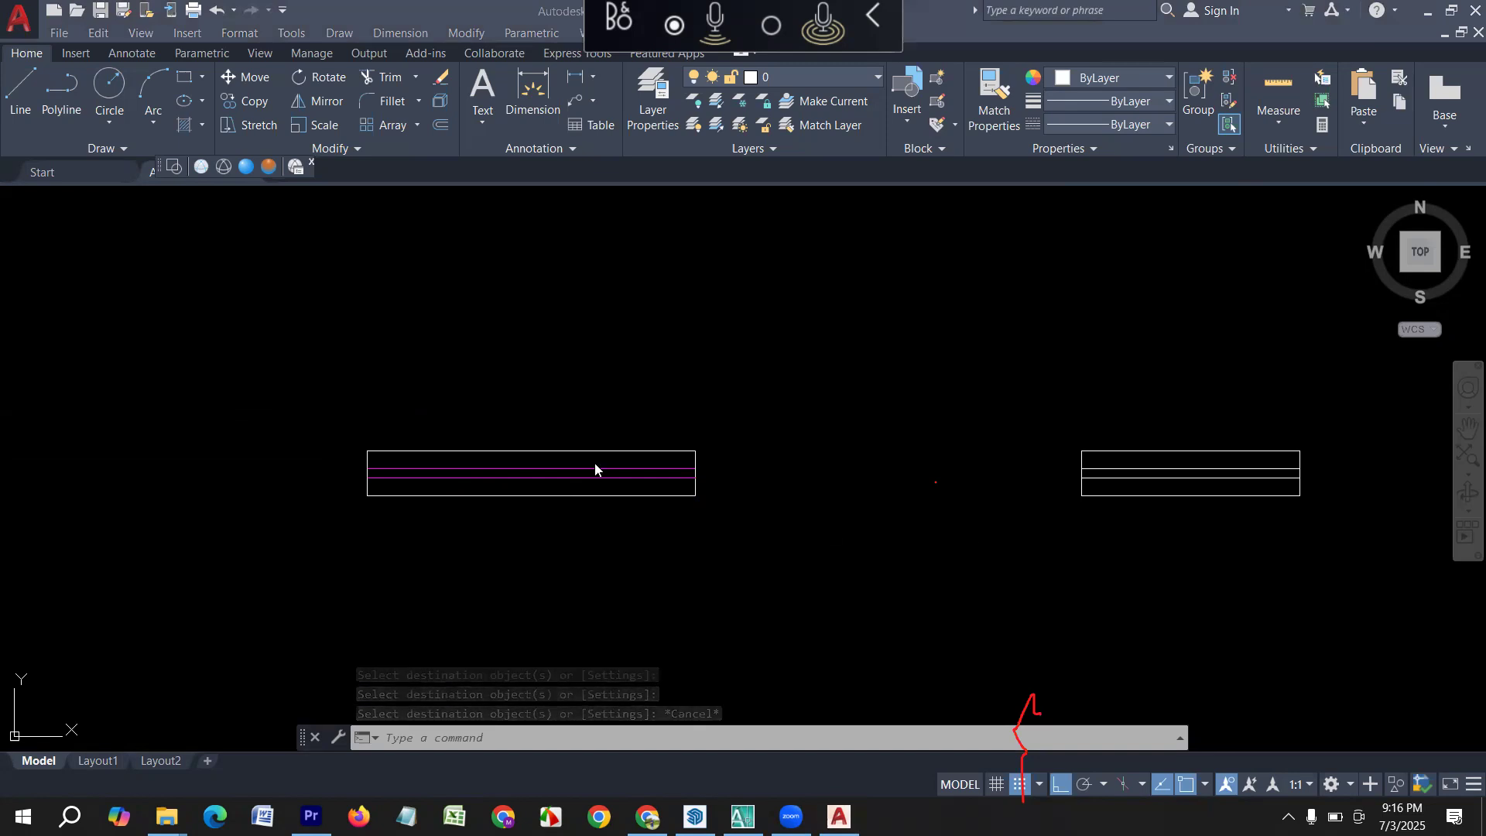
Change the colour of both inner lines in the 2' window symbol to Magenta.
scroll(327, 460, down, 4)
middle_drag(843, 470, 647, 516)
scroll(453, 507, up, 6)
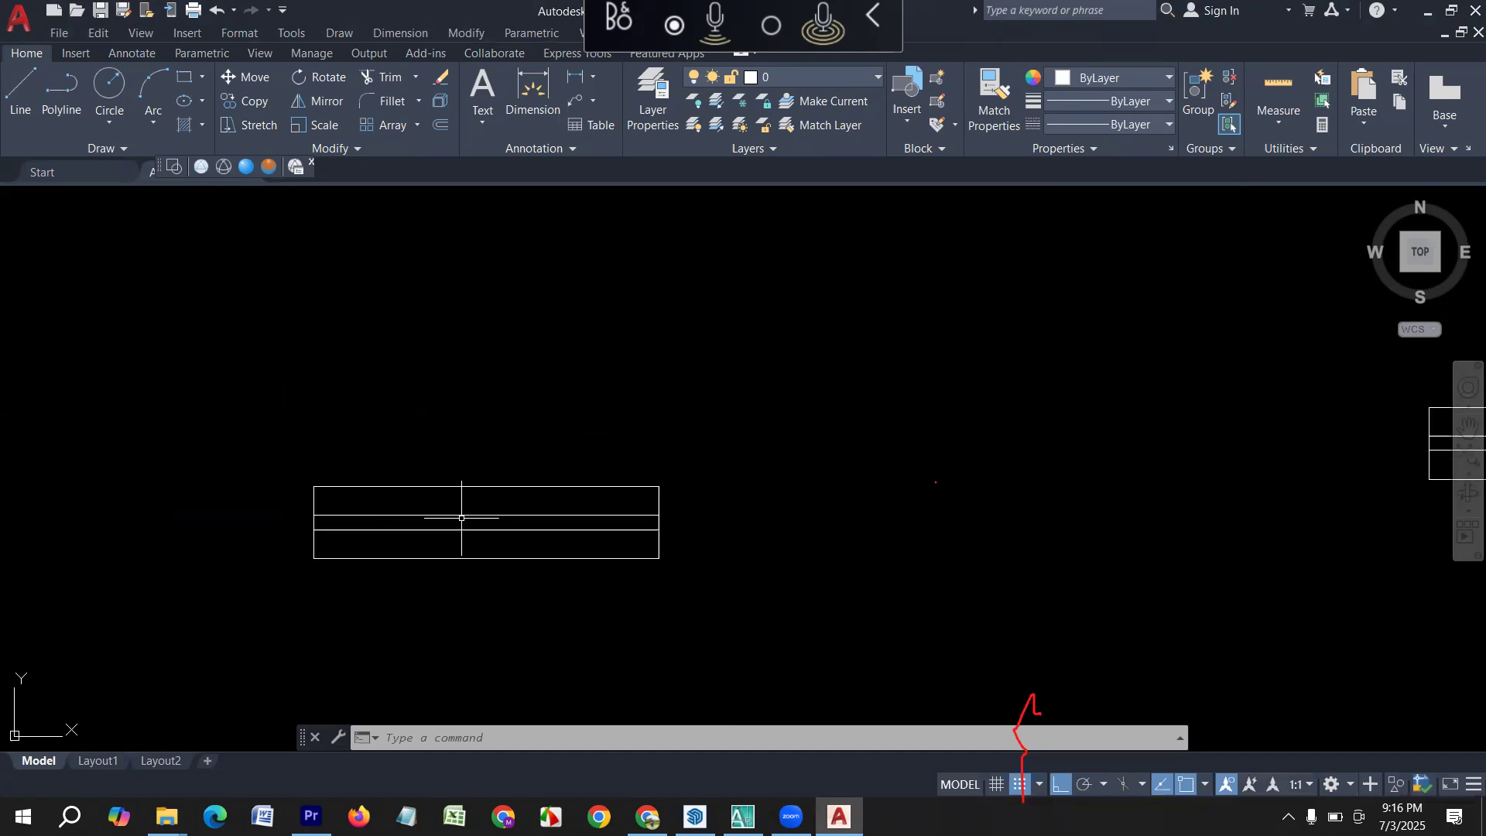
click(632, 546)
click(452, 507)
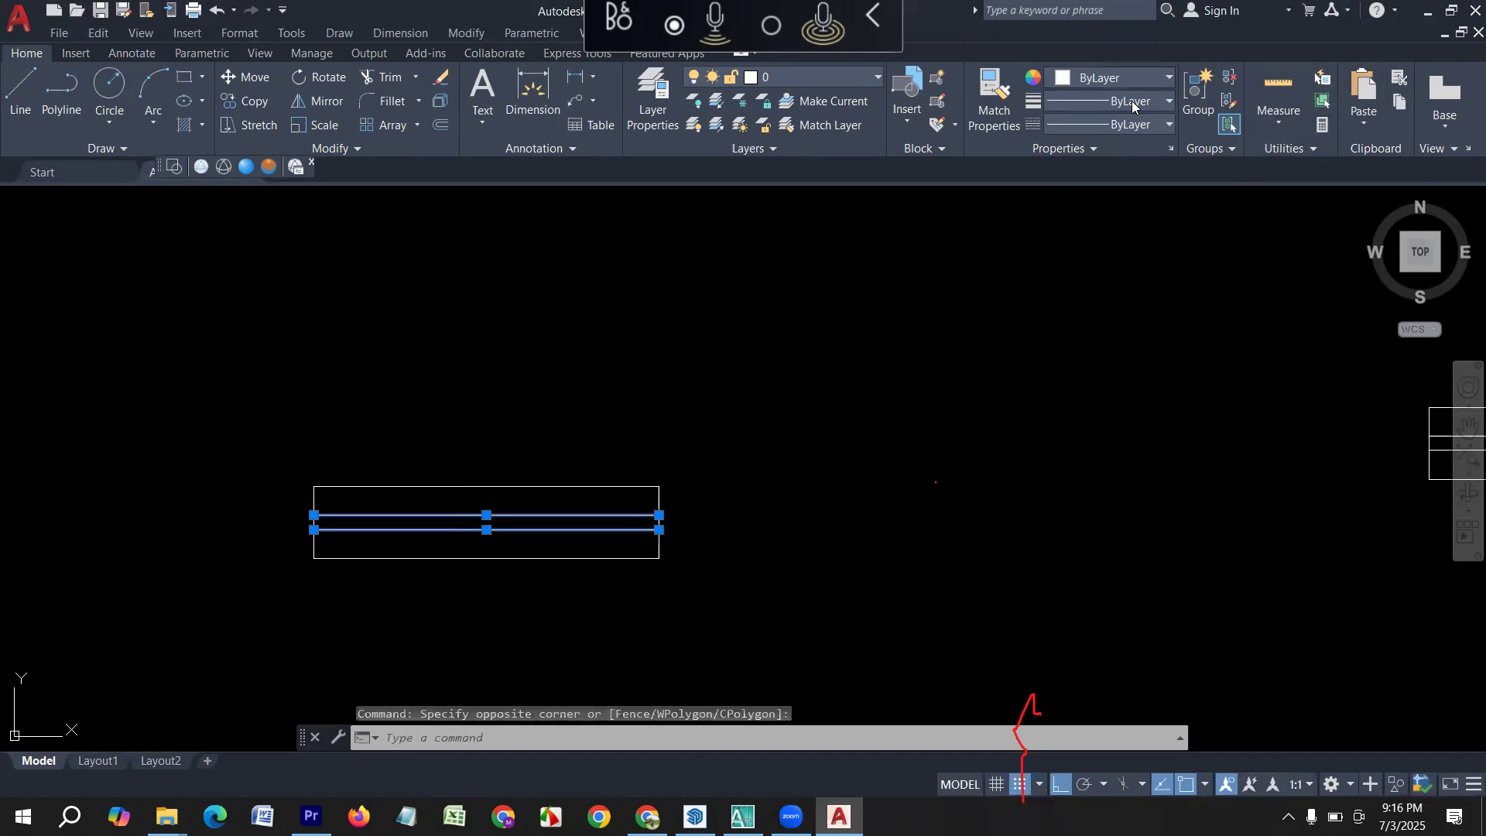
click(1130, 78)
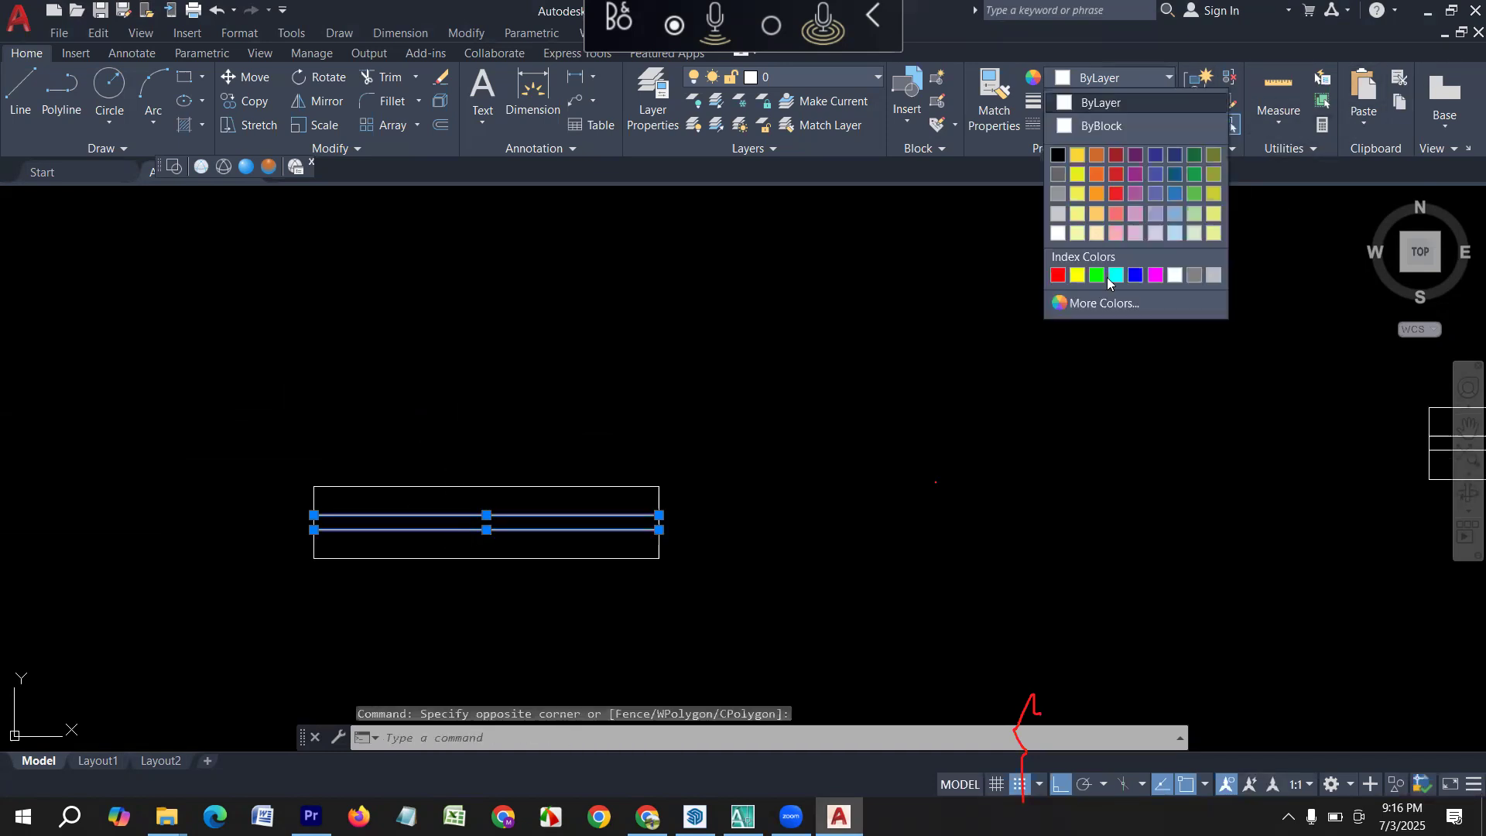
click(1147, 276)
key(Escape)
Set the current object colour to the green true colour RGB 72,237,69.
click(1099, 78)
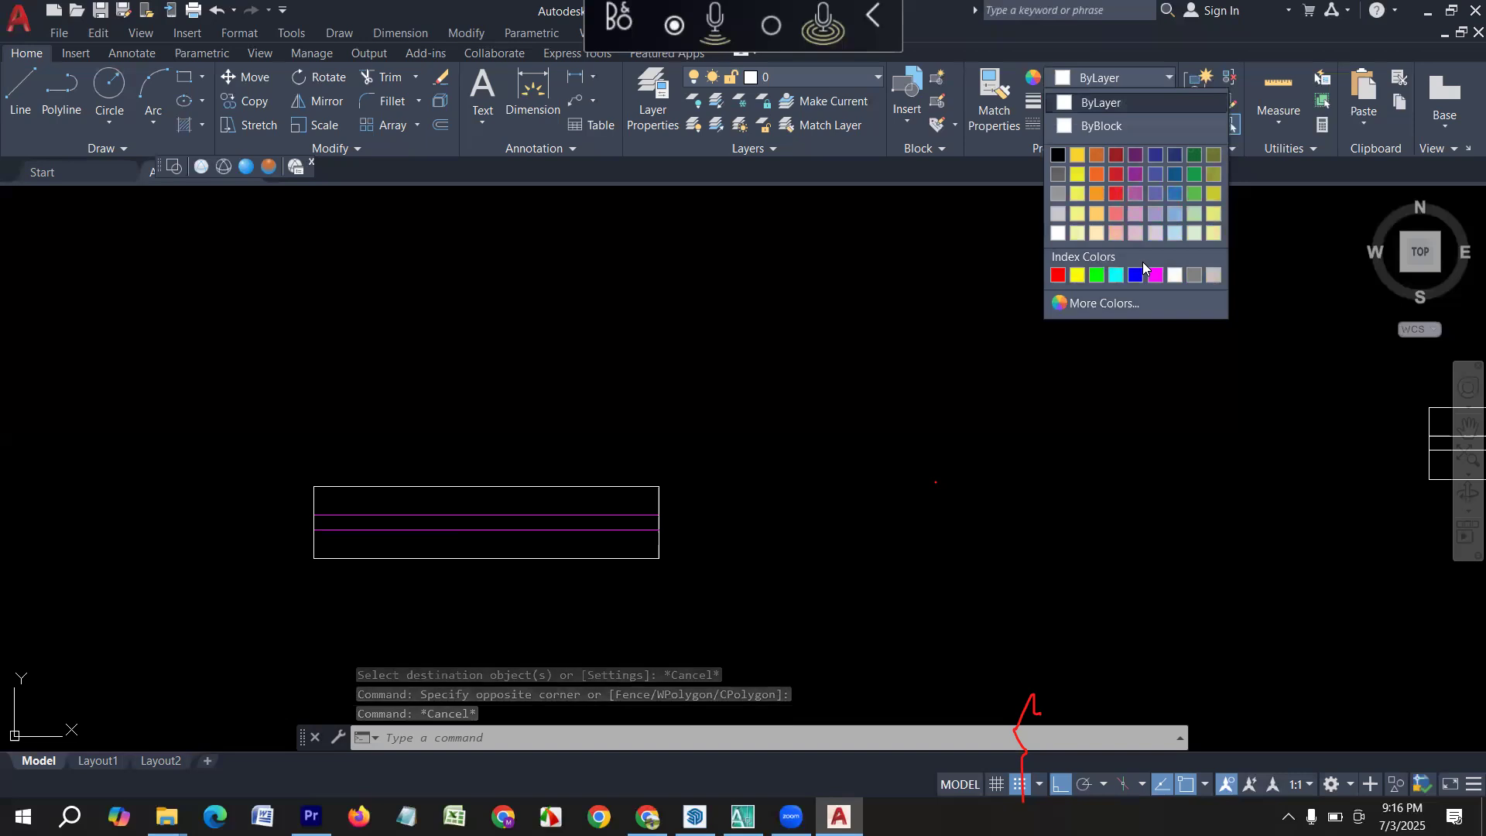
click(1077, 308)
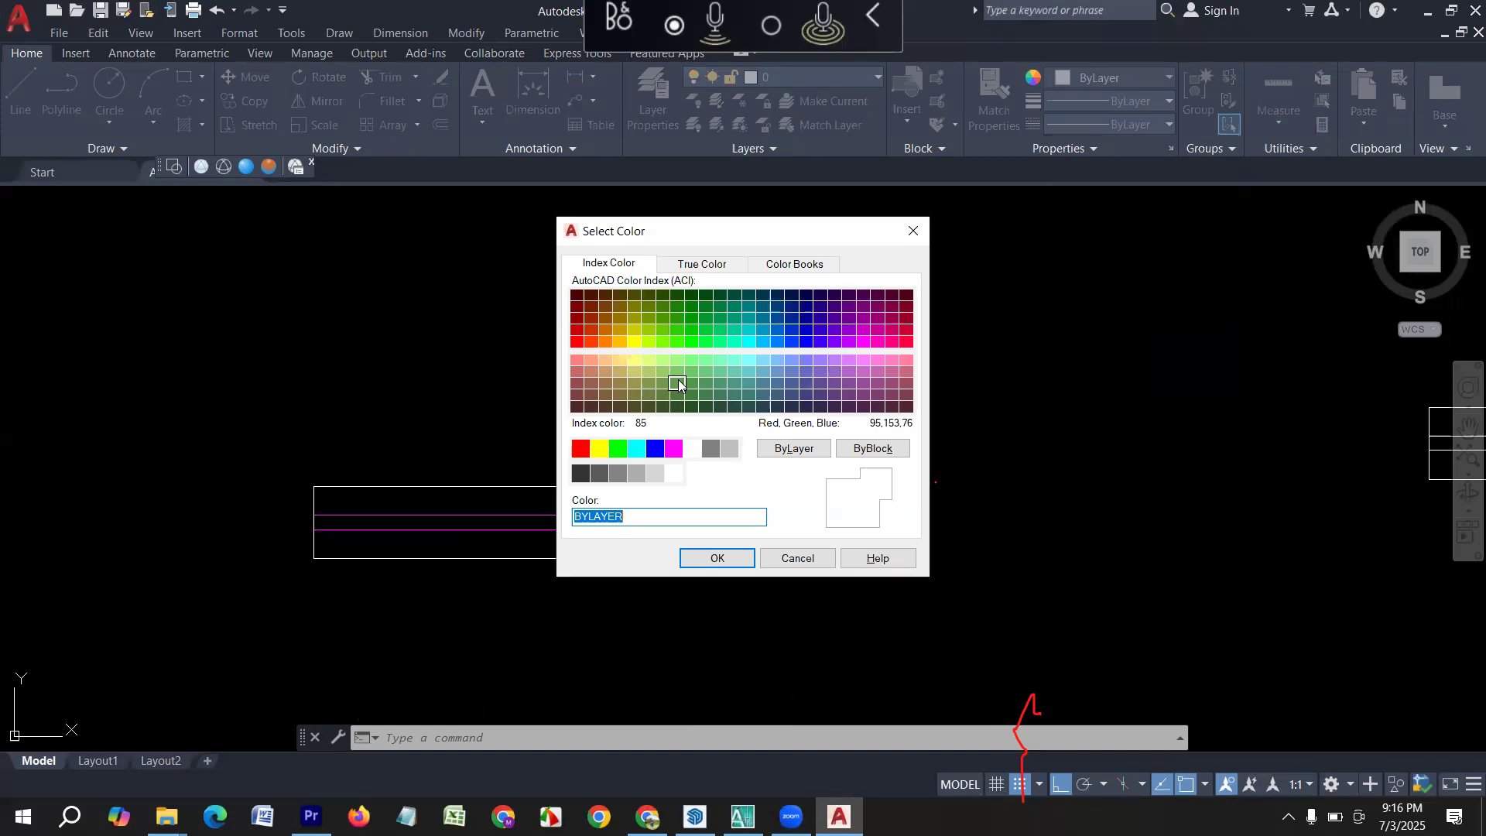
click(702, 264)
drag(687, 364, 719, 364)
click(788, 343)
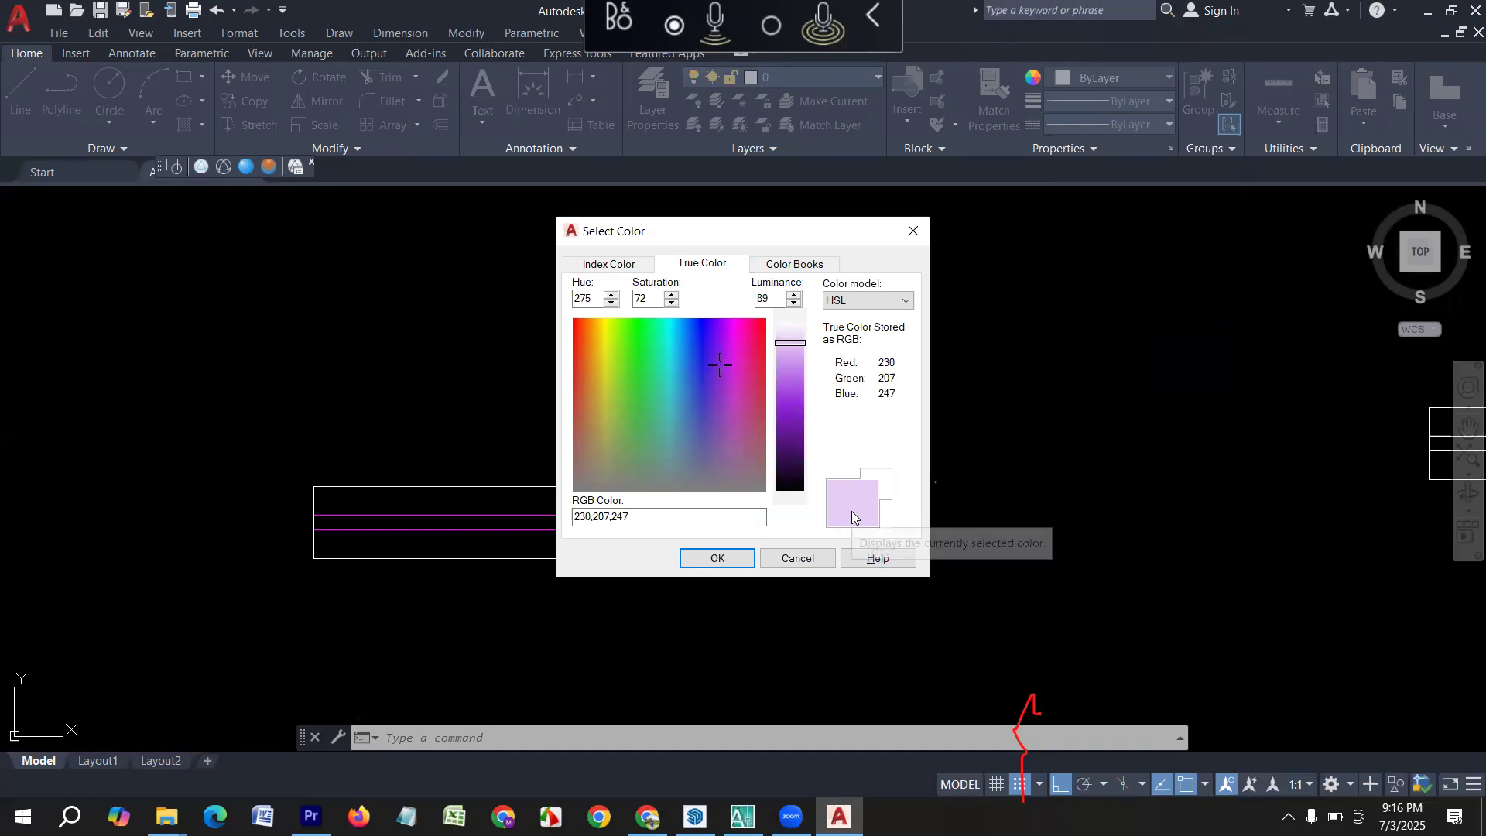
click(640, 349)
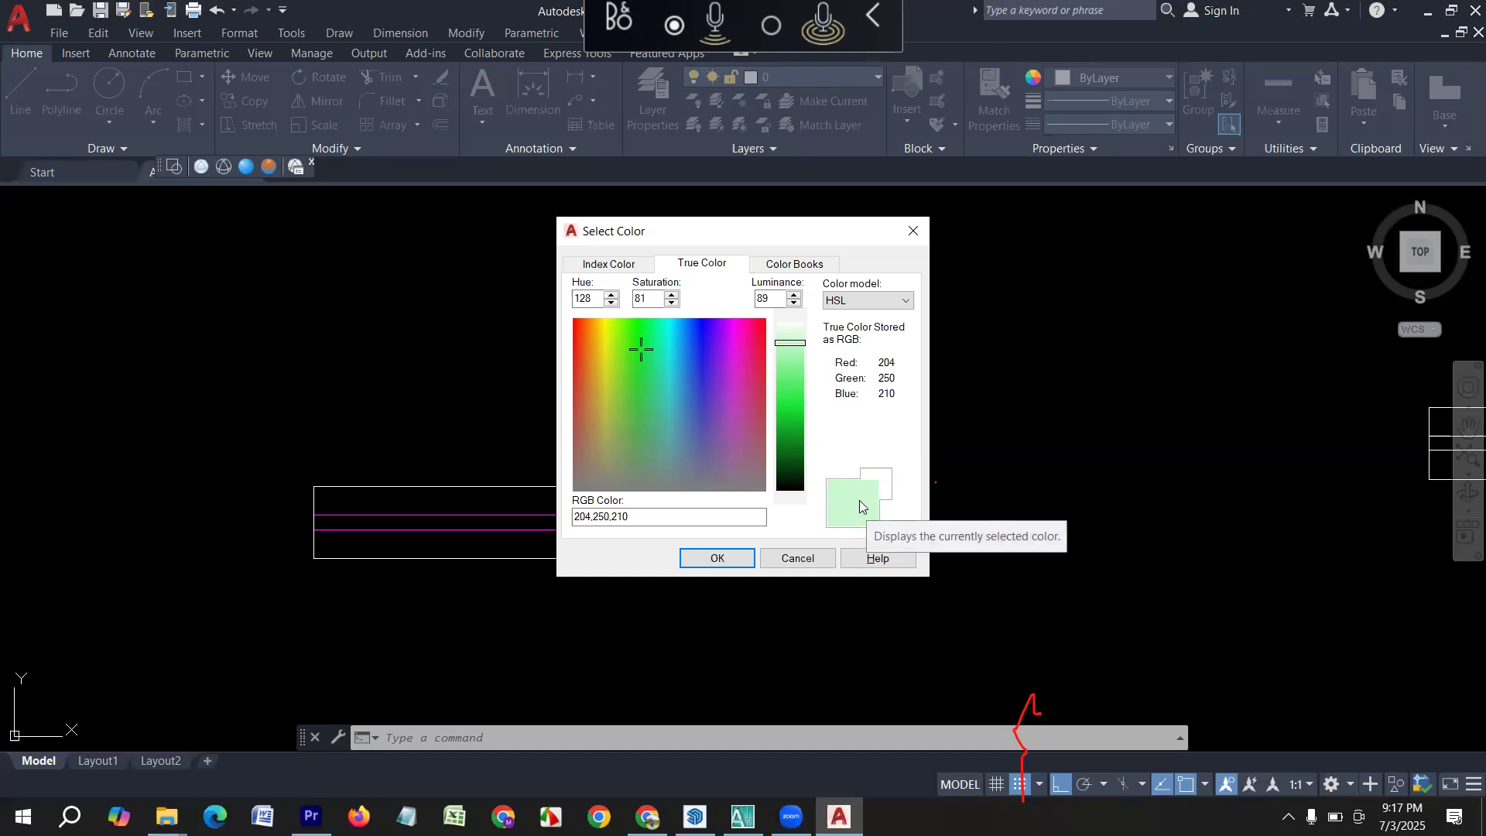
click(636, 348)
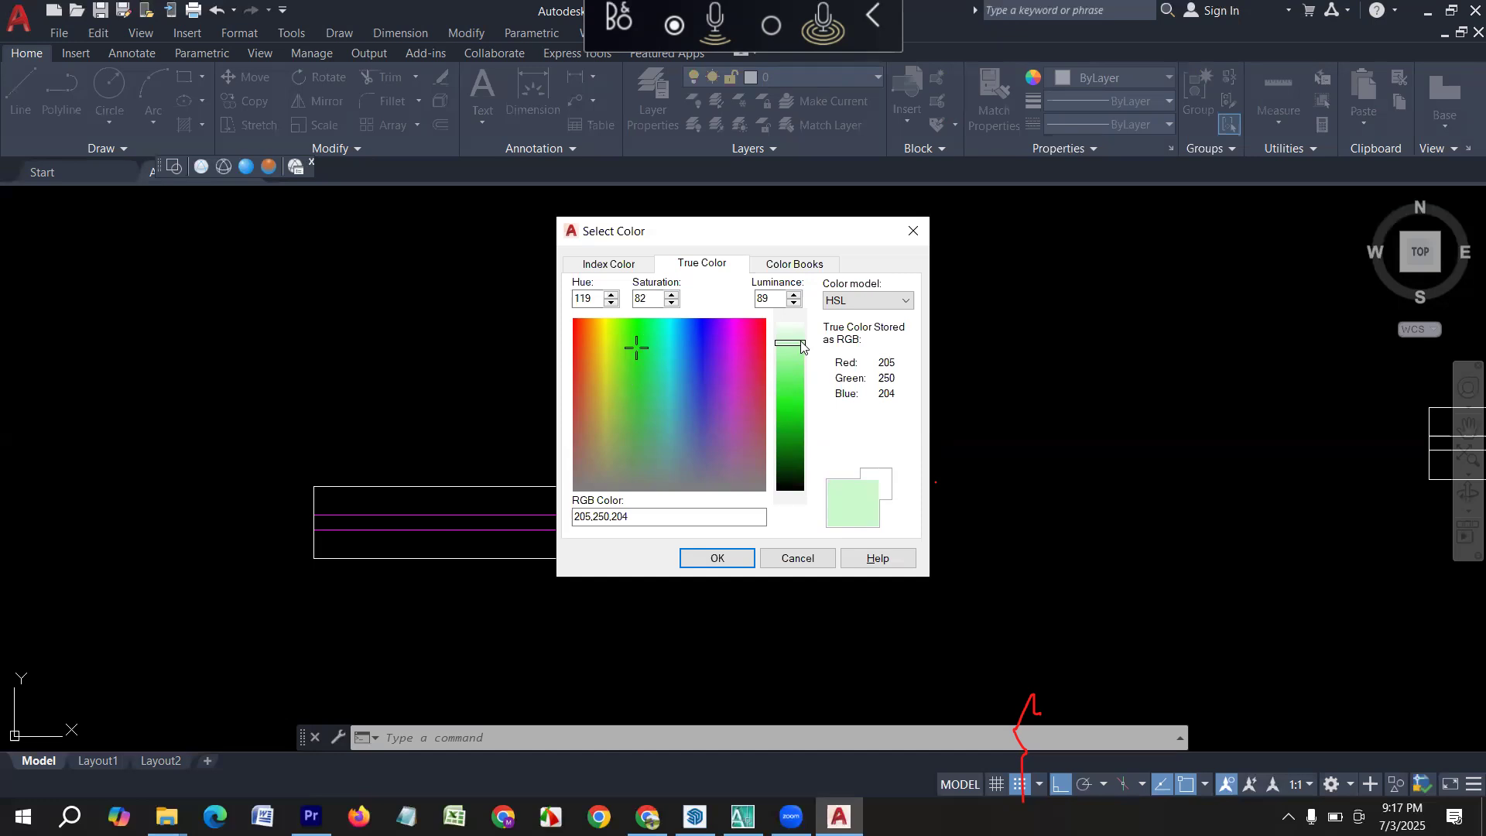
click(793, 391)
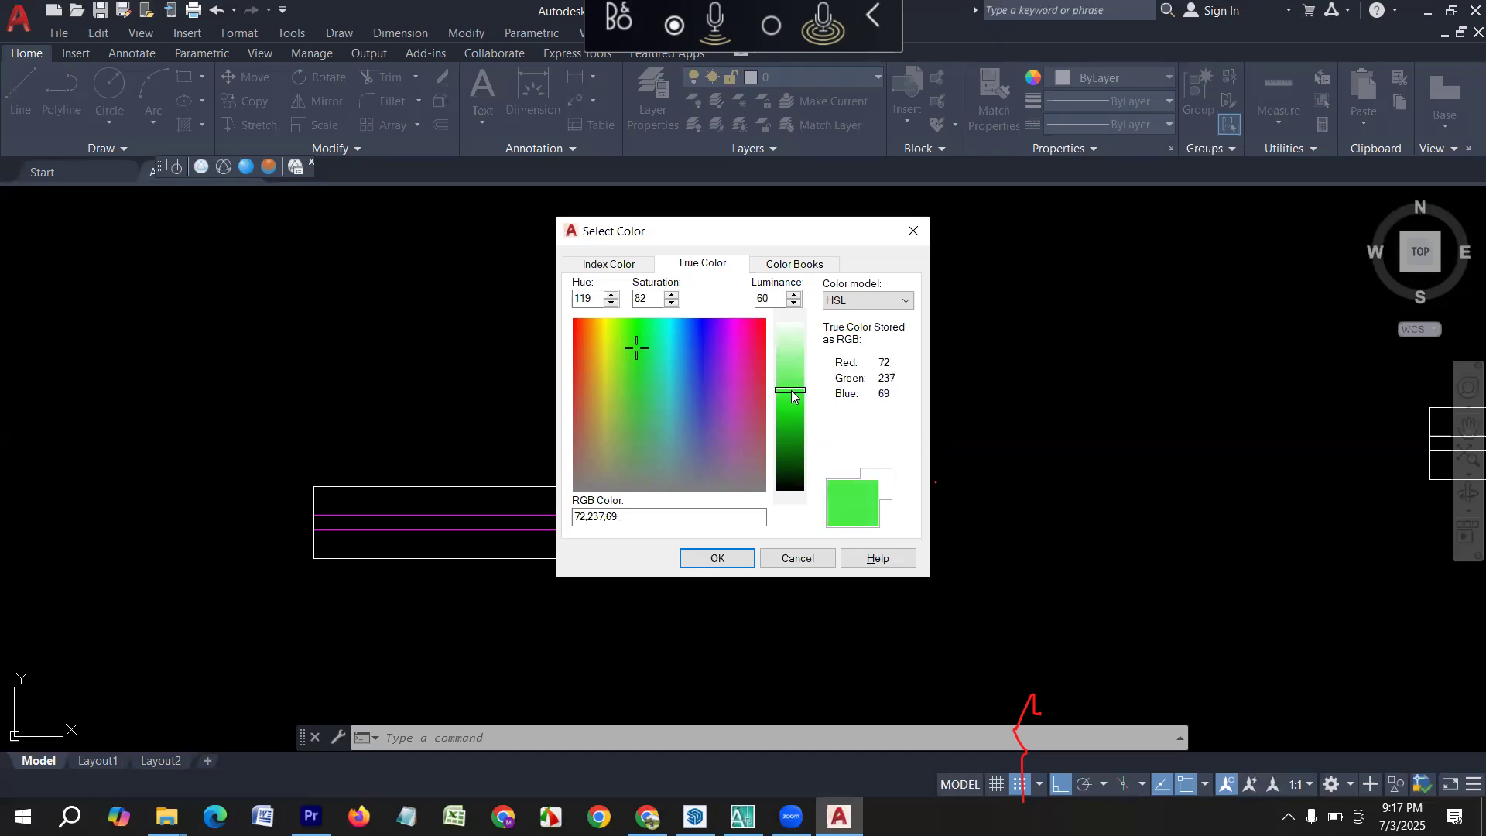
mouse_move(794, 395)
mouse_down()
mouse_move(795, 424)
mouse_move(795, 384)
mouse_move(795, 408)
mouse_up()
click(716, 558)
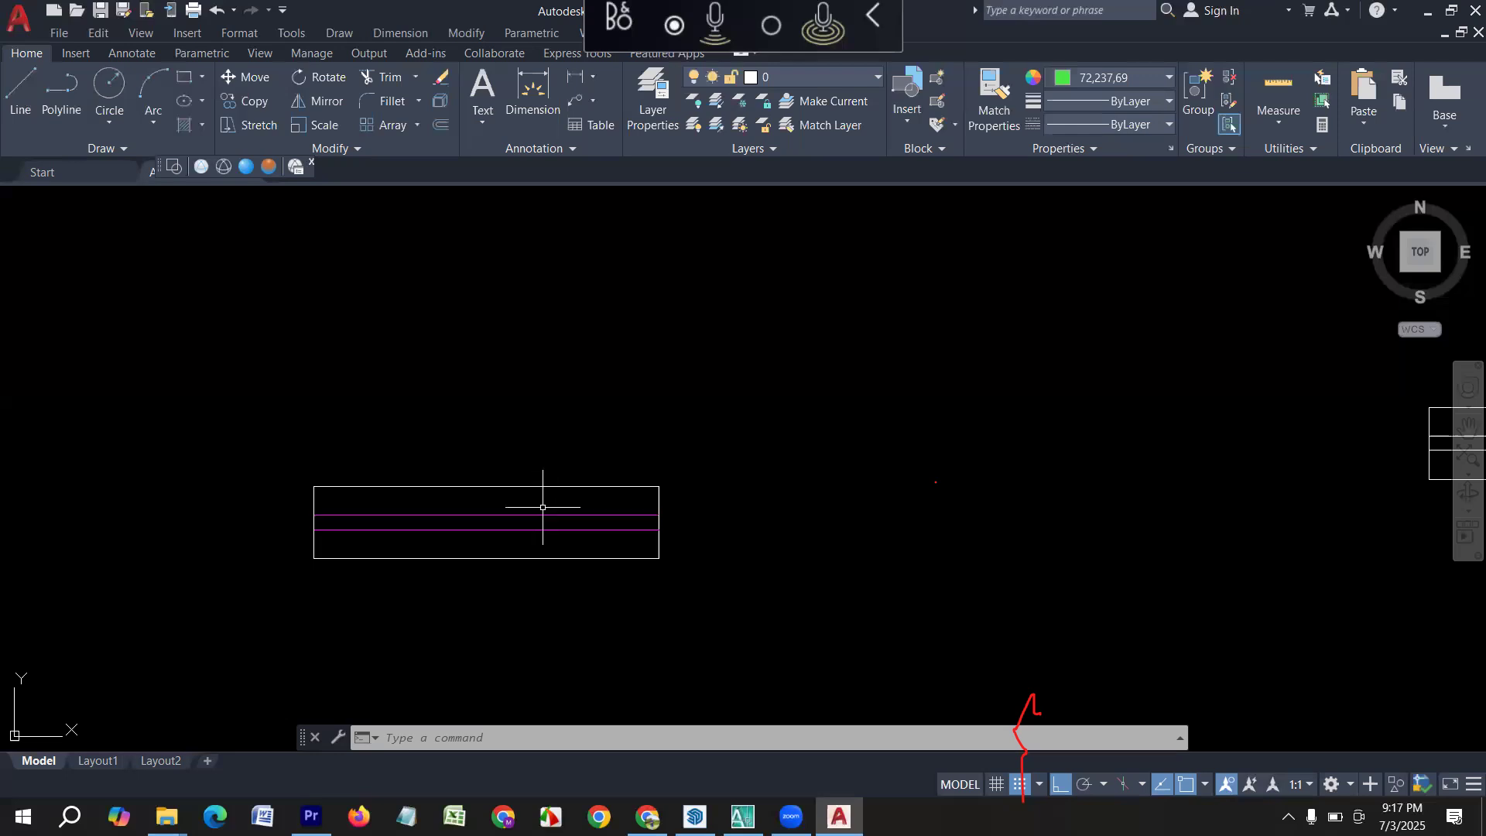
click(541, 514)
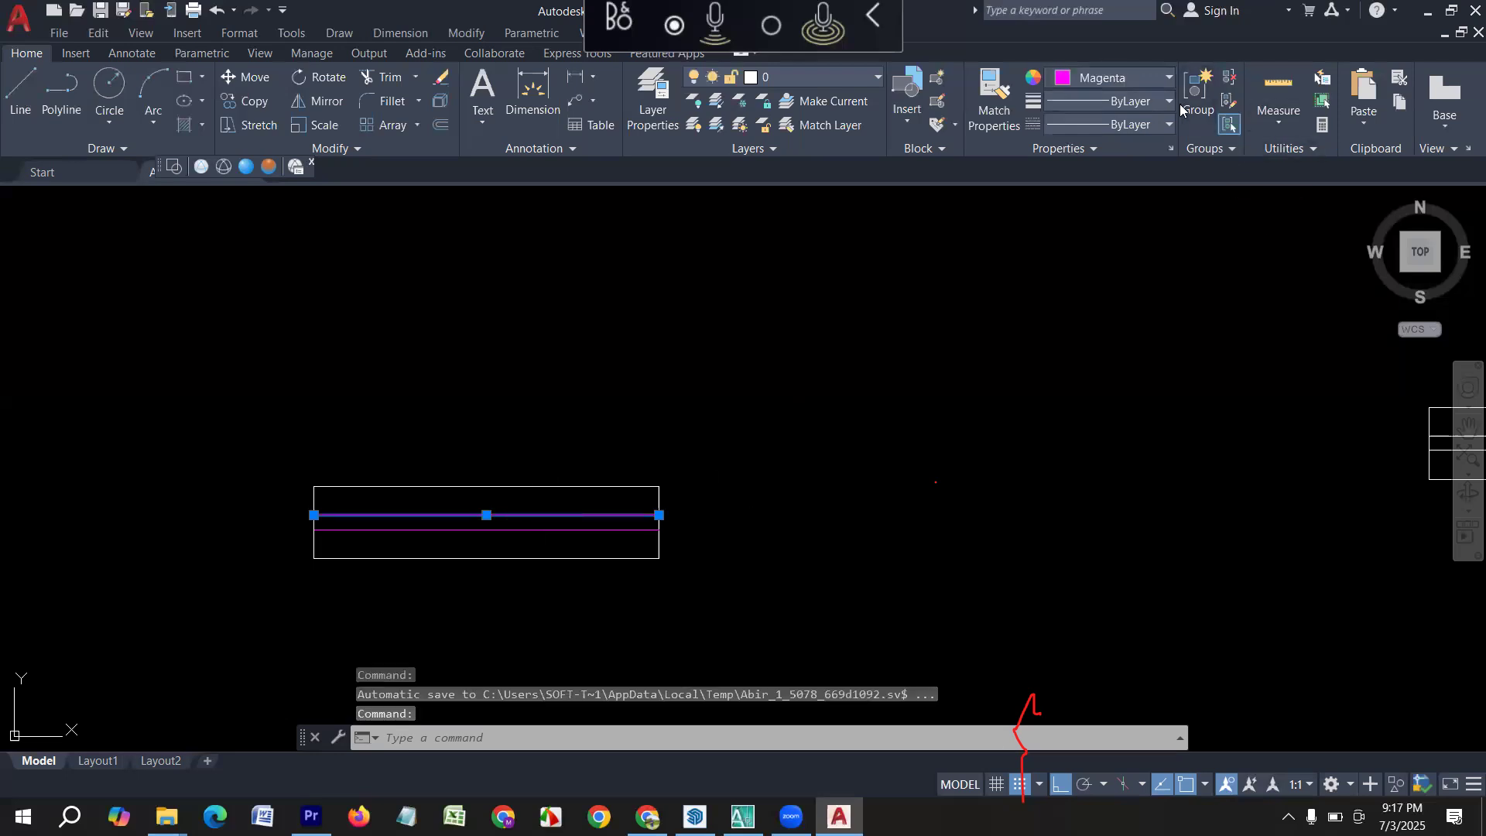
click(1167, 77)
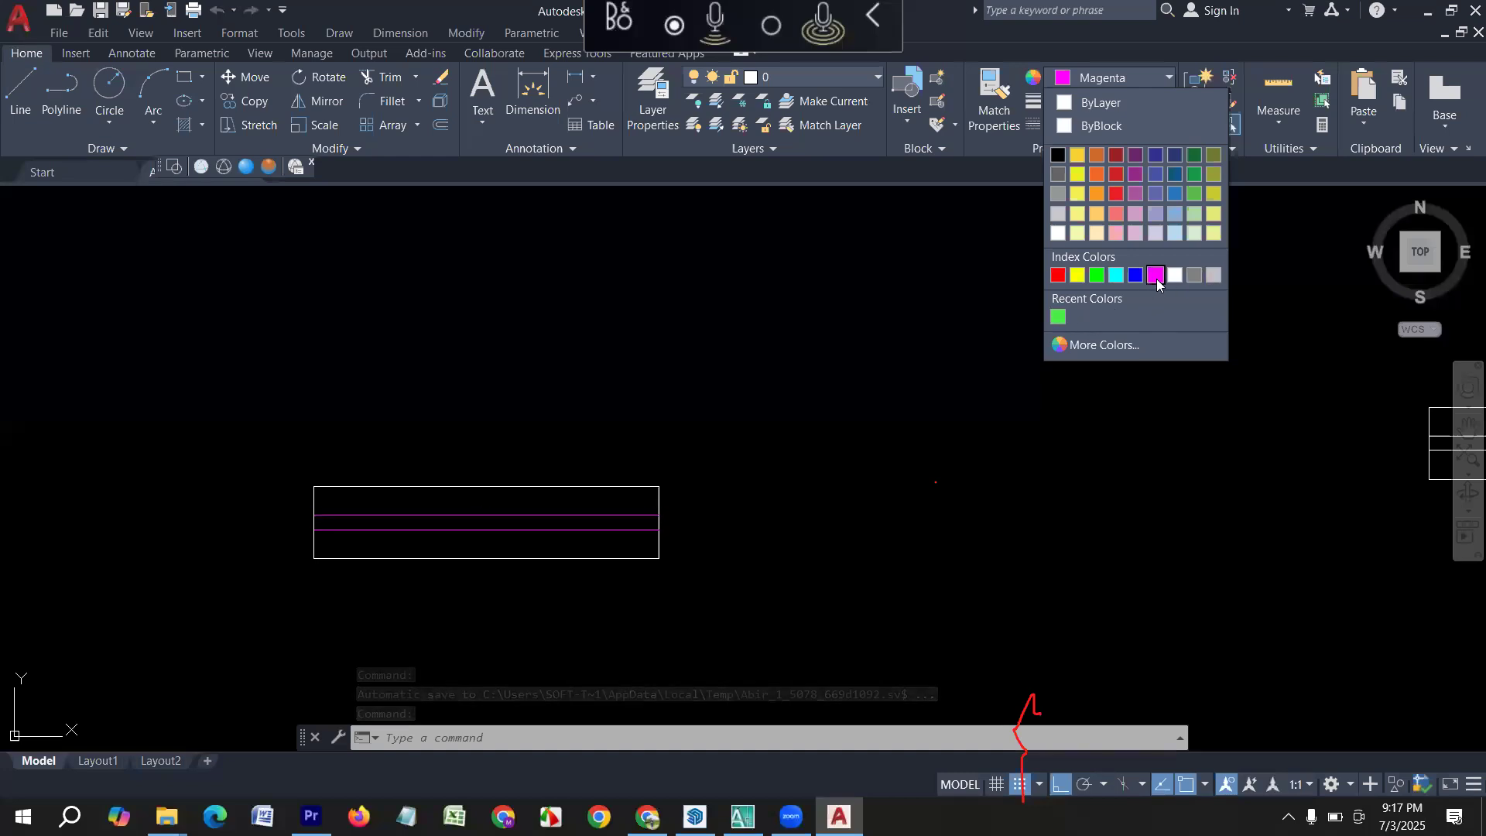
click(711, 415)
key(Escape)
Change the colour of both inner lines in the 2' window symbol to the recent colour 72,237,69.
click(547, 544)
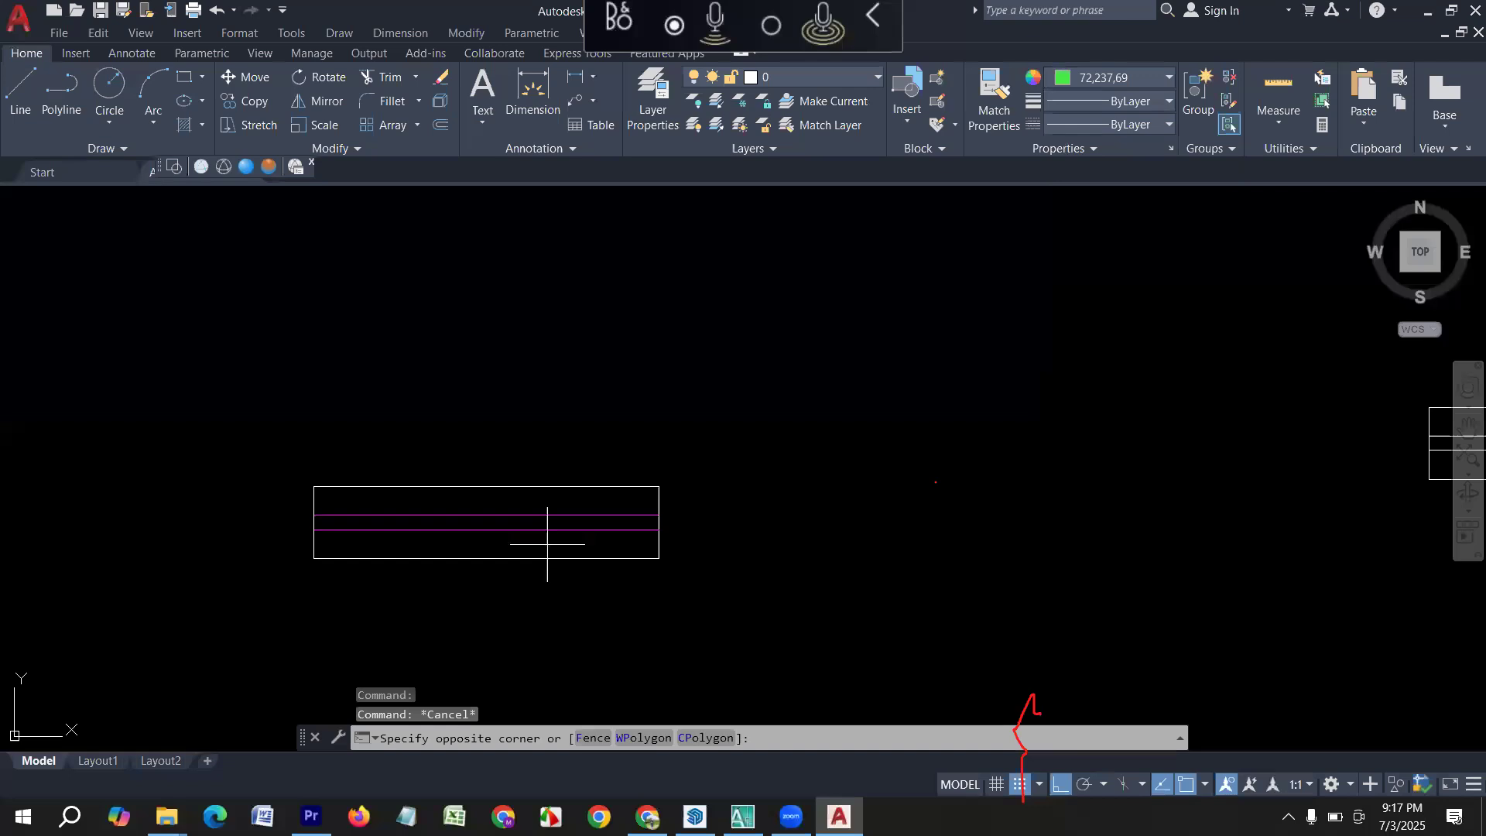
click(517, 504)
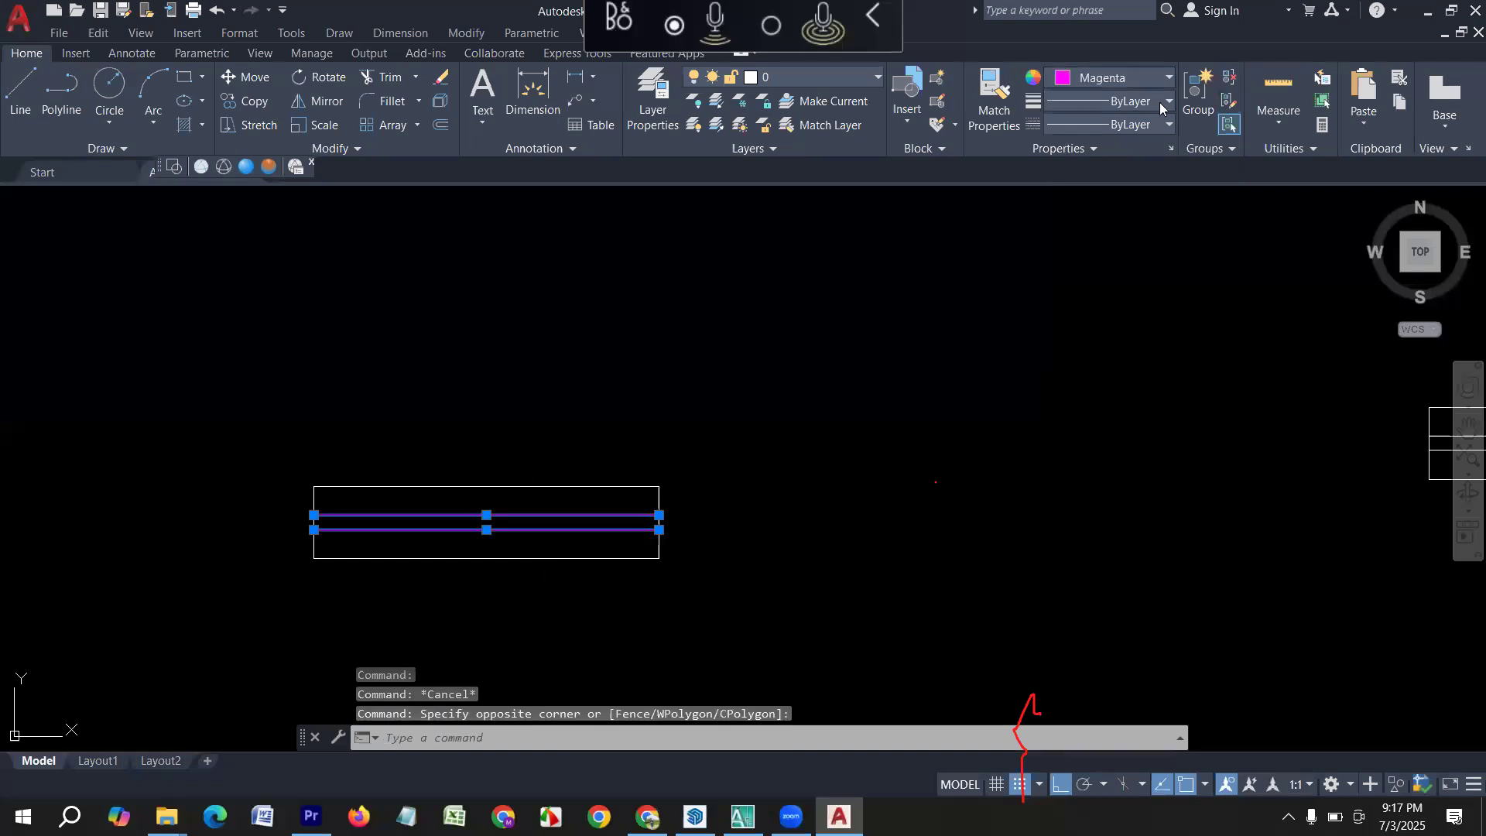
click(1166, 78)
click(1058, 316)
key(Escape)
Change the colour of both inner lines in the 2' window symbol to a dark blue true colour with hue 231 and saturation 91.
click(451, 533)
click(430, 512)
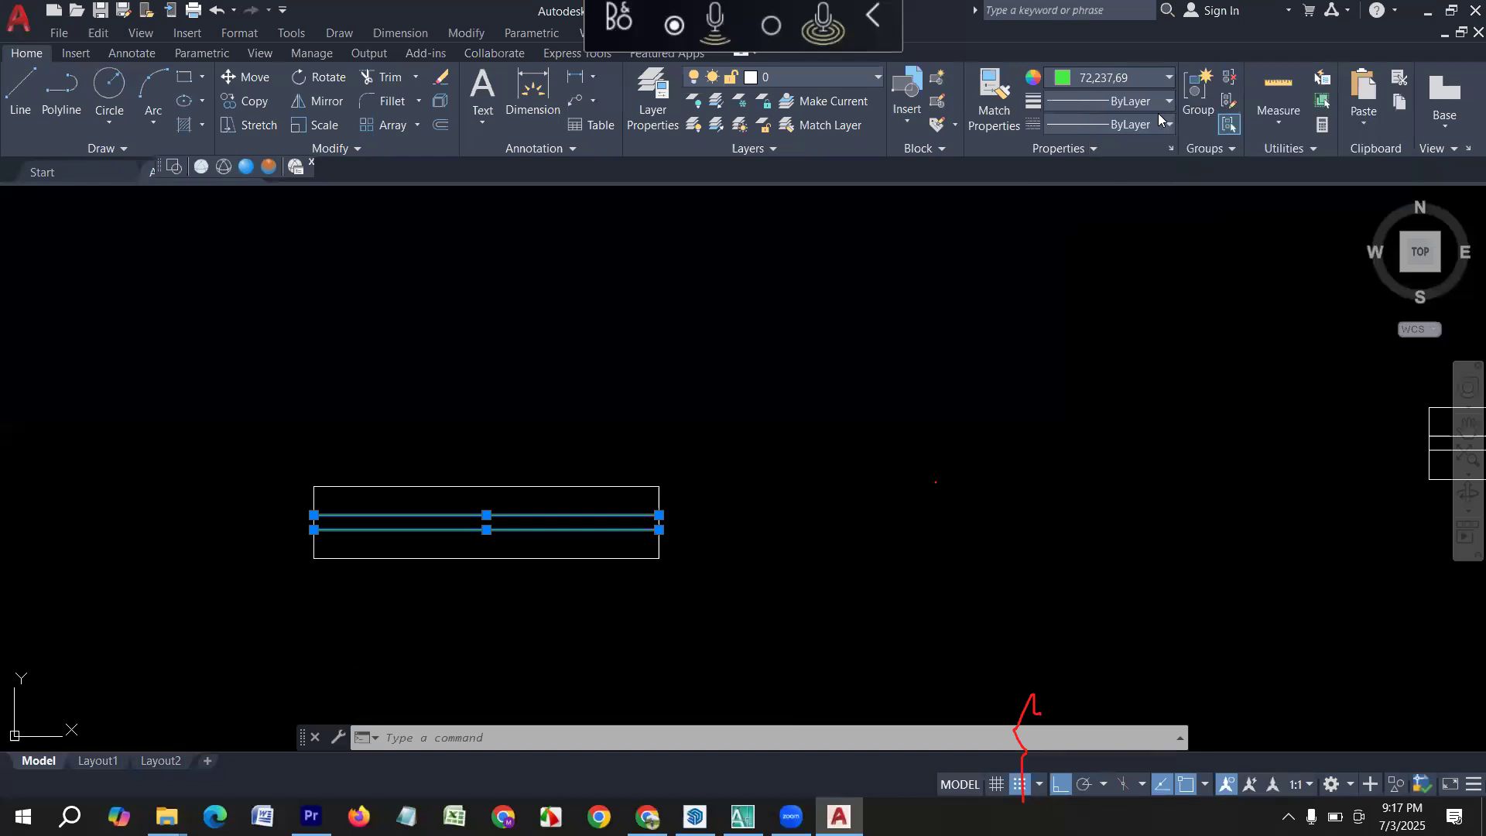
click(1157, 114)
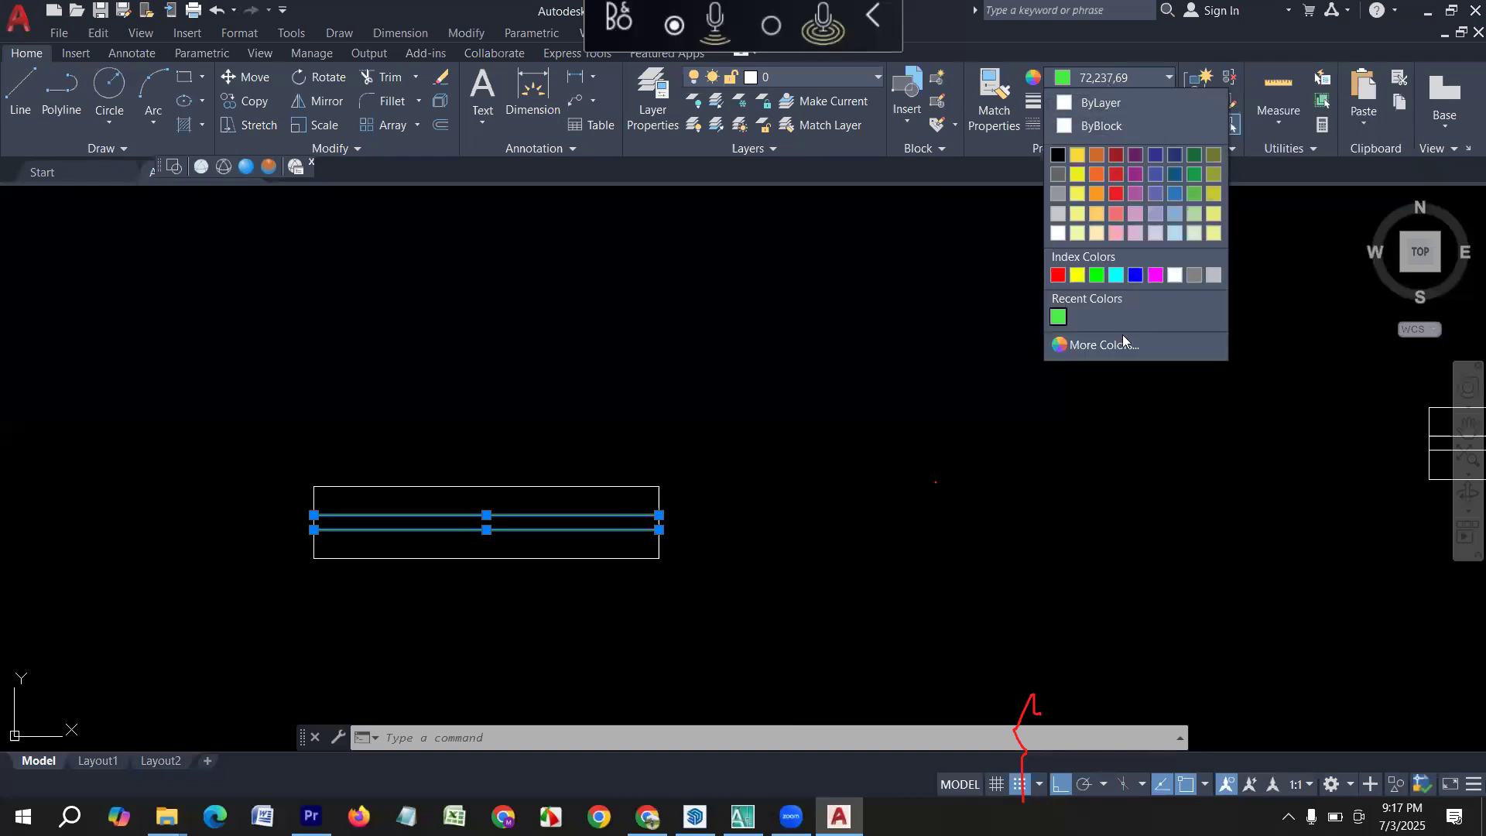
click(1176, 344)
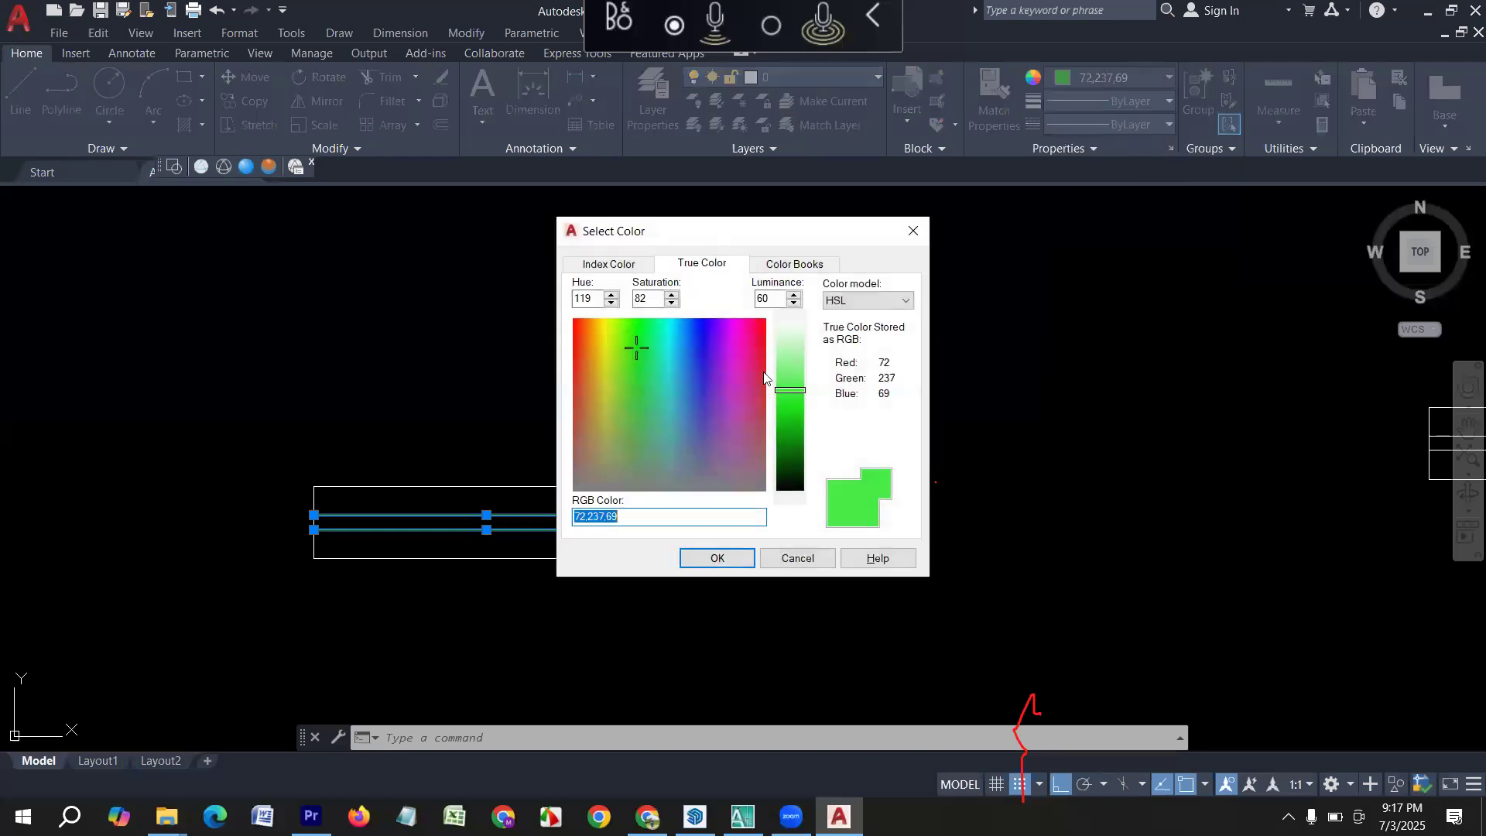
click(690, 338)
click(685, 346)
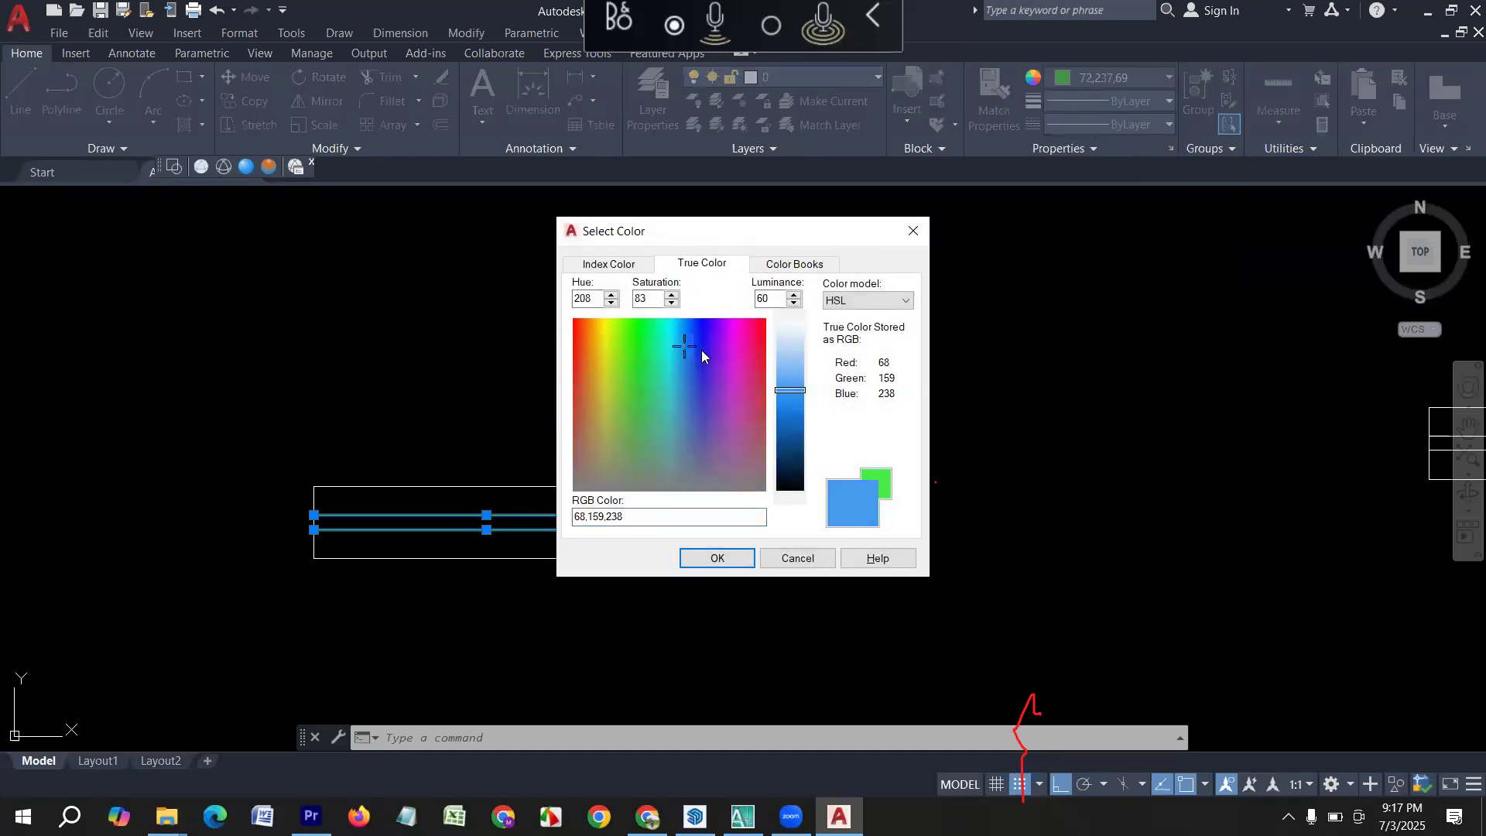
click(691, 342)
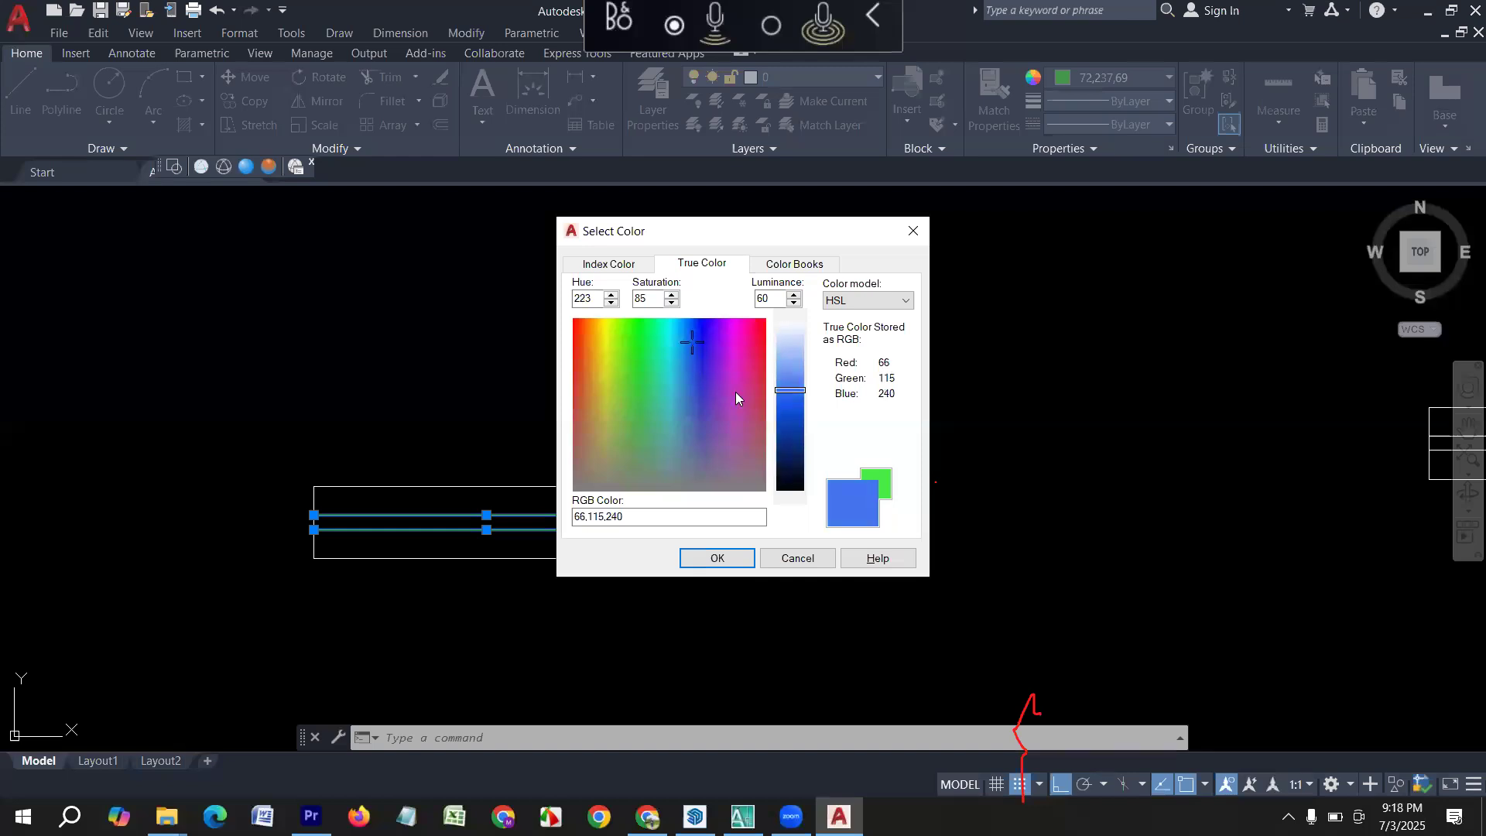
click(696, 331)
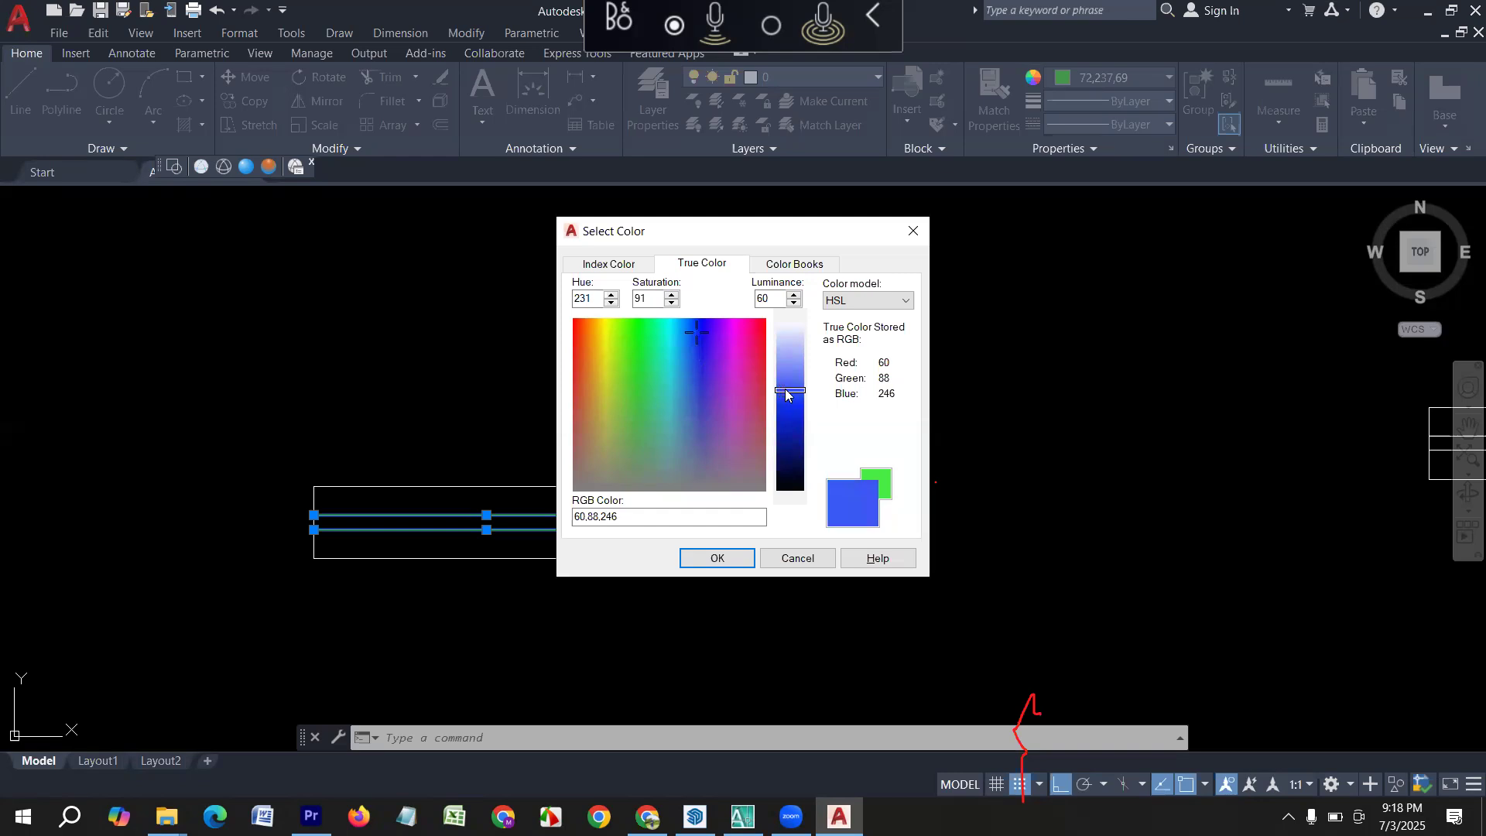
mouse_move(785, 395)
mouse_down()
mouse_move(790, 430)
mouse_move(790, 410)
mouse_up()
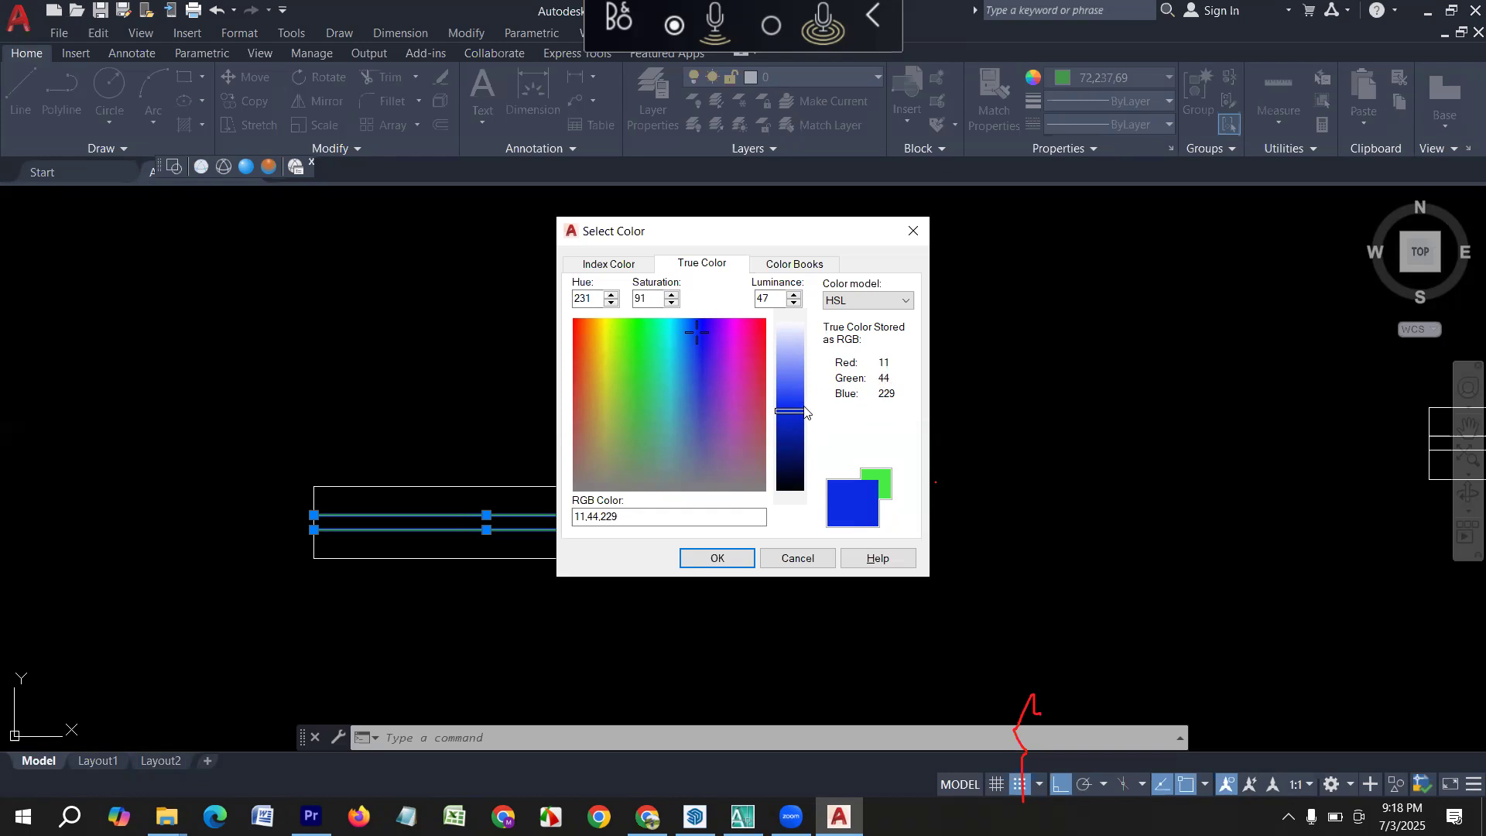
drag(793, 417, 796, 439)
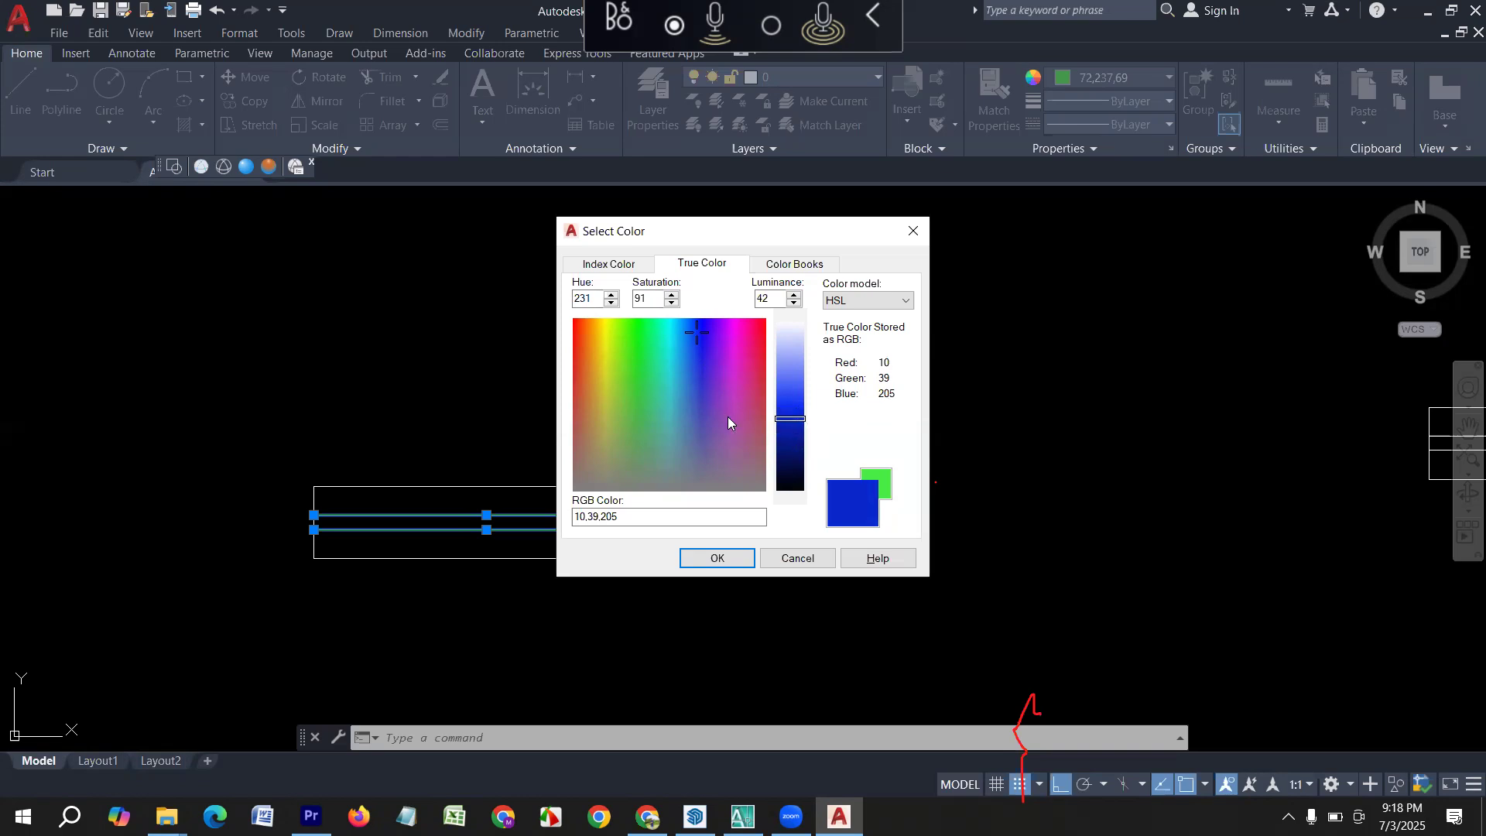
click(713, 558)
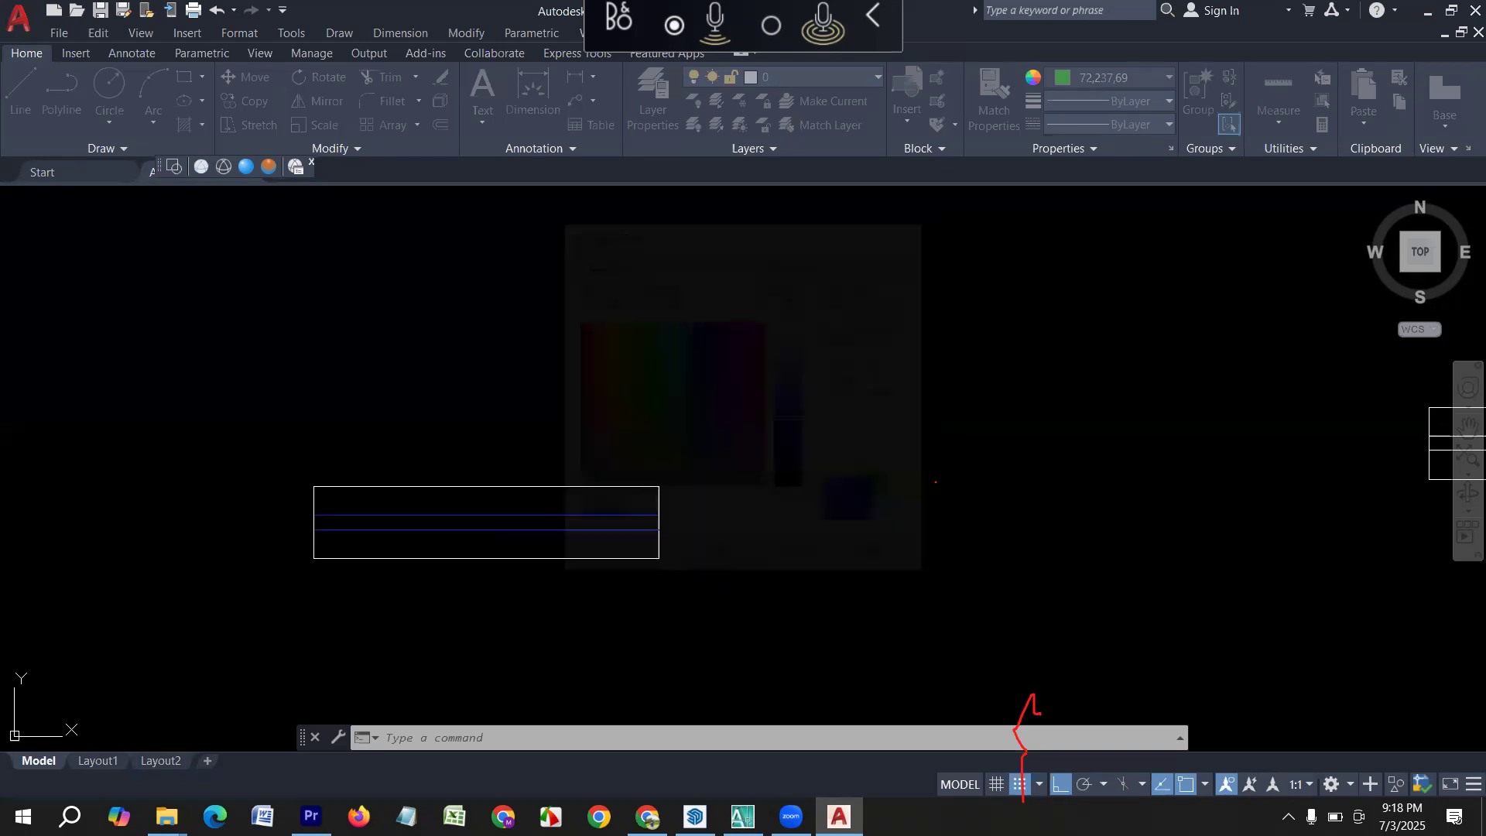
key(Escape)
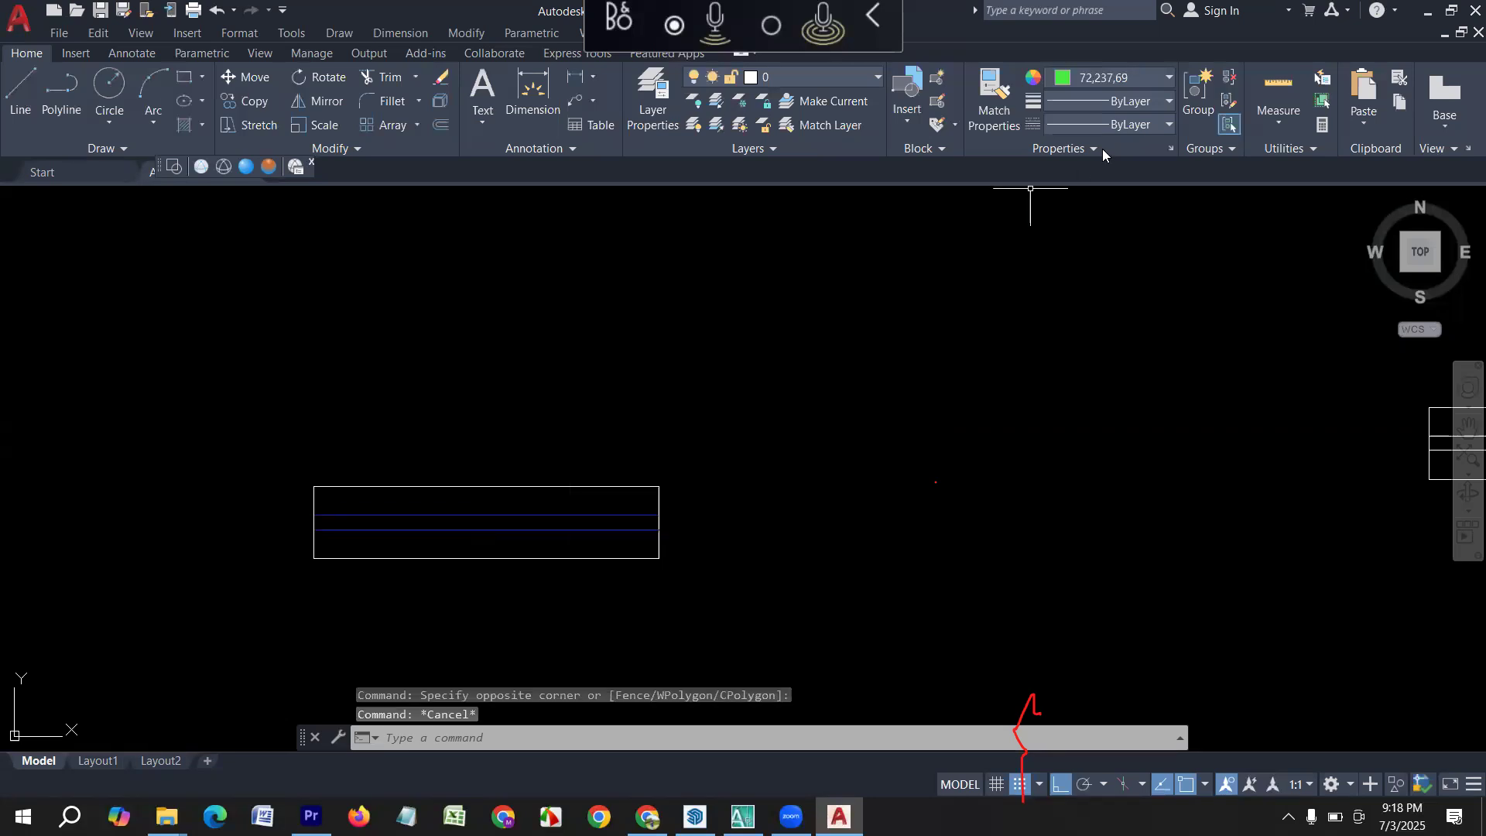
Set the current object colour to DIC 336 from the DIC COLOR GUIDE(R) colour book.
click(1114, 78)
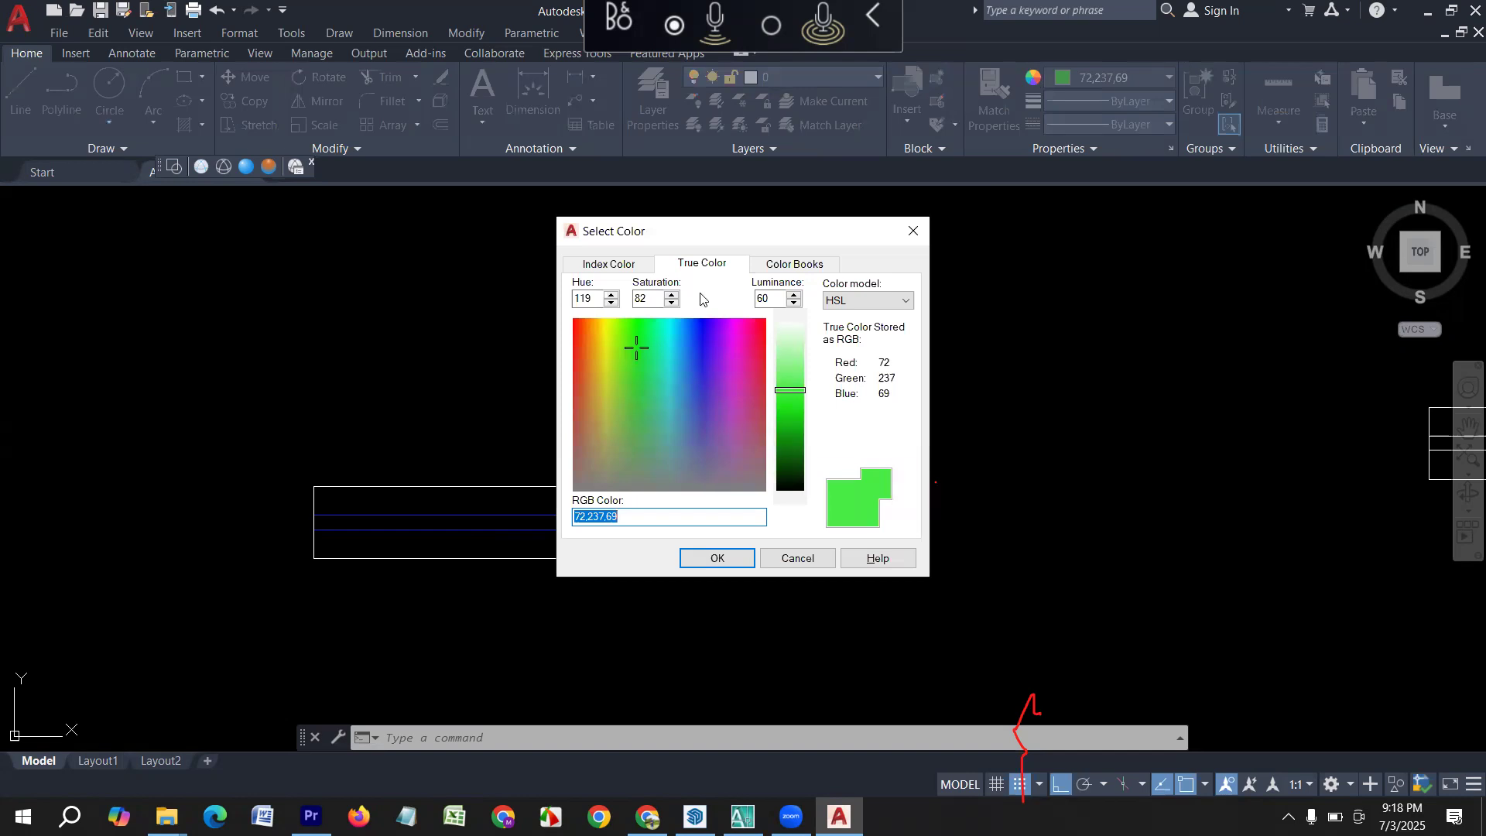
click(785, 271)
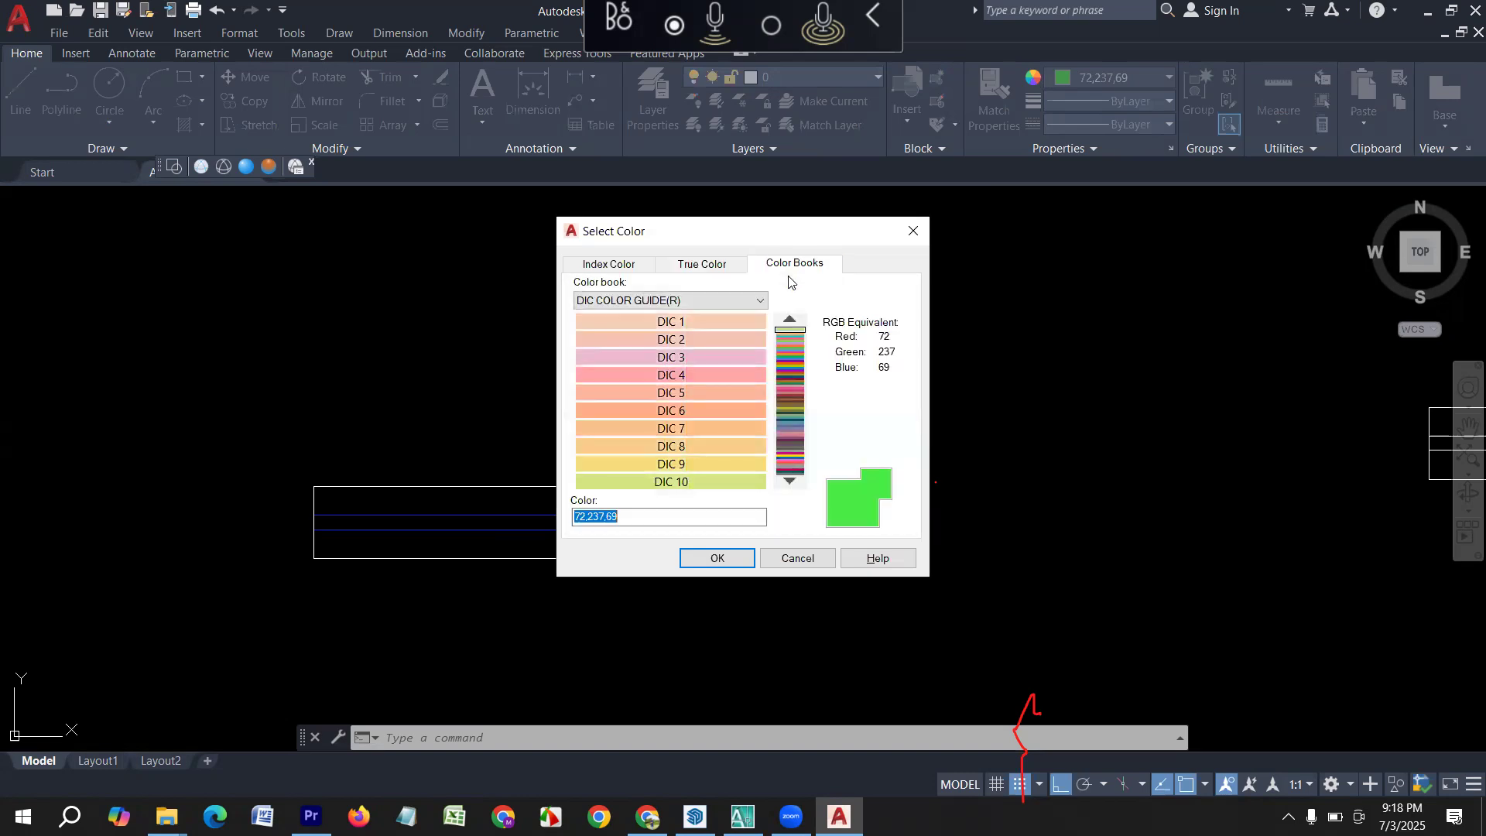
click(790, 397)
click(737, 378)
click(717, 447)
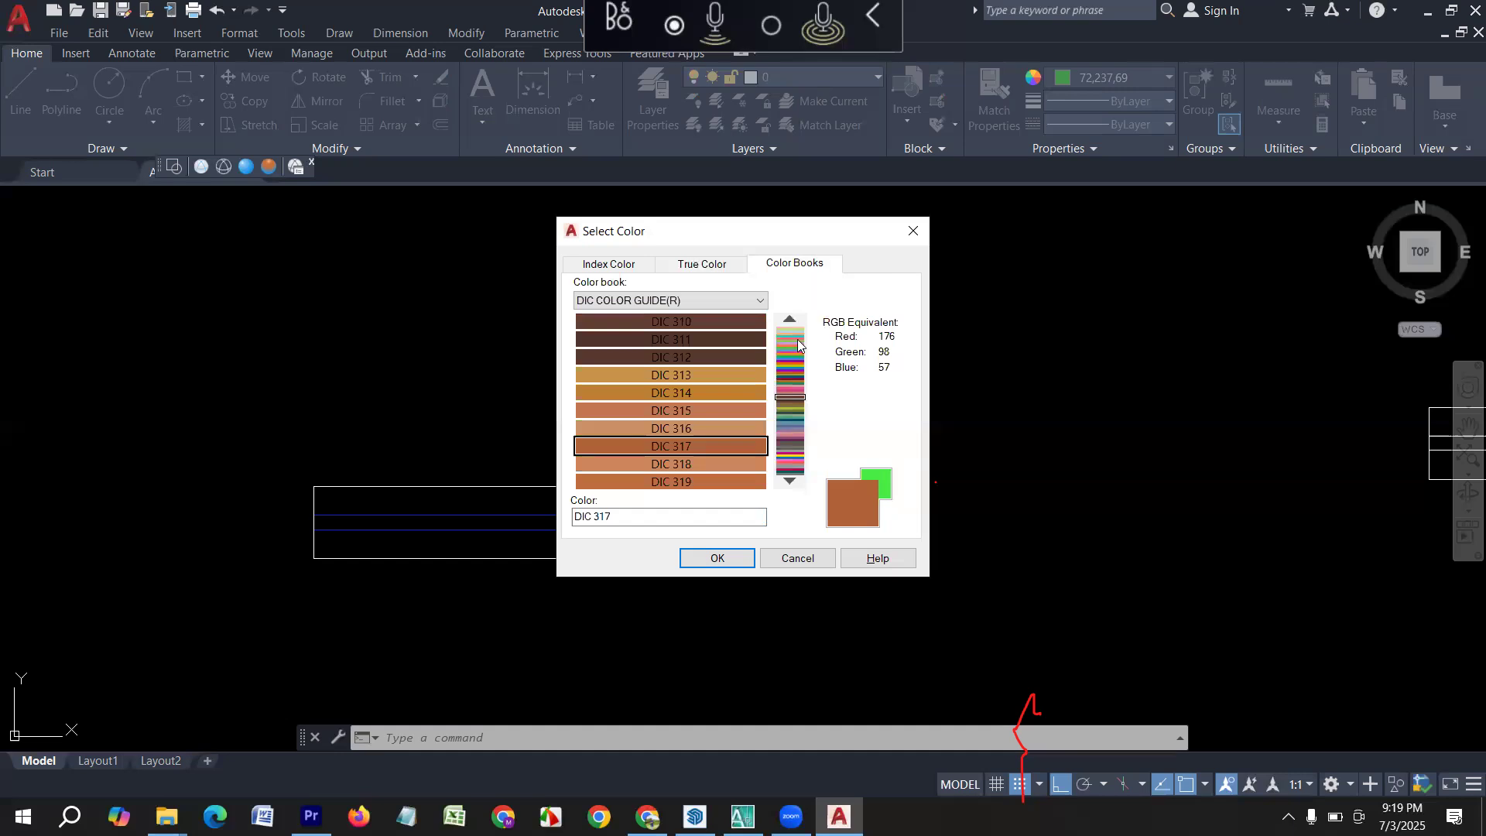
drag(799, 410, 785, 340)
click(795, 401)
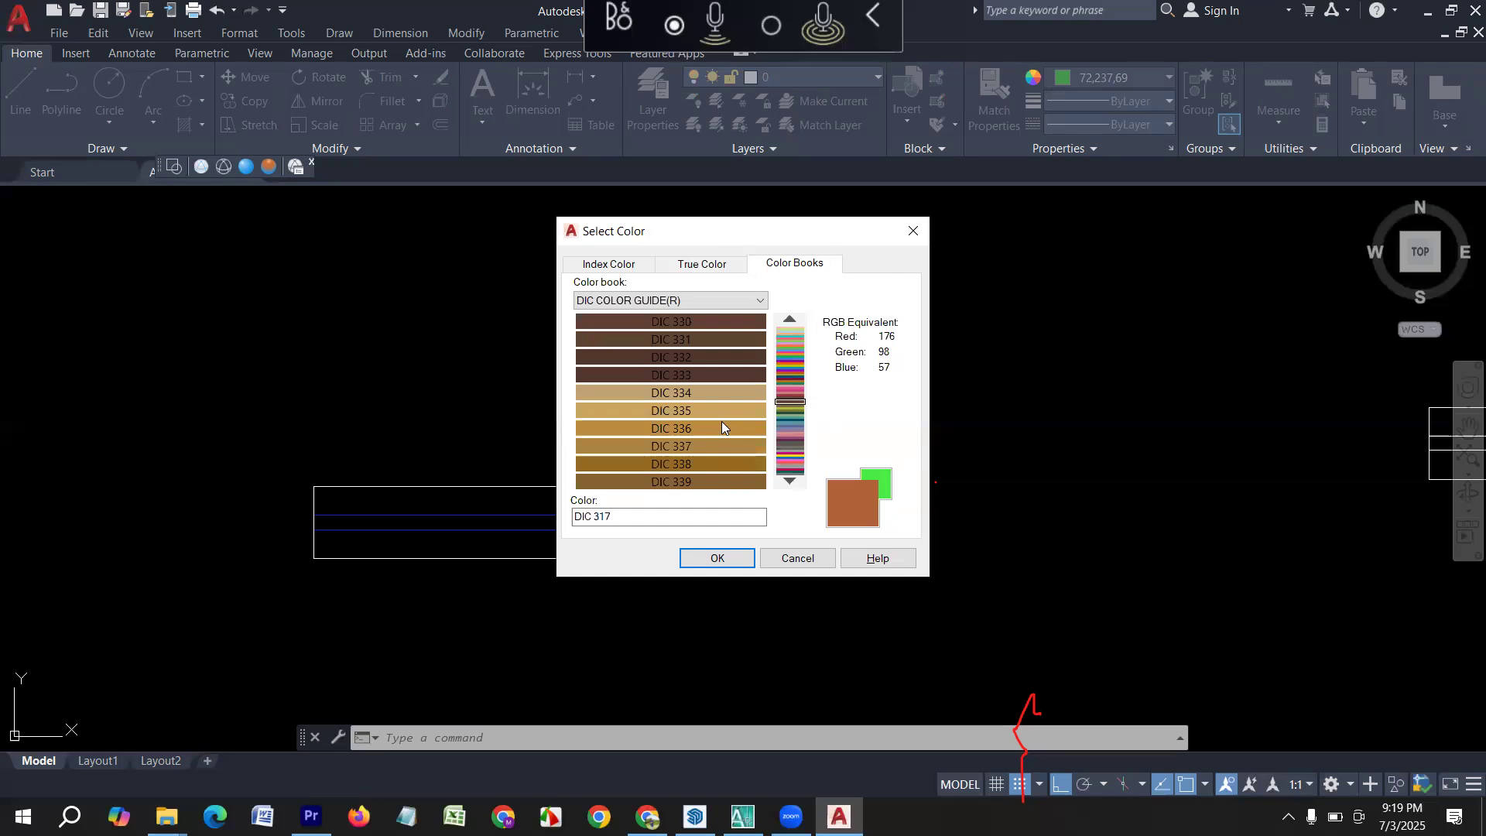
click(721, 426)
click(716, 558)
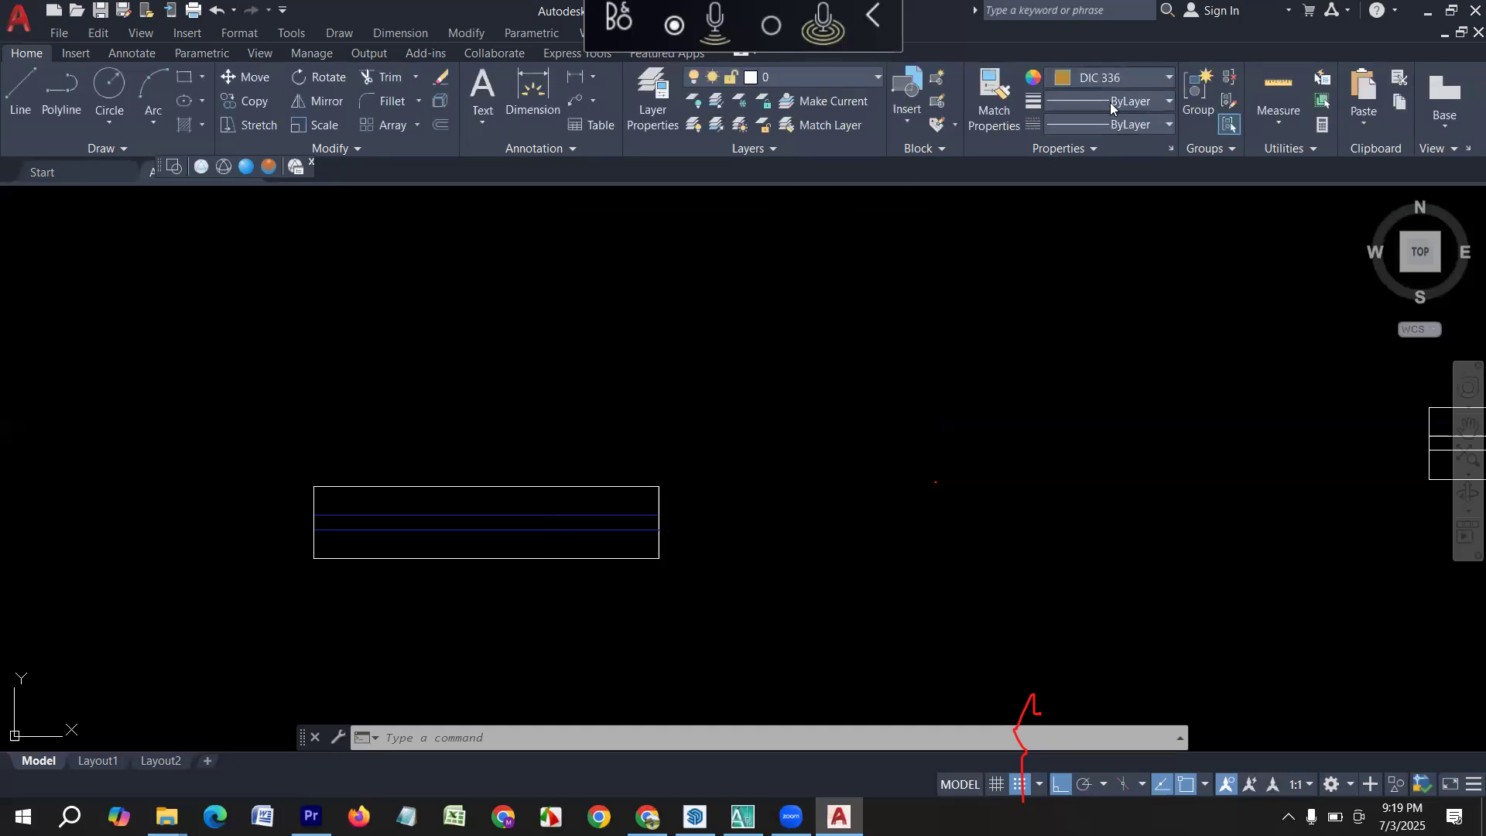
click(1114, 79)
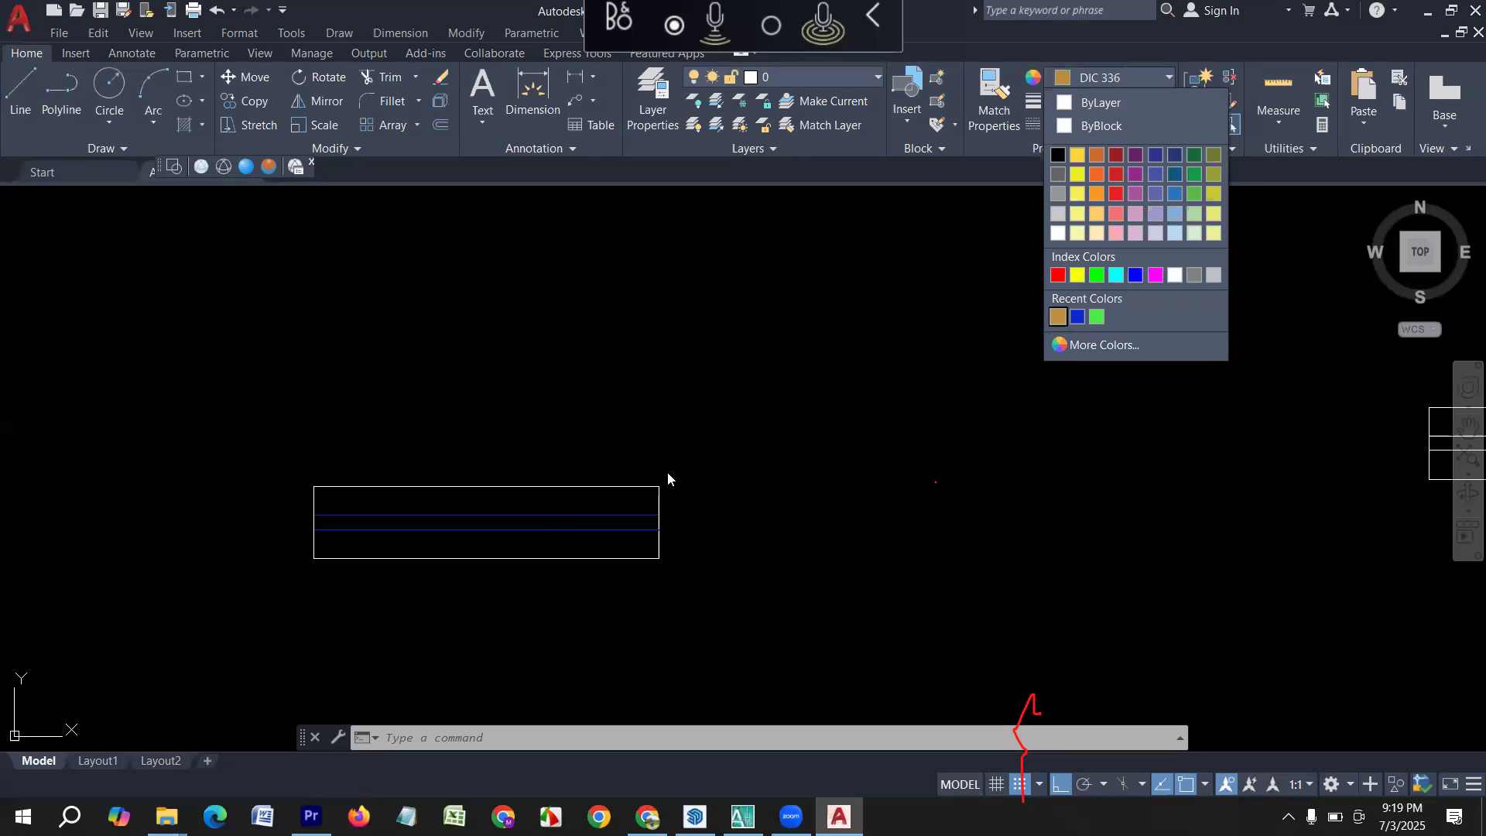
key(Escape)
Match the properties of the 3' window's magenta inner line onto both inner lines of the 2' window symbol.
scroll(596, 503, down, 4)
middle_drag(697, 529, 354, 576)
scroll(578, 541, up, 3)
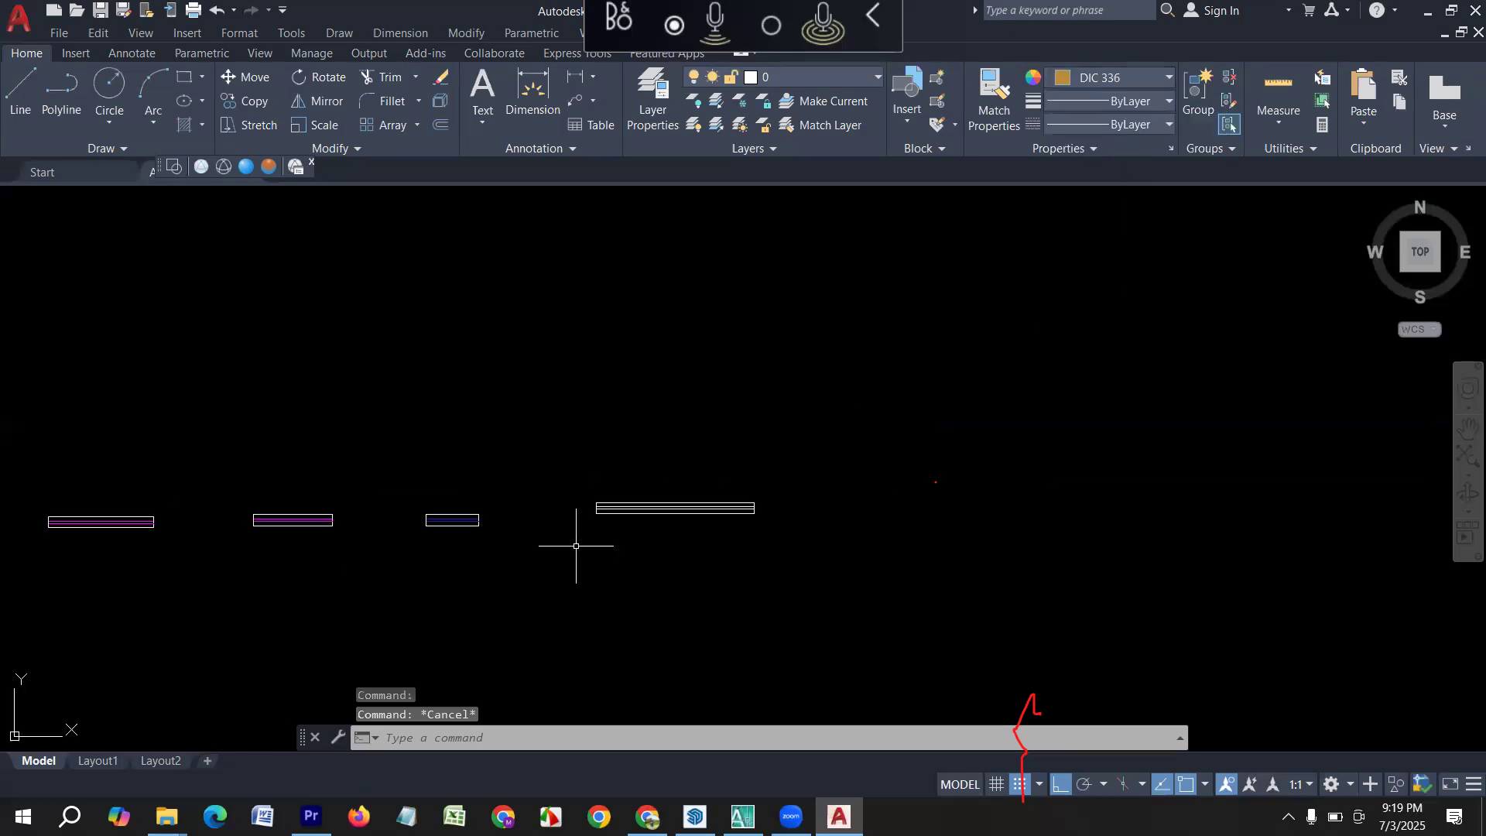
text(ma)
key(Return)
scroll(232, 534, up, 4)
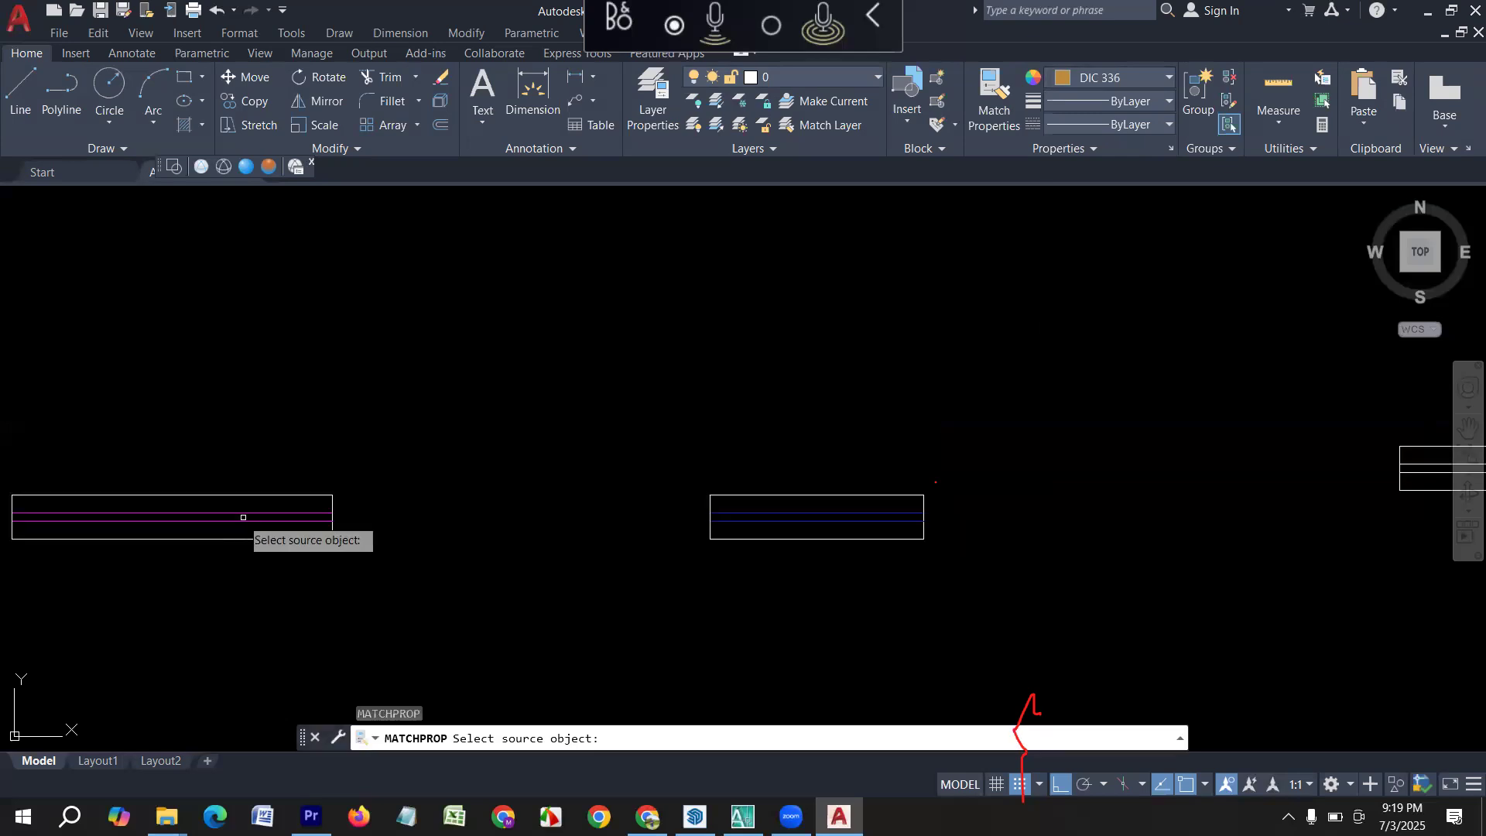
click(240, 520)
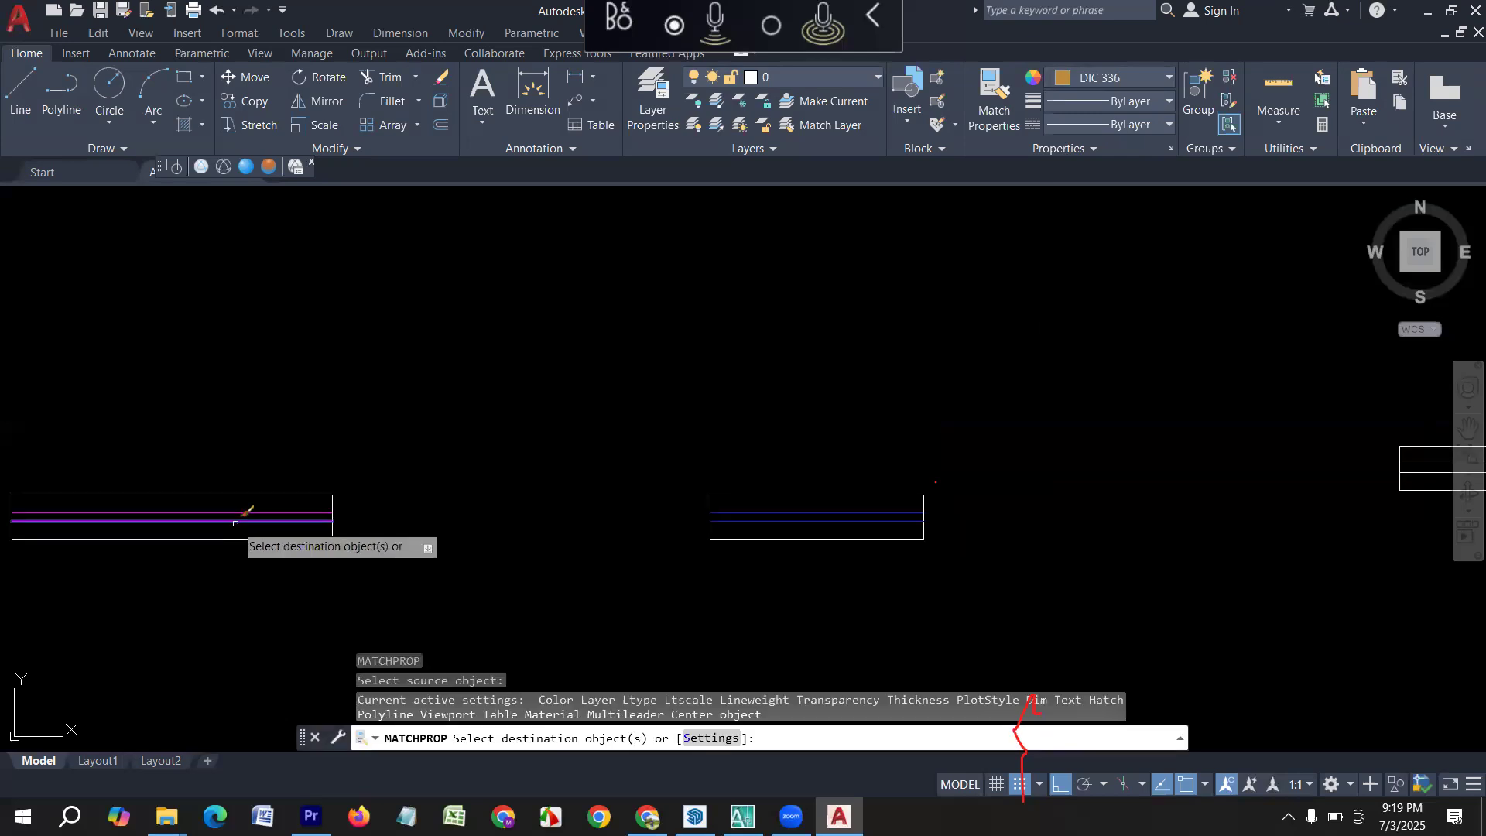
click(757, 521)
click(758, 512)
scroll(291, 542, down, 4)
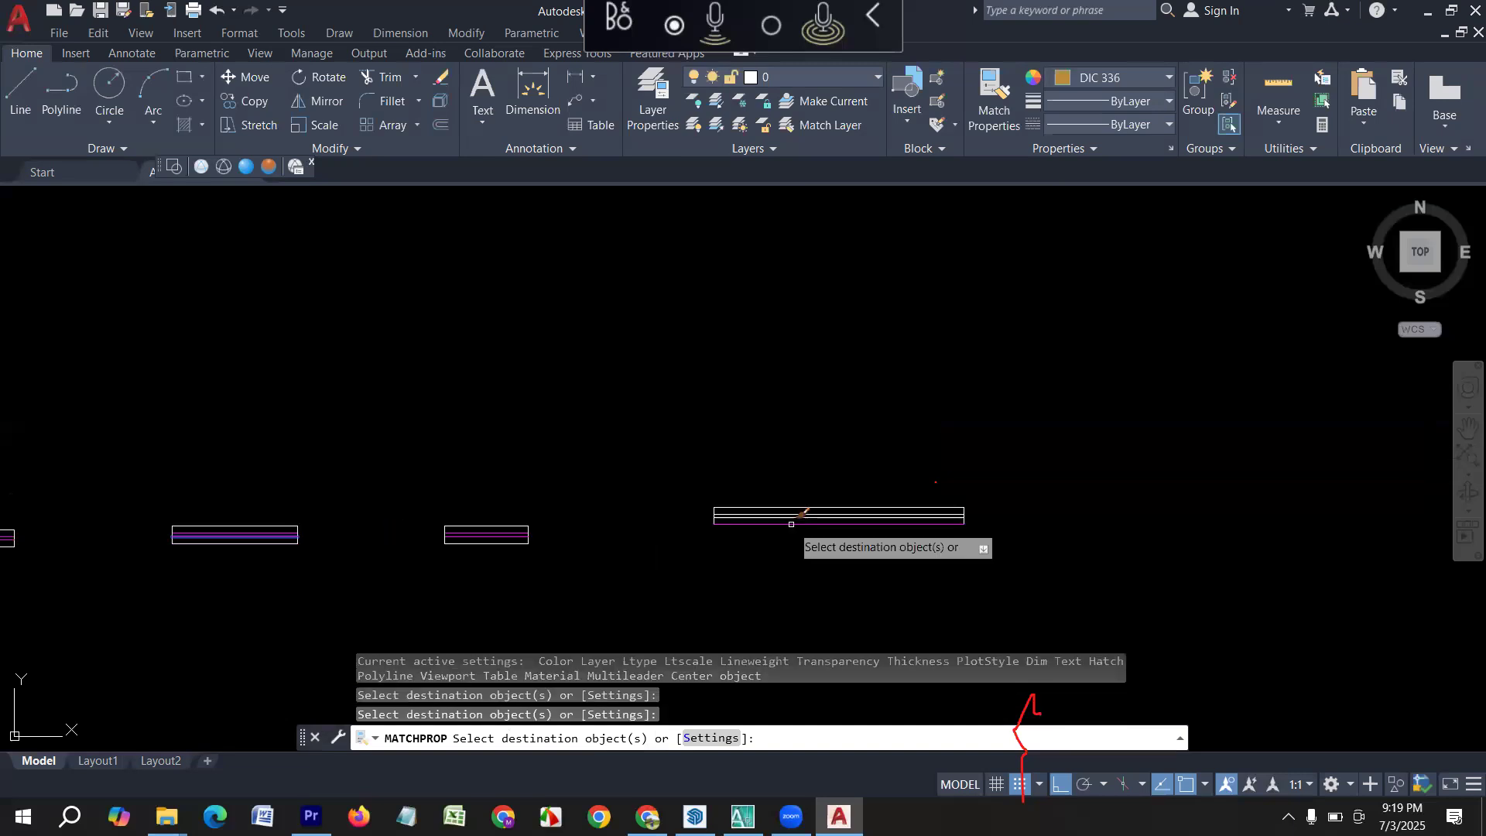
scroll(787, 521, up, 4)
middle_drag(787, 521, 437, 586)
key(Escape)
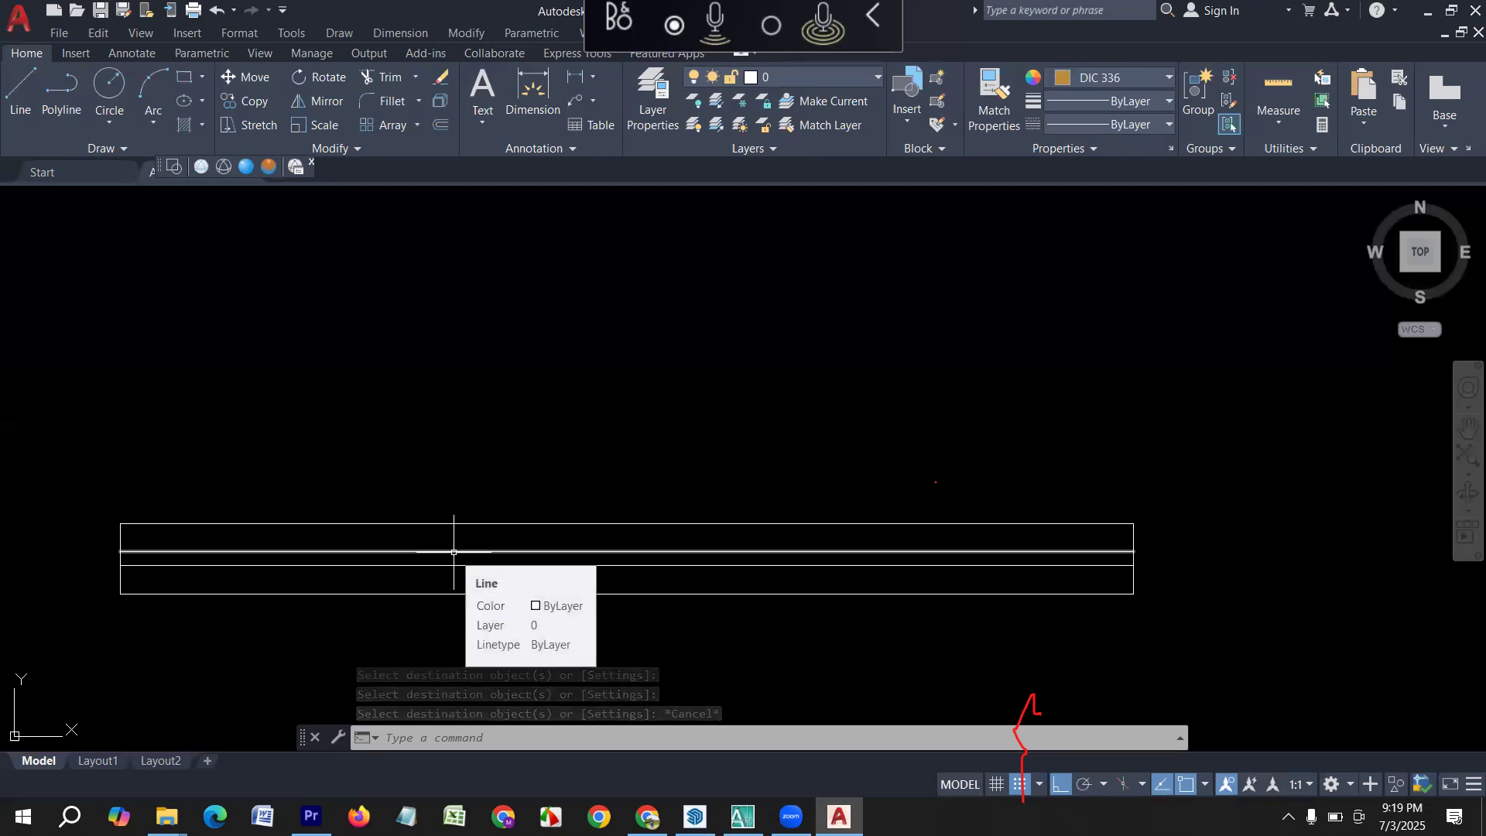
Change the colour of the upper inner line in the 6' window symbol to index colour 164.
click(454, 551)
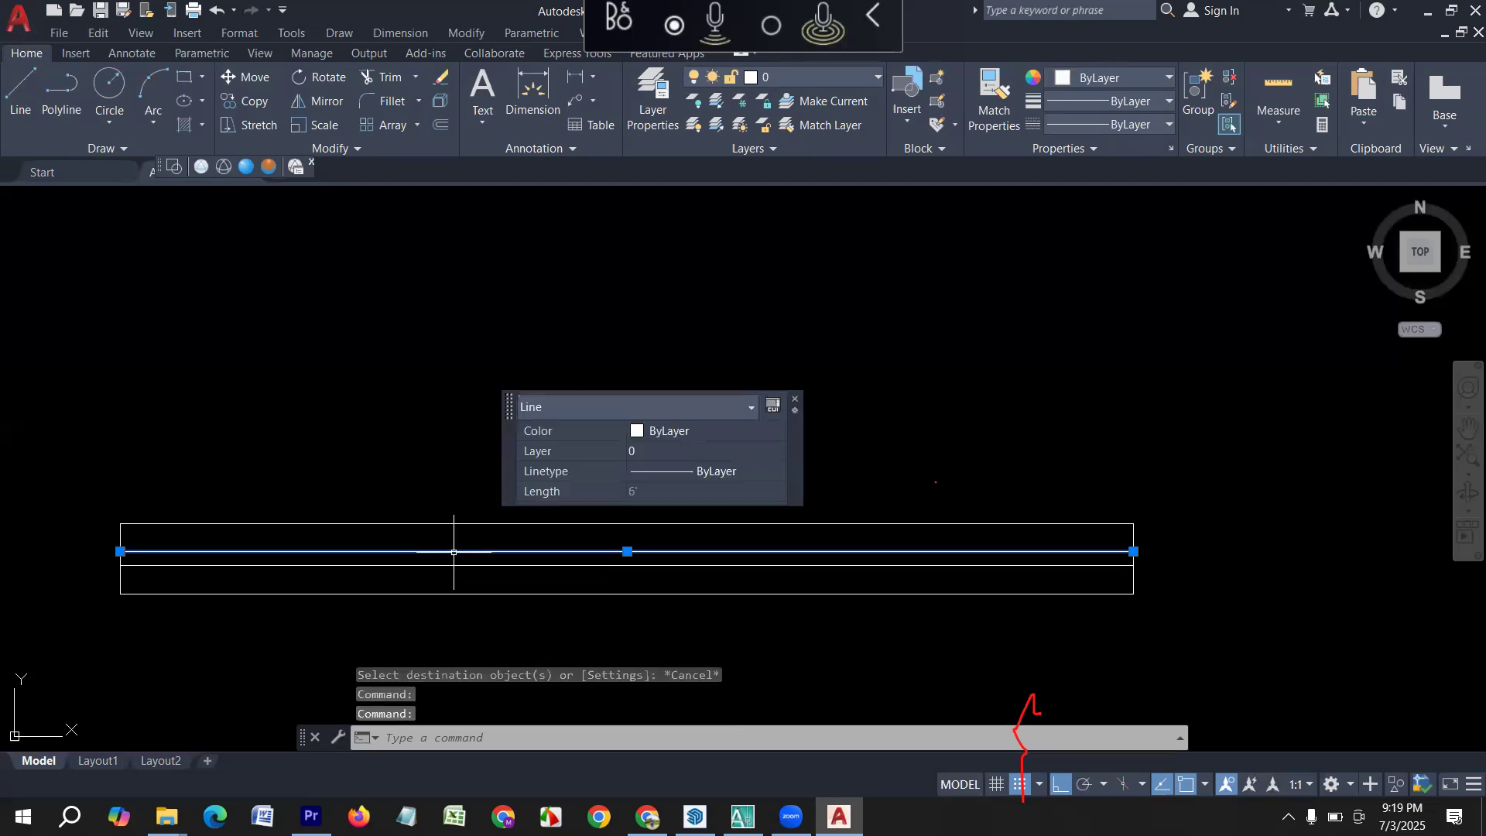
click(695, 431)
click(778, 431)
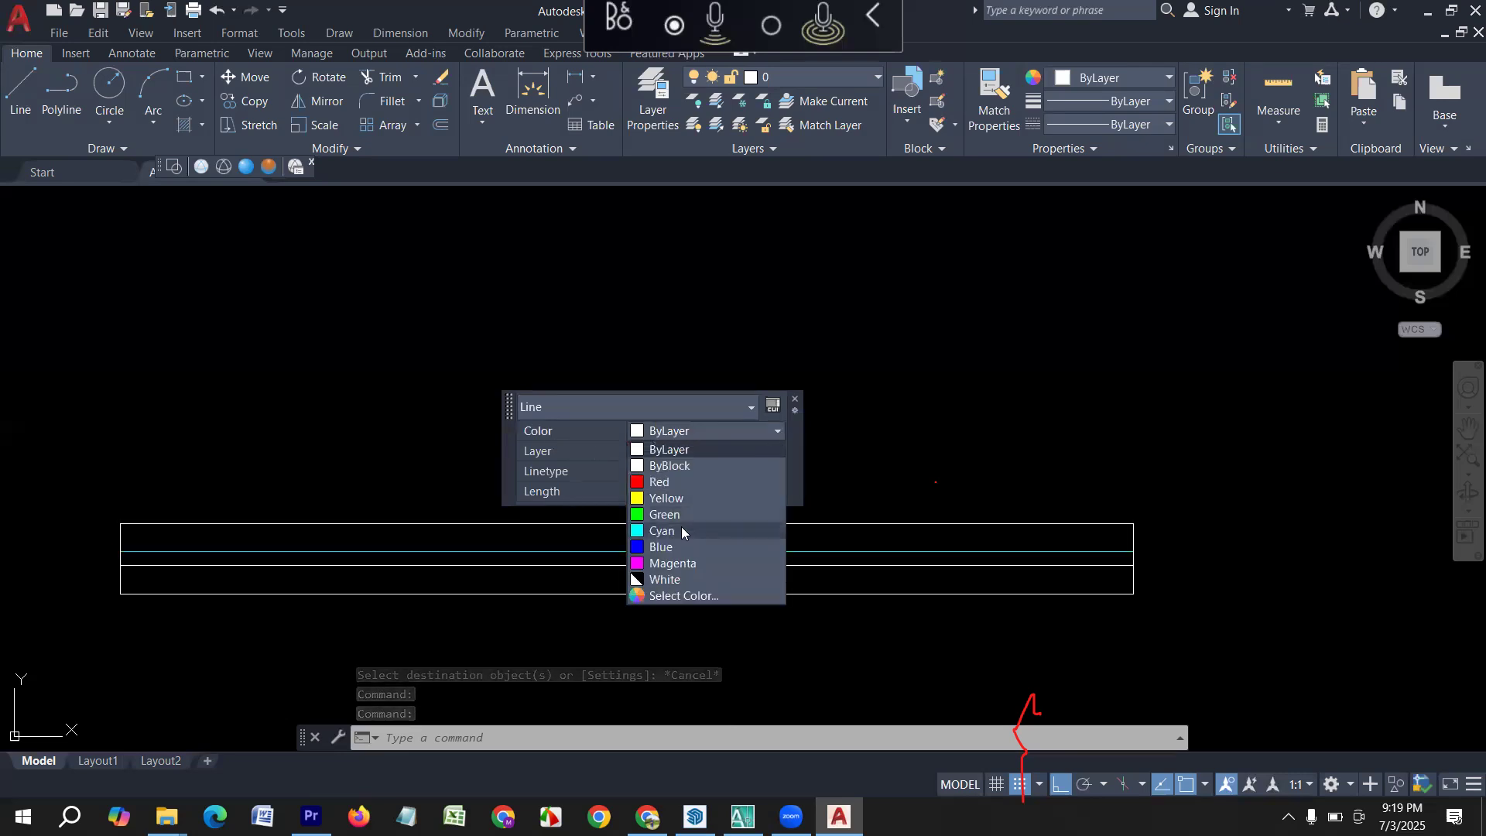
click(677, 593)
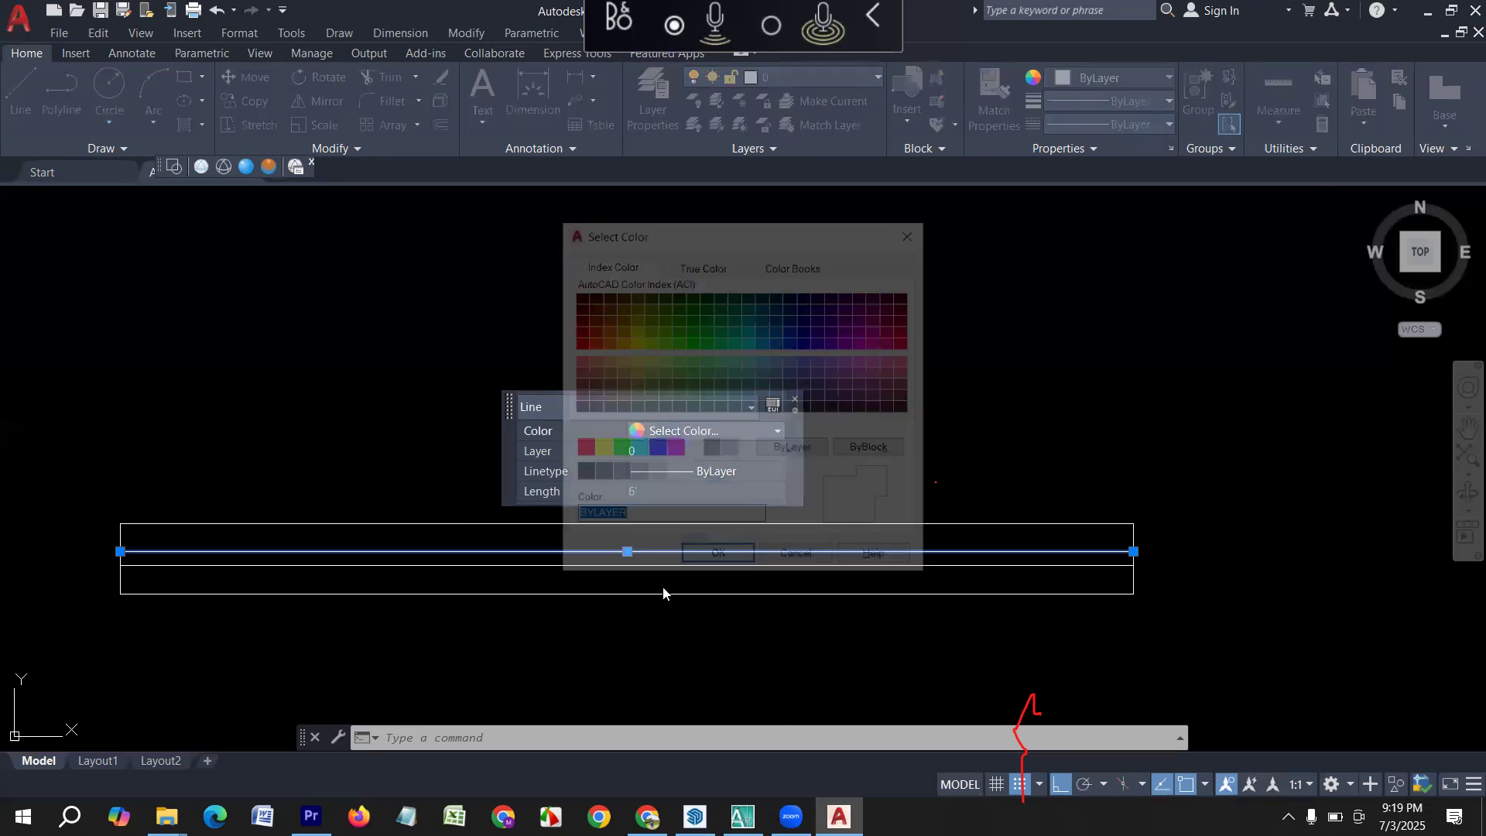
click(791, 318)
click(726, 565)
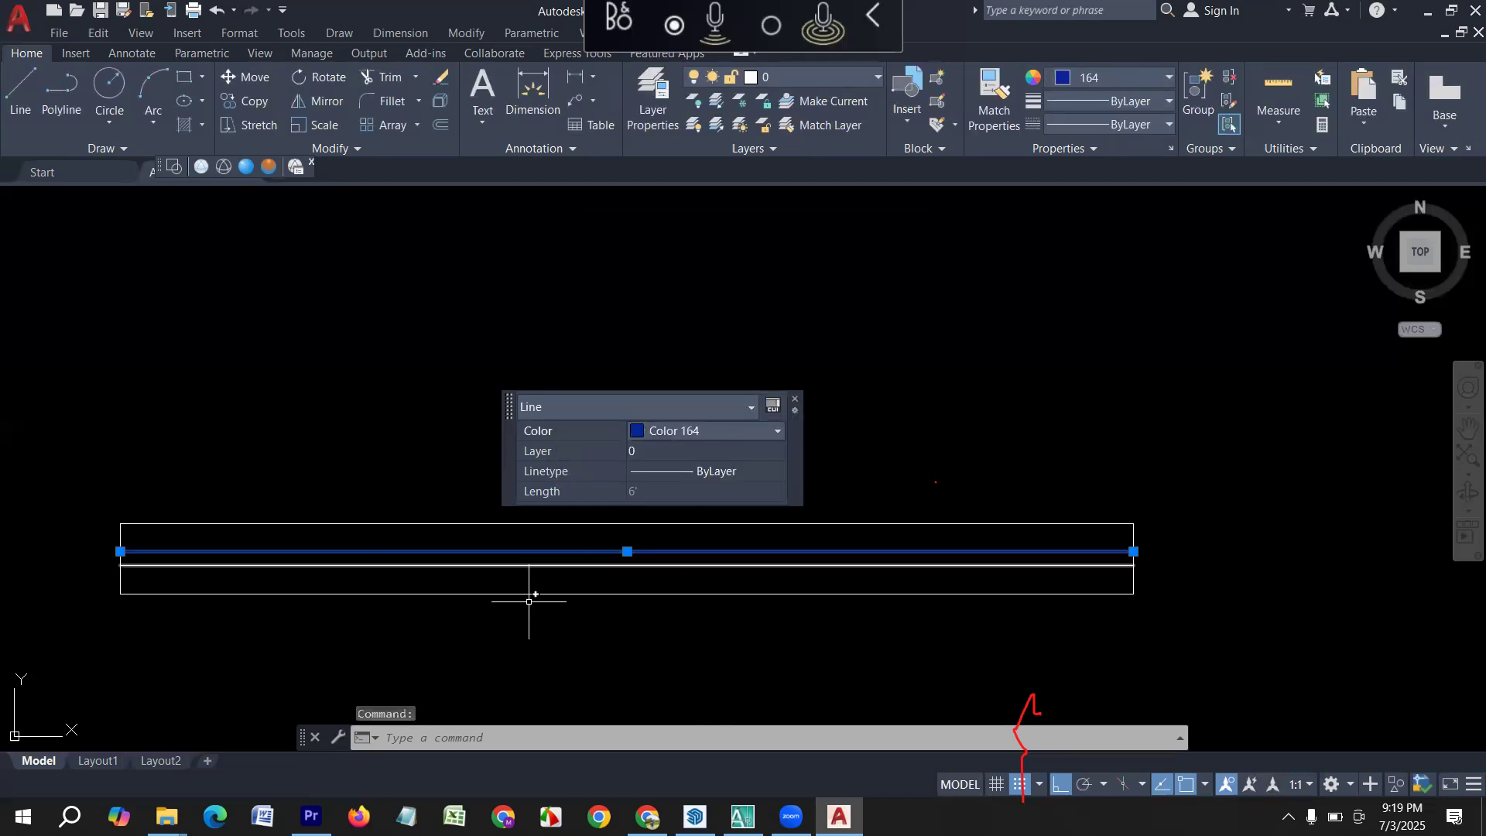
key(Escape)
Change the colour of the lower inner line in the 6' window symbol to Yellow.
middle_drag(575, 577, 444, 570)
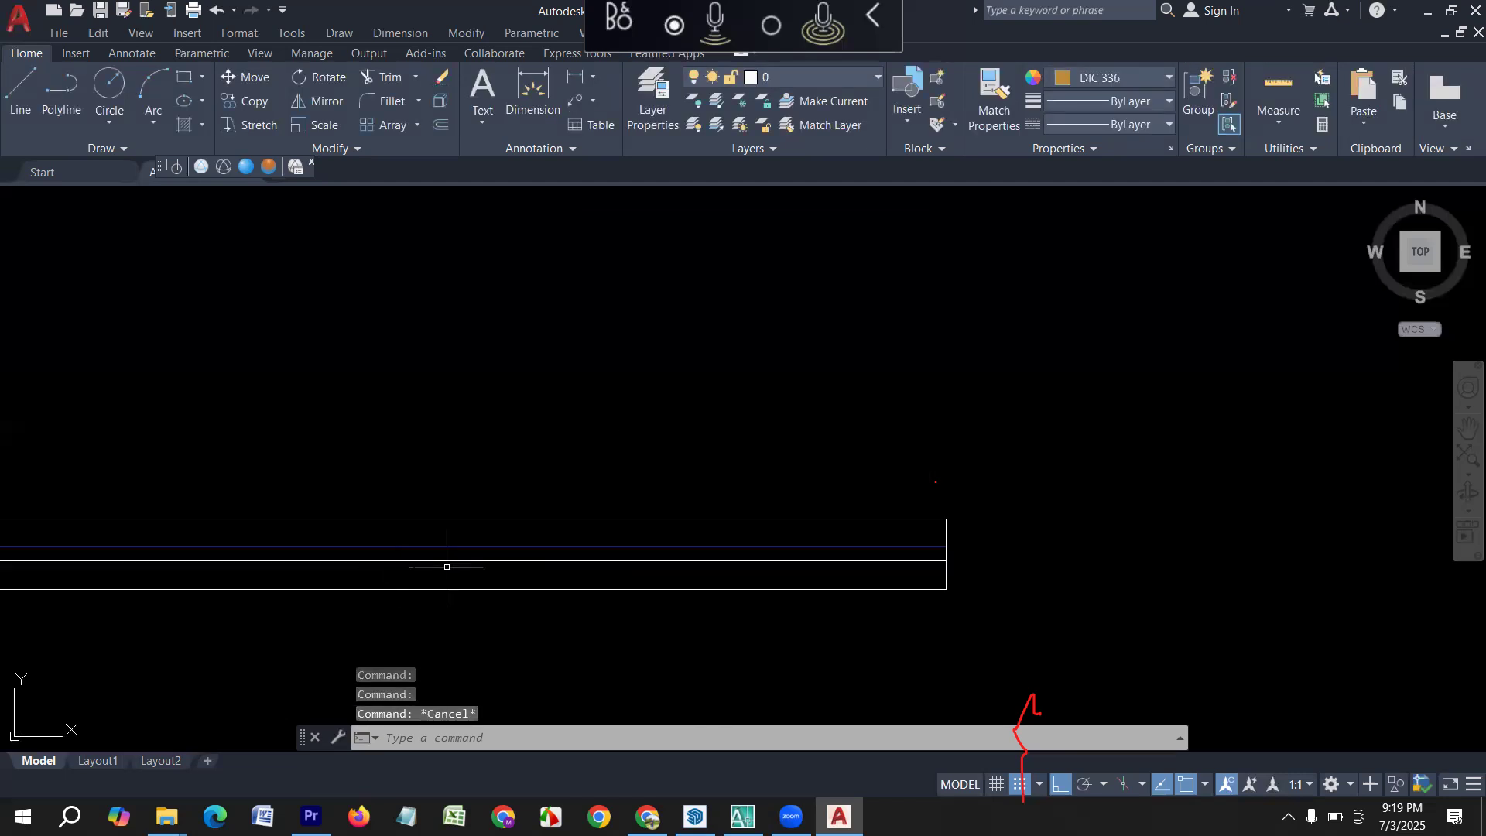
click(434, 562)
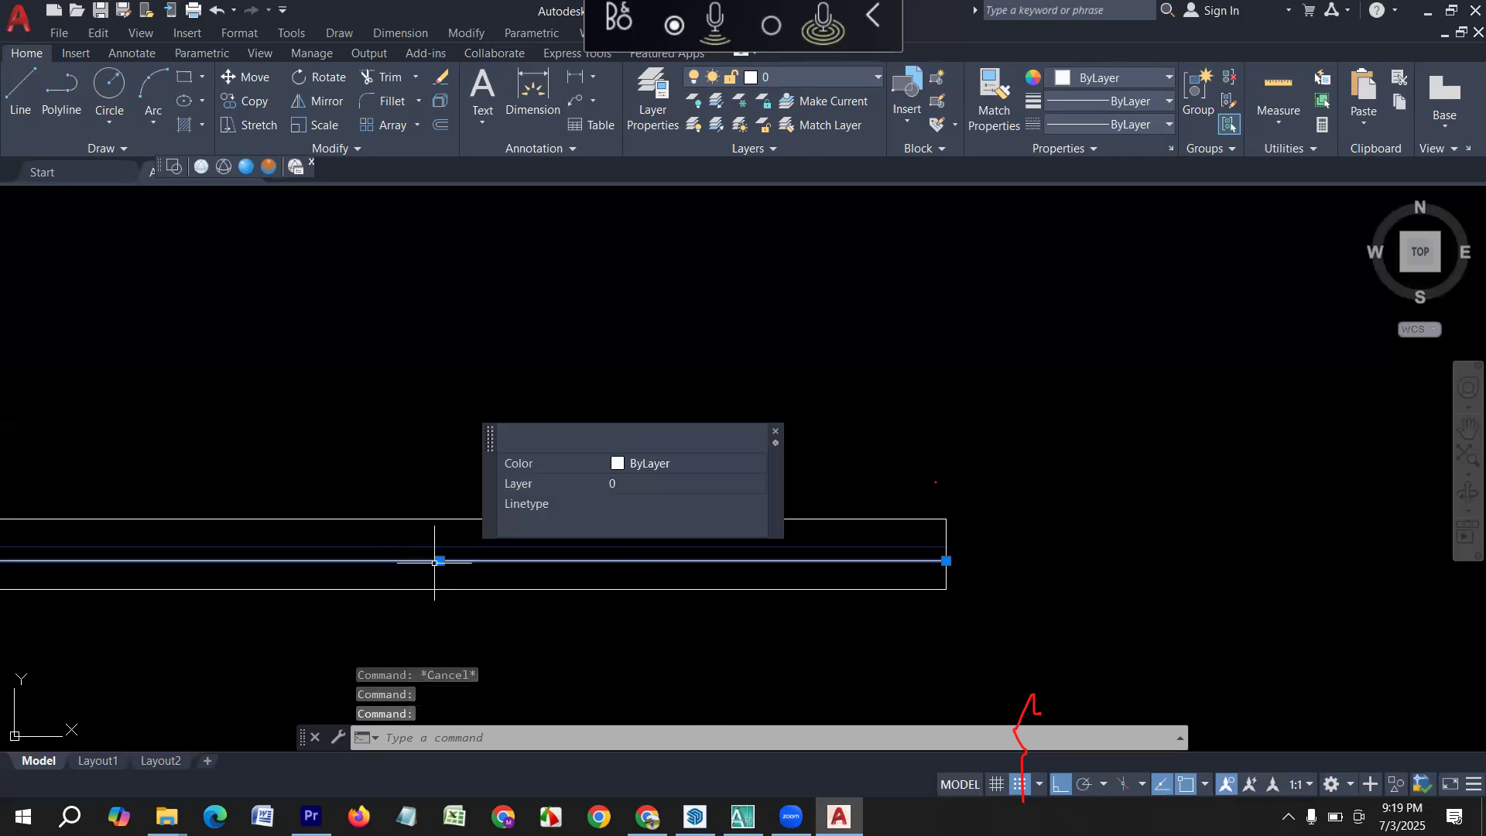
click(654, 464)
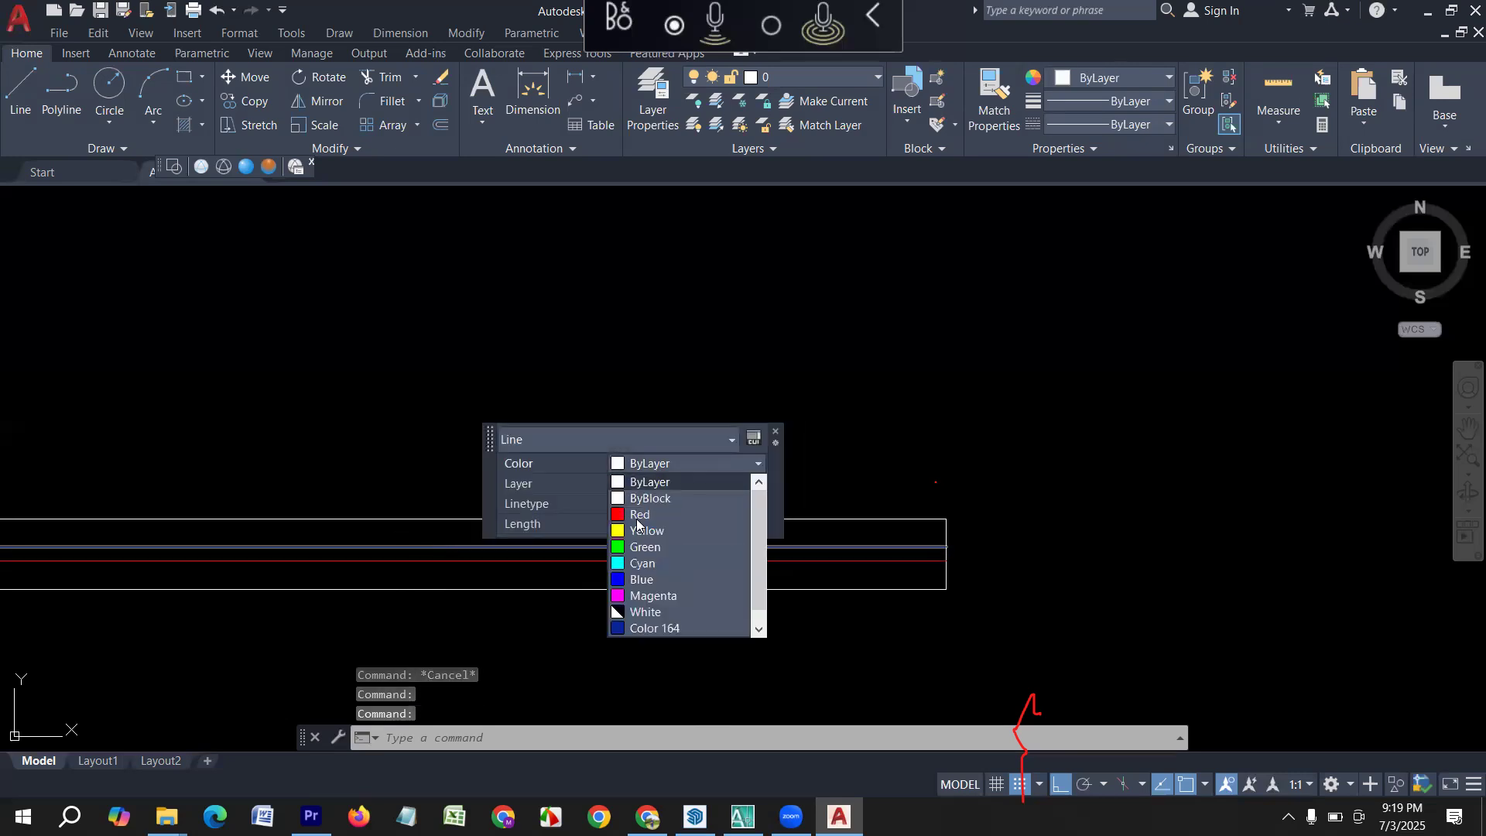
click(643, 531)
key(Escape)
scroll(542, 564, down, 8)
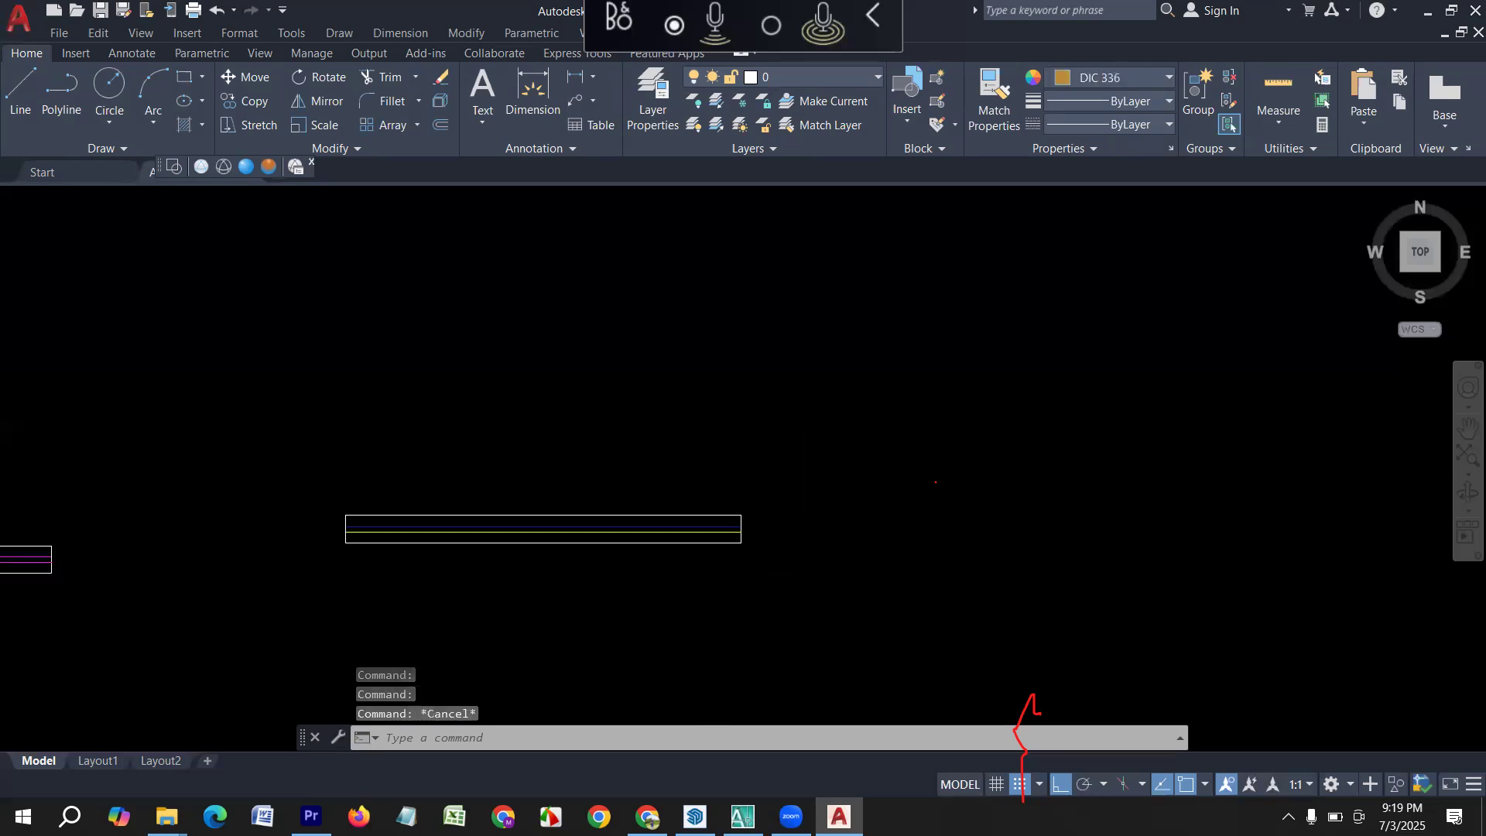
Match the properties of the 2' window's magenta inner line onto both inner lines of the 6' window symbol.
text(ma)
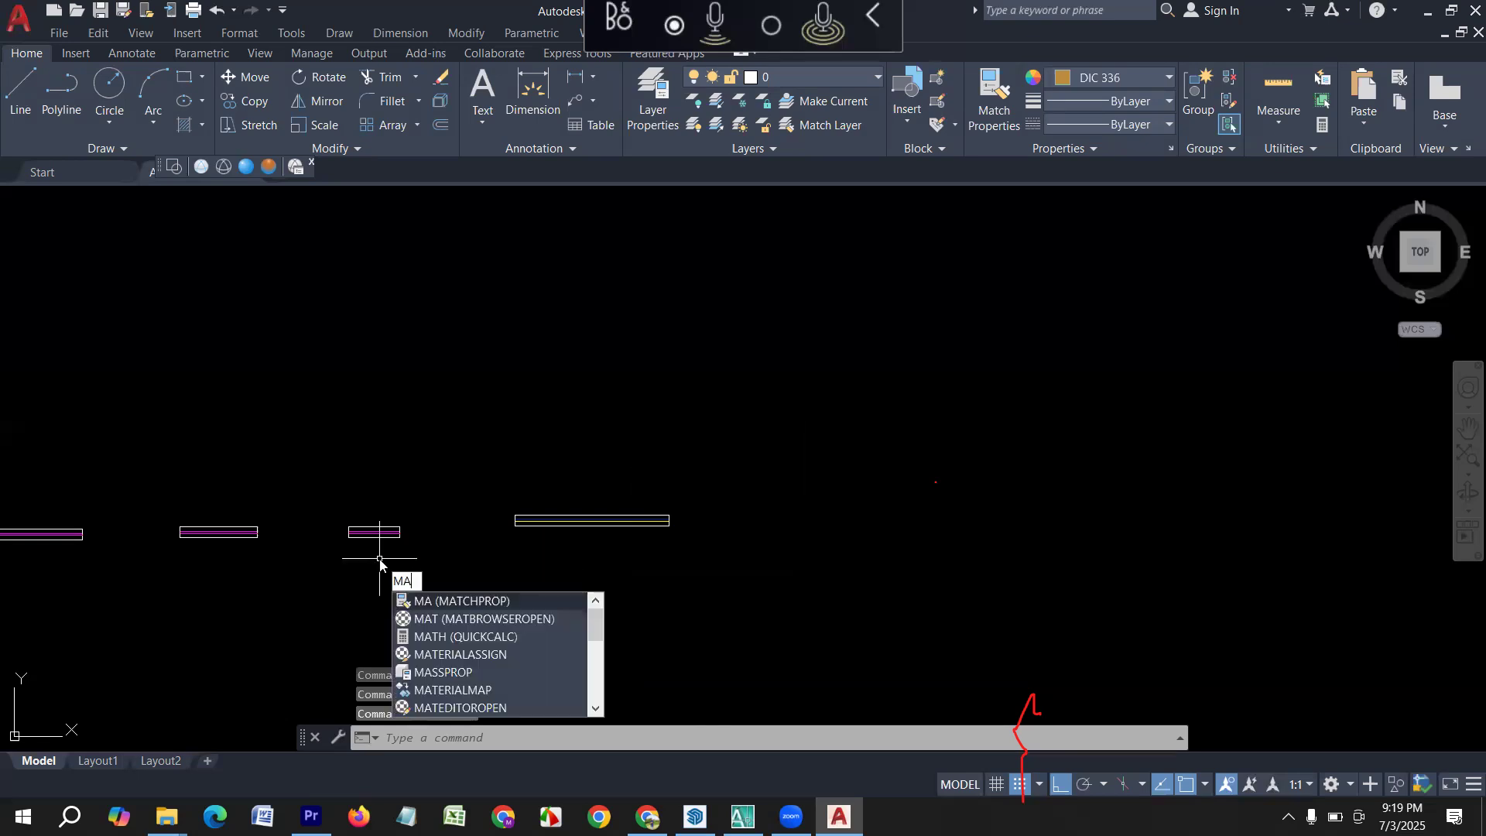
key(Return)
scroll(385, 526, up, 4)
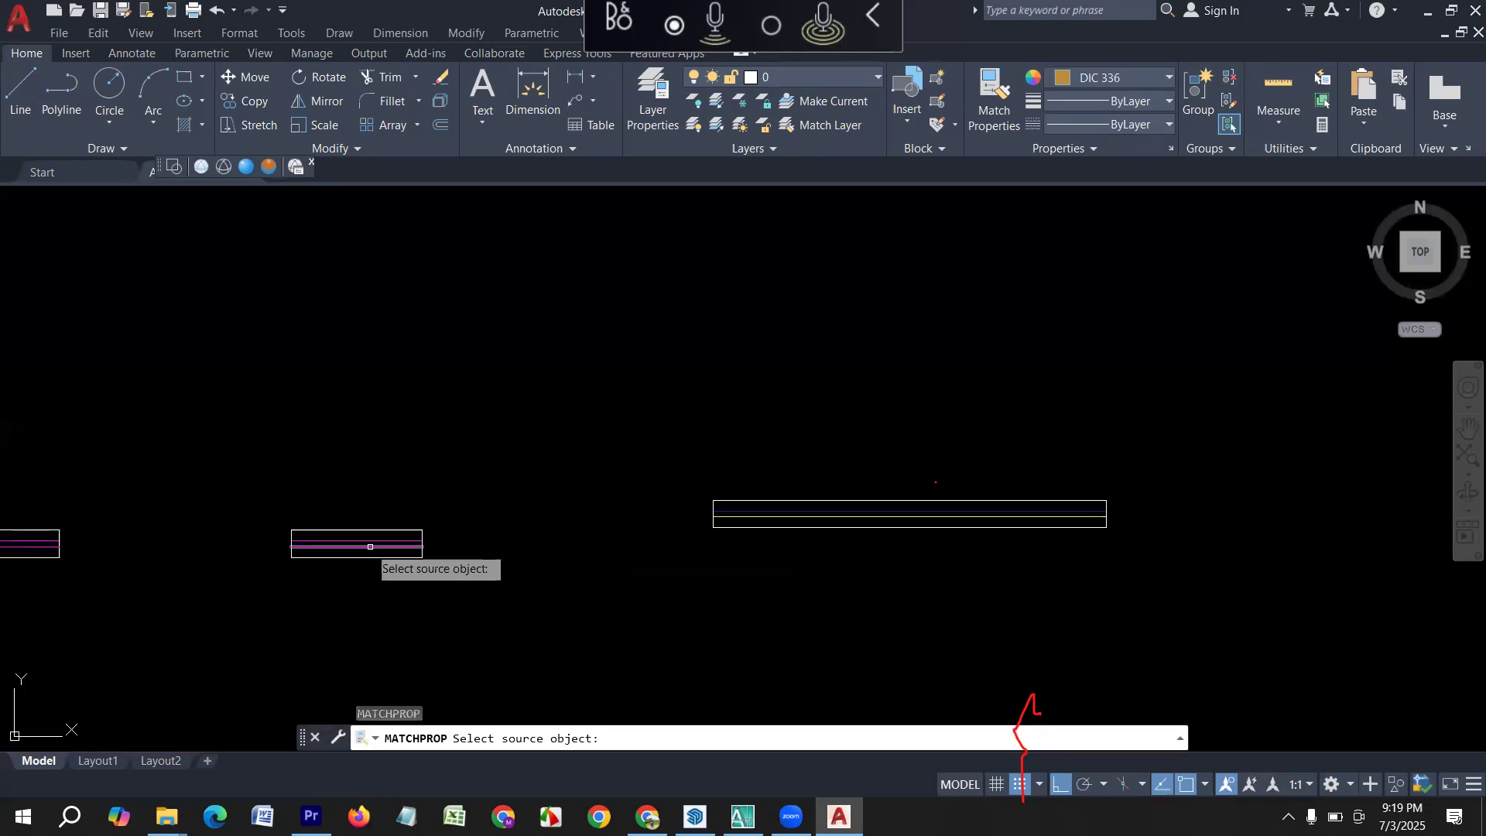
click(380, 546)
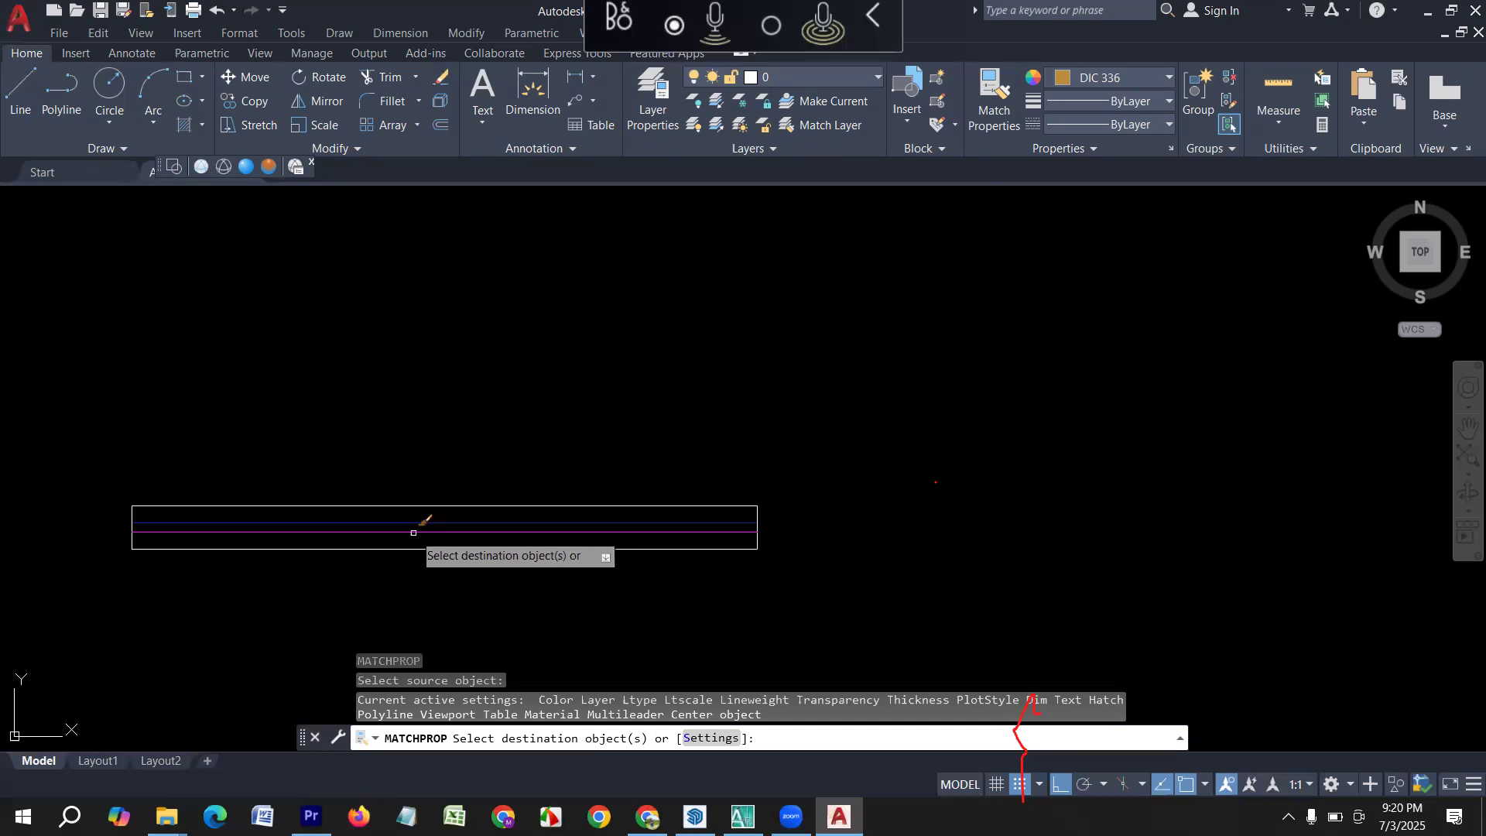
click(421, 520)
click(409, 522)
scroll(533, 518, down, 5)
key(Escape)
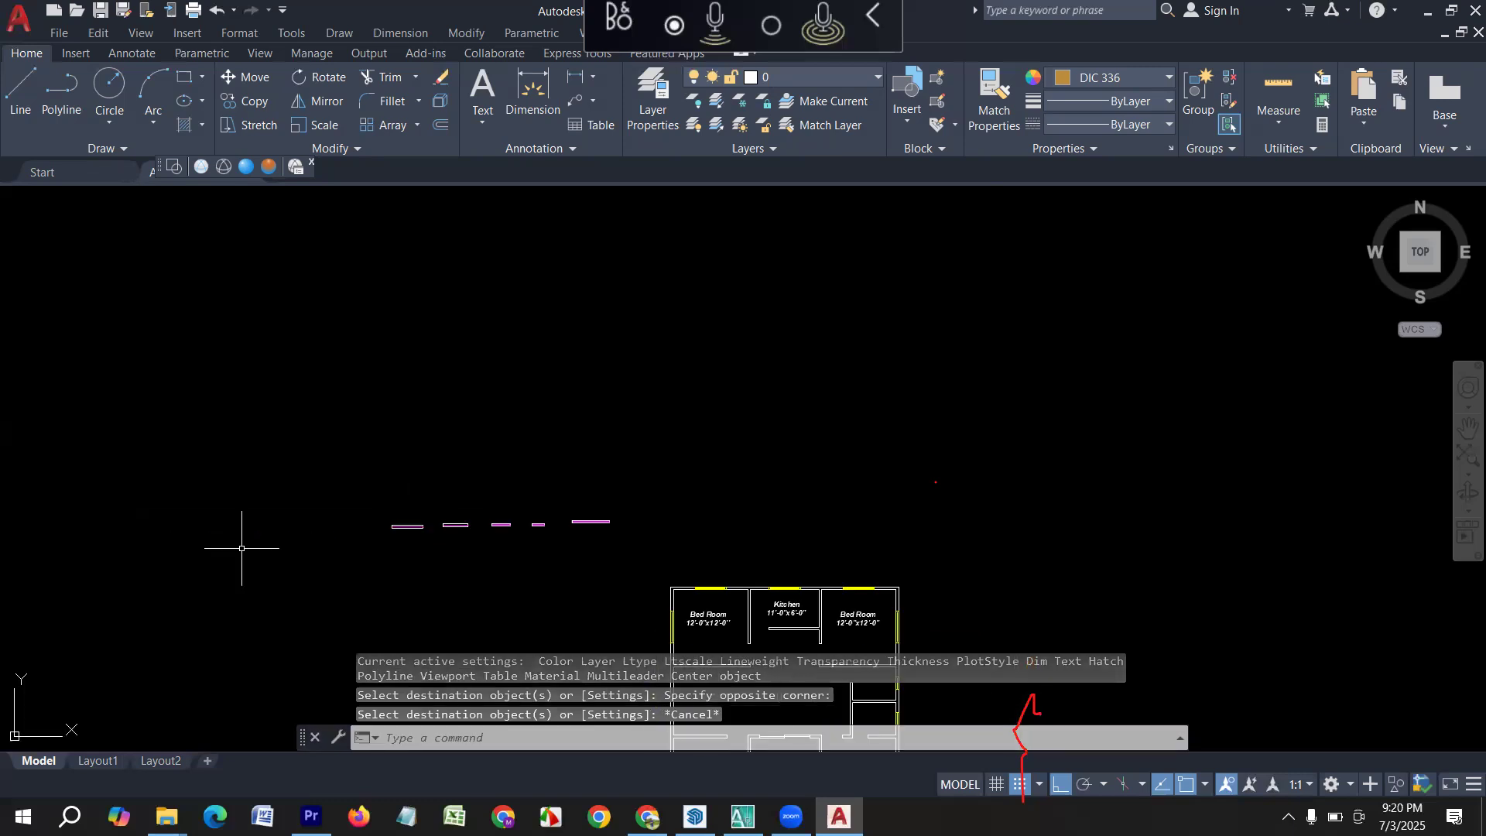
middle_drag(241, 548, 507, 497)
middle_drag(673, 520, 292, 531)
scroll(531, 487, up, 6)
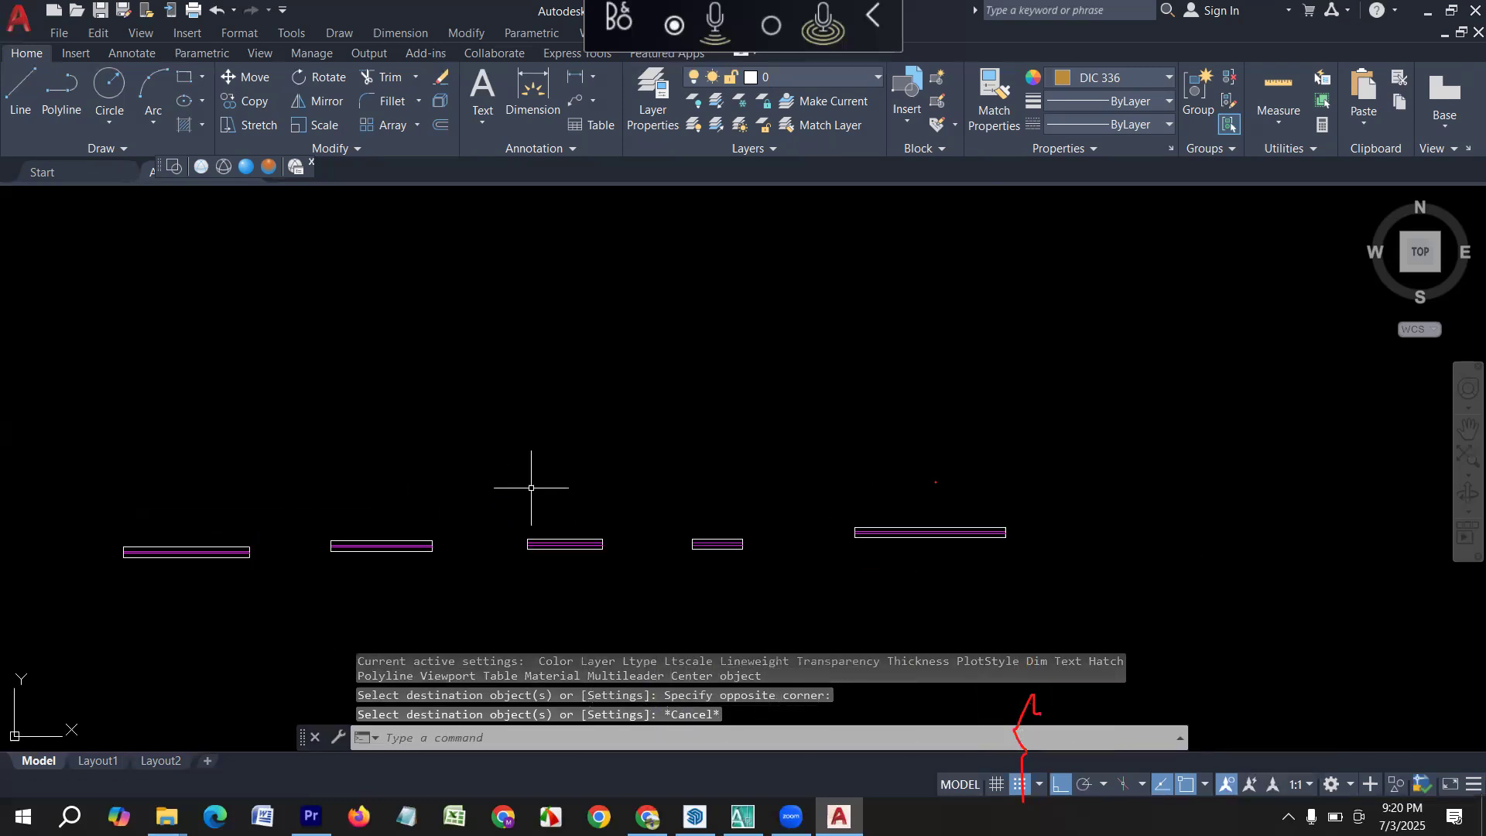
scroll(444, 537, up, 2)
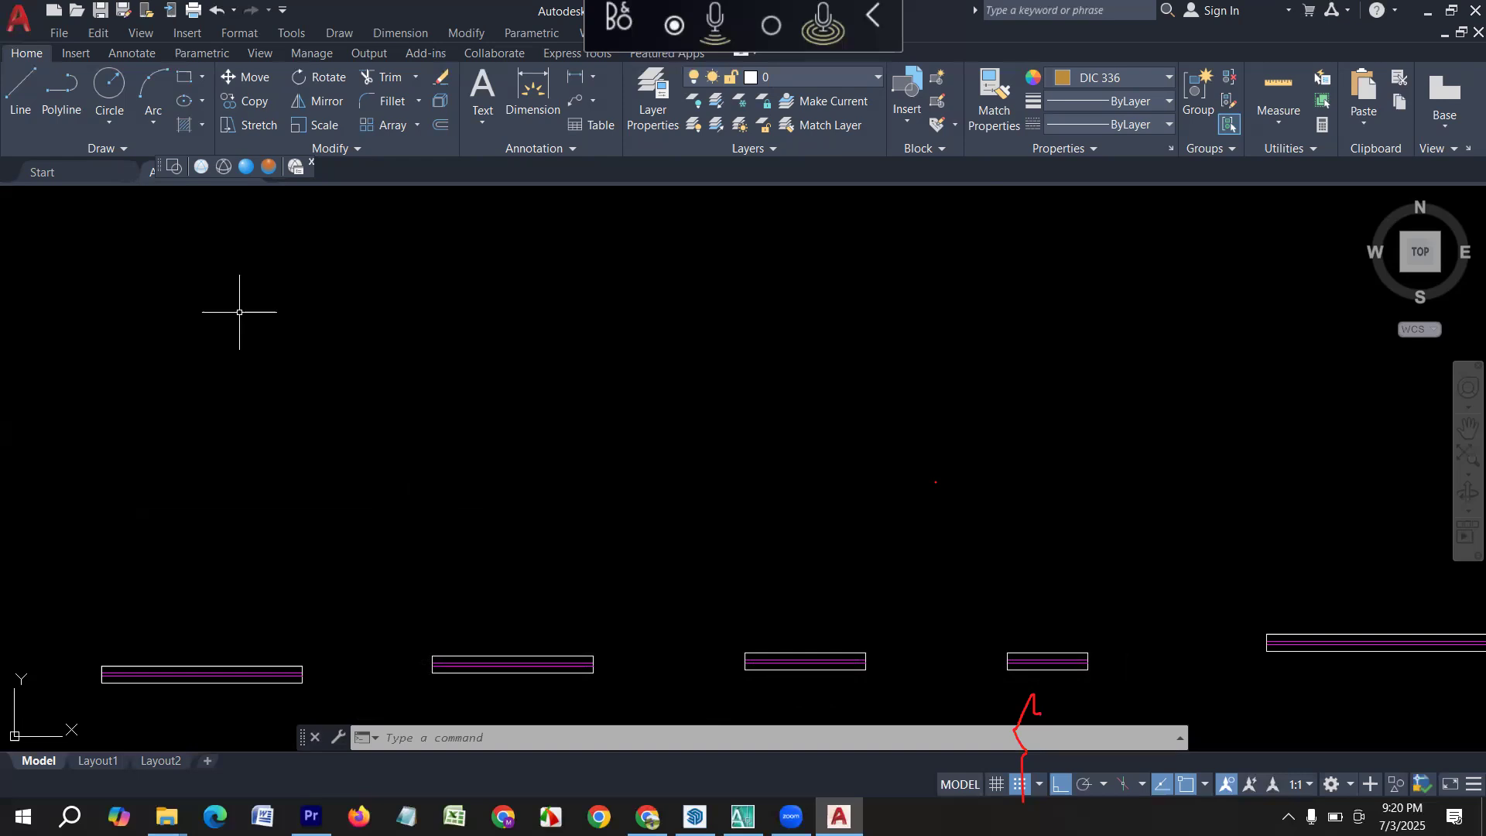
scroll(328, 531, down, 2)
scroll(328, 531, up, 2)
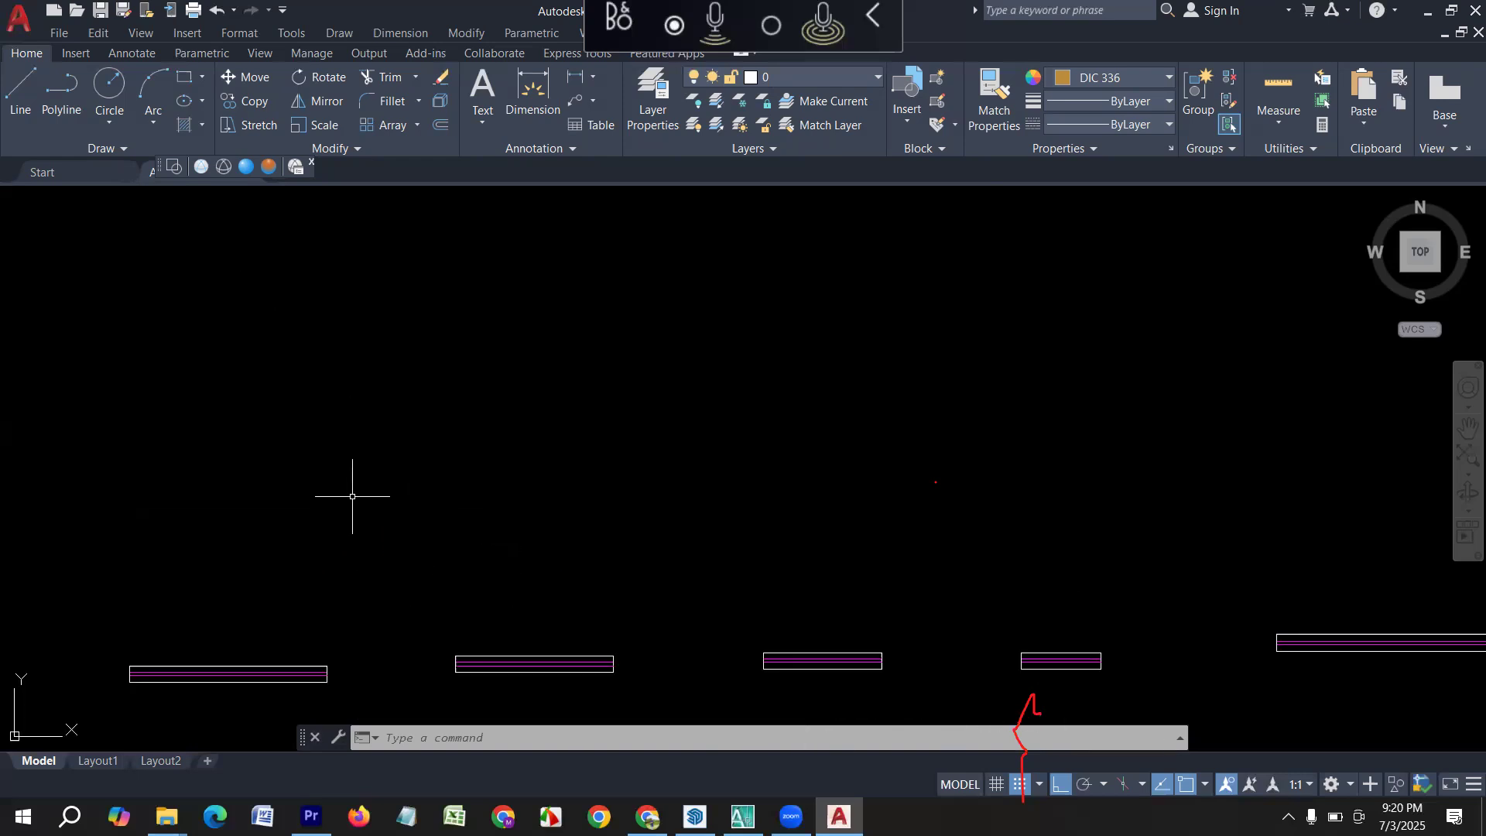
Draw a 5' by 5" rectangle above the 5' window symbol.
key(Escape)
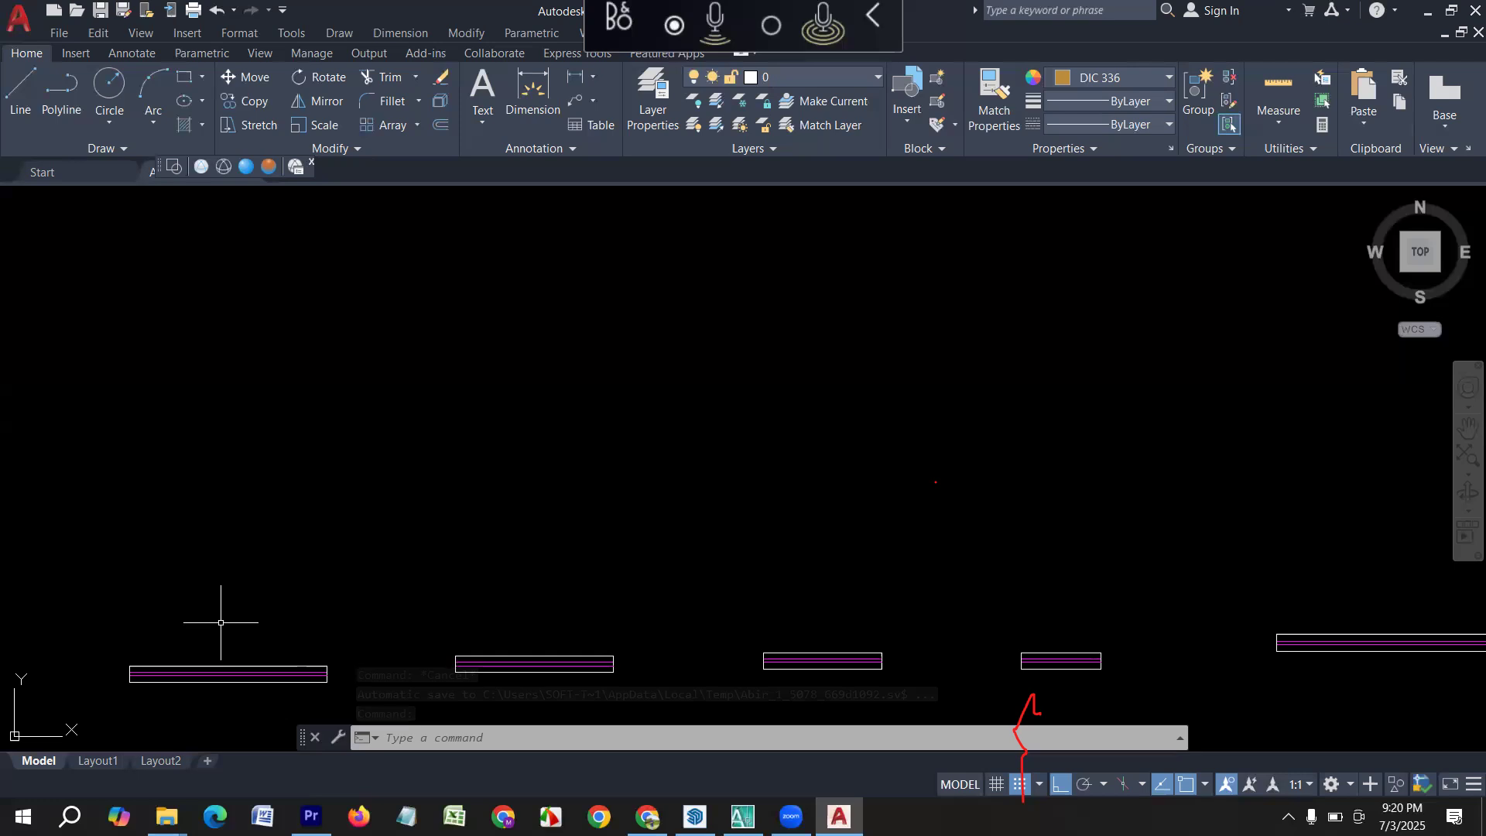
text(REC)
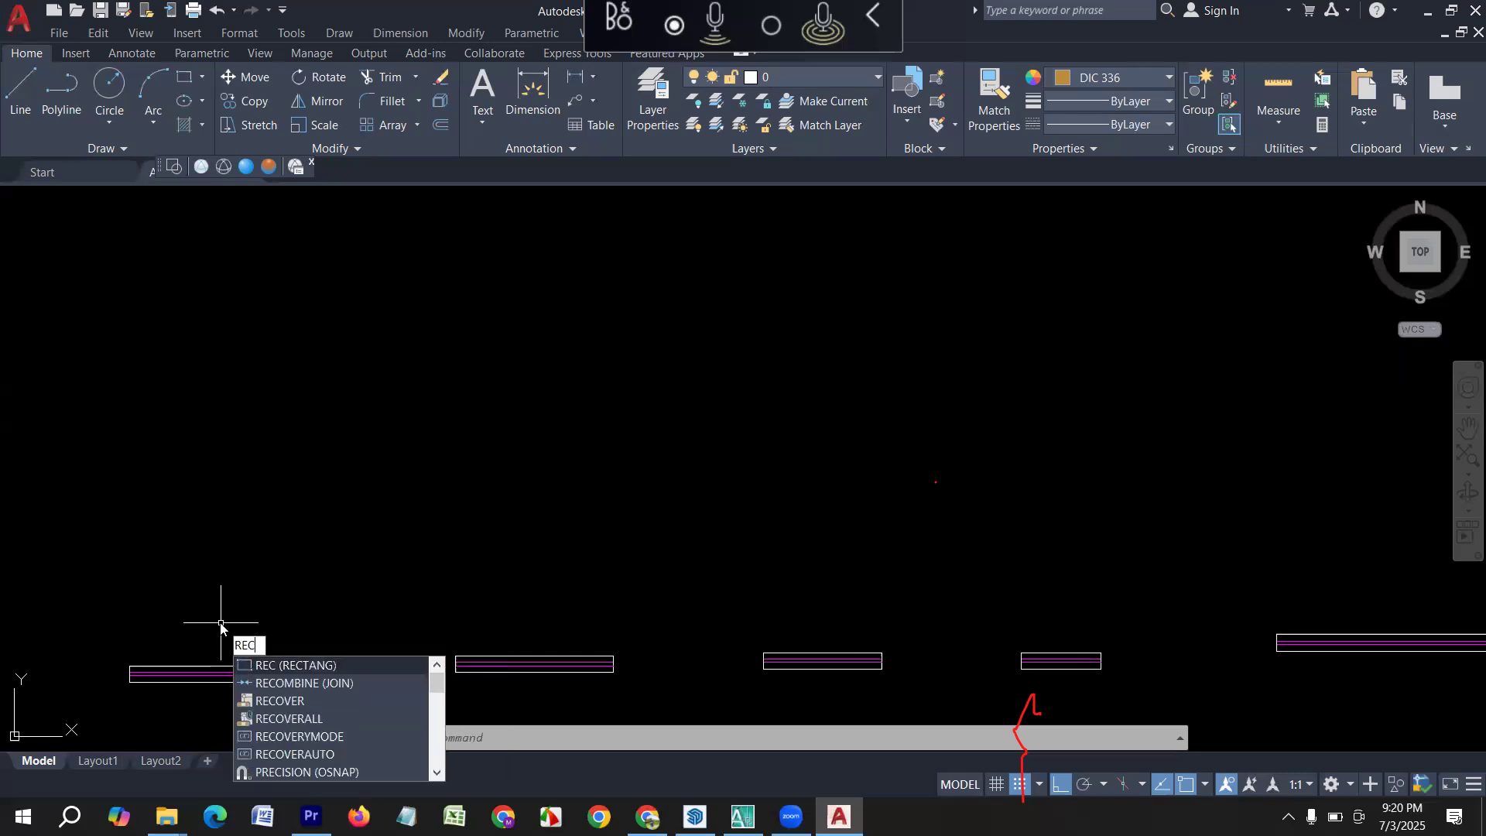
key(Return)
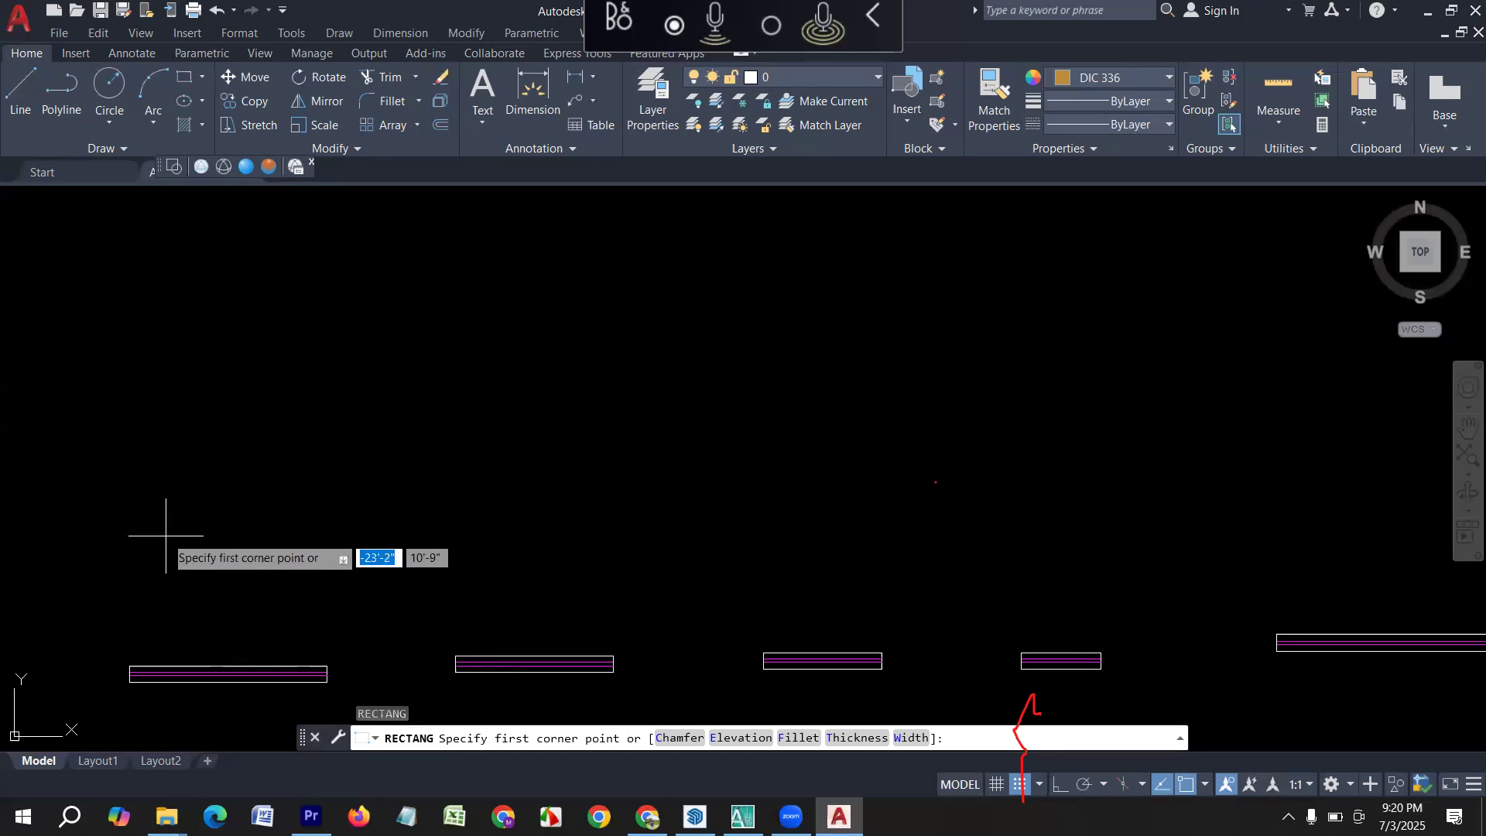
click(157, 531)
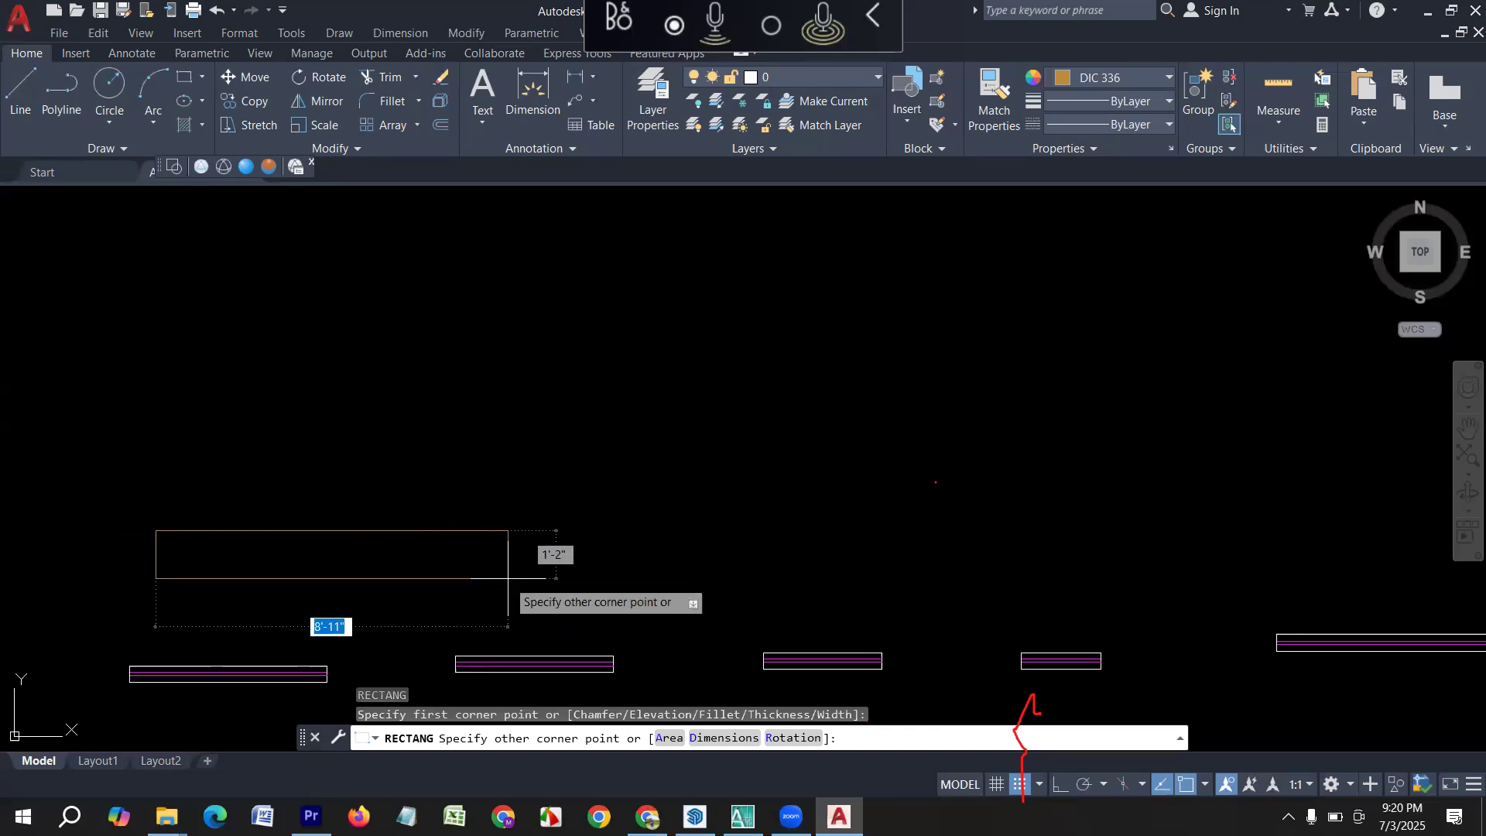
text(5)
key(Tab)
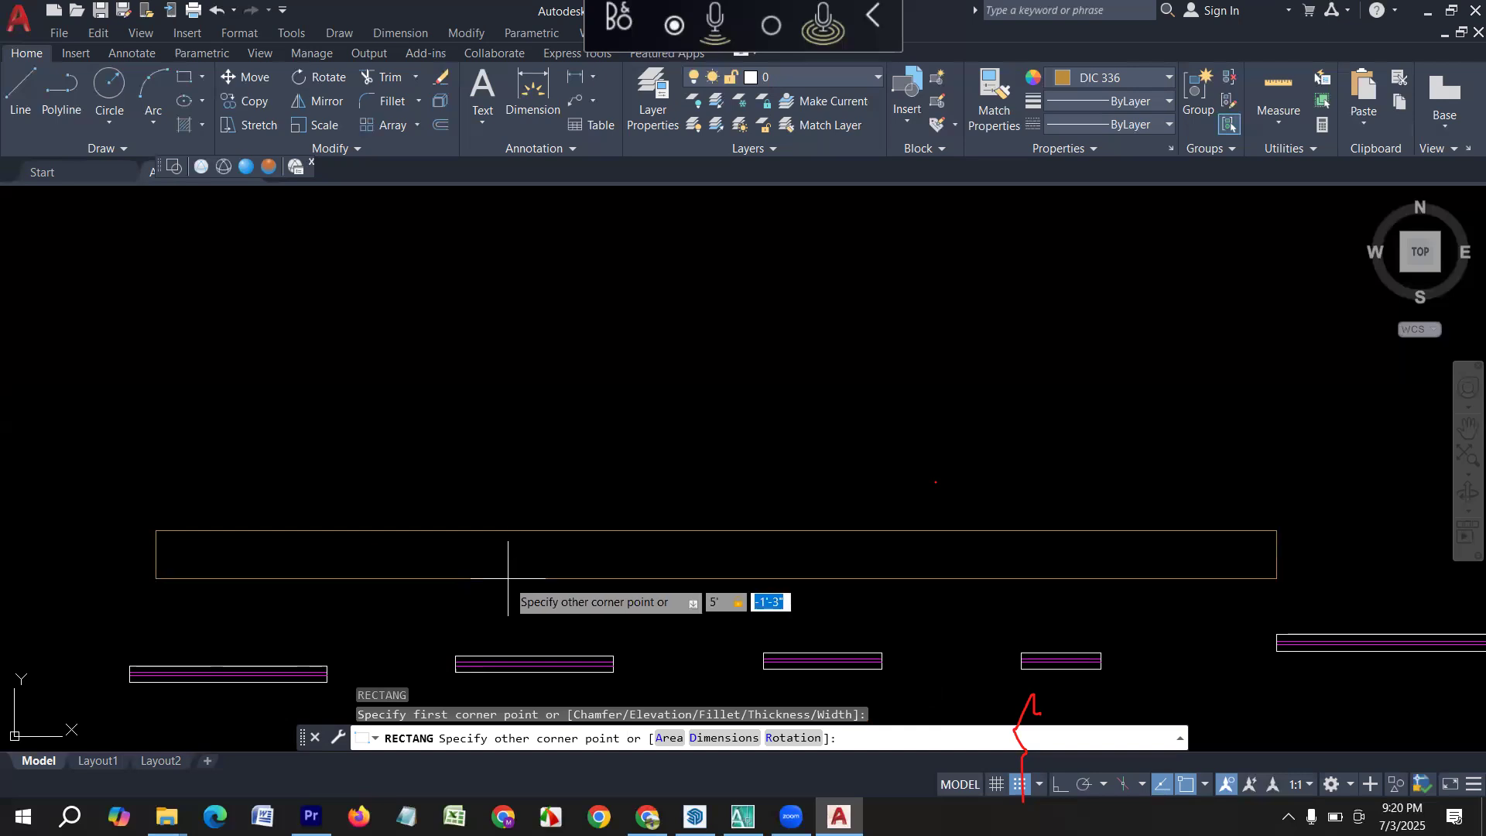
text(5)
key(Return)
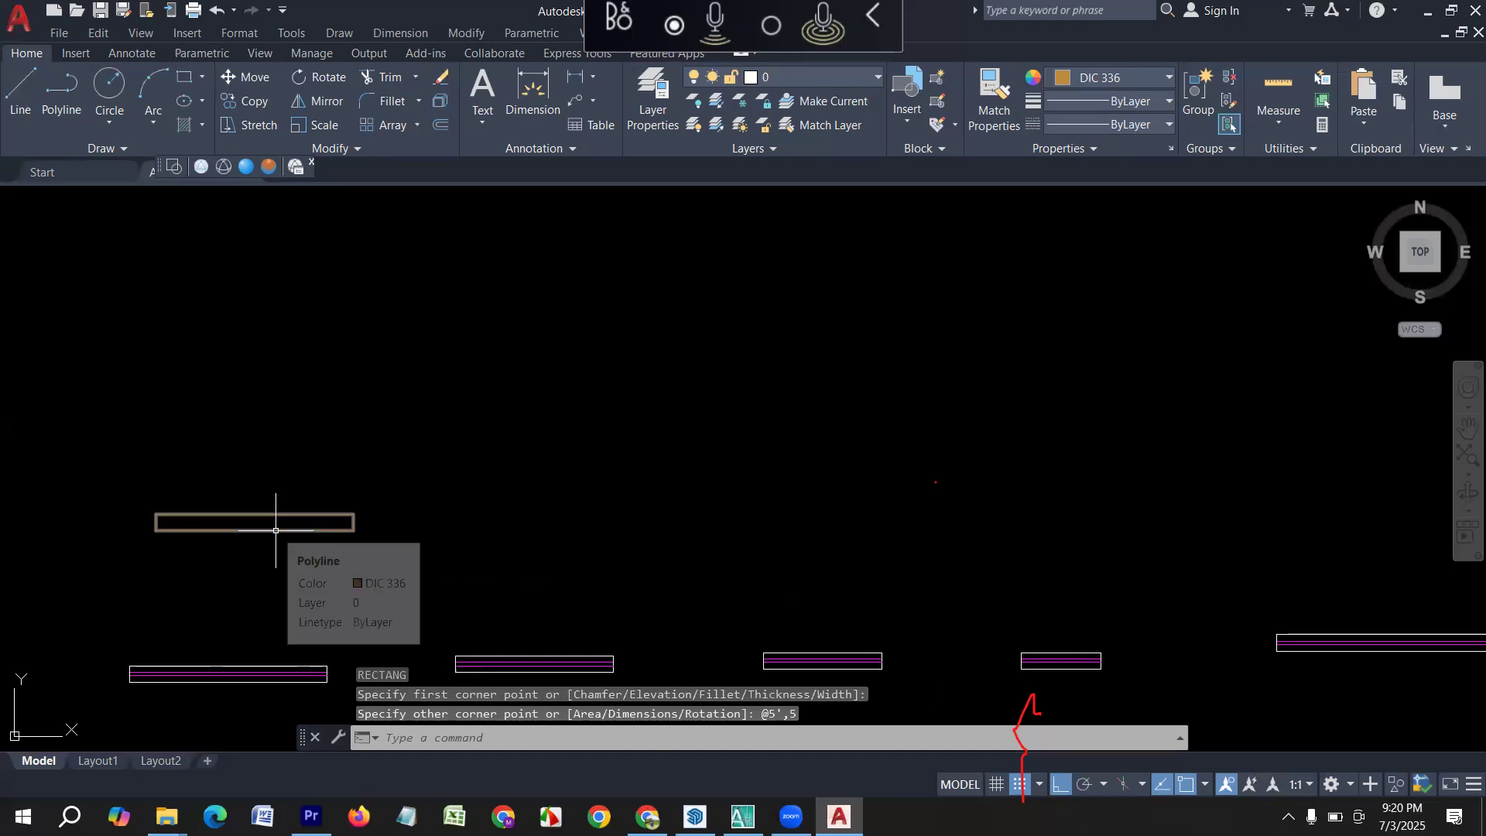
Draw a 4' by 5" rectangle above the 4' window symbol.
middle_drag(614, 523, 519, 539)
text(rec)
key(Return)
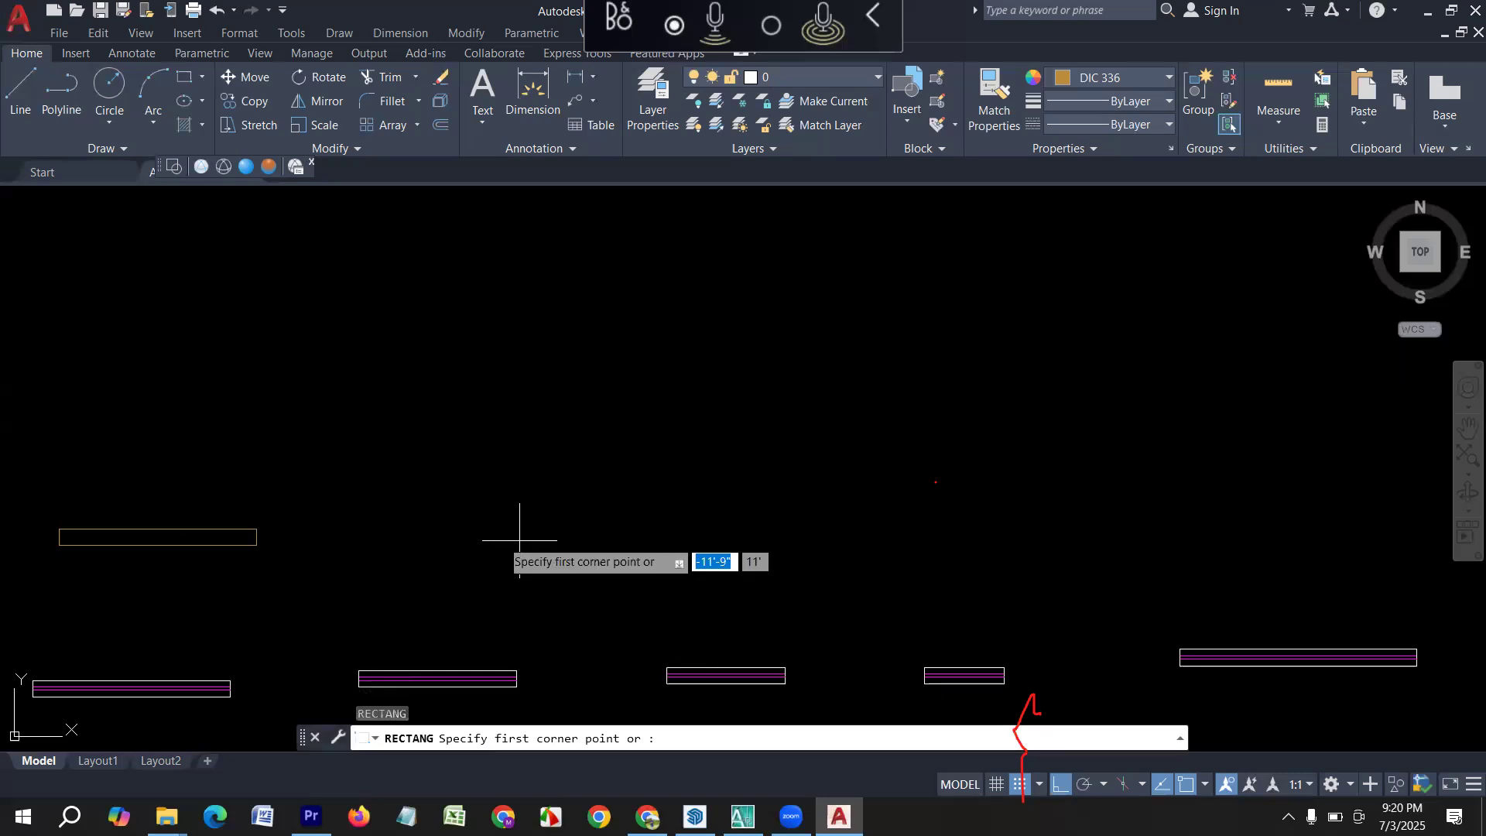
click(376, 513)
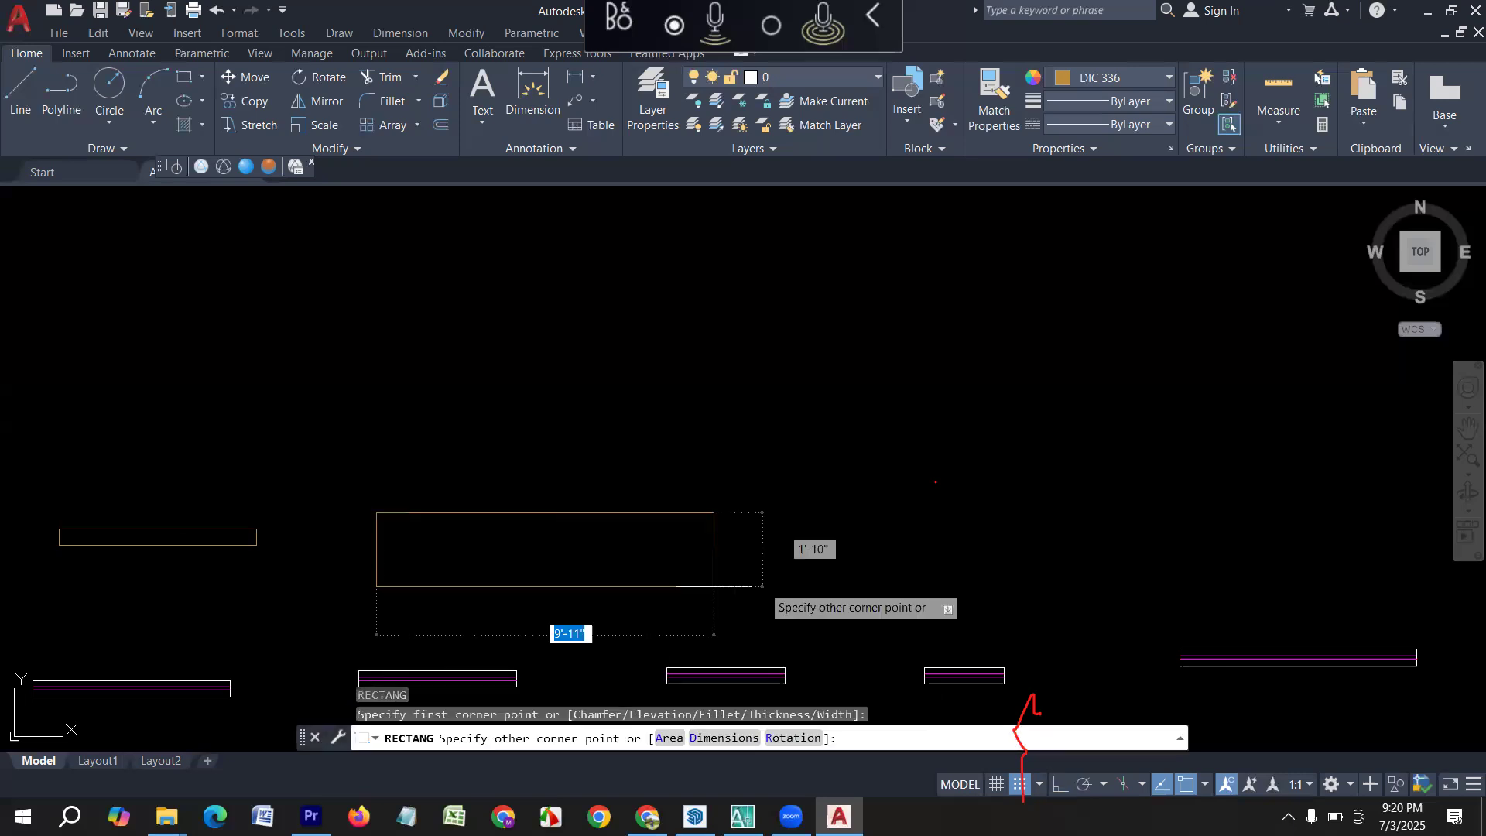
text(5)
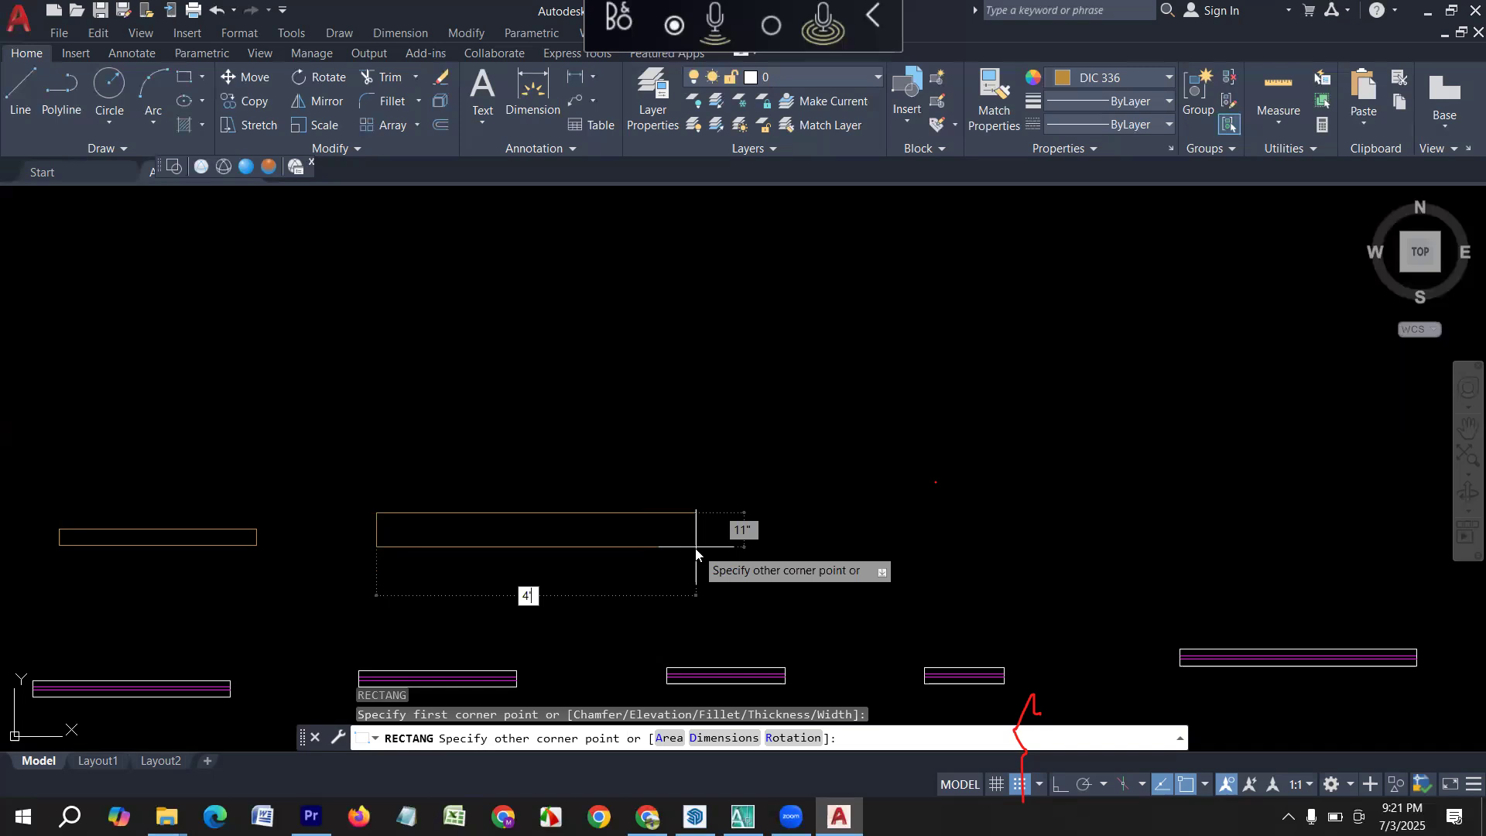
key(Tab)
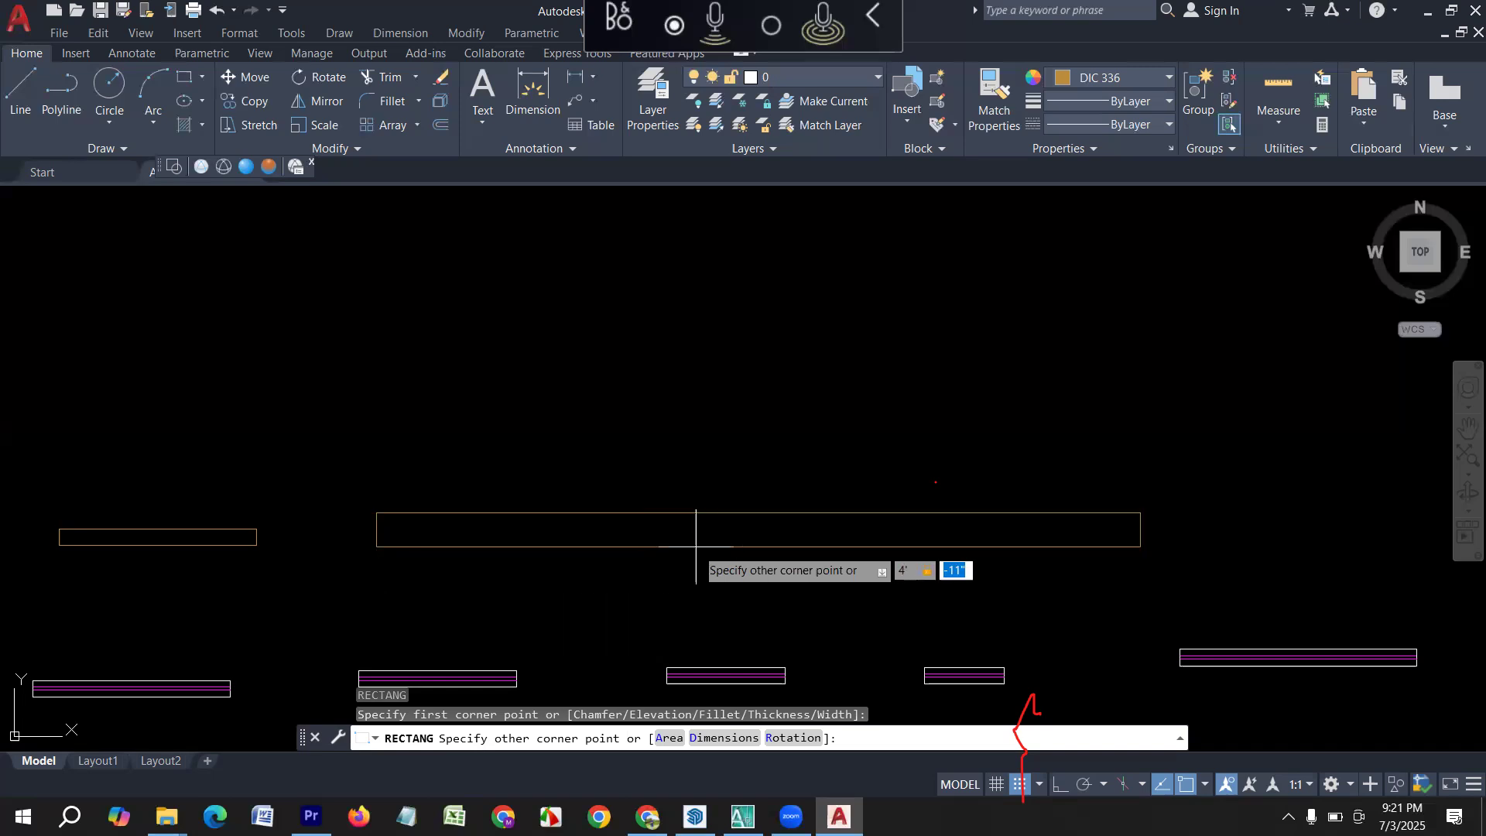
key(Return)
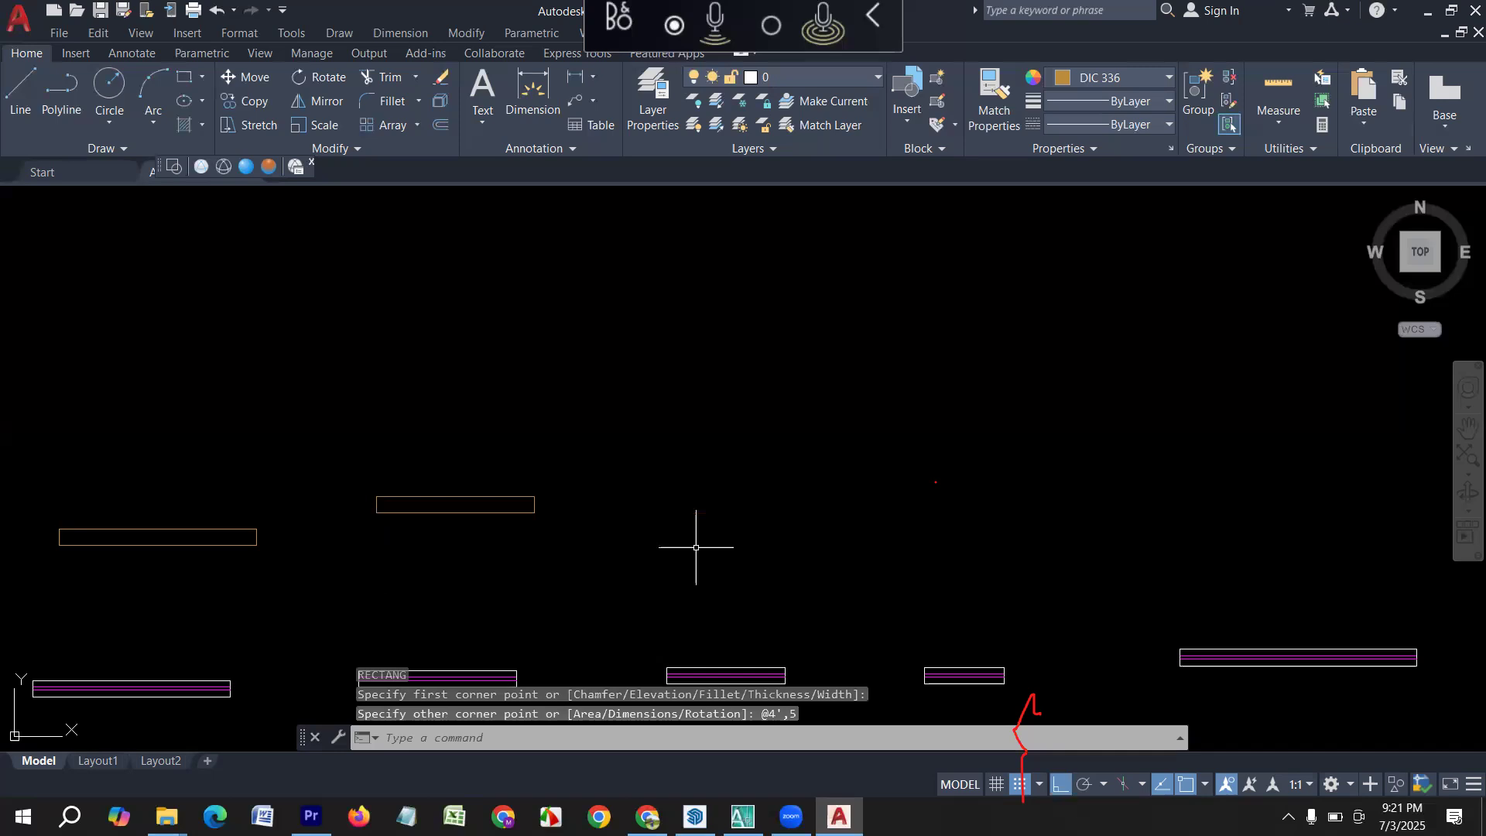
key(Escape)
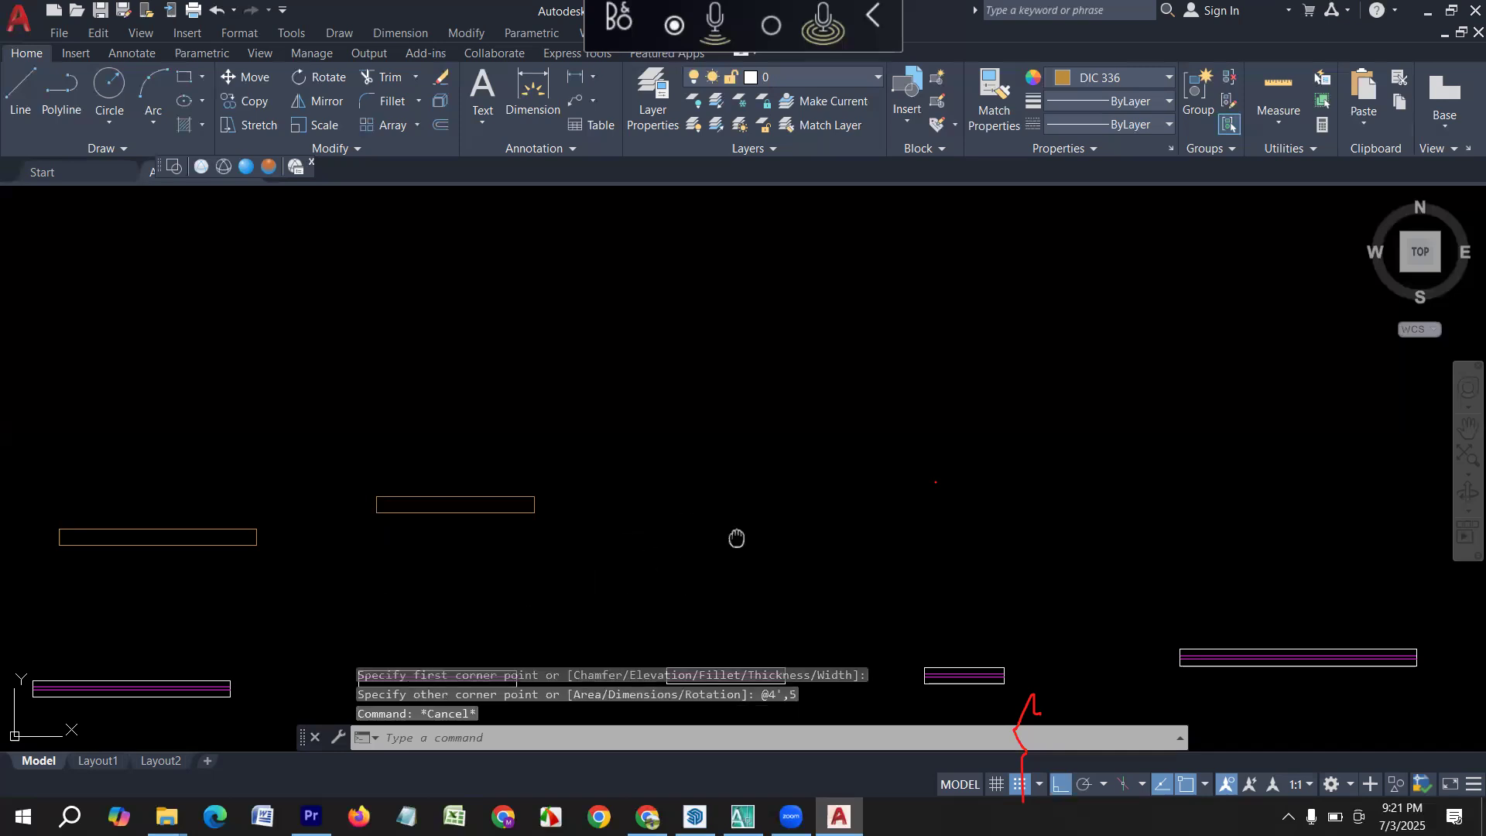
Draw a 3' by 5" rectangle above the 3' window symbol.
middle_drag(736, 537, 485, 557)
key(Escape)
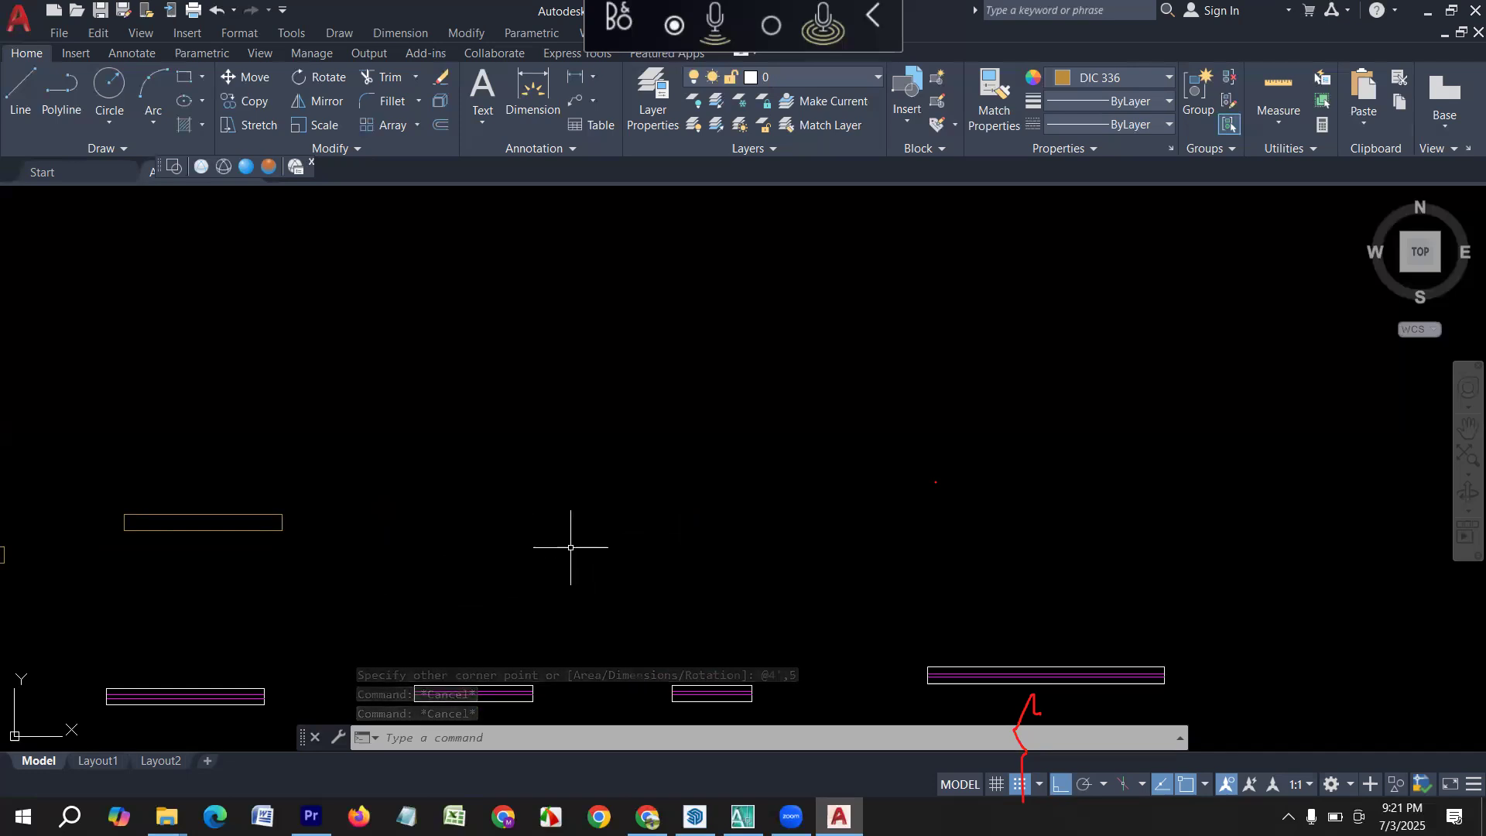
key(Escape)
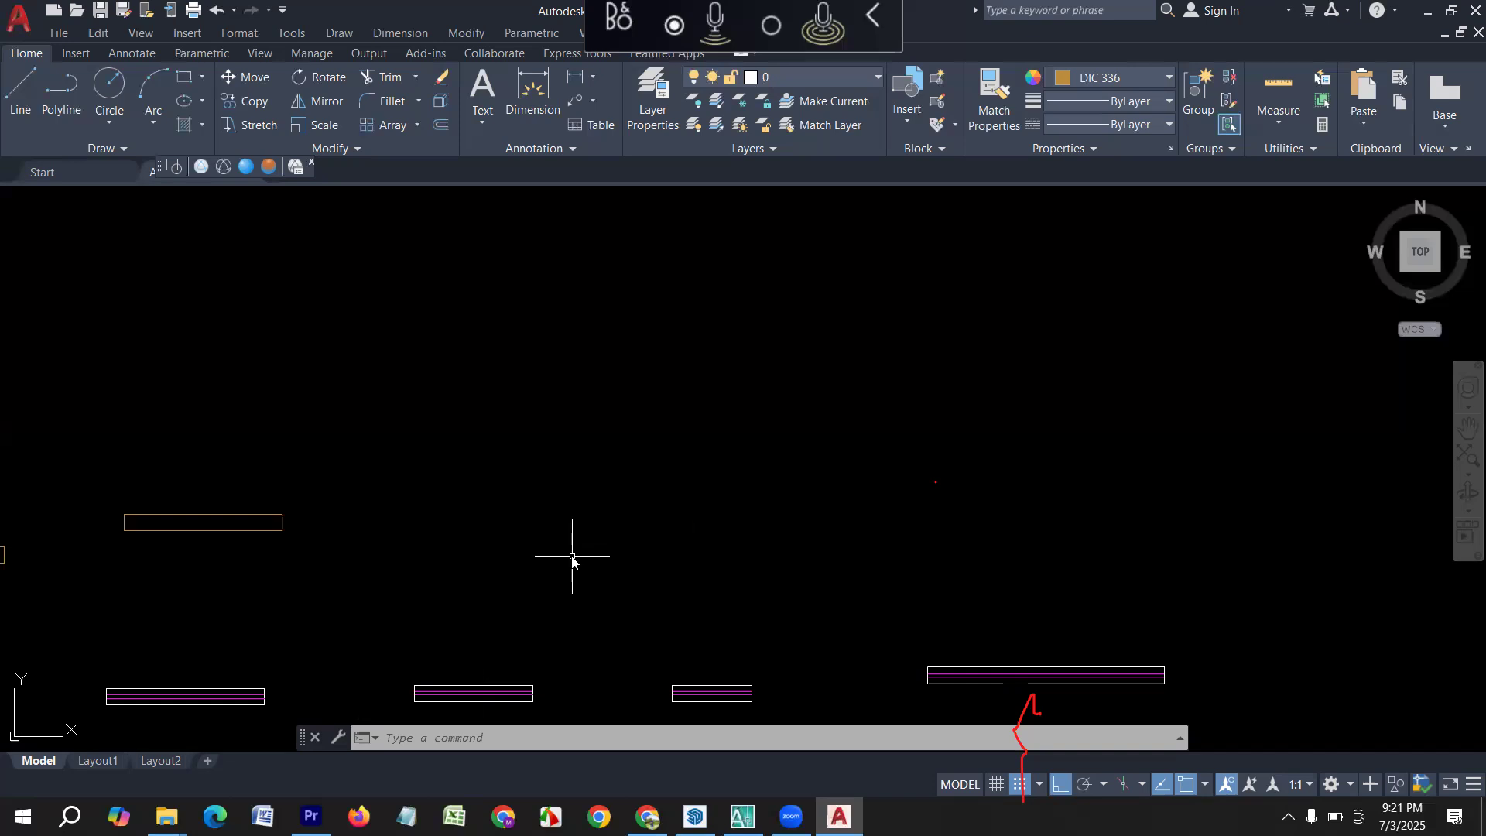
text(c)
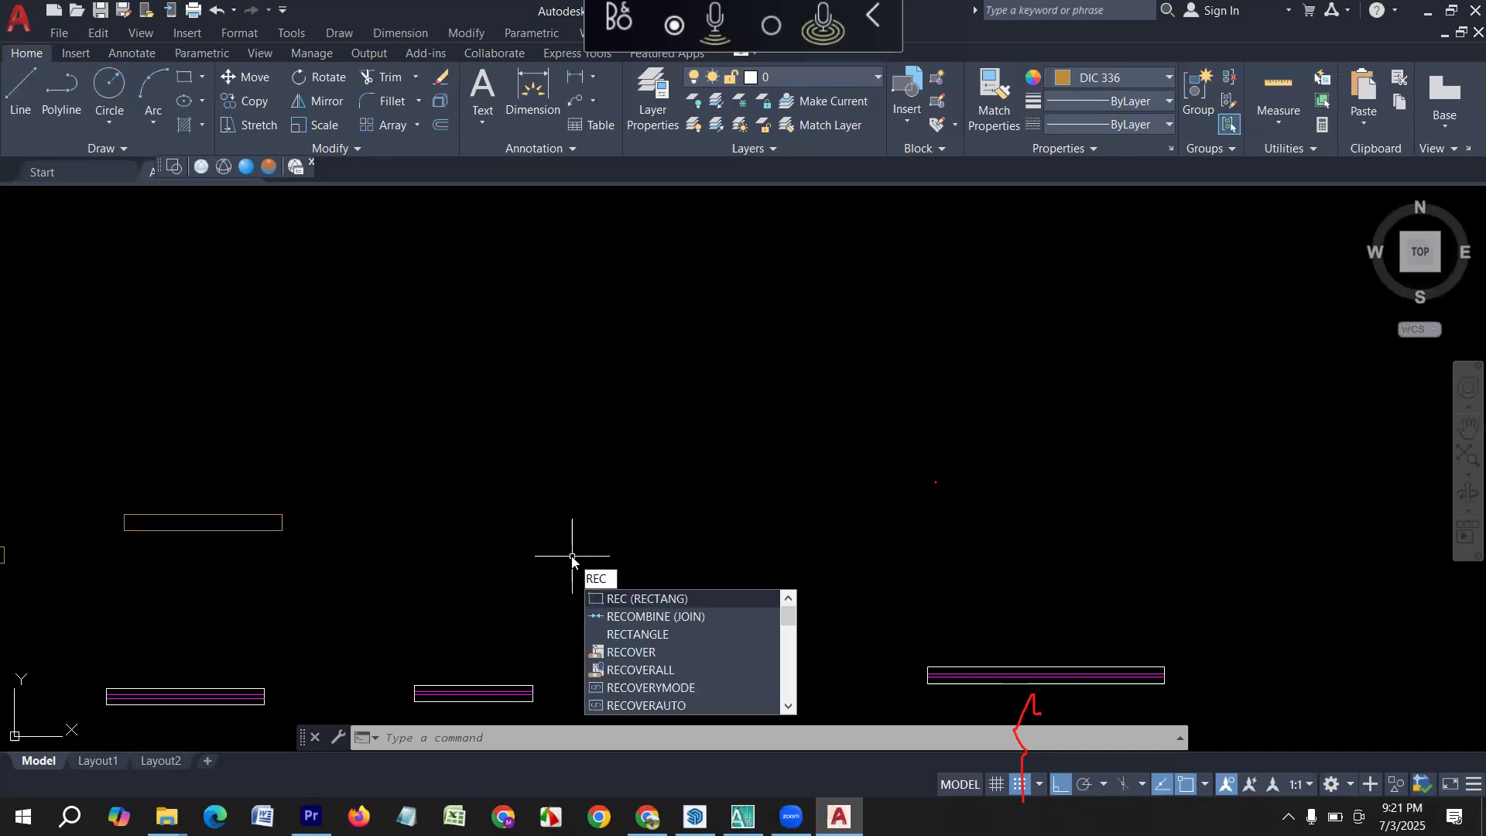
key(Return)
click(418, 487)
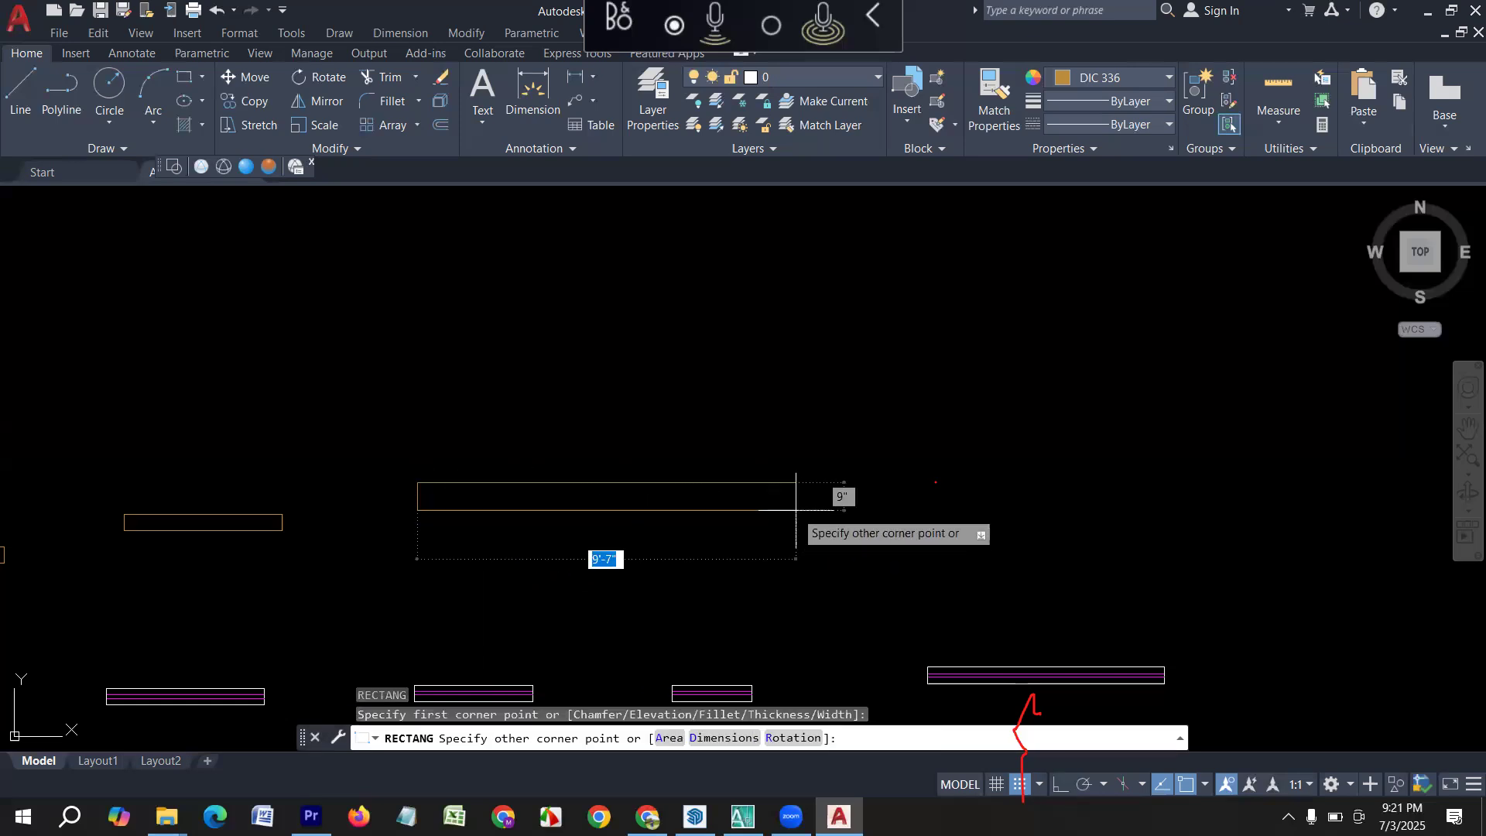
text(3)
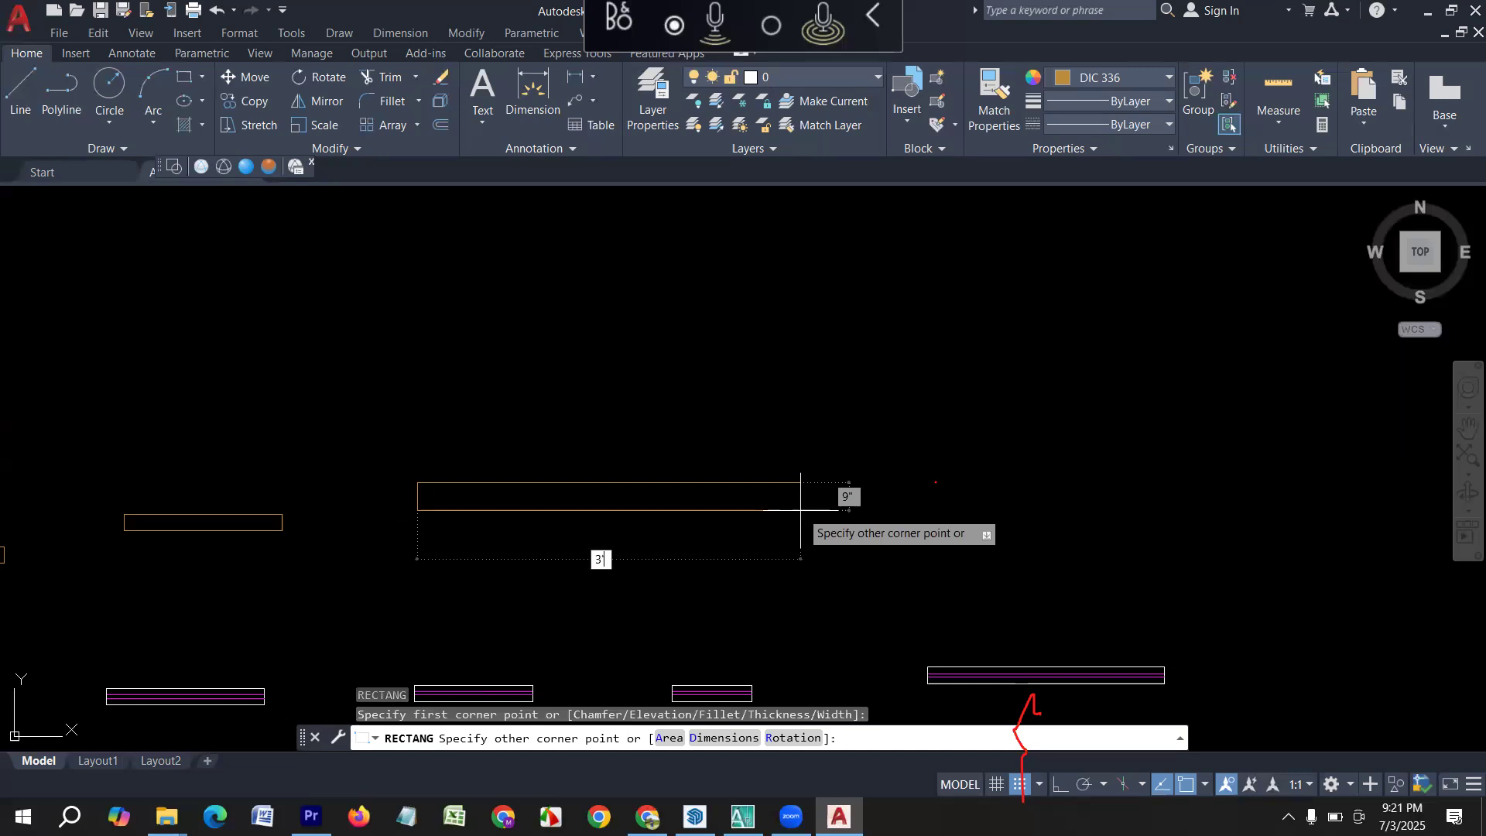
key(Tab)
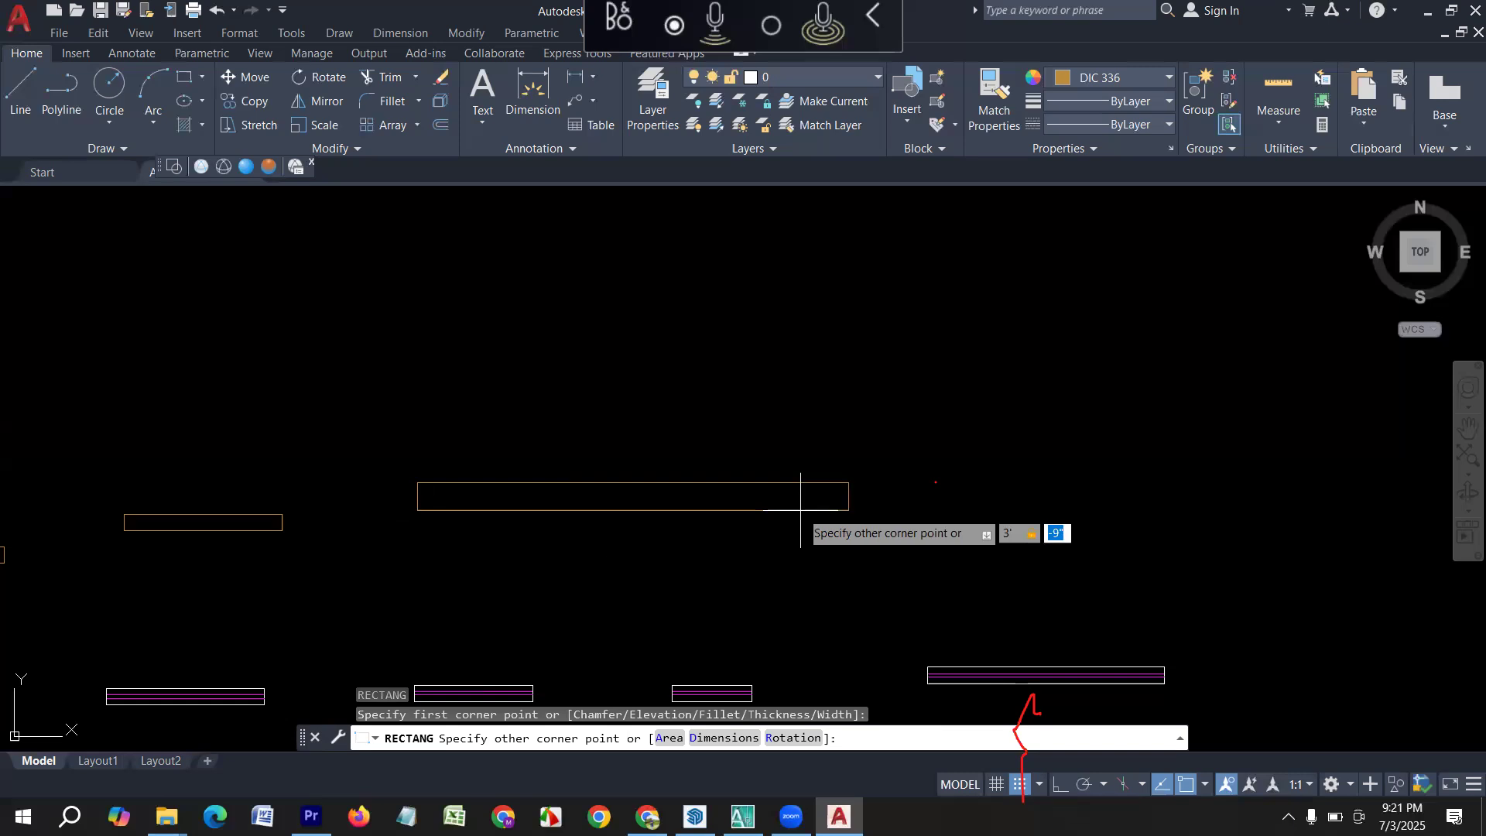
key(Return)
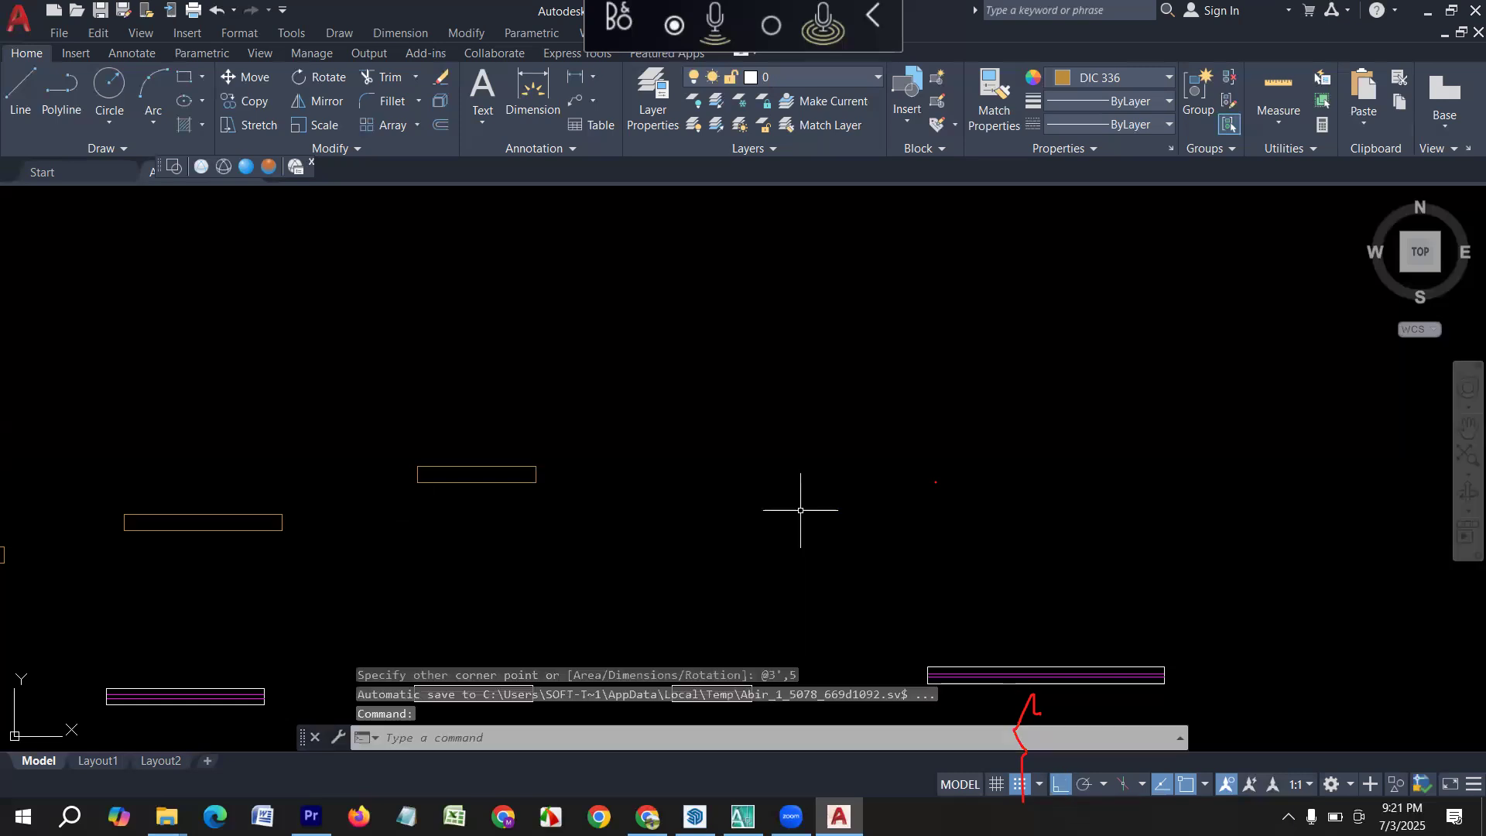
Draw a 2' by 5" rectangle above the 2' window symbol.
scroll(598, 490, down, 3)
scroll(662, 474, up, 1)
scroll(725, 488, up, 1)
middle_drag(721, 489, 639, 499)
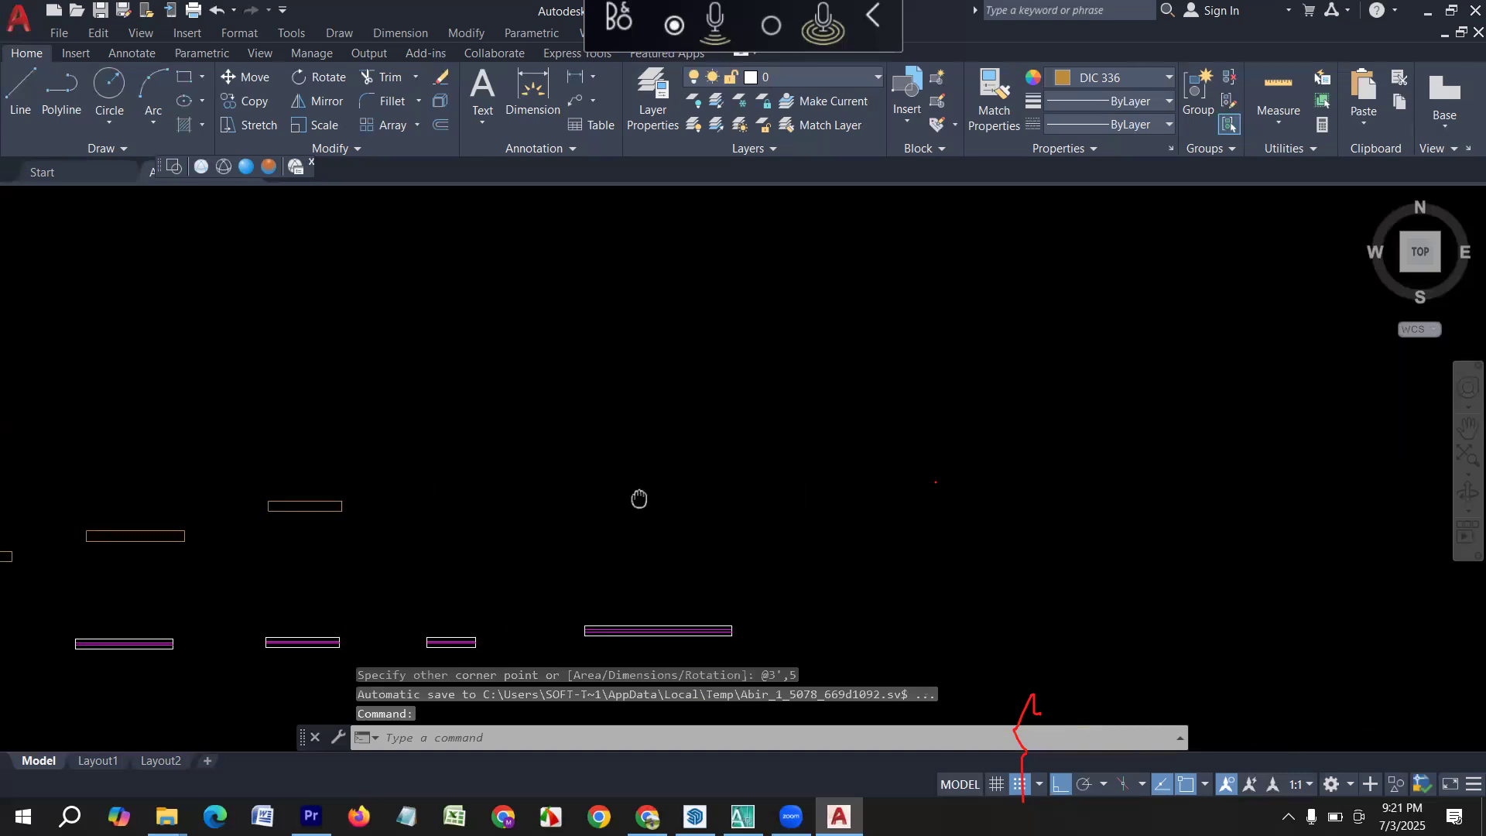
key(Escape)
text(rec)
key(Return)
click(449, 503)
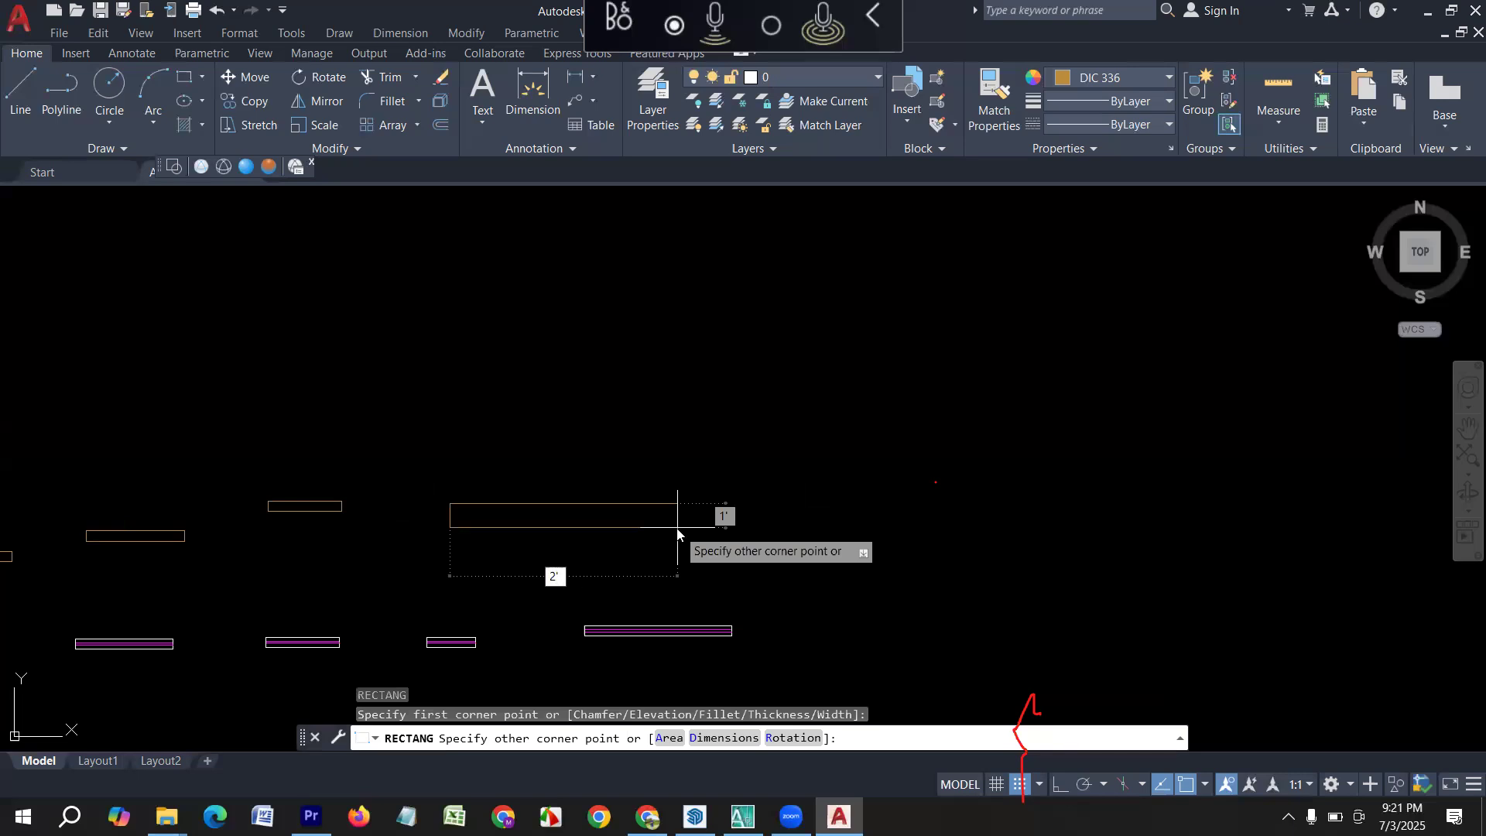
text(2)
key(Tab)
text(5)
key(Return)
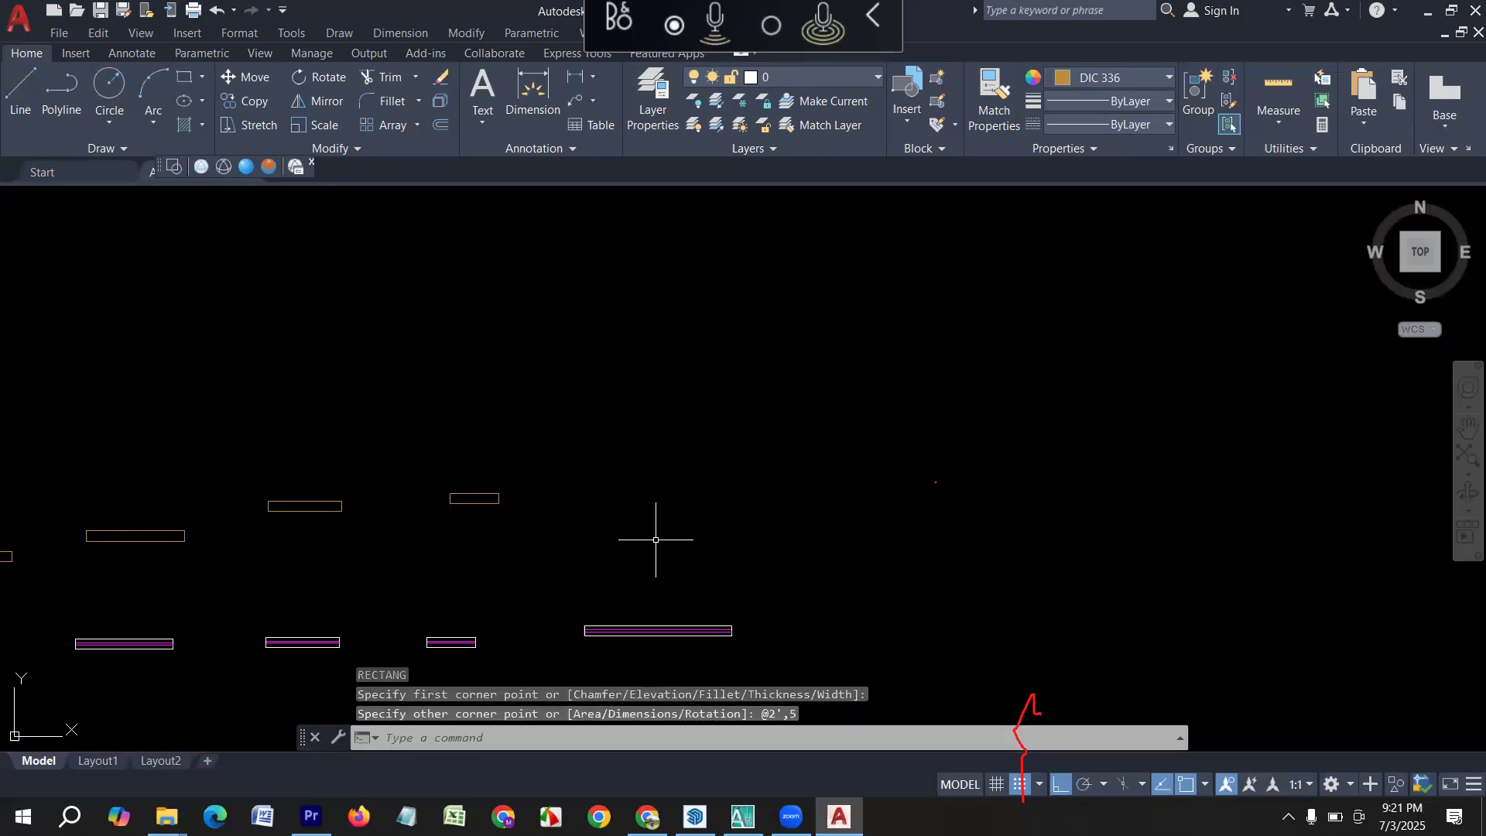
Offset the new 5' rectangle inward by 2" to form its inner outline.
scroll(474, 508, up, 1)
scroll(283, 523, up, 4)
key(Escape)
key(Escape)
key(Escape)
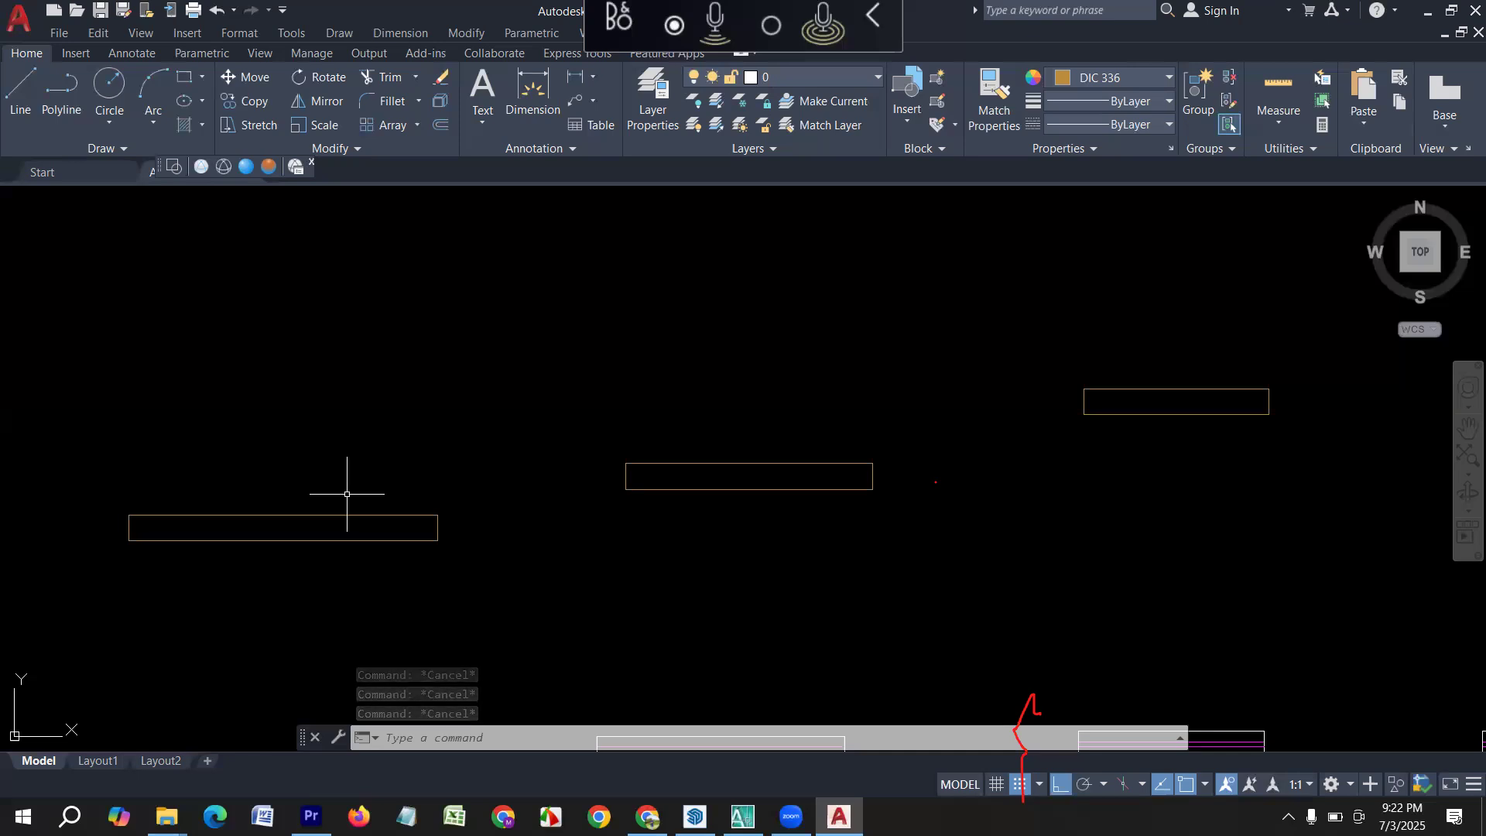
text(o)
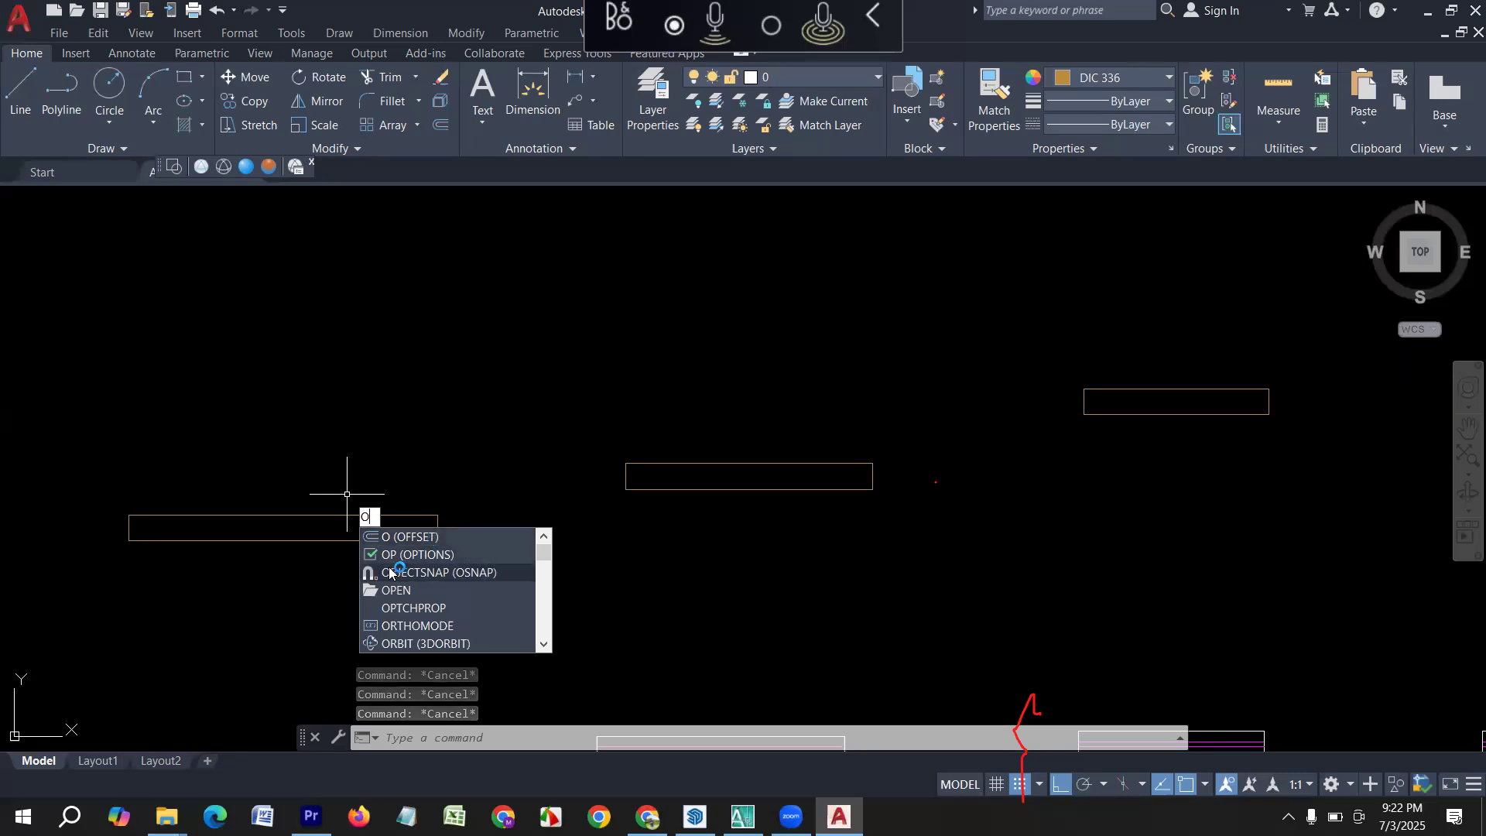
text(ff)
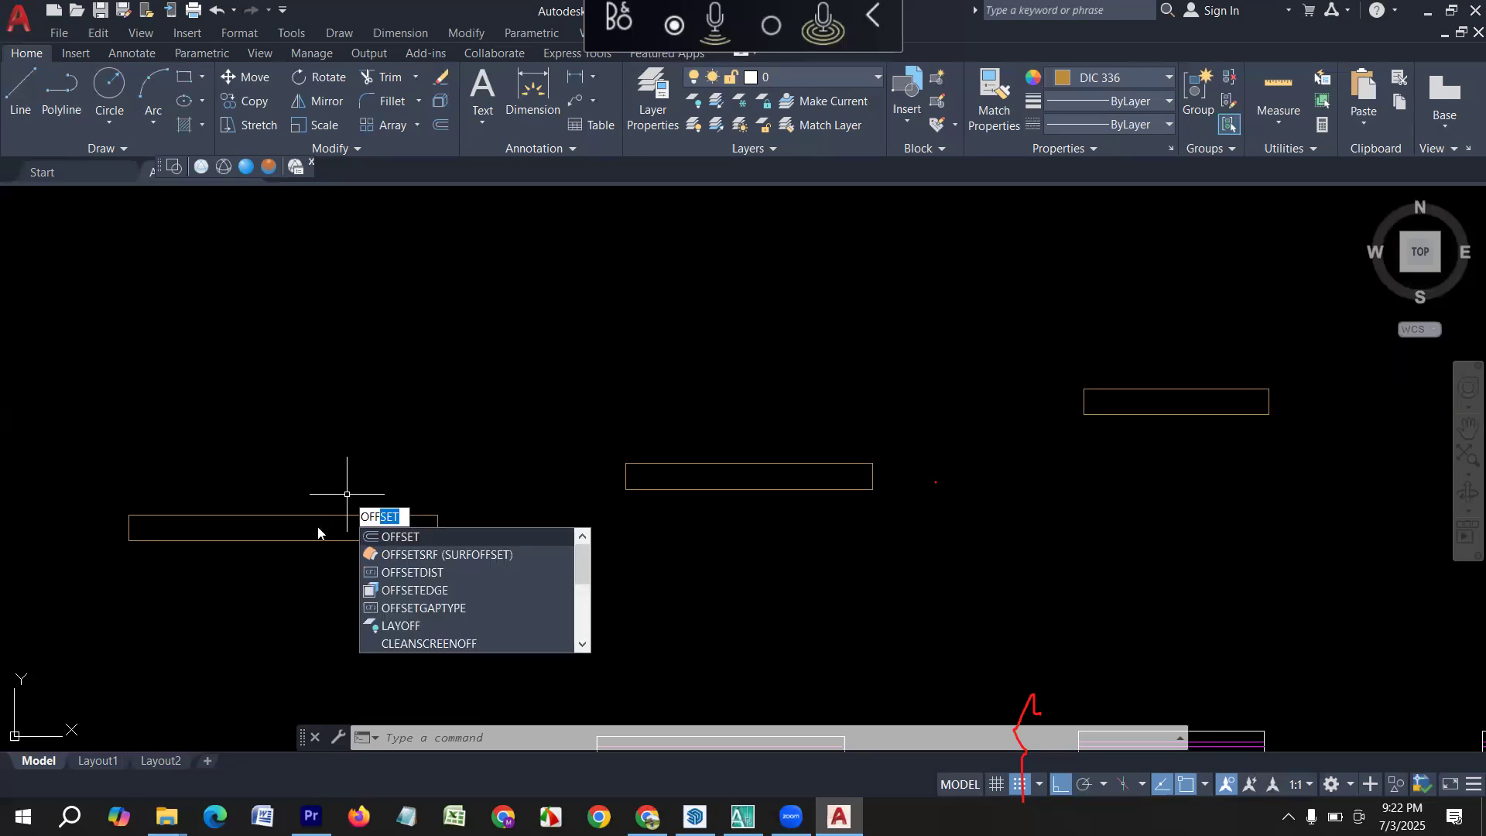
text(SEt)
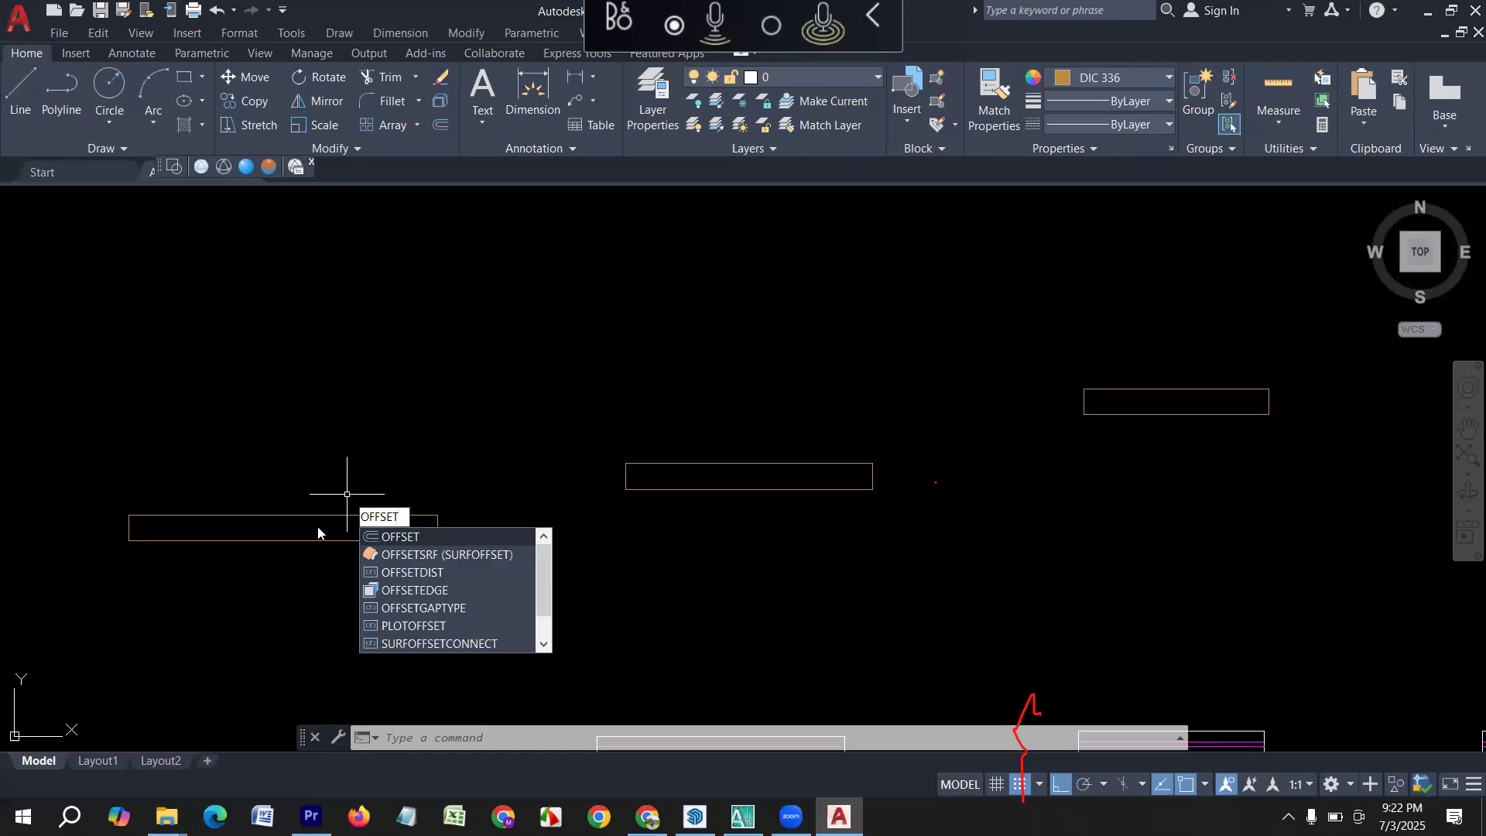
key(Return)
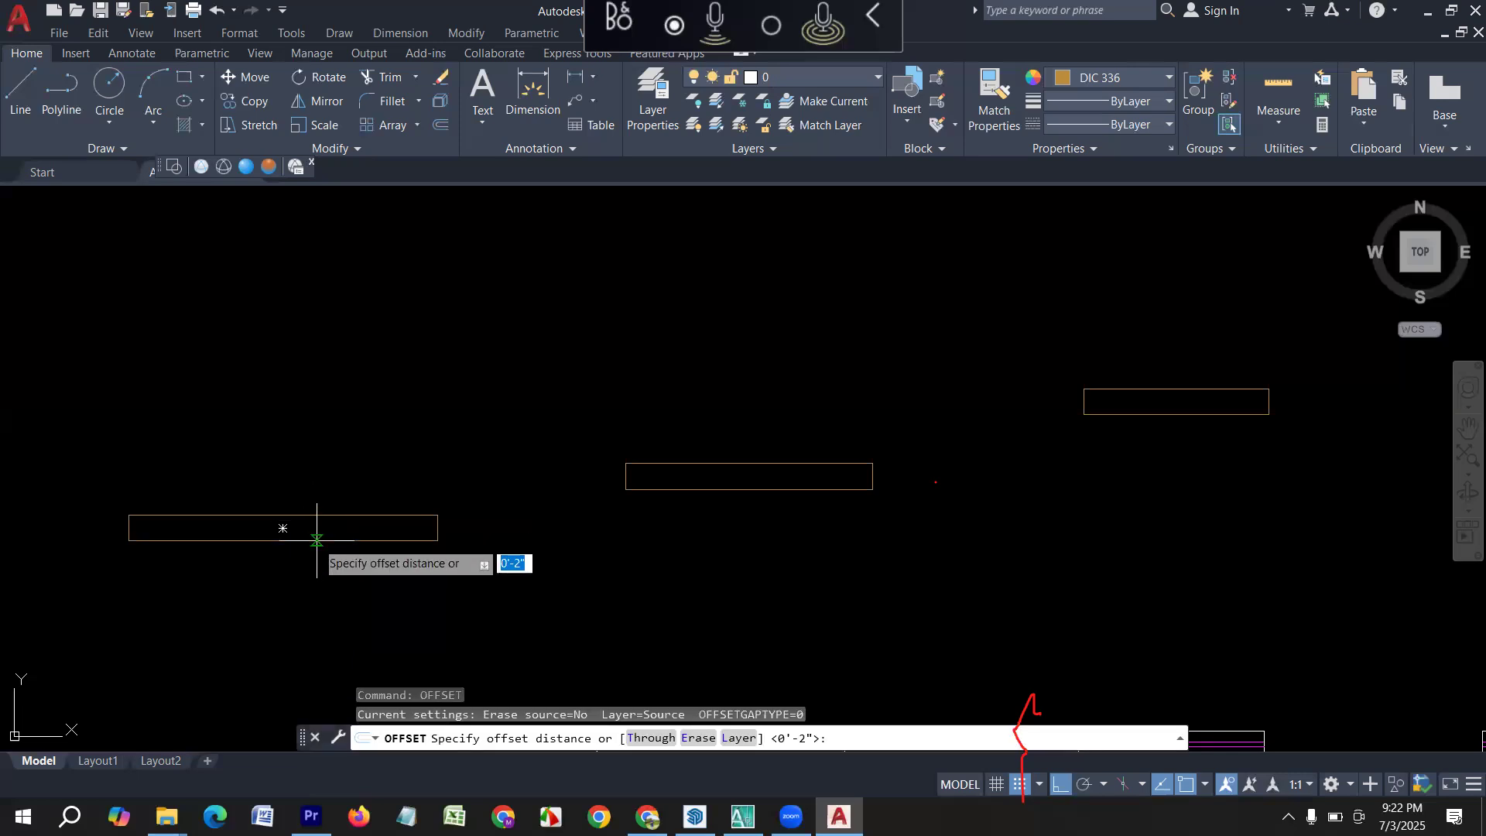
text(2)
key(Return)
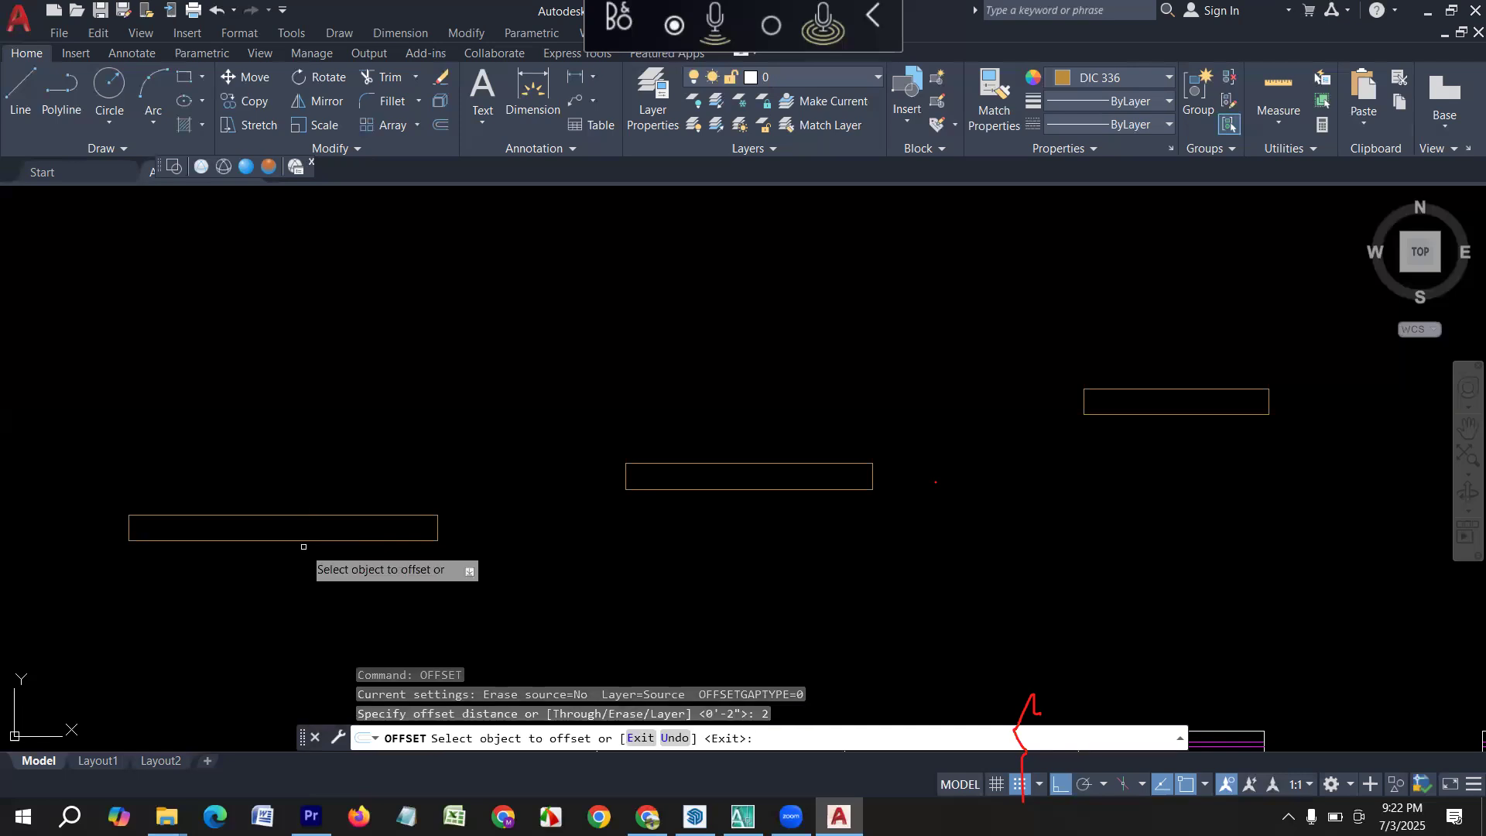
click(292, 517)
scroll(285, 523, up, 2)
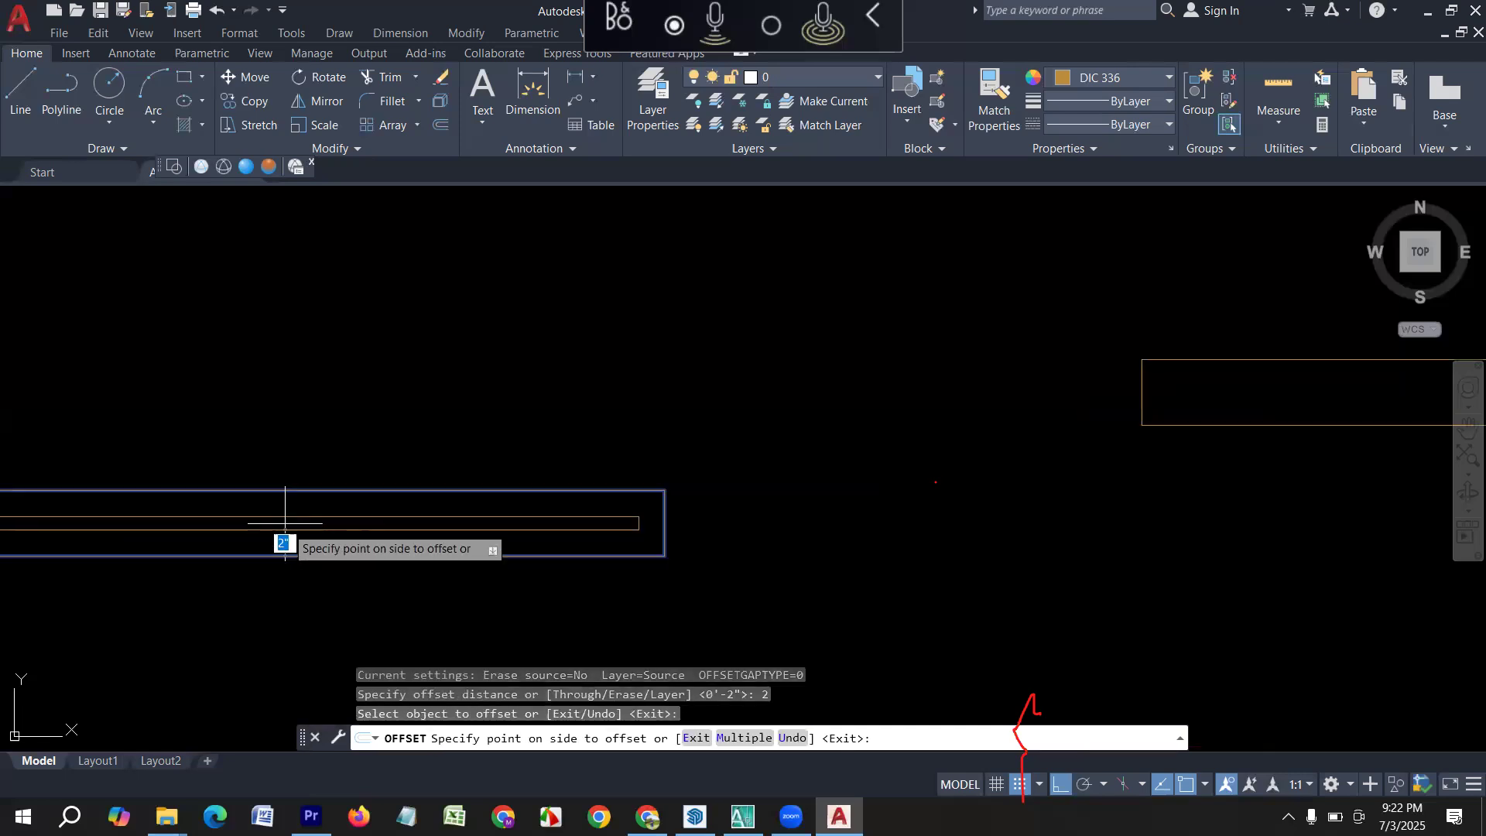
click(285, 523)
scroll(394, 554, down, 5)
key(Escape)
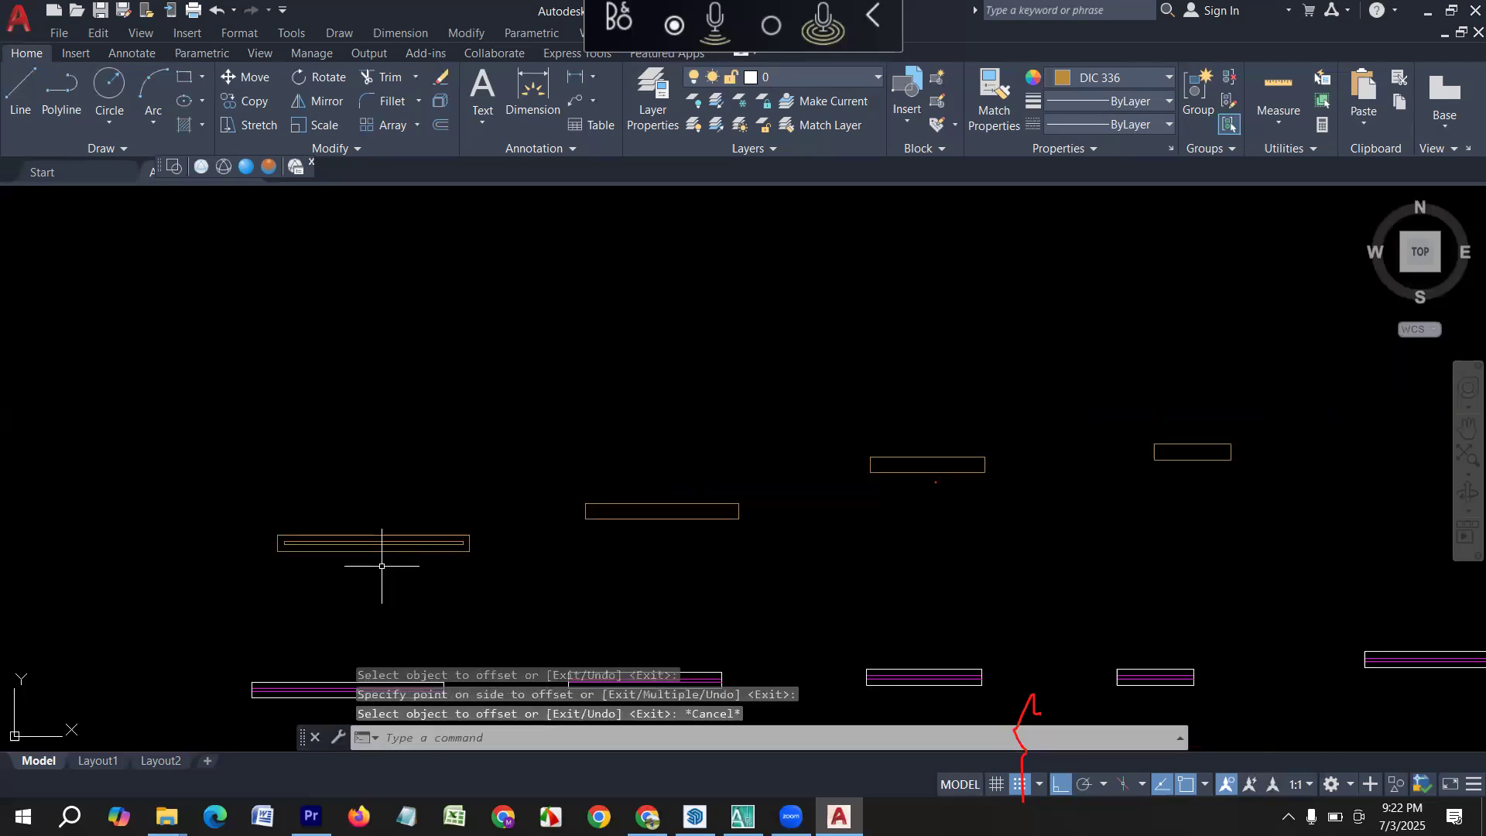
Offset the new 4' rectangle inward by 2" to form its inner outline.
scroll(381, 566, up, 2)
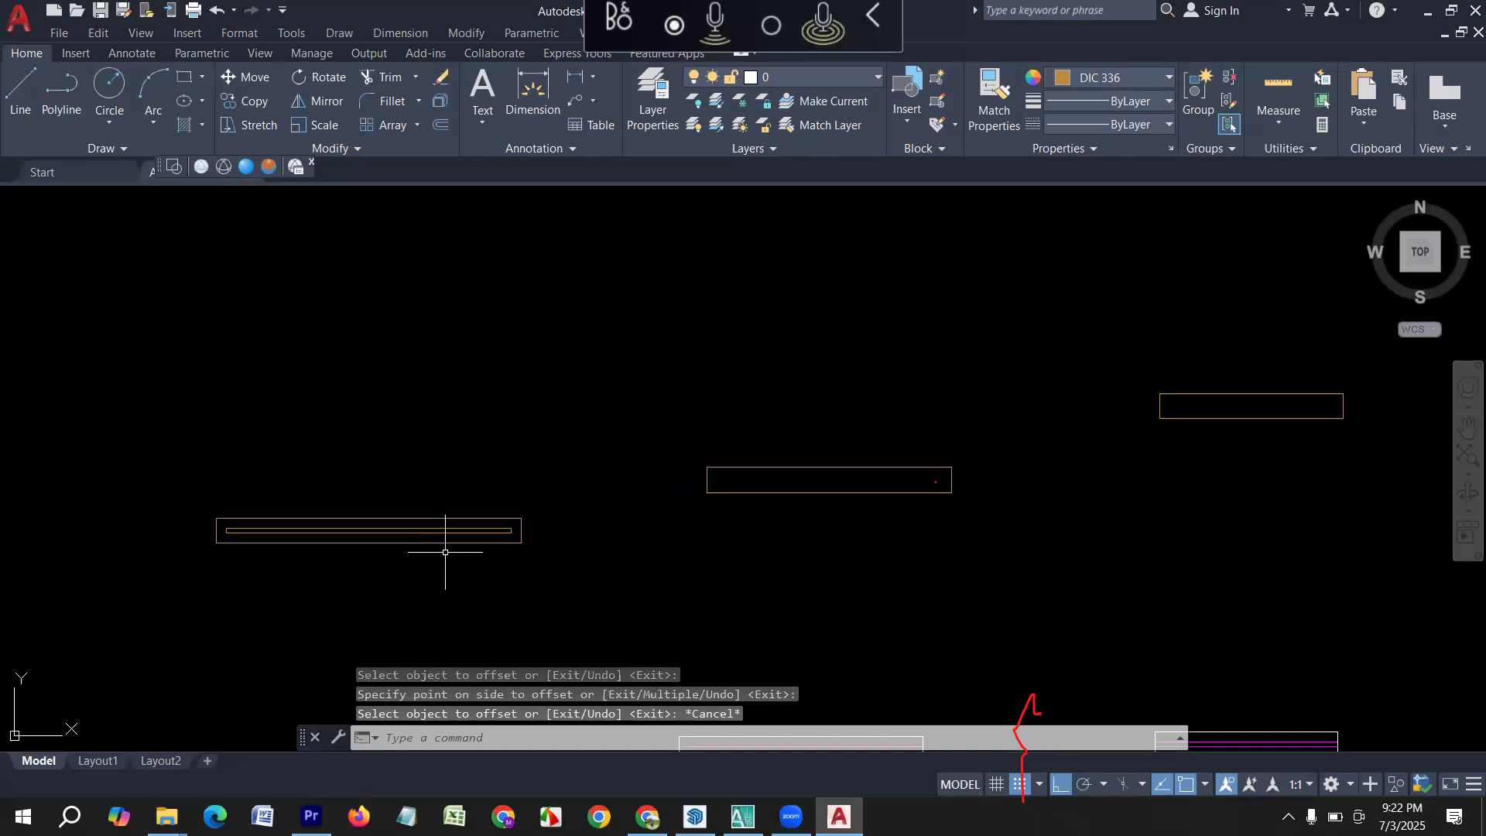
middle_drag(756, 520, 427, 524)
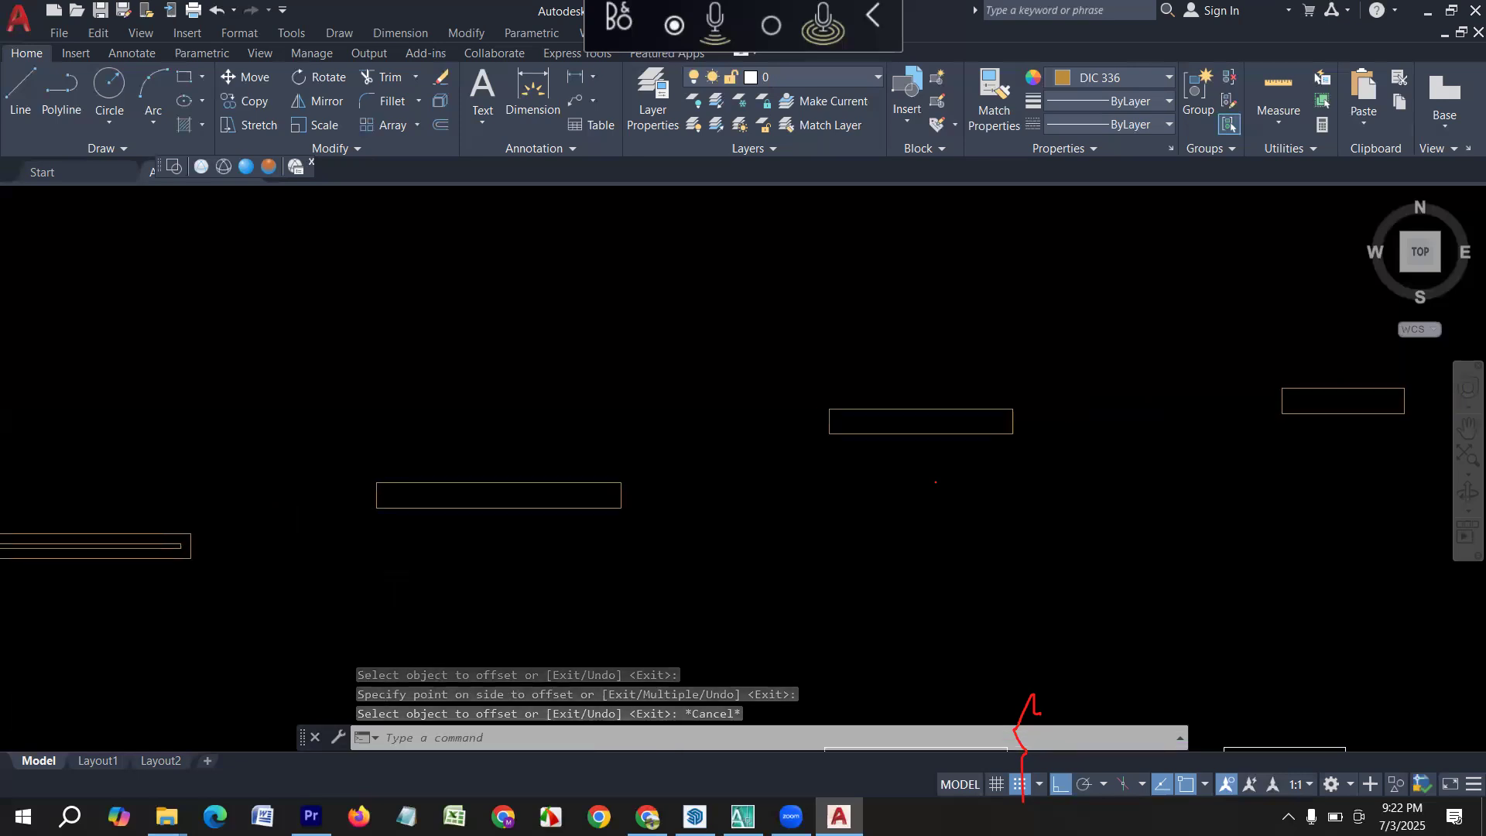
scroll(426, 523, down, 5)
scroll(302, 614, up, 5)
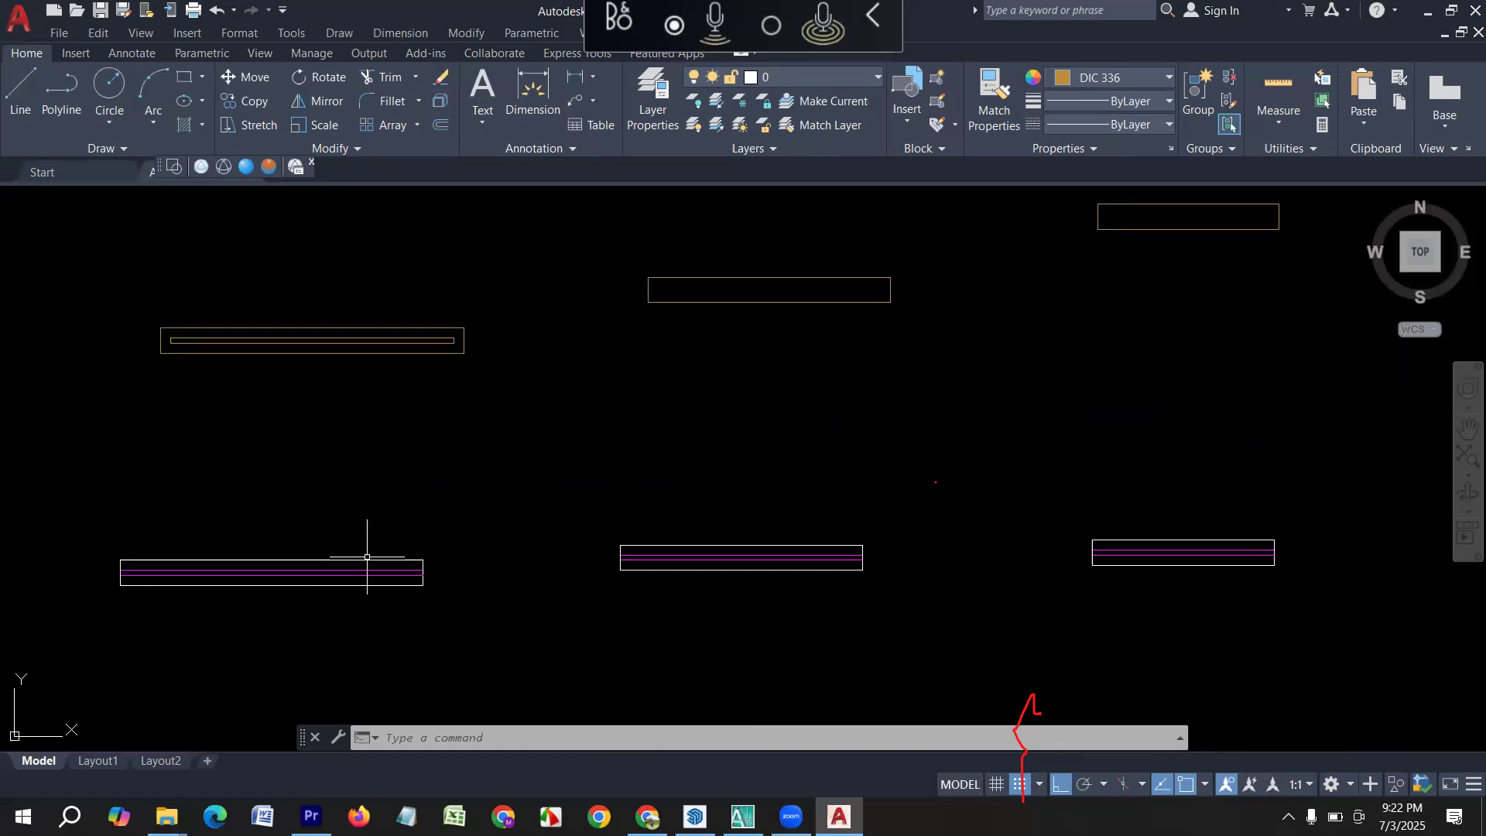
scroll(533, 400, up, 2)
middle_drag(533, 400, 360, 613)
middle_drag(694, 565, 506, 643)
key(Escape)
key(Escape)
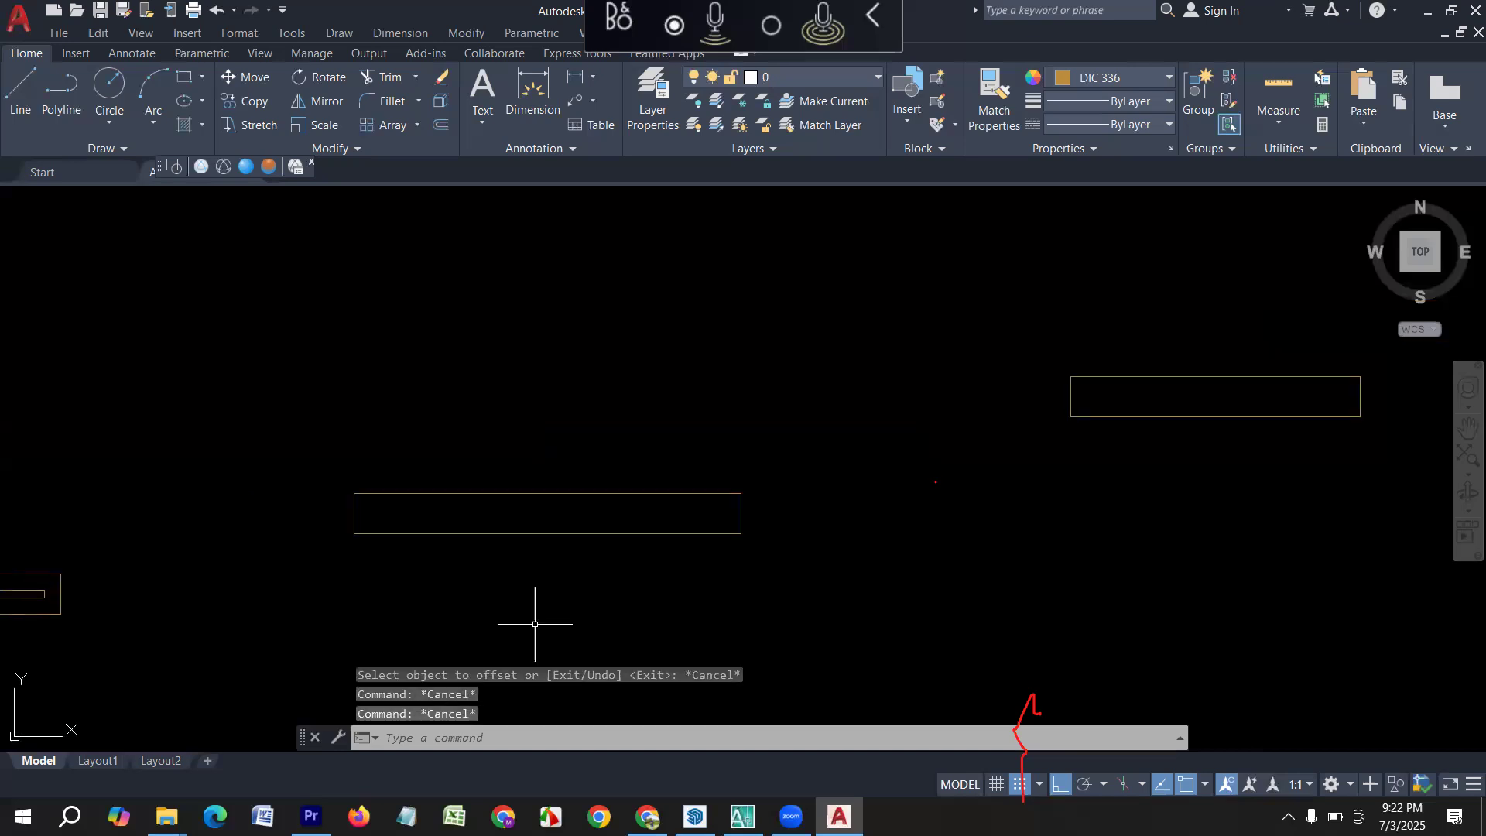
key(Return)
key(Return)
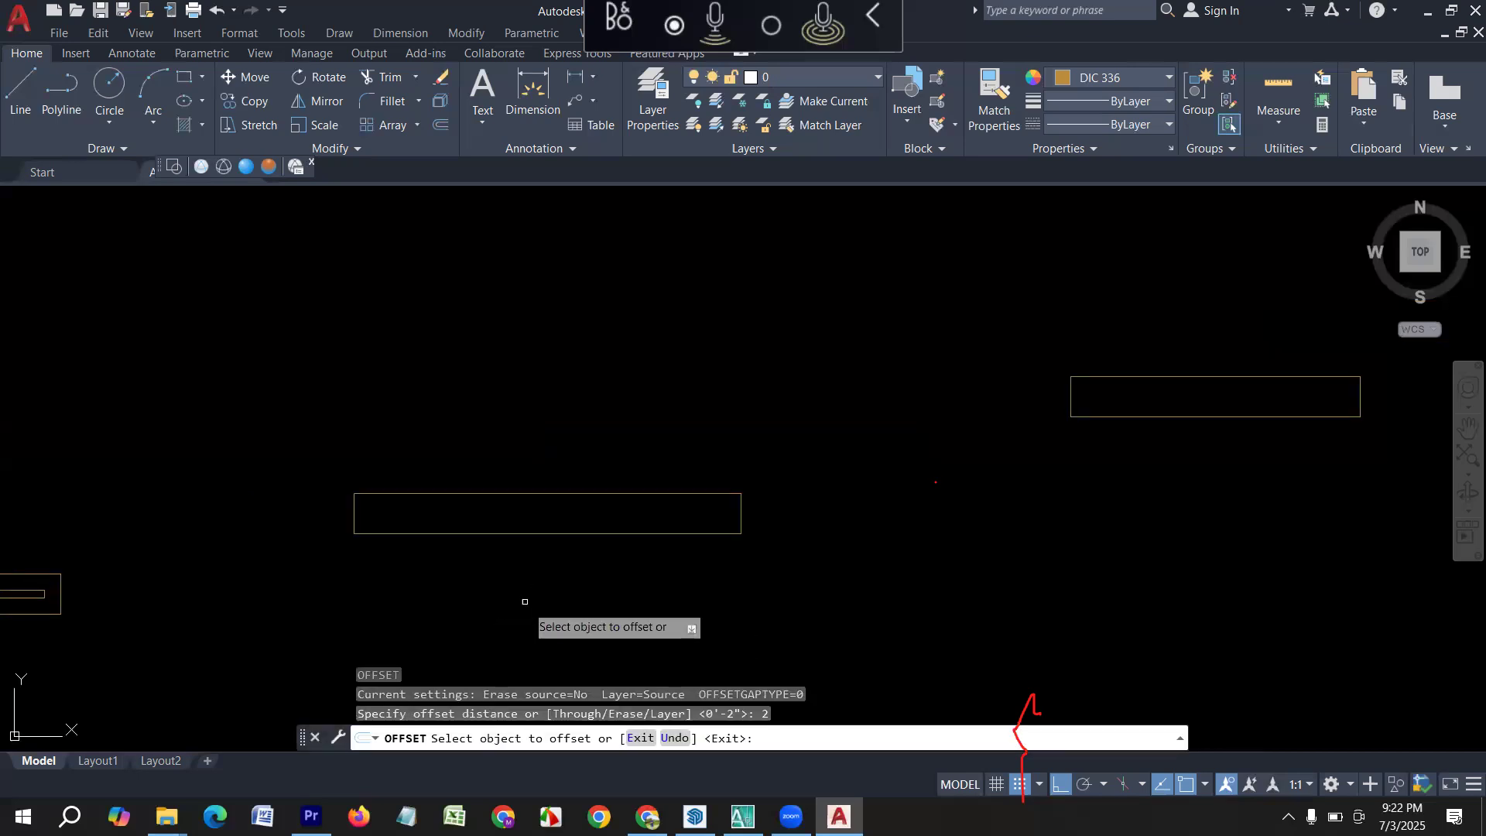
click(512, 533)
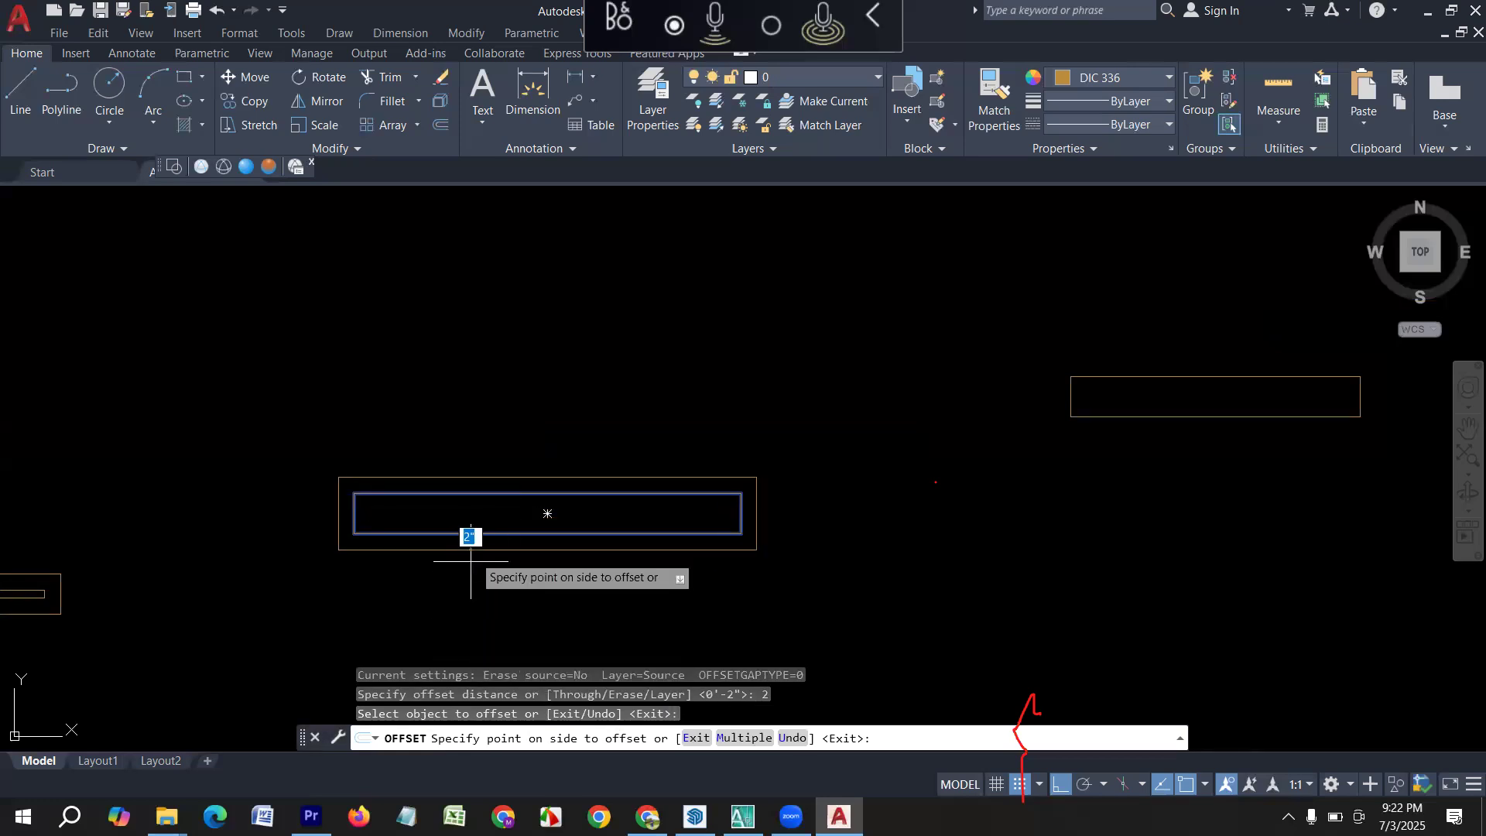
click(547, 513)
scroll(421, 534, down, 5)
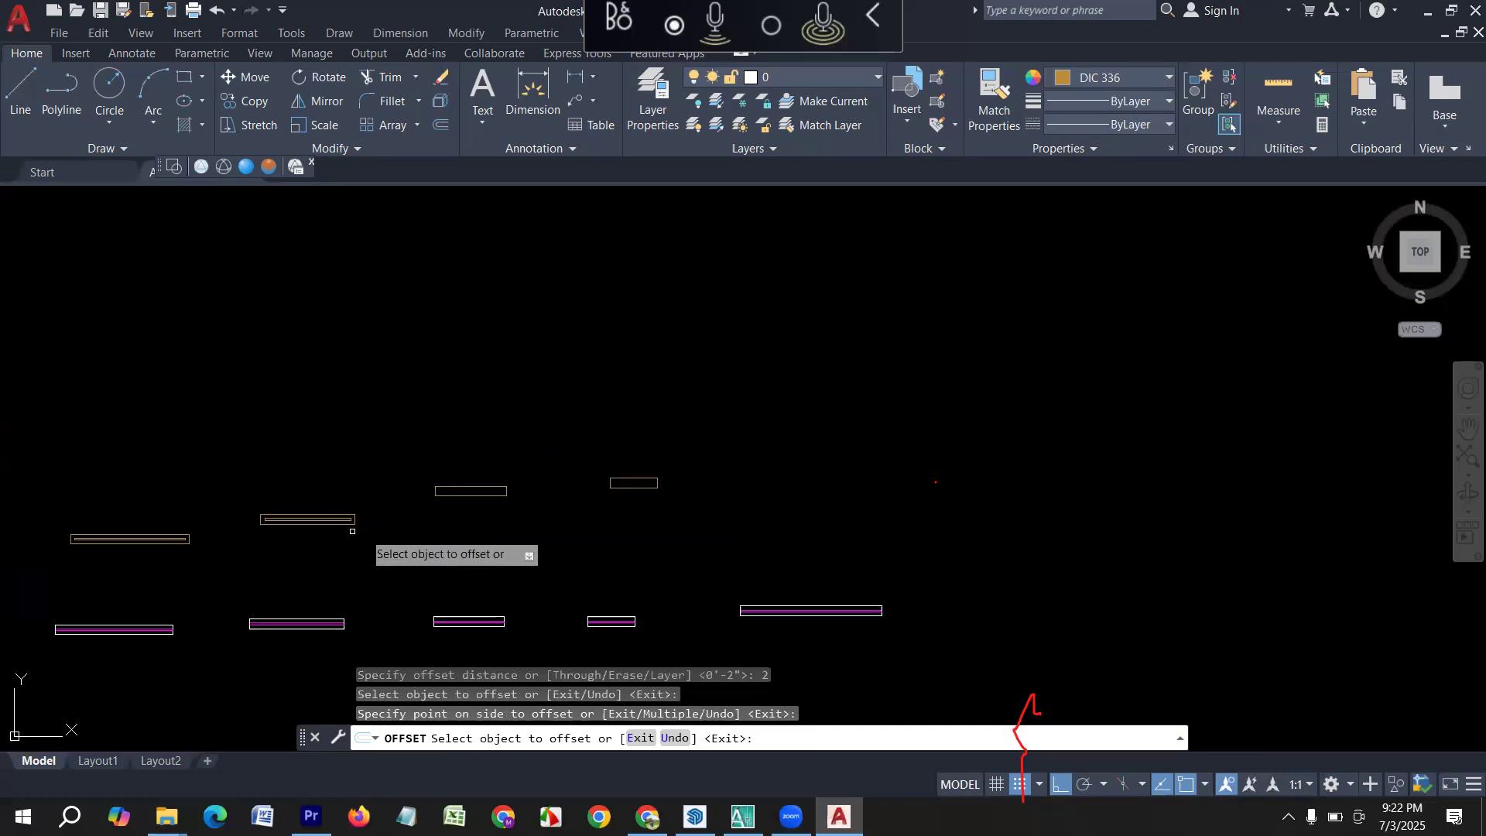
key(Escape)
scroll(533, 477, up, 2)
key(Escape)
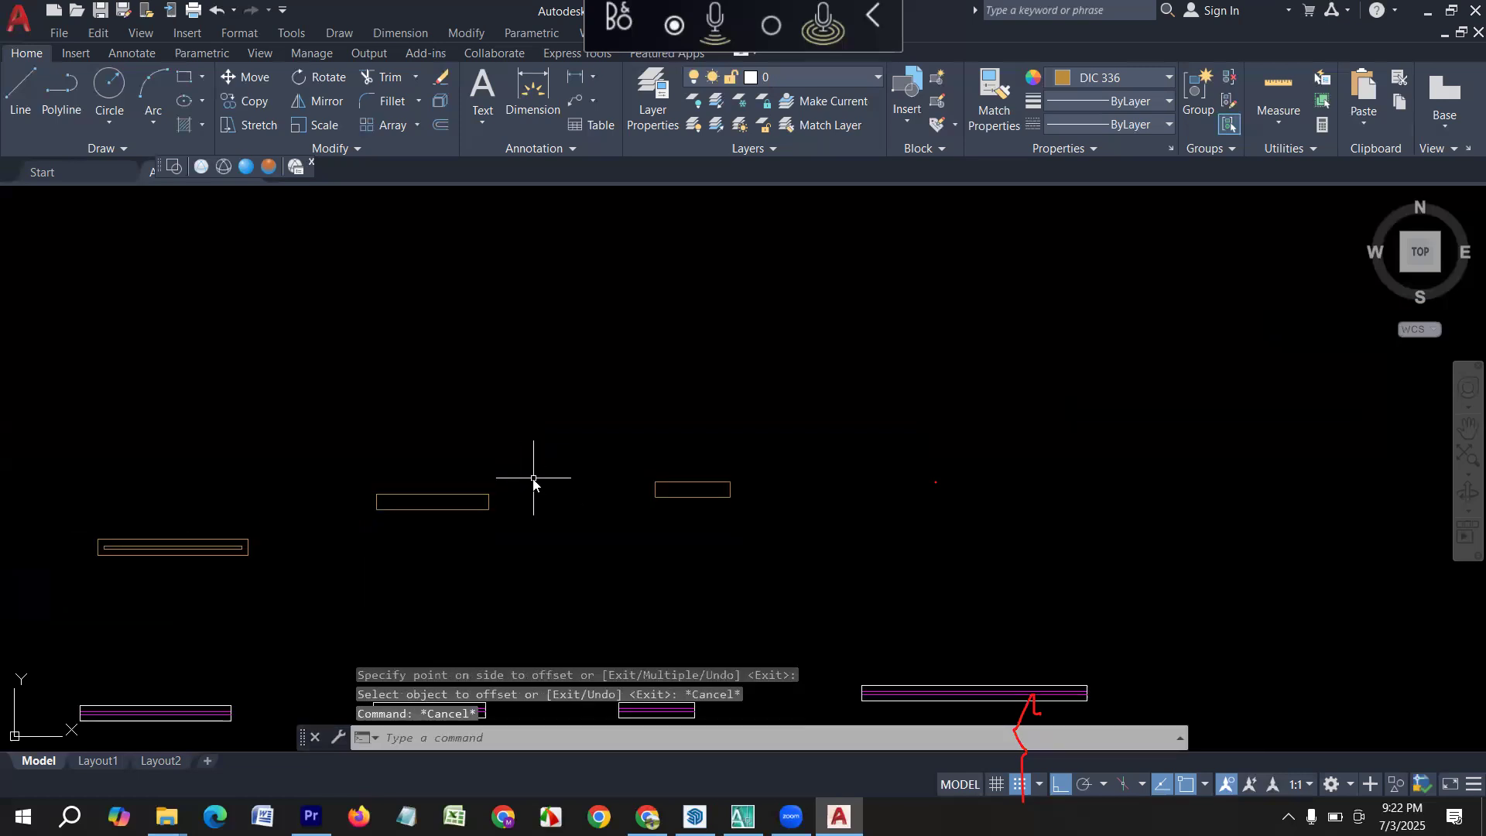
text(o)
key(space)
key(Escape)
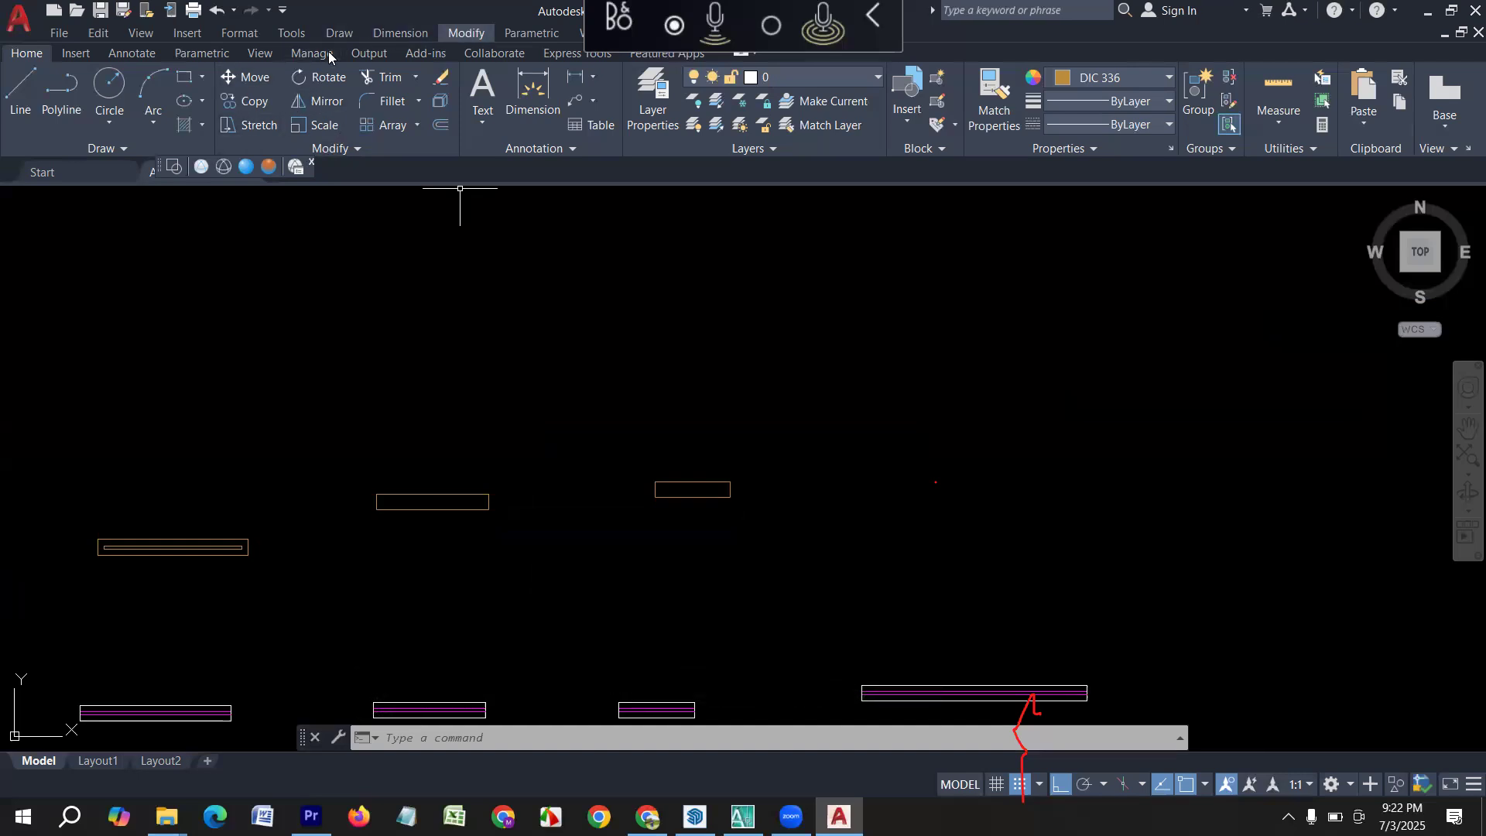
Offset the new 3' rectangle inward by 2" to form its inner outline.
click(466, 33)
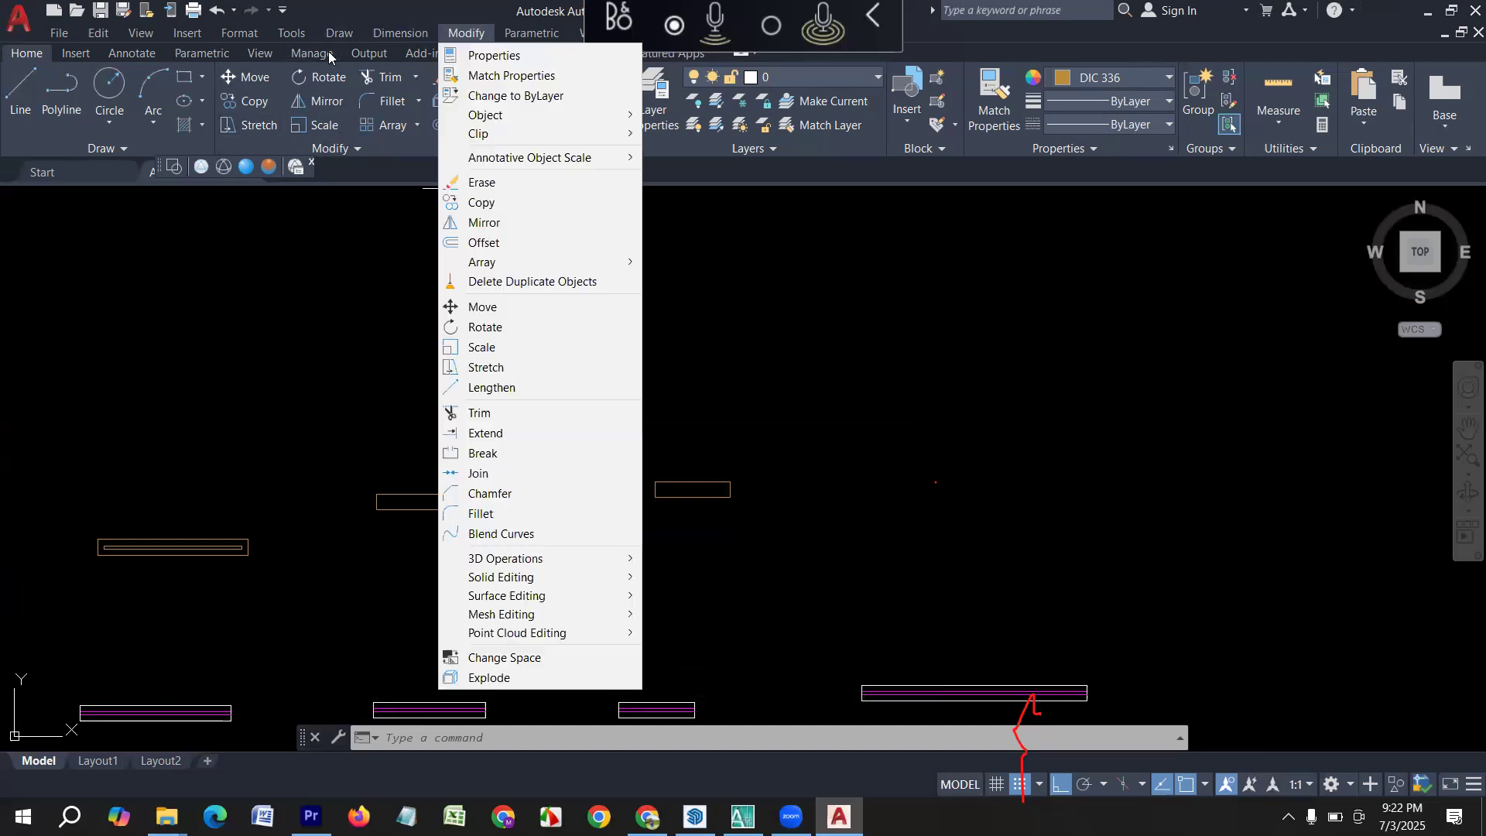
click(483, 241)
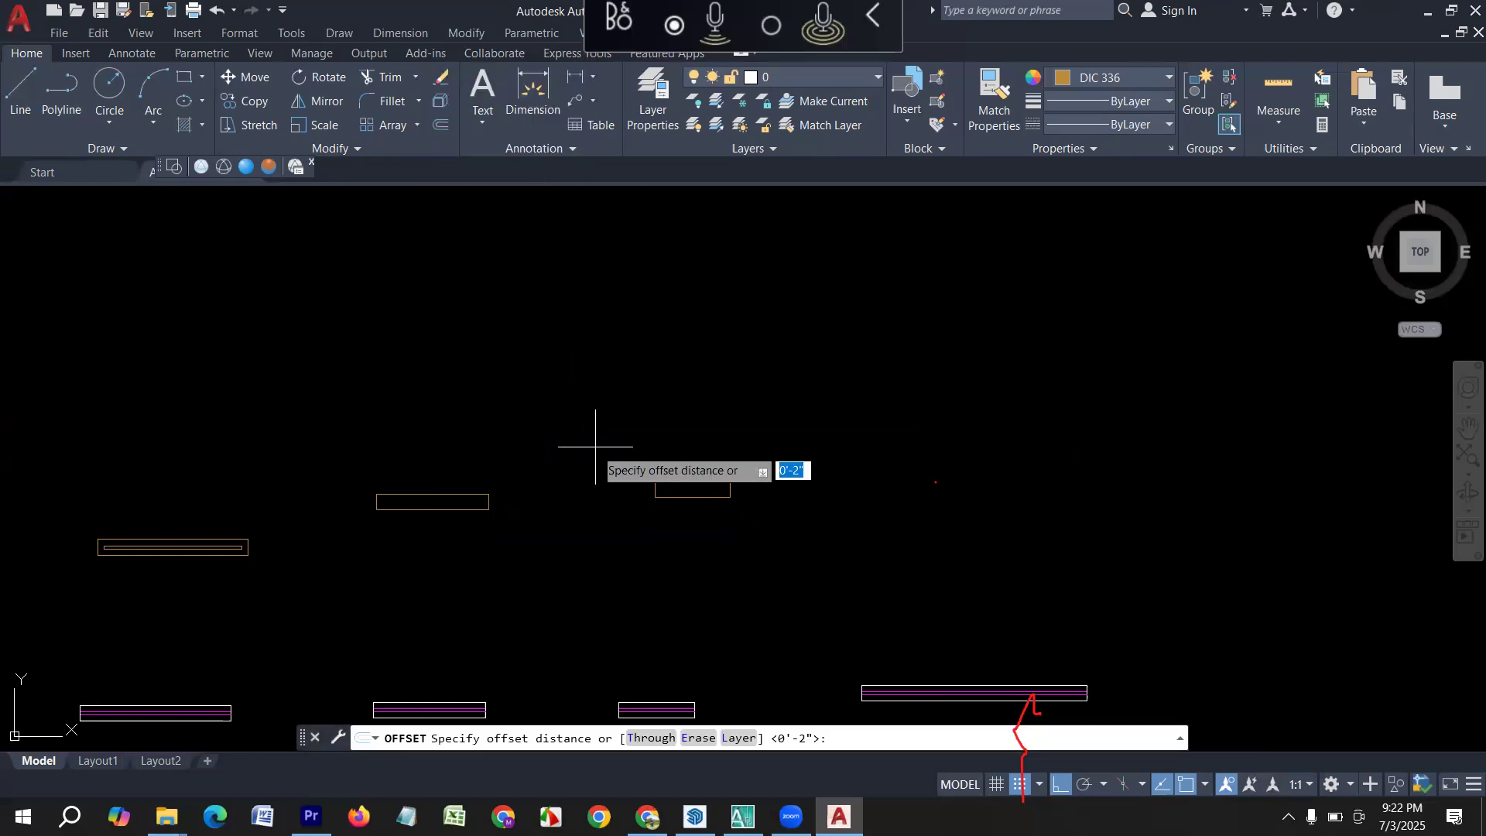
text(2)
key(Return)
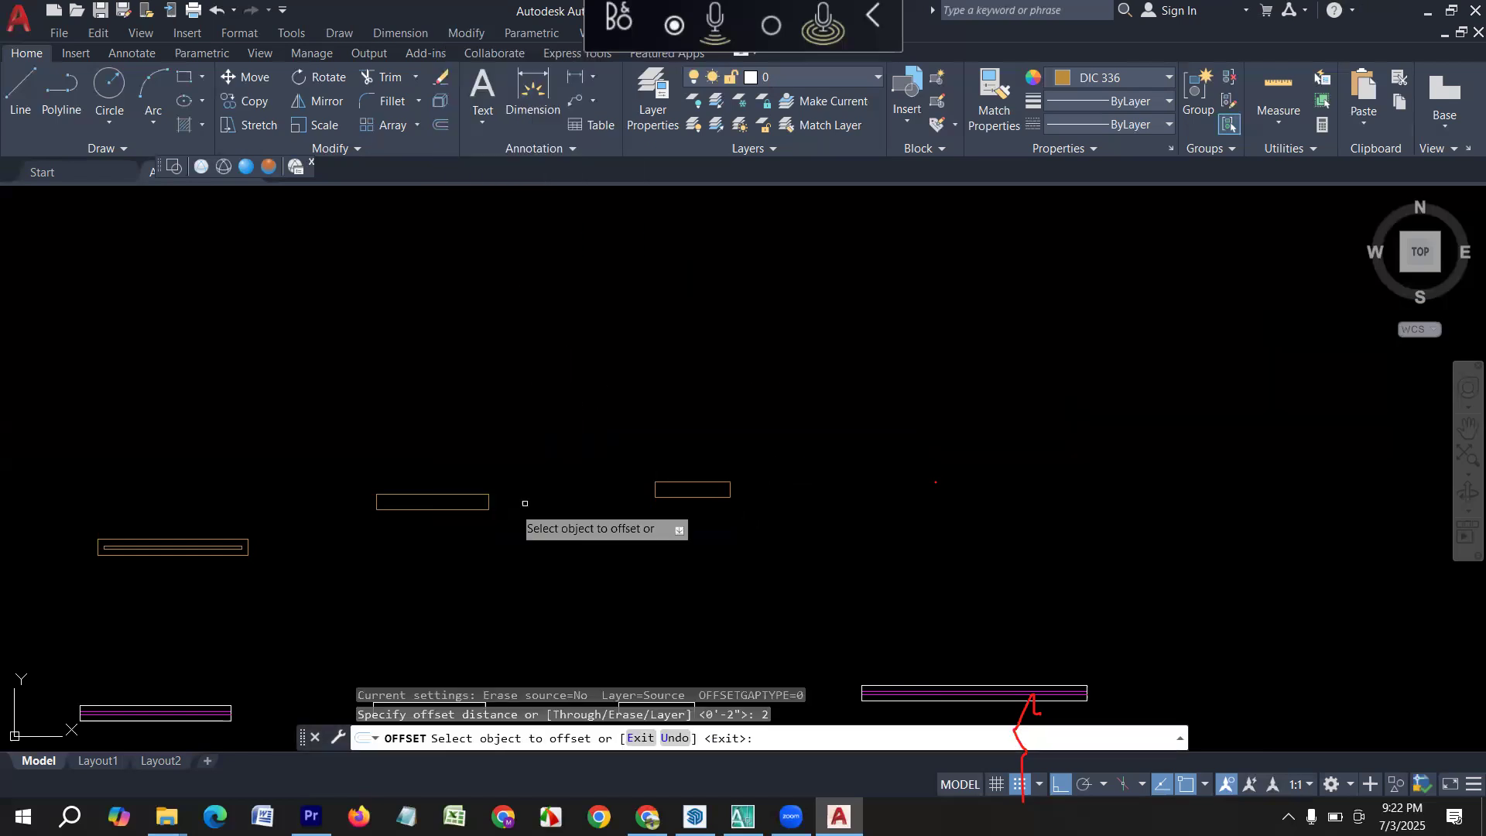
click(417, 514)
scroll(417, 514, up, 5)
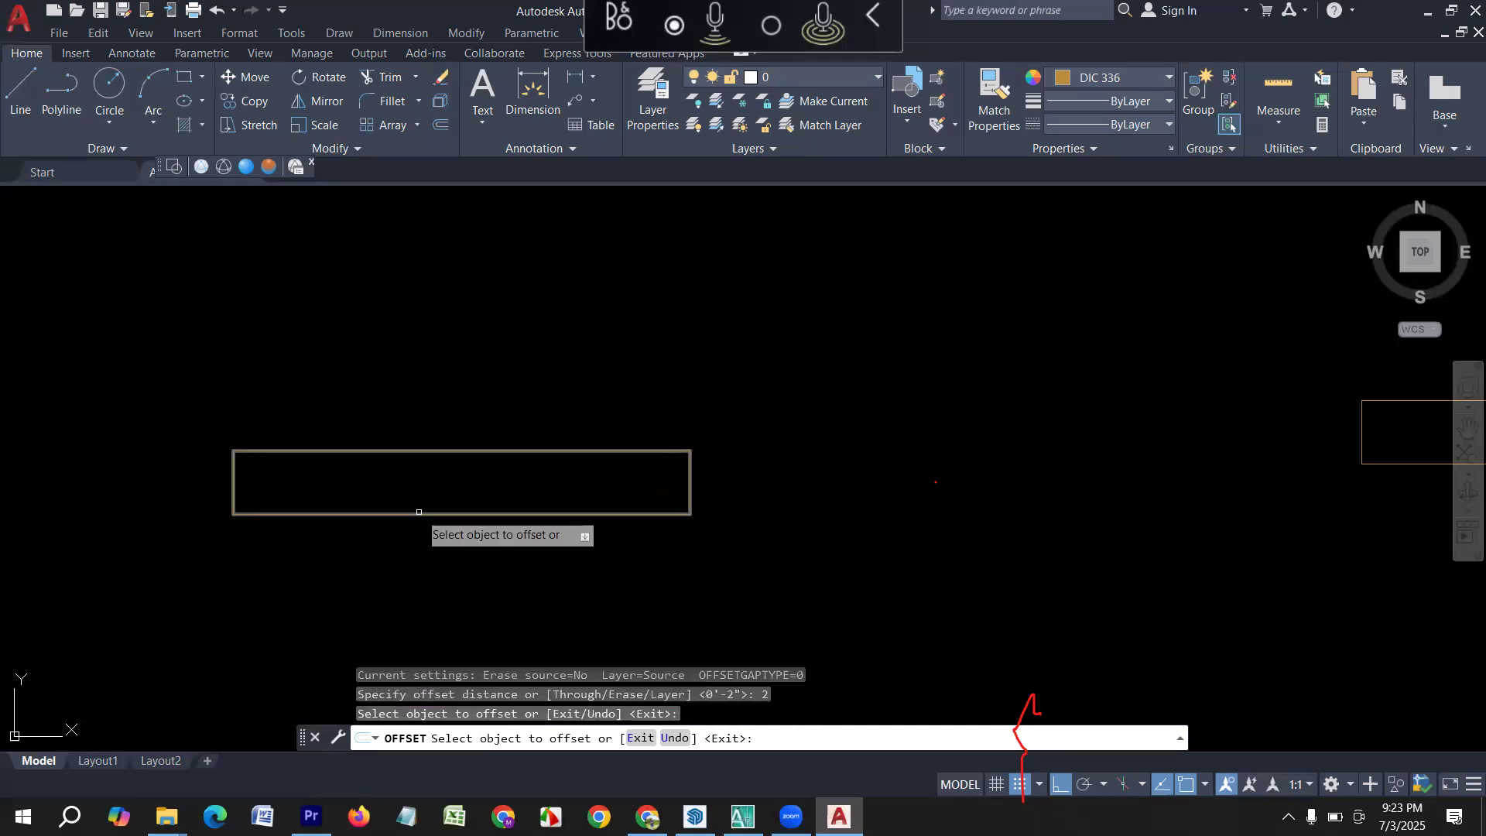
click(421, 497)
scroll(325, 496, down, 4)
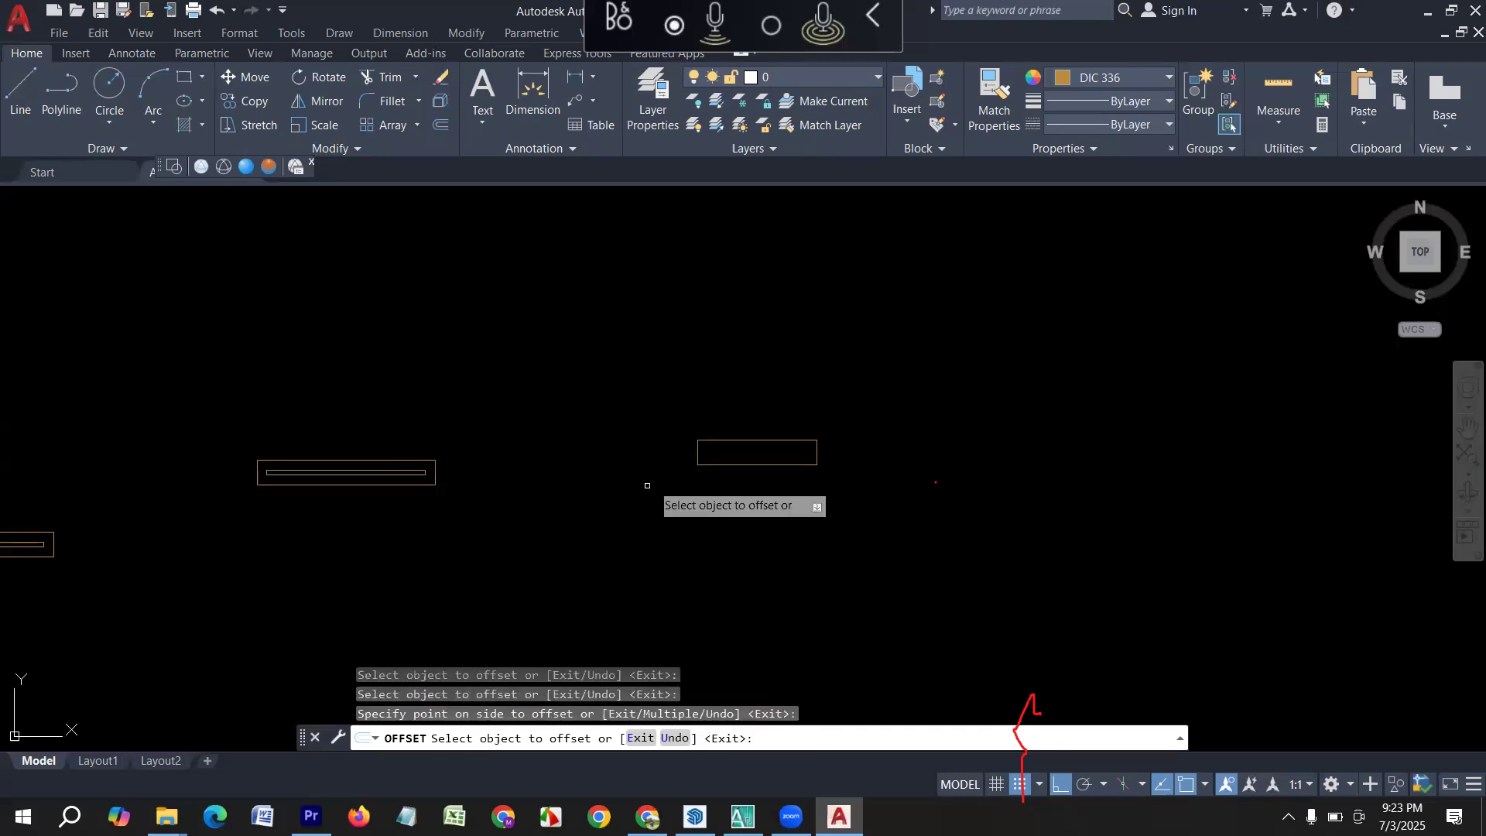
Offset the new 2' rectangle inward by the same 2" distance.
click(768, 466)
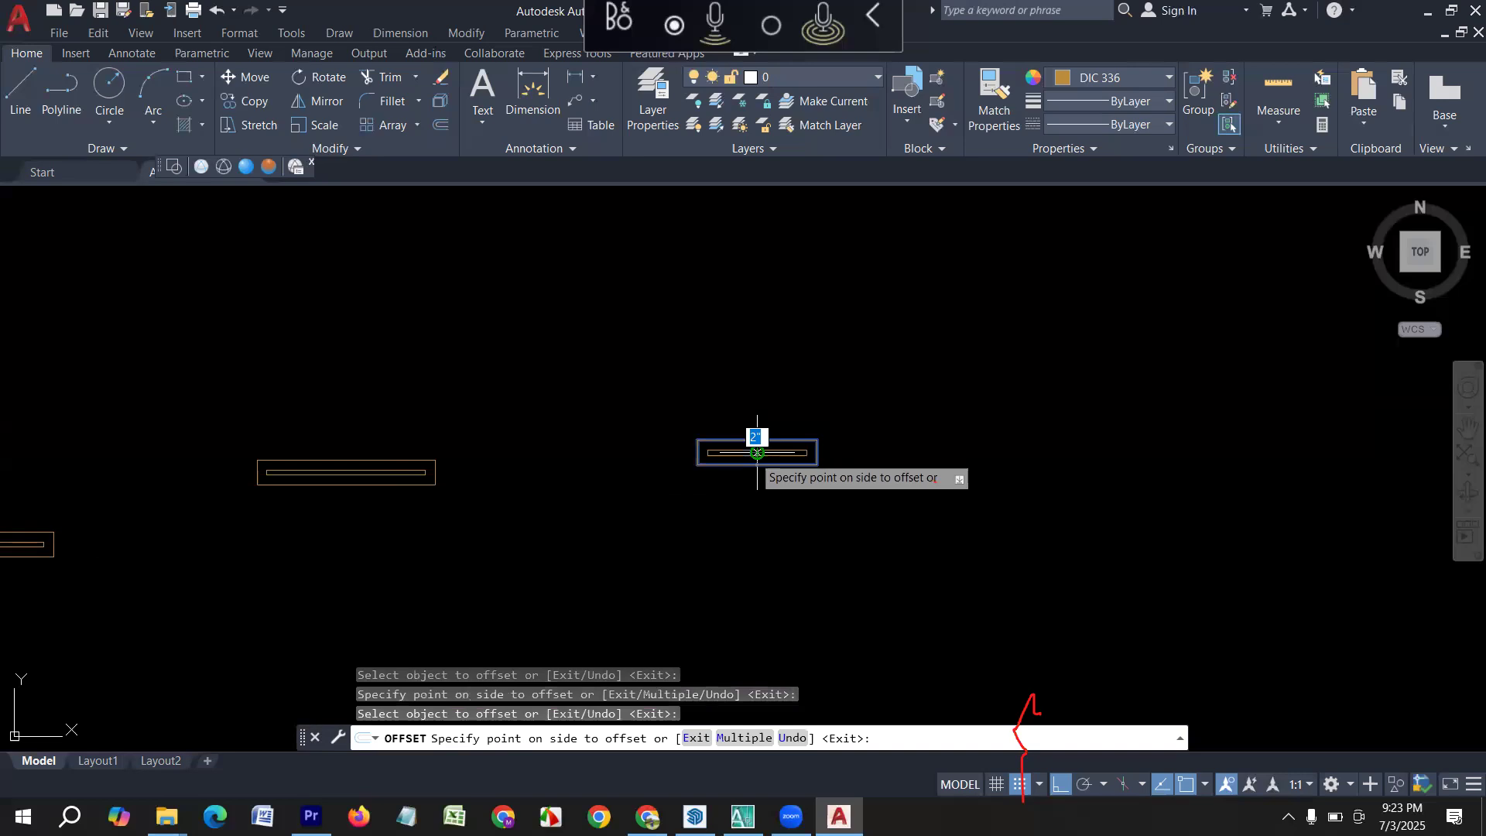
click(757, 449)
scroll(476, 467, down, 3)
key(Escape)
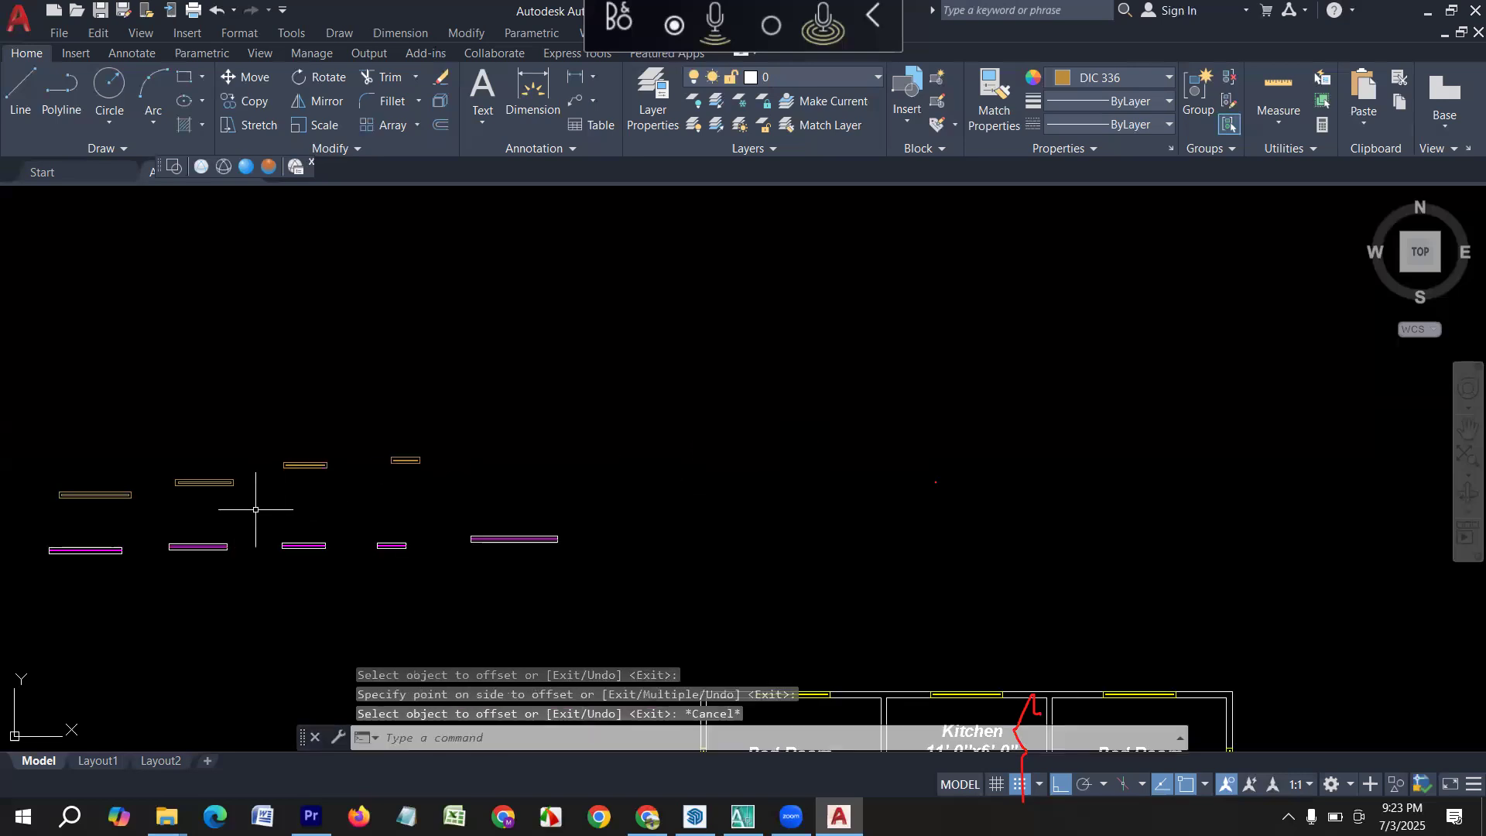
middle_drag(248, 507, 431, 547)
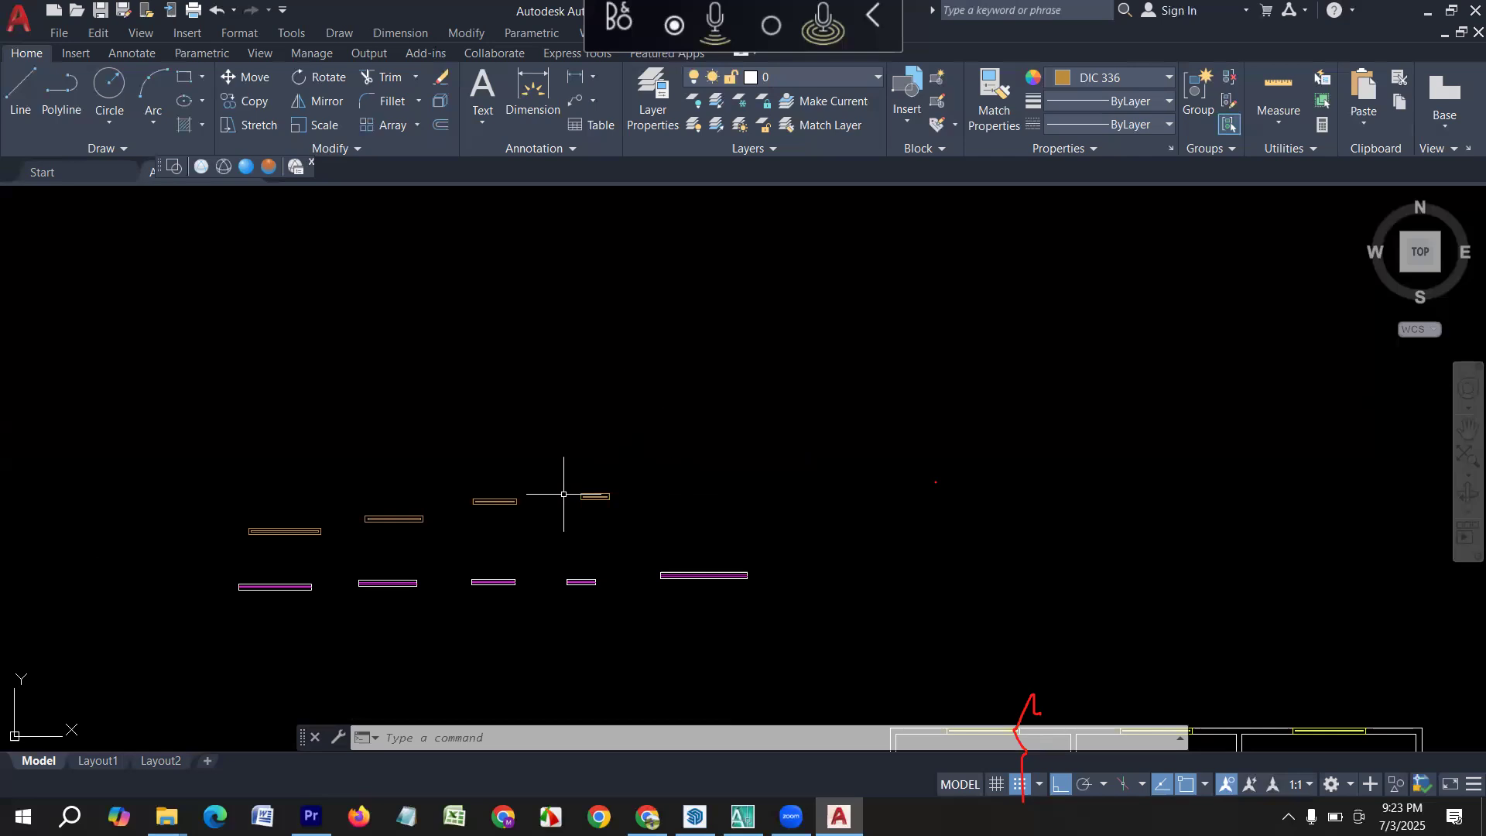
key(Escape)
scroll(245, 462, up, 2)
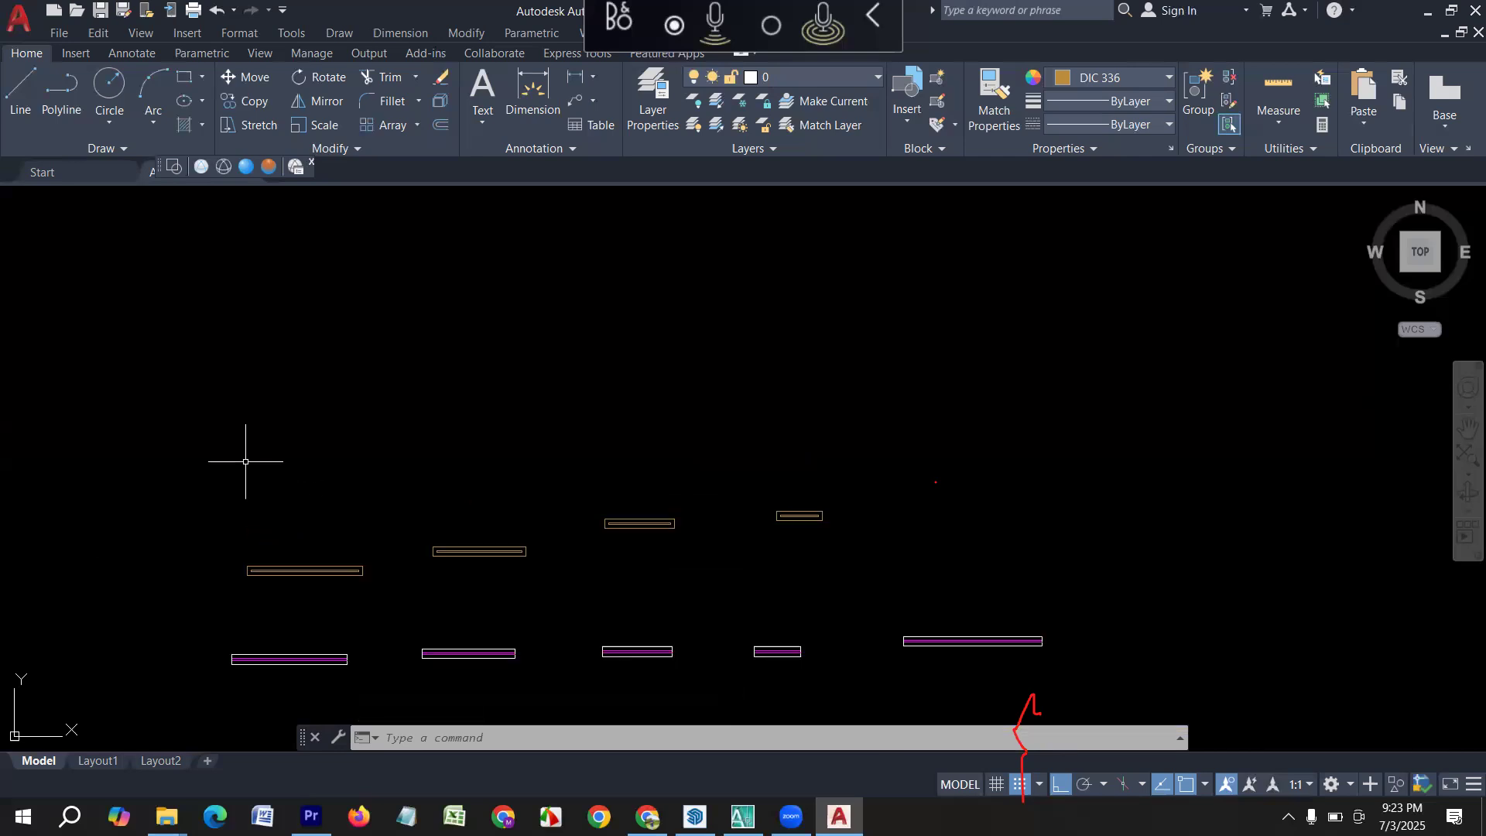
text(l)
key(Return)
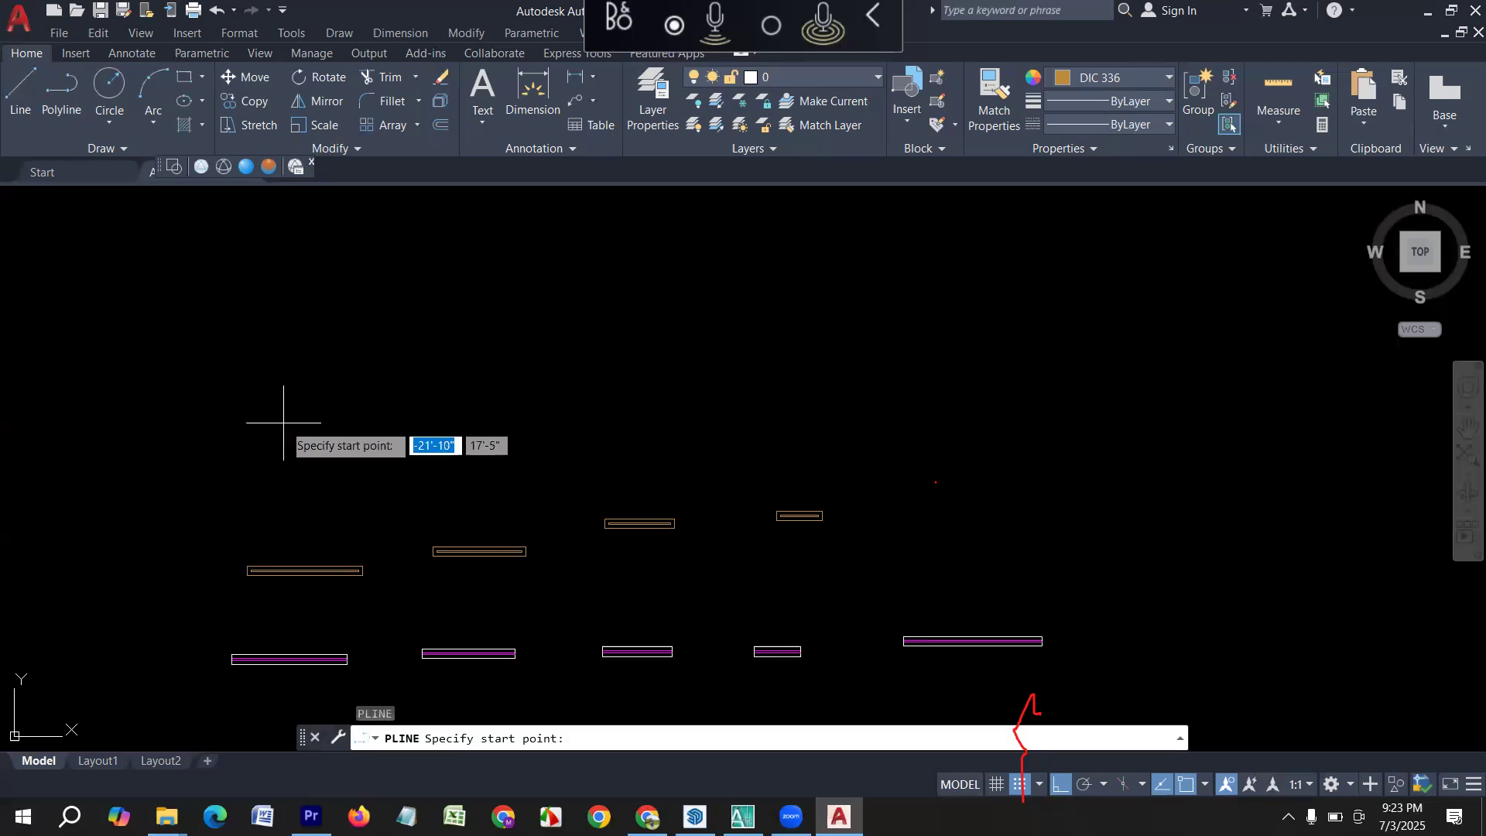
key(Escape)
Set the current object colour to Red.
click(1145, 78)
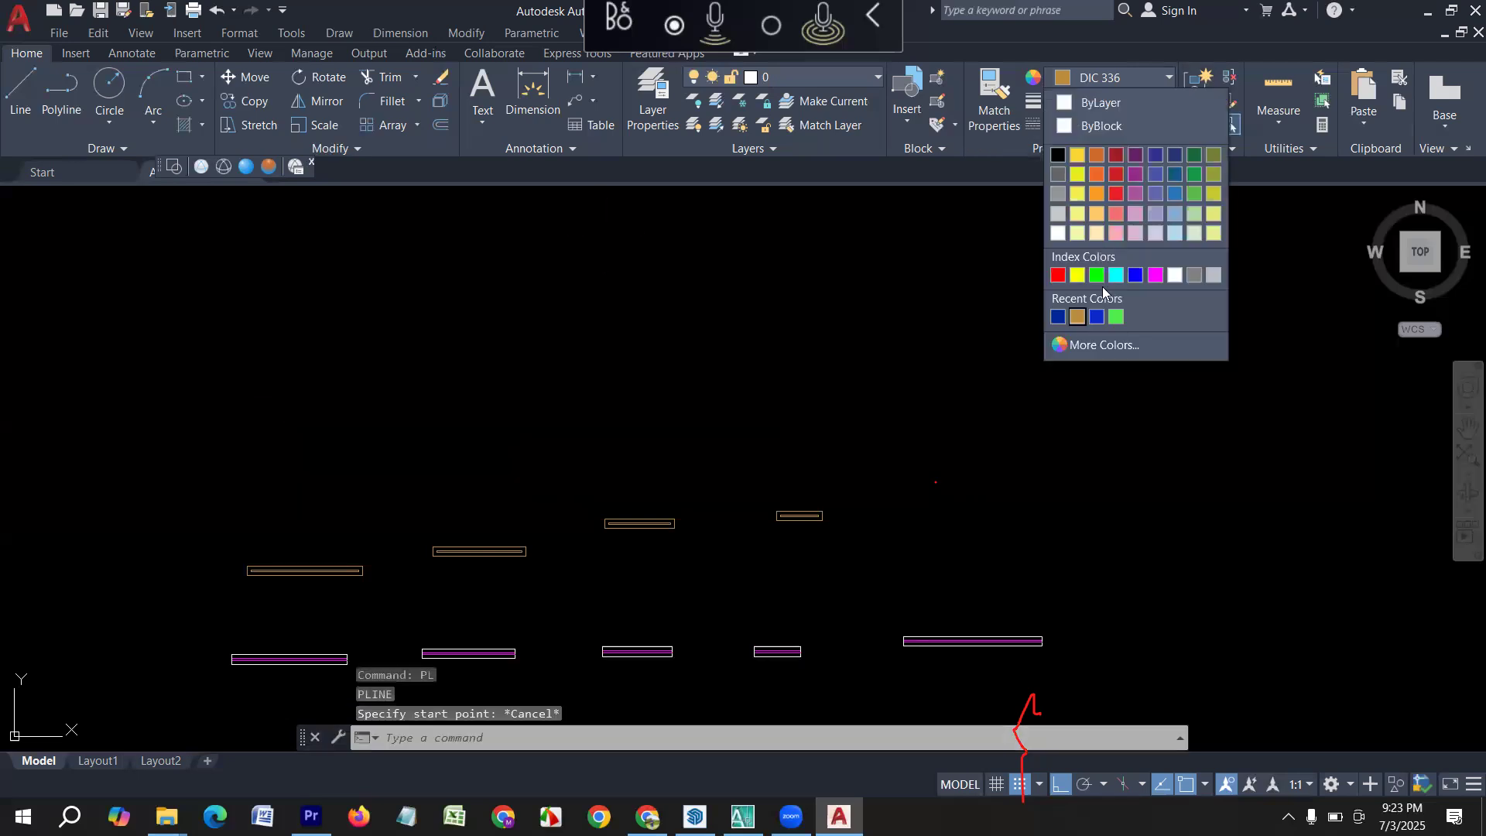
click(1058, 276)
right_click(387, 418)
key(Escape)
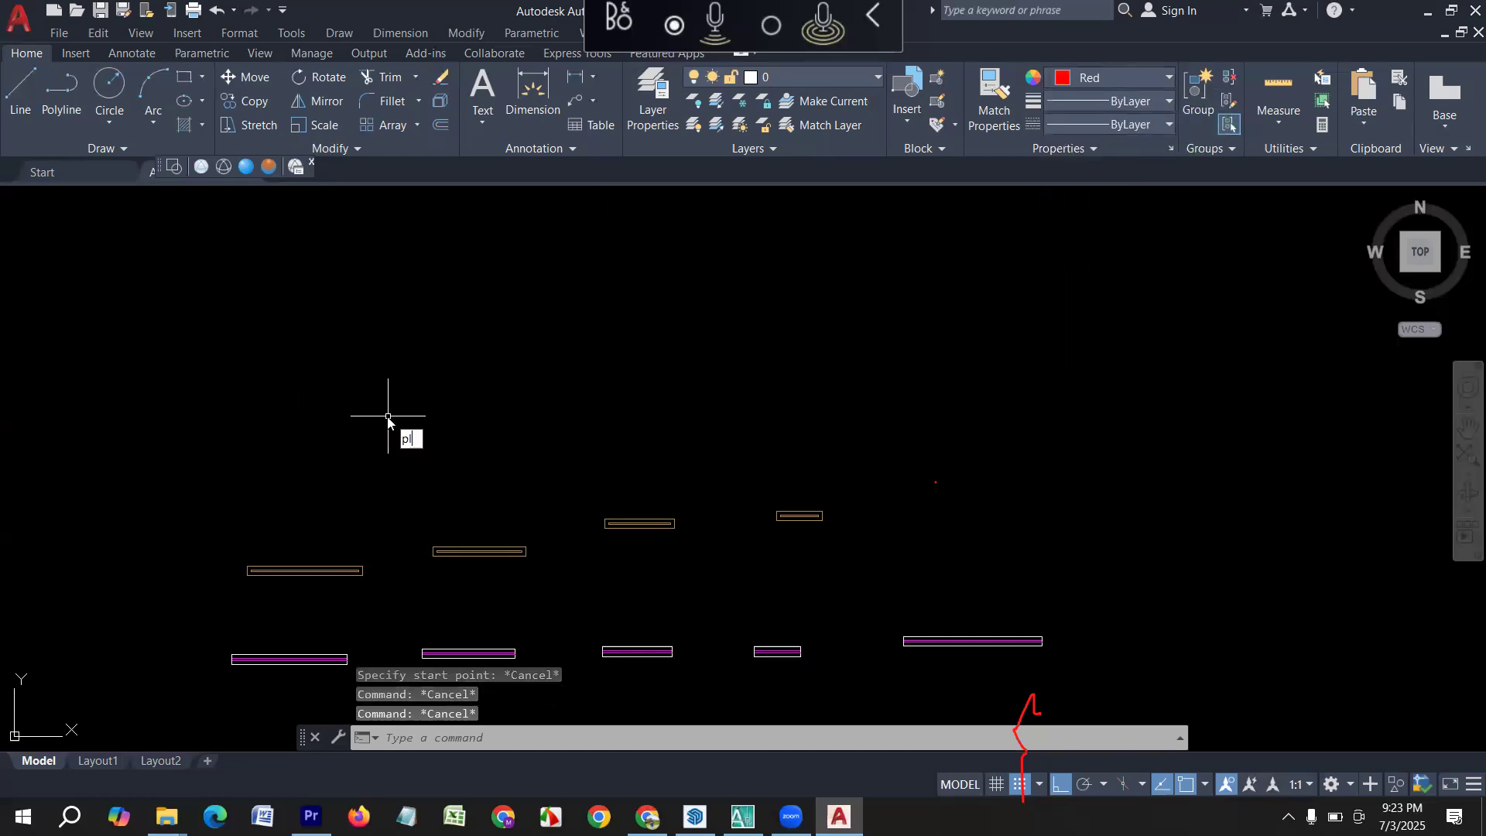
Draw a 5' by 5" rectangular polyline above the 5' rectangle of the second row.
key(Return)
click(269, 407)
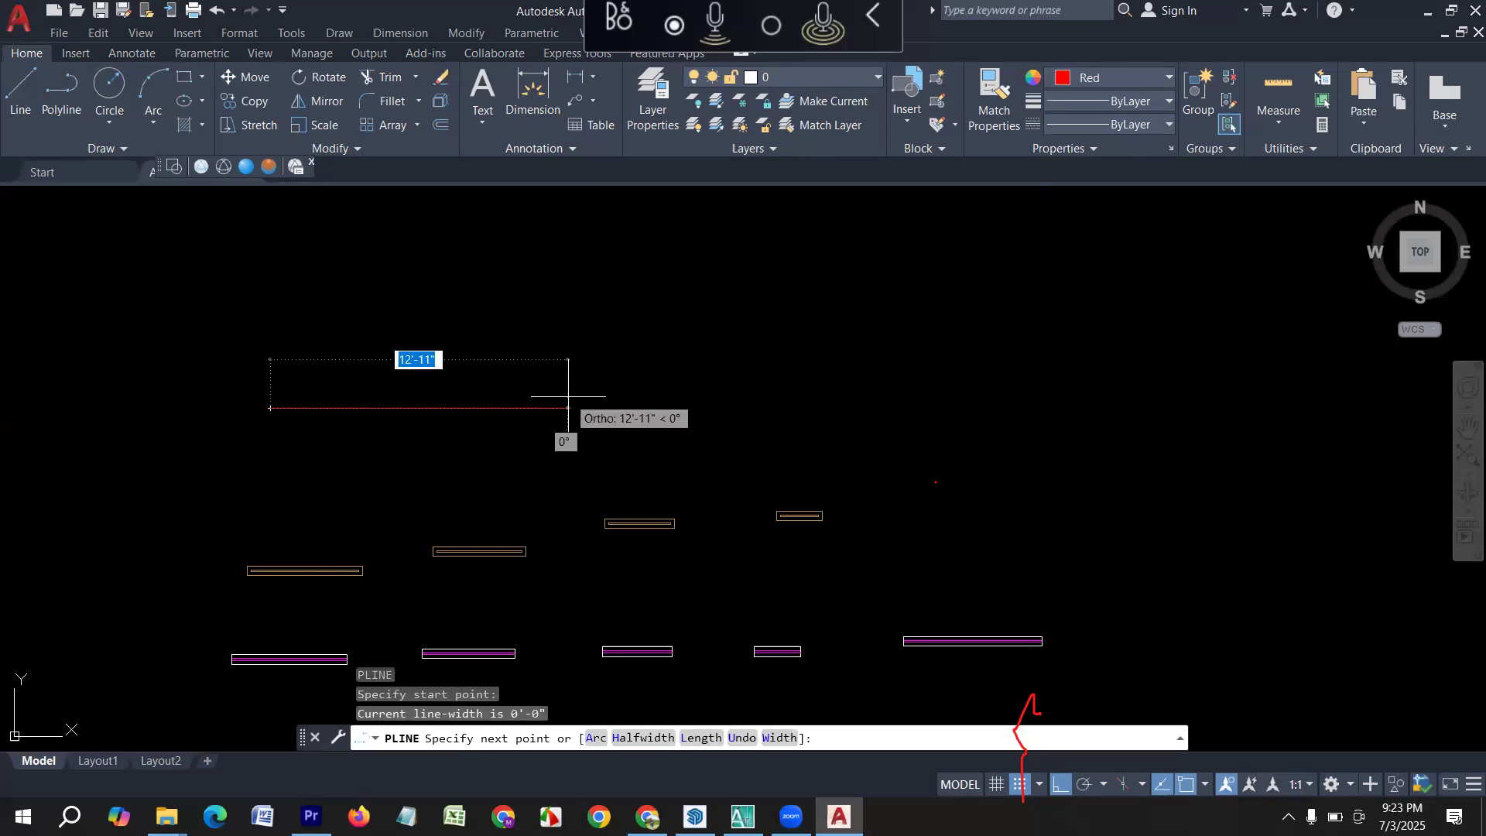
text(5')
key(Return)
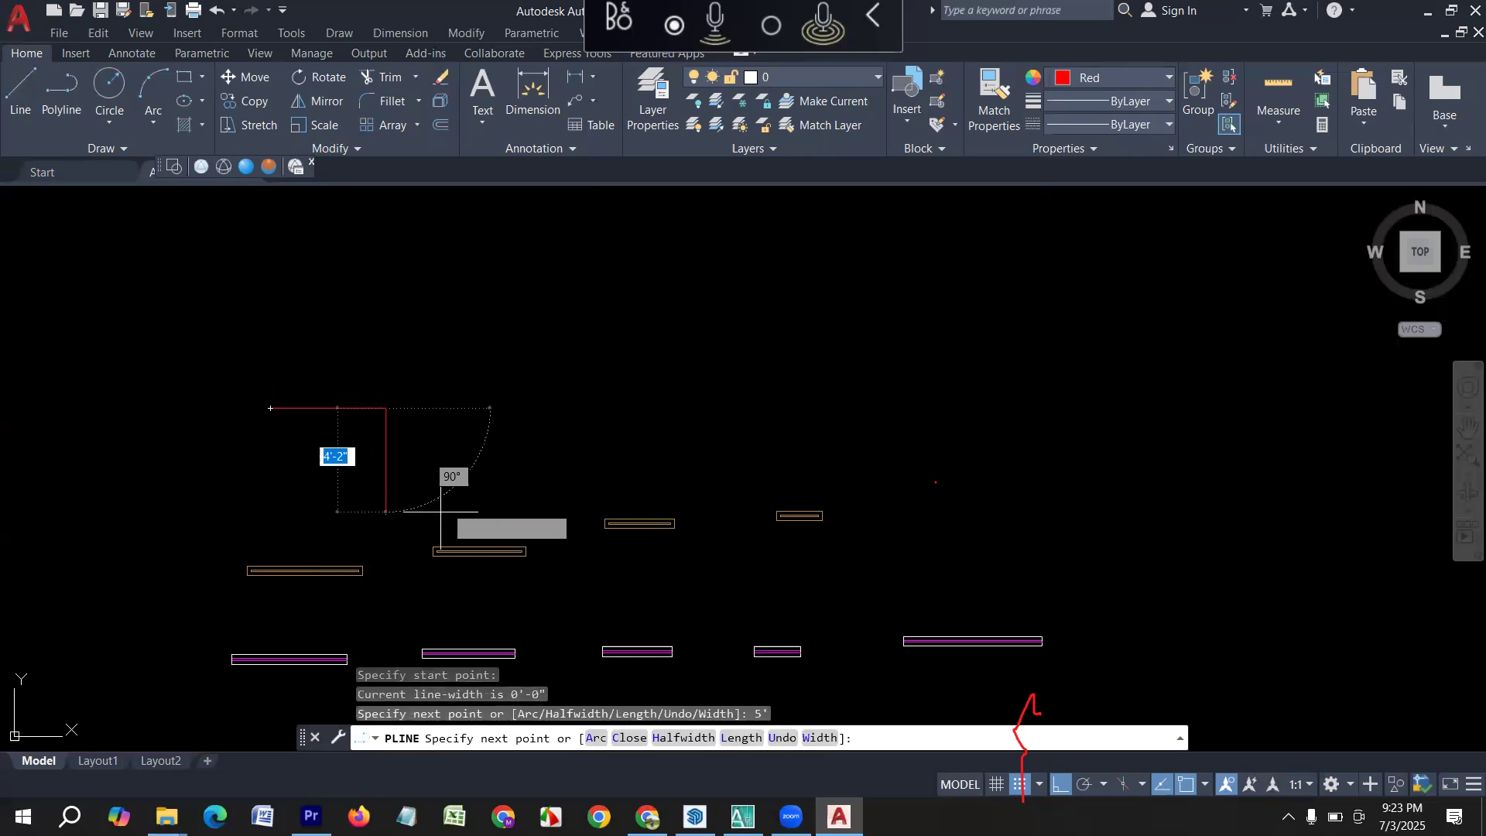
text(5)
key(Return)
text(5')
key(Return)
text(5)
key(Return)
Offset the red 5' rectangle inward by 2" to form its inner outline.
key(Return)
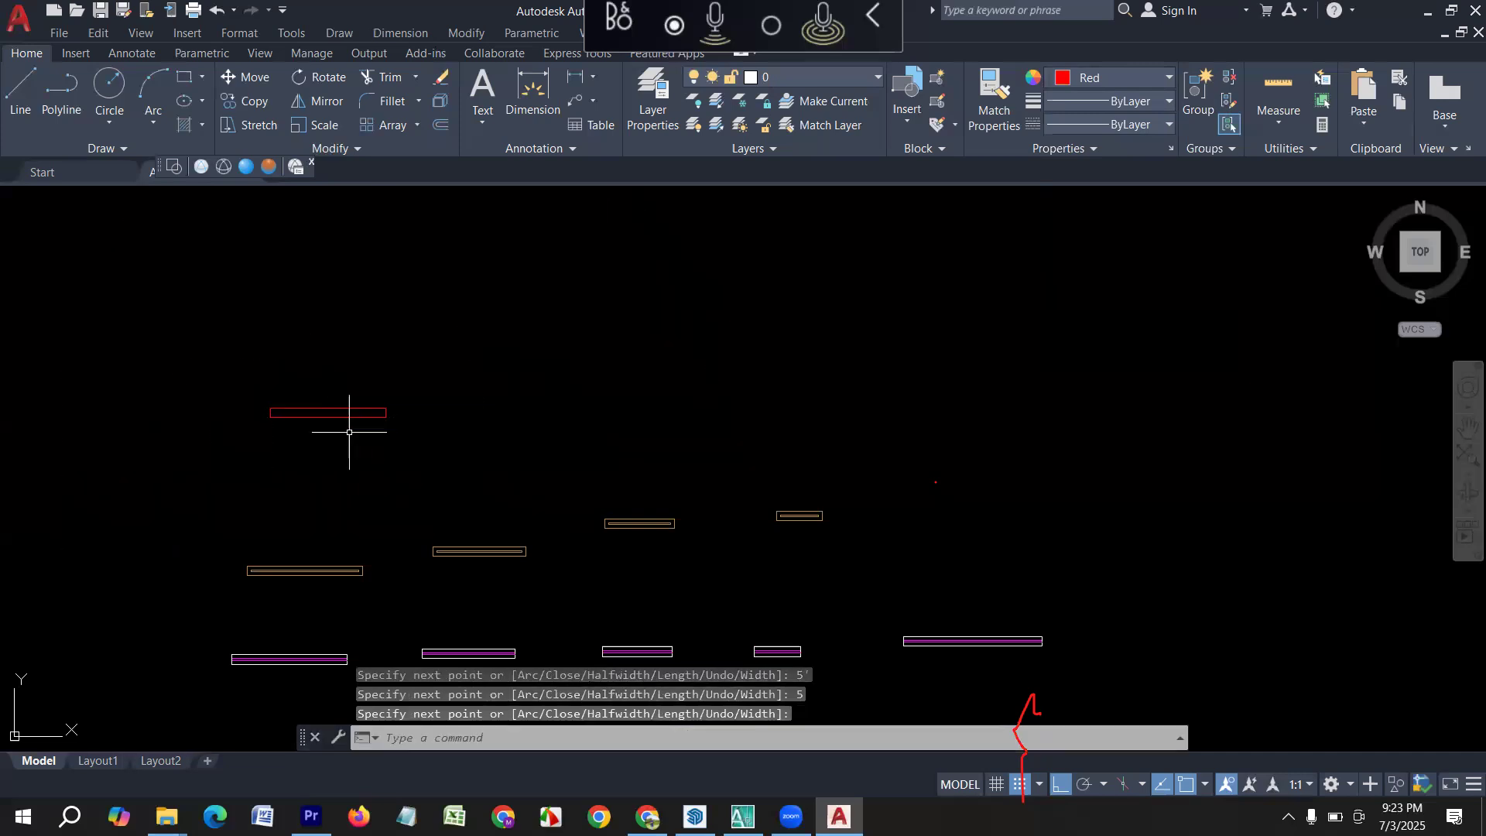
scroll(369, 394, up, 2)
text(o)
key(Return)
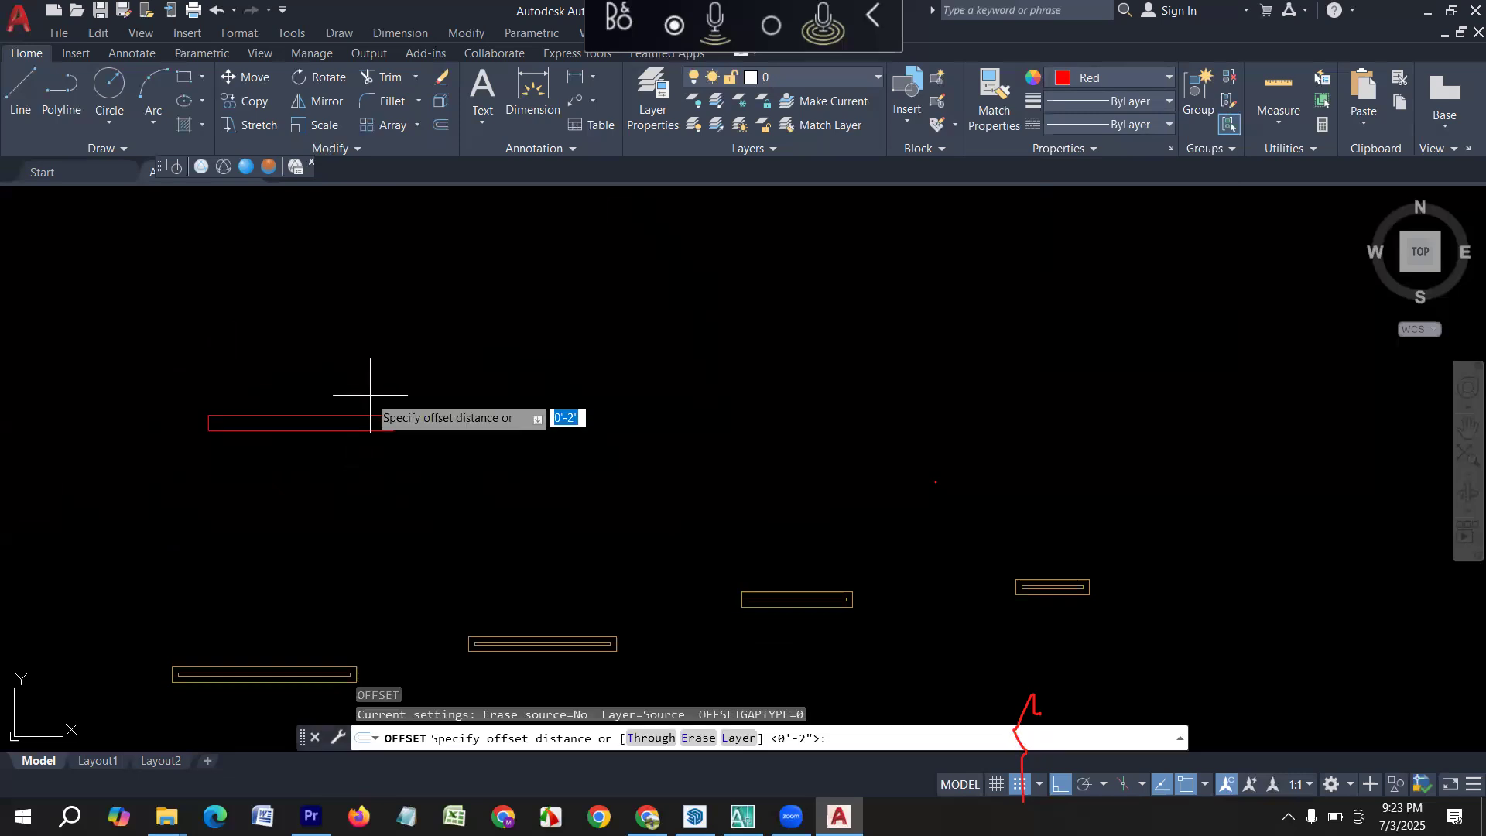
key(Return)
scroll(364, 401, up, 3)
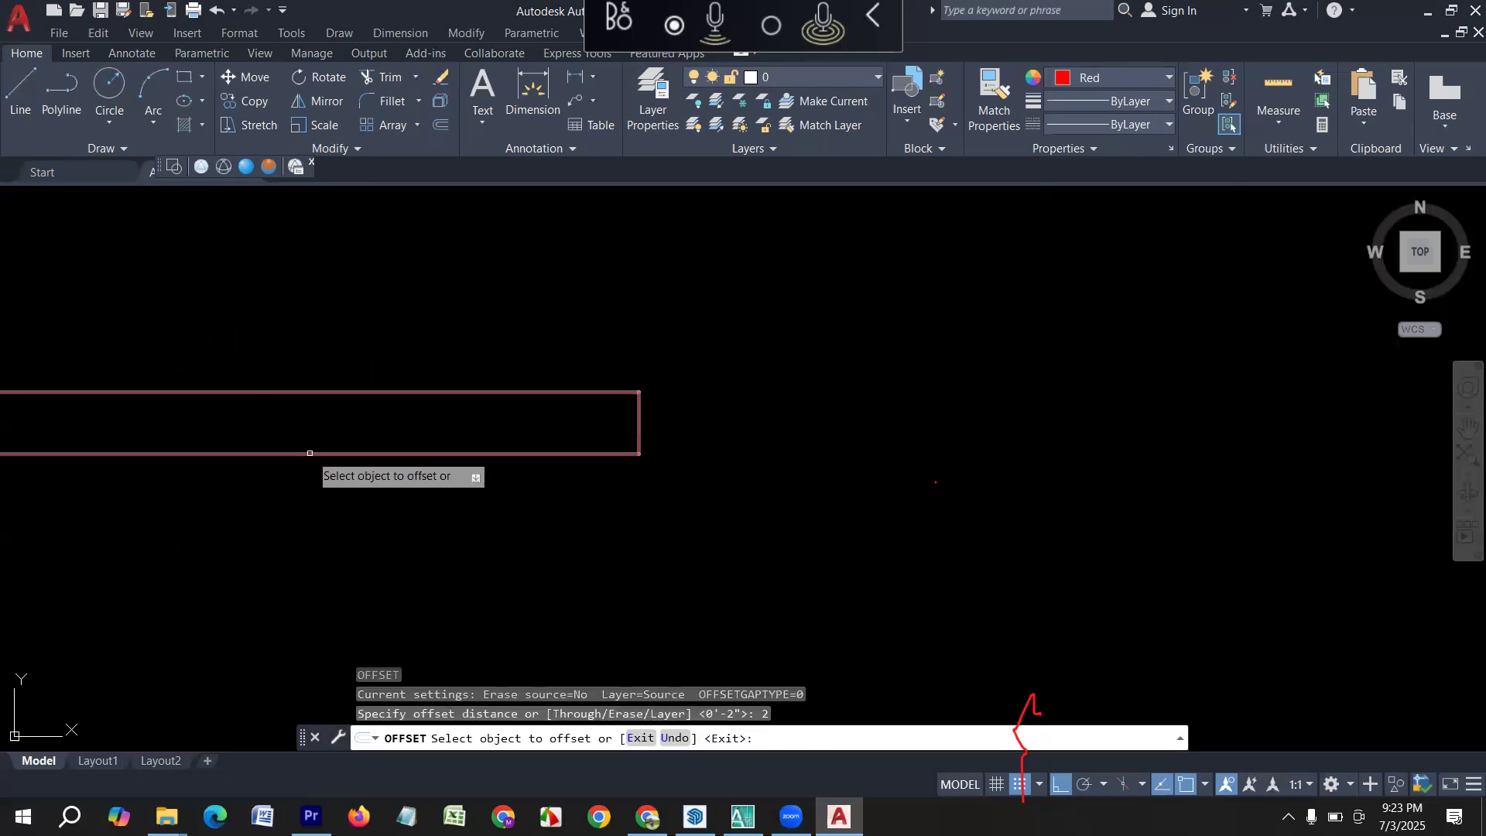
click(321, 427)
click(321, 421)
scroll(480, 429, down, 8)
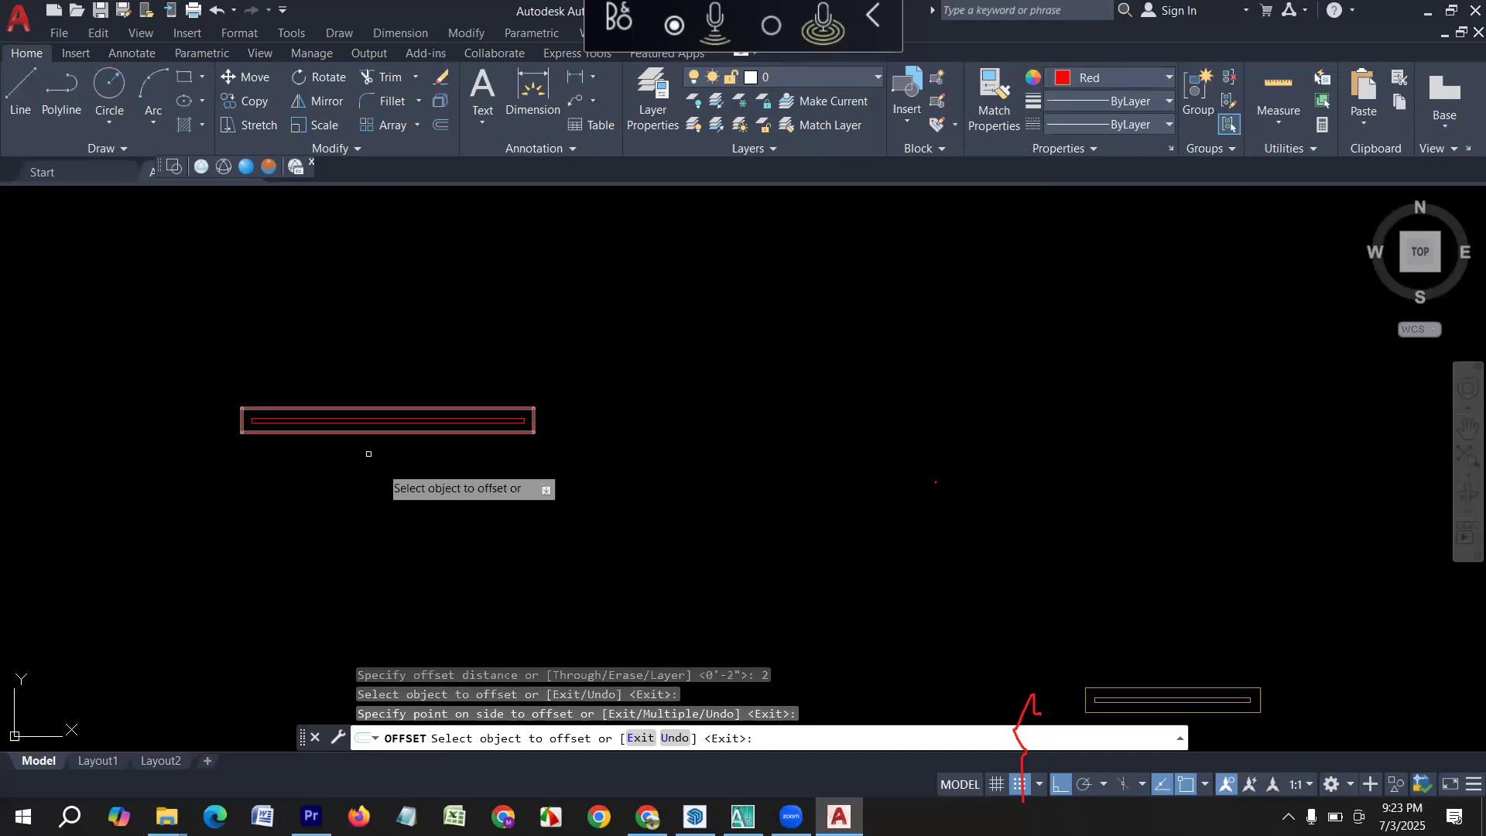
key(Escape)
scroll(336, 488, up, 4)
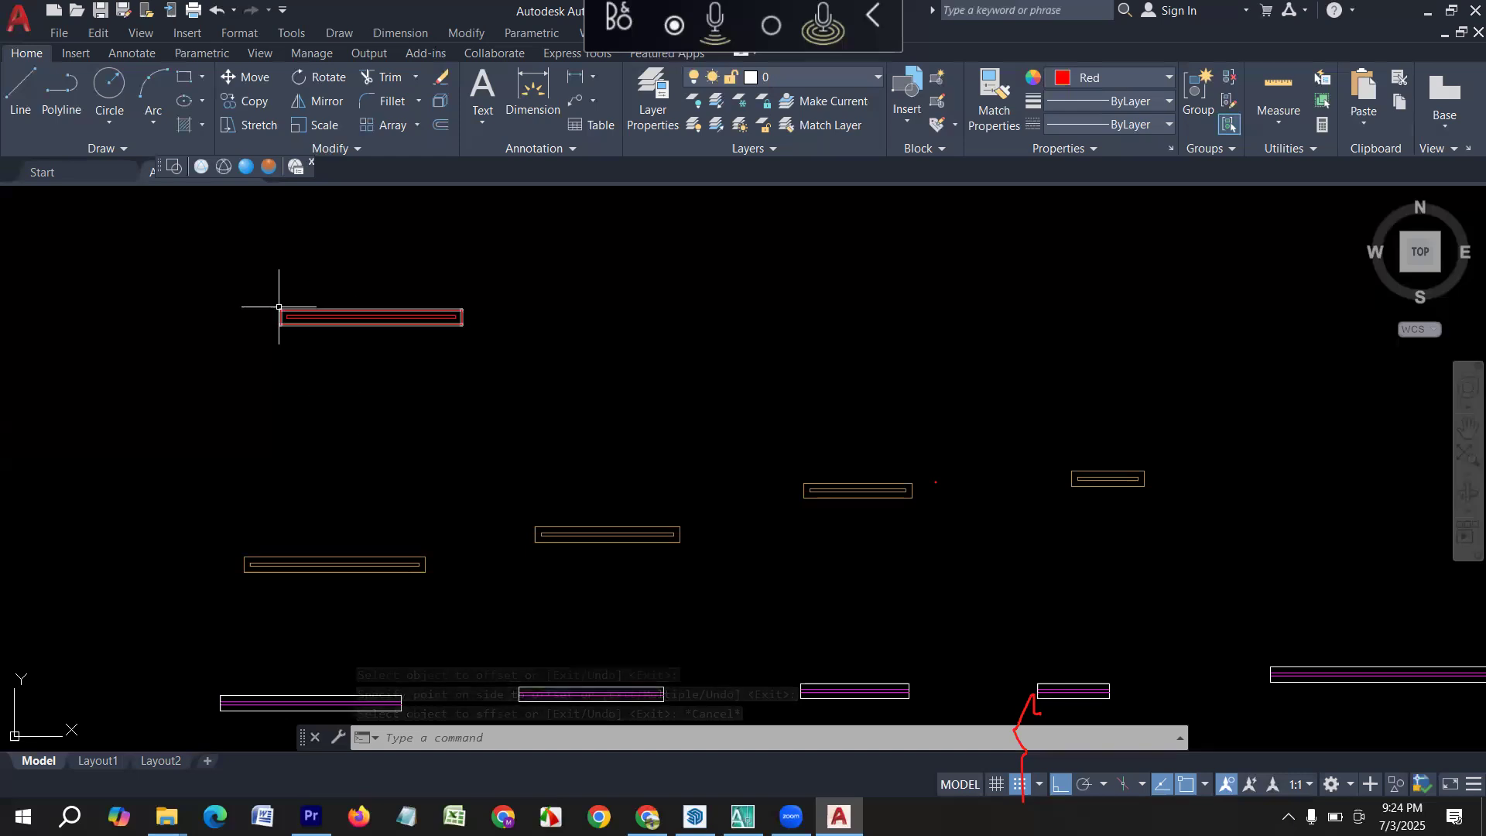
Draw a 3' by 5" rectangular polyline beside the red 5' symbol, in line with it.
middle_drag(680, 353, 590, 405)
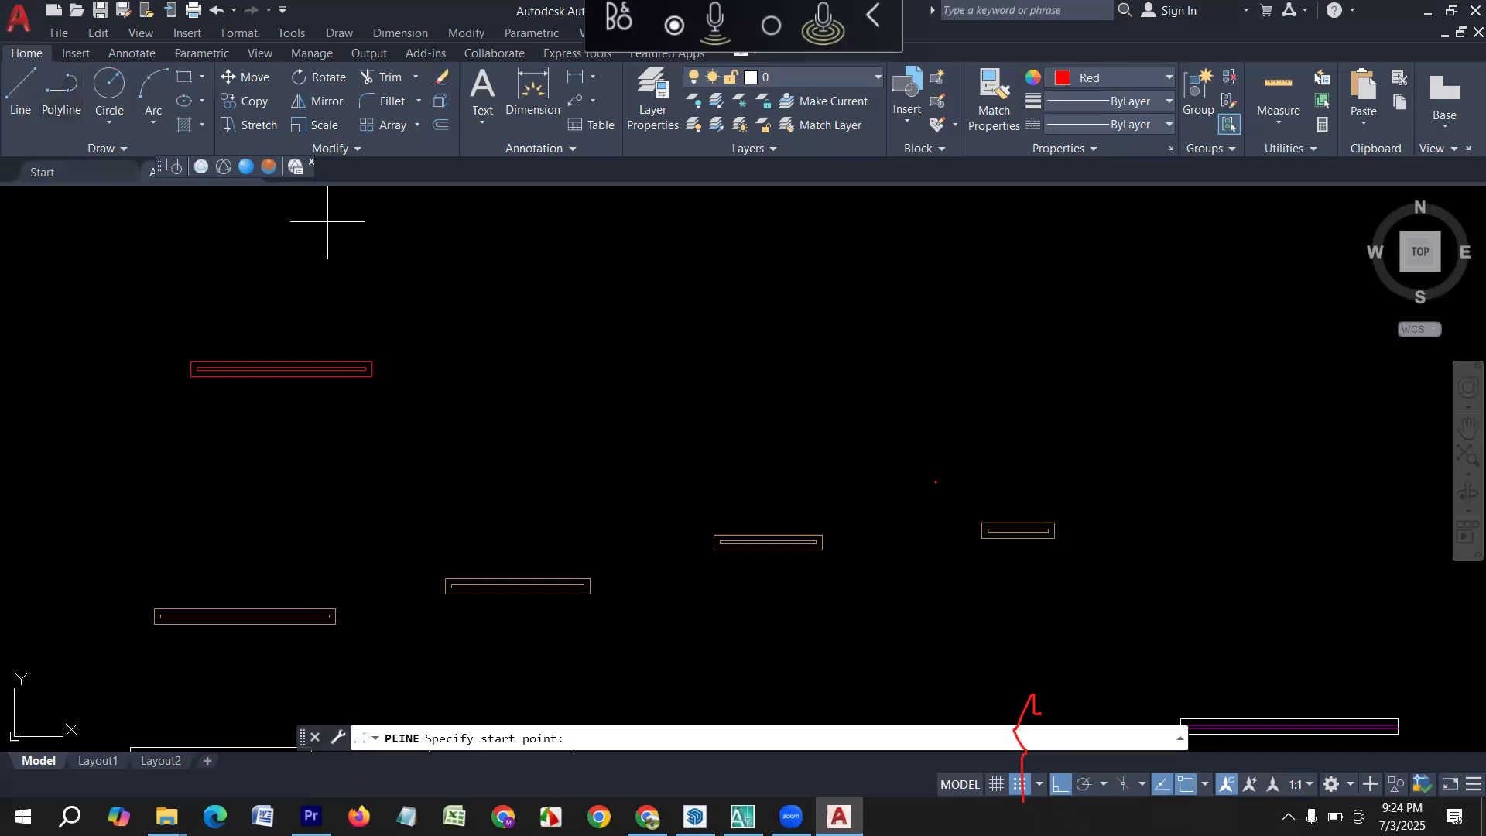
click(512, 363)
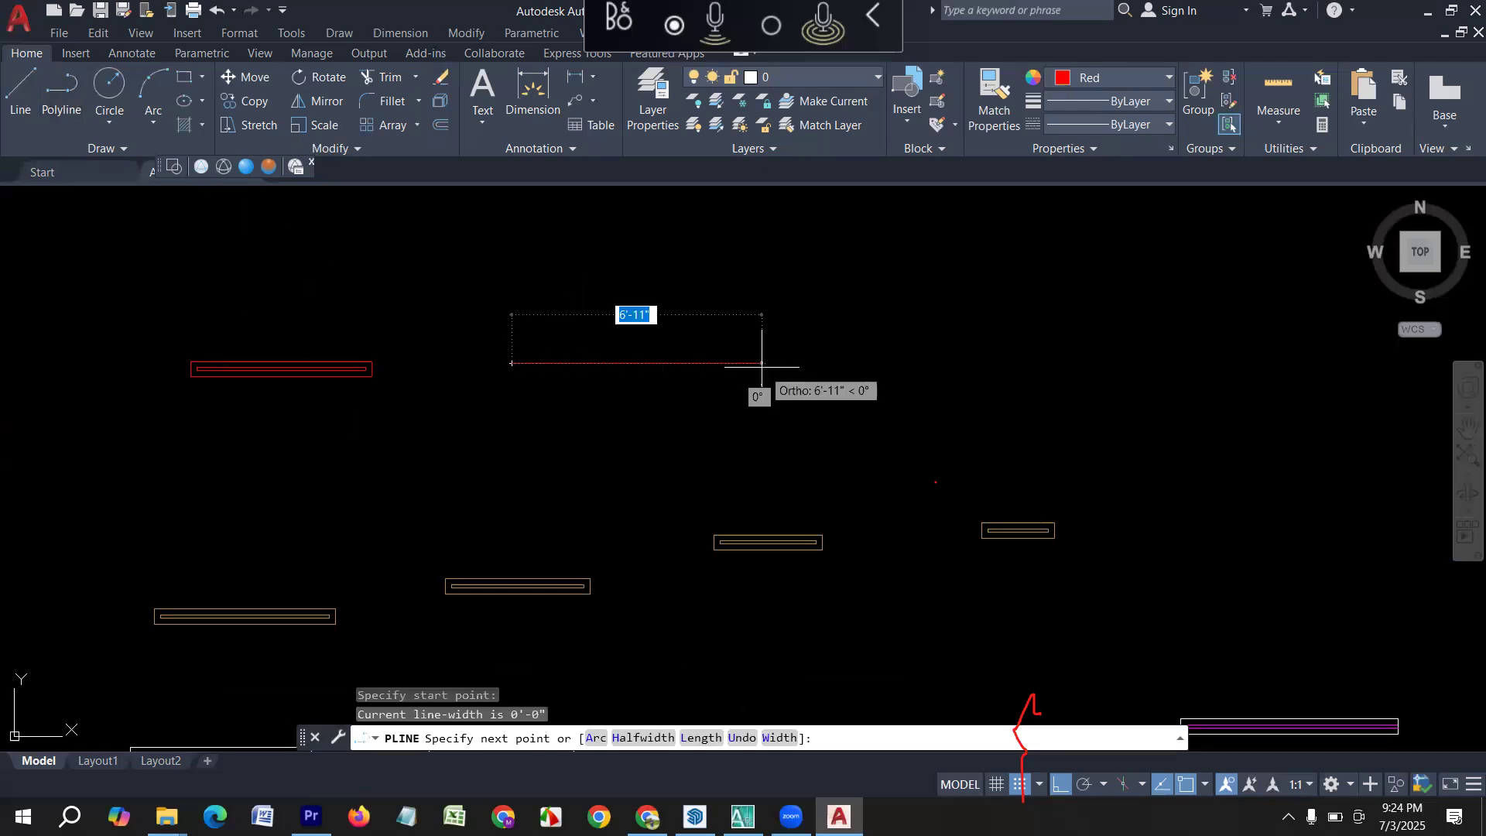
text(3')
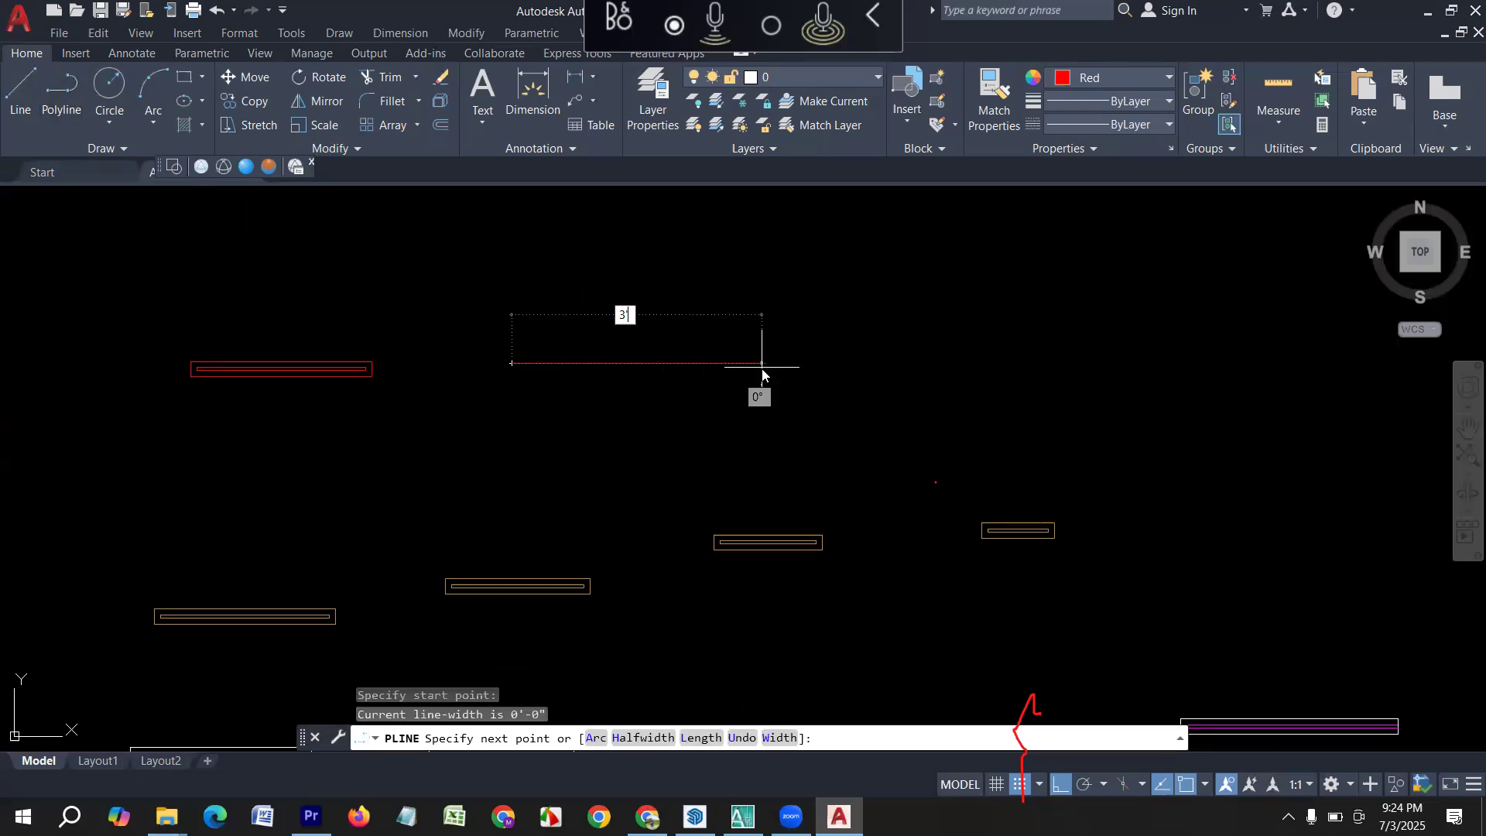
key(Return)
text(5)
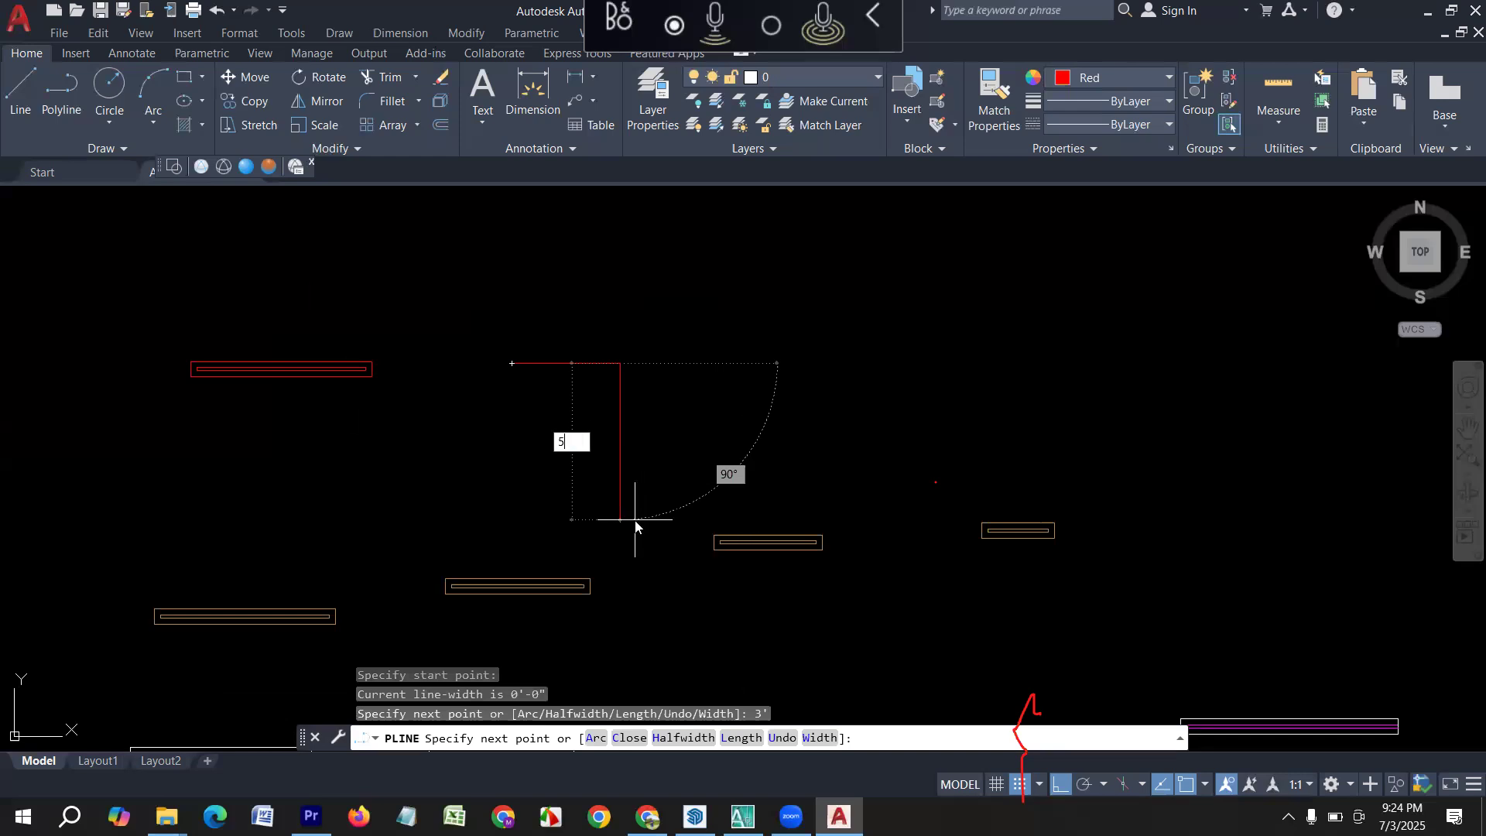
key(Return)
text(3')
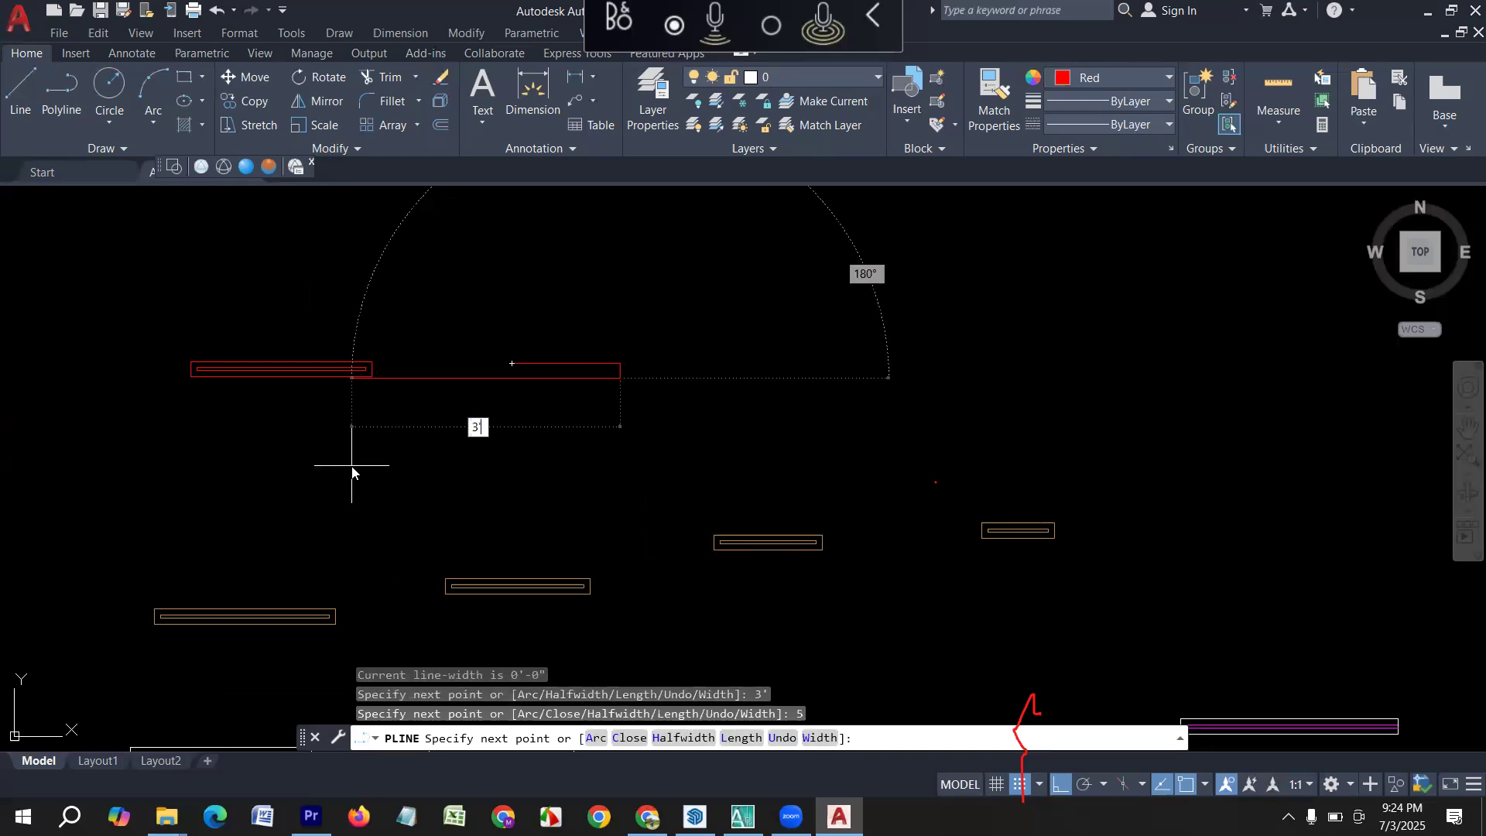
key(Return)
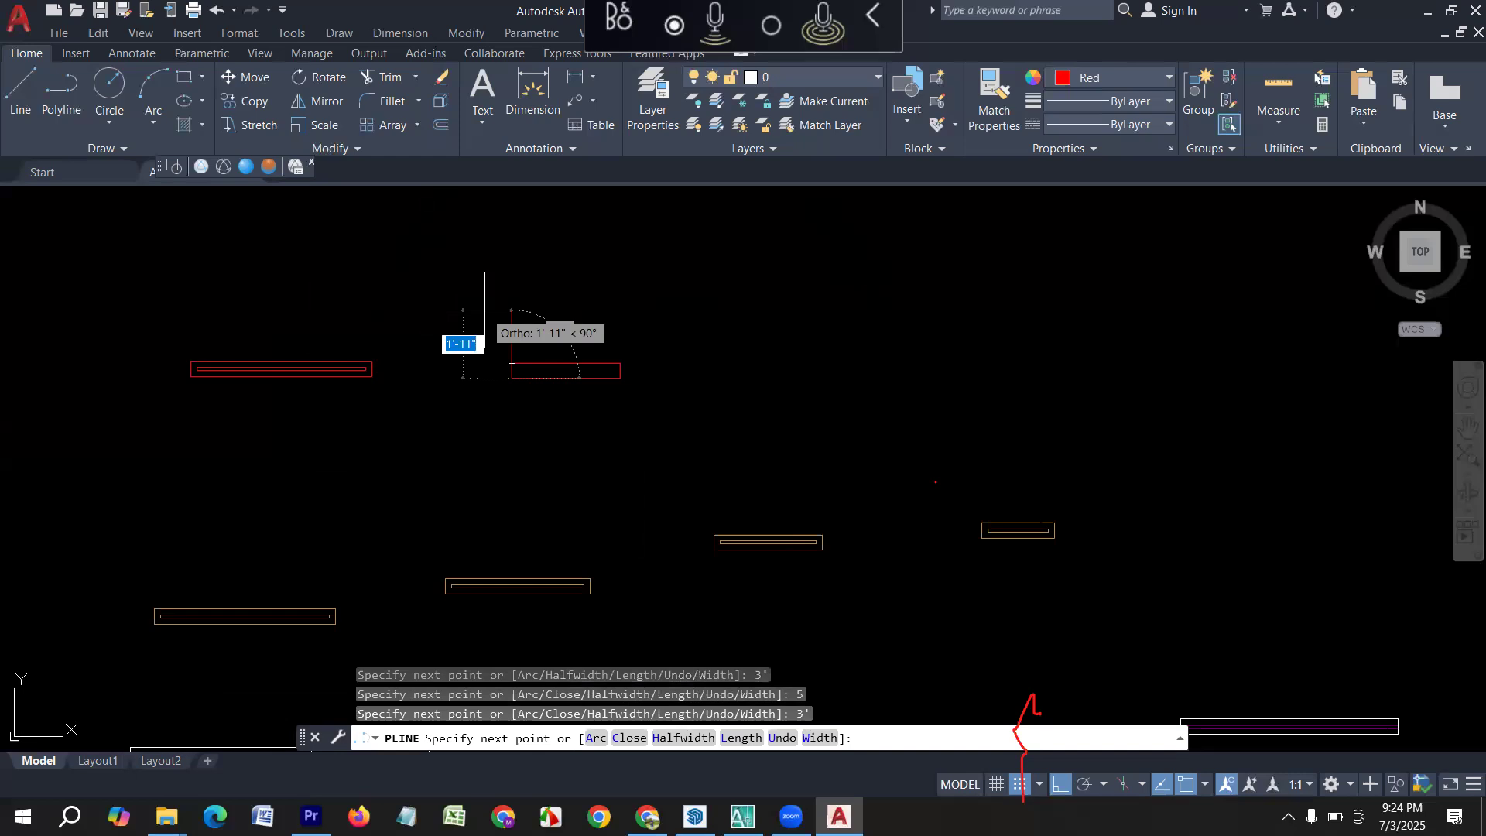
key(Return)
Offset the red 3' rectangle inward by 2" to form its inner outline.
text(o)
key(Return)
text(2)
key(Return)
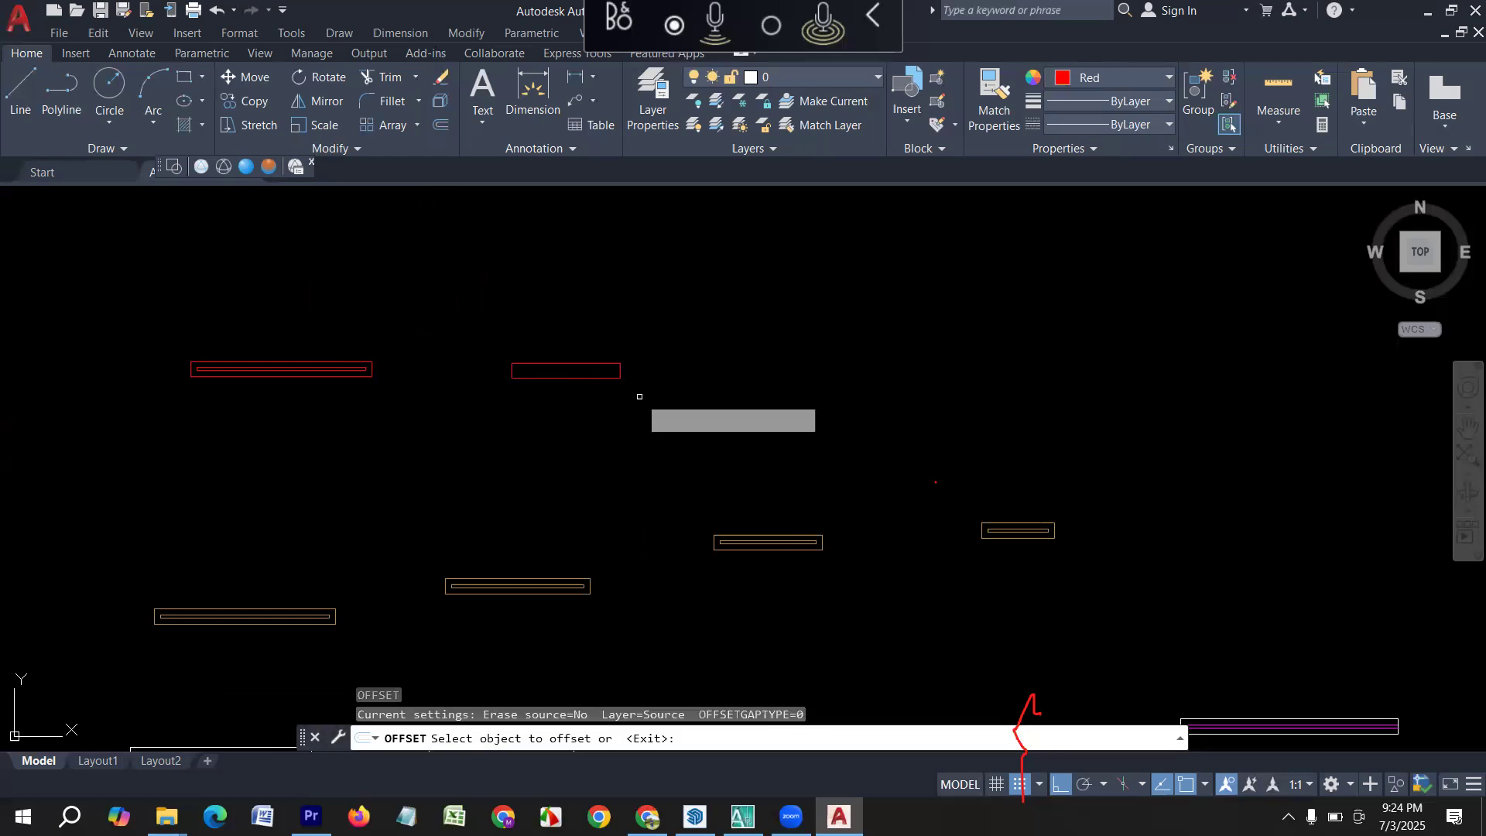
scroll(546, 391, up, 5)
click(588, 338)
click(591, 316)
scroll(430, 495, down, 5)
key(Escape)
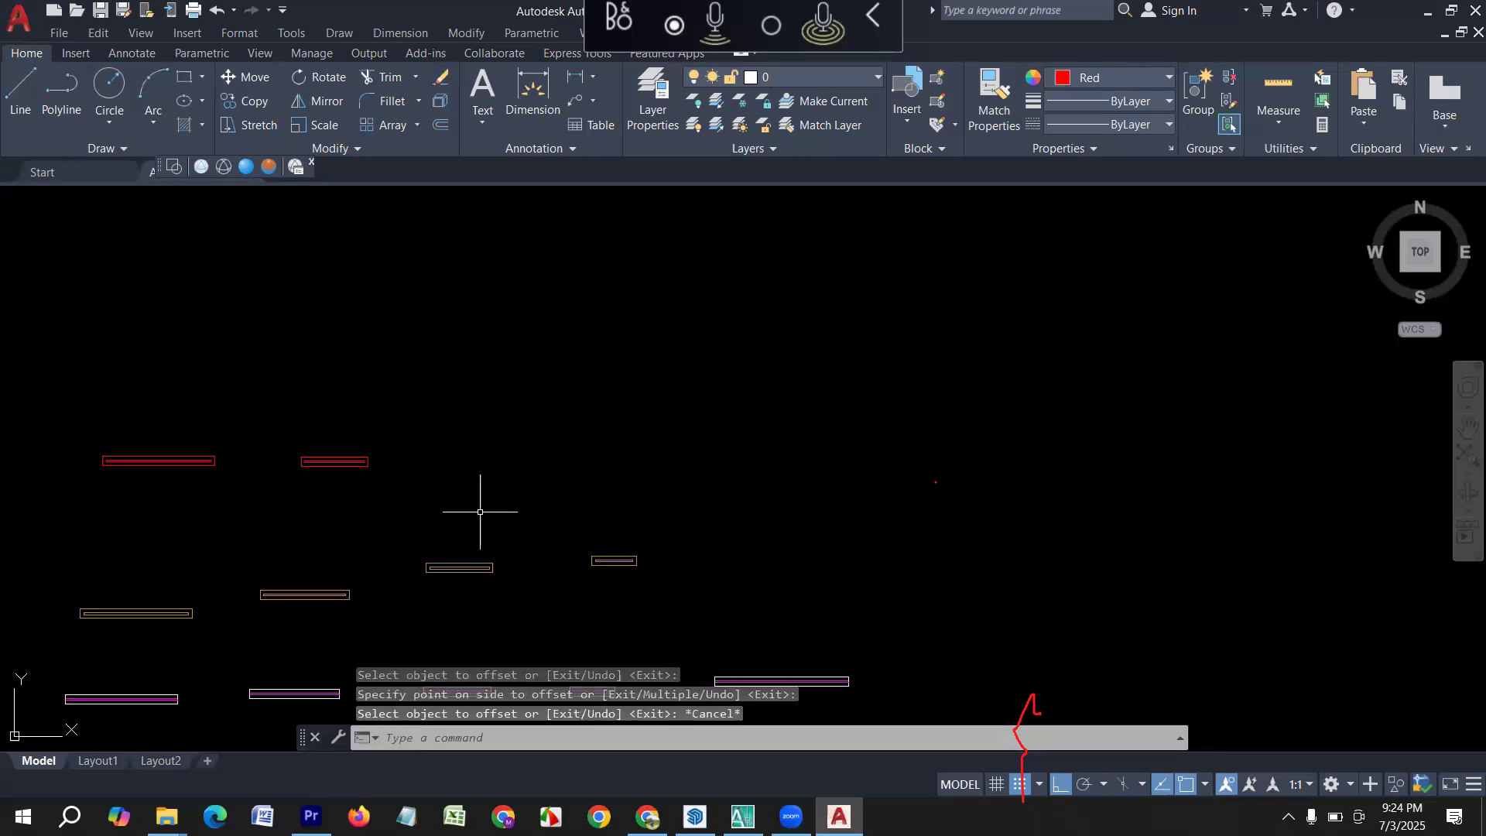
Delete both red window symbols above the tan row.
middle_drag(480, 512, 592, 500)
click(559, 500)
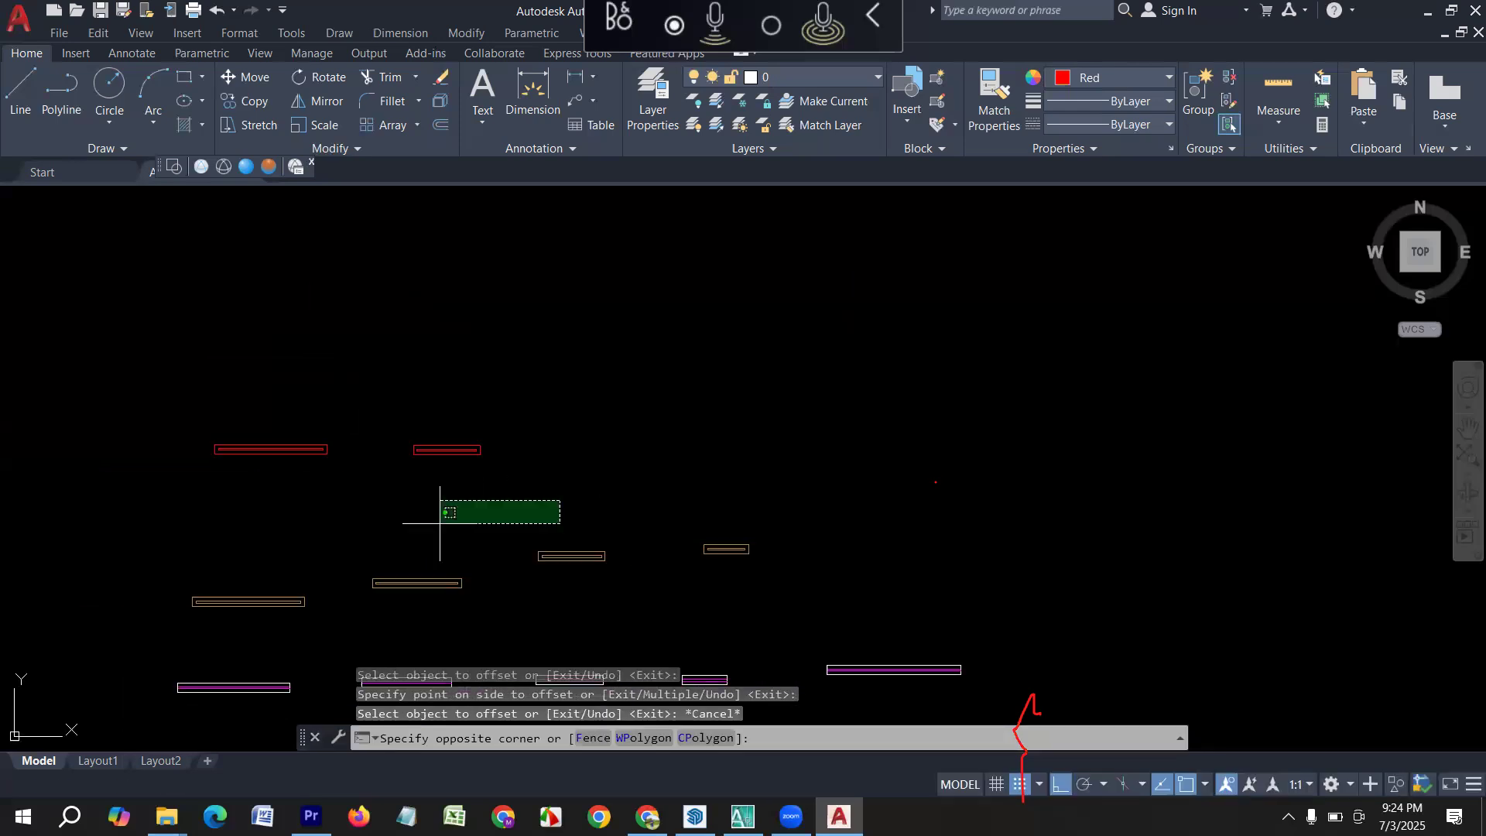
click(98, 395)
key(Delete)
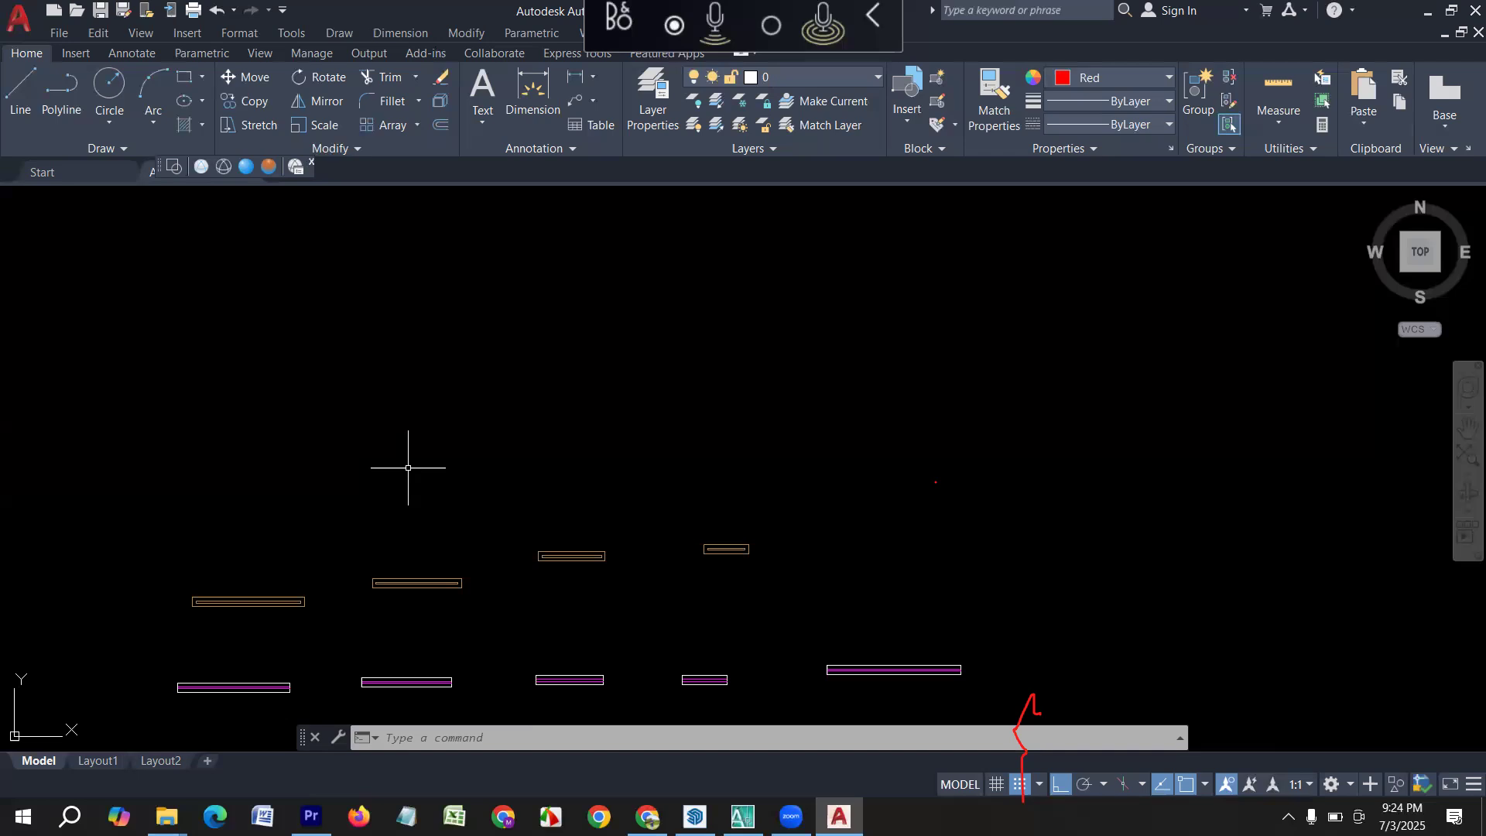
scroll(479, 464, down, 5)
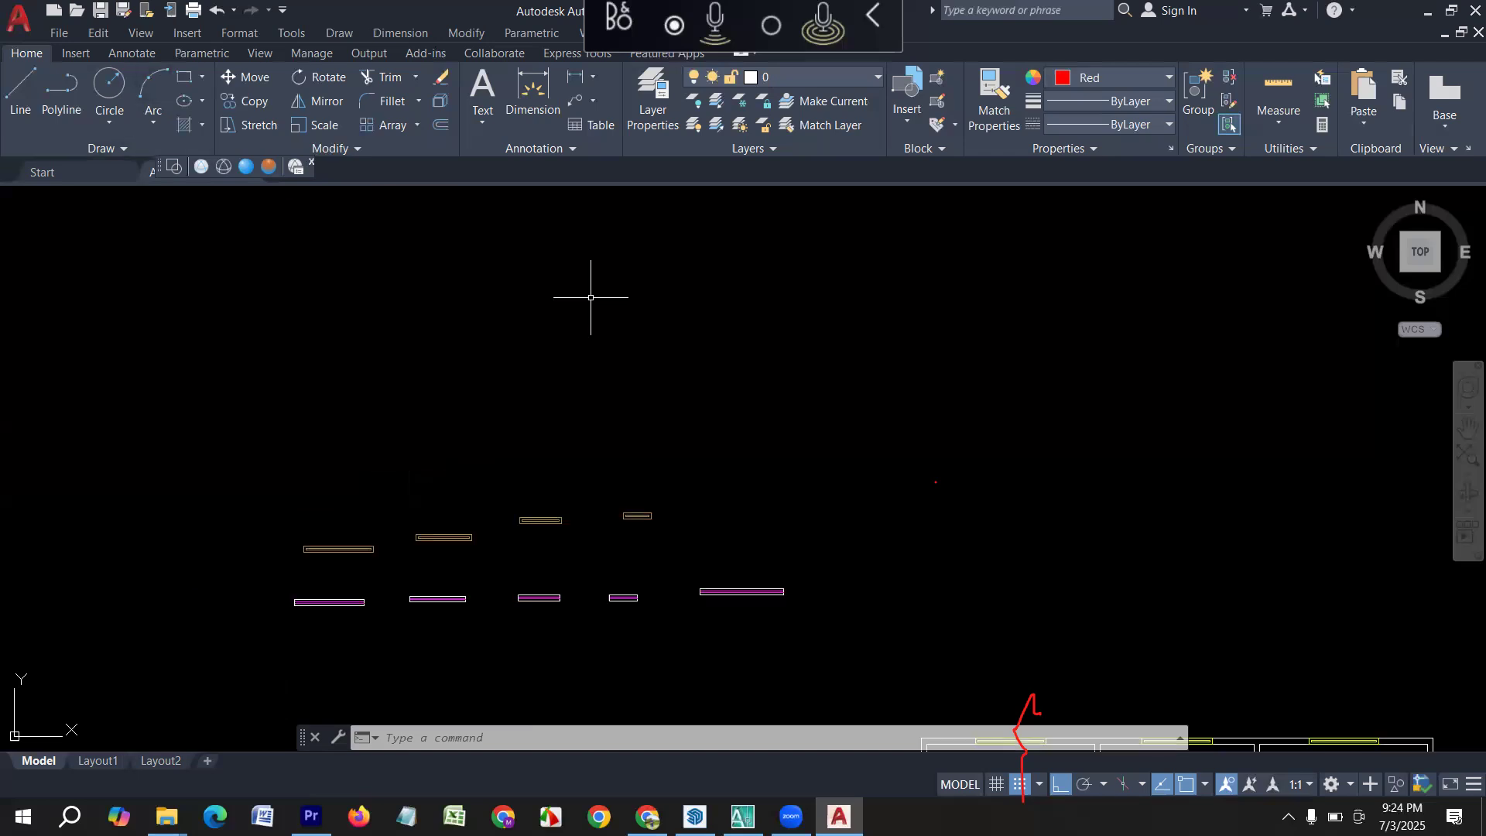
scroll(791, 420, up, 2)
mouse_move(798, 417)
middle_down()
mouse_move(537, 463)
mouse_move(544, 484)
middle_up()
key(Escape)
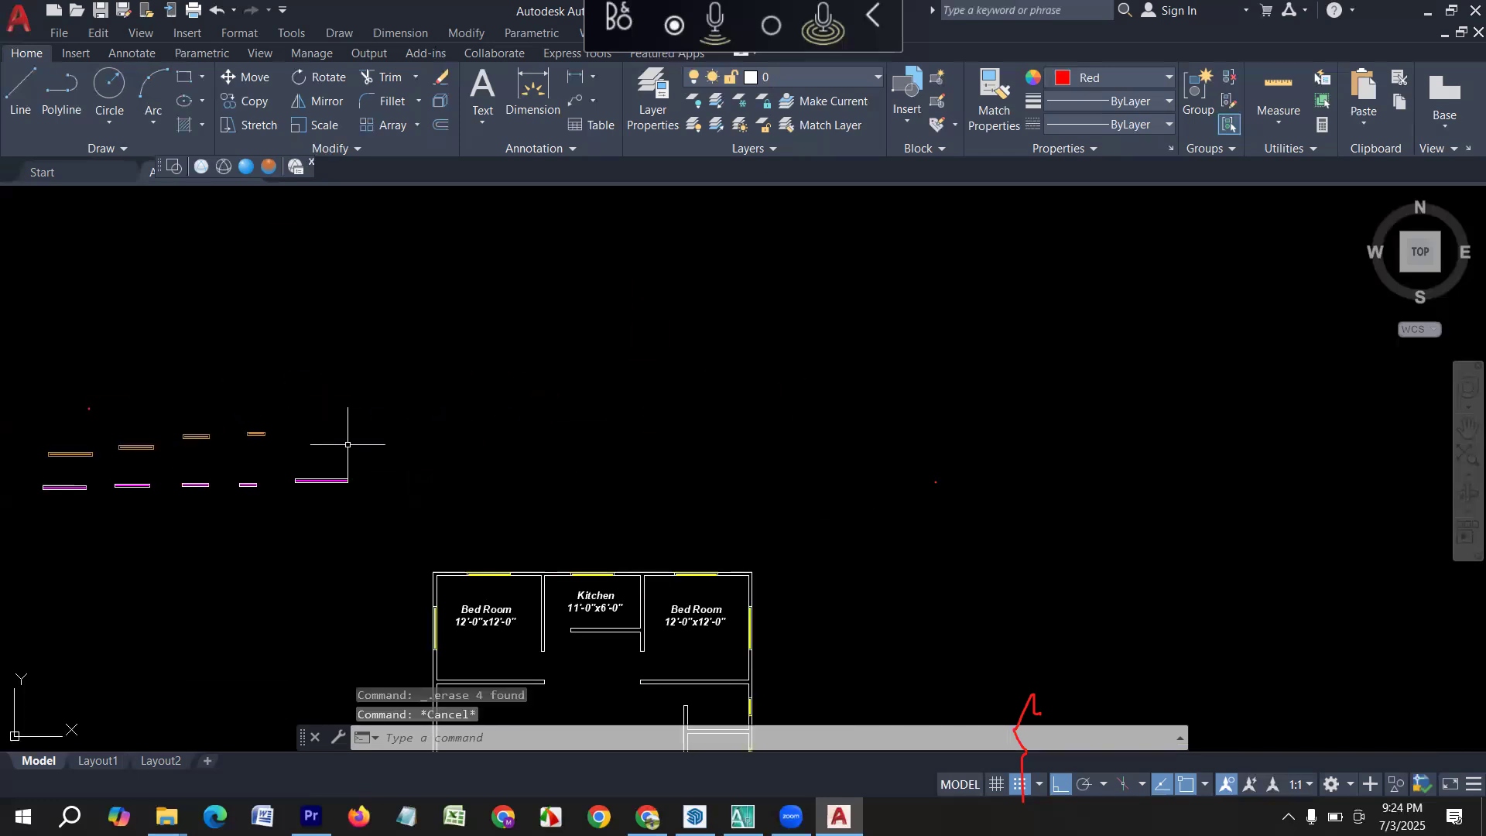
middle_drag(347, 445, 468, 431)
scroll(147, 430, up, 2)
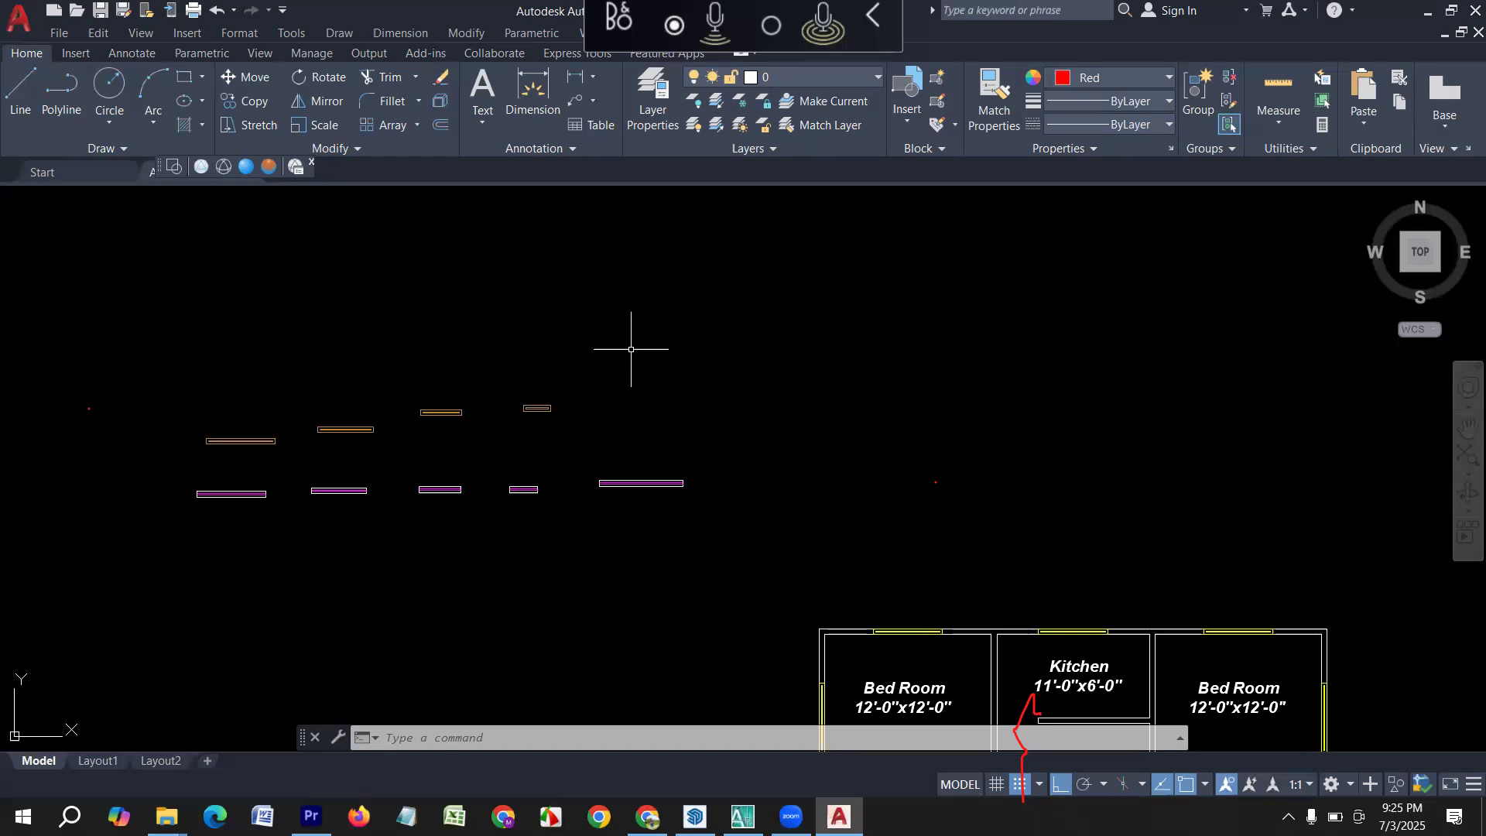
middle_drag(698, 367, 650, 467)
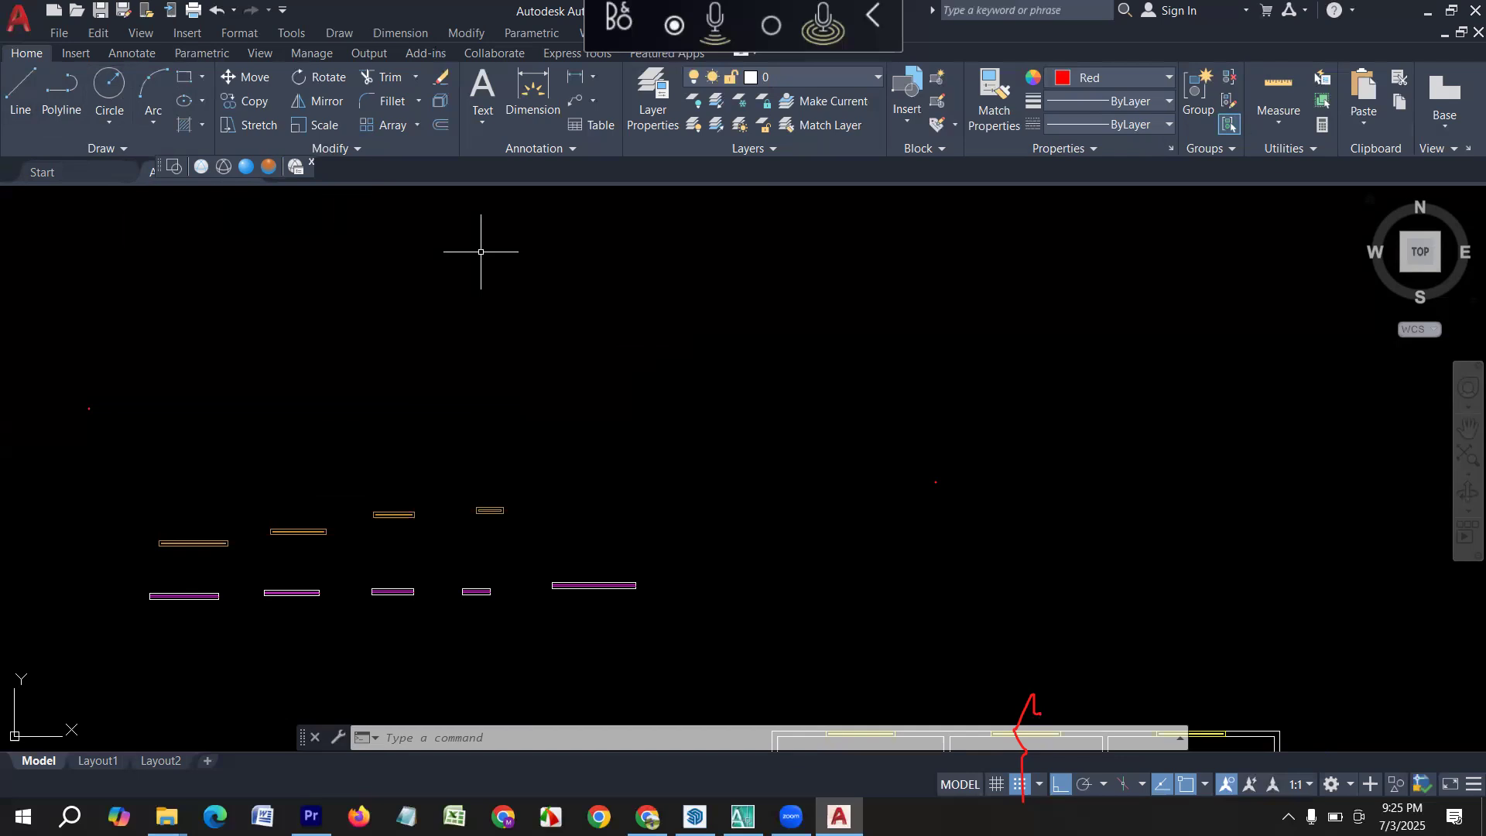
Close the ribbon with the RIBBONCLOSE command.
text(ribo)
key(BackSpace)
key(BackSpace)
key(BackSpace)
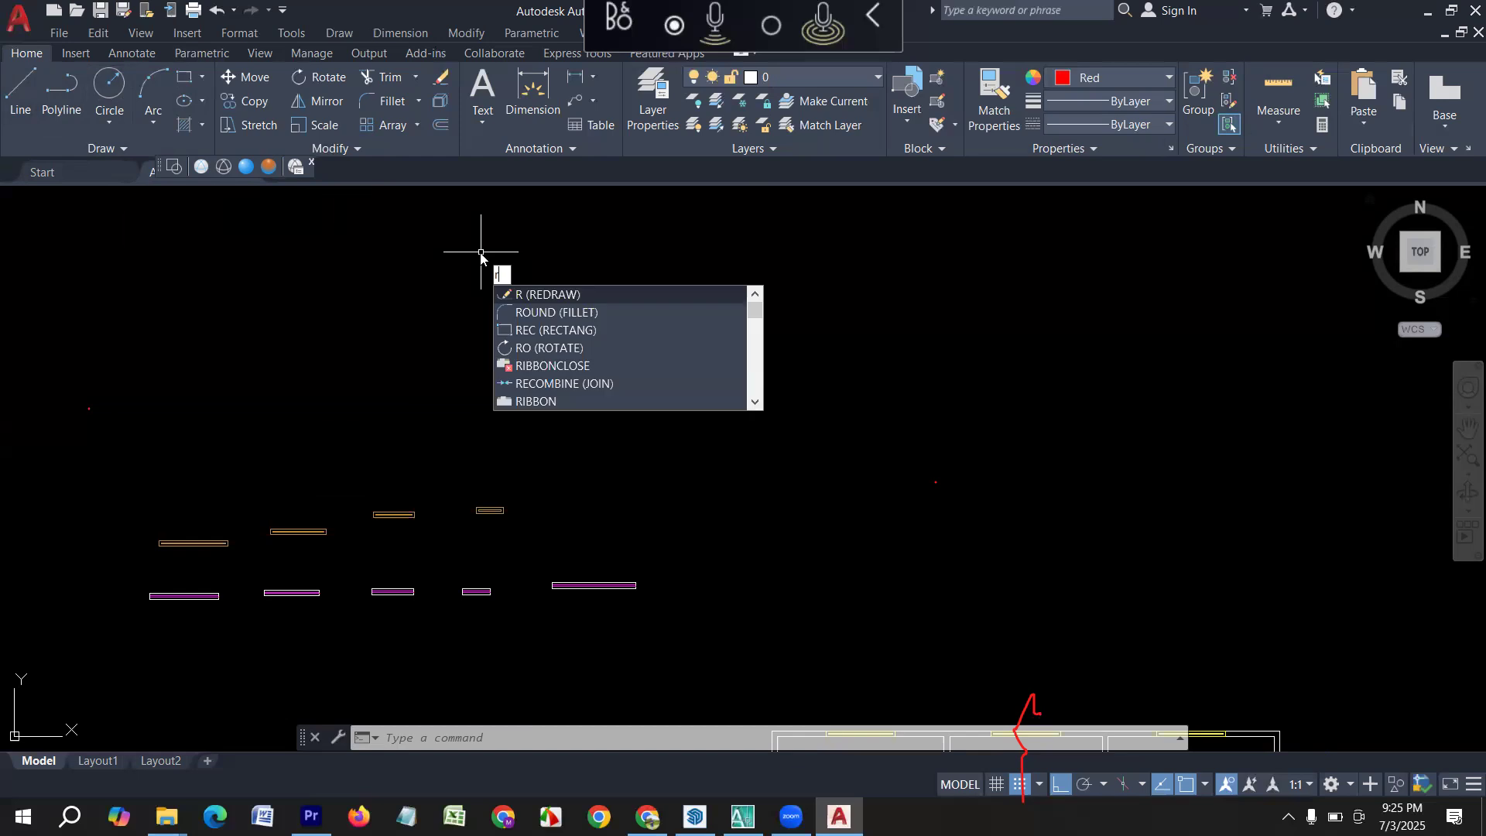
key(BackSpace)
text(ribo)
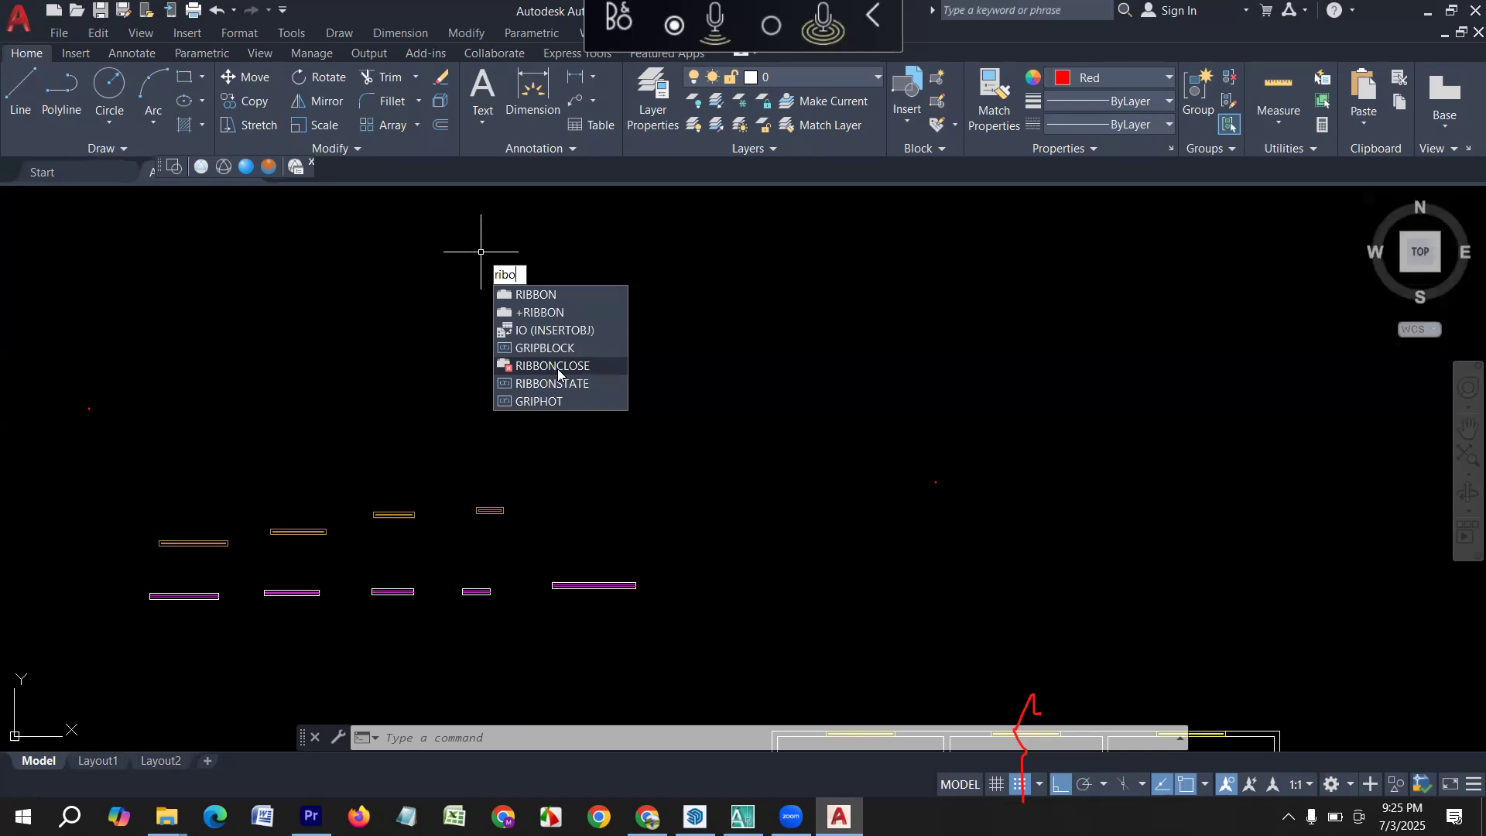
click(558, 368)
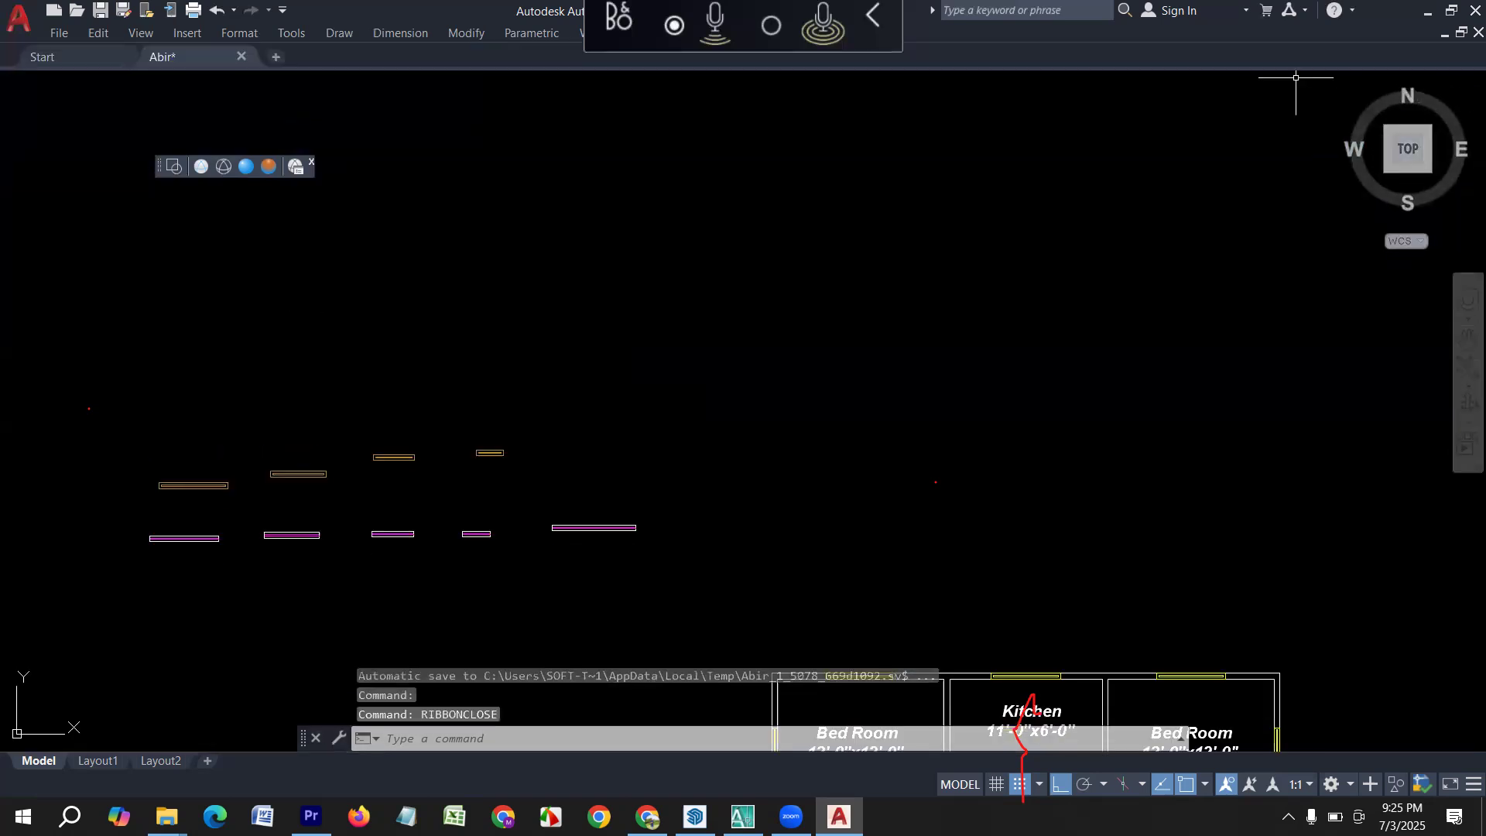
Hide the menu bar and show it again.
click(280, 11)
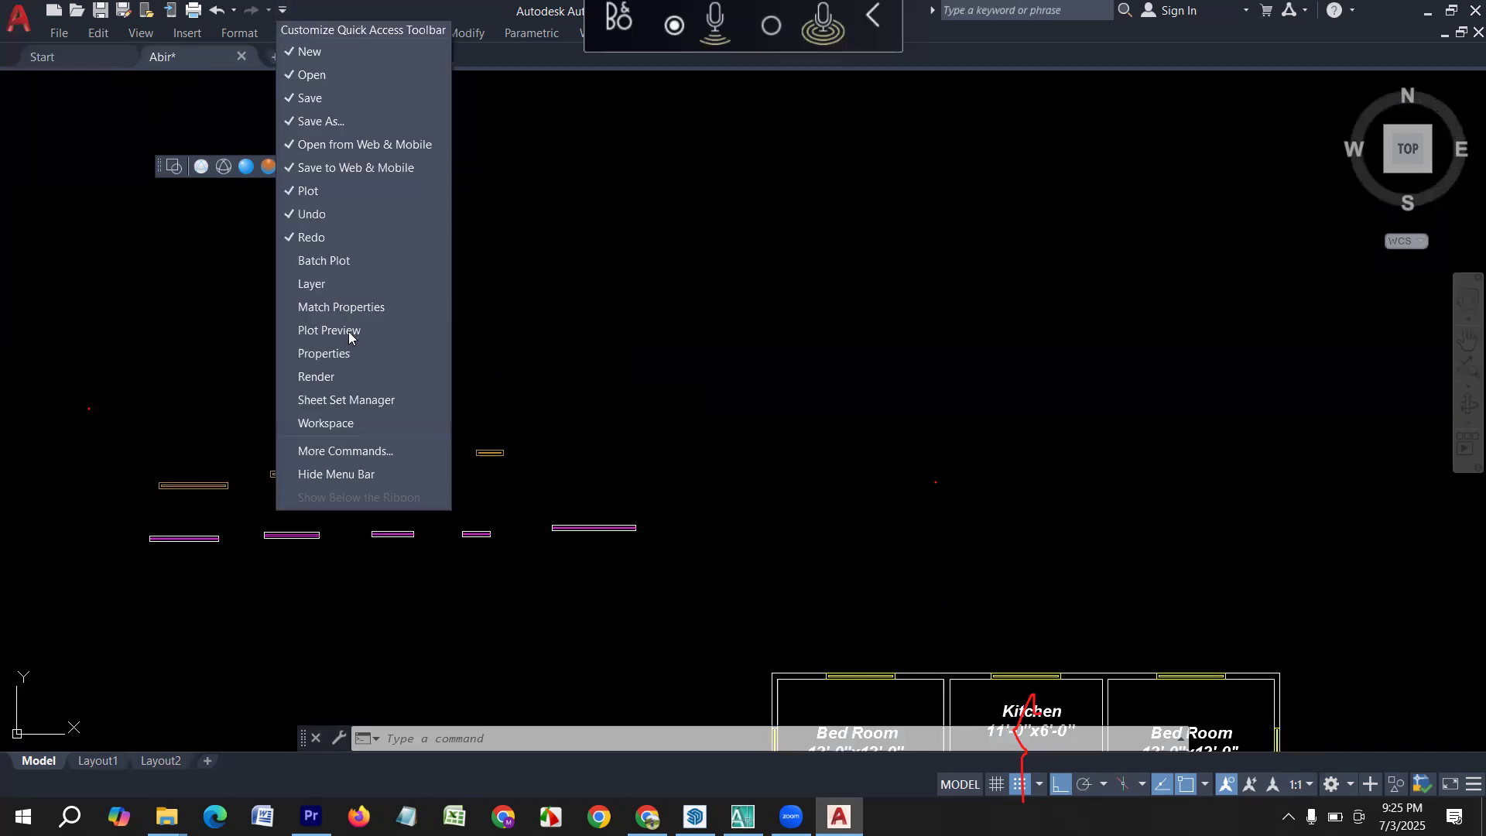
click(334, 475)
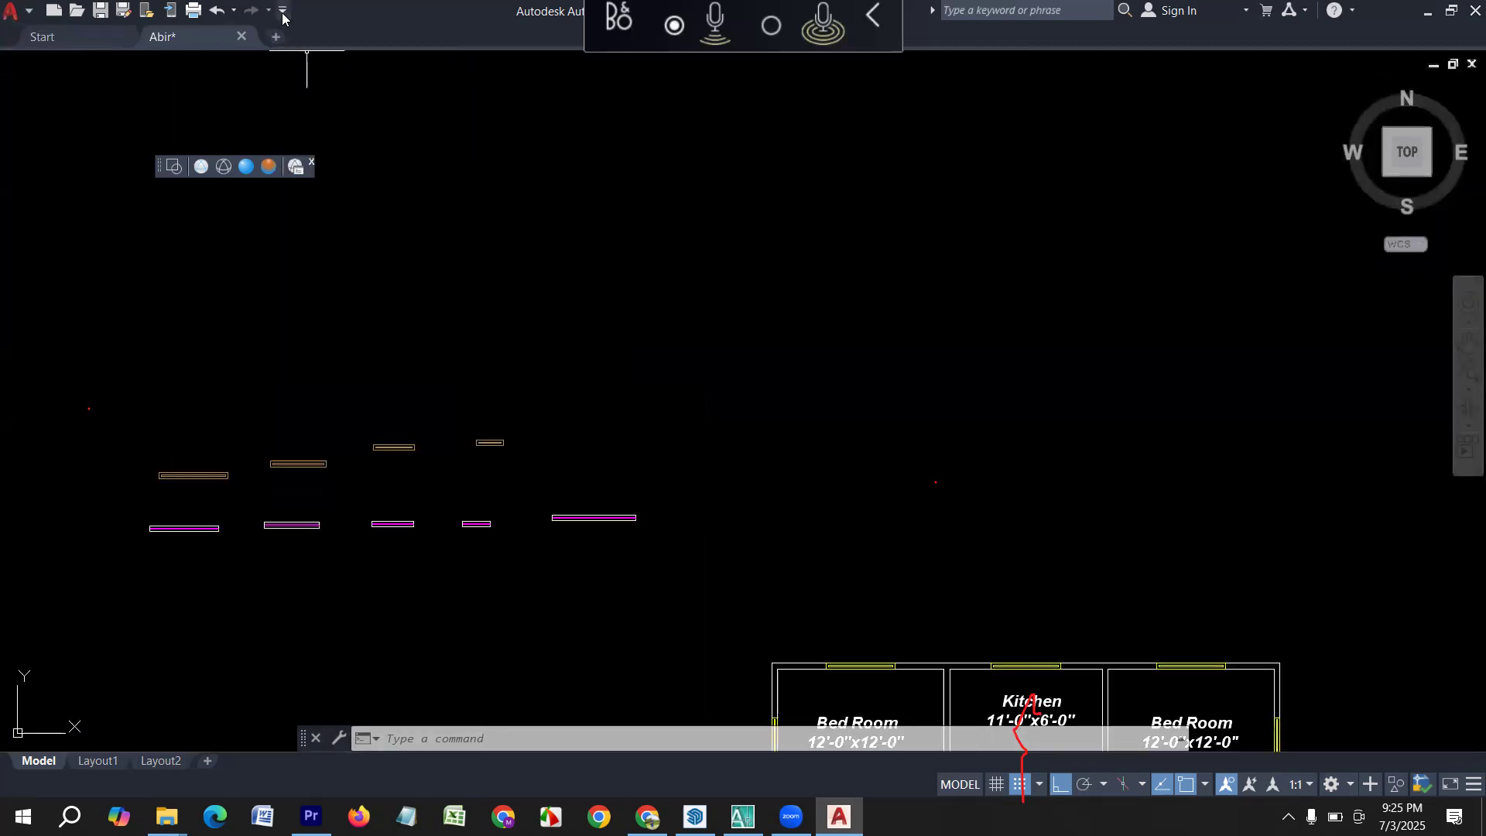
click(282, 12)
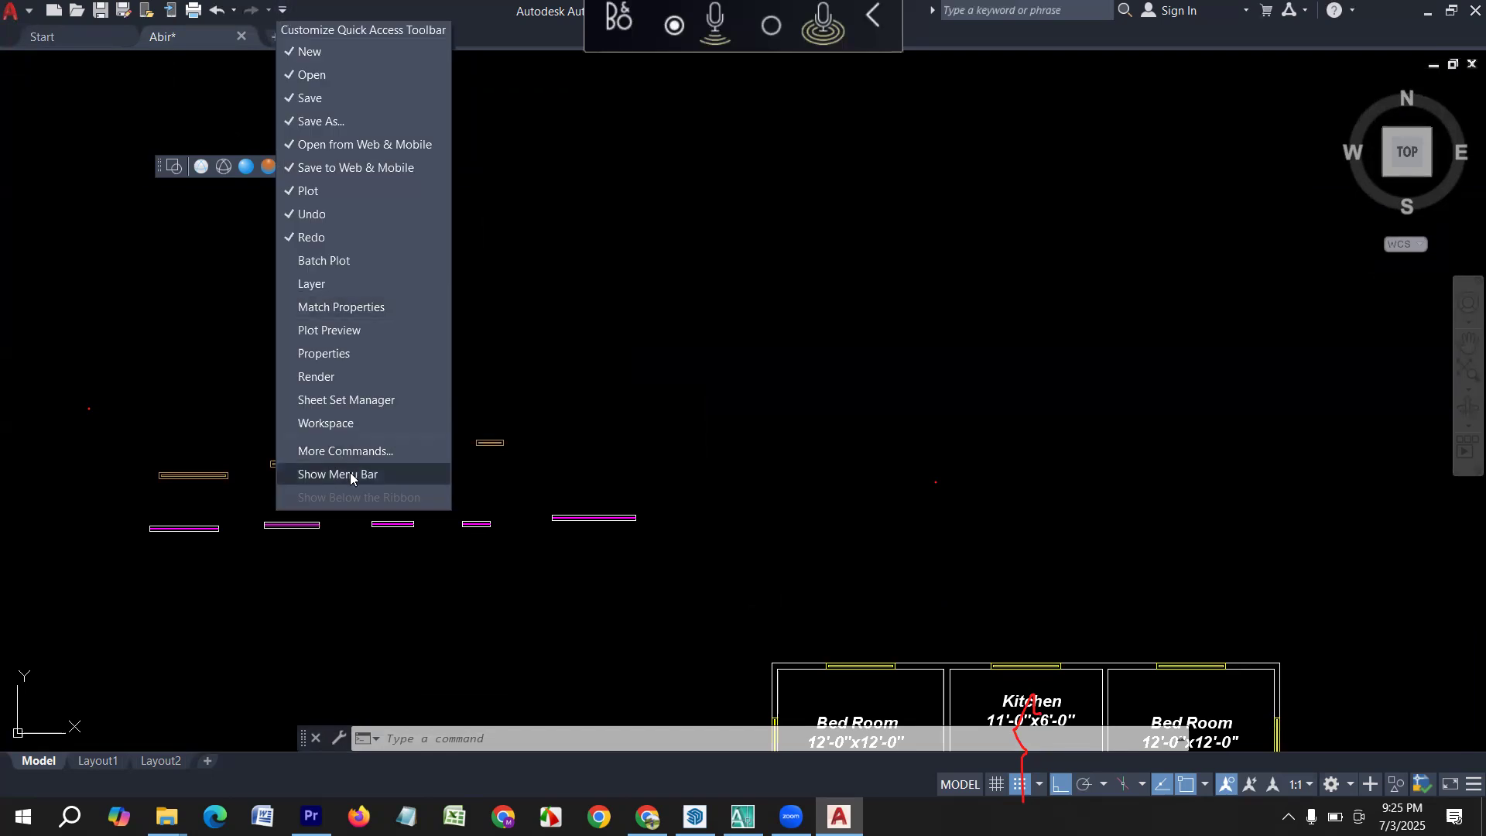
click(349, 473)
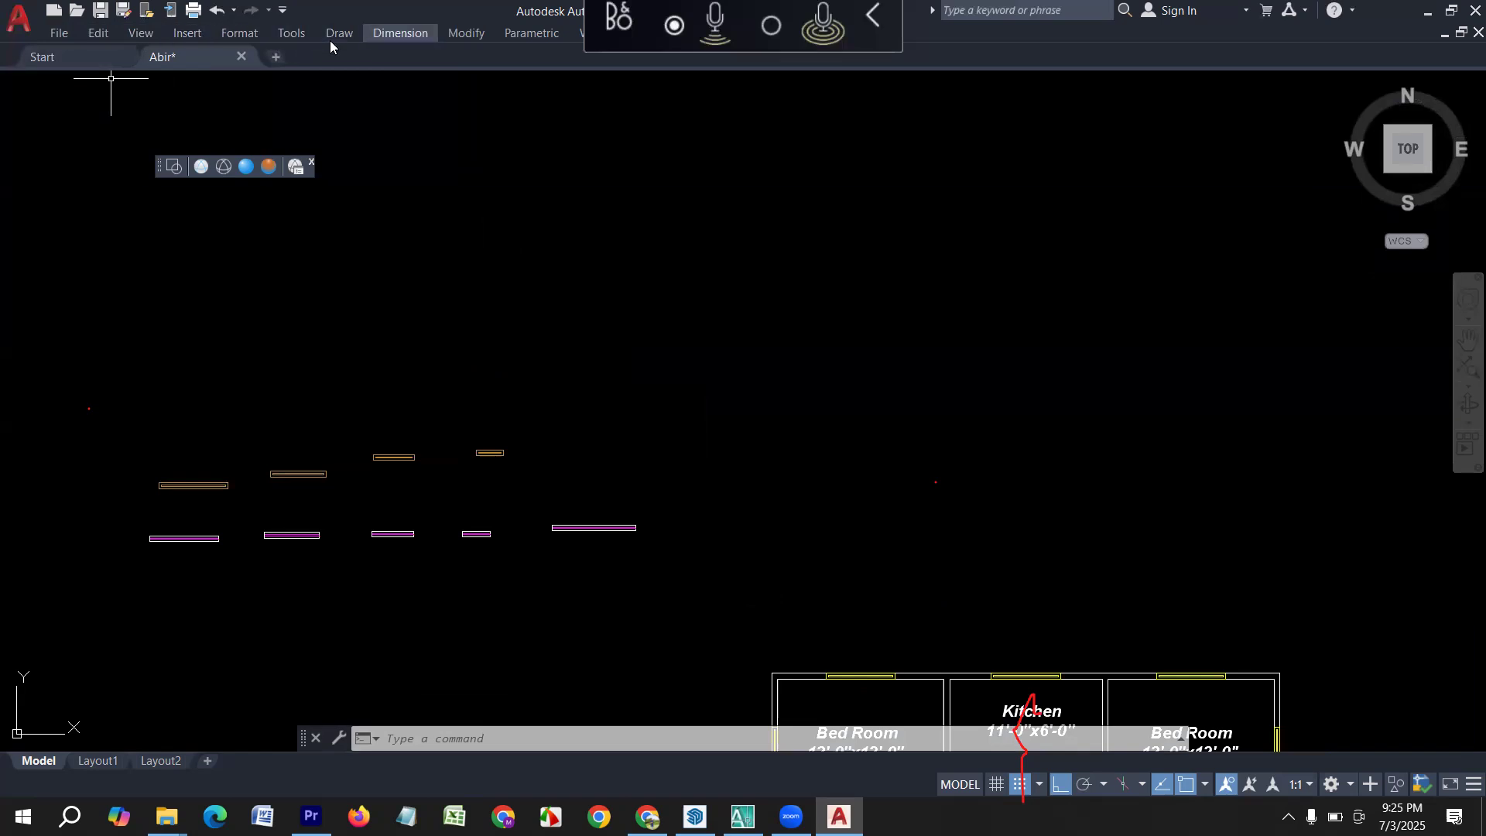
key(Escape)
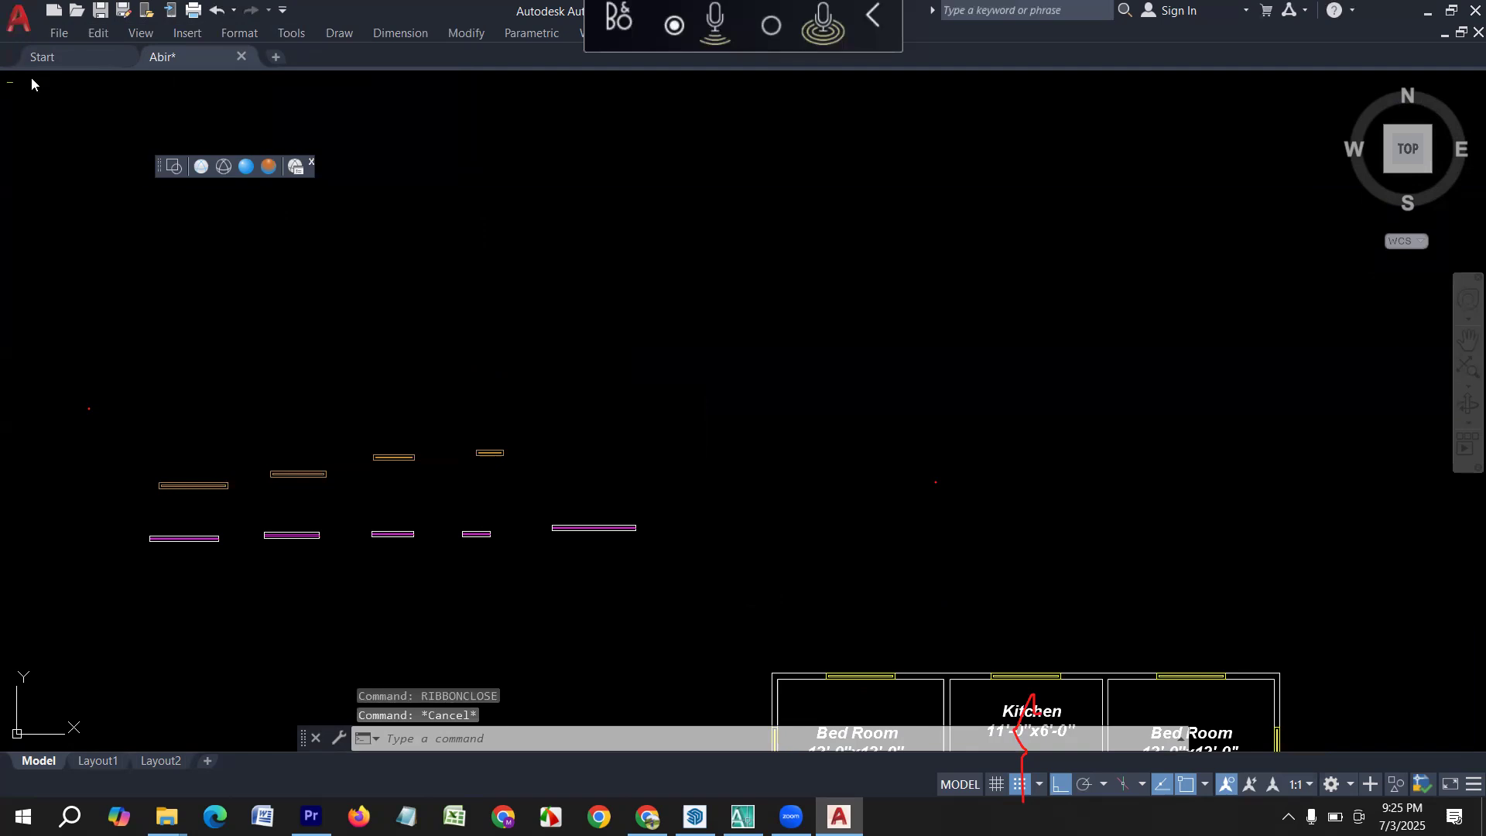
click(58, 39)
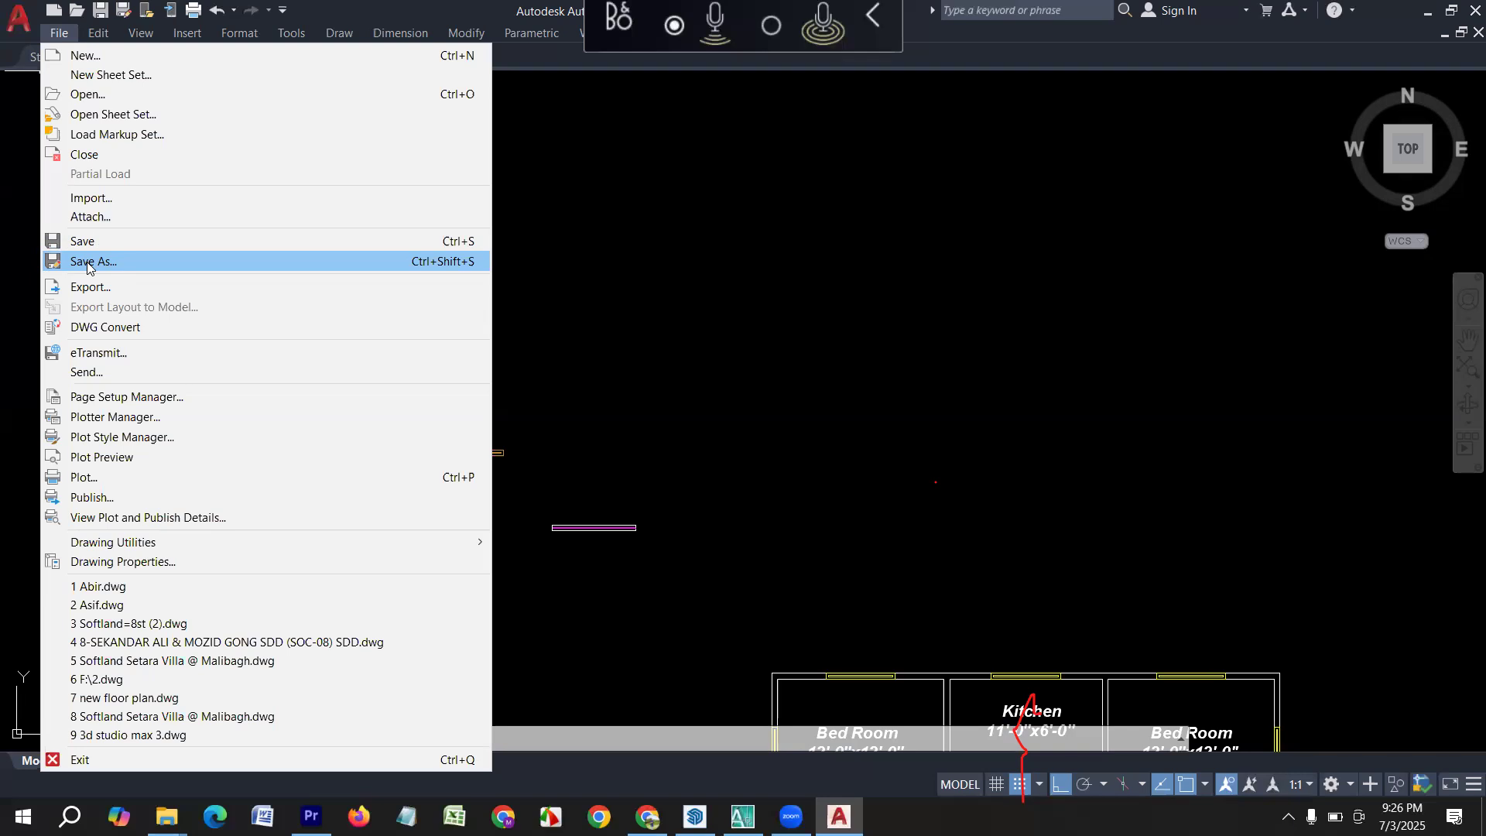
click(665, 298)
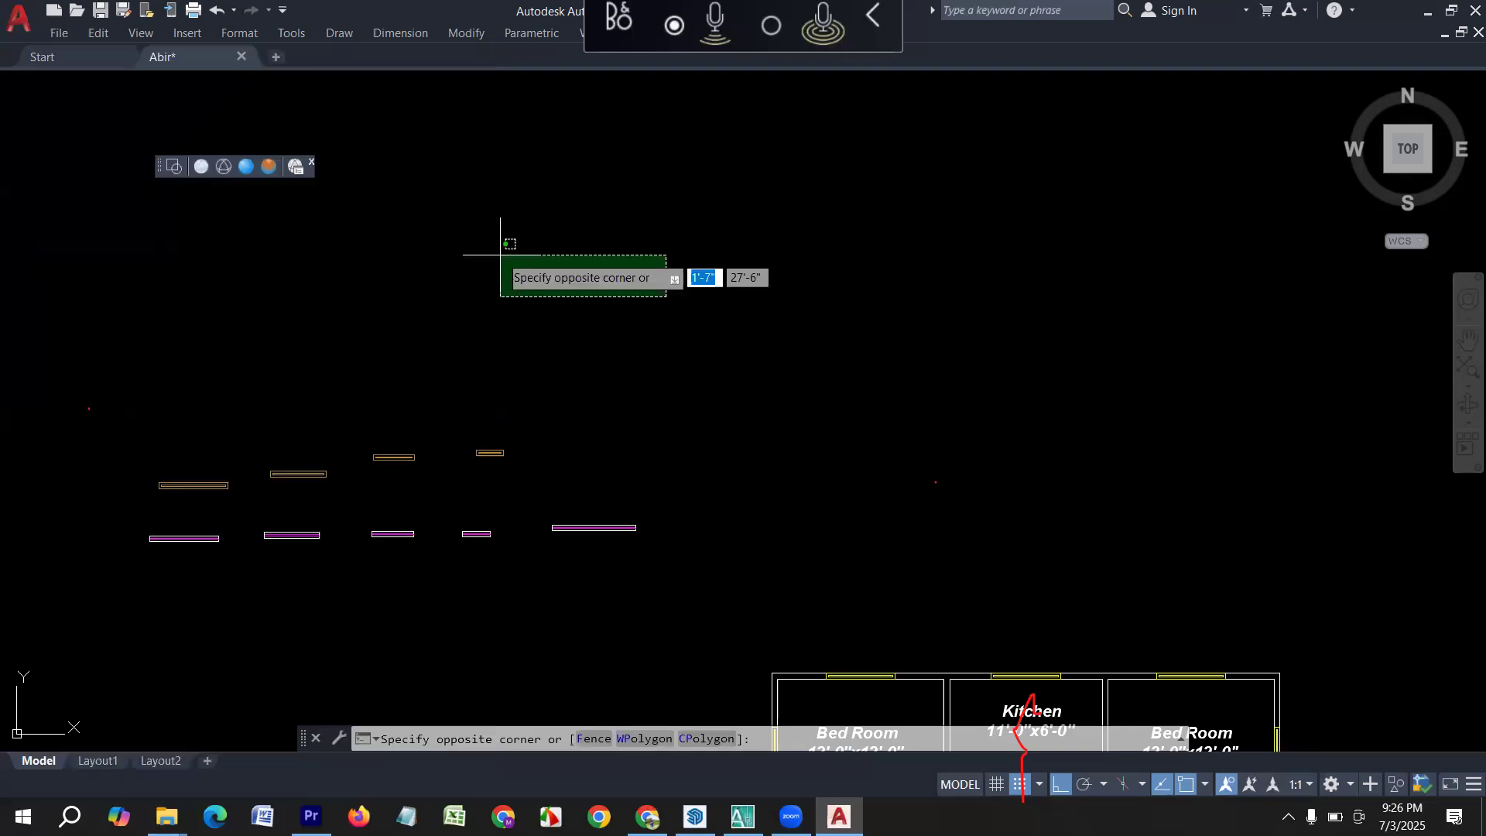
click(500, 254)
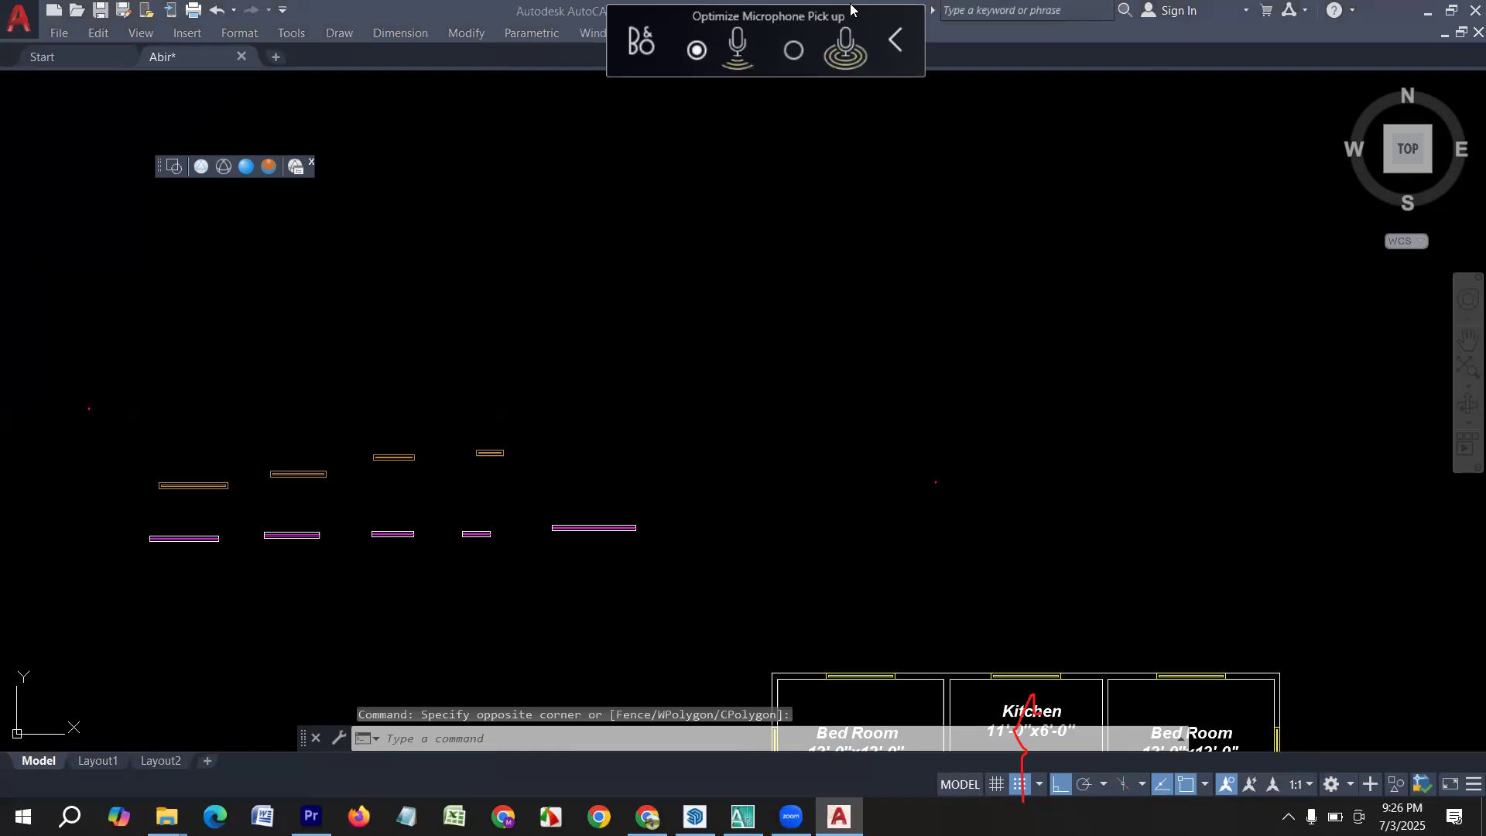
click(470, 252)
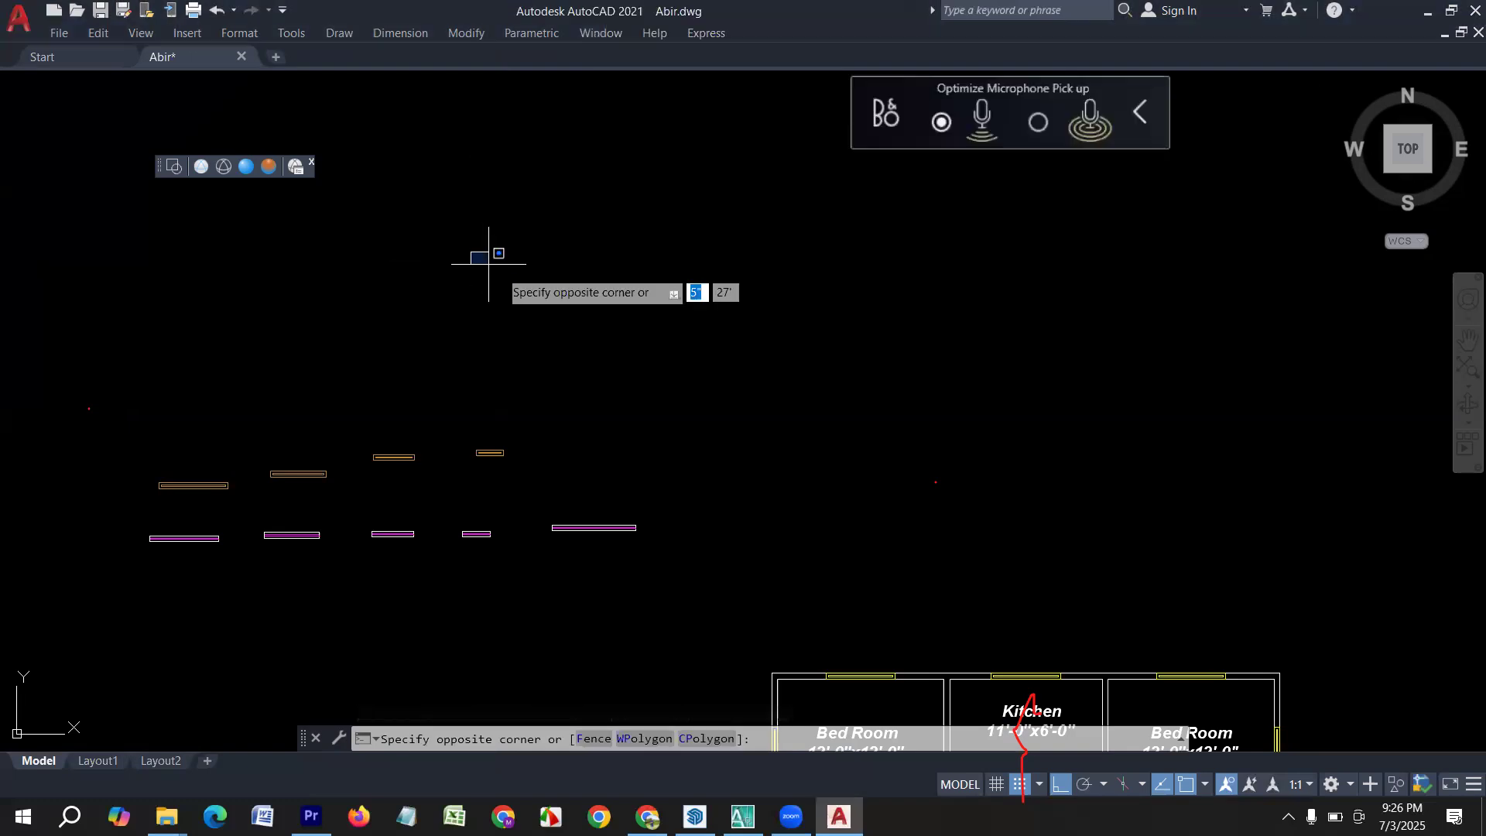
key(Escape)
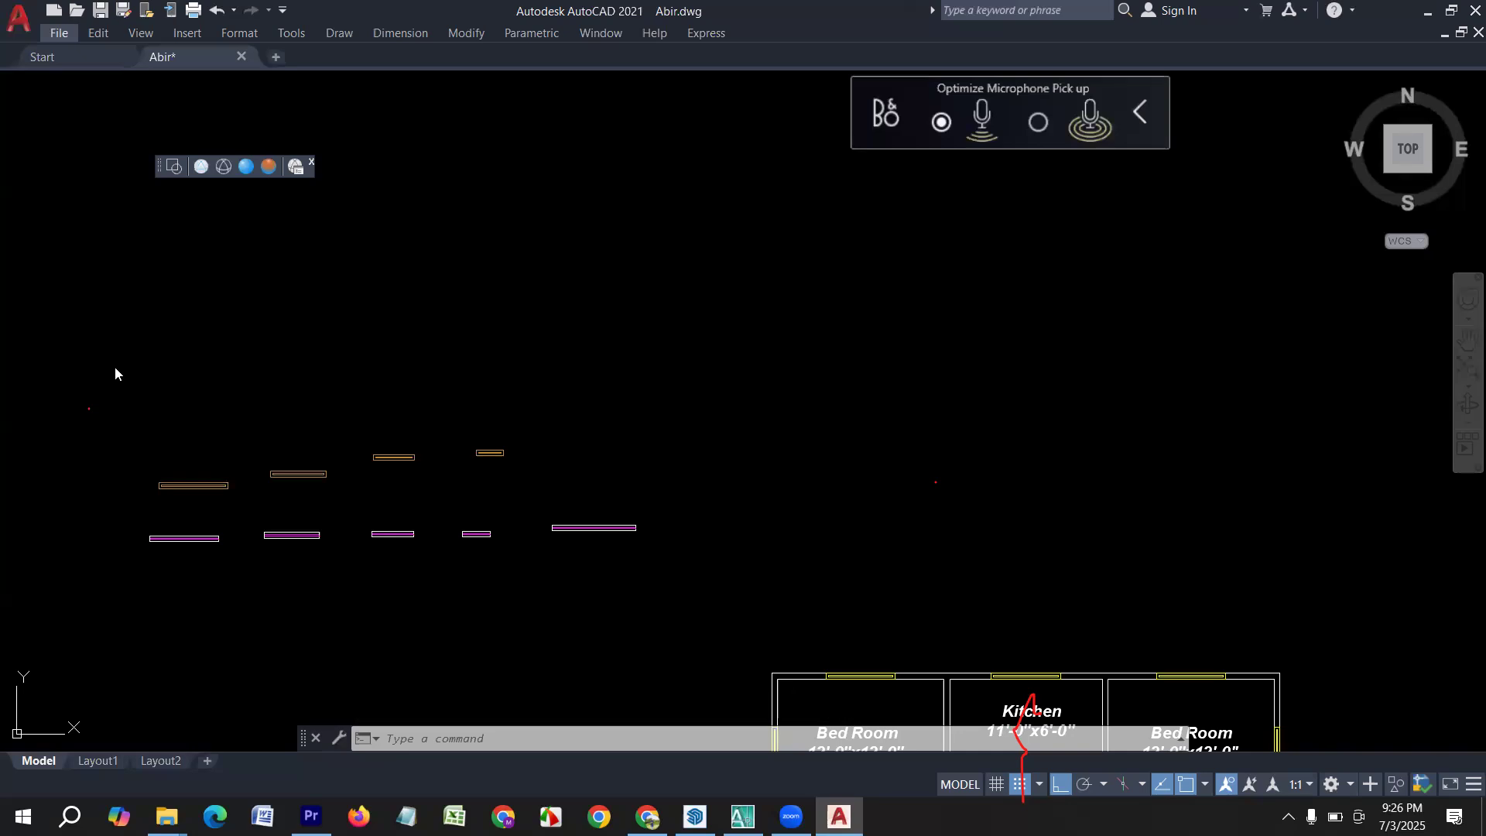
Save a copy of the drawing on the Desktop under the file name Liton.
click(58, 35)
click(98, 261)
drag(624, 181, 316, 174)
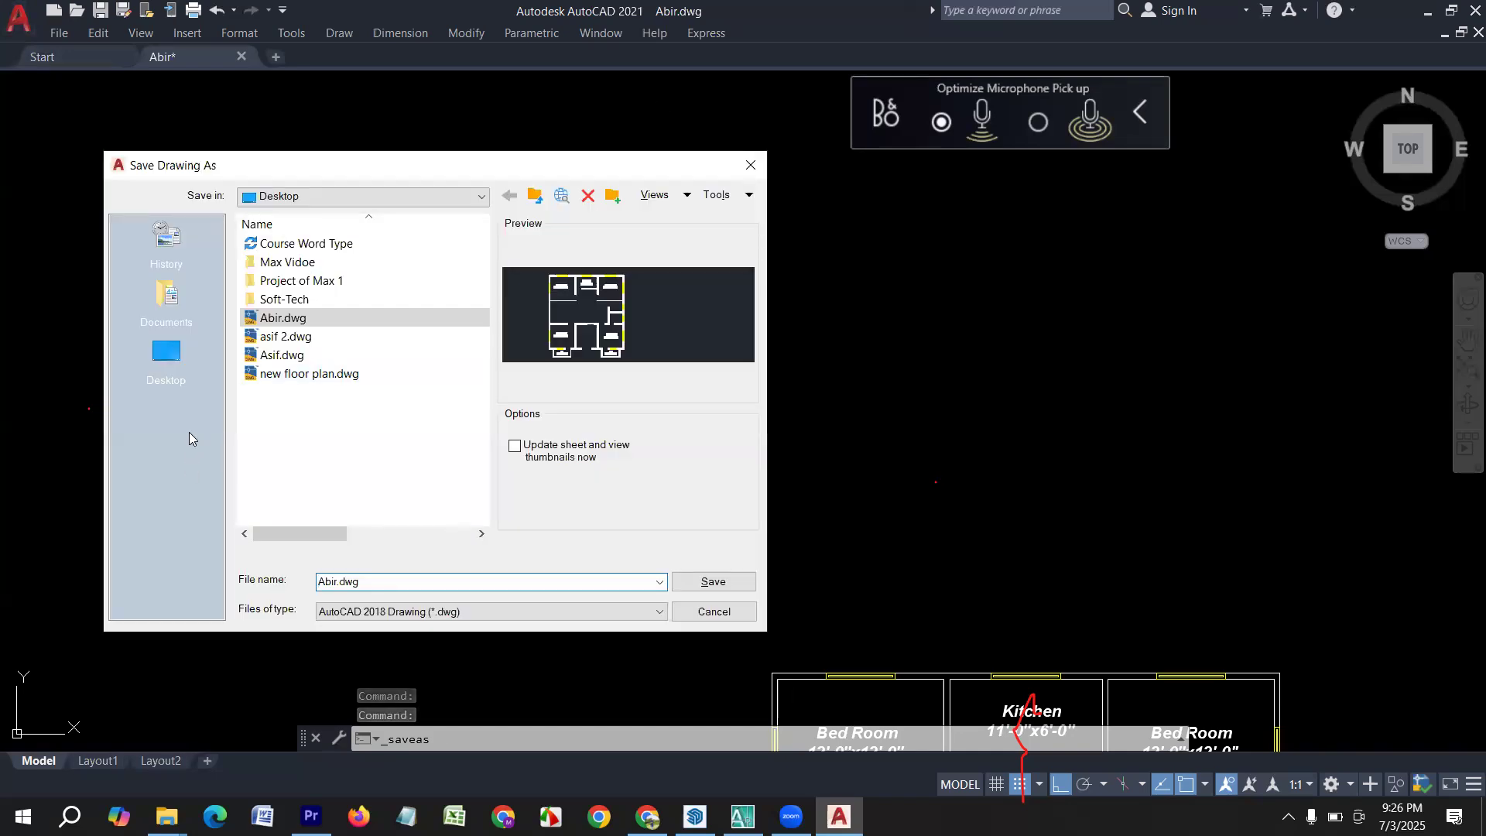
click(167, 358)
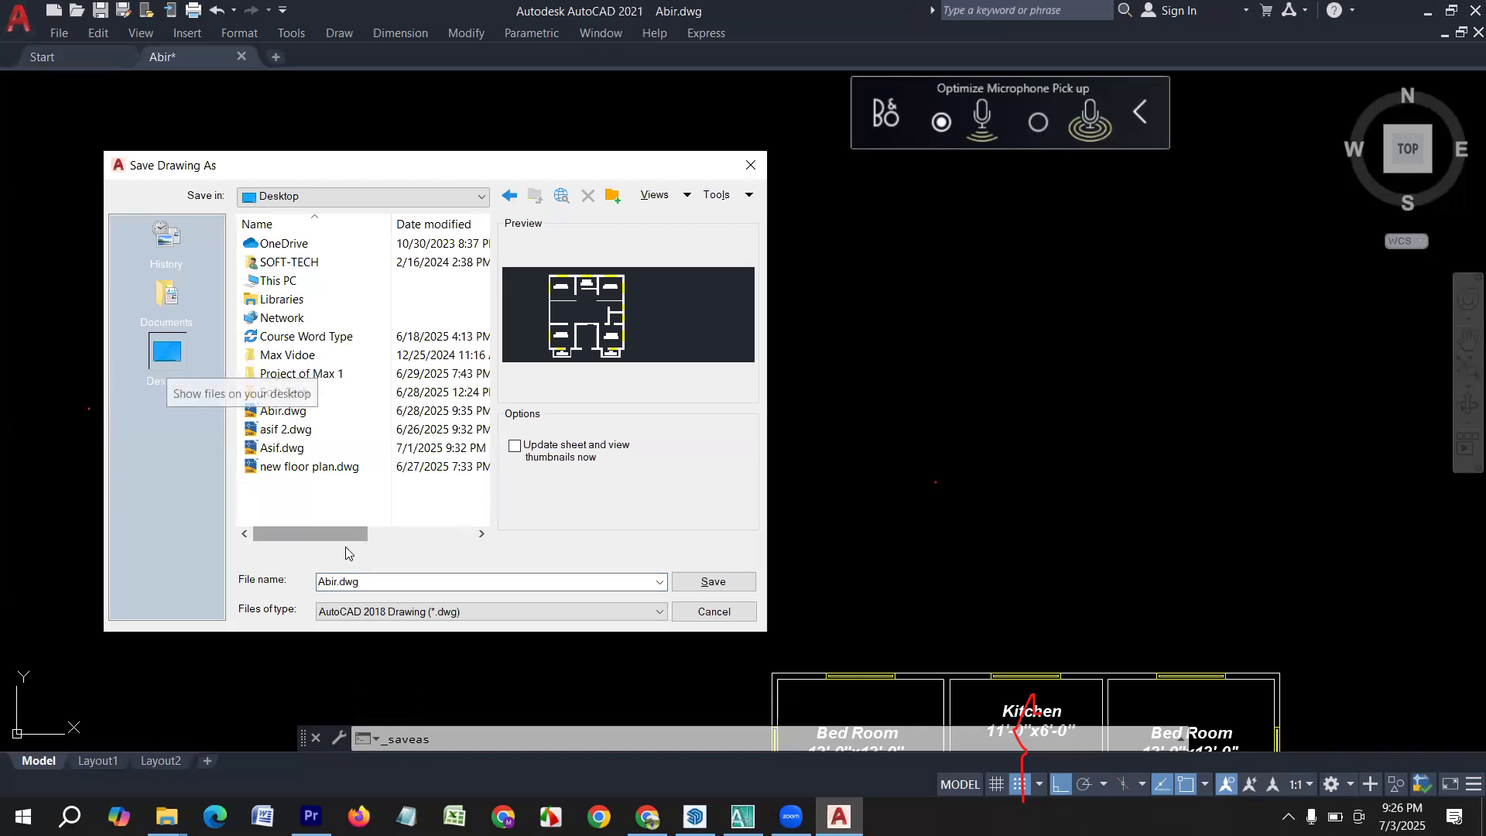
double_click(402, 582)
text(Lito)
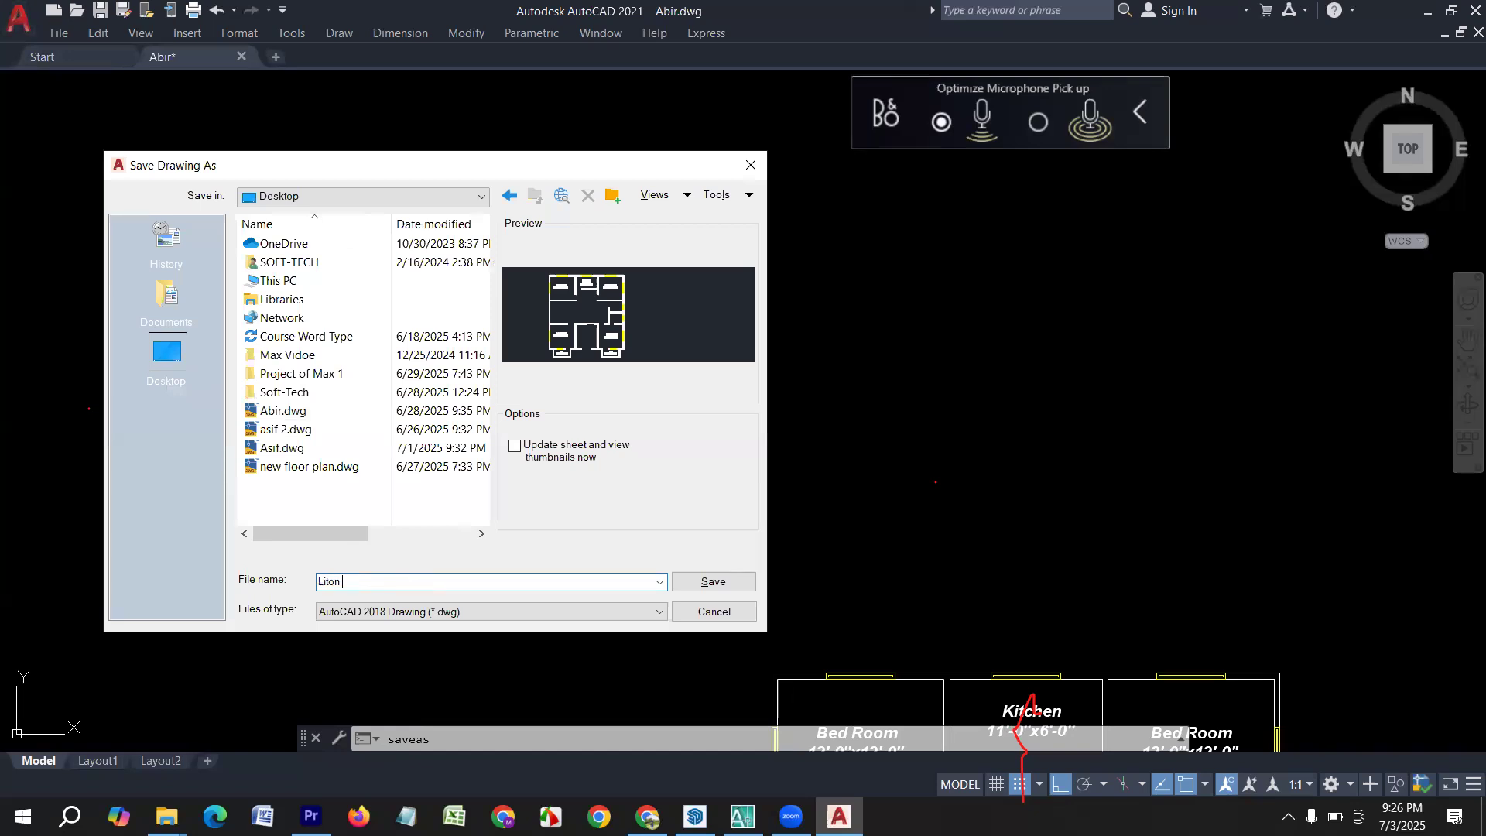
text(n)
key(Return)
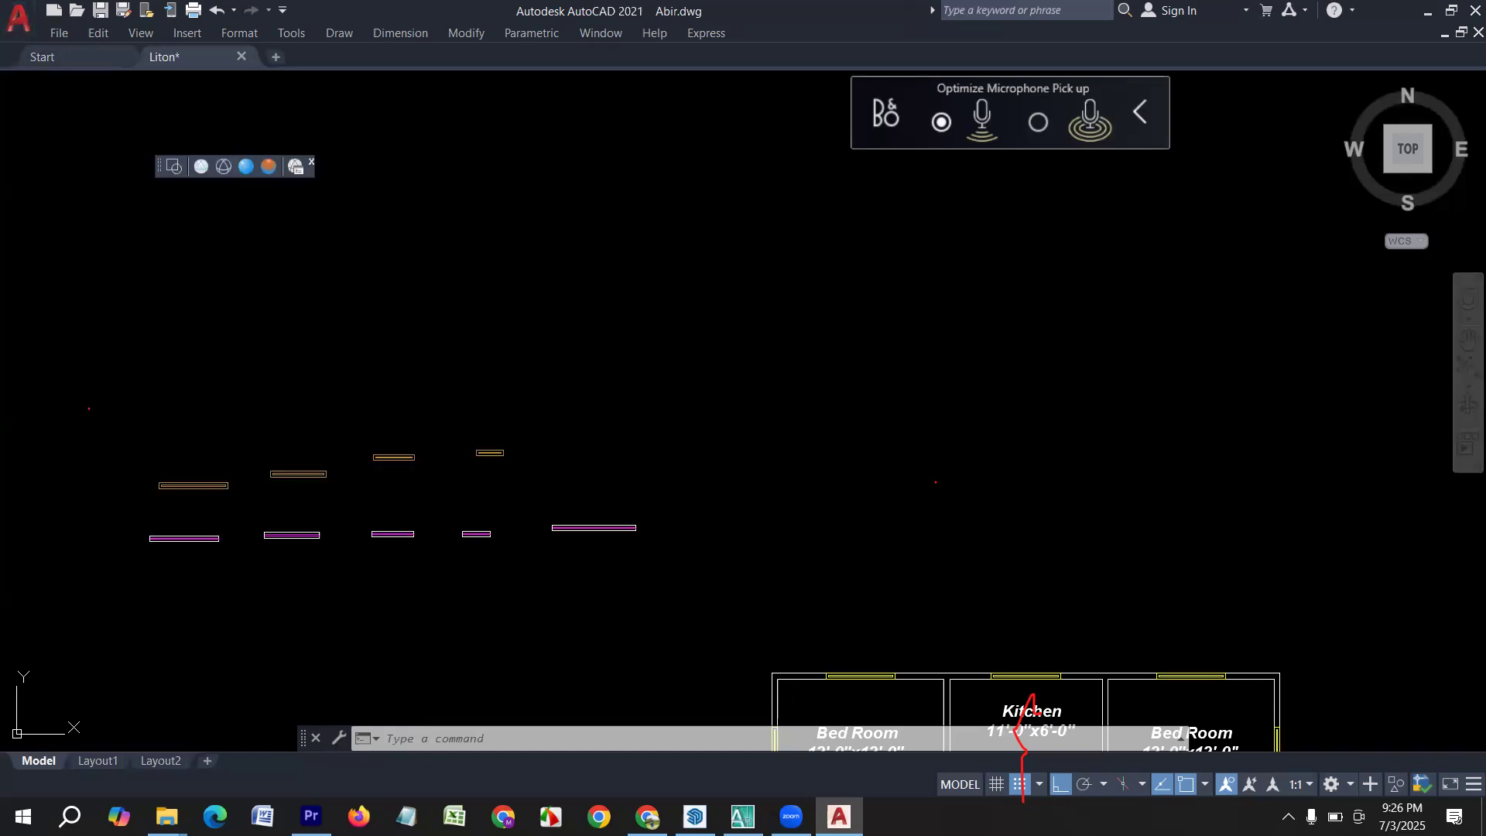
Minimize the program and look for the Abir.dwg and Liton.dwg files on the Windows desktop.
click(1427, 10)
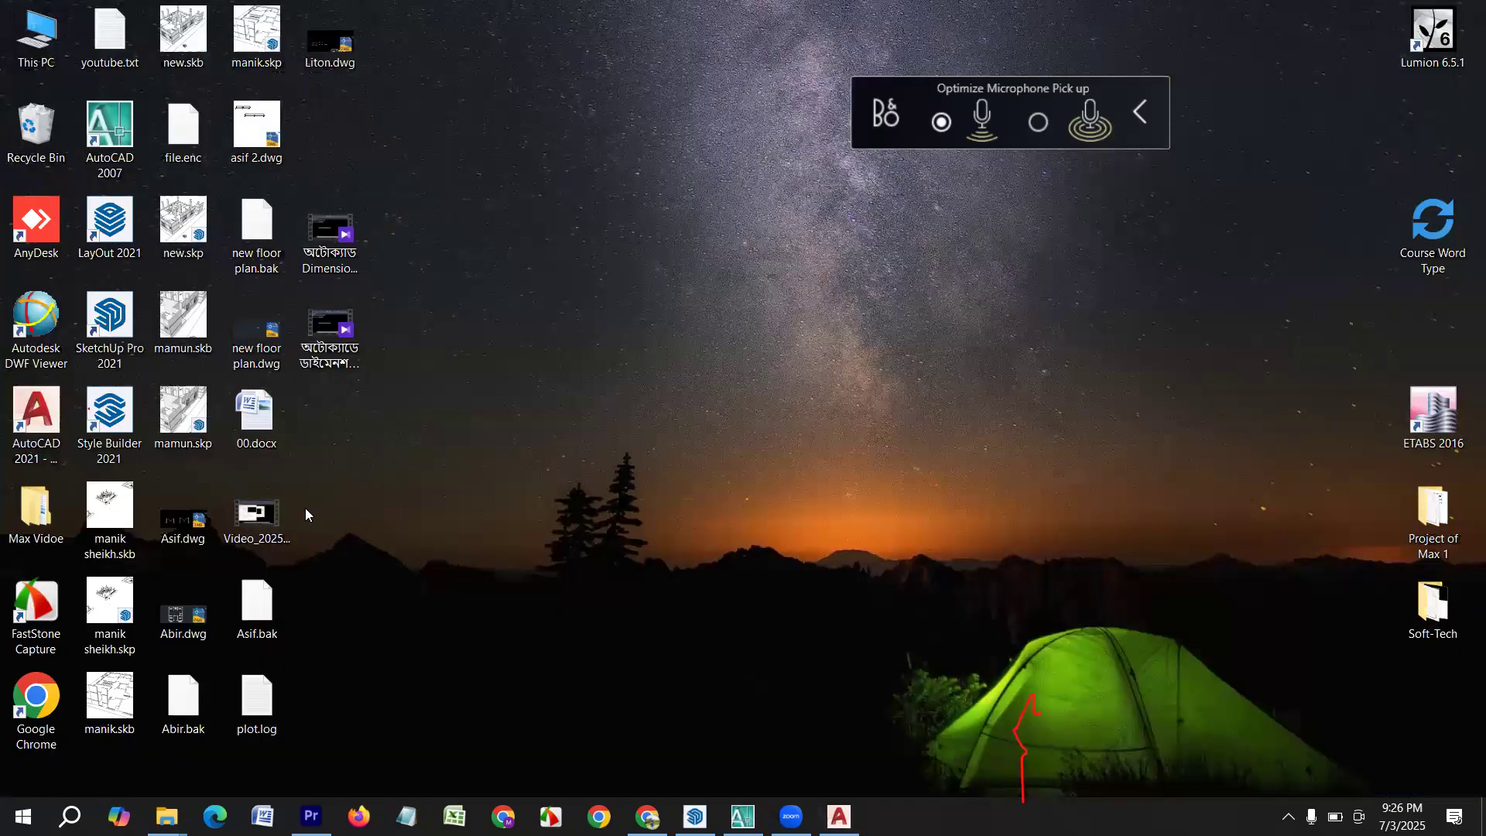
click(197, 623)
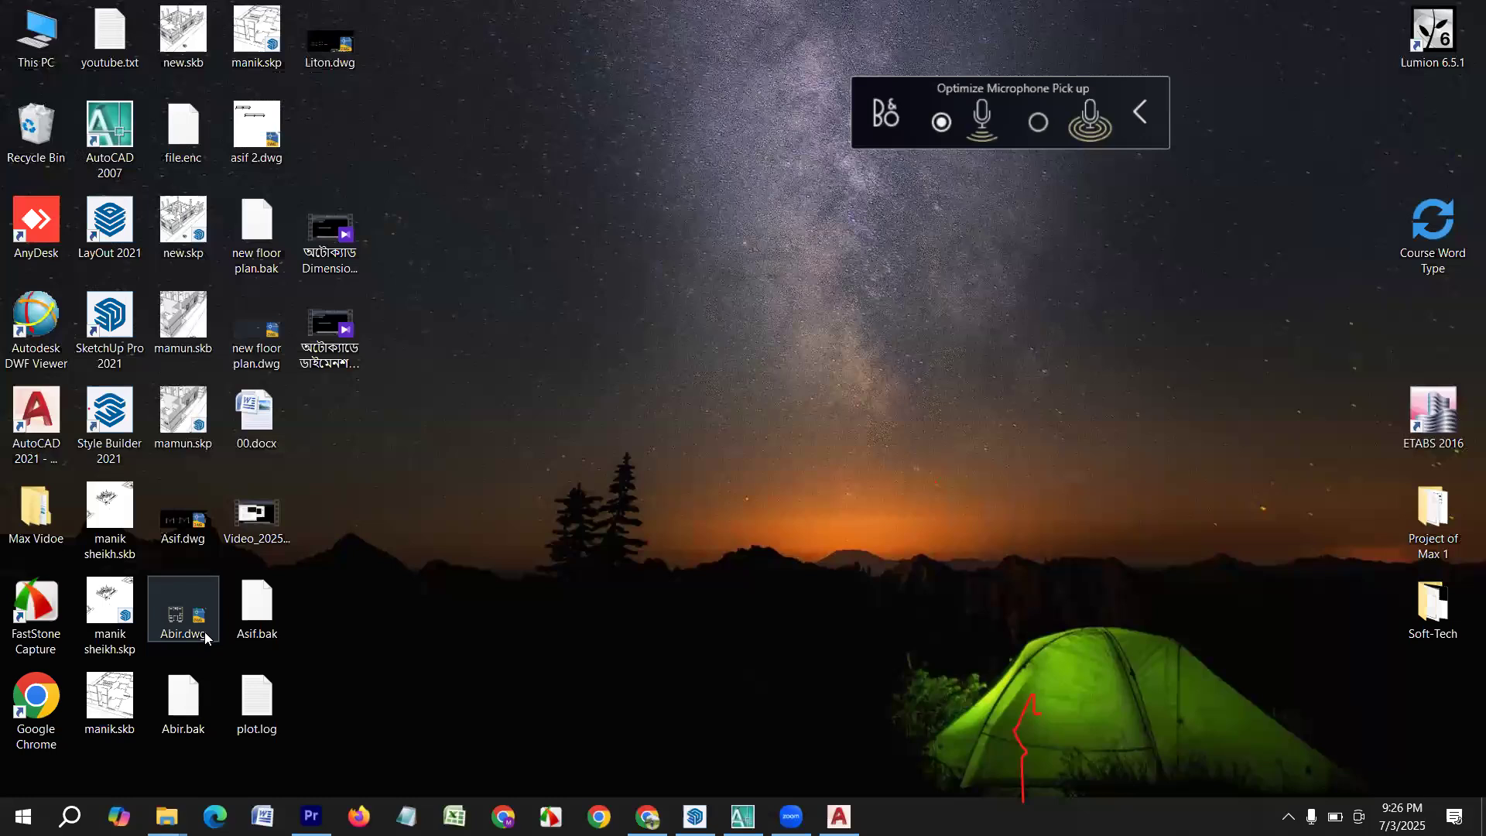
click(331, 51)
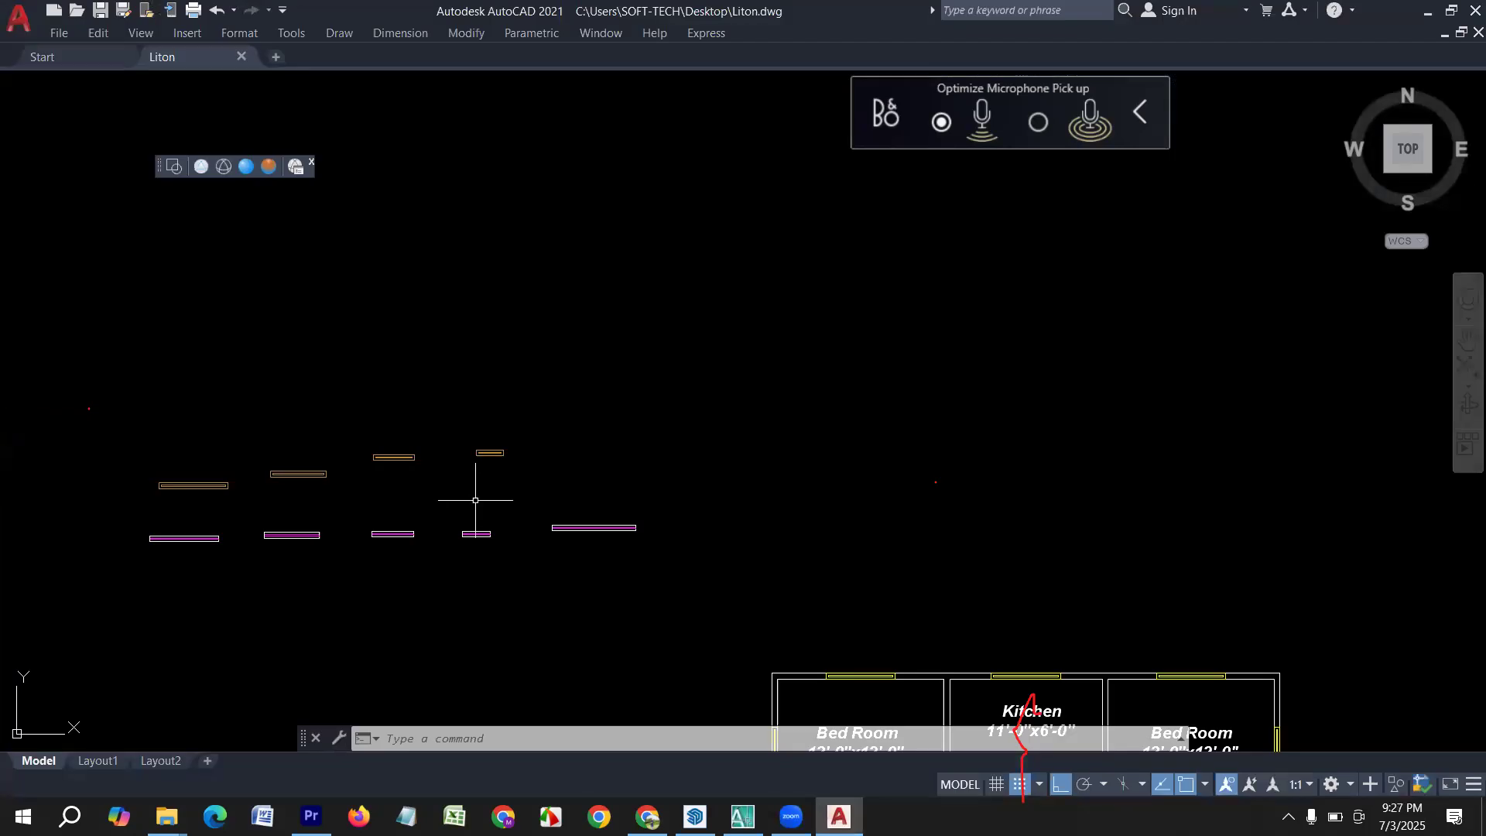
click(17, 26)
click(522, 179)
click(410, 188)
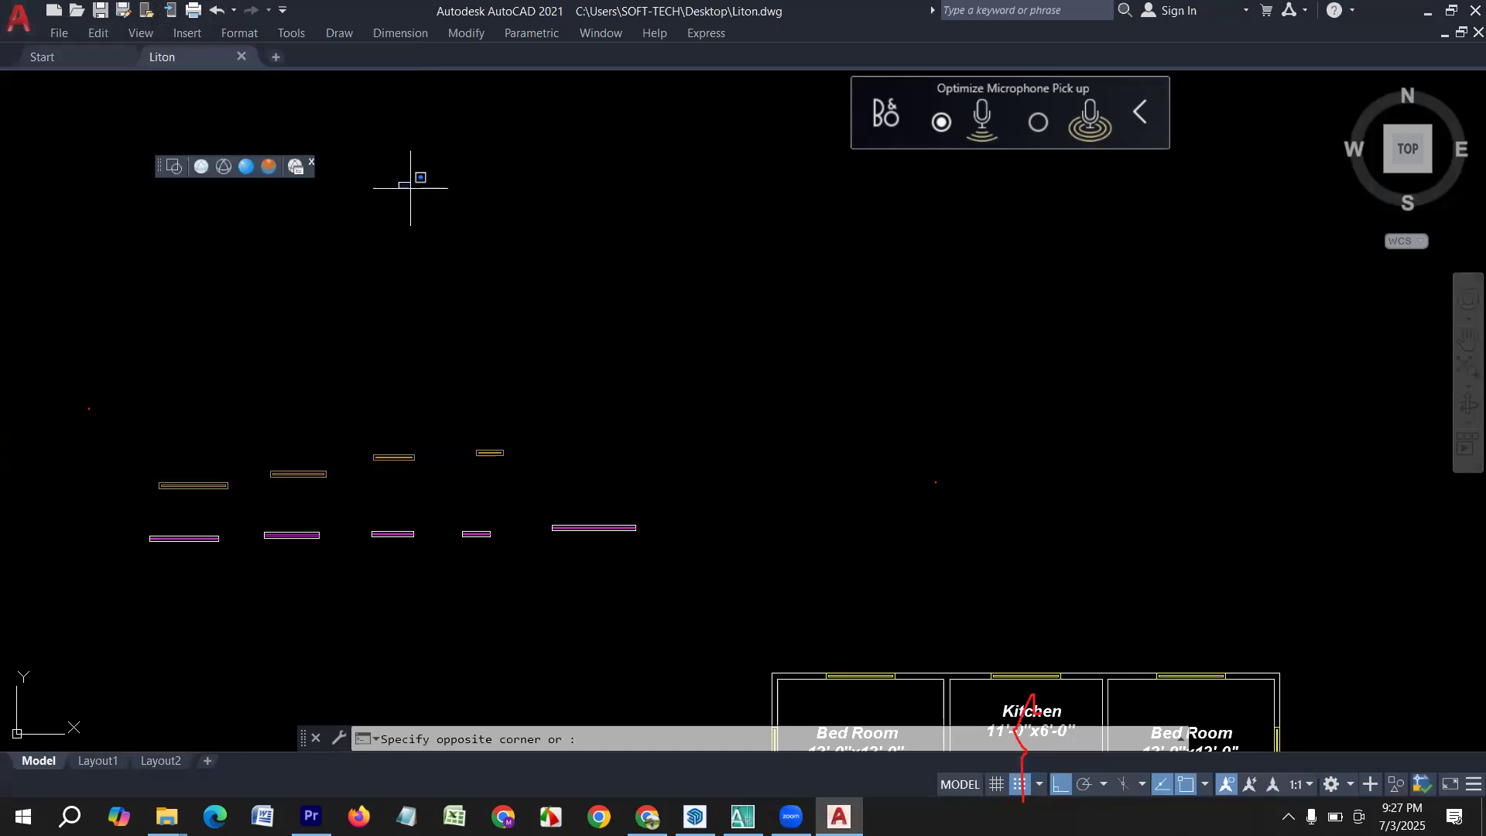
key(Escape)
Save another copy of the drawing on the Desktop as anis and check for the file on the Windows desktop.
click(59, 32)
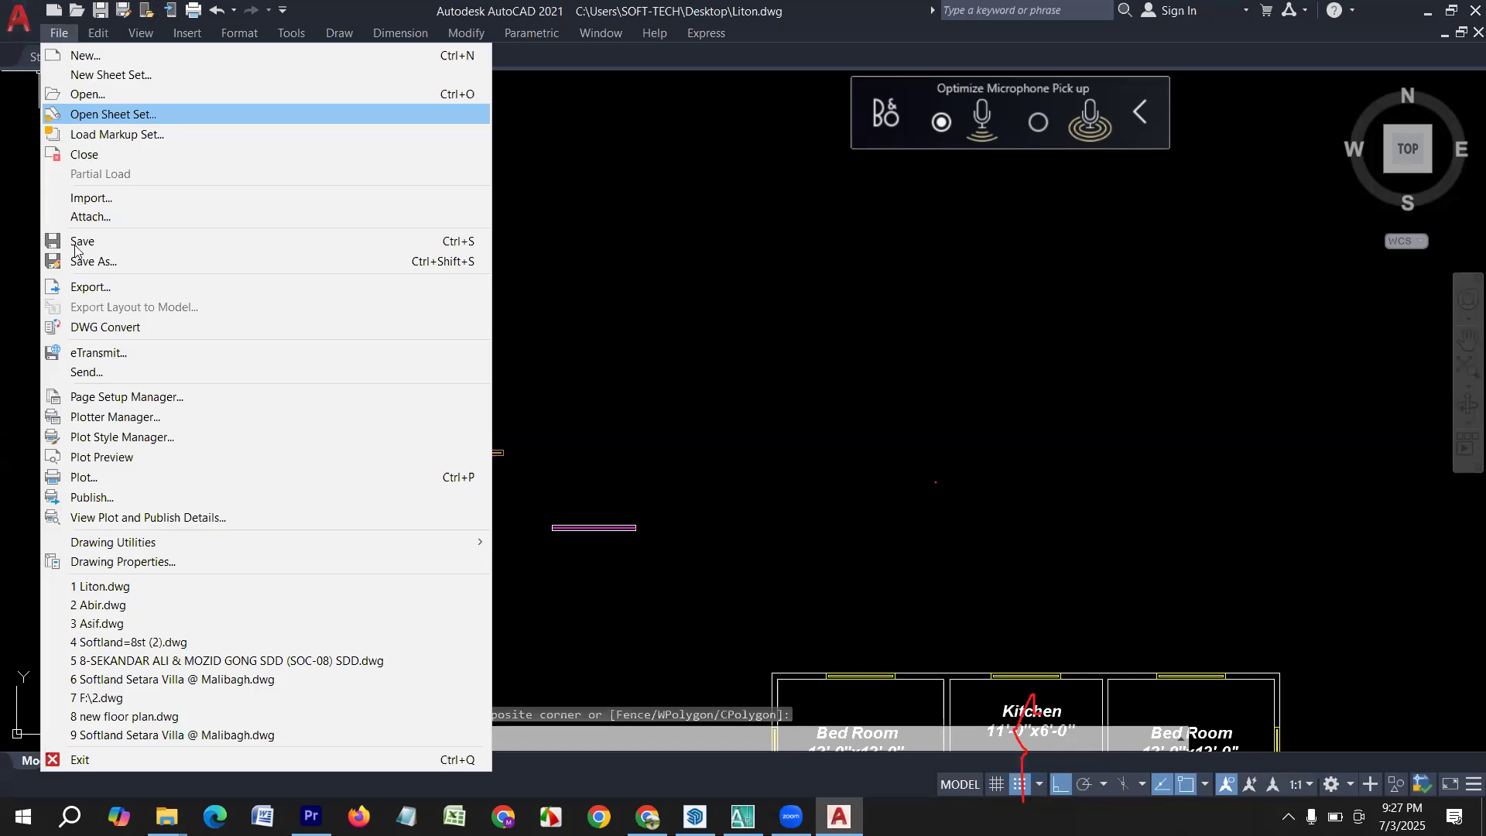
click(87, 262)
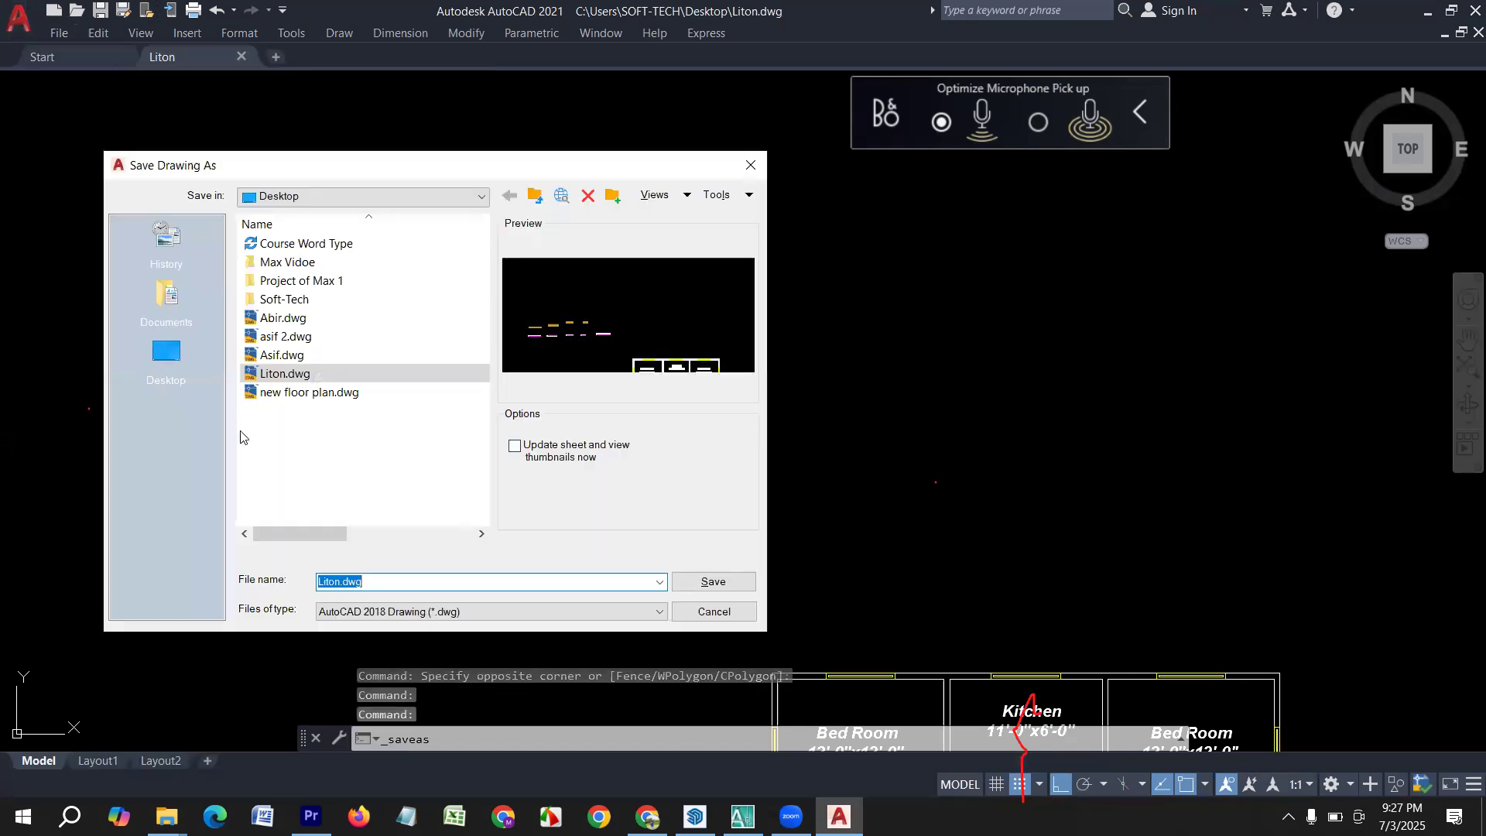
click(165, 352)
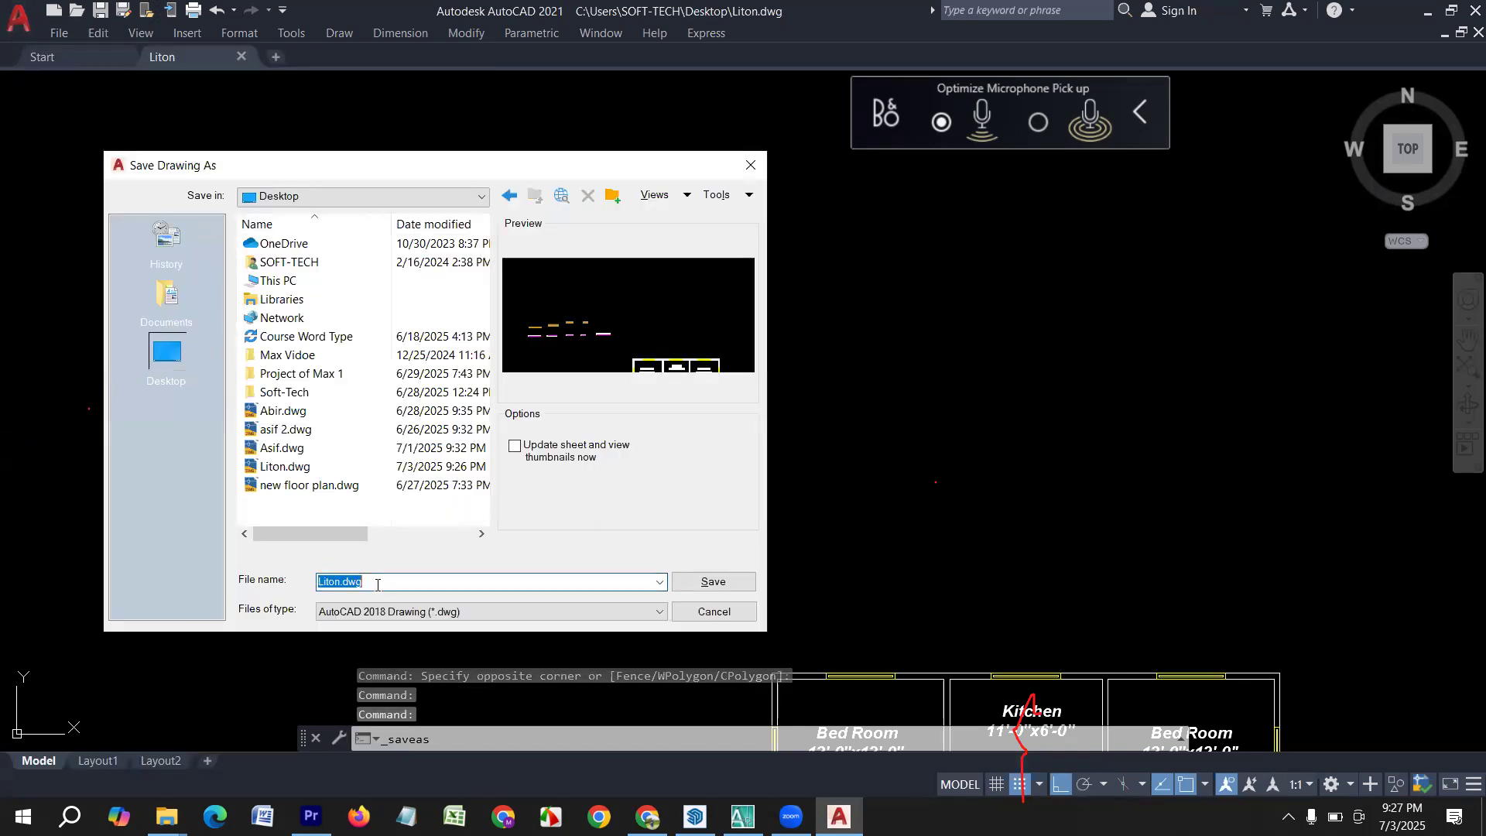
text(anis)
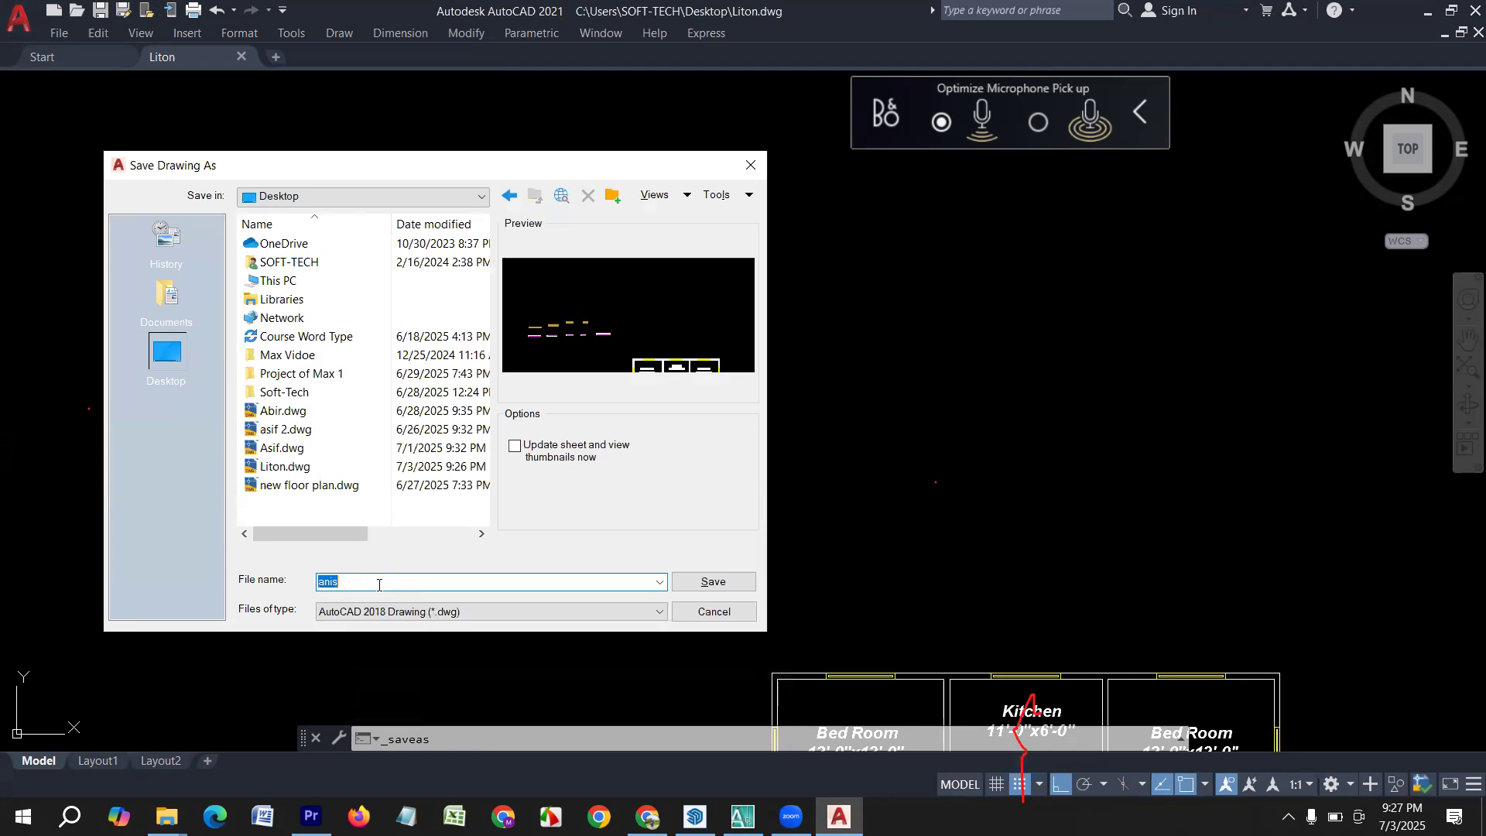
key(Return)
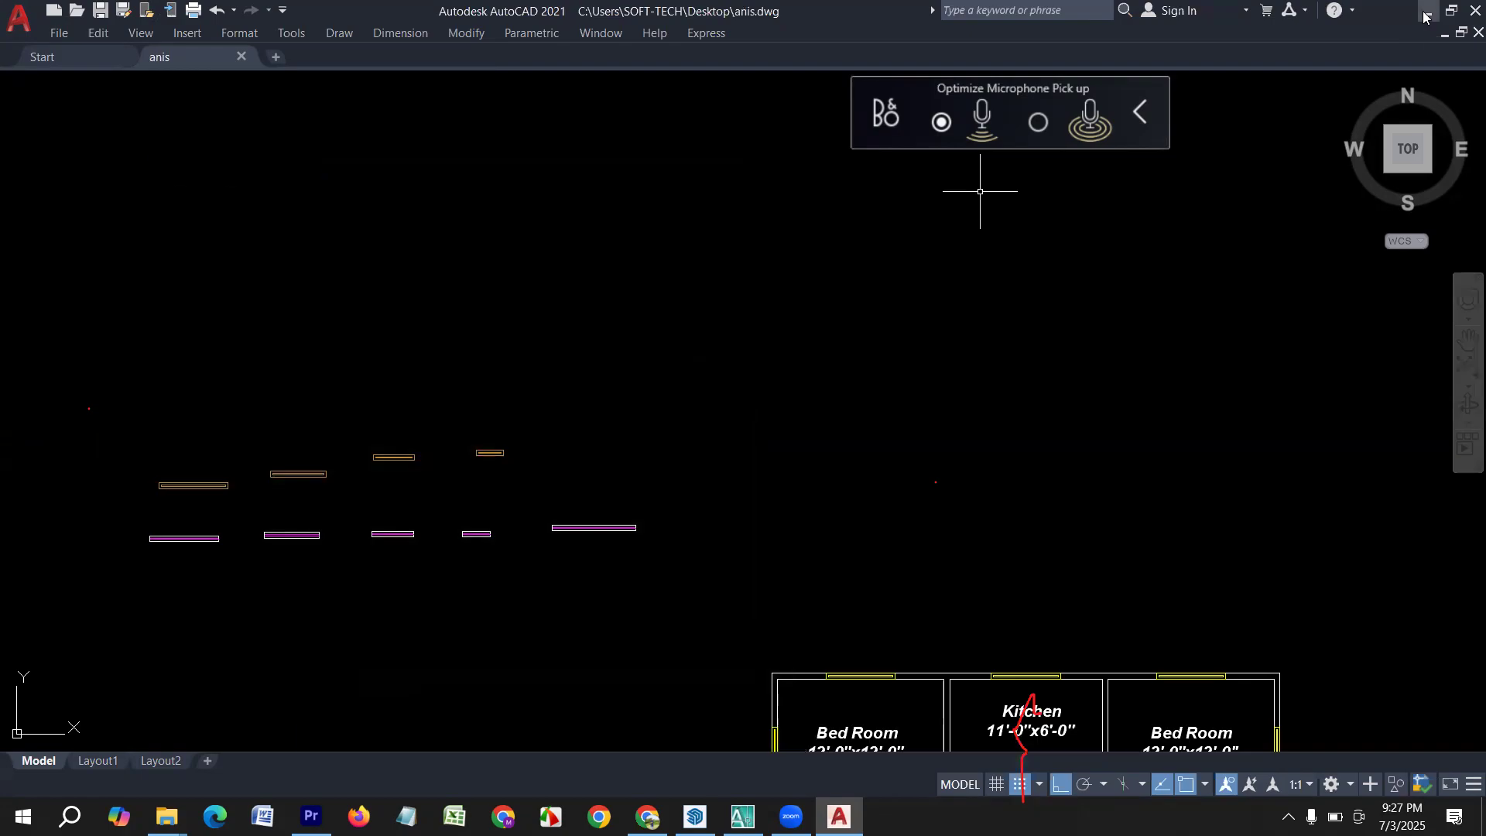
click(1425, 11)
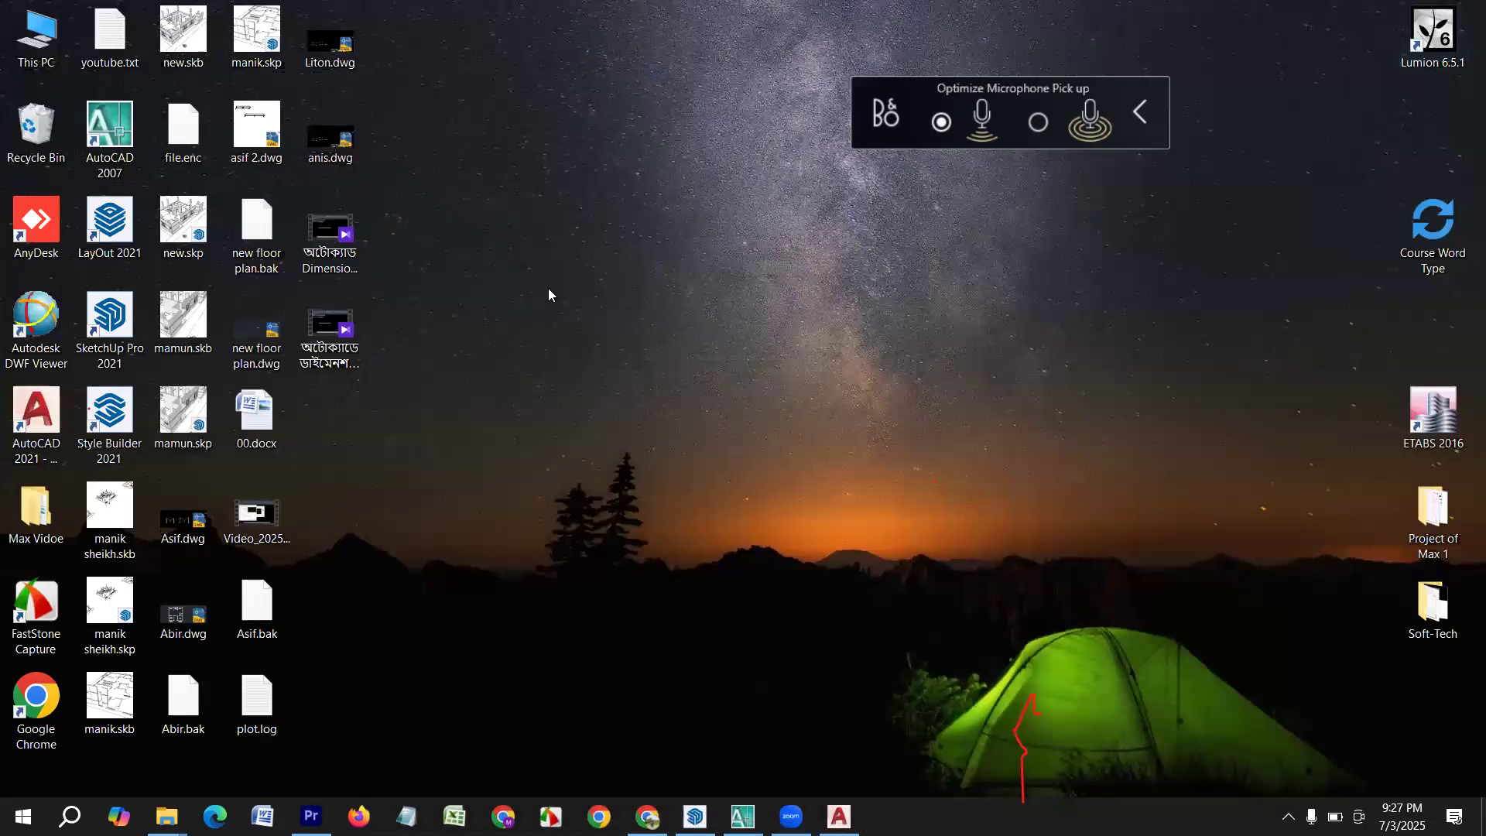
Switch back to the anis drawing in AutoCAD and examine the file, edit and modify commands on offer.
click(337, 150)
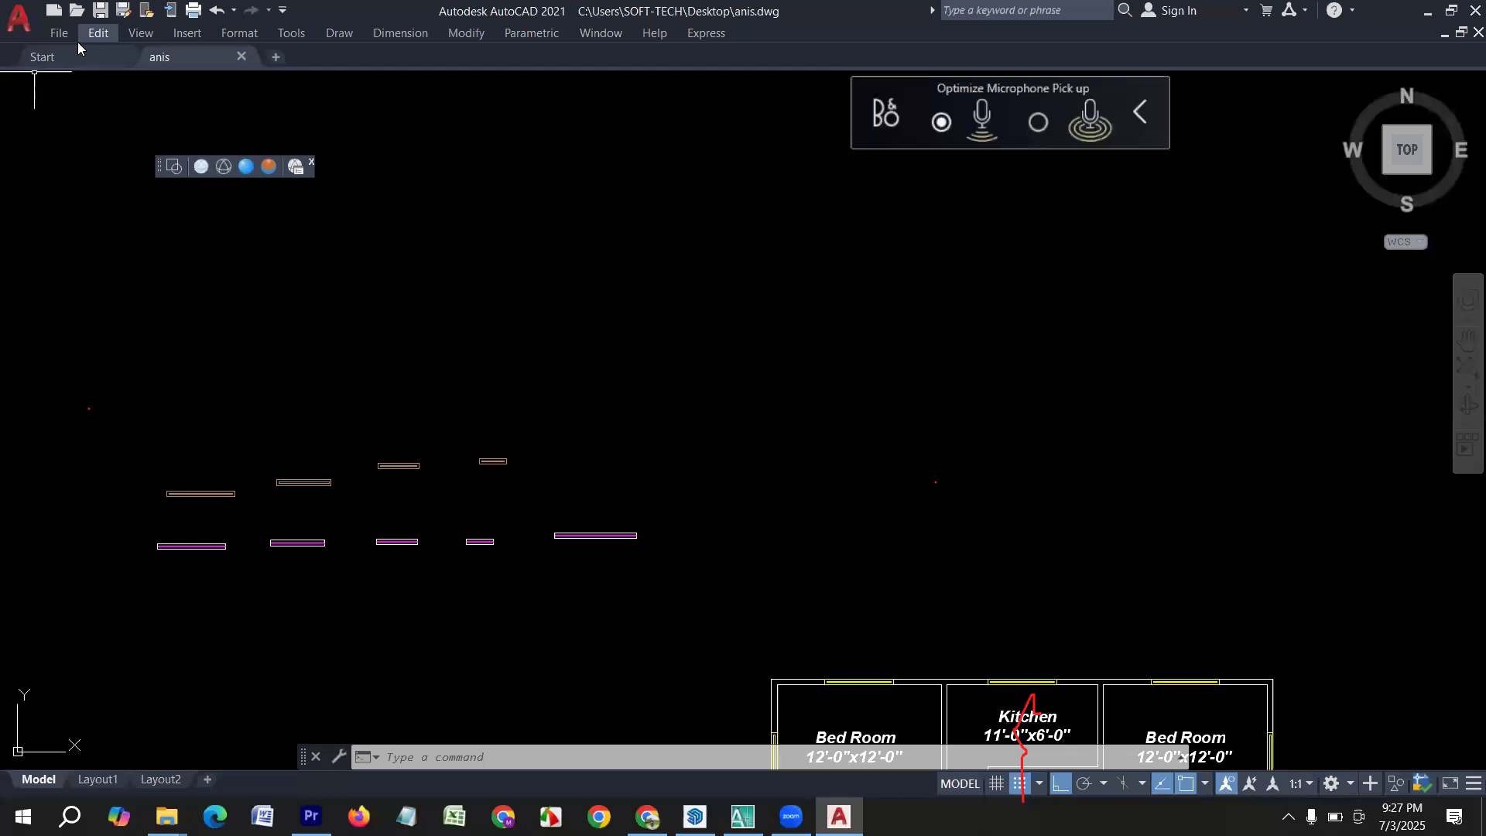
click(60, 33)
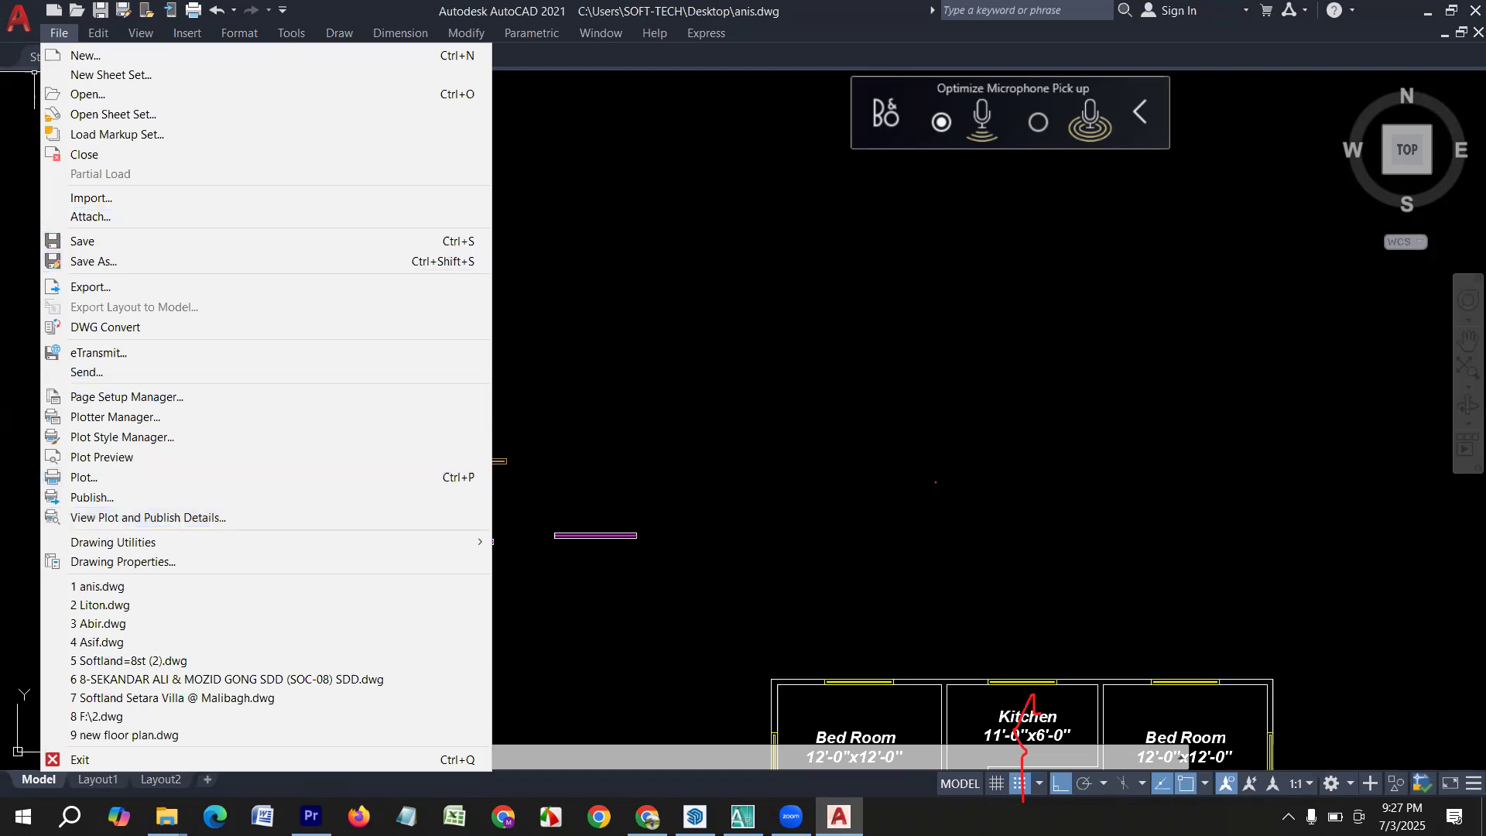
click(34, 72)
click(96, 32)
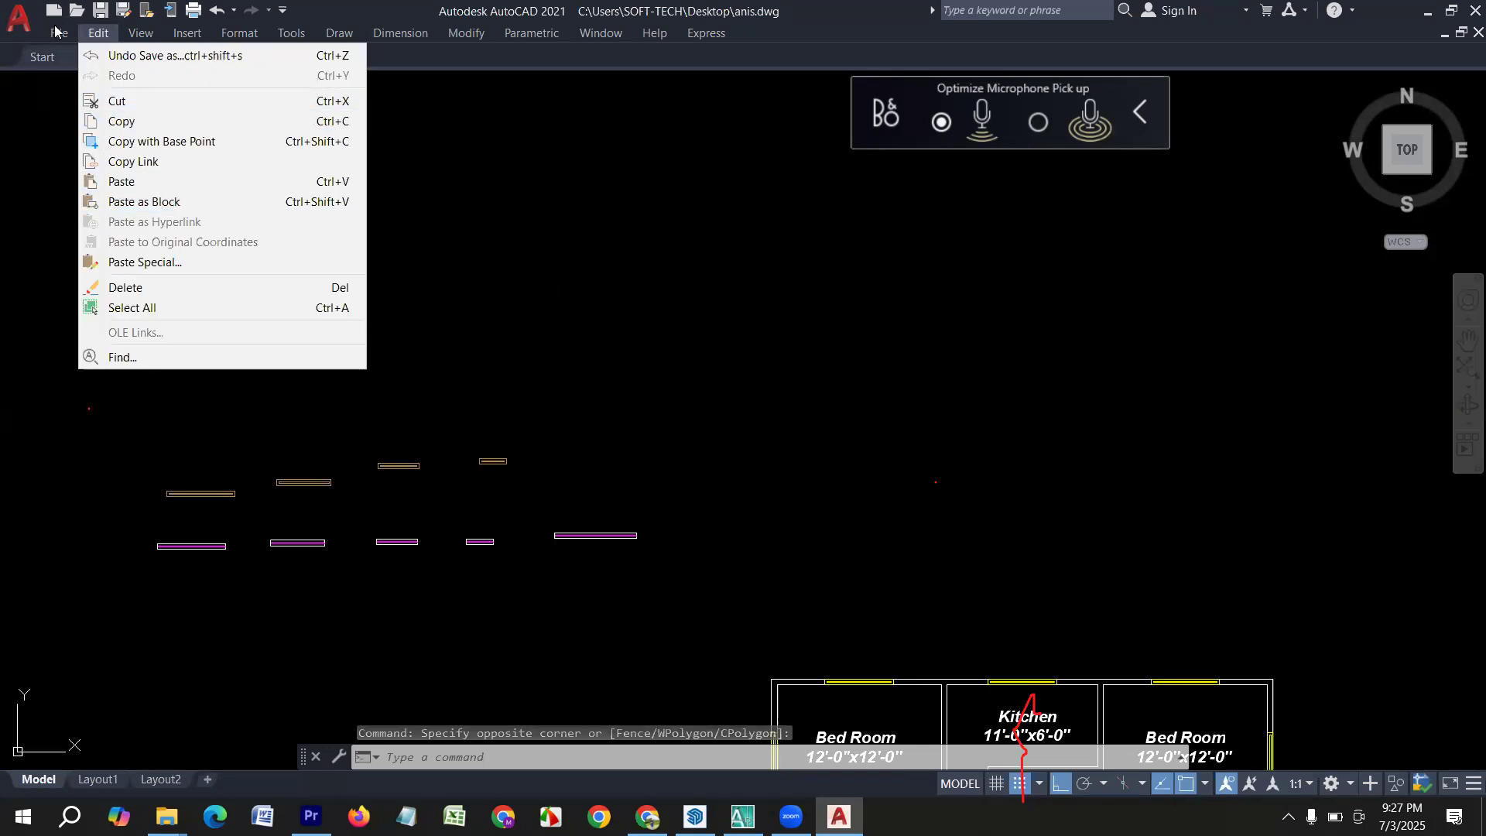
click(290, 34)
click(329, 35)
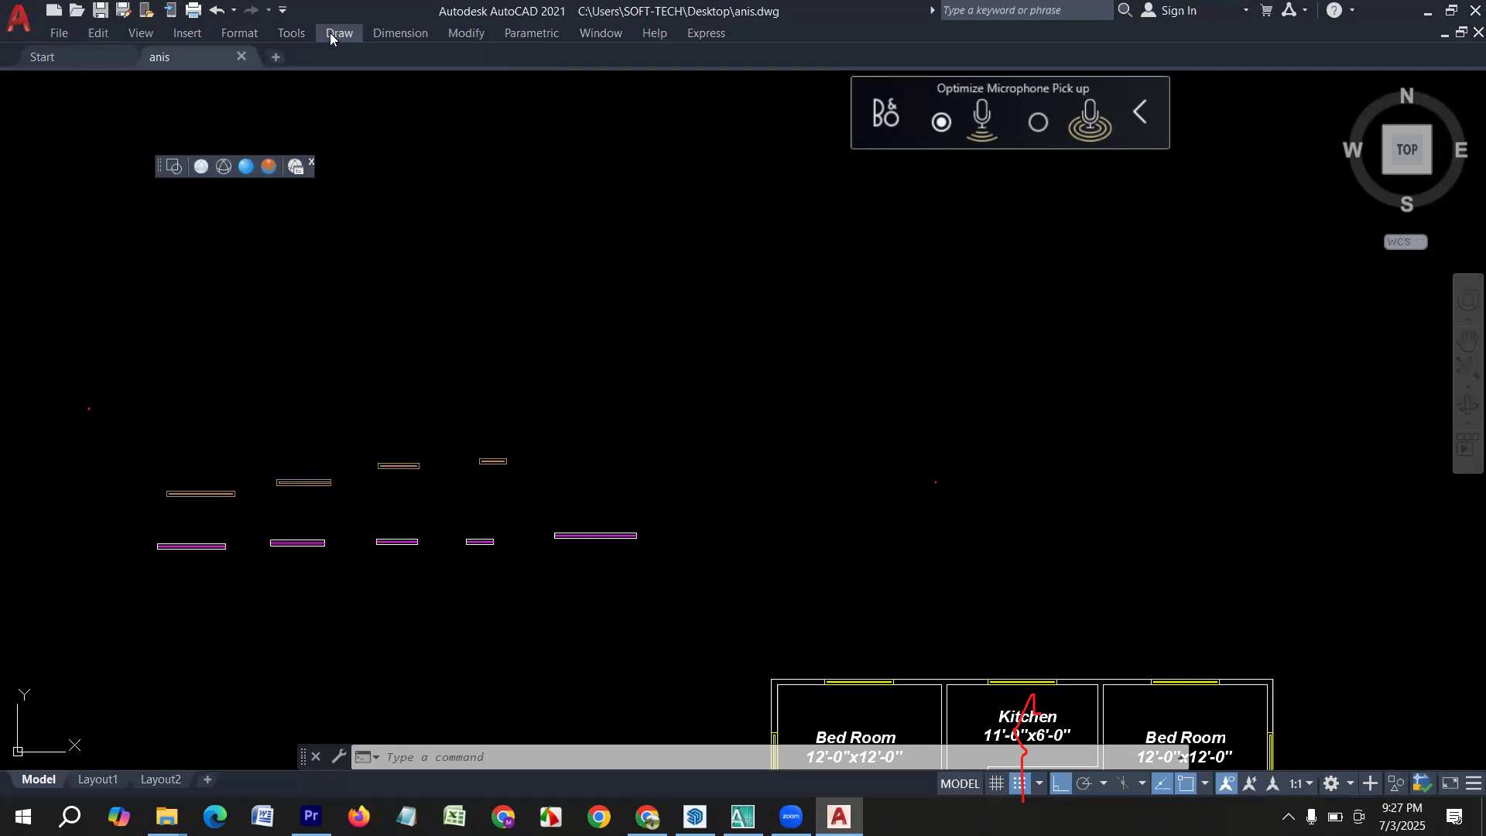
click(330, 34)
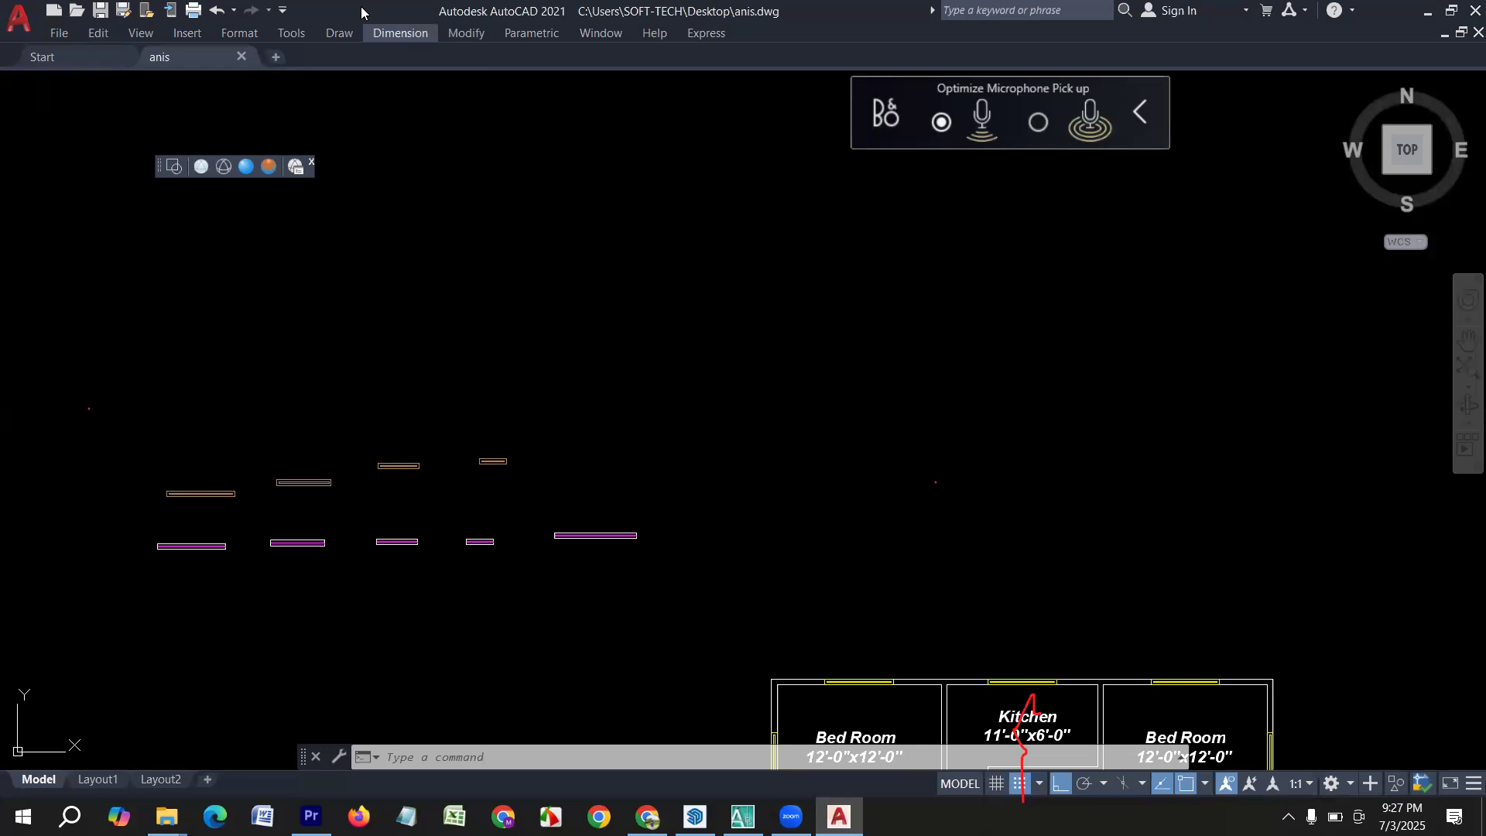
click(391, 33)
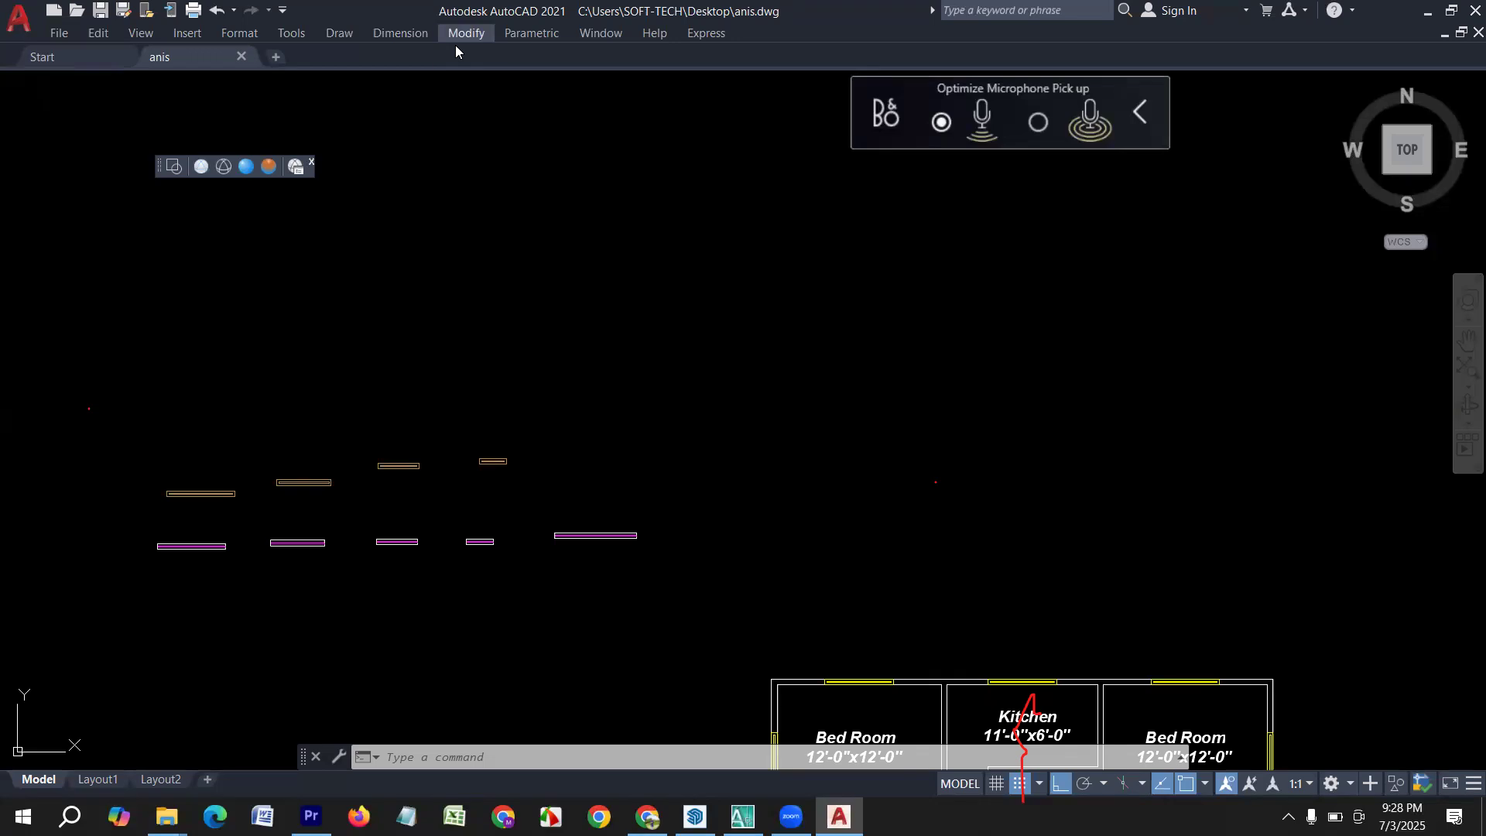
click(457, 48)
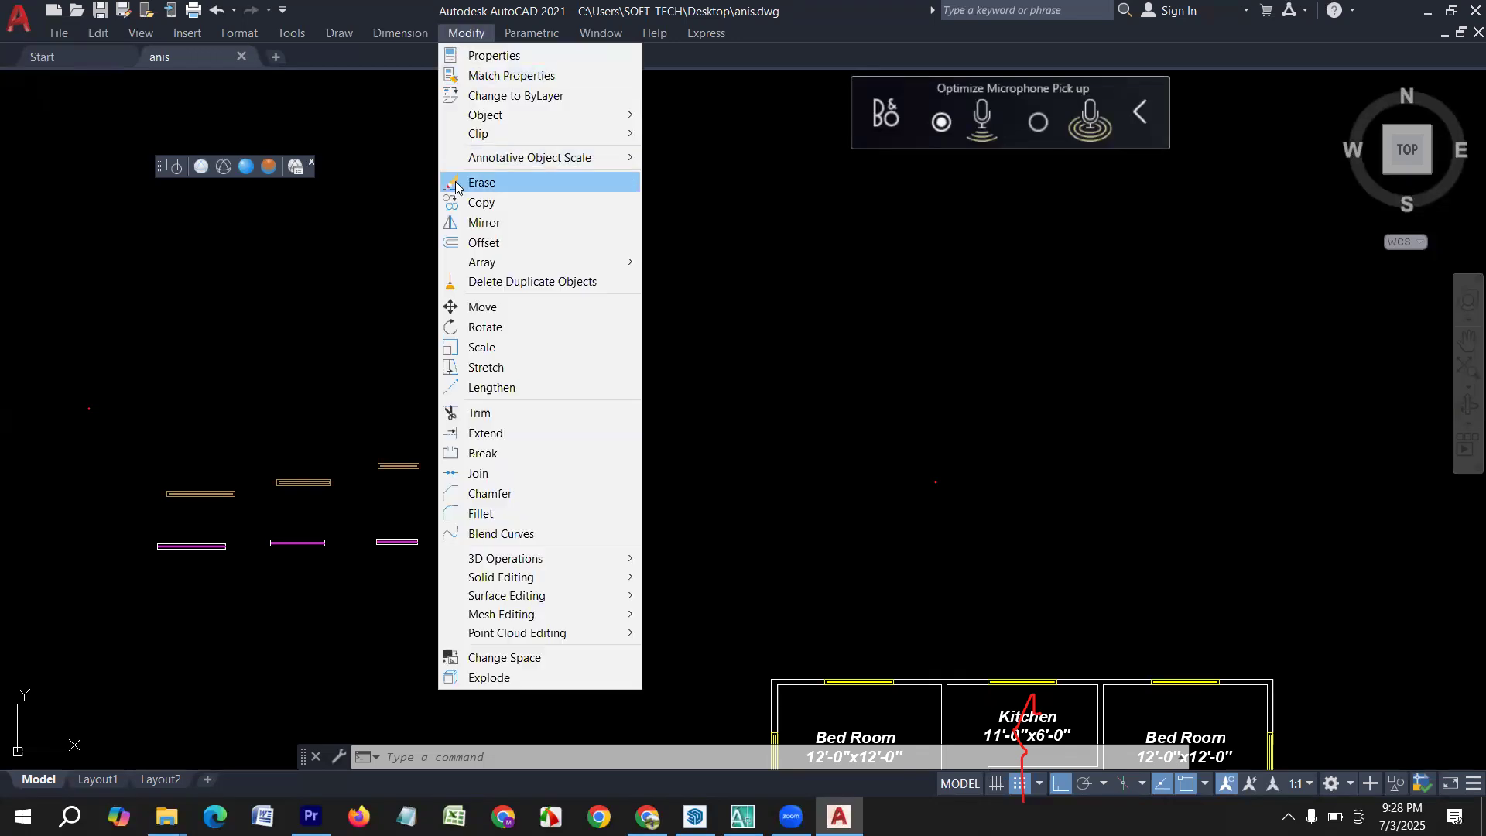
click(210, 280)
click(242, 253)
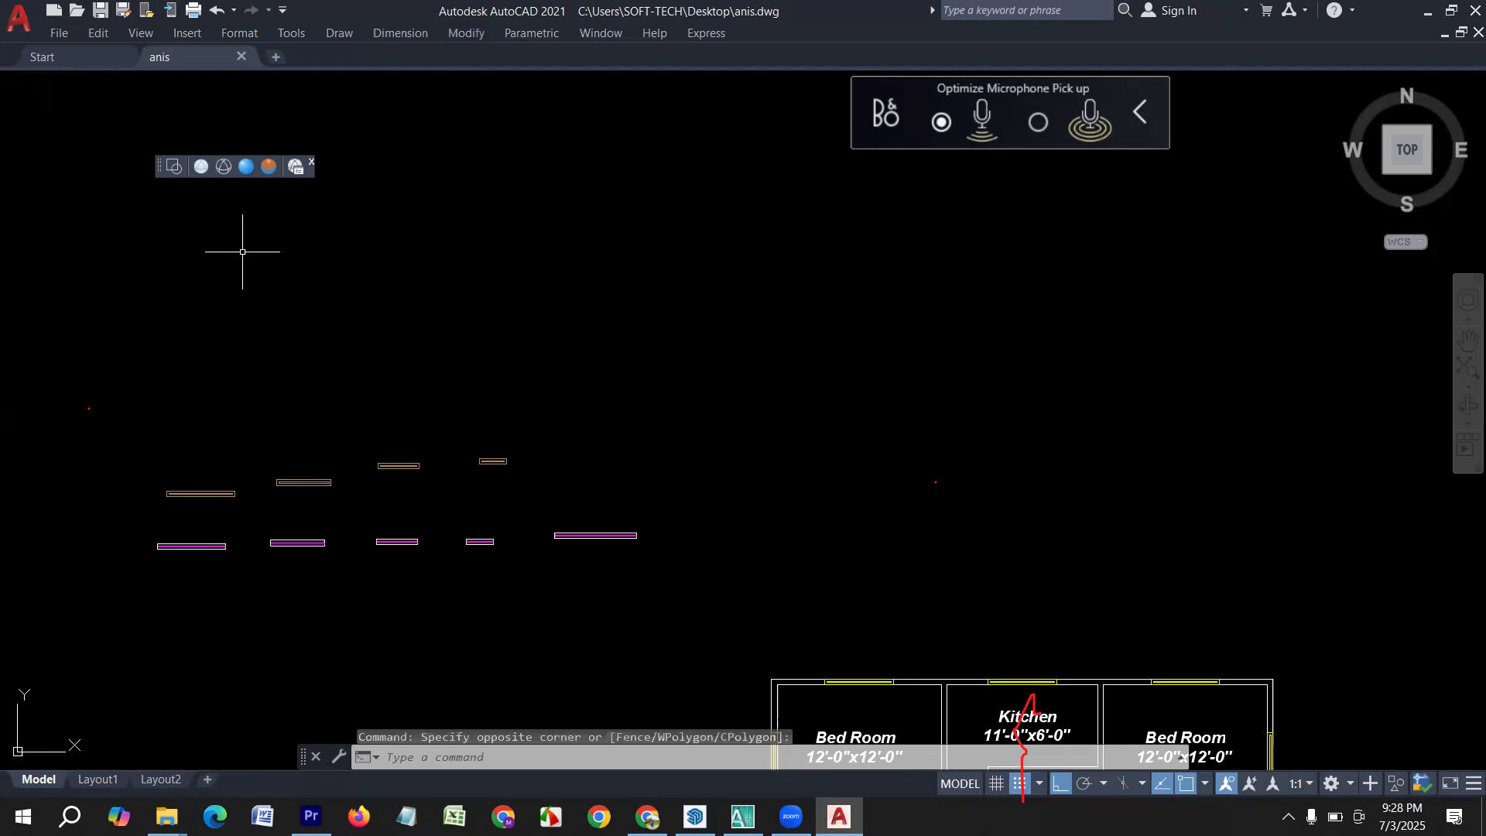
Replace the floating visual styles toolbar with the Dimension toolbar, docked along the upper edge of the drawing area.
click(309, 163)
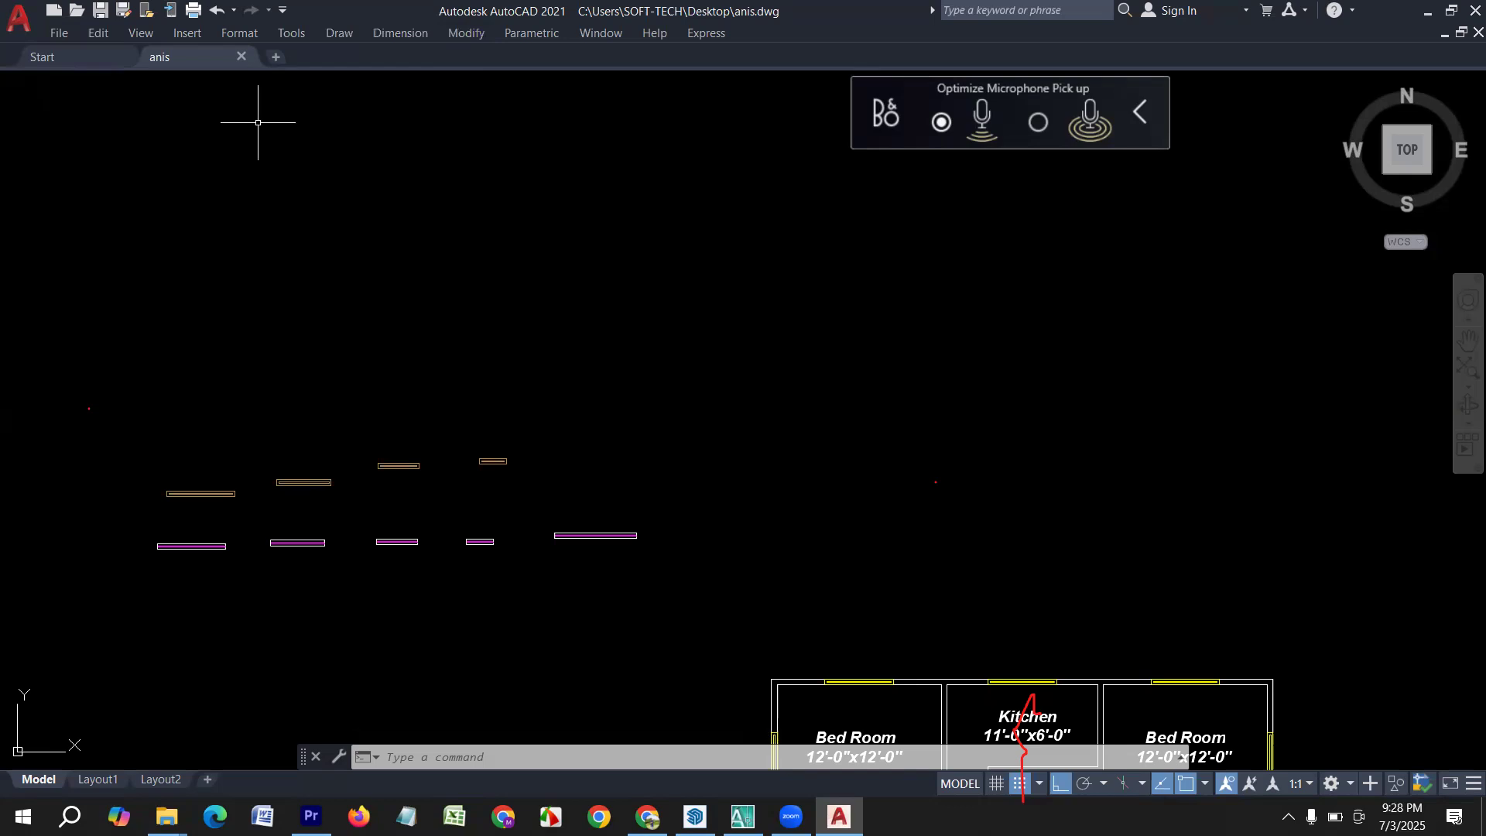
click(282, 36)
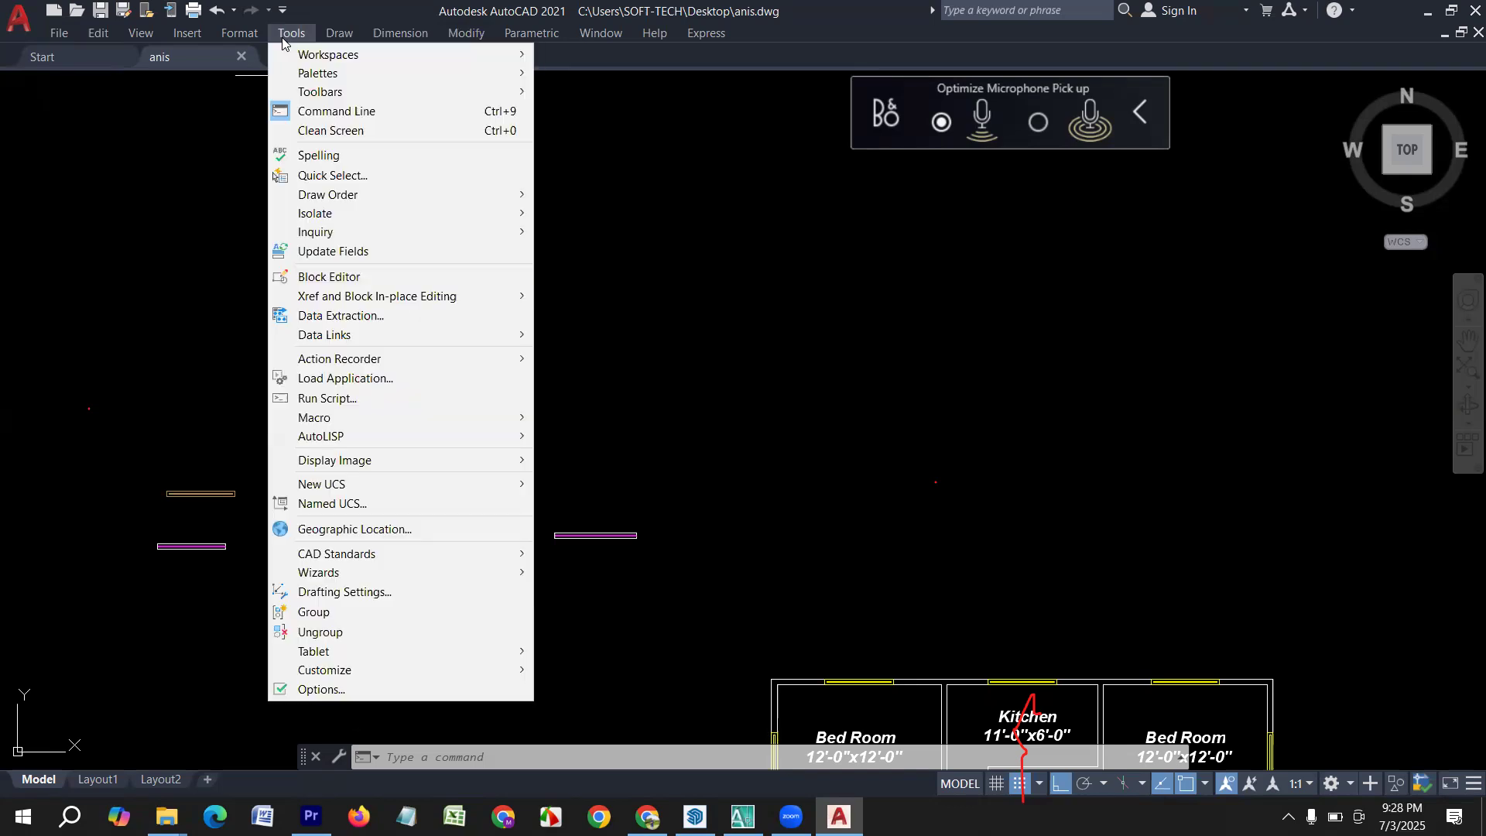
mouse_move(317, 93)
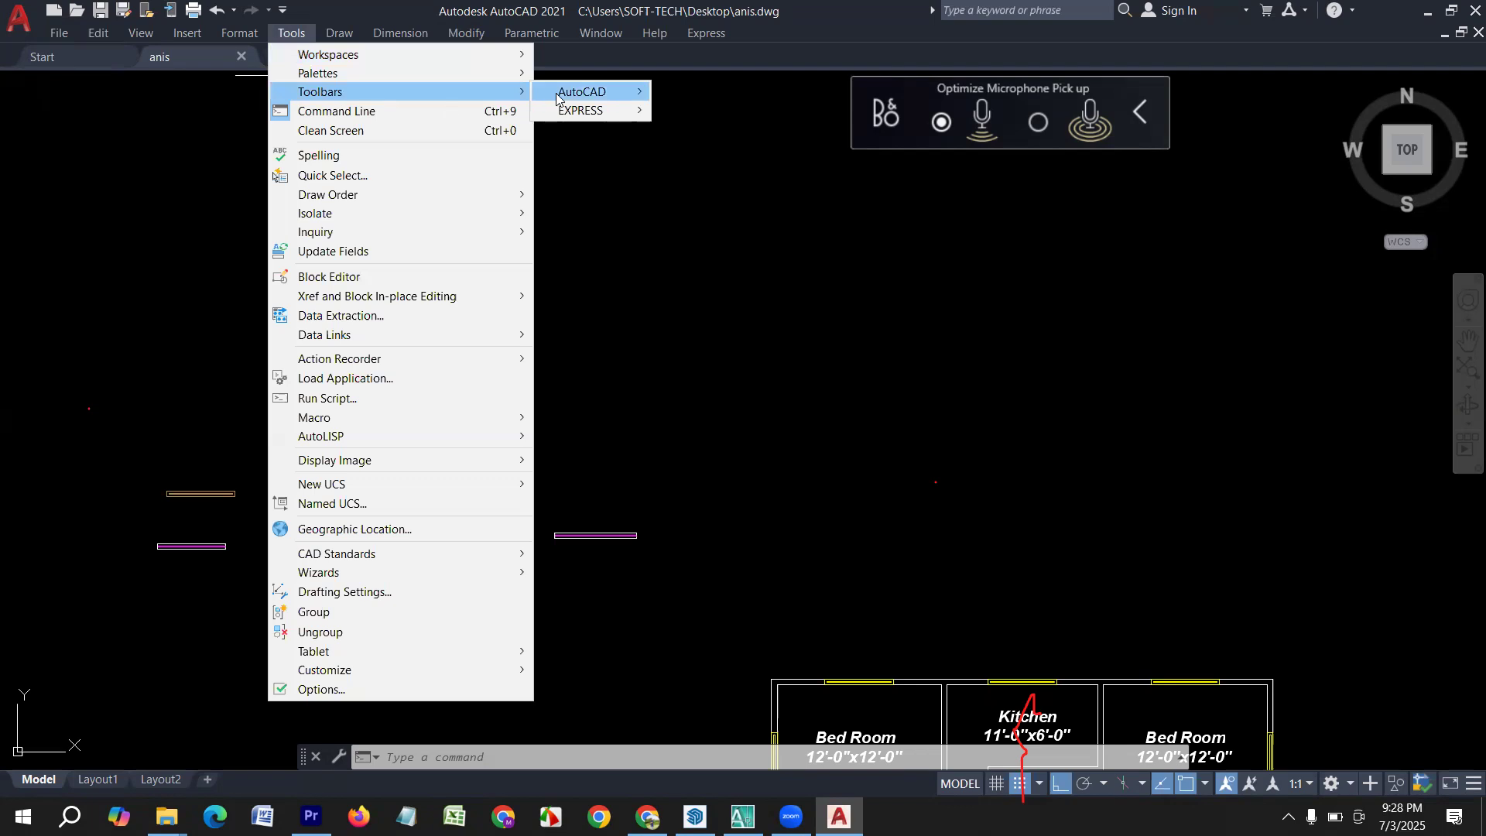
mouse_move(556, 93)
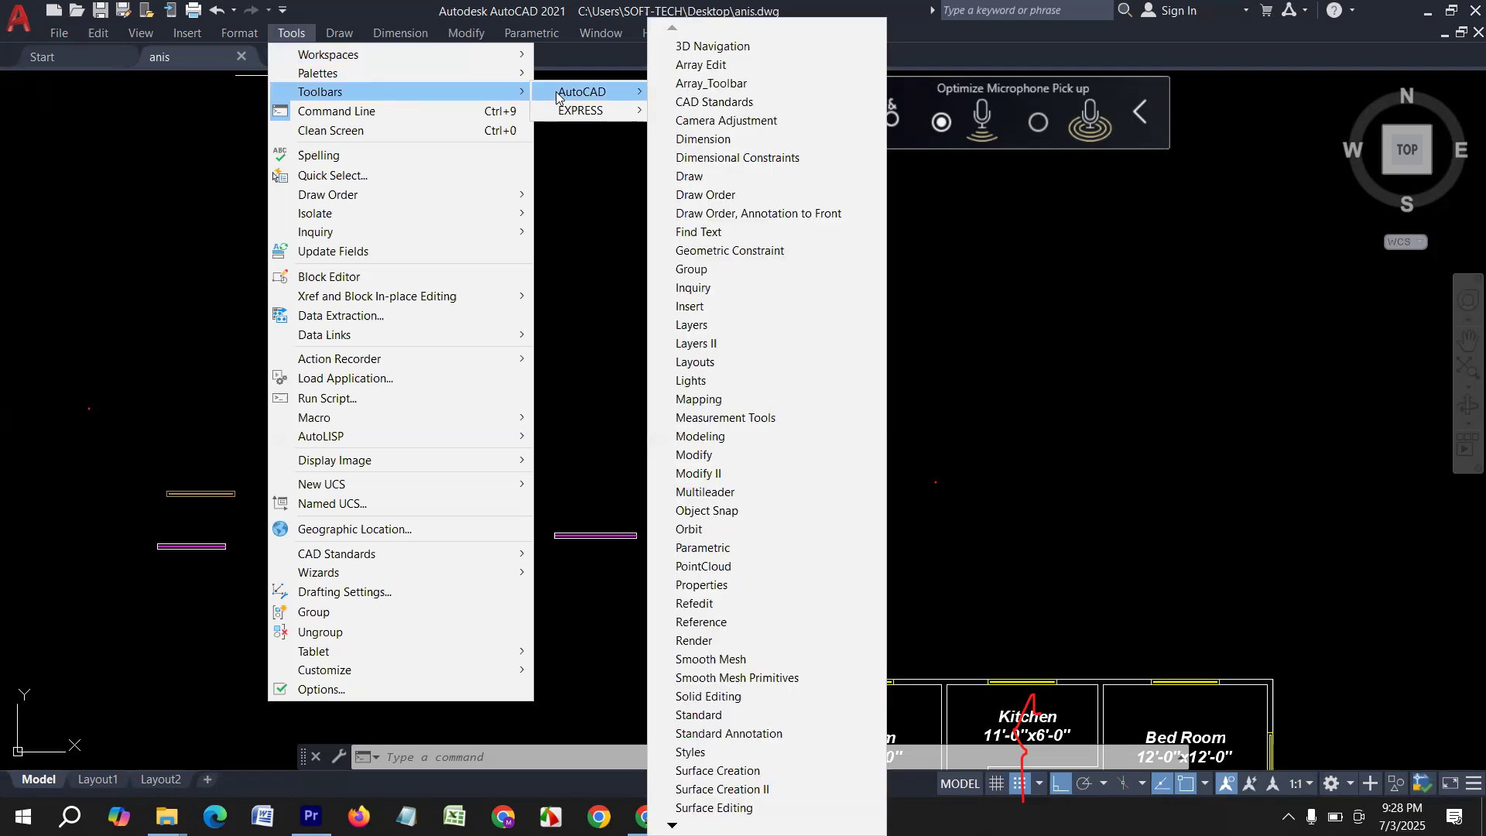
click(713, 141)
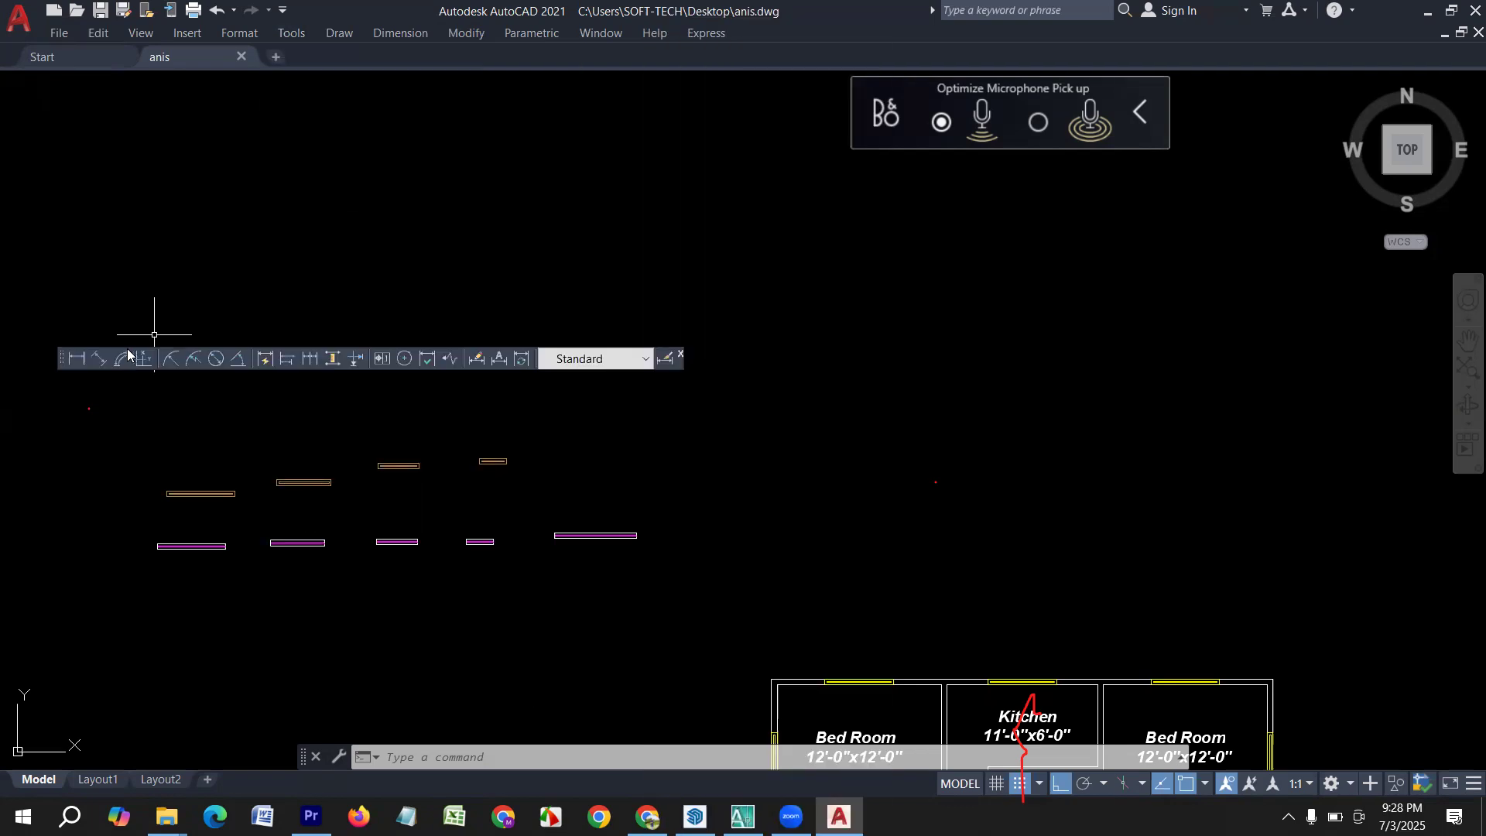
drag(60, 357, 60, 357)
mouse_move(126, 181)
mouse_down()
mouse_move(99, 179)
mouse_move(1, 104)
mouse_move(15, 87)
mouse_up()
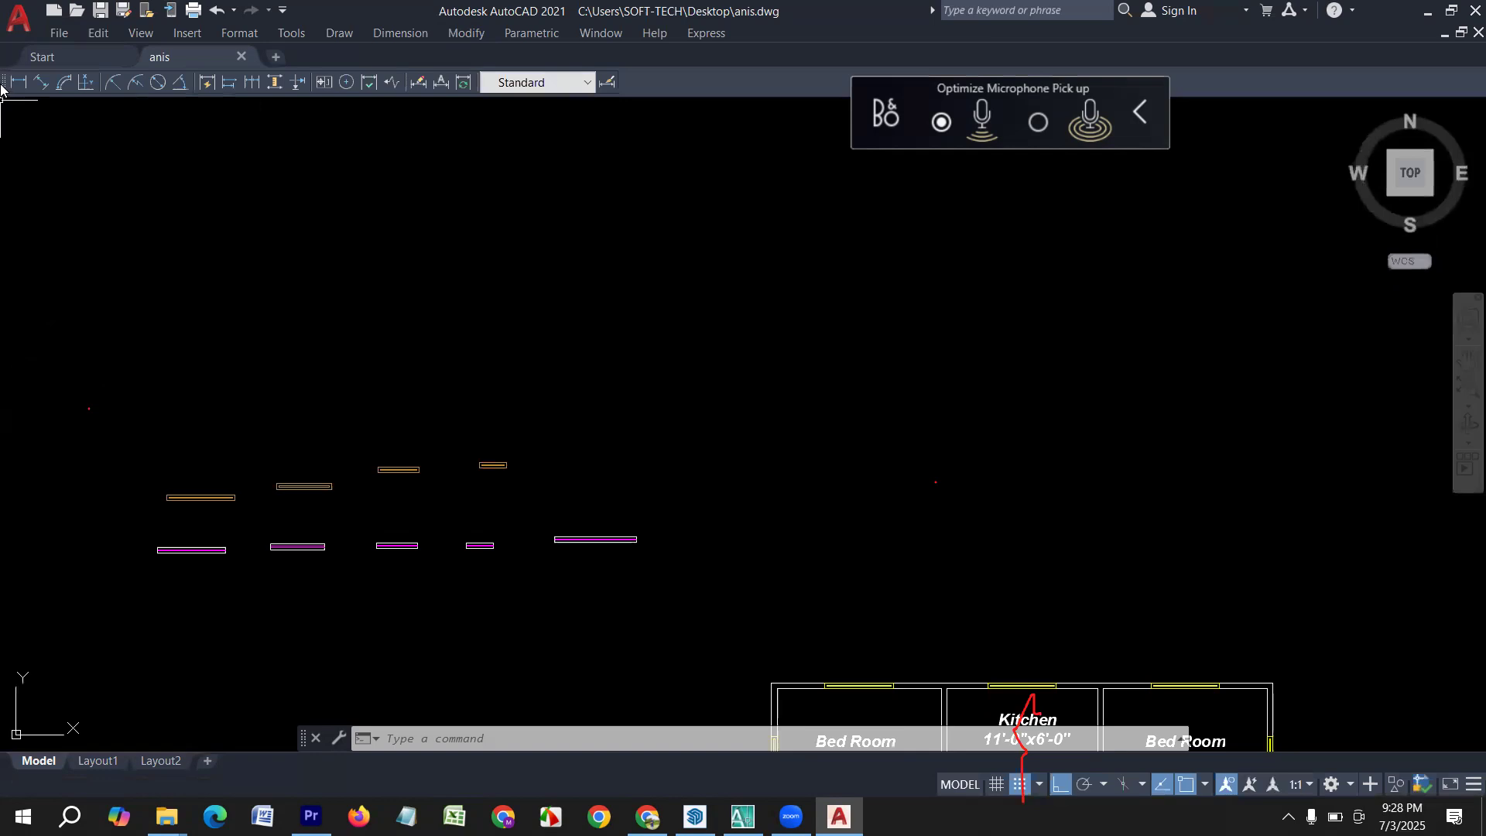
Show the Draw and Modify toolbars alongside the drawing area.
click(300, 35)
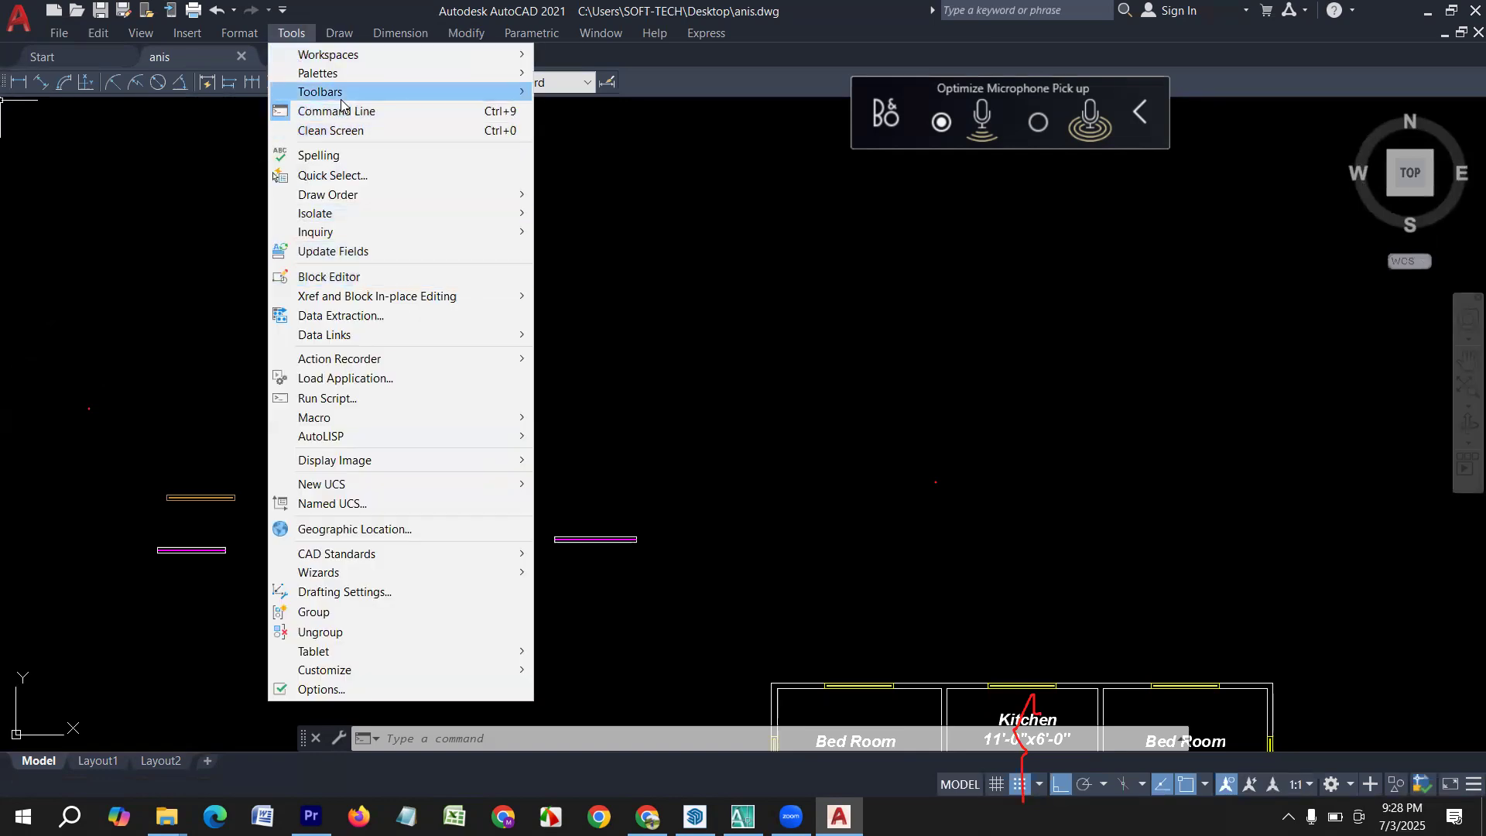
mouse_move(431, 91)
mouse_move(596, 90)
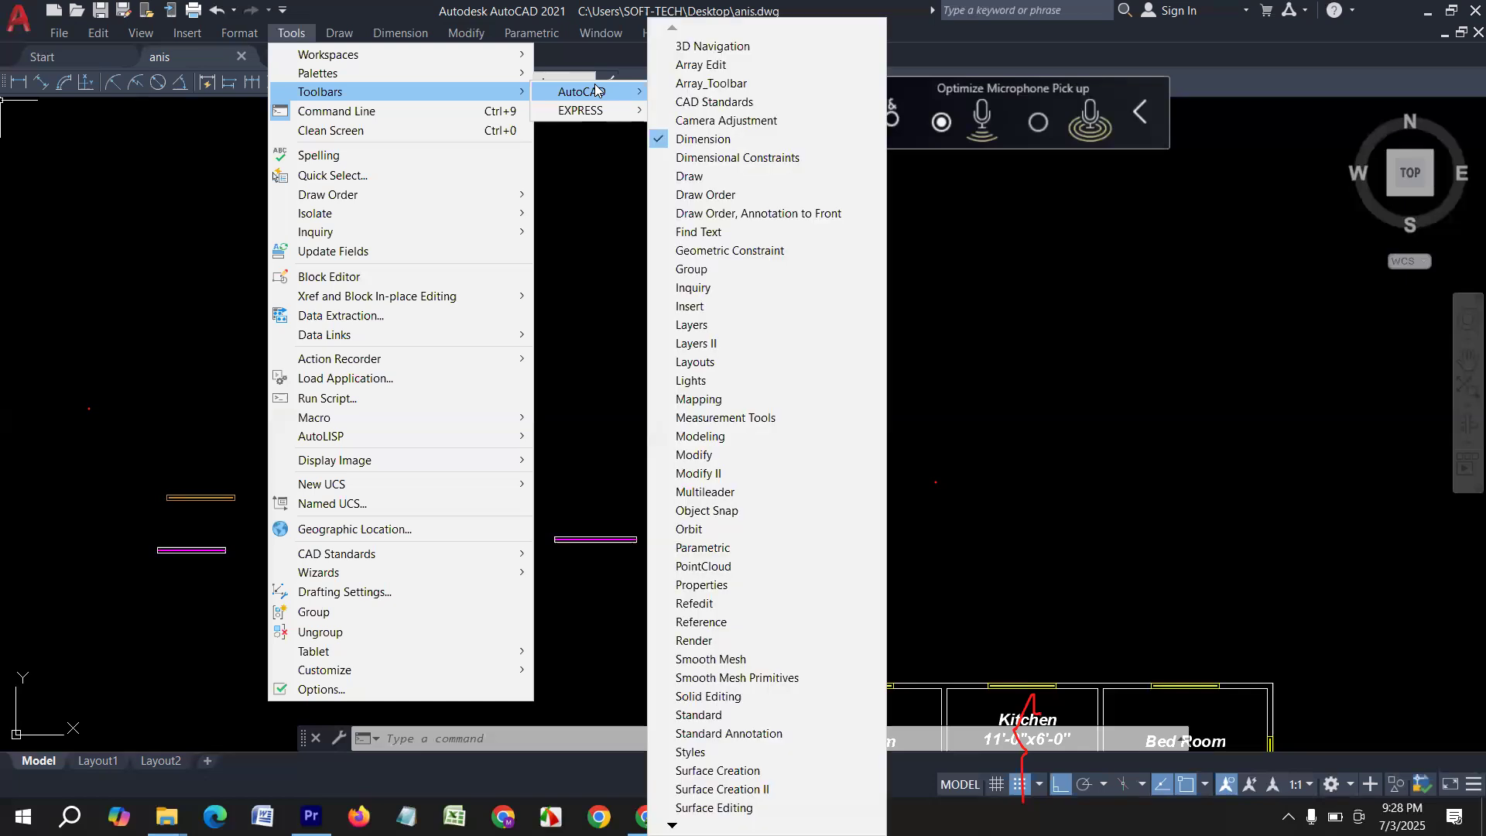
click(691, 177)
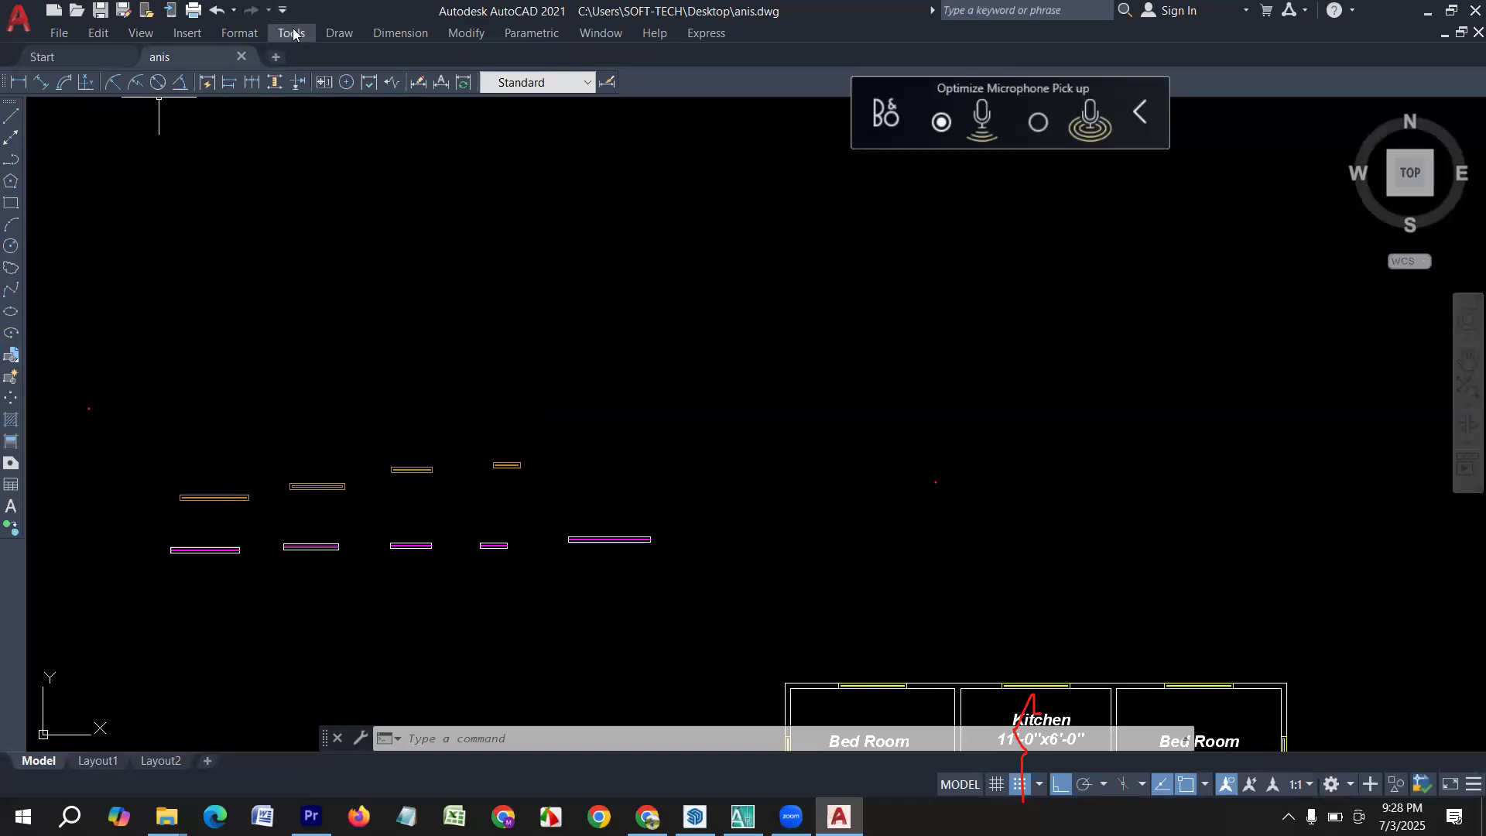
right_click(12, 112)
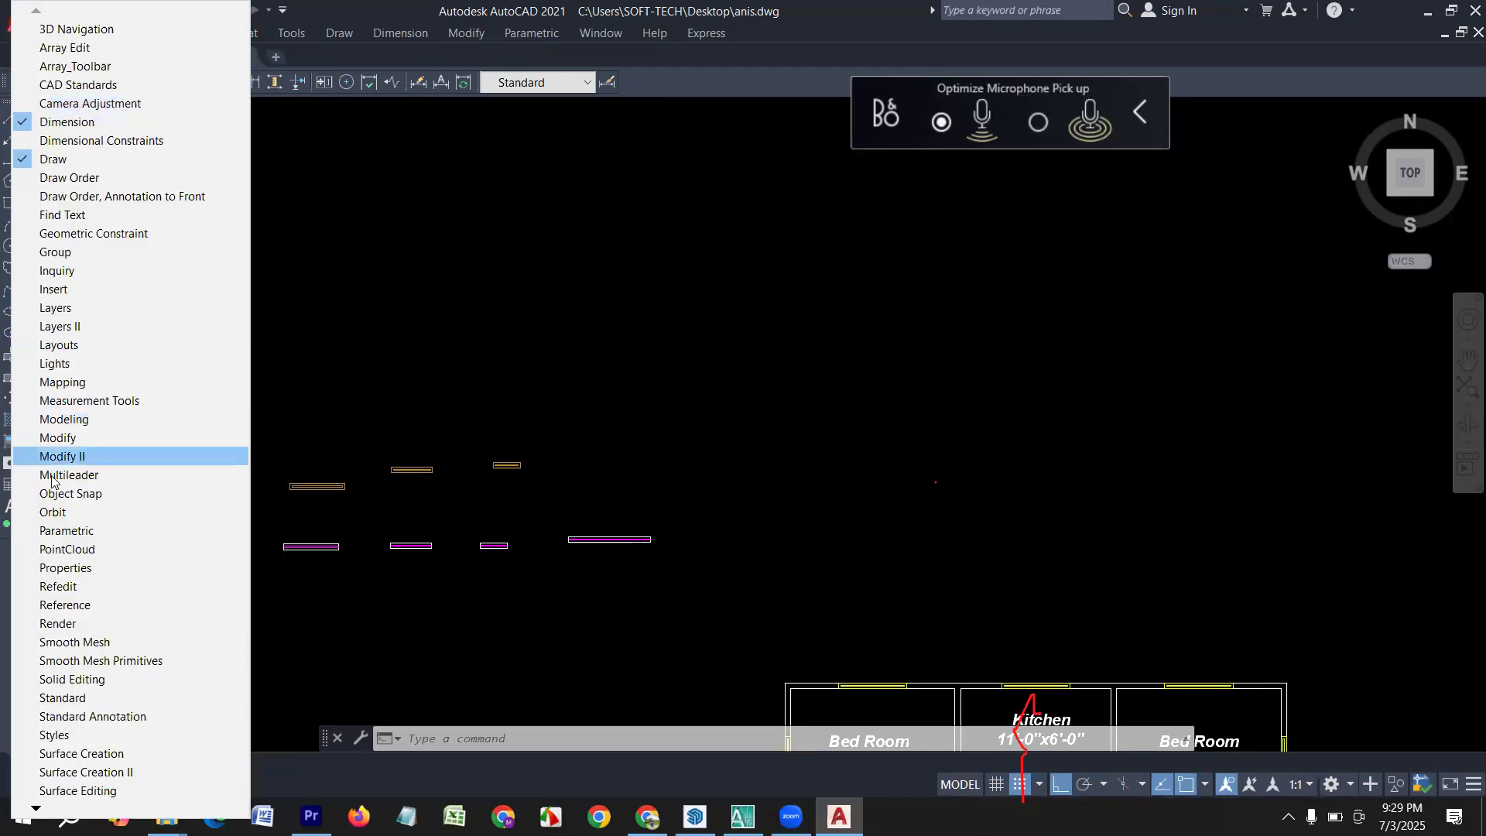
click(68, 438)
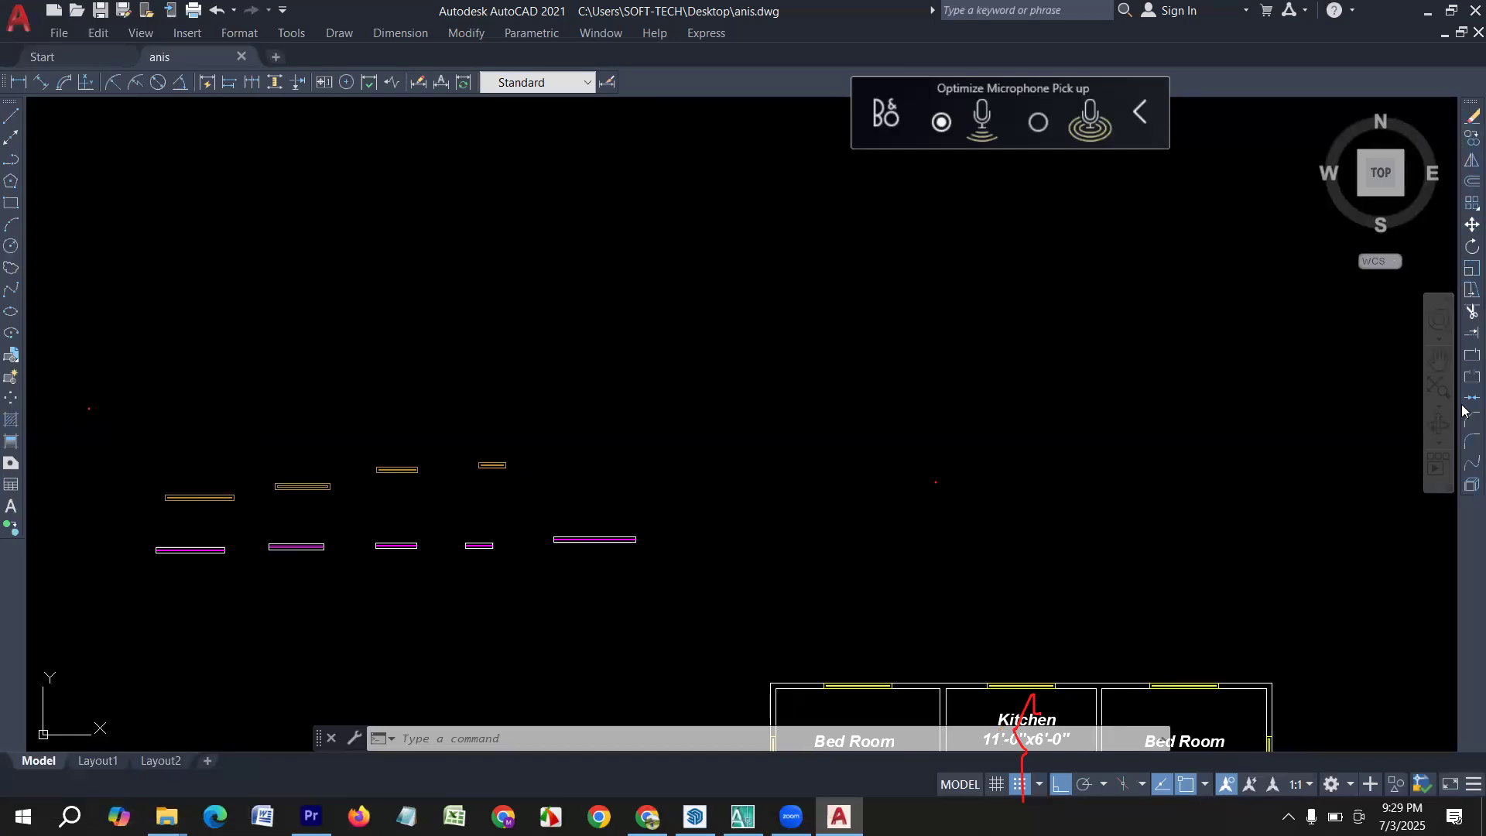
Show the Properties toolbar and keep Red as the current object color.
right_click(4, 104)
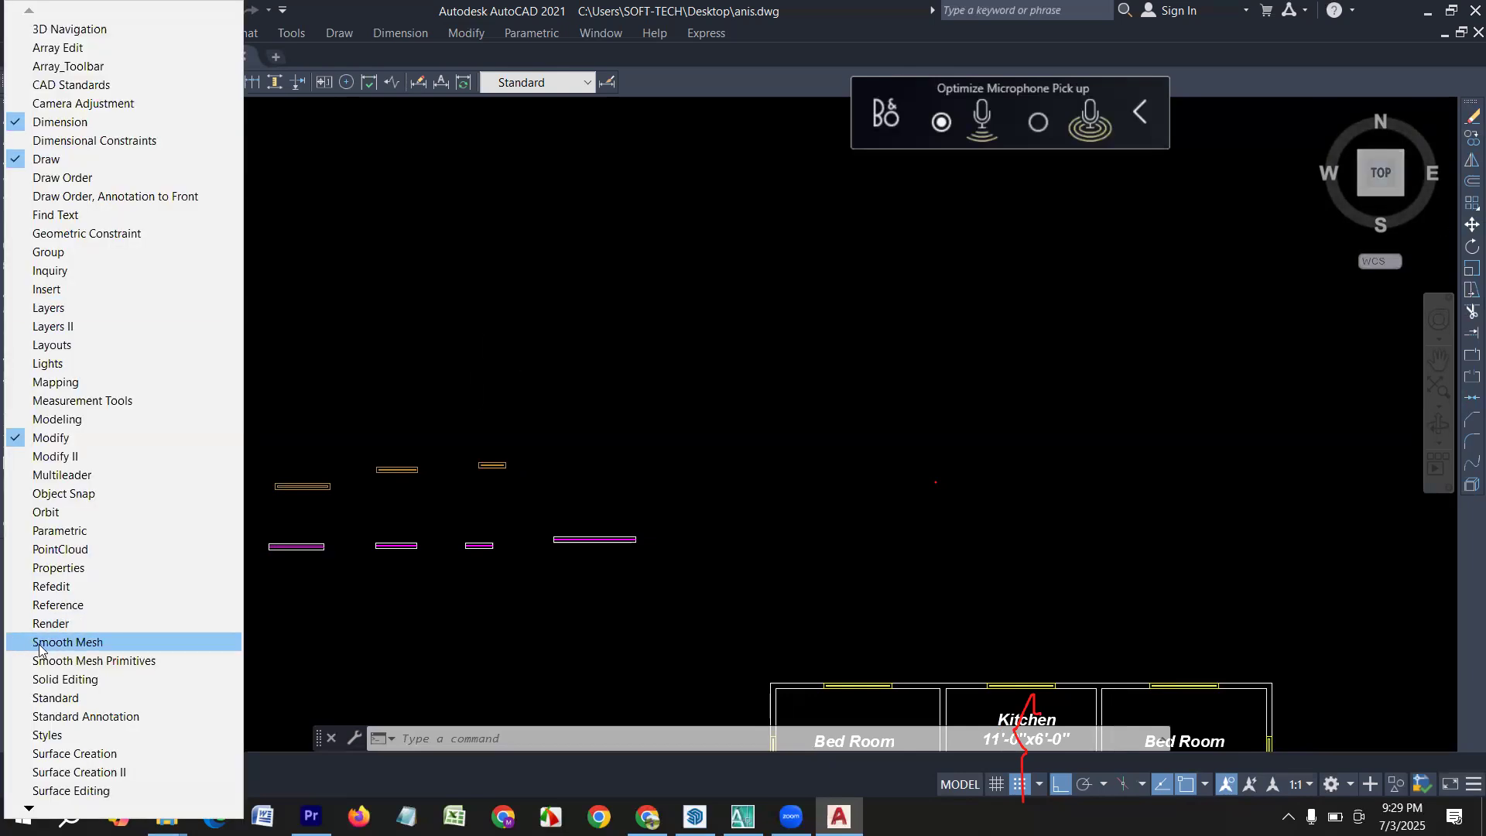
click(58, 569)
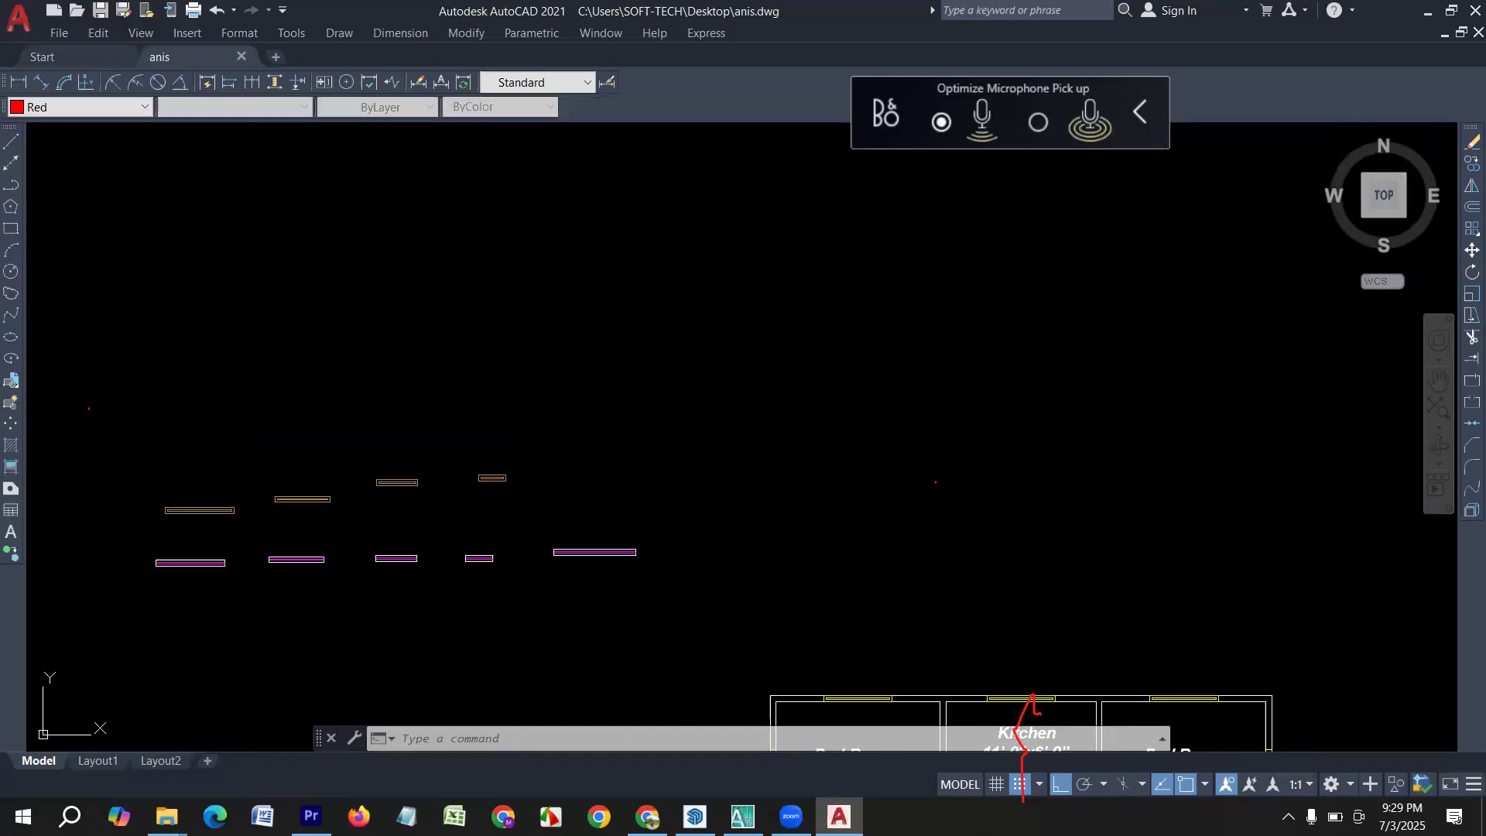
click(59, 108)
click(59, 110)
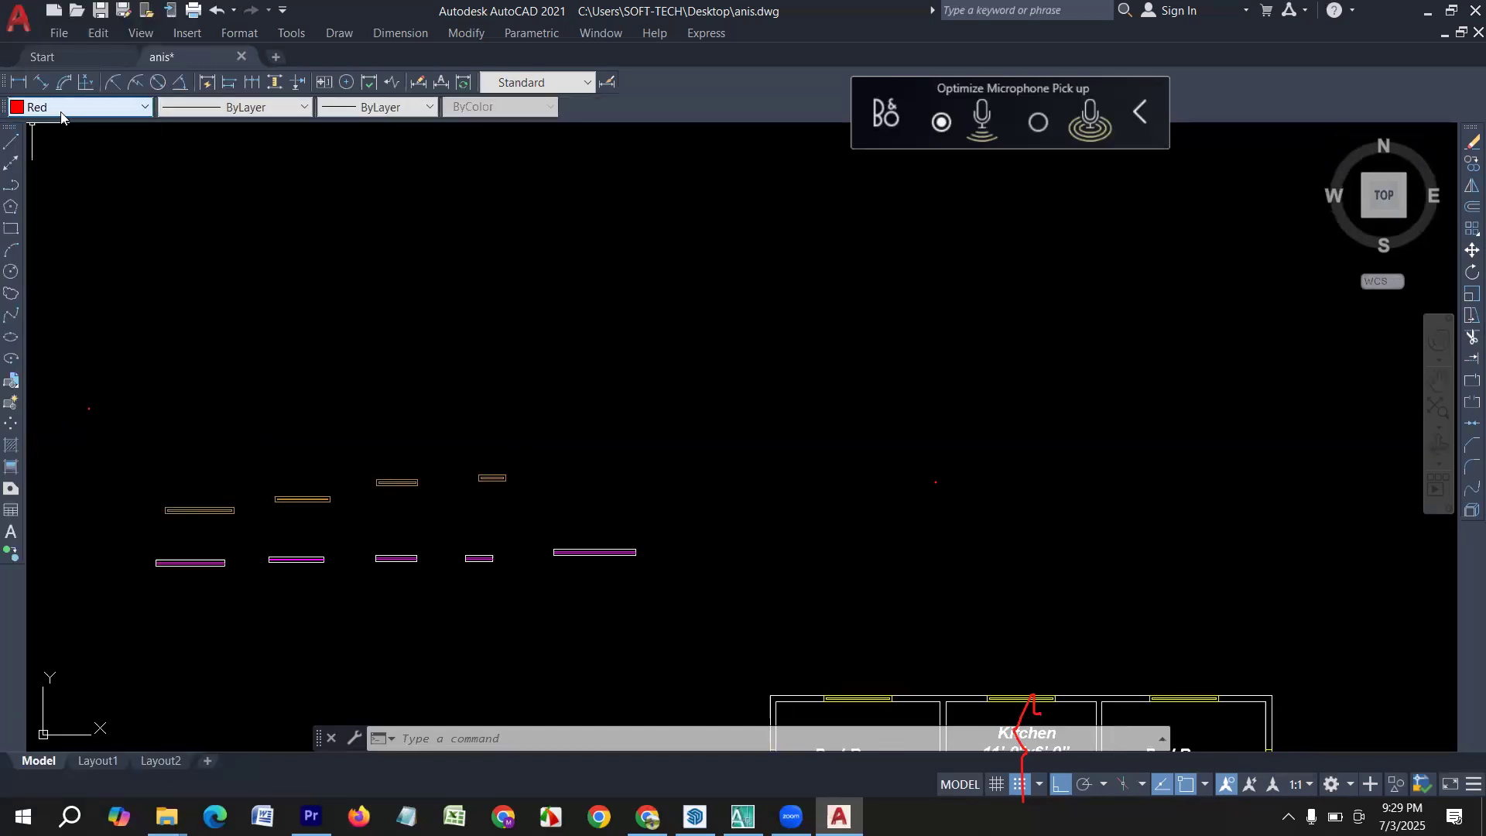
Show the Layers toolbar and choose layer 0 as the current layer.
right_click(10, 131)
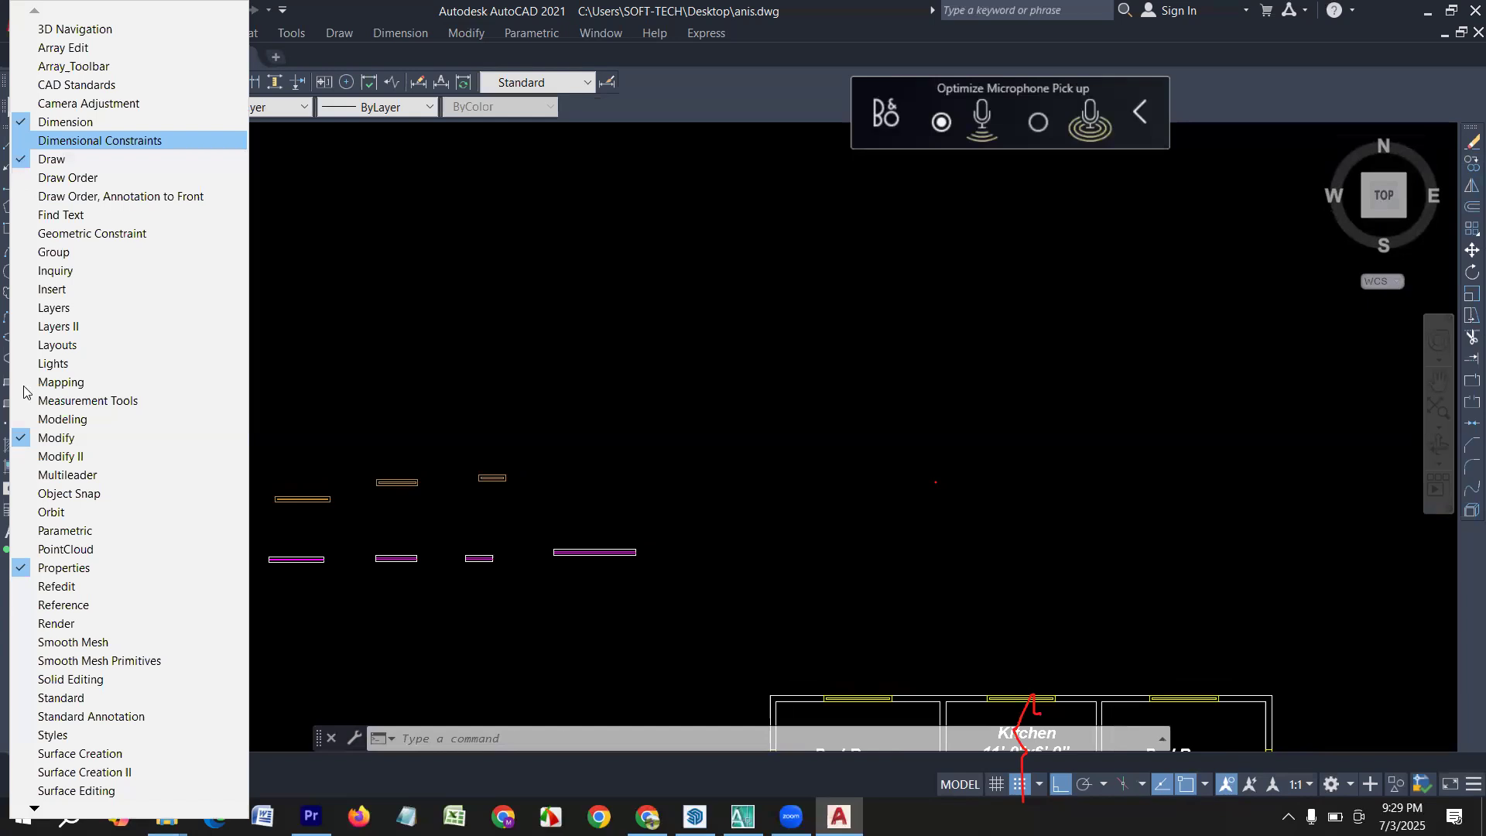
click(65, 310)
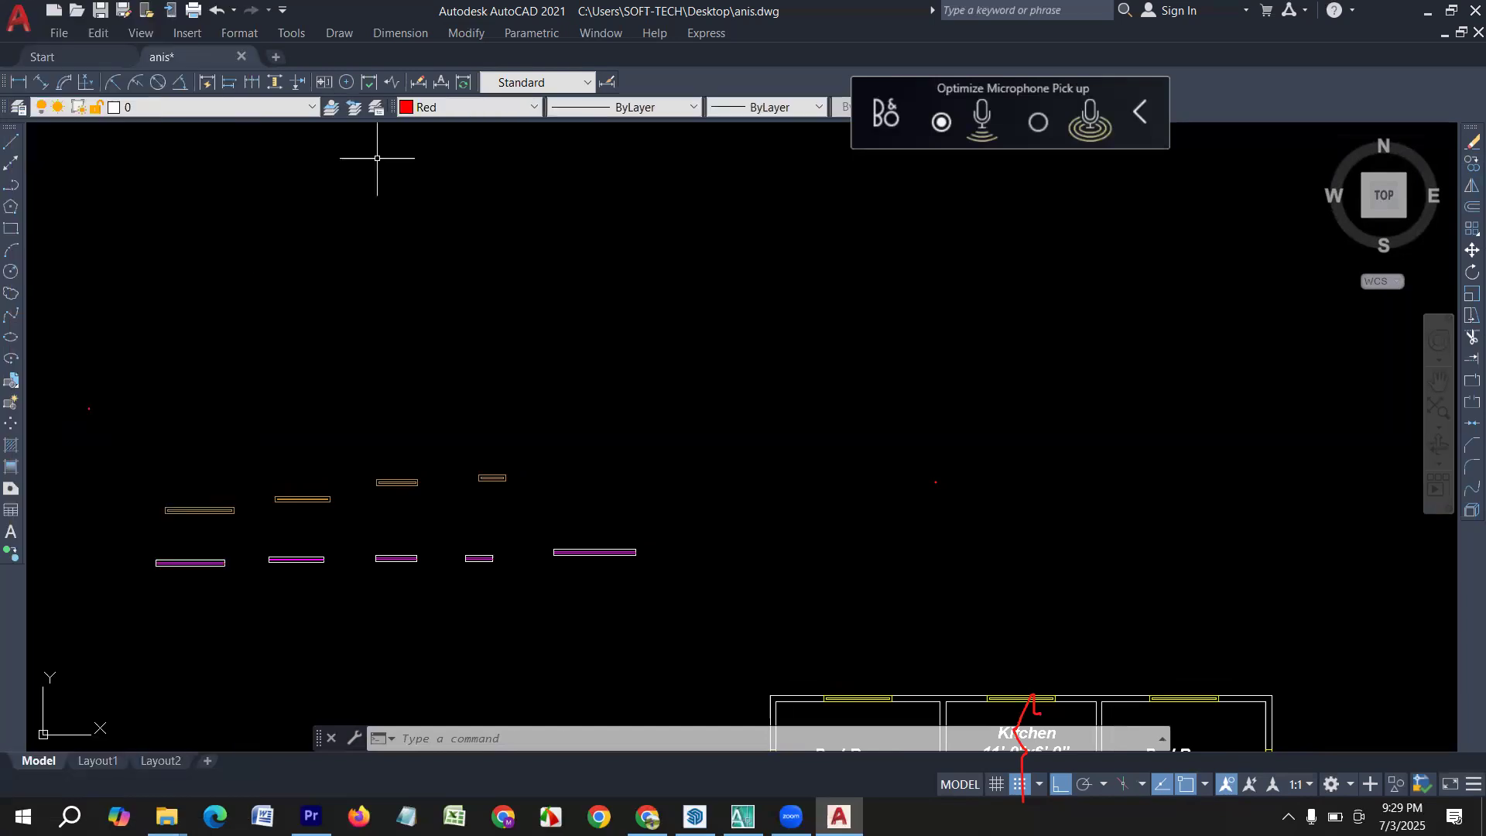
click(170, 108)
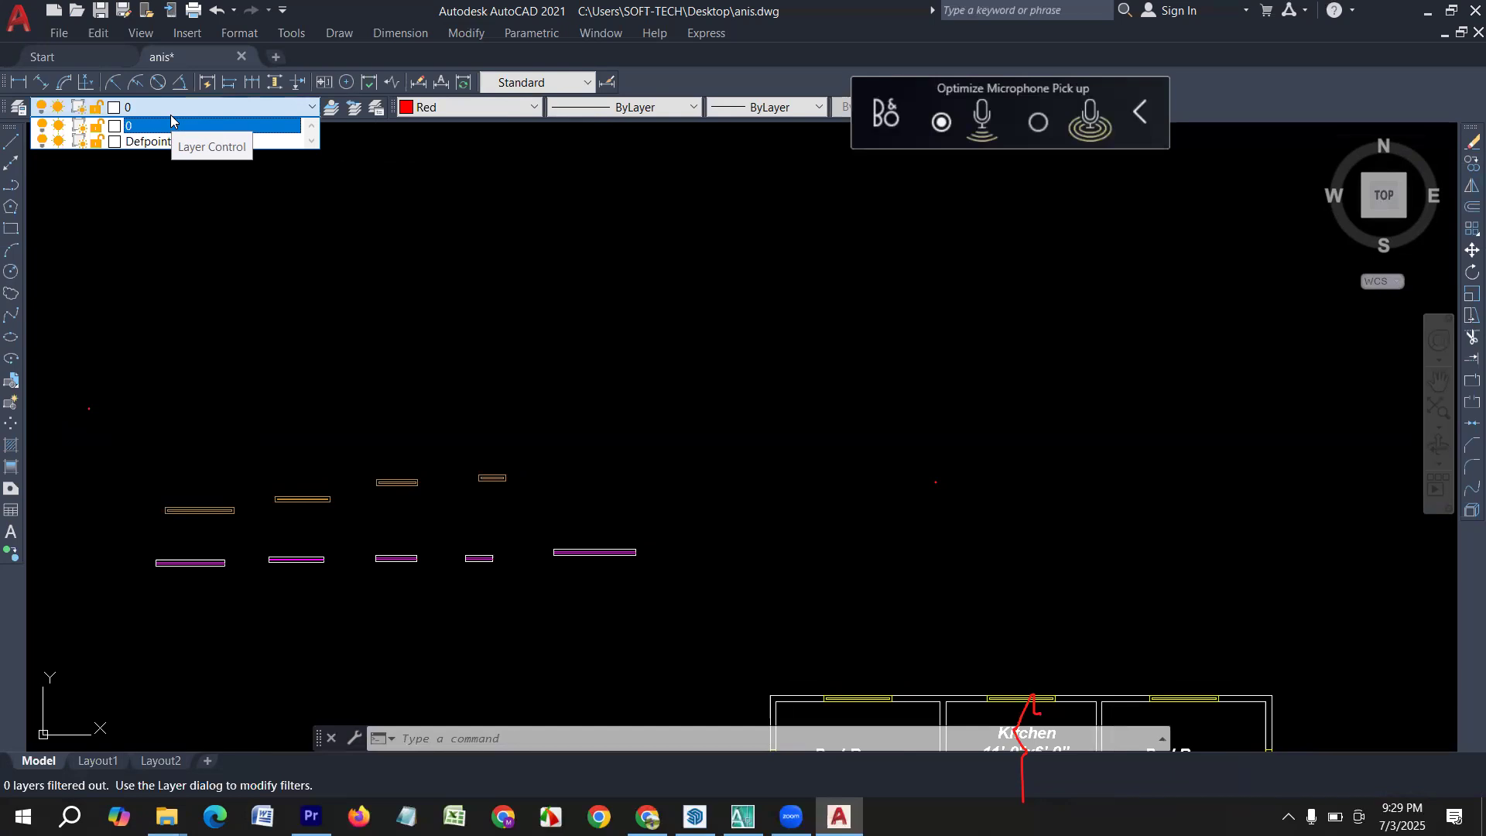
click(170, 124)
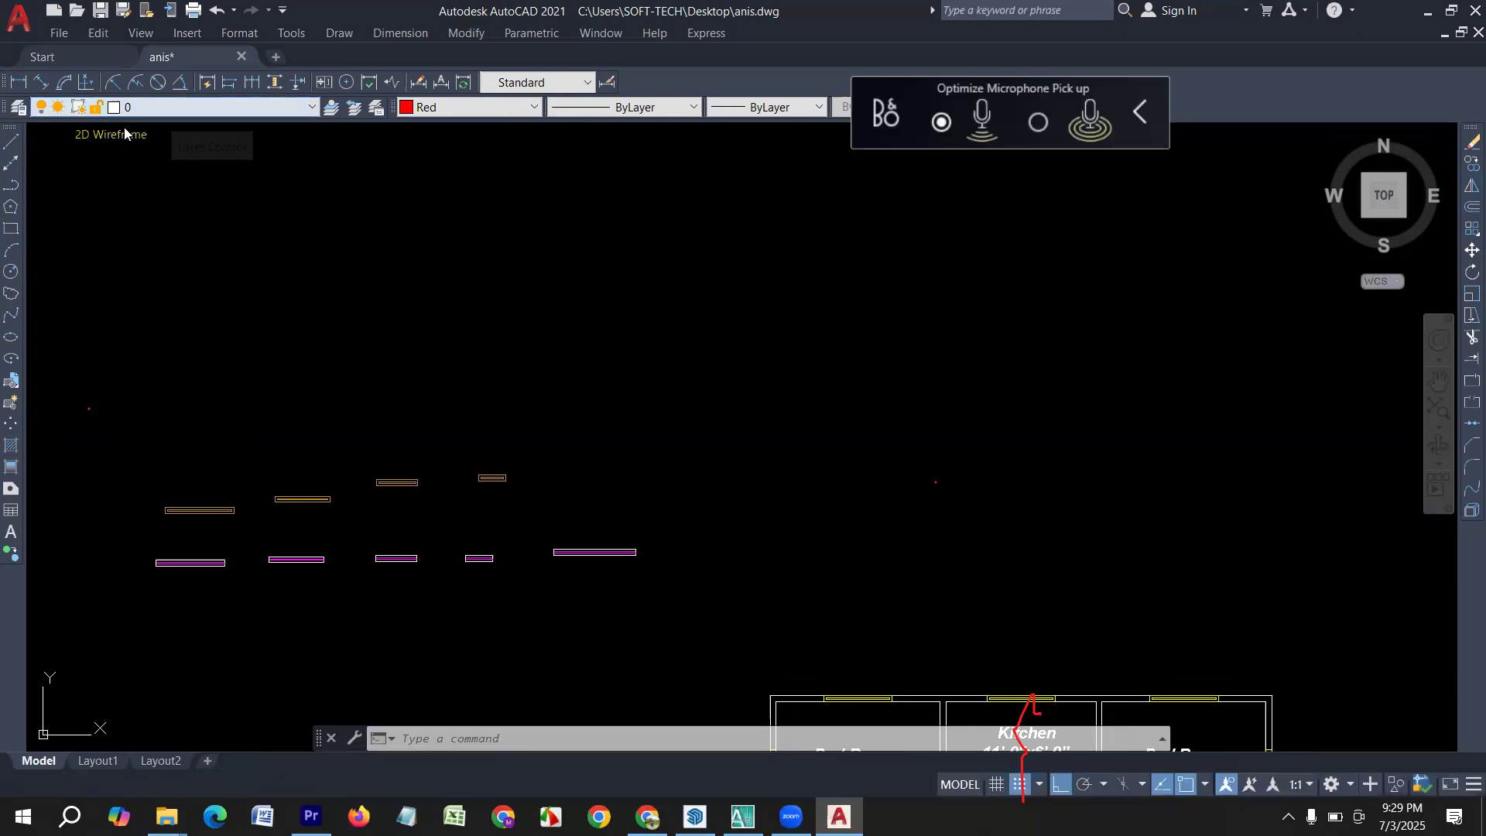
Show the Standard toolbar above the drawing area.
right_click(4, 147)
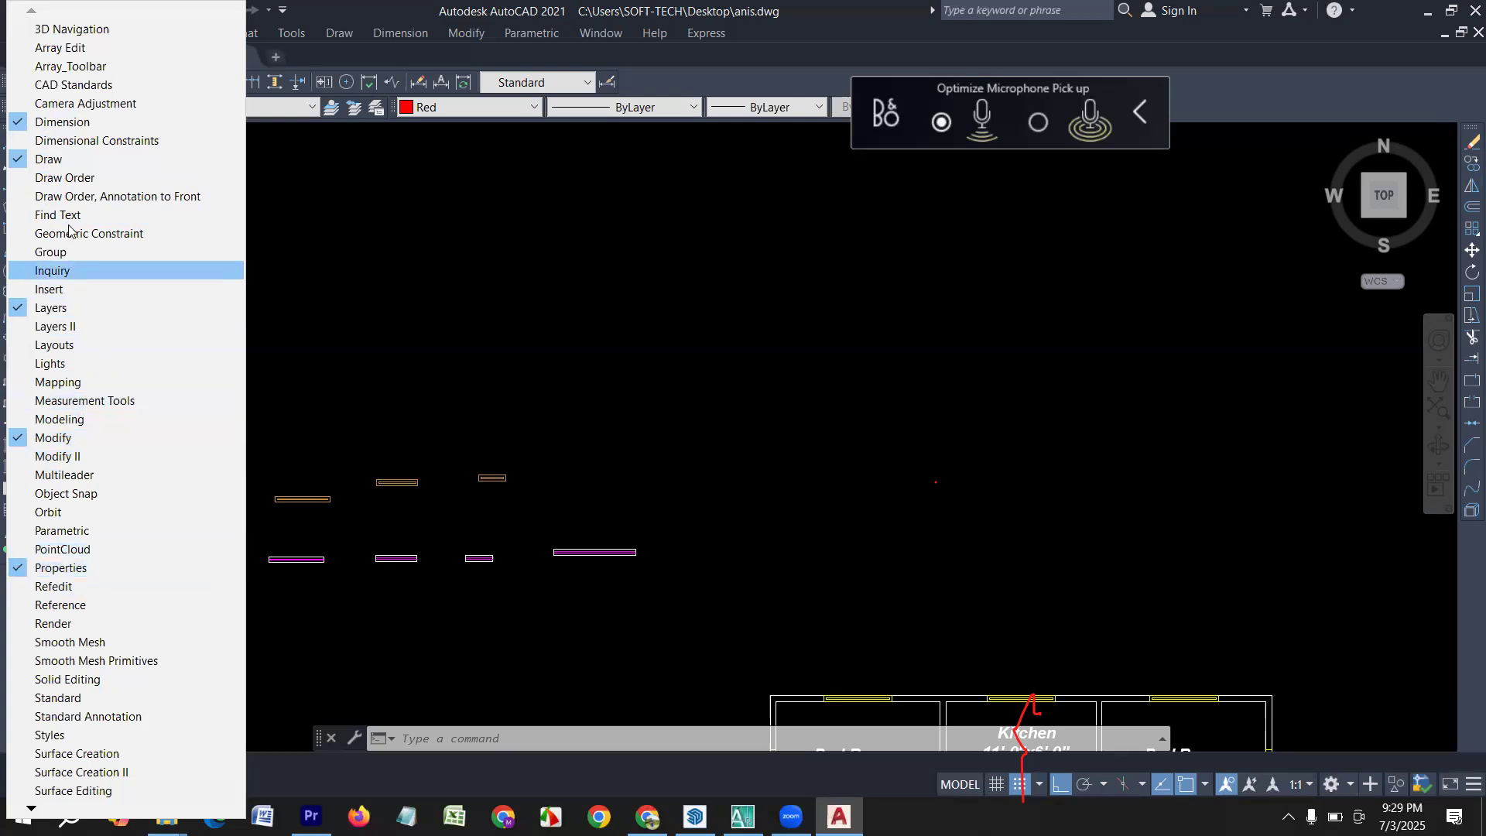
scroll(70, 666, down, 2)
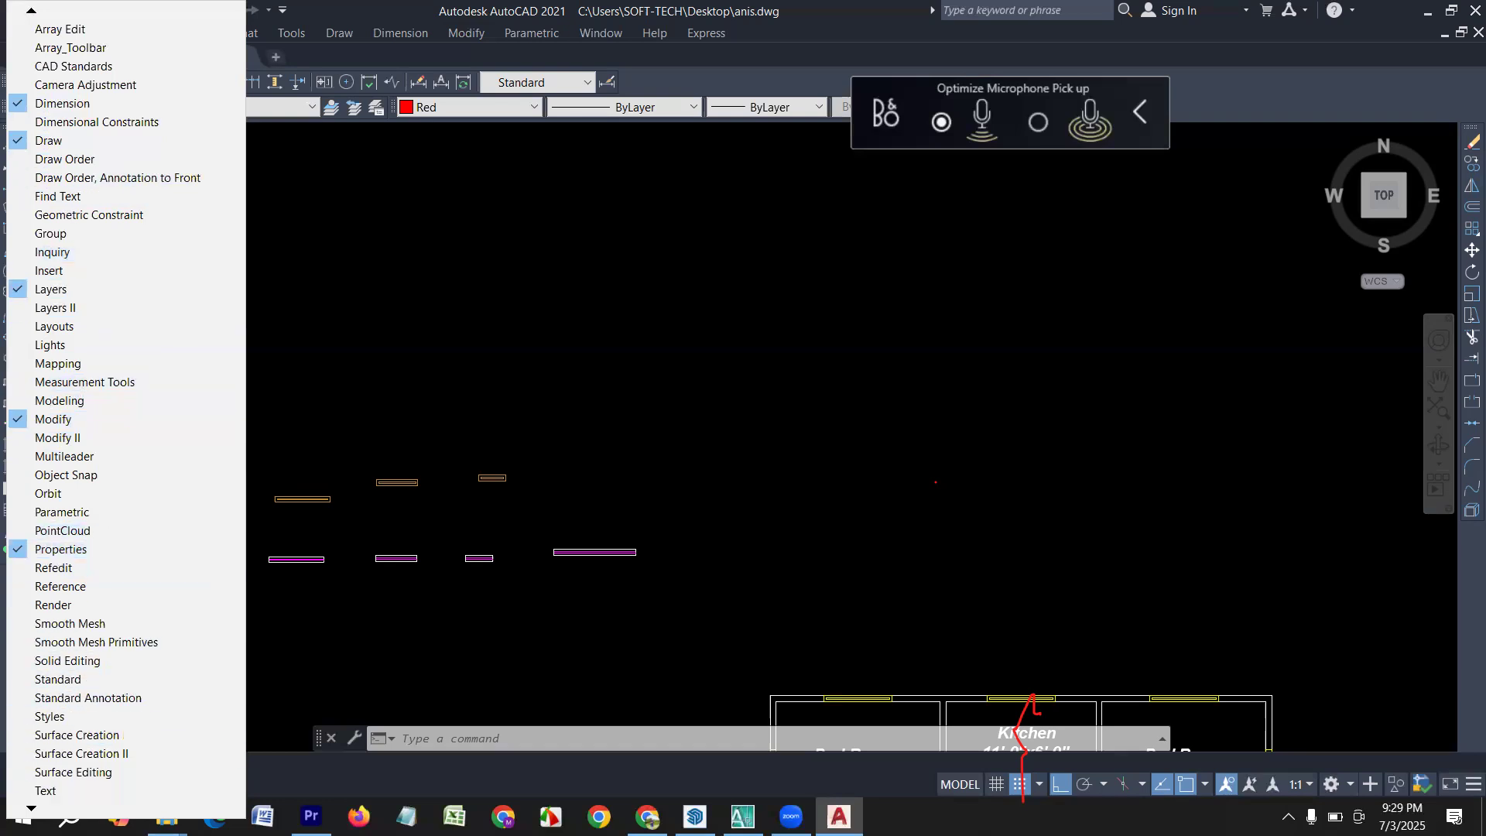
click(70, 662)
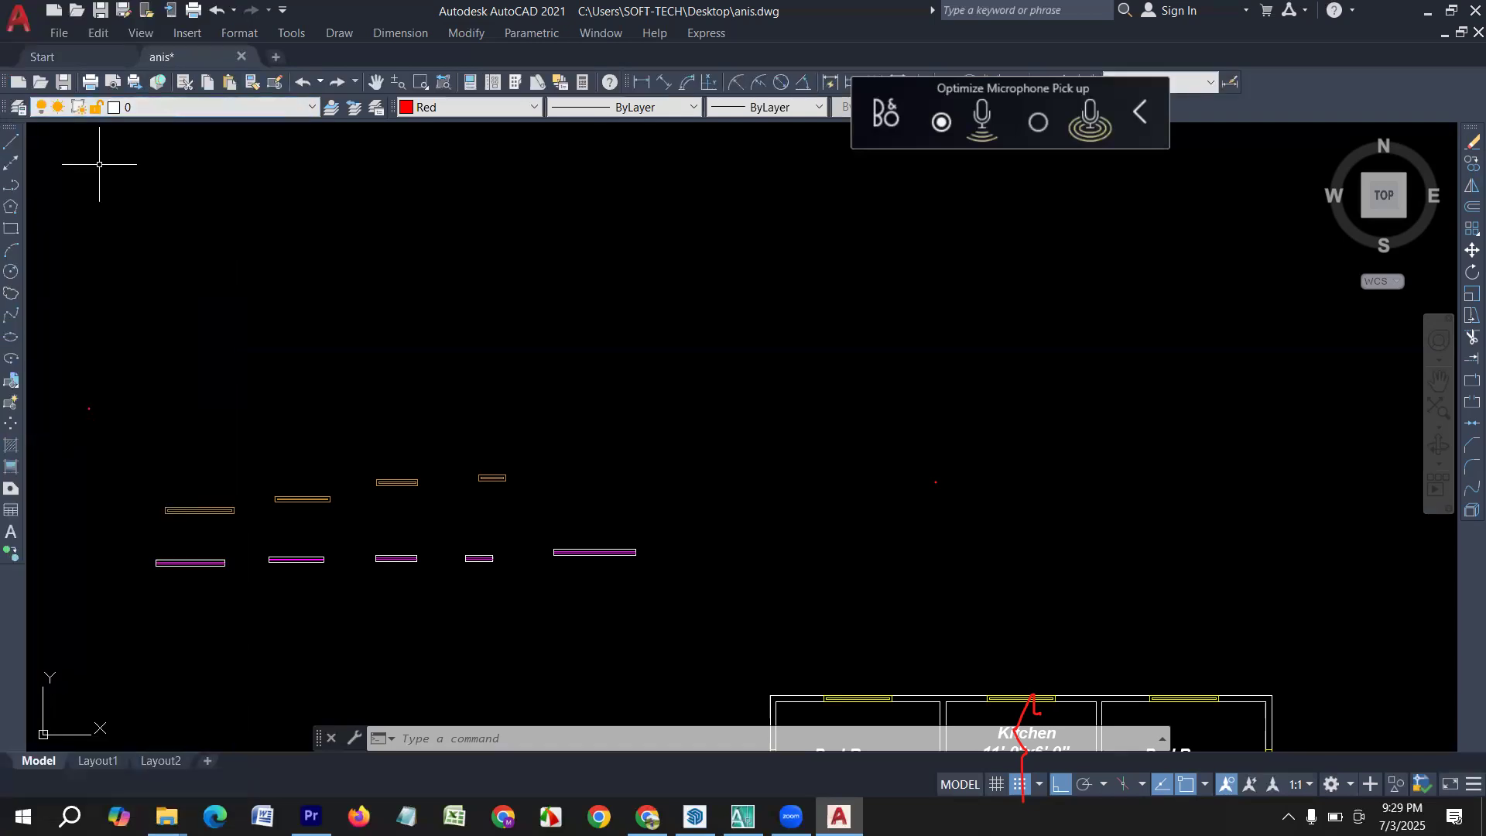
Open the list of available toolbars again.
right_click(14, 137)
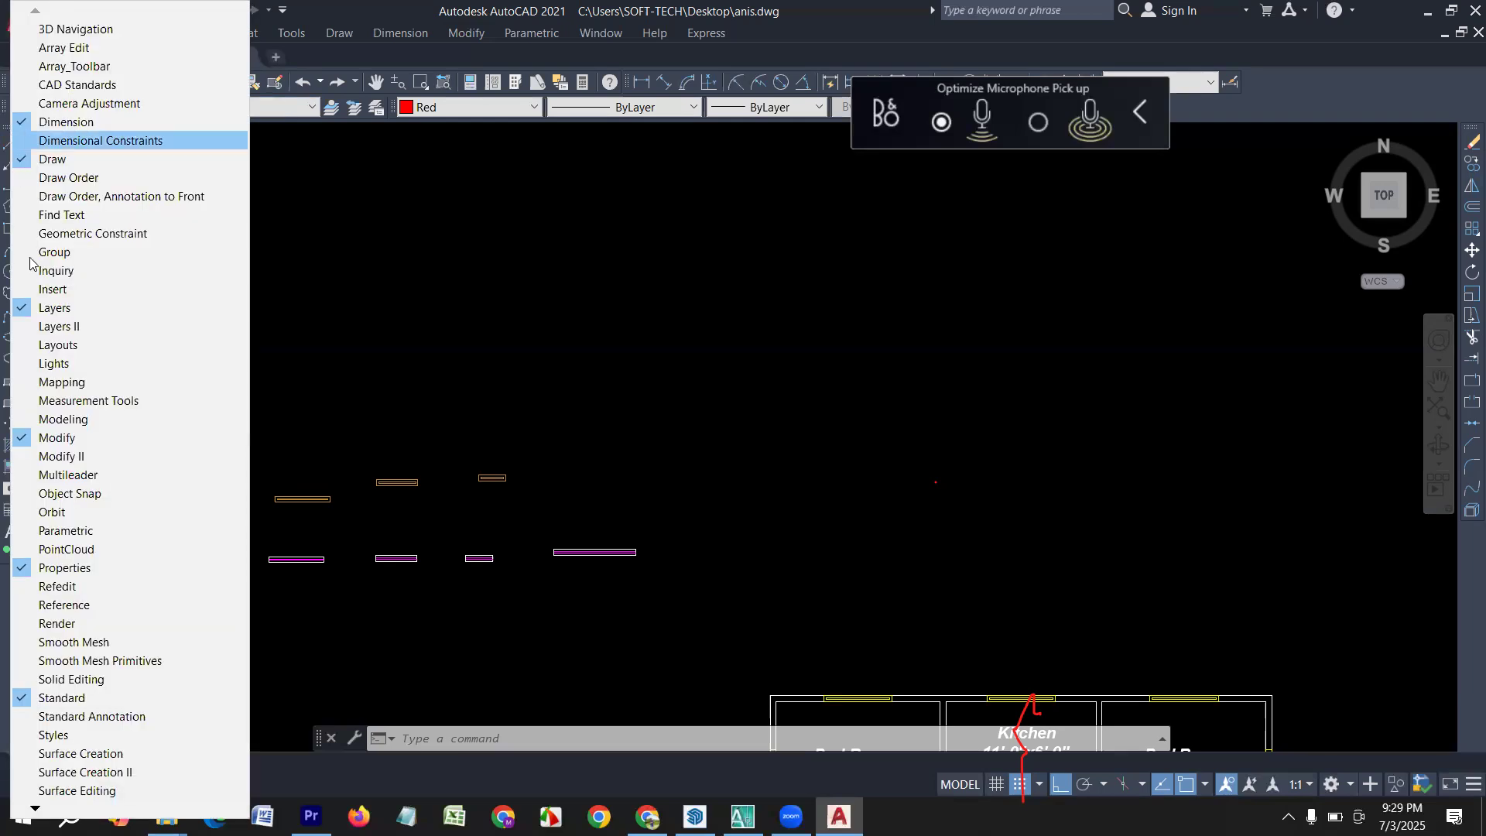
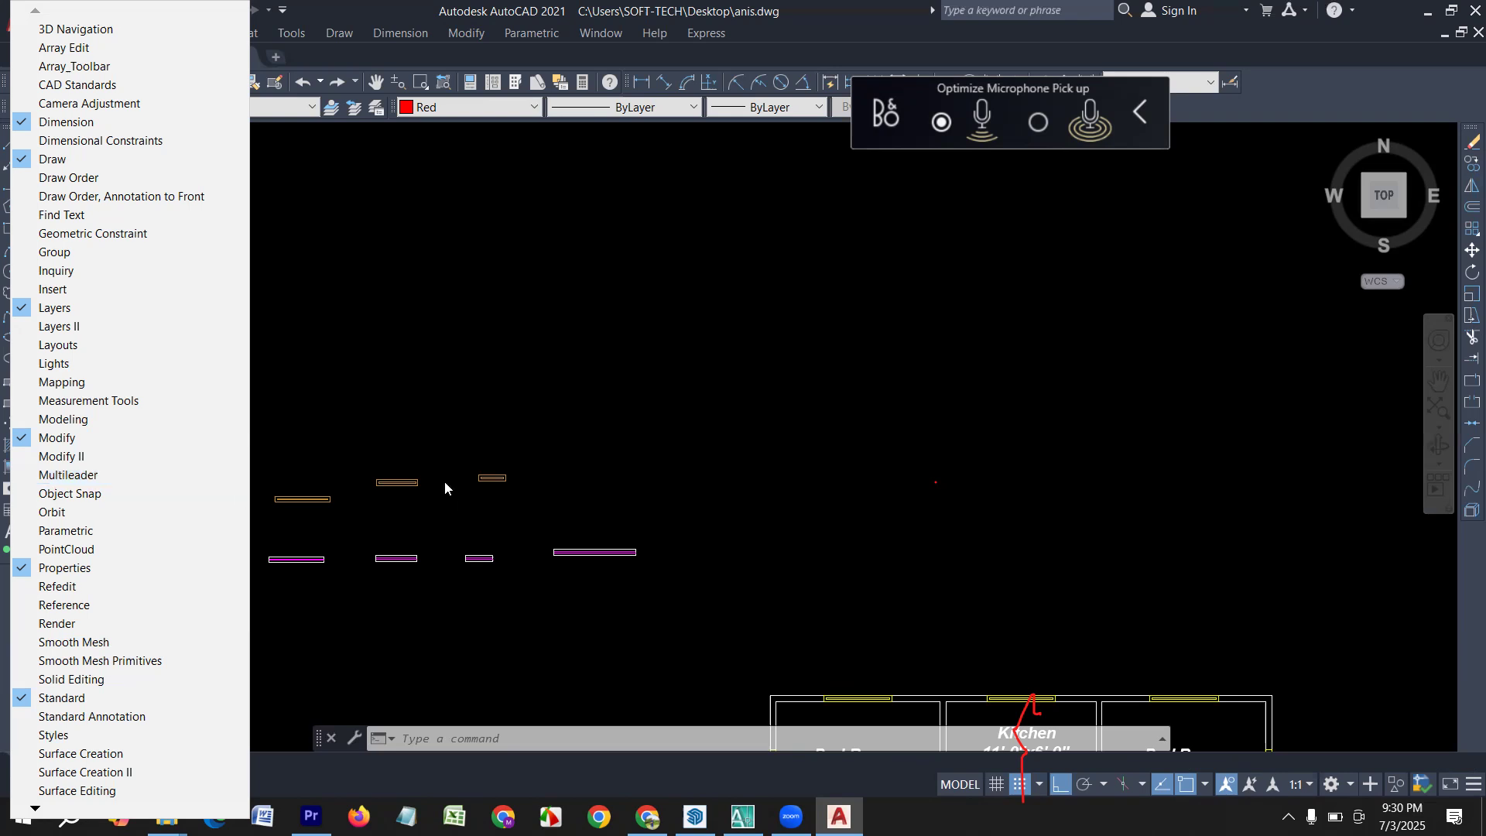
Draw a 4' horizontal line with a 5" downward segment at its right end, in empty space above the window symbols.
click(419, 382)
key(Escape)
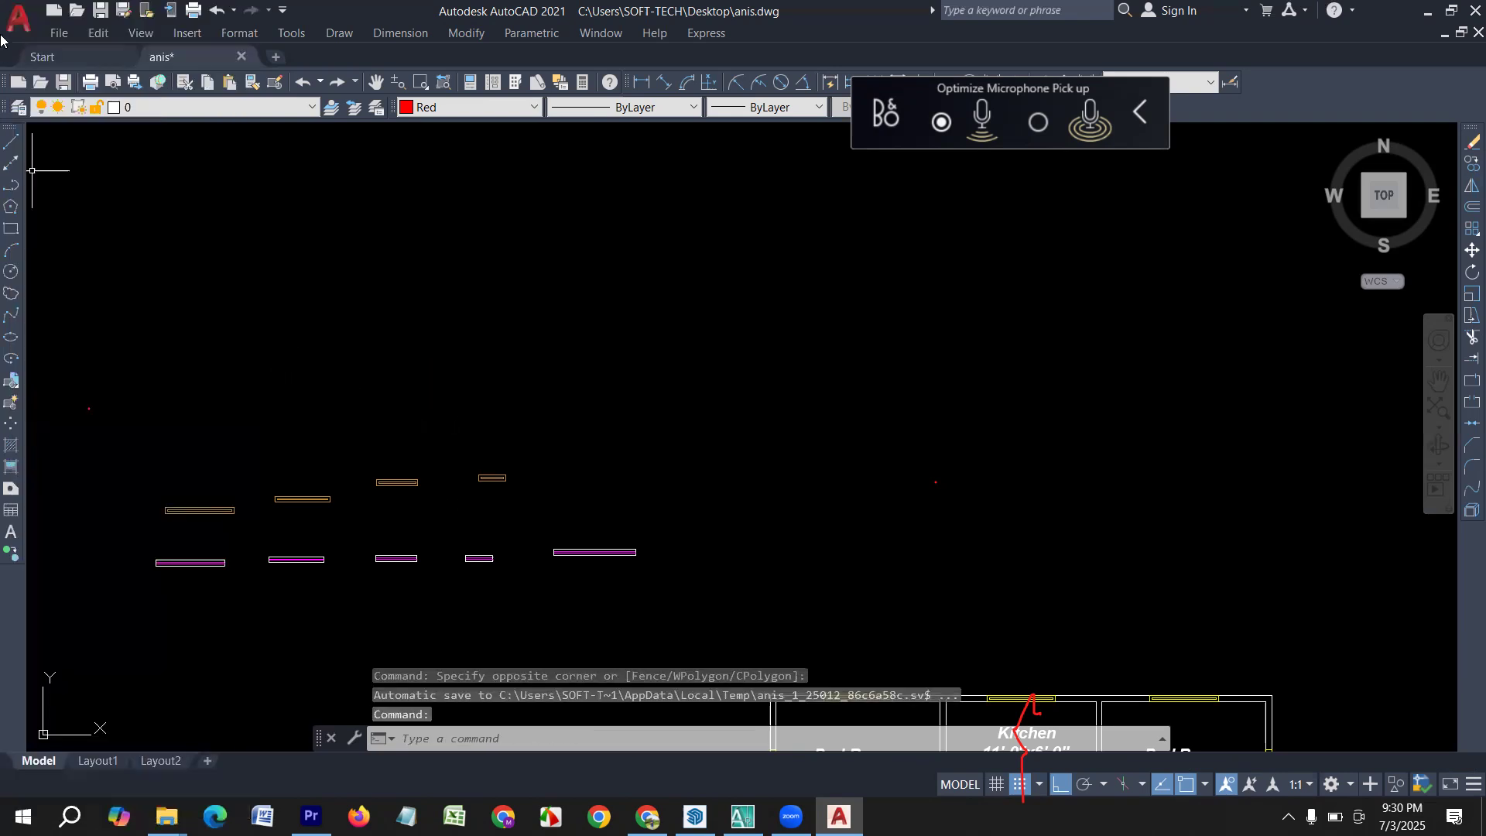
click(9, 146)
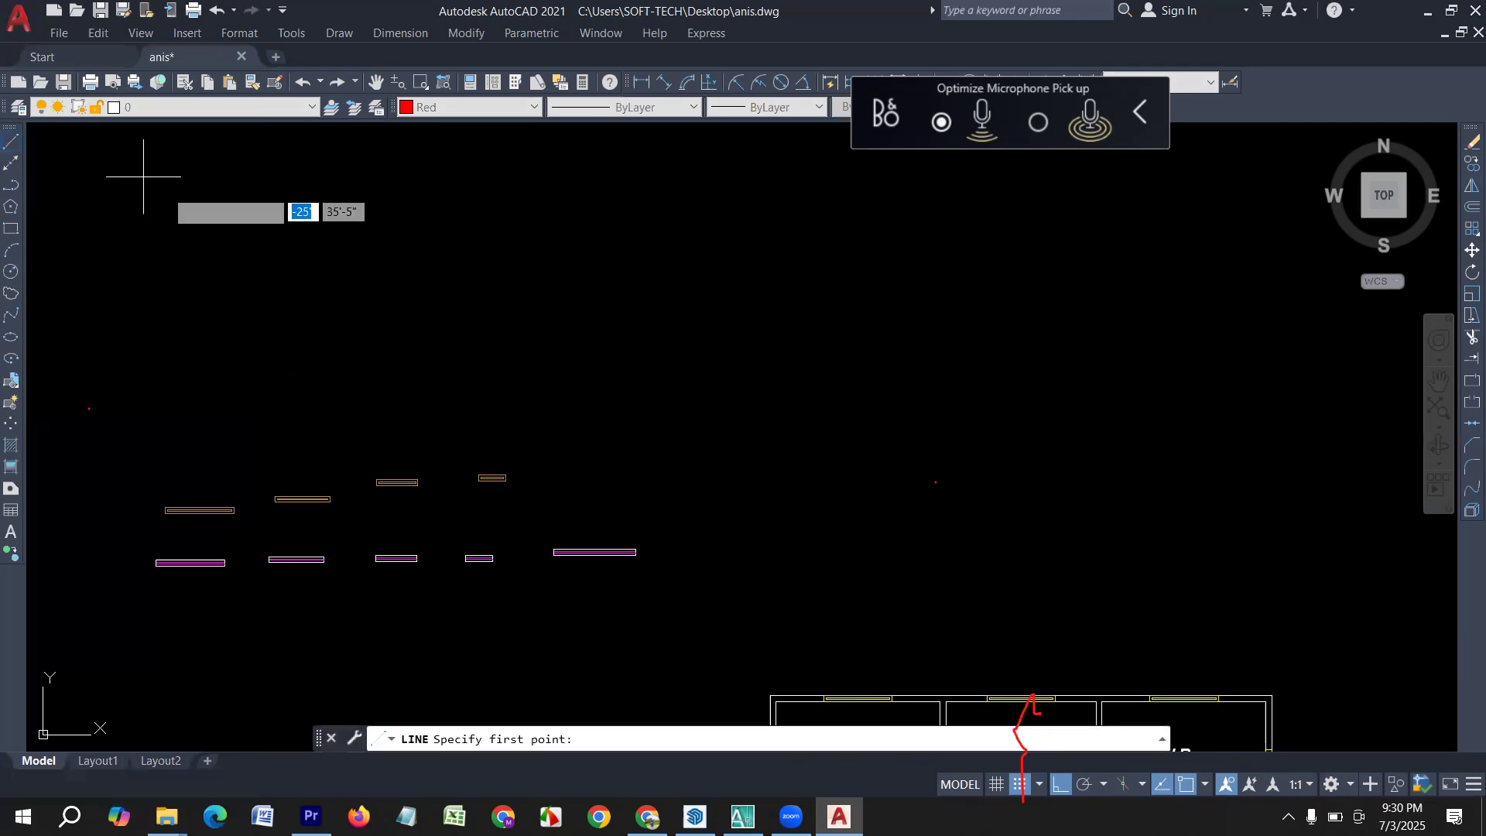
scroll(290, 298, up, 2)
click(198, 336)
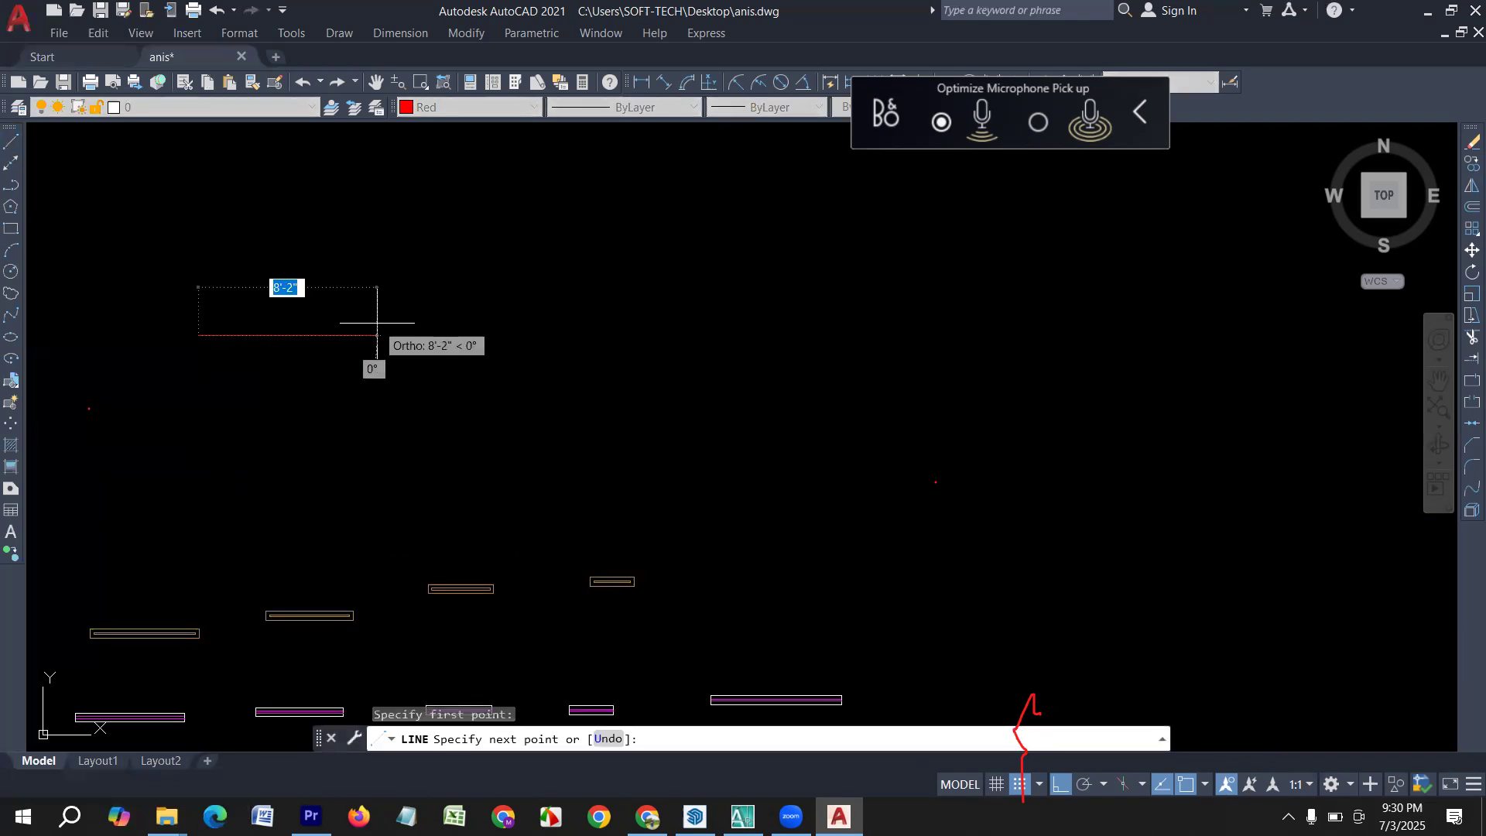
text(4')
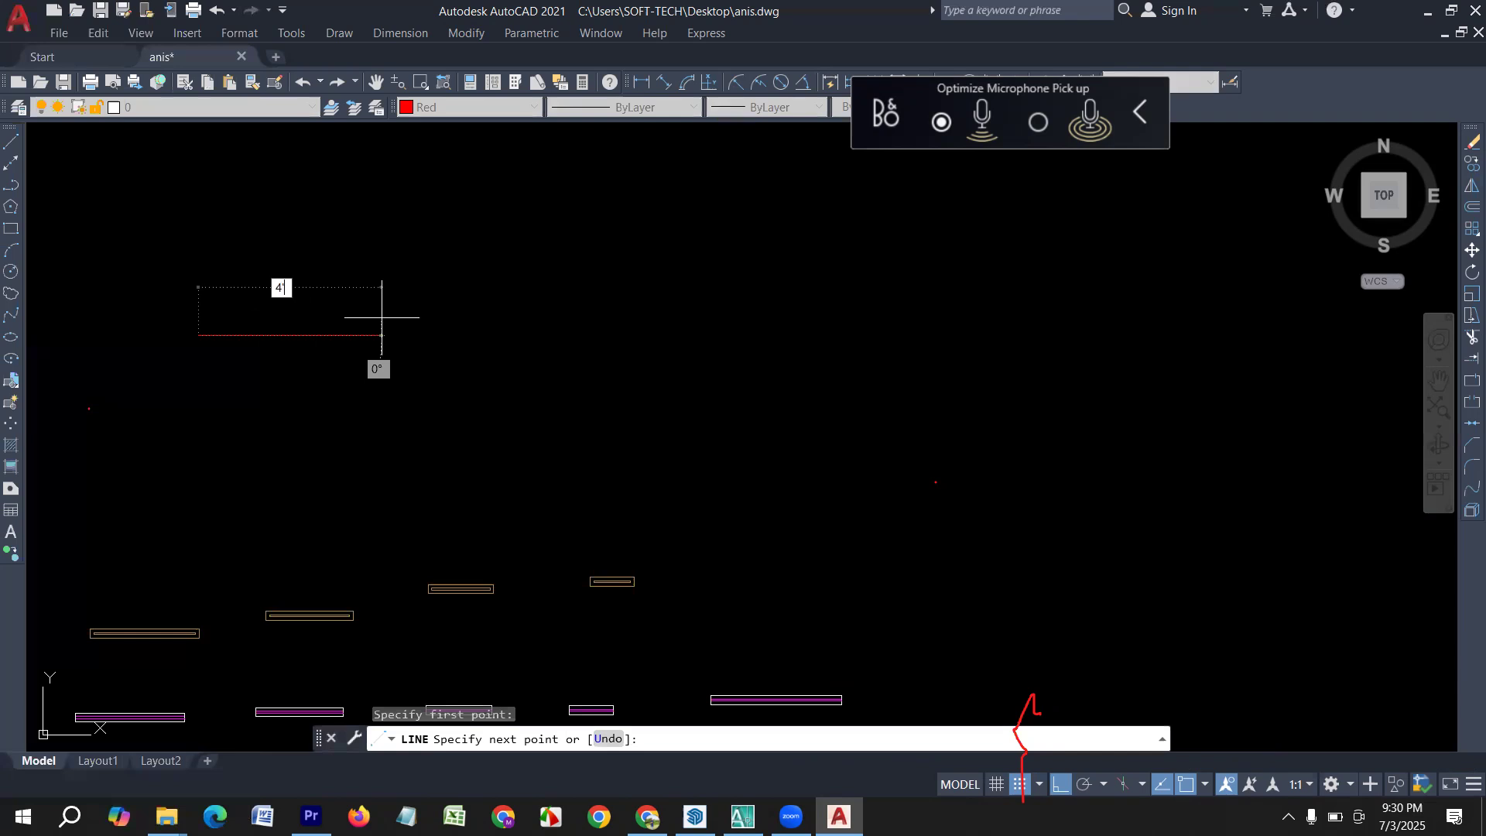
key(Return)
text(5)
key(Return)
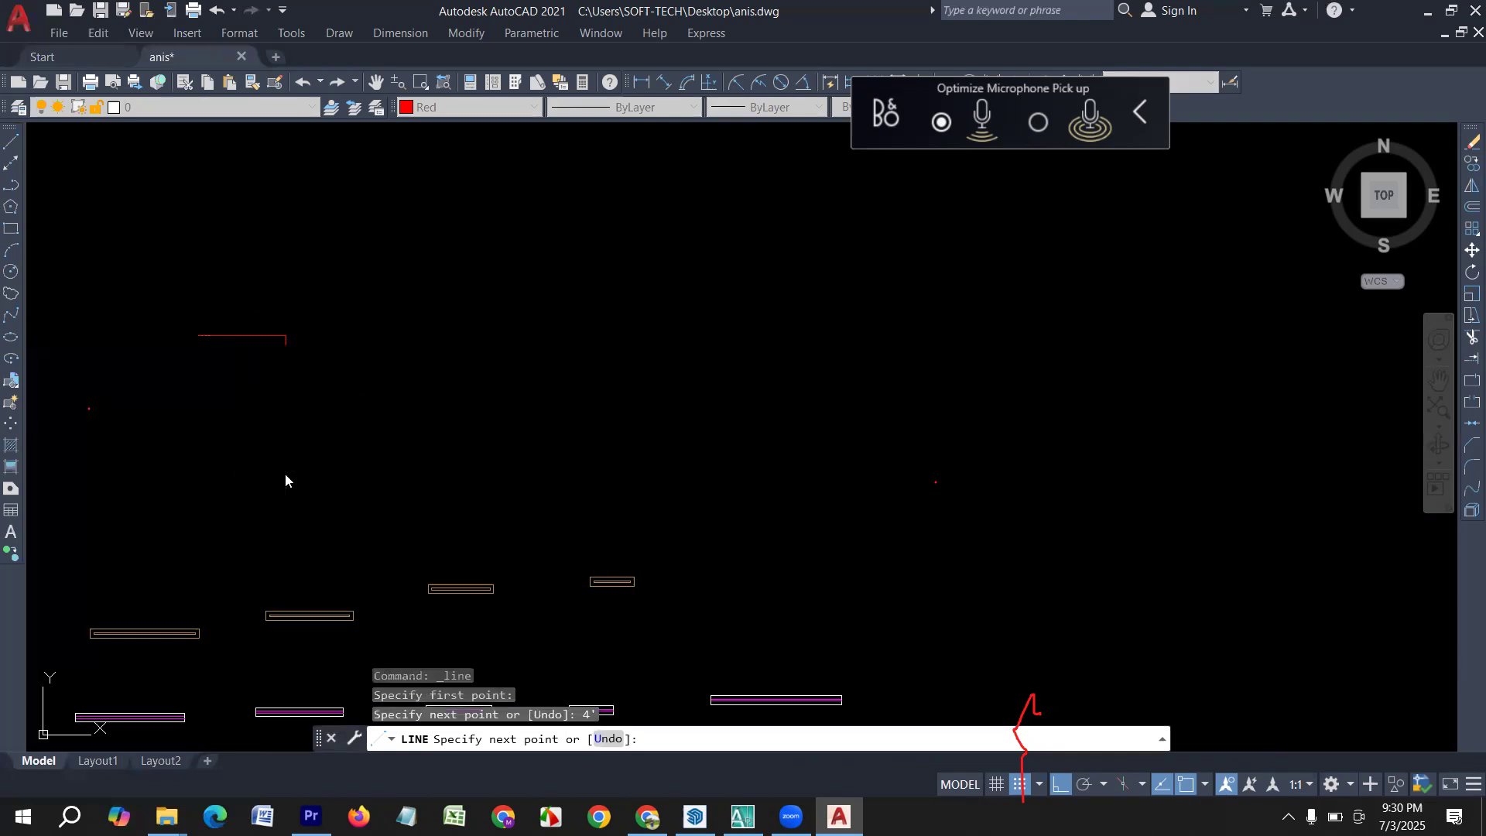
key(Escape)
Erase the two connected red line segments above the window symbols.
click(372, 384)
click(151, 282)
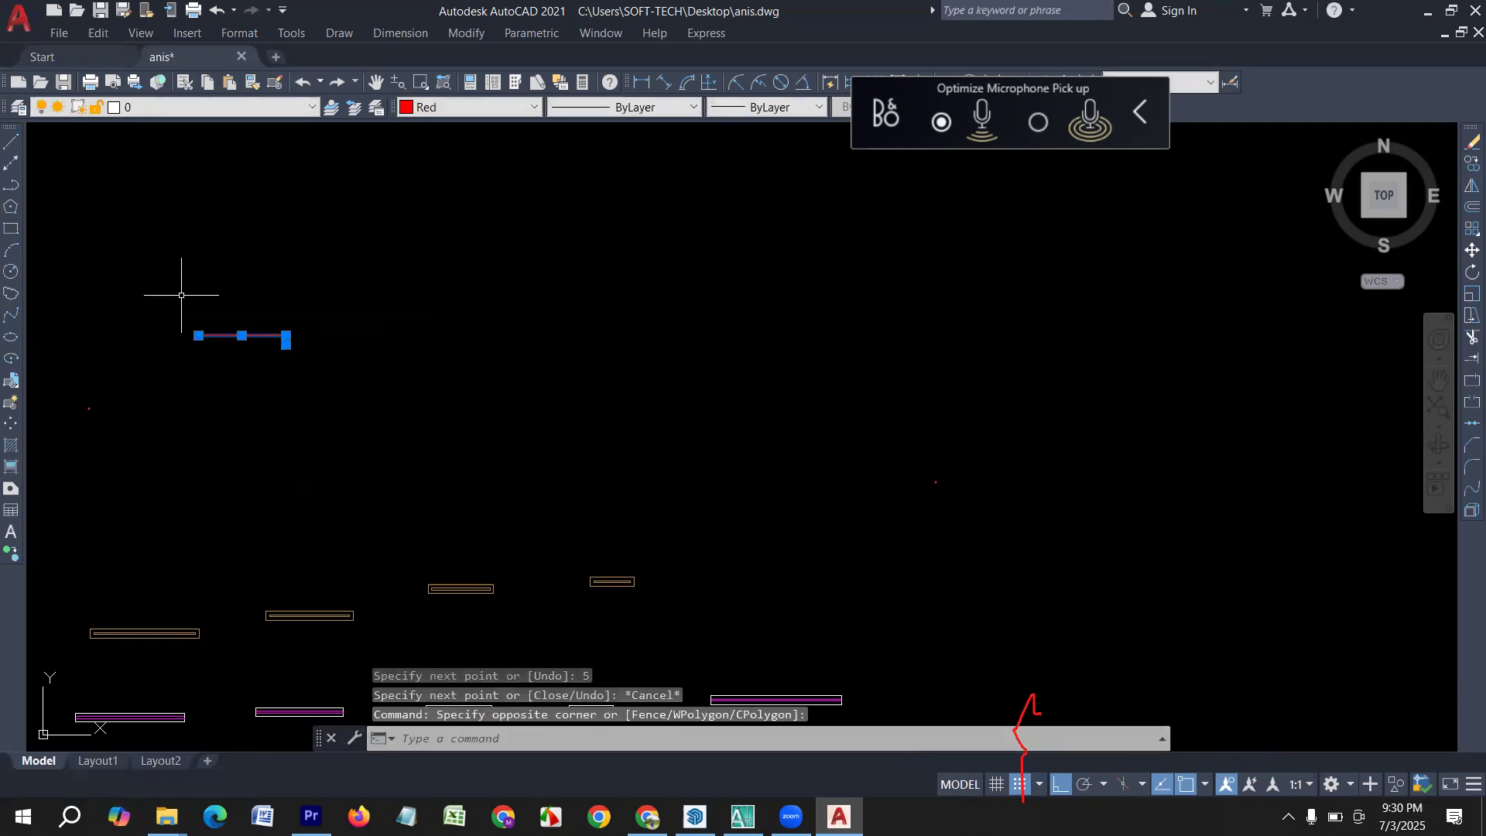
key(Delete)
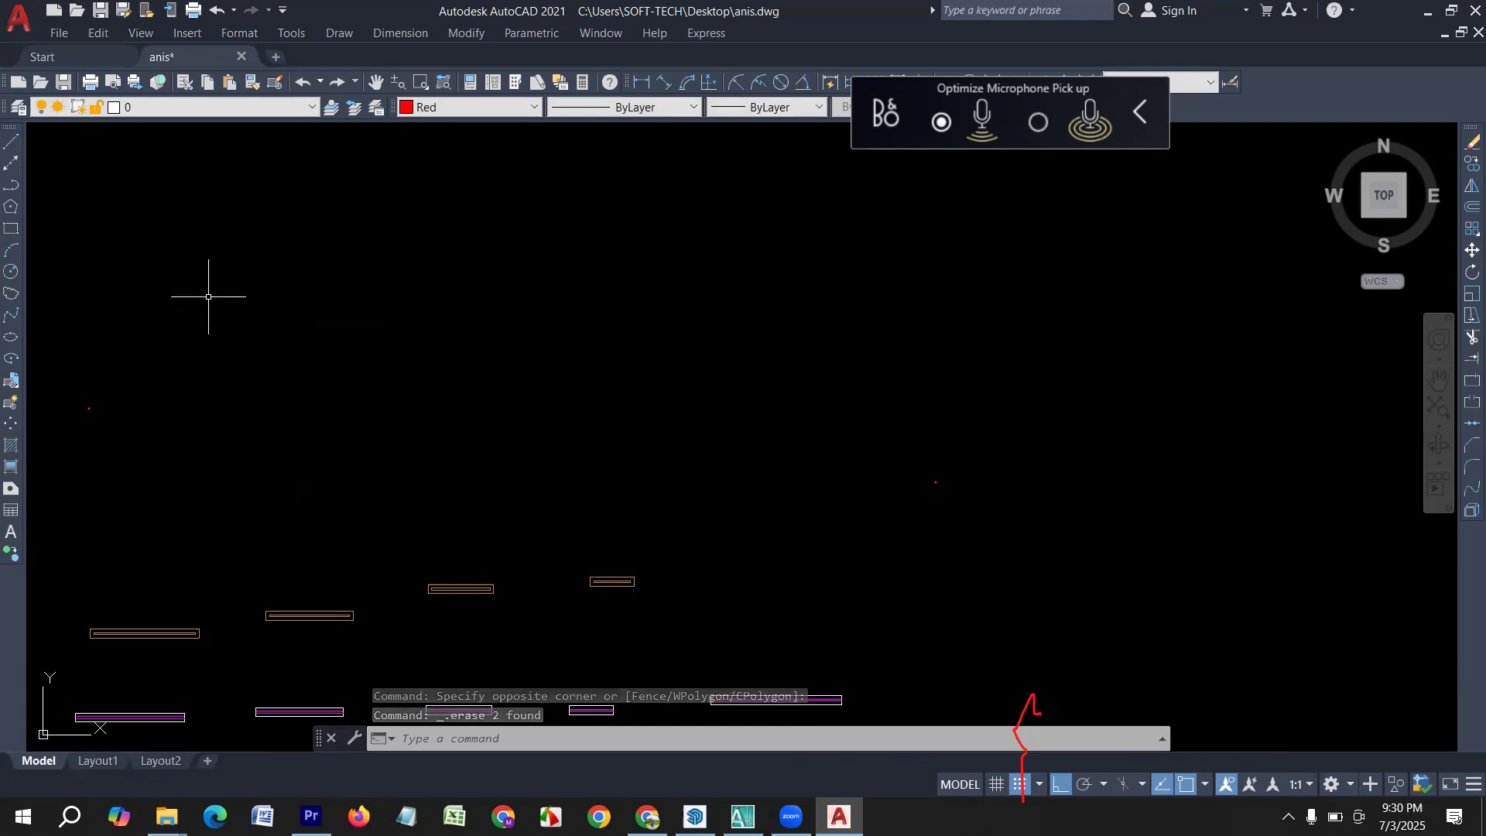
Undock and close the Draw and Layers toolbars.
mouse_move(16, 133)
mouse_down()
mouse_move(254, 224)
mouse_move(441, 225)
mouse_up()
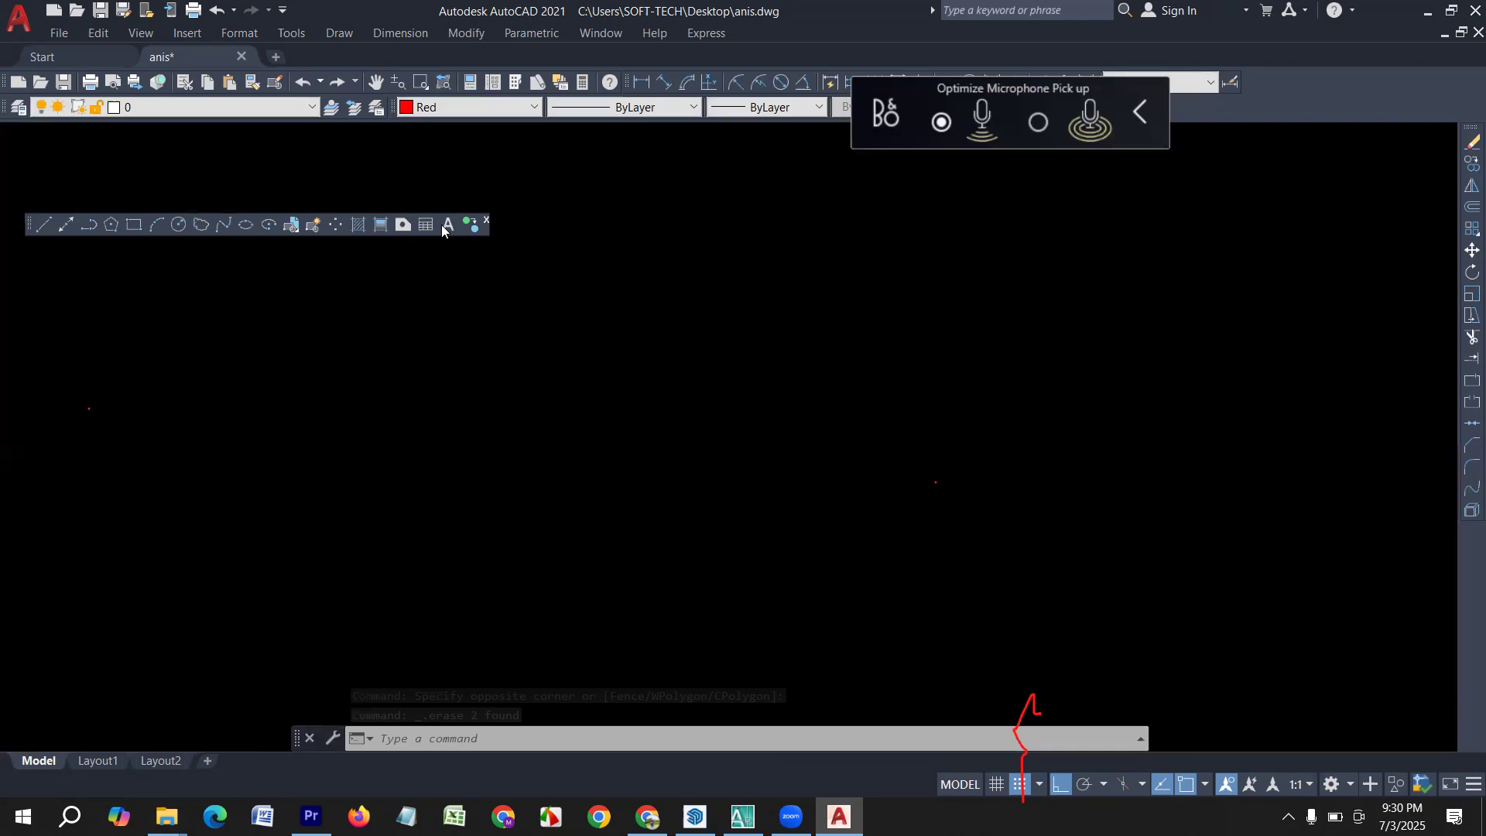
click(486, 220)
mouse_move(4, 108)
mouse_down()
mouse_move(218, 305)
mouse_move(238, 300)
mouse_up()
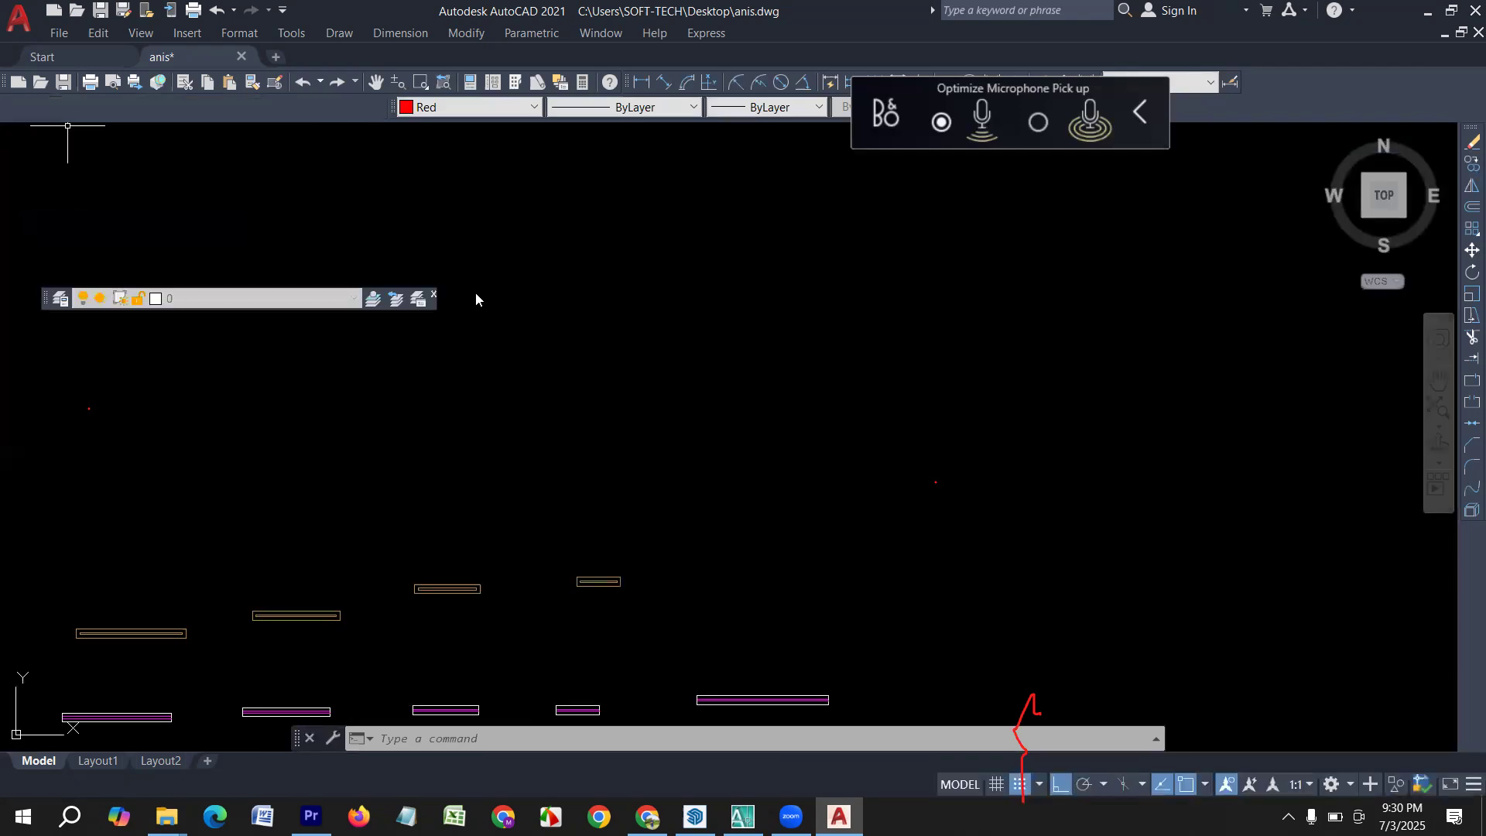
click(433, 294)
Undock and close the Properties and Standard toolbars.
drag(392, 107, 607, 232)
click(615, 277)
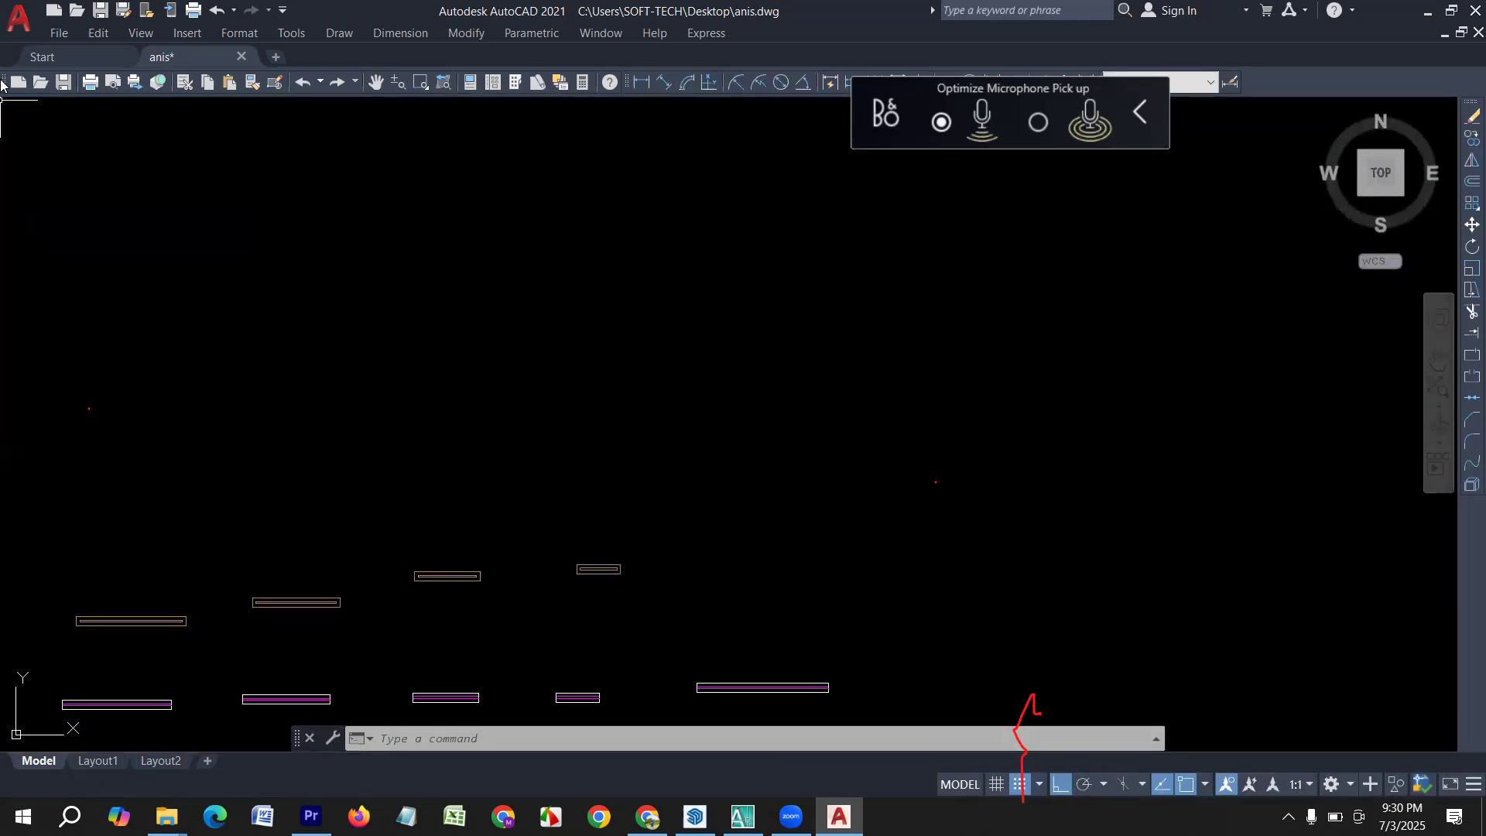
drag(71, 190, 89, 300)
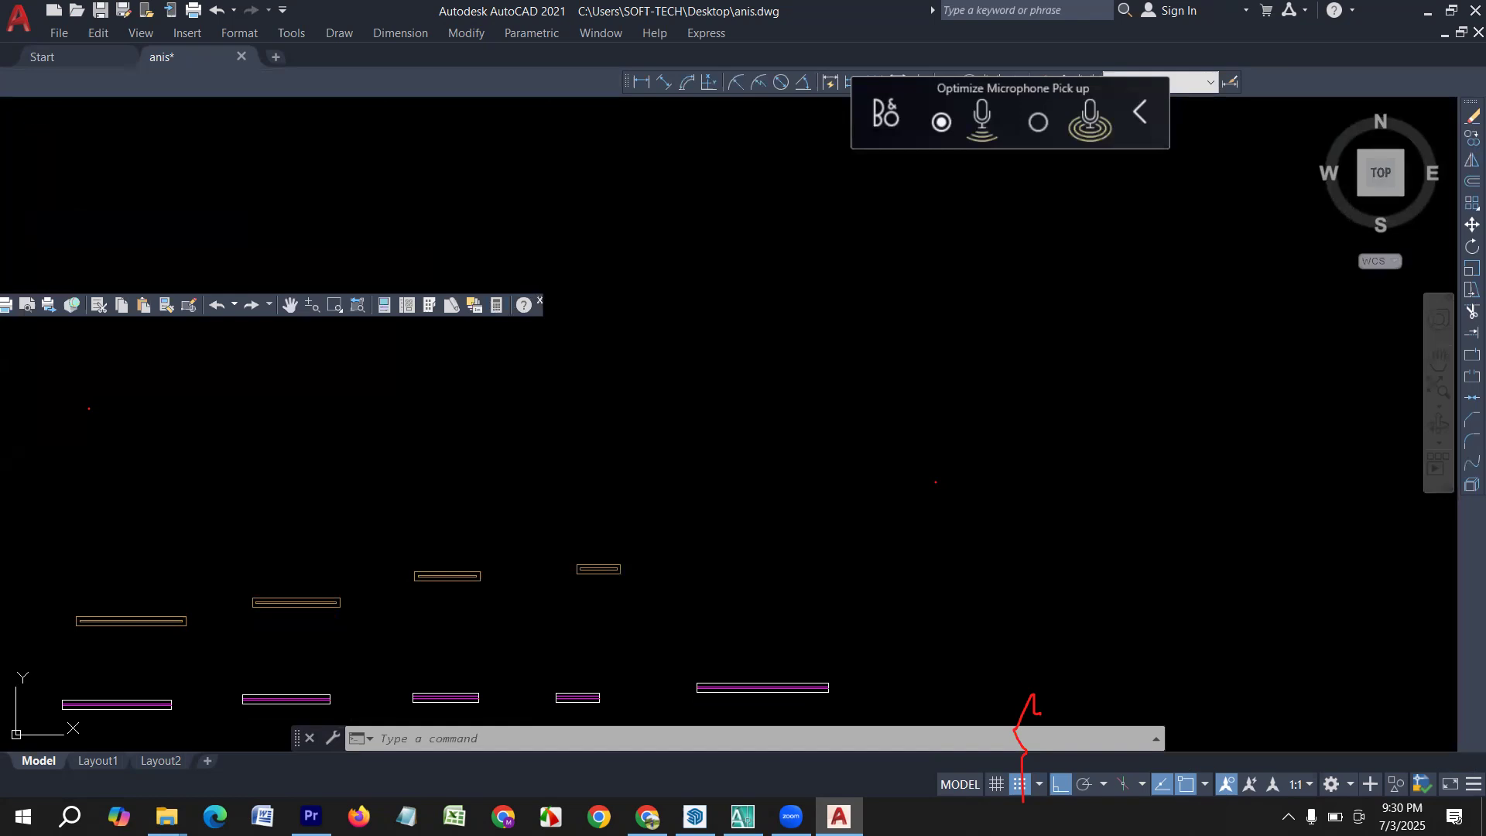
click(540, 300)
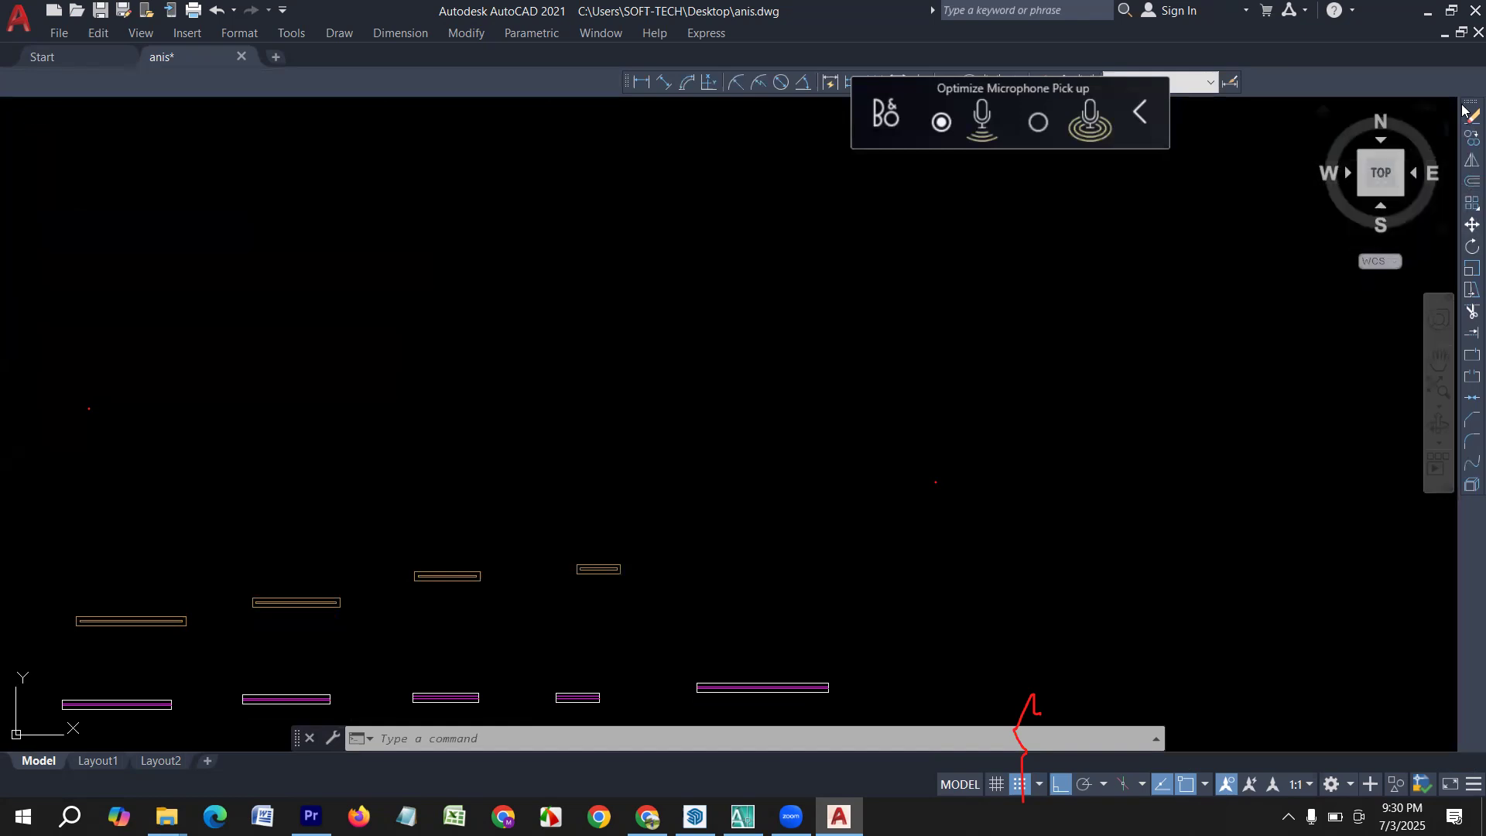
Undock and close the Modify toolbar.
drag(1461, 105, 953, 192)
drag(746, 206, 713, 260)
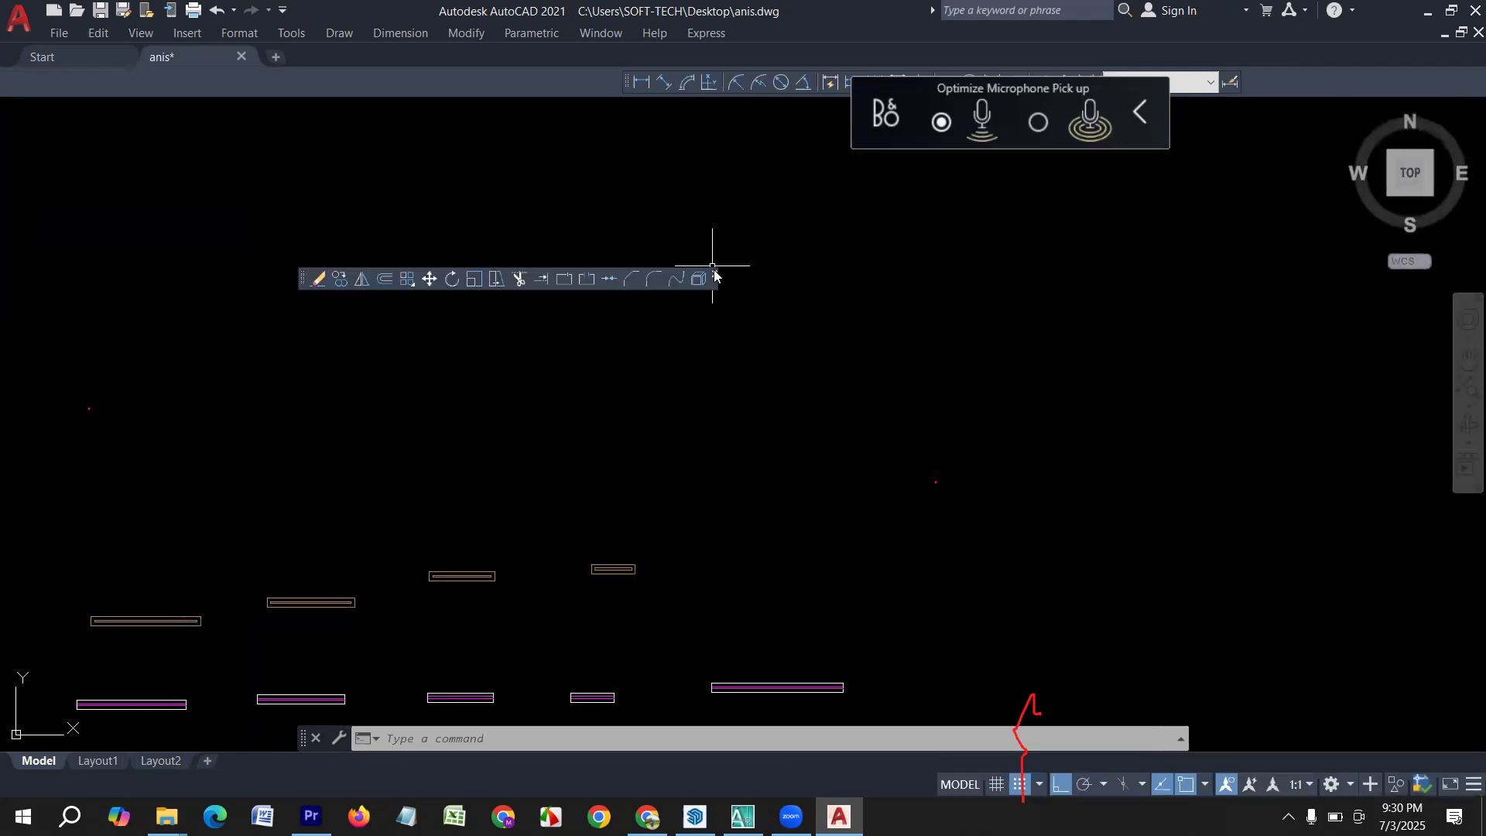
click(715, 273)
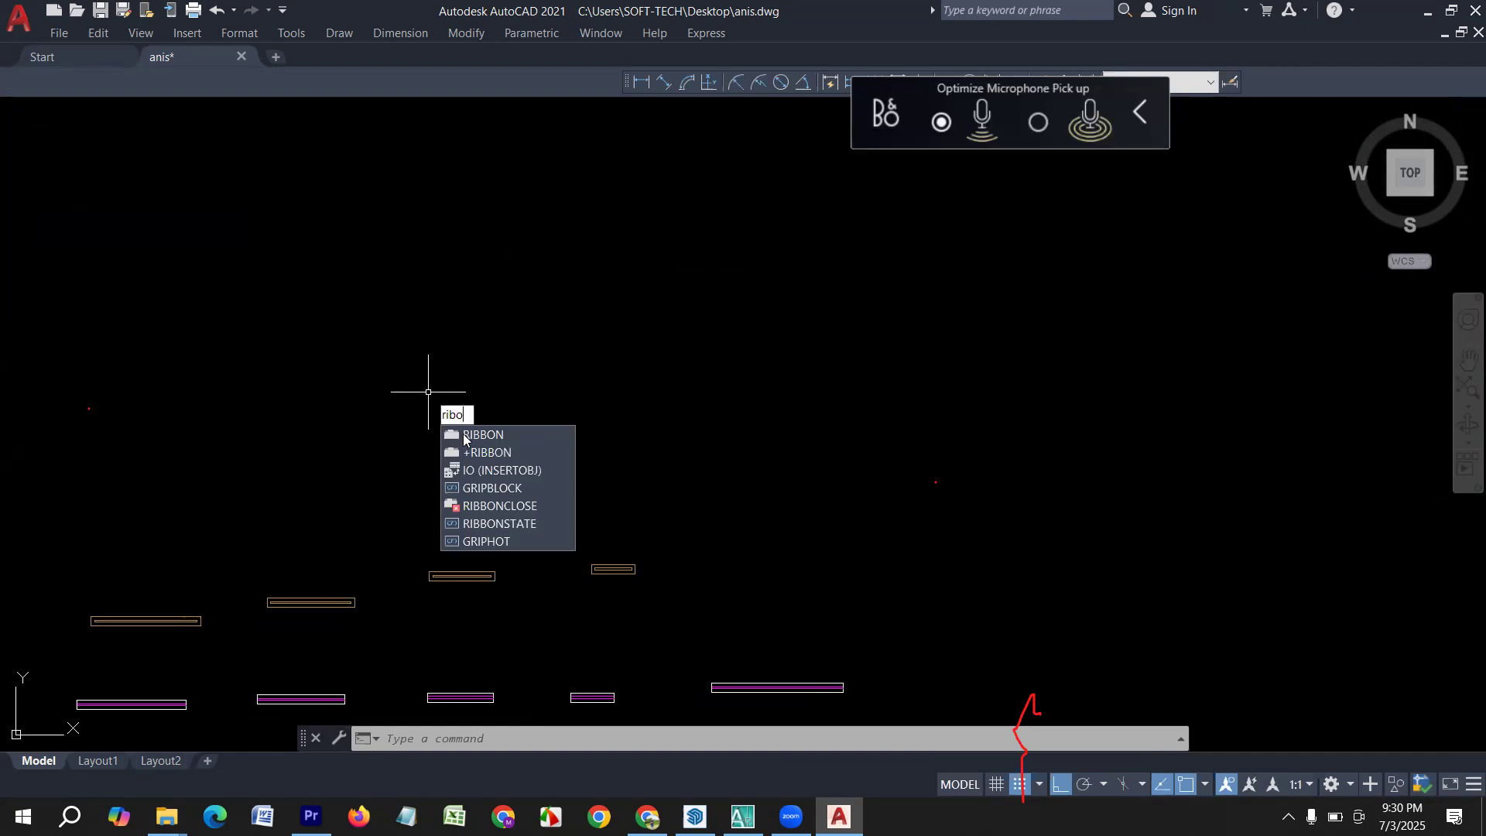
Restore the ribbon with the RIBBON command and close the Dimension toolbar.
click(493, 437)
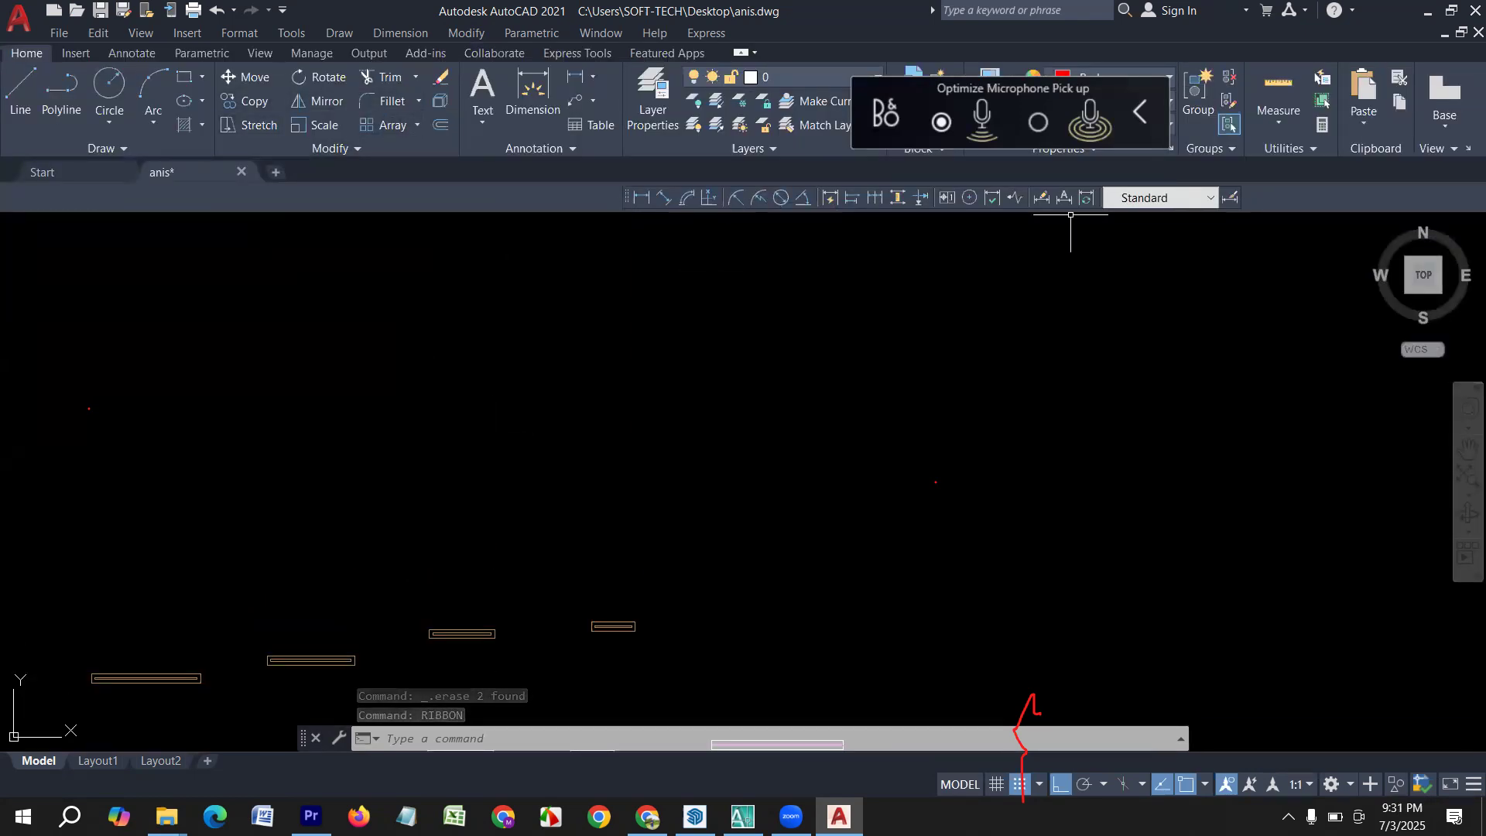
mouse_move(628, 198)
mouse_down()
mouse_move(573, 431)
mouse_move(856, 387)
mouse_move(883, 432)
mouse_up()
click(887, 423)
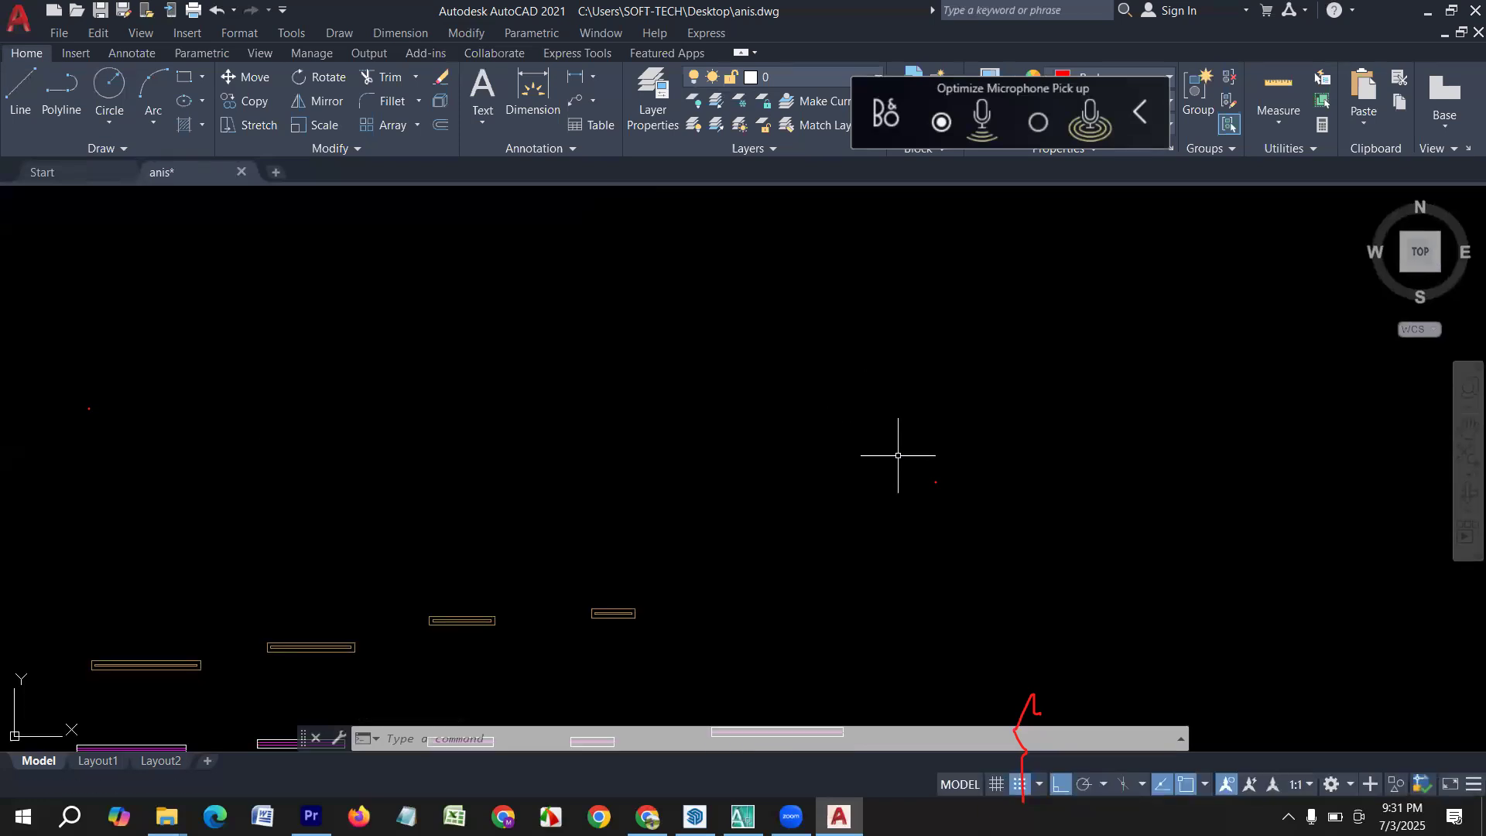
middle_drag(599, 712, 473, 371)
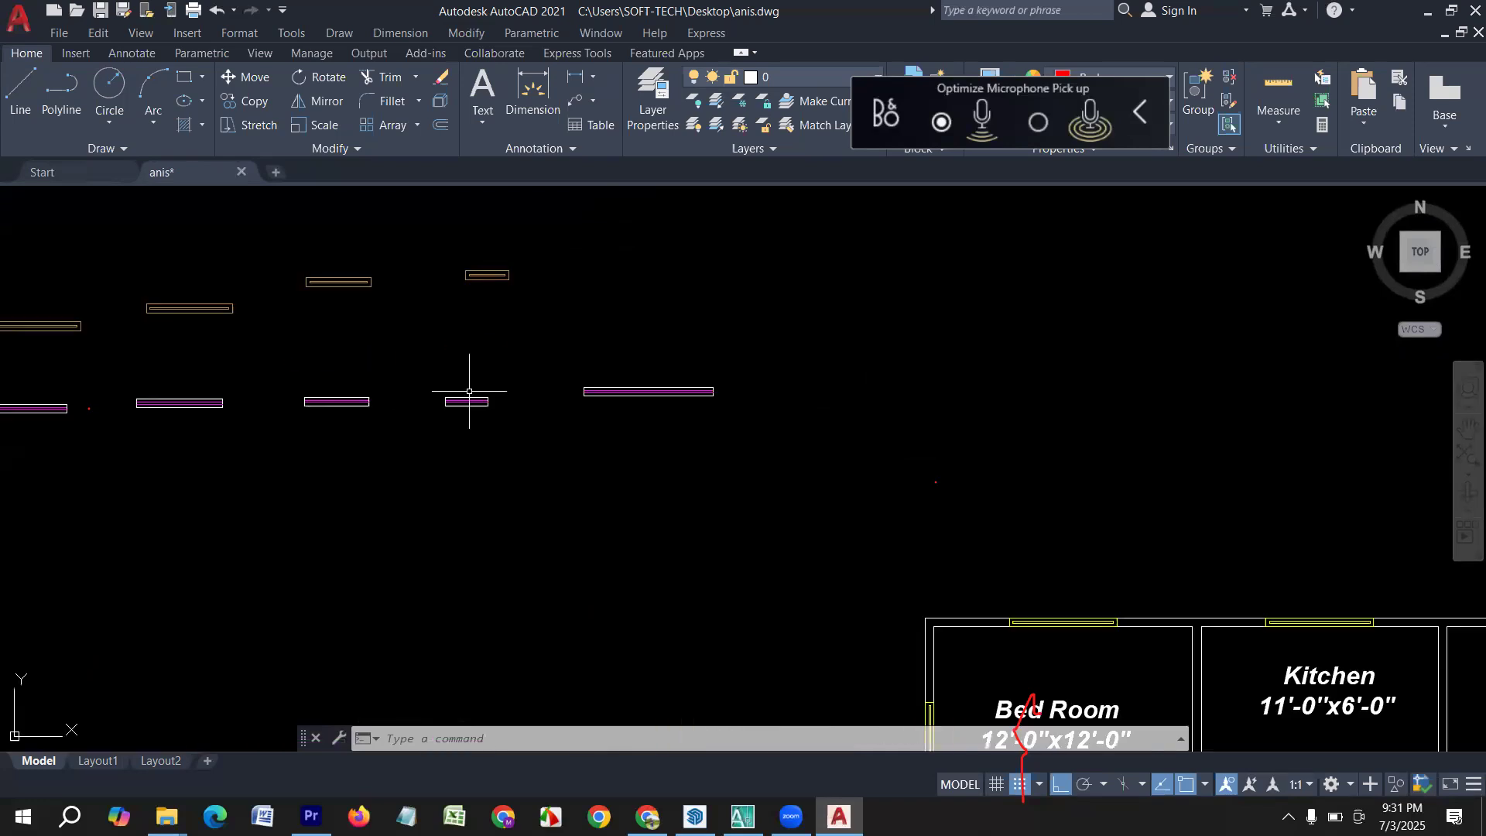
middle_drag(179, 374, 387, 458)
scroll(203, 410, up, 5)
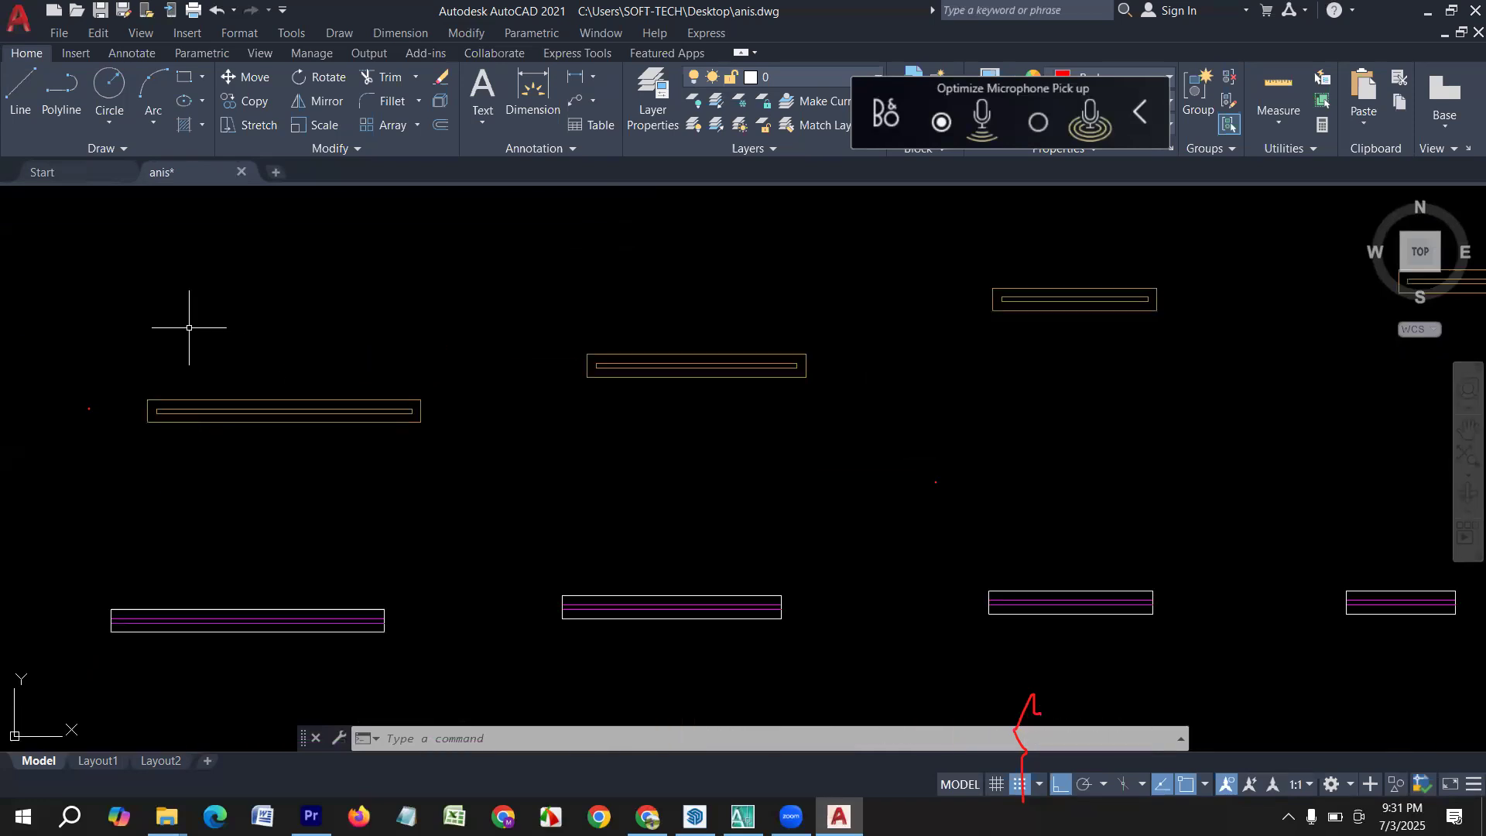
scroll(198, 328, up, 2)
middle_drag(209, 355, 386, 446)
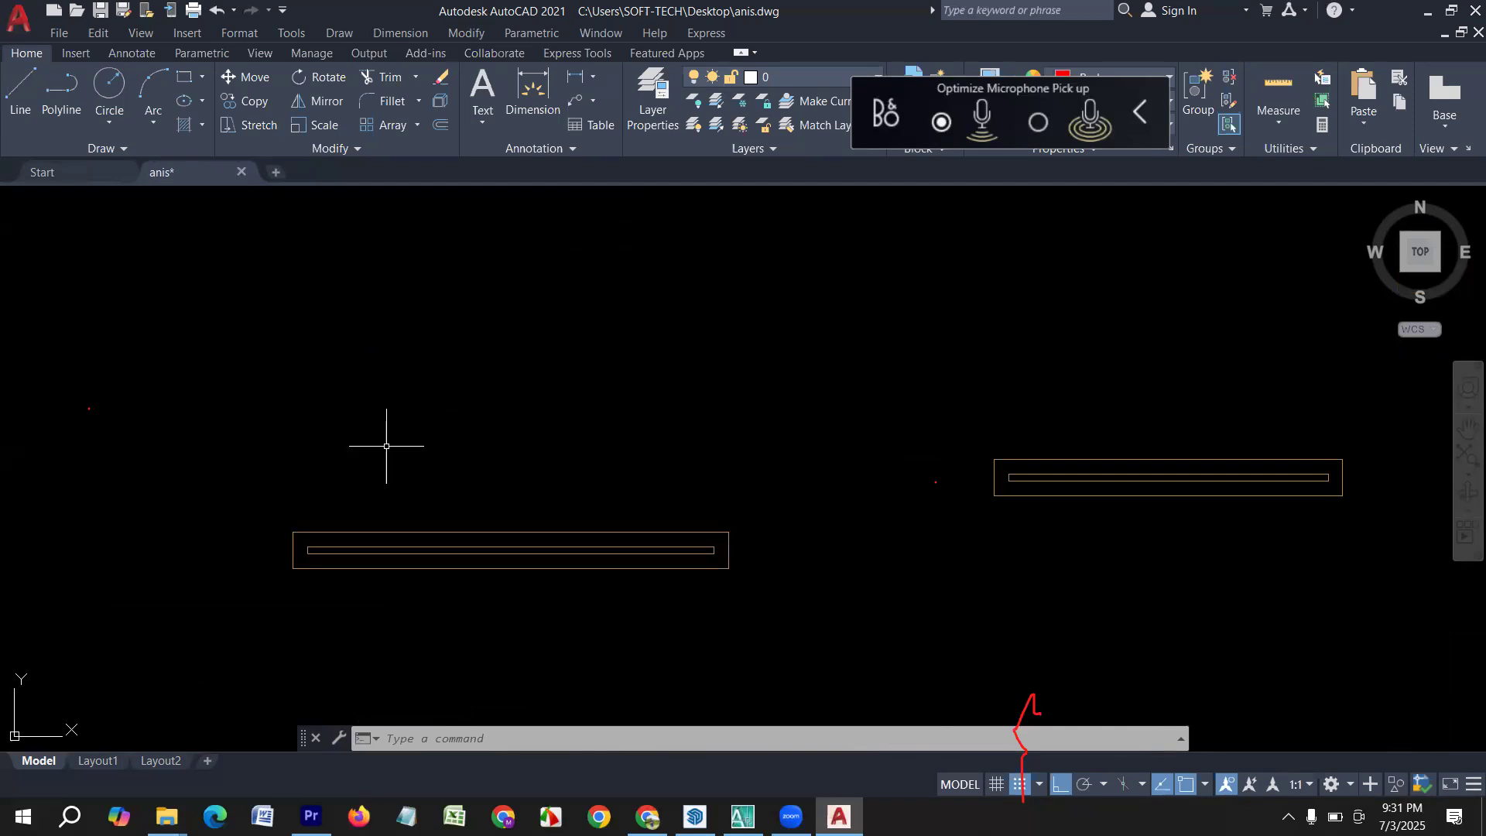
text(l)
key(Return)
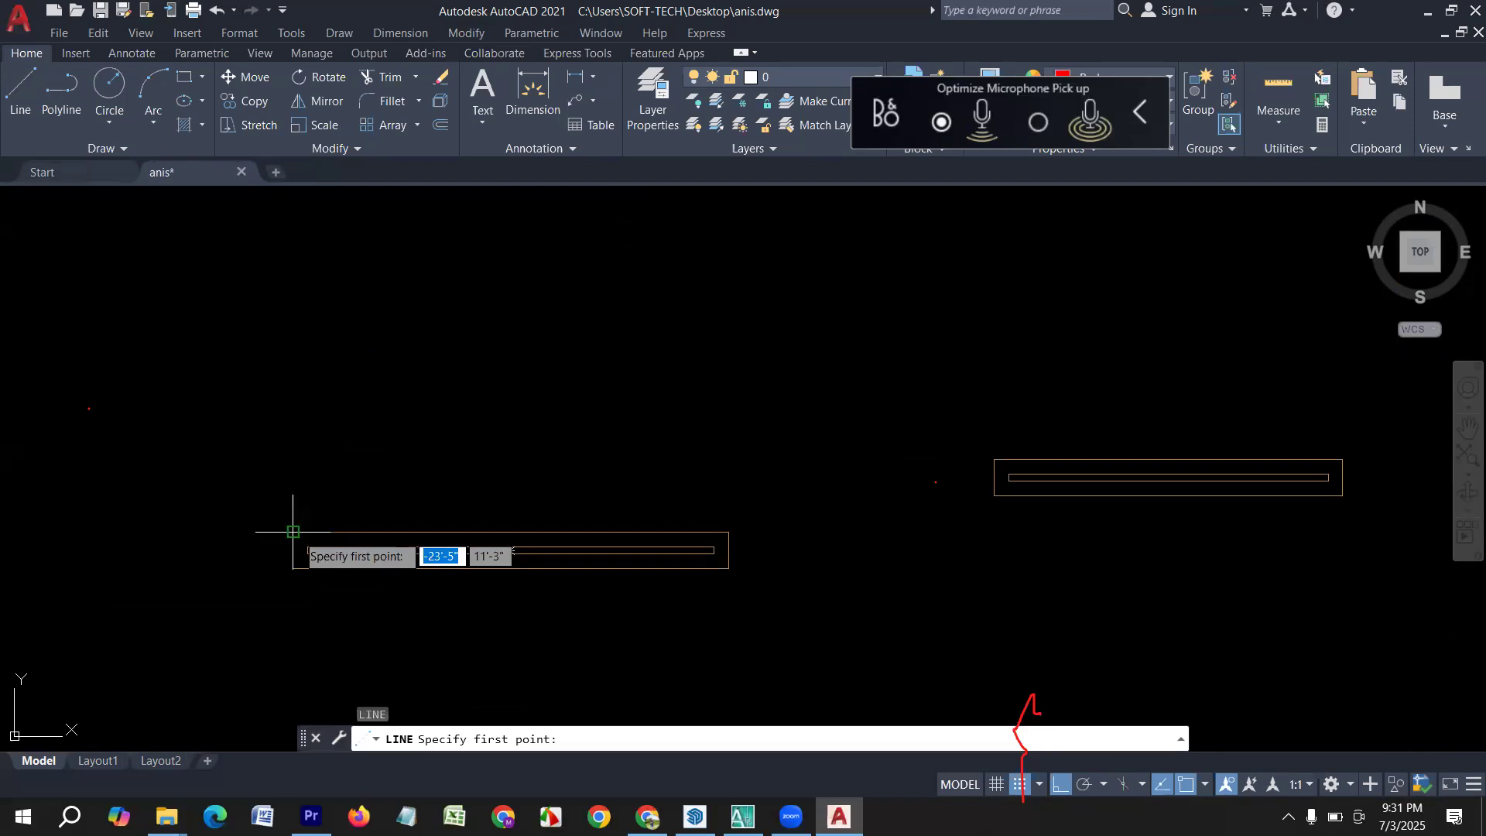
click(293, 531)
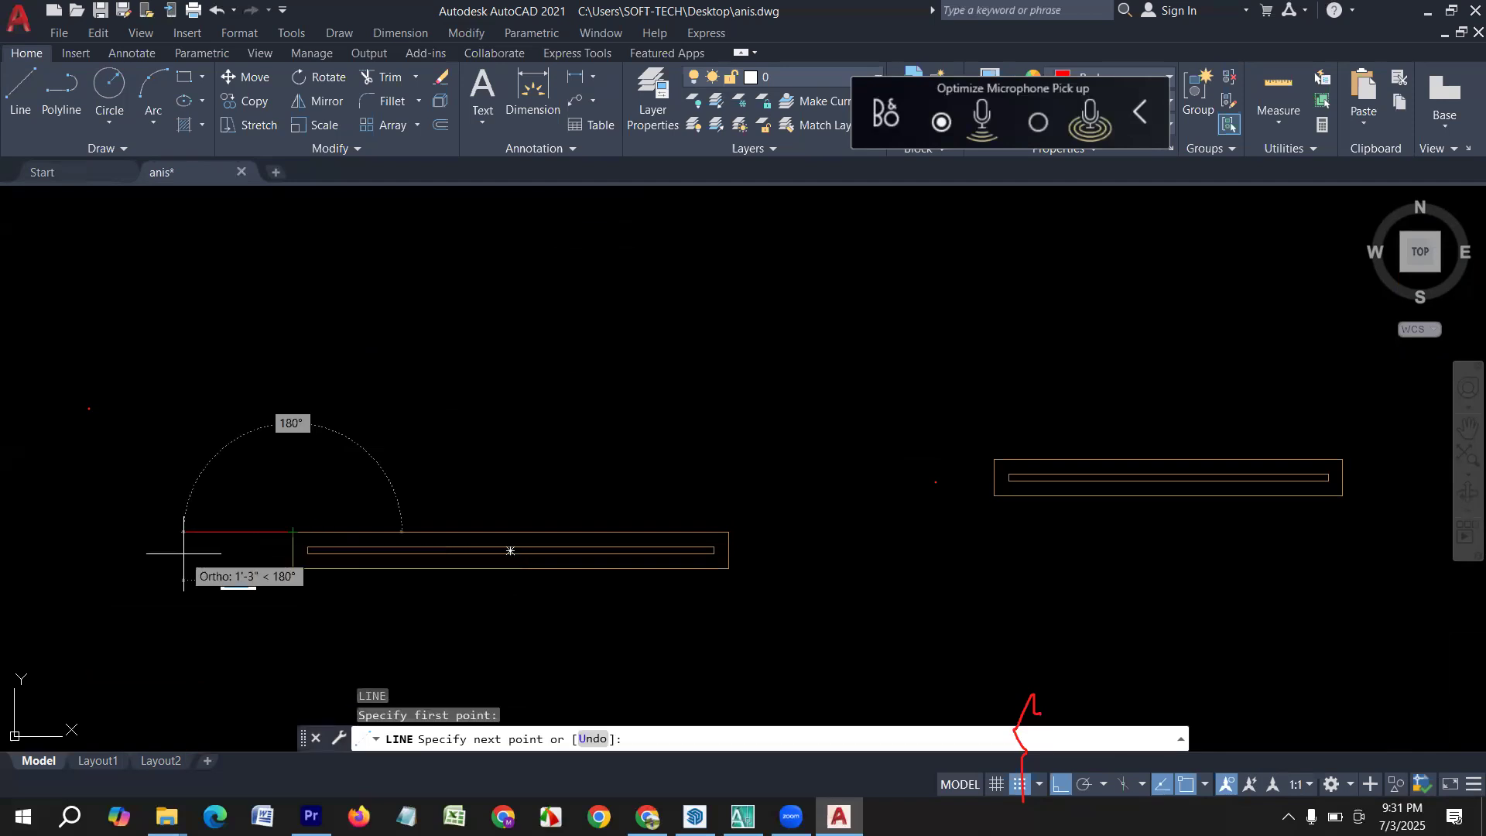
key(Escape)
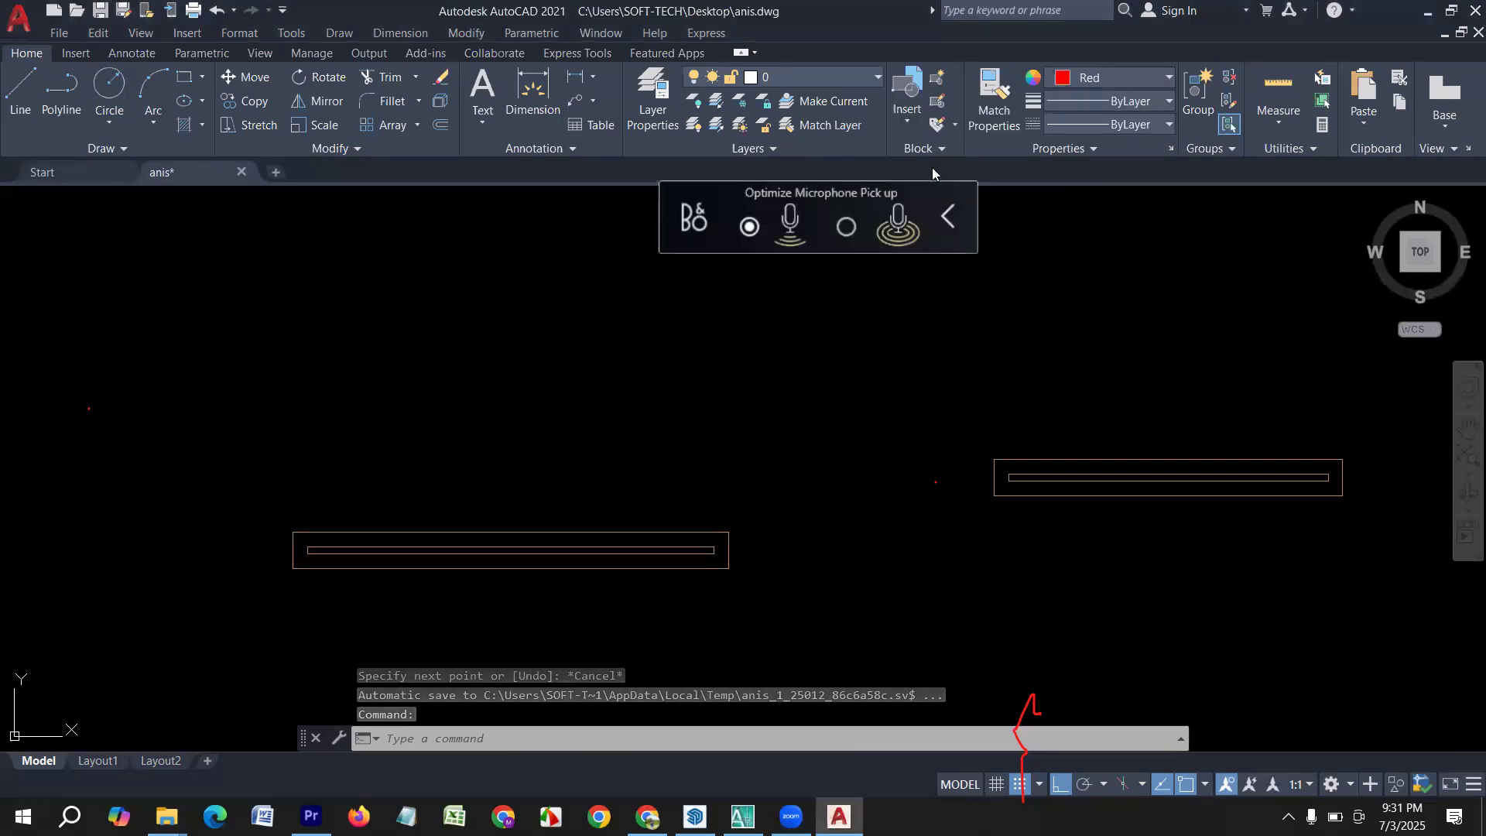
Set the object color to DIC 336 and draw lines 6" left and 6" up from the longest brown window's upper-left corner.
click(1122, 79)
click(1077, 317)
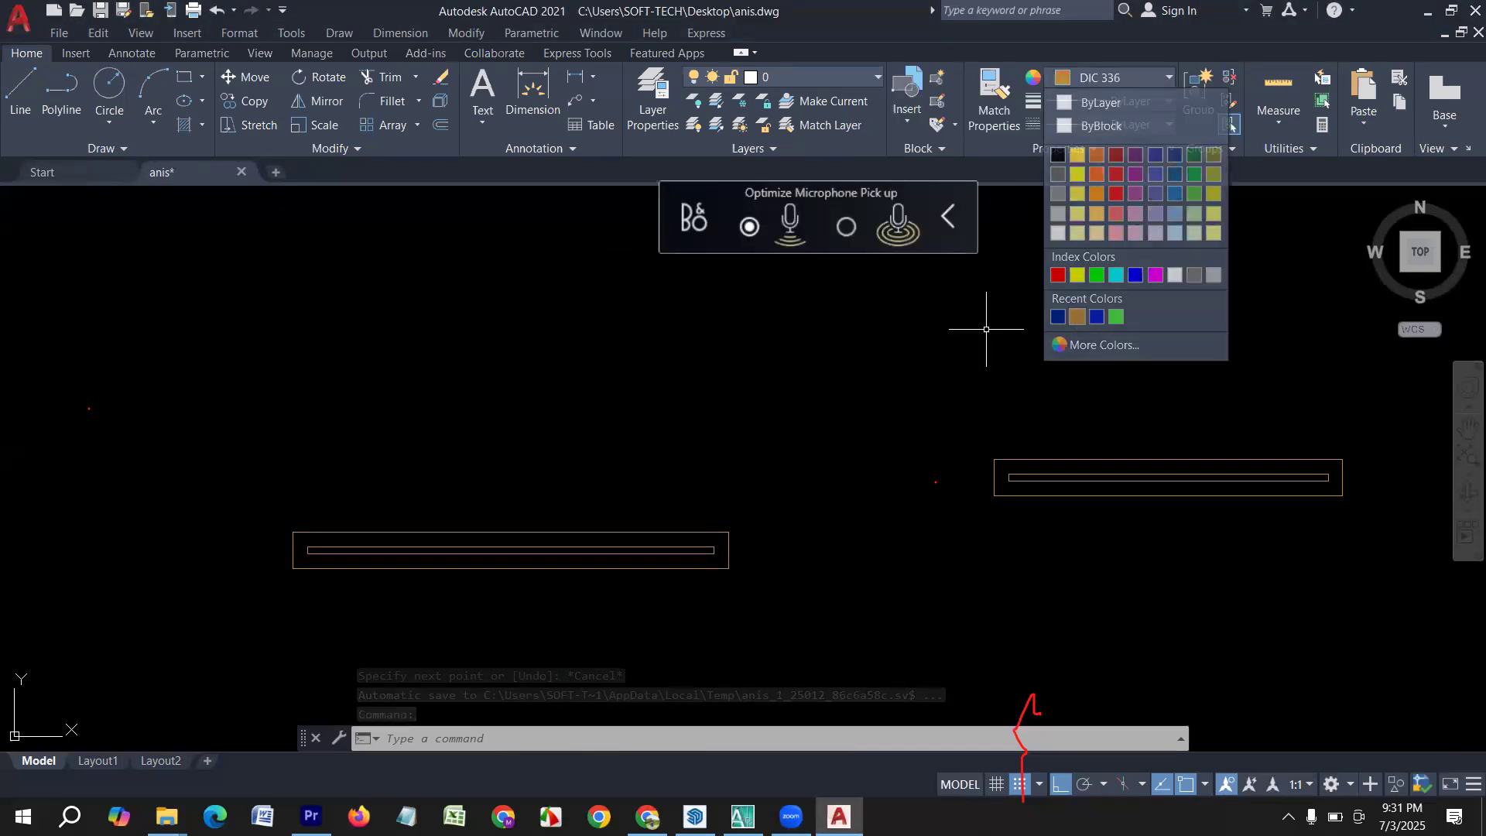
text(l)
key(Return)
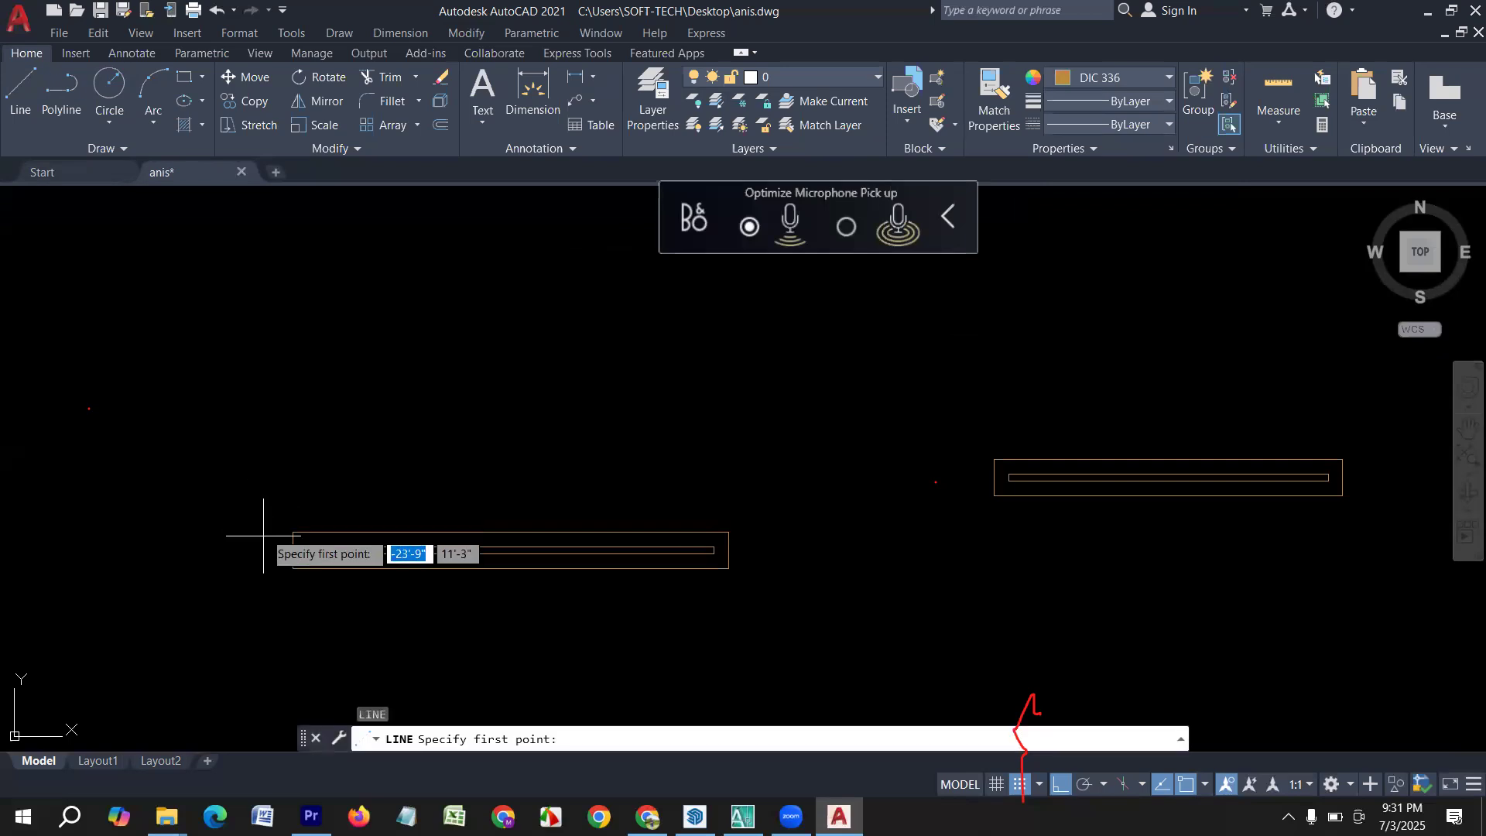
click(292, 532)
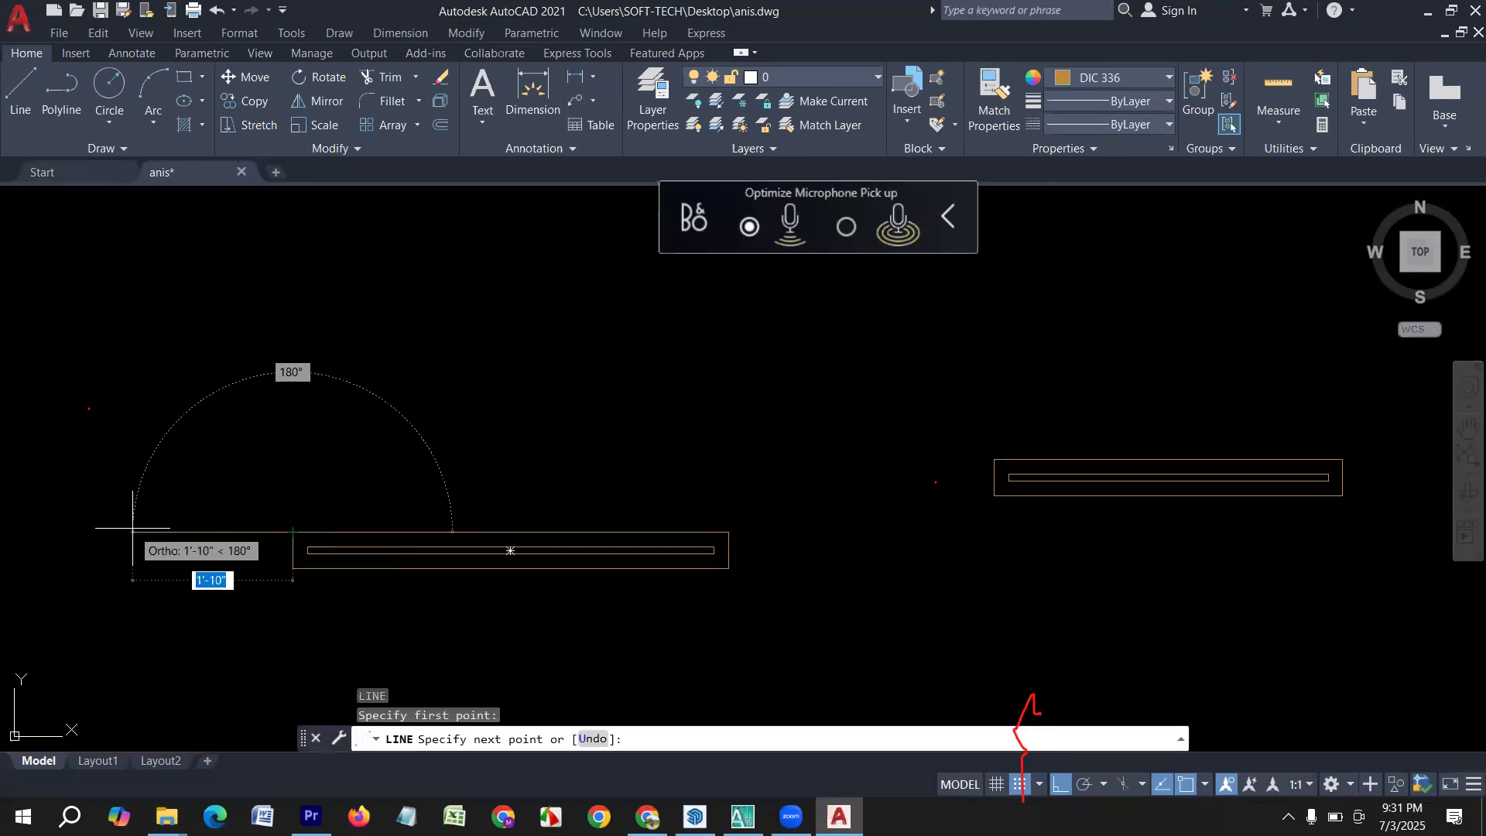
key(BackSpace)
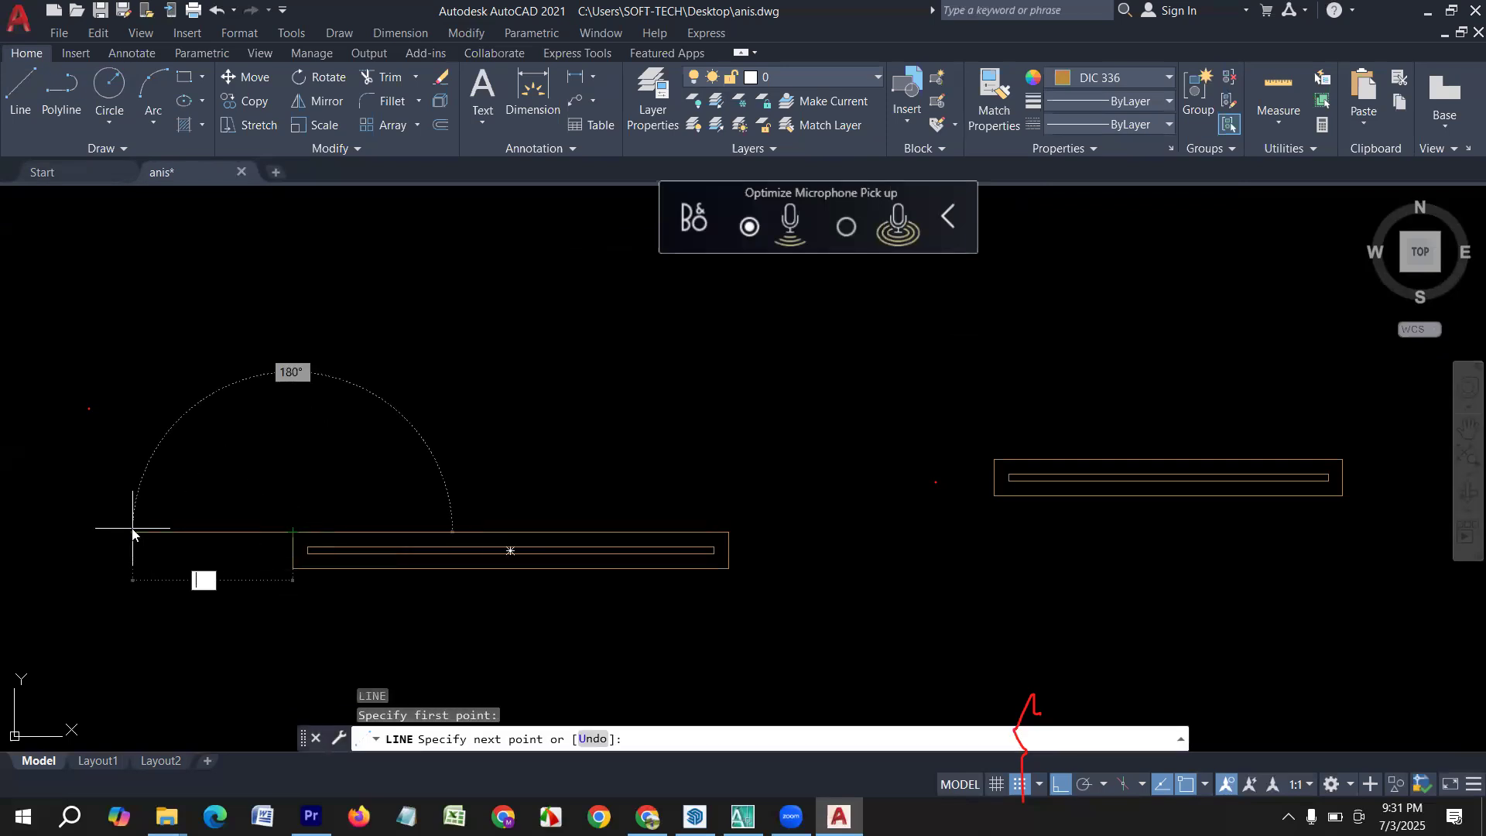
key(Return)
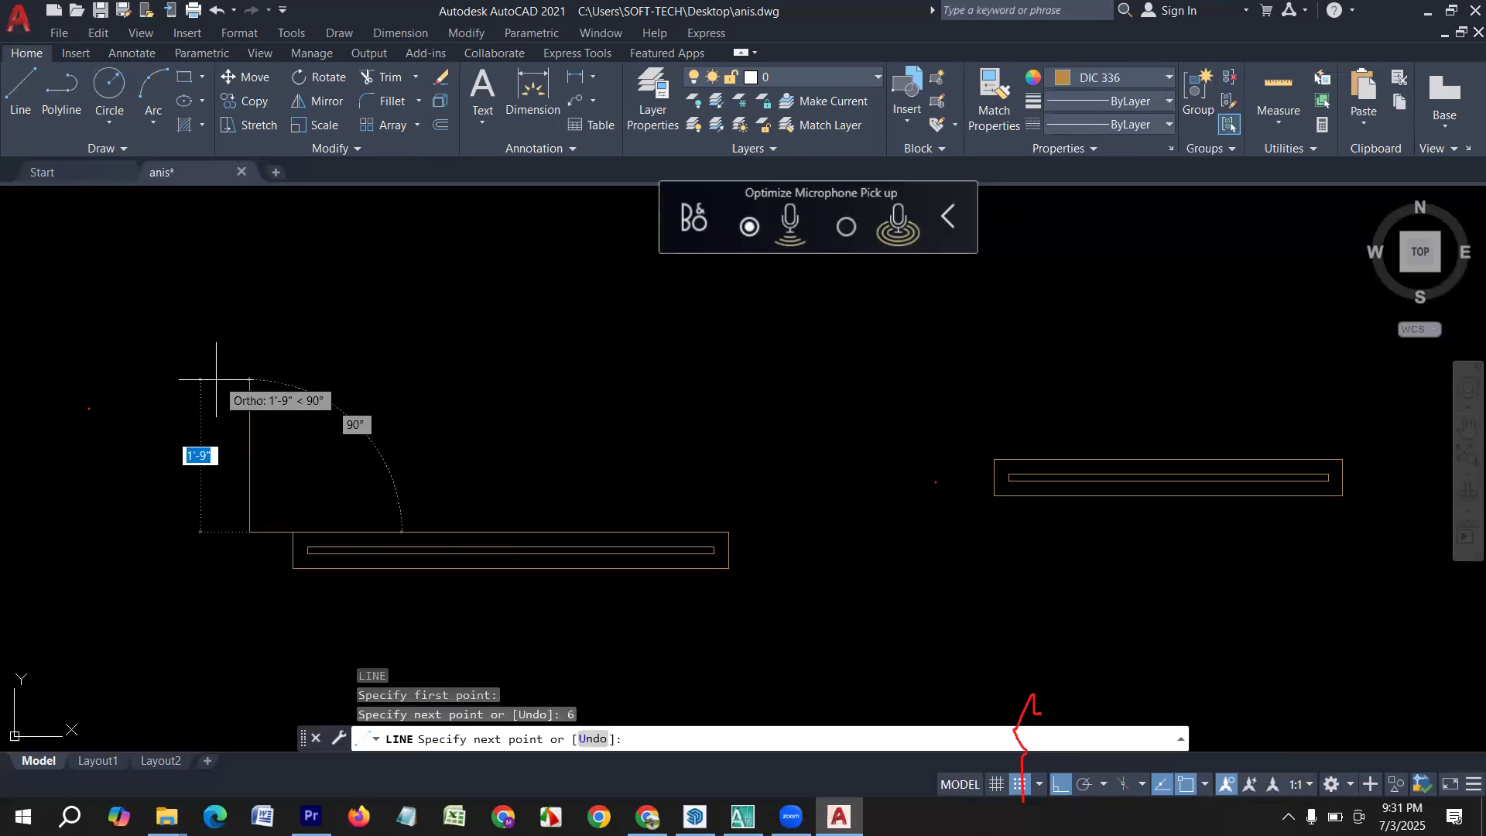
key(Return)
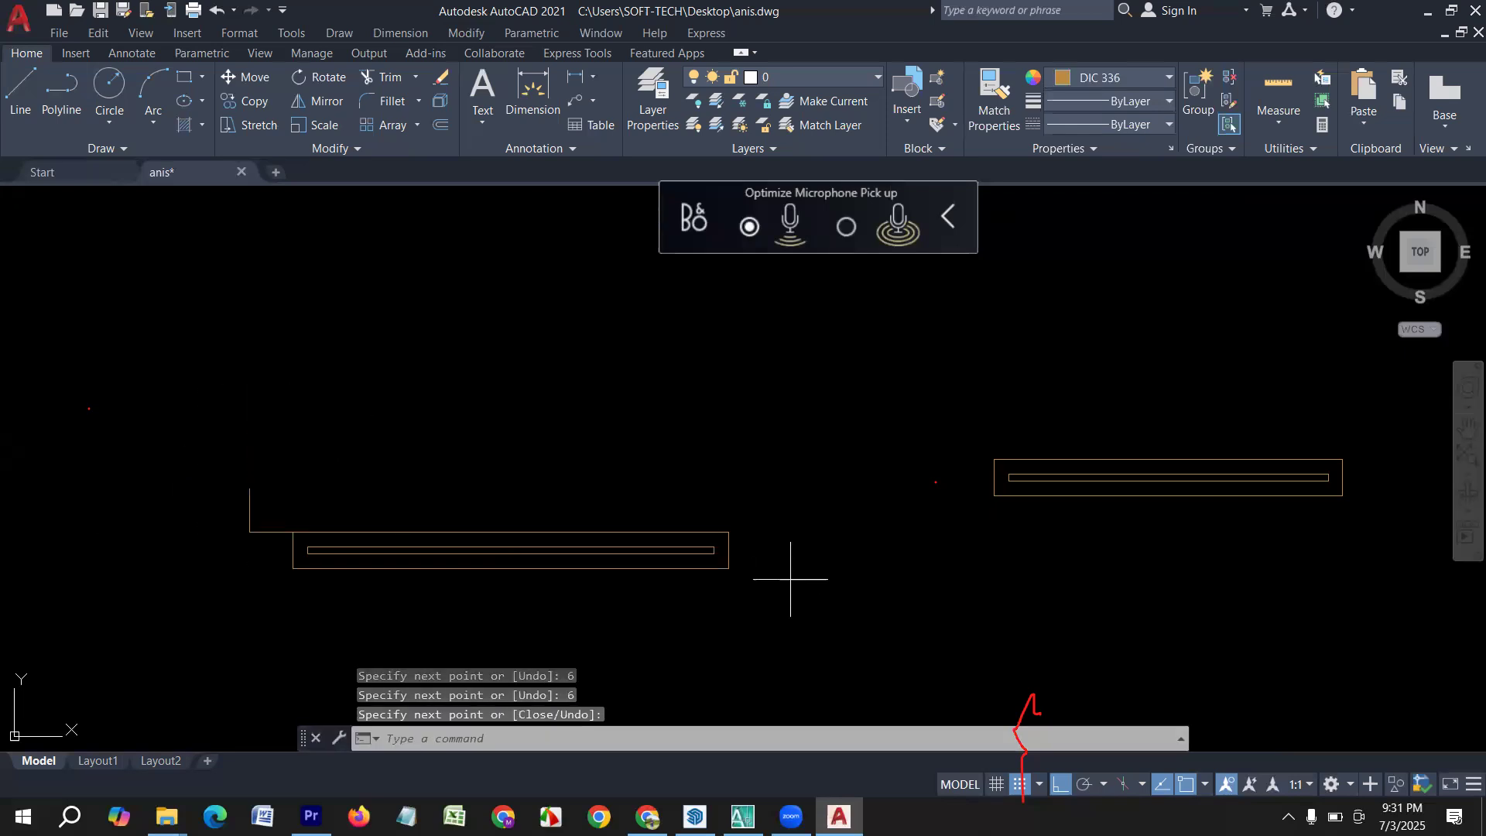
Draw lines 6" right and 6" up from the same window's upper-right corner, then across to the top of the left riser.
key(Return)
click(729, 532)
middle_drag(856, 541, 673, 586)
text(6)
key(Return)
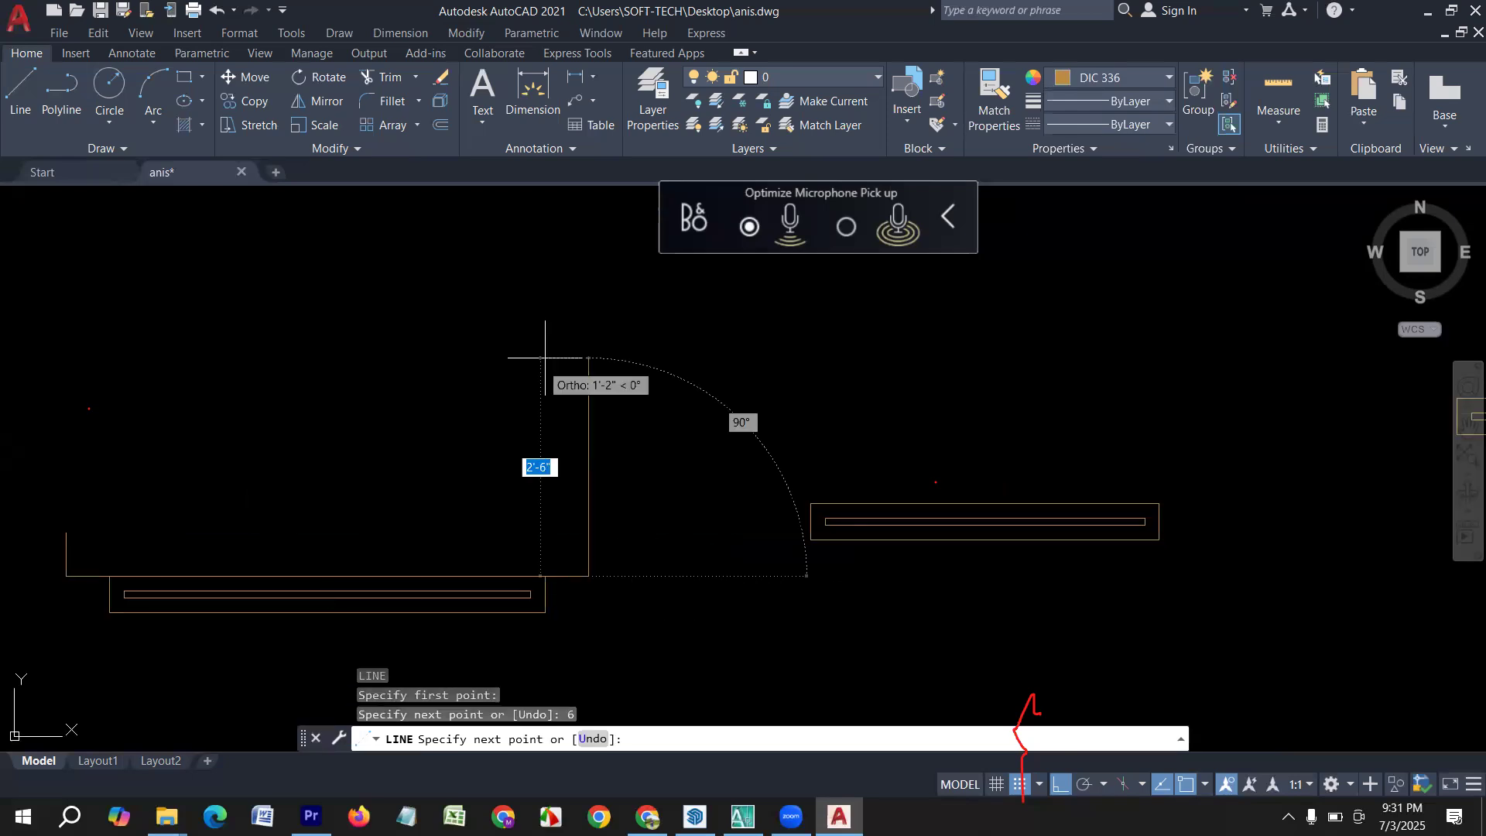
text(6)
key(Return)
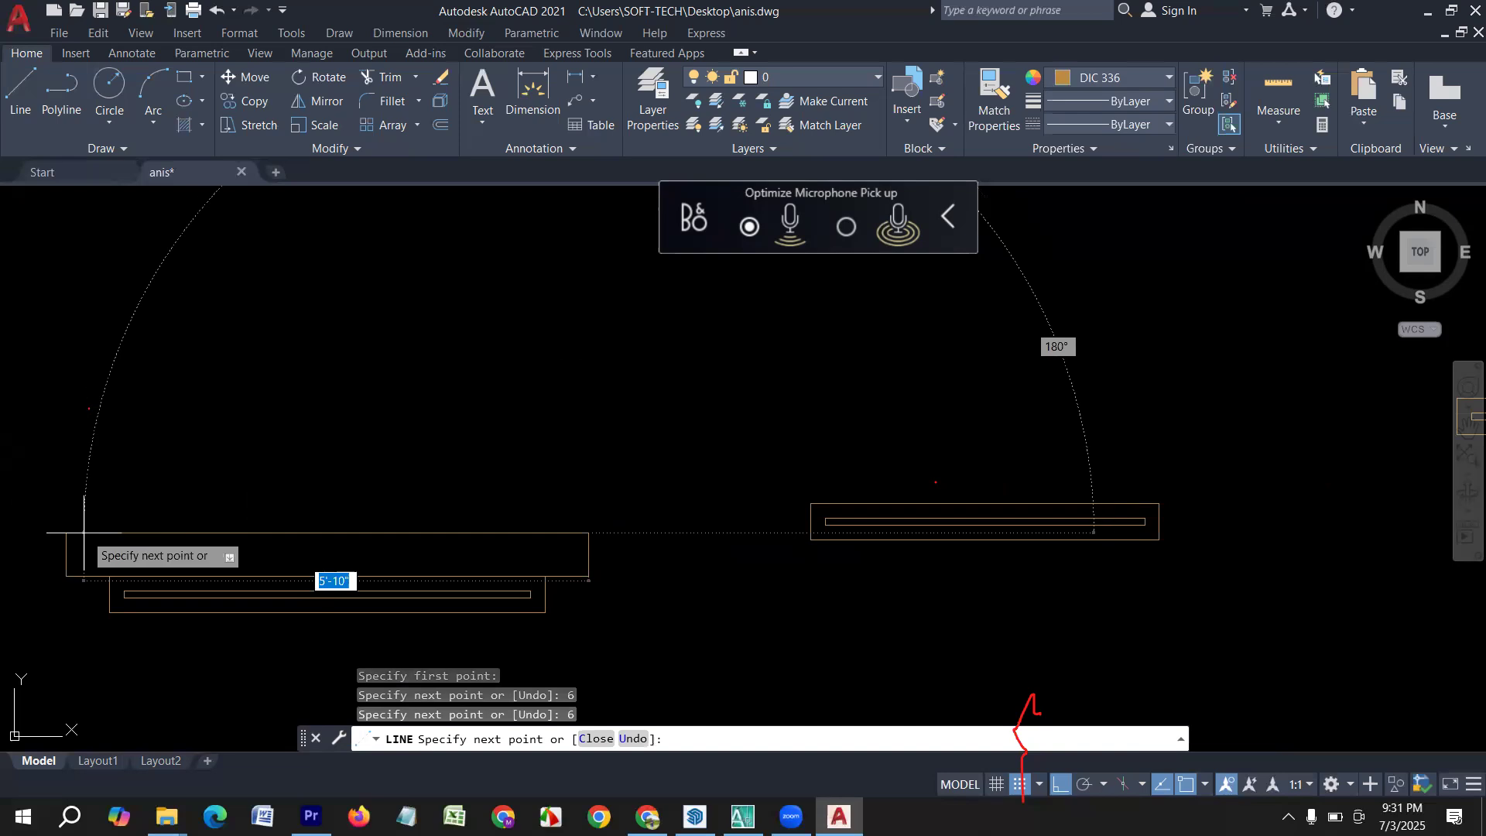
key(Return)
Check the length of the second brown window's upper edge with the Dimension tool, without placing a dimension.
scroll(454, 505, down, 3)
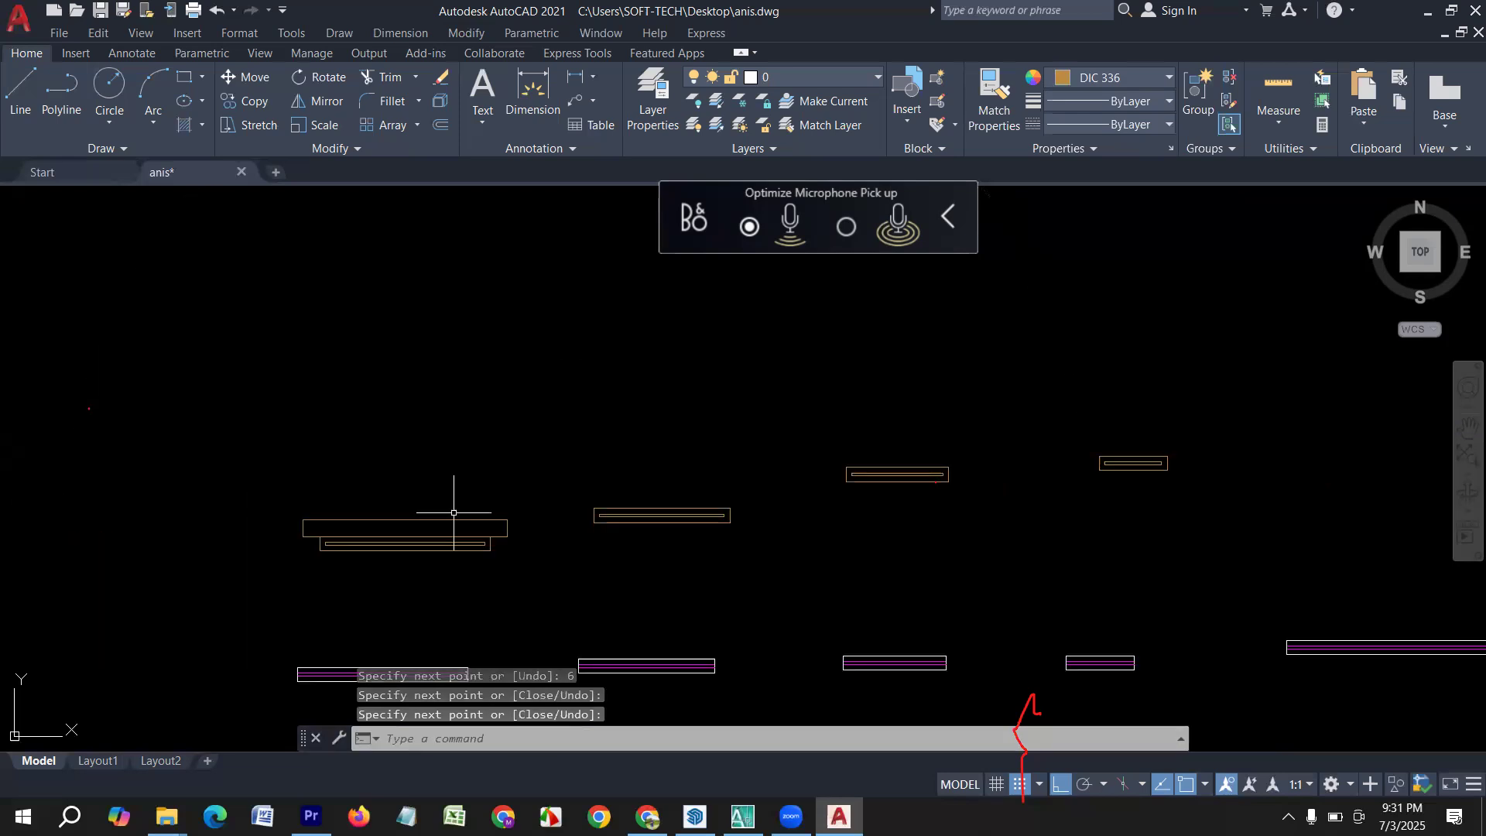
middle_drag(770, 521, 705, 558)
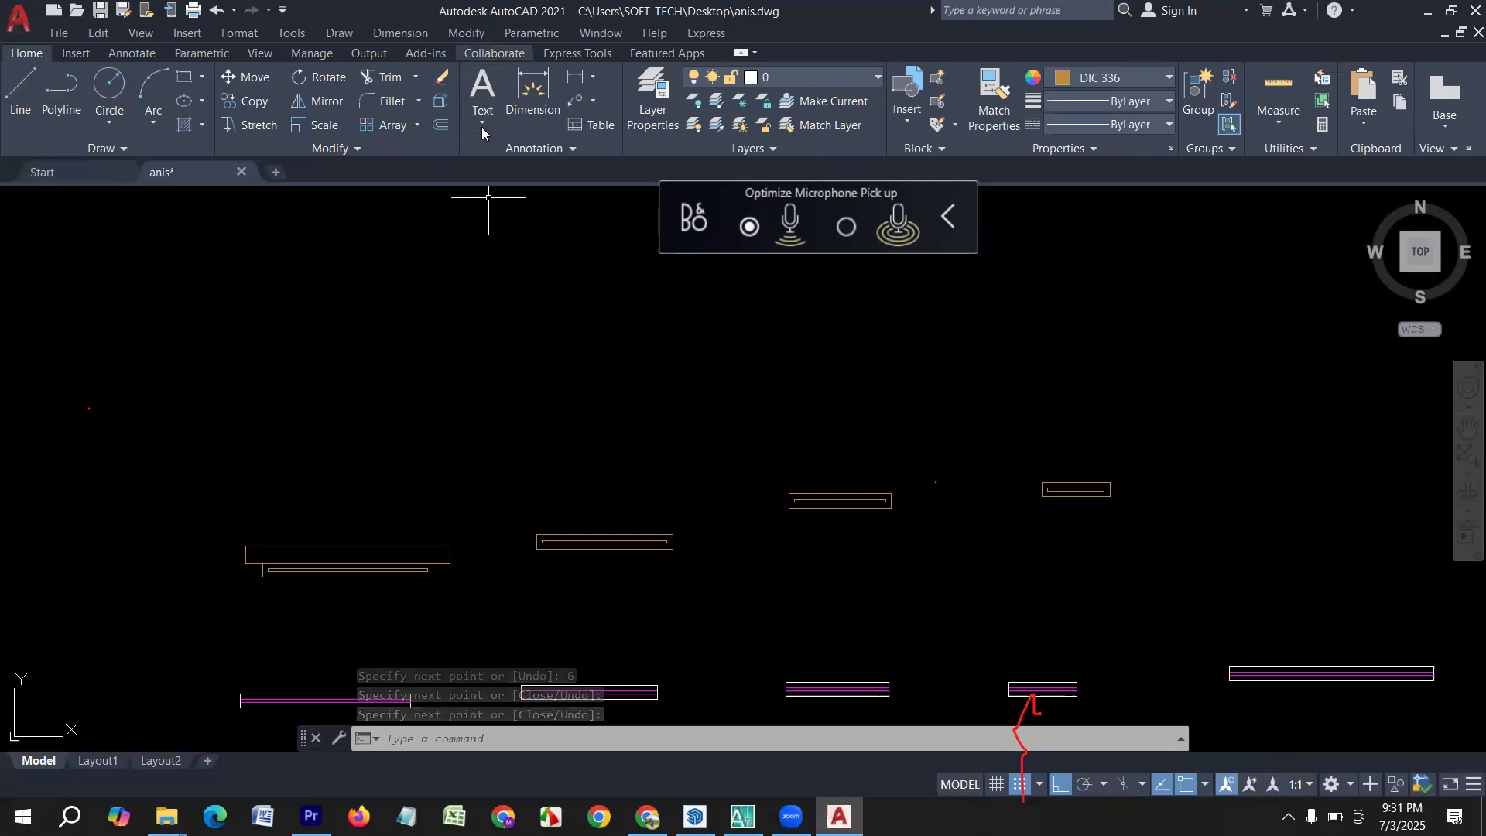
click(532, 93)
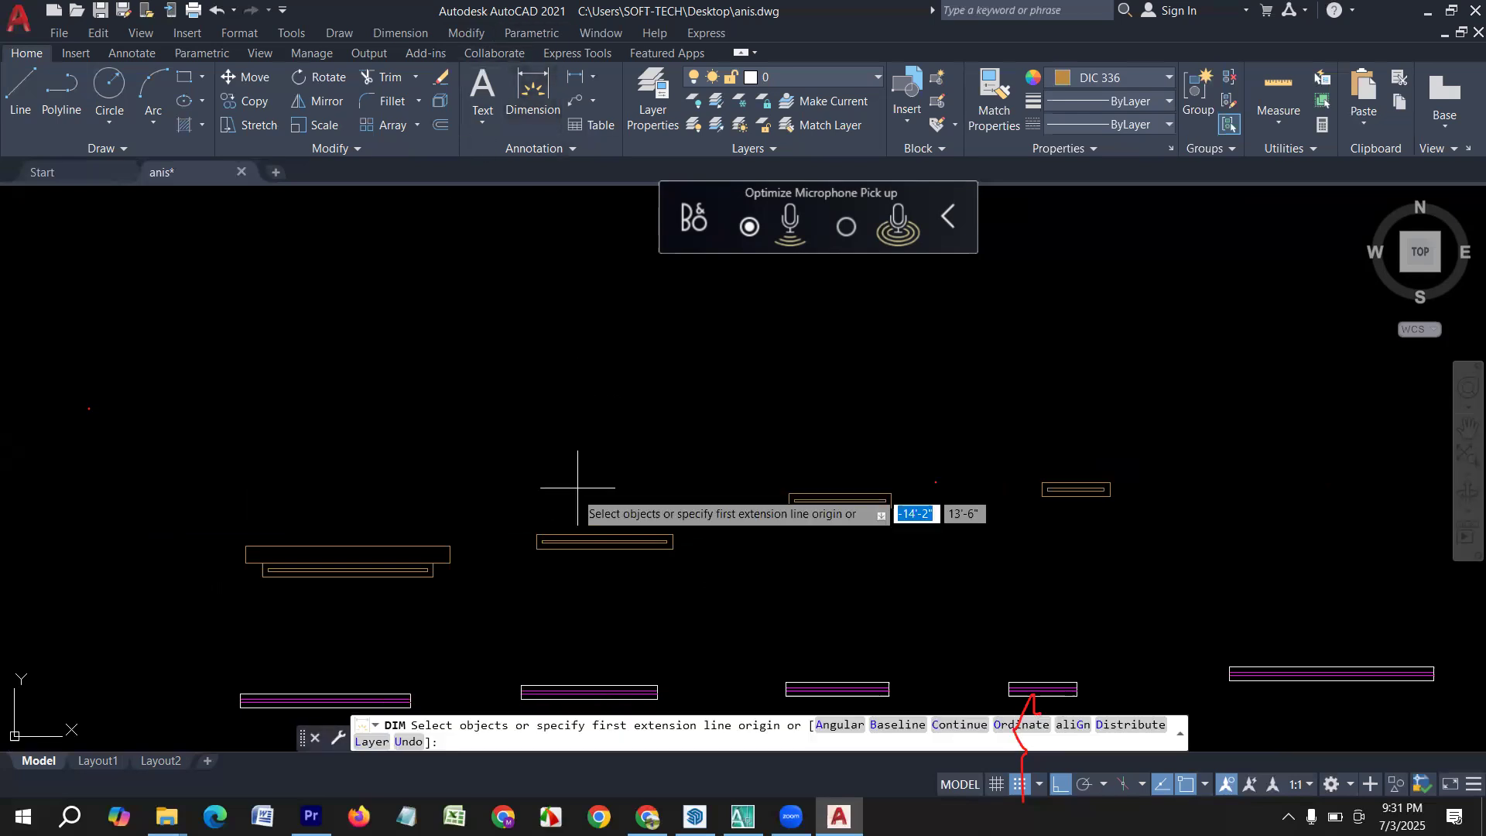
click(537, 535)
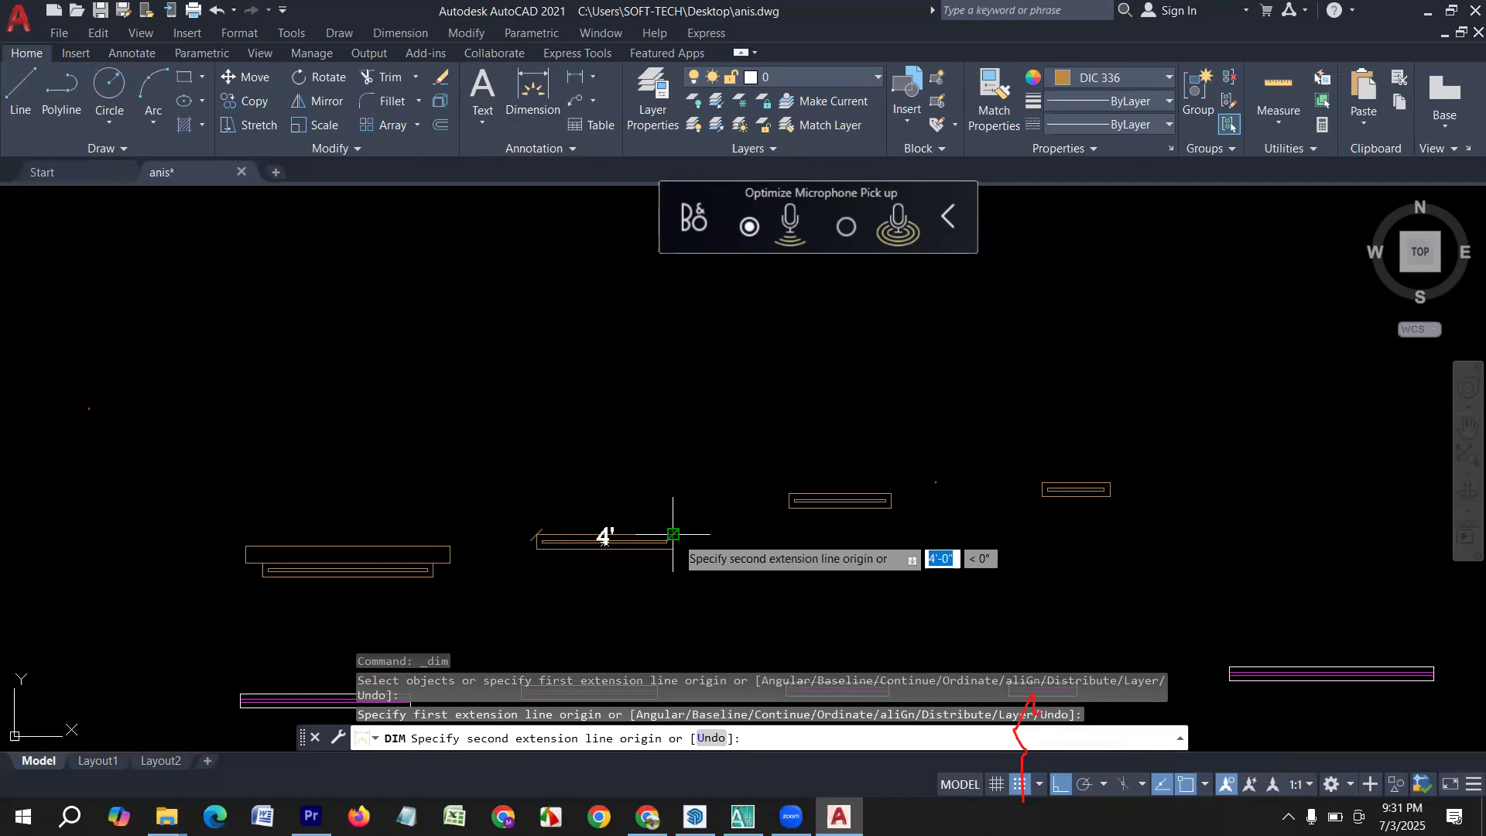
key(Escape)
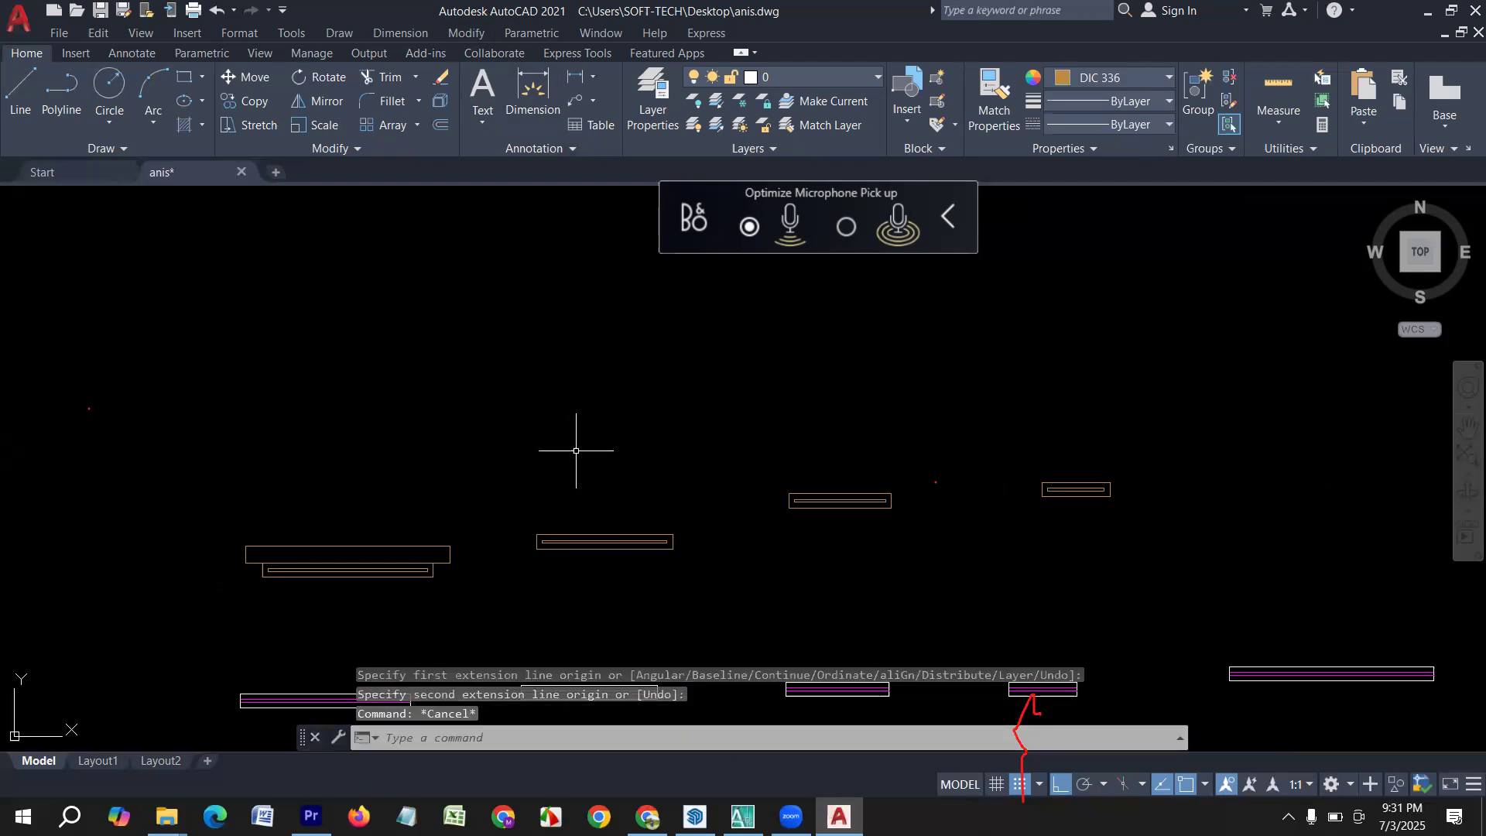
Draw a 5' by 6" rectangle in the empty area above the second brown window.
key(Return)
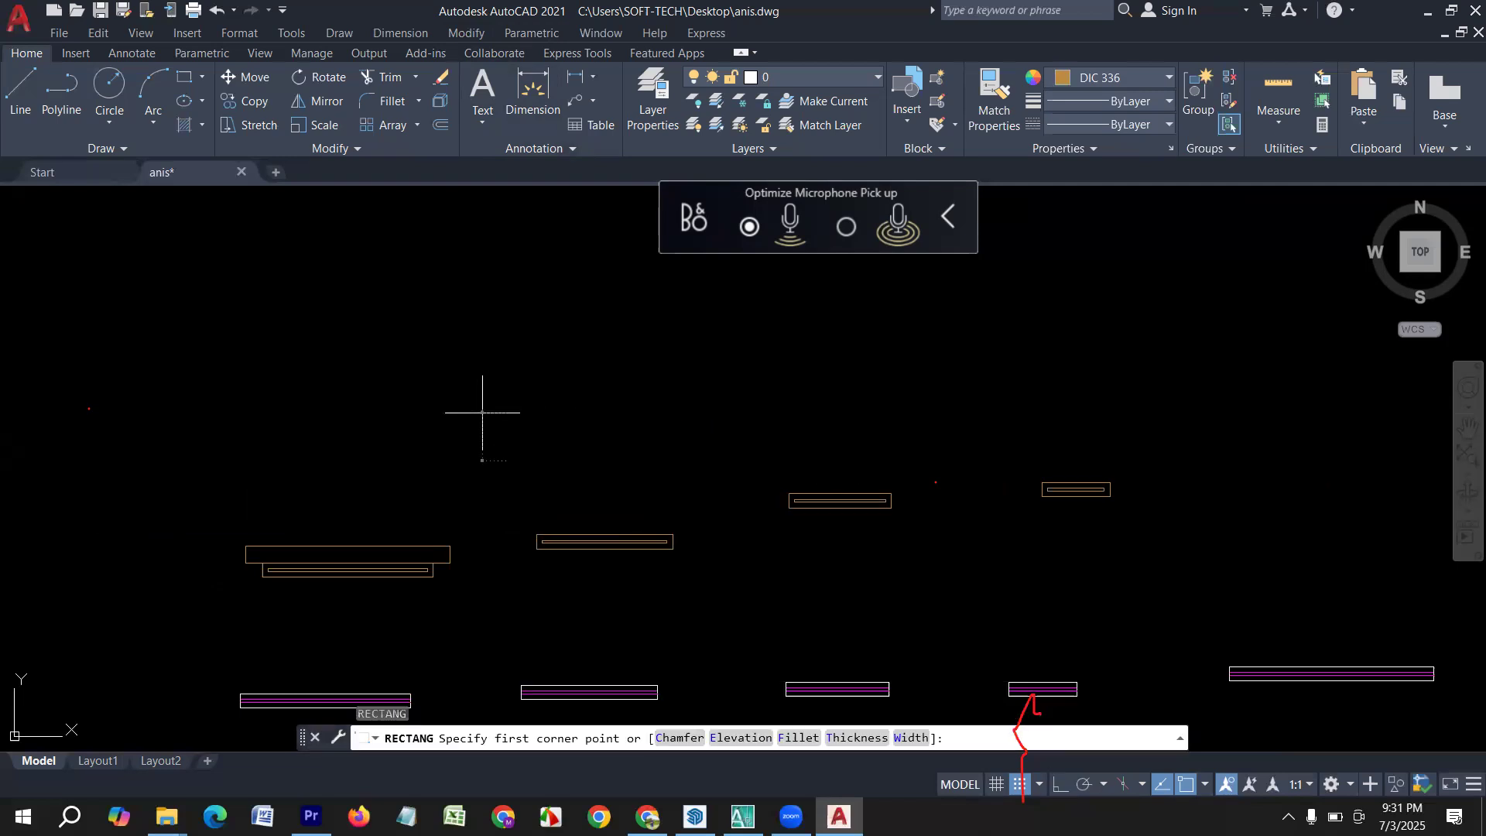
click(482, 413)
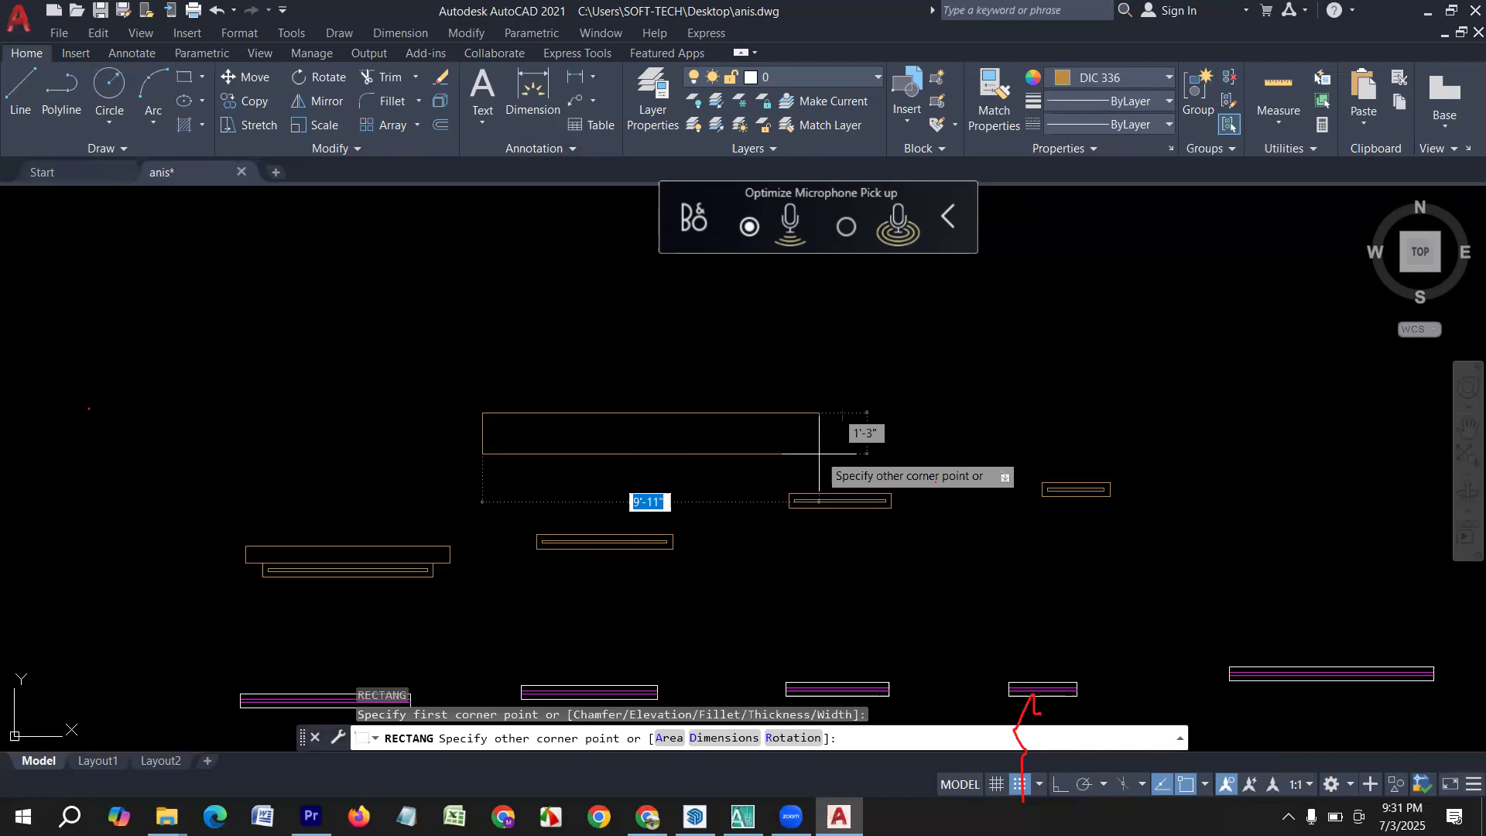
text(5)
key(Tab)
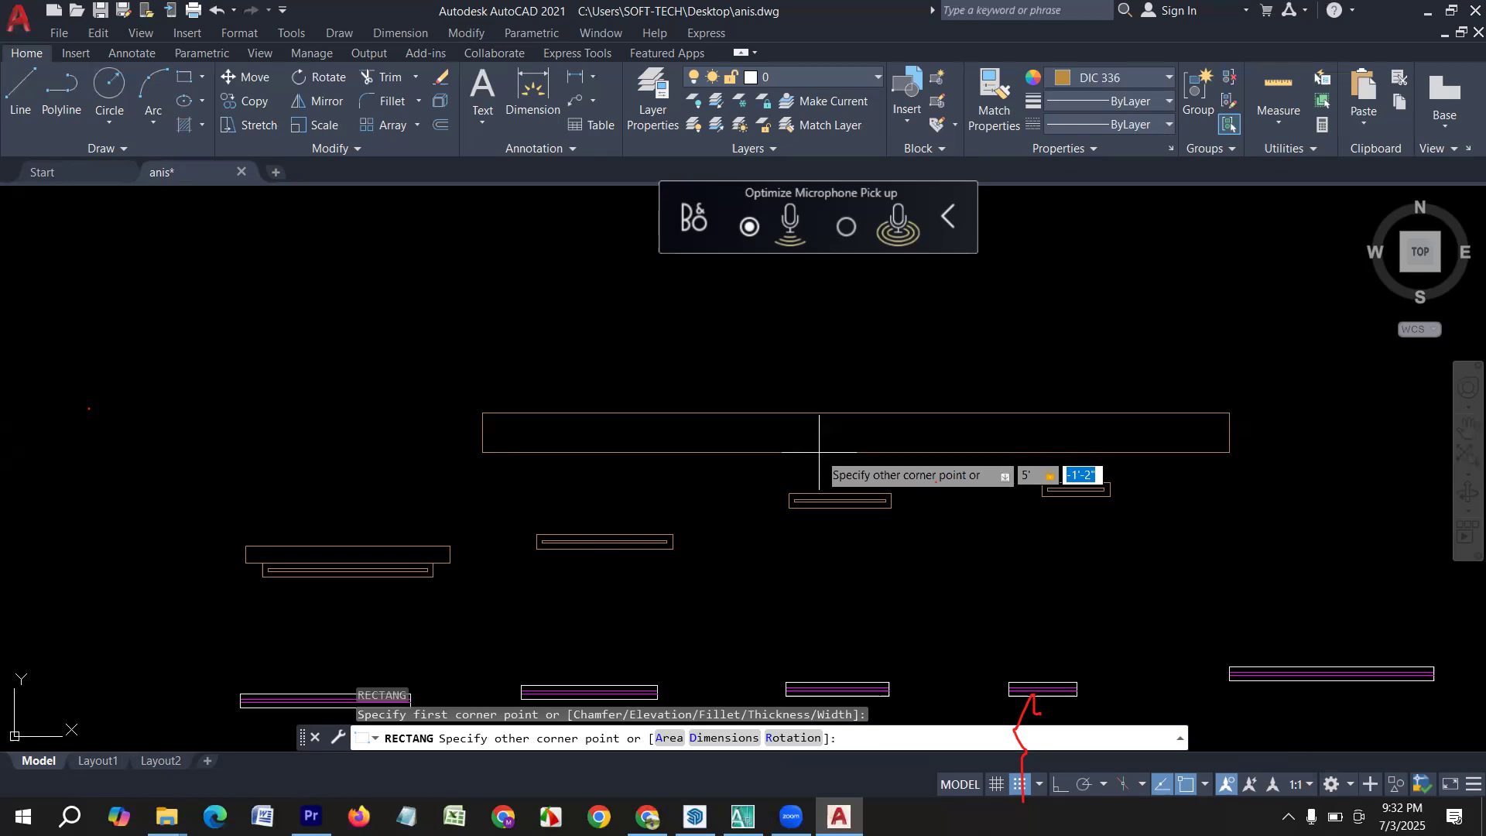
text(6)
key(Return)
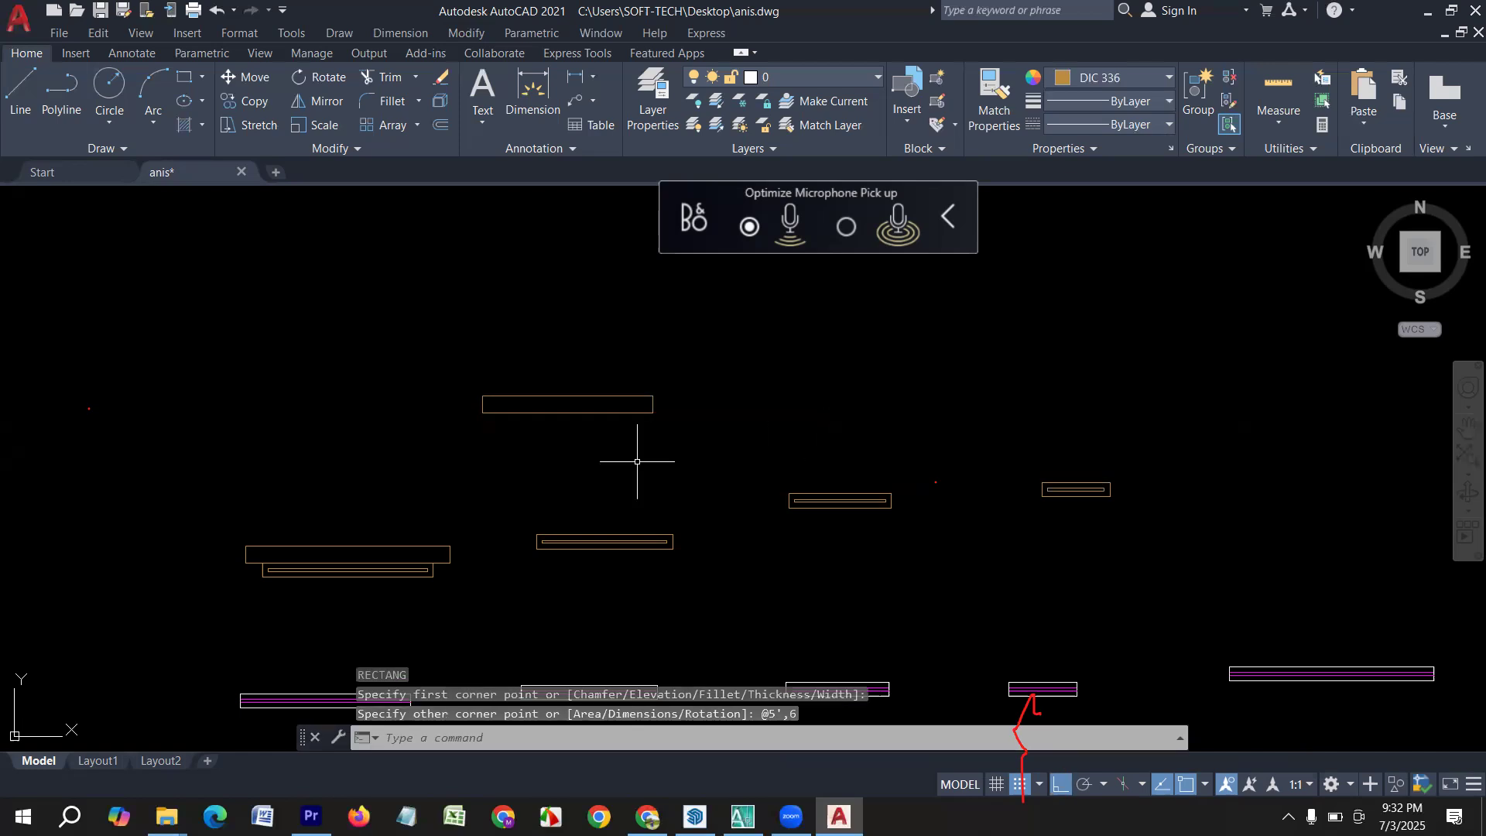
Try to move the new 5' rectangle from its lower-edge midpoint, and undo the move.
key(Escape)
click(658, 443)
click(438, 327)
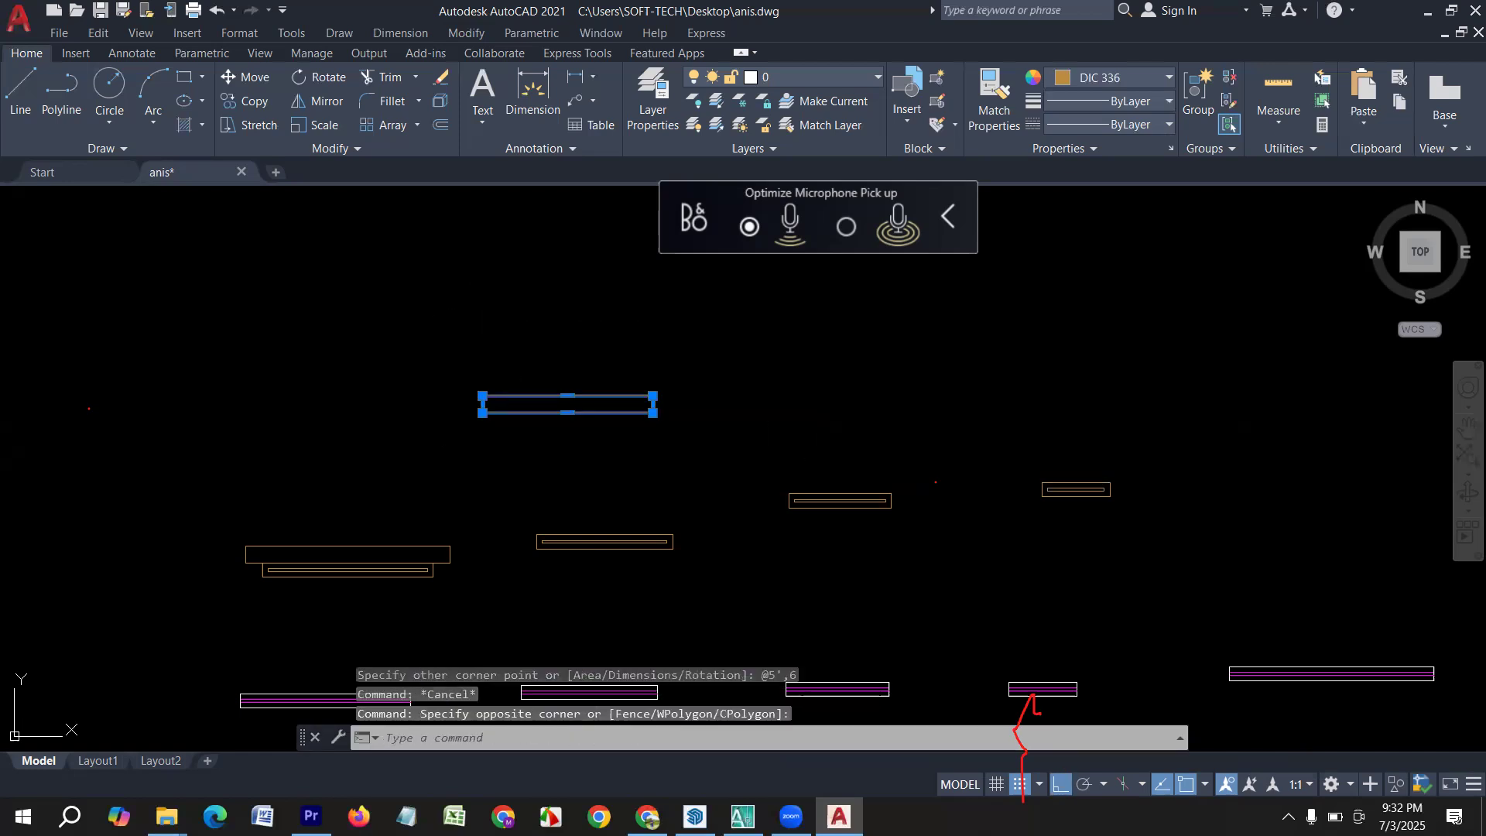
key(Return)
click(568, 412)
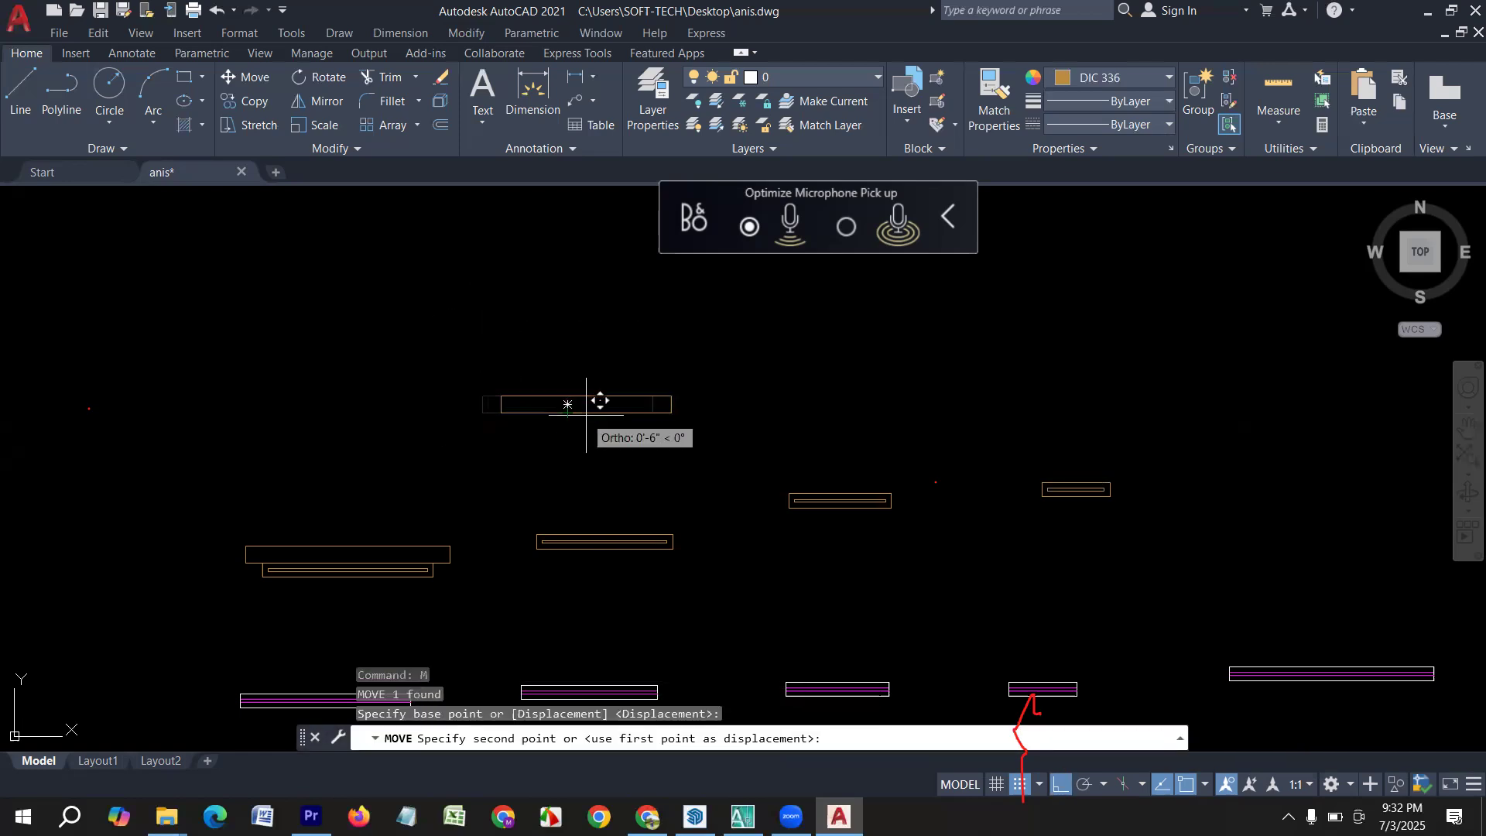
key(Return)
key(ctrl+z)
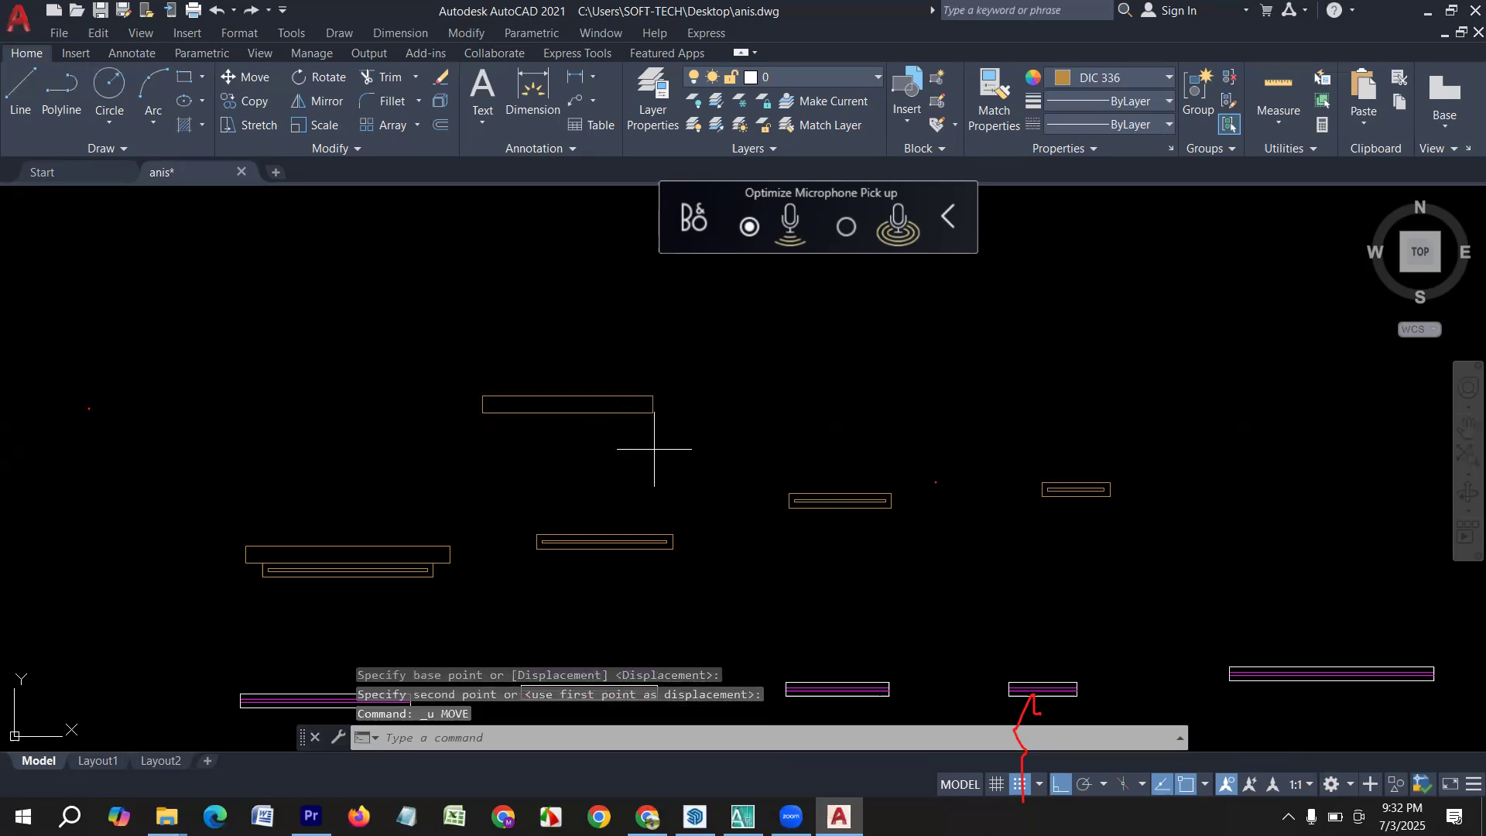
Move the 5' by 6" rectangle by its lower-edge midpoint onto the upper-edge midpoint of the second brown window.
click(542, 374)
key(Return)
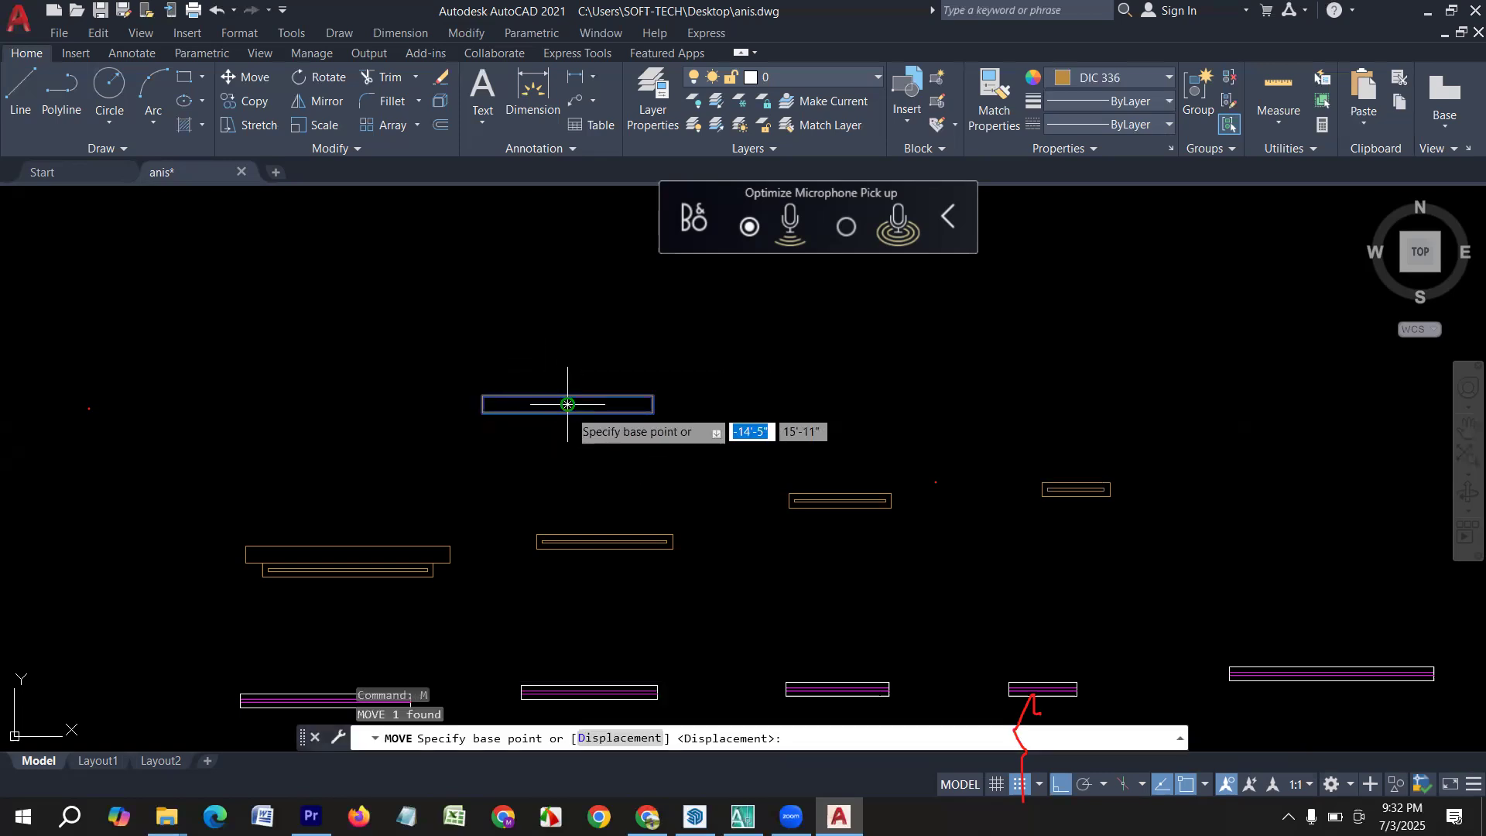
click(567, 405)
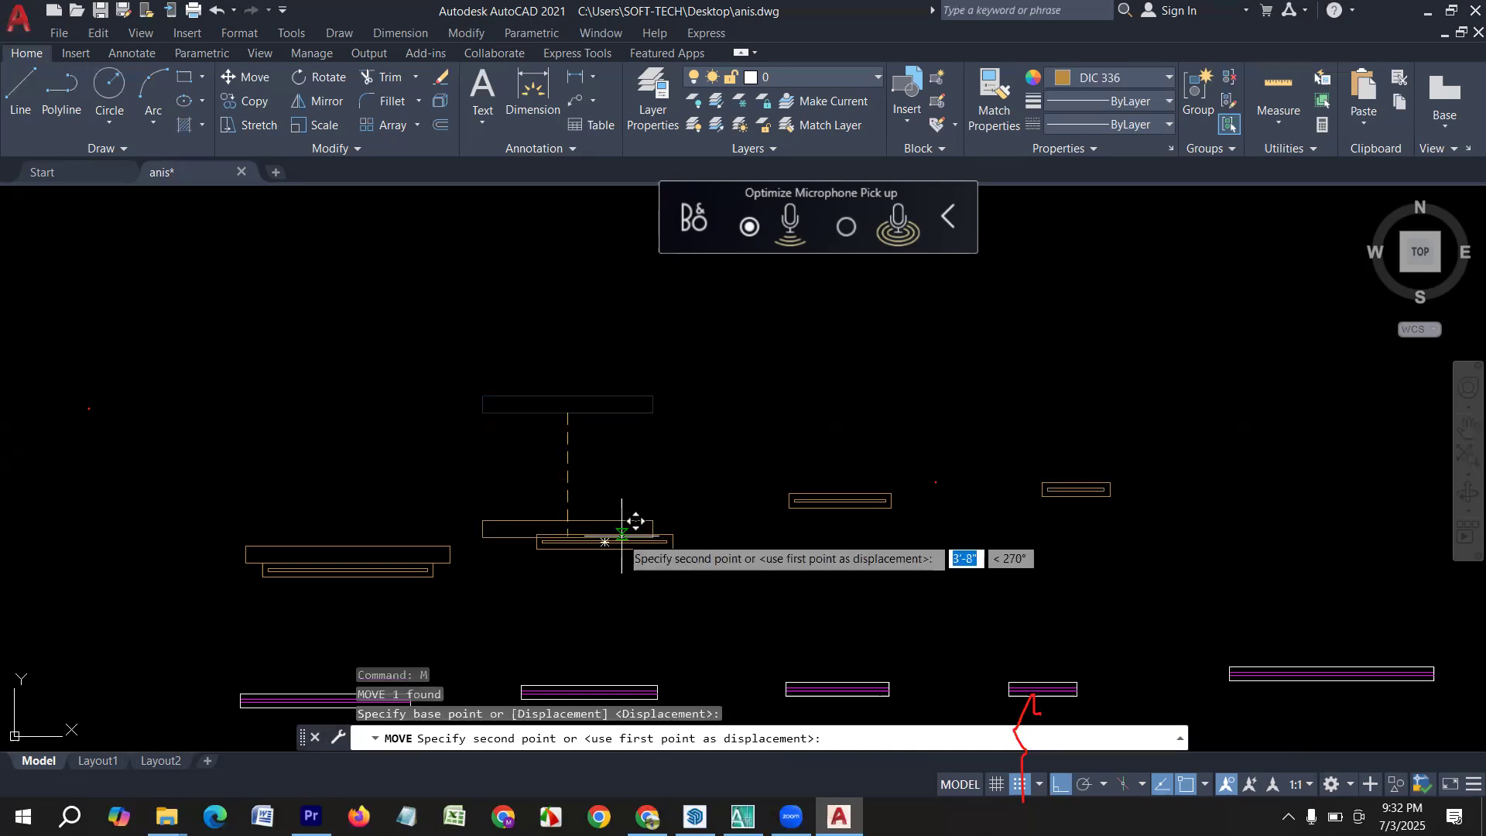
click(605, 534)
Draw lines 6" left and 6" up from the third brown window's upper-left corner.
mouse_move(688, 571)
middle_down()
mouse_move(577, 588)
mouse_move(514, 574)
middle_up()
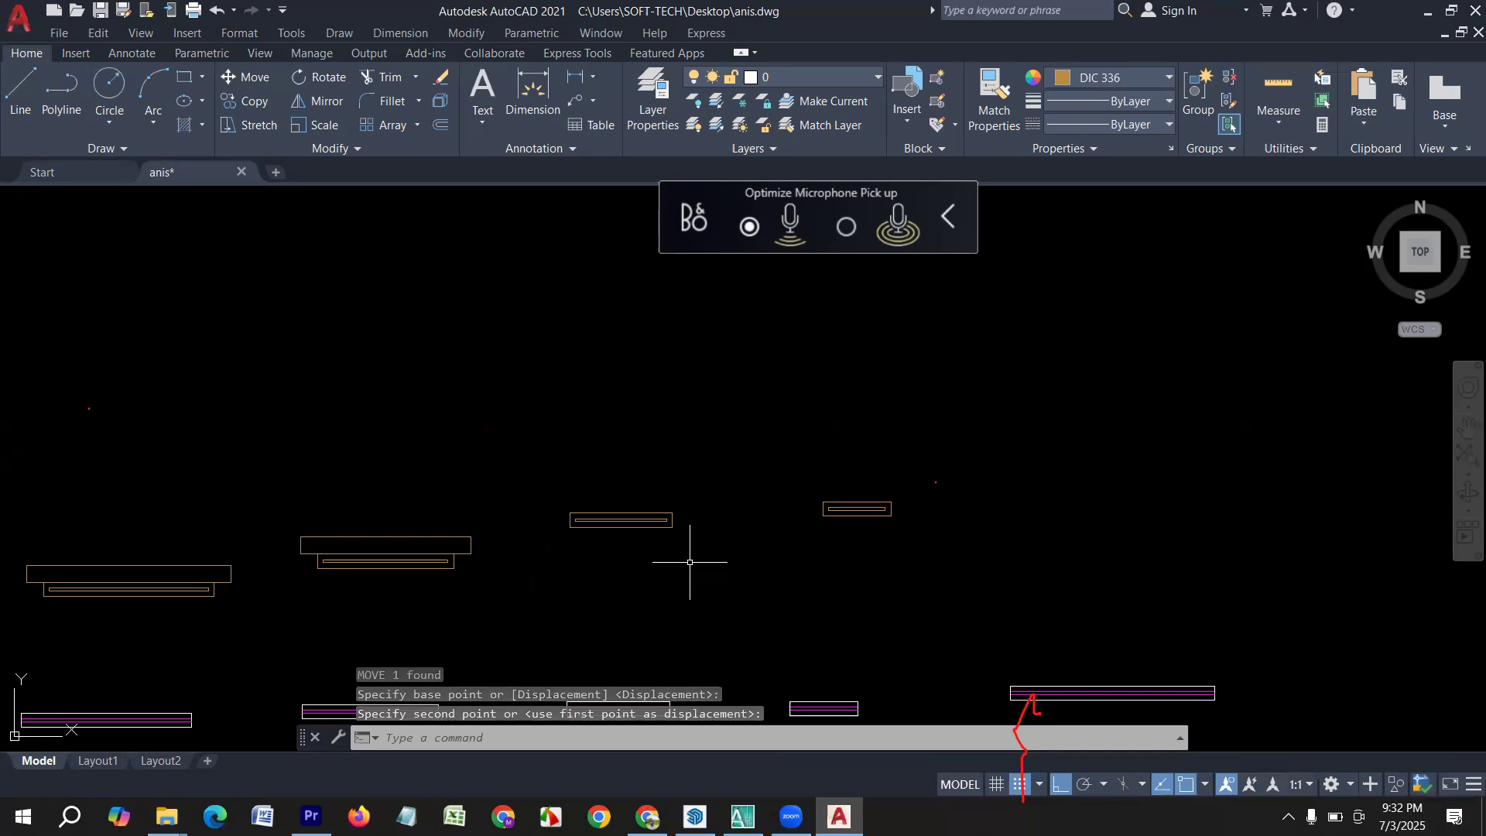
middle_drag(712, 570, 686, 576)
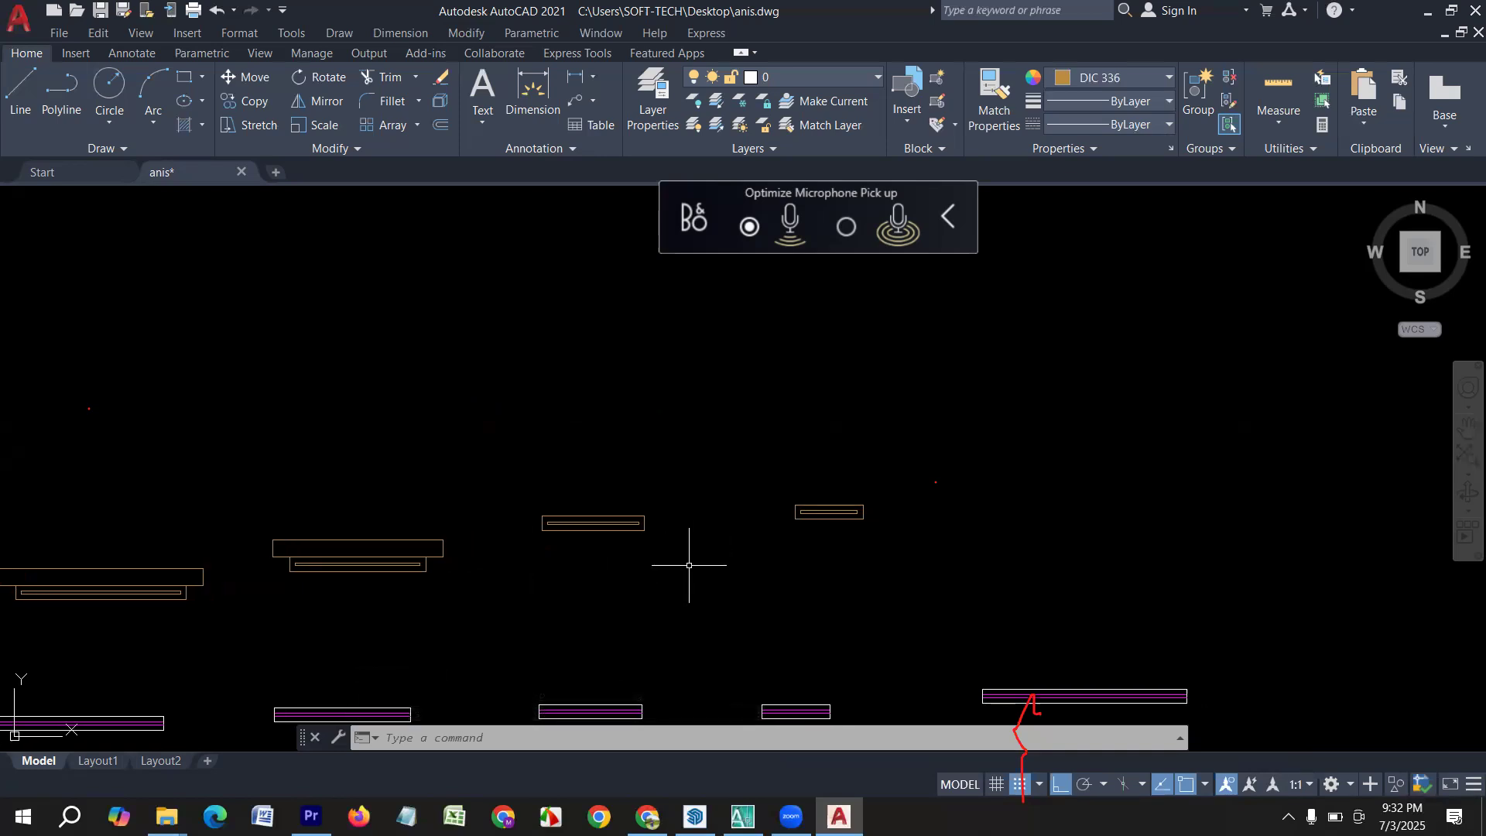
text(l)
key(Return)
scroll(558, 491, up, 3)
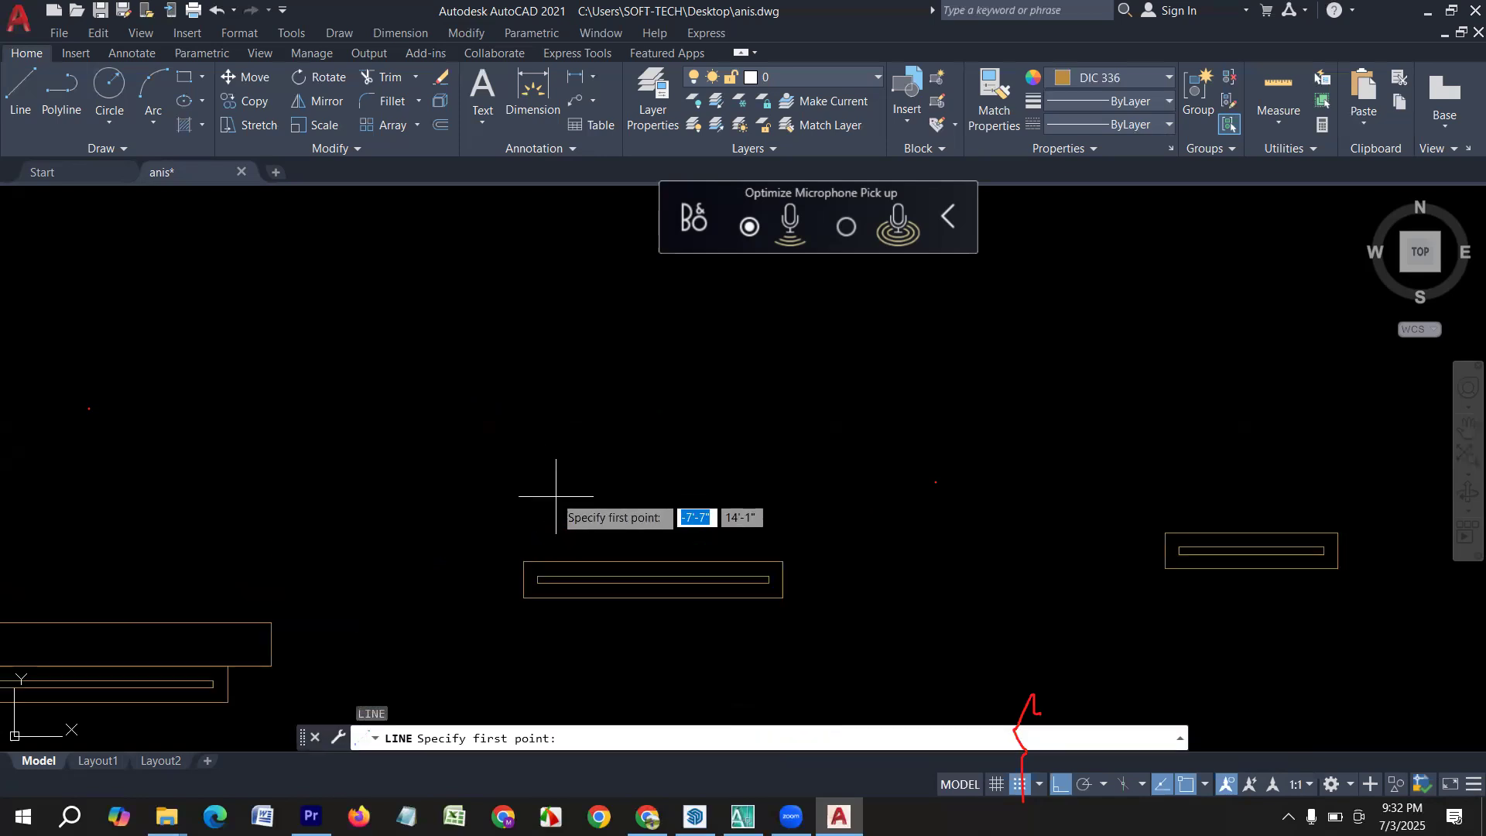
click(524, 558)
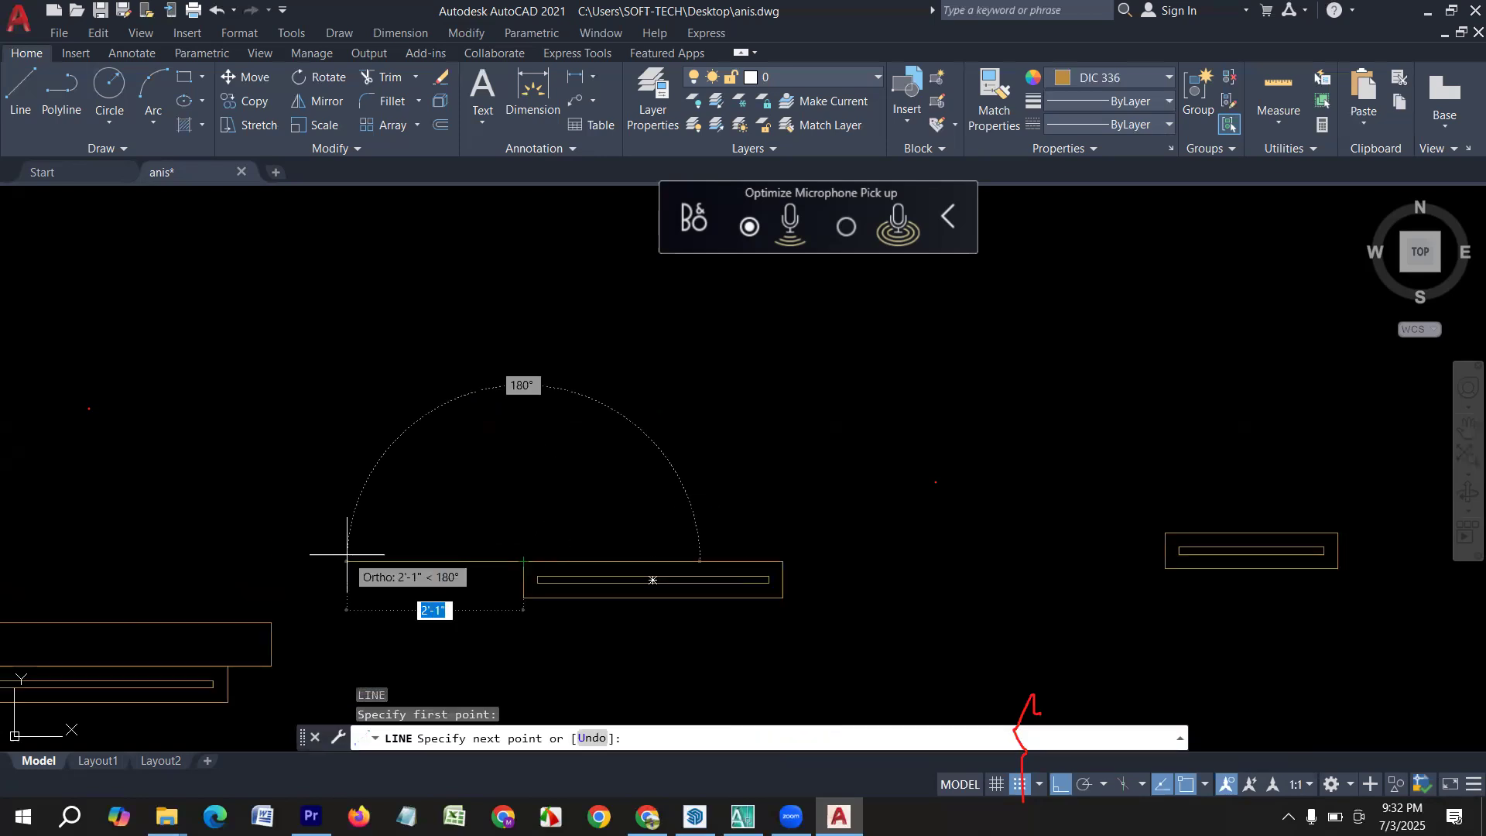
text(6)
key(Return)
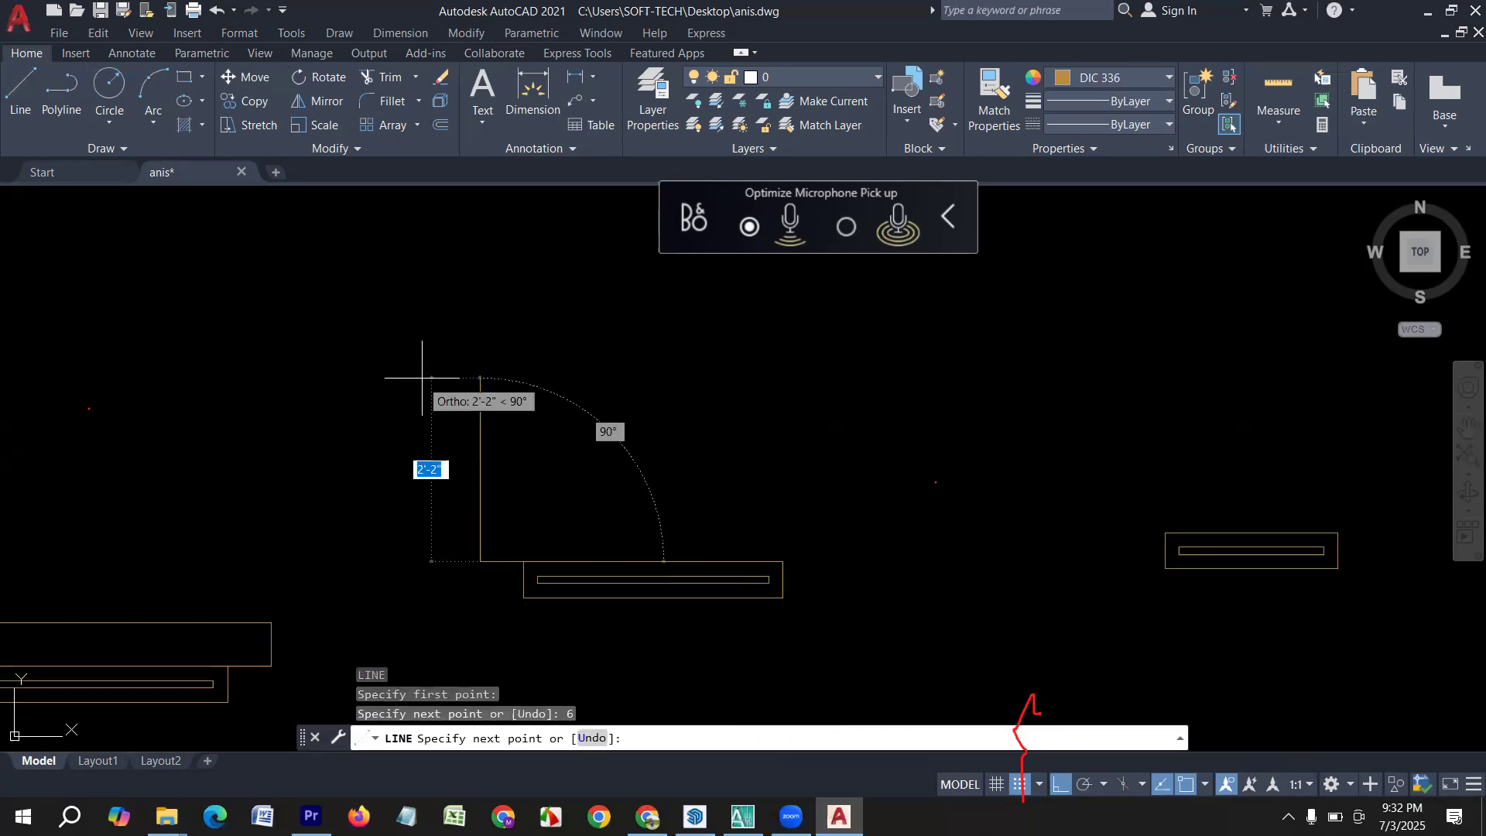
text(6)
key(Return)
Draw lines 6" right and 6" up from the third brown window's upper-right corner, then across to the top of the left riser.
key(Return)
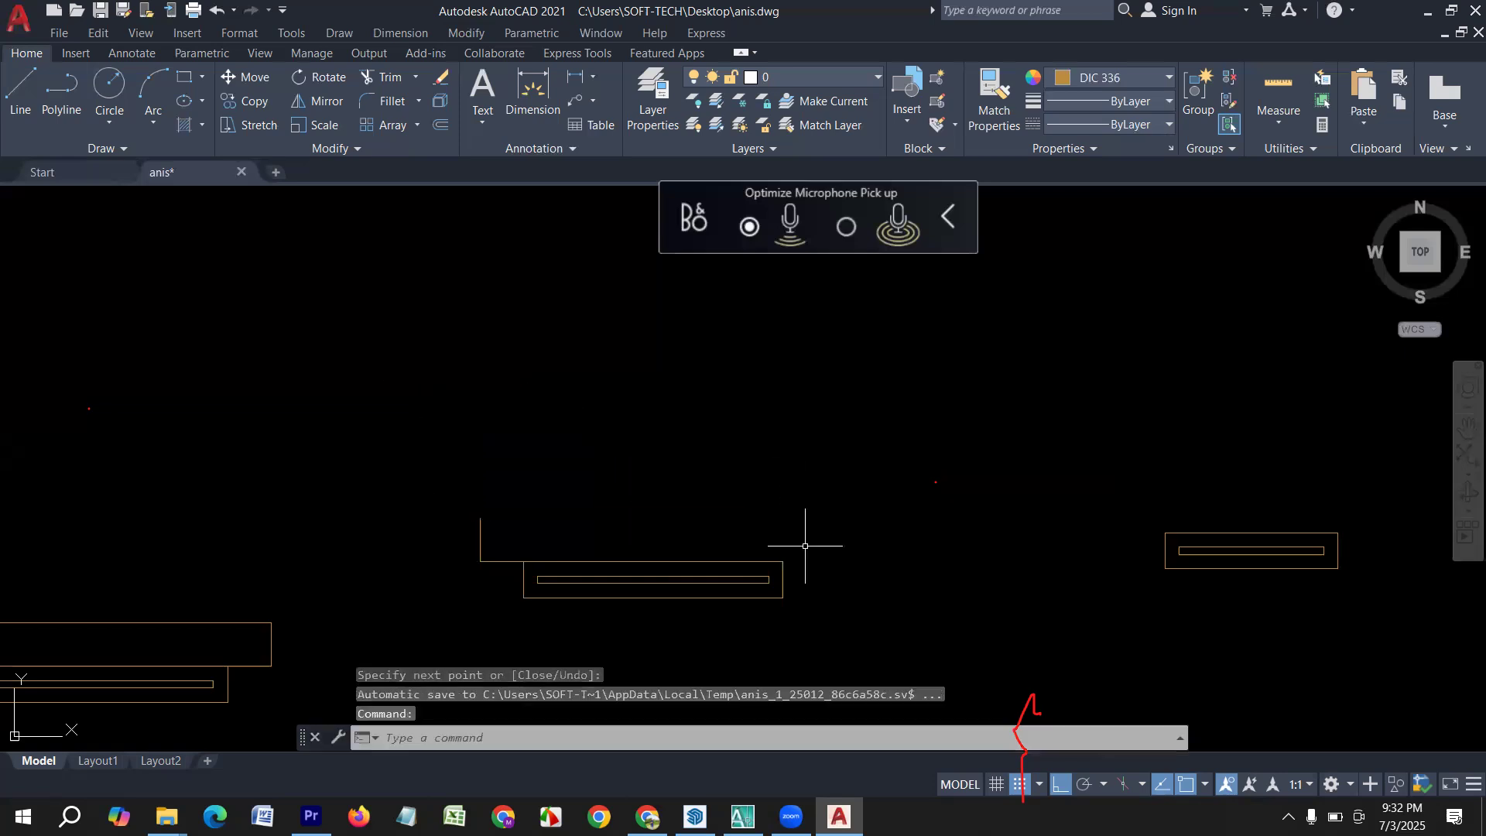
key(Return)
click(783, 561)
middle_drag(895, 573, 648, 627)
text(6)
key(Return)
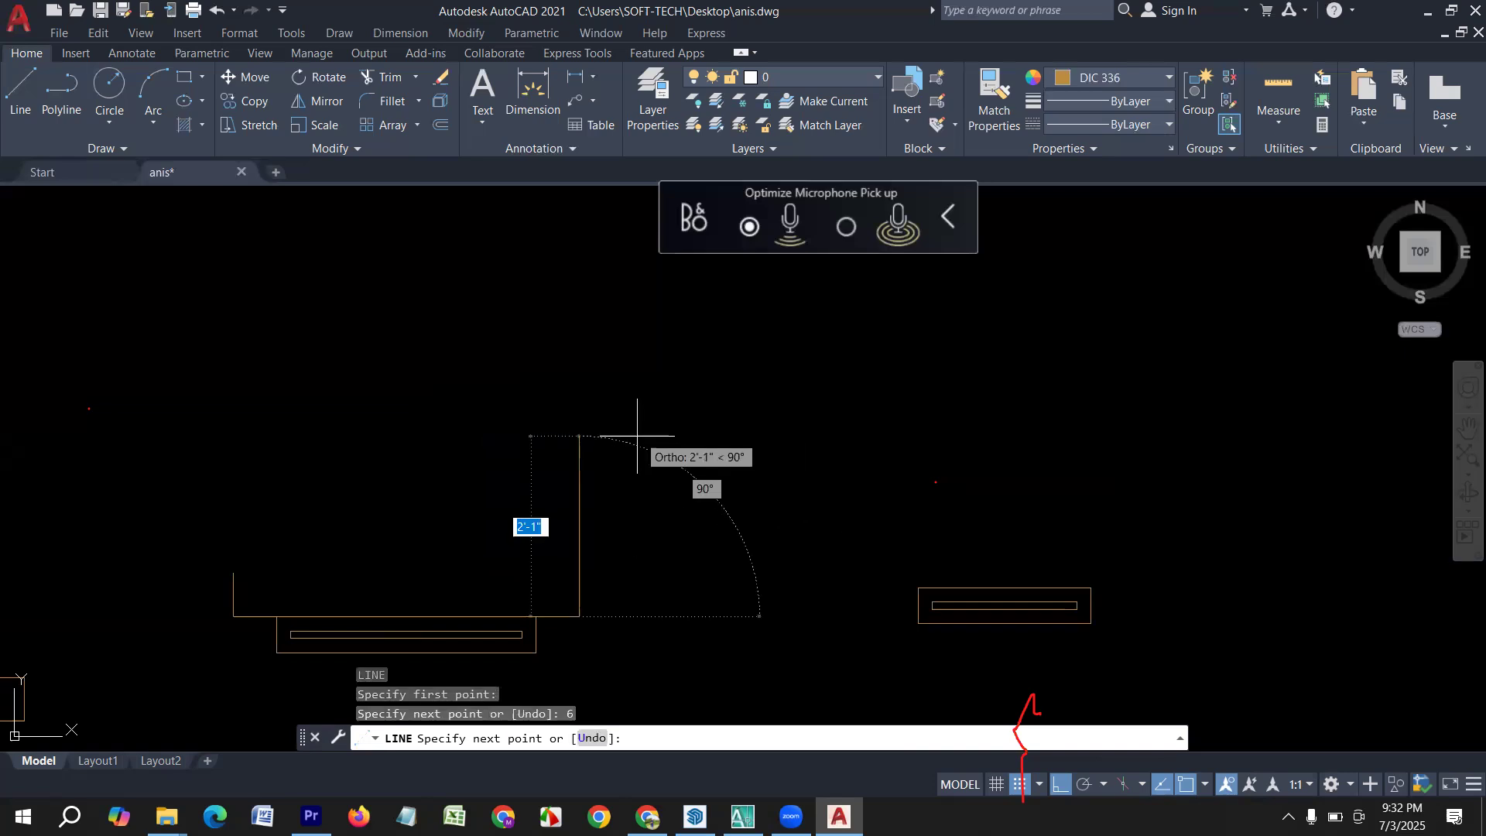
text(6)
key(Return)
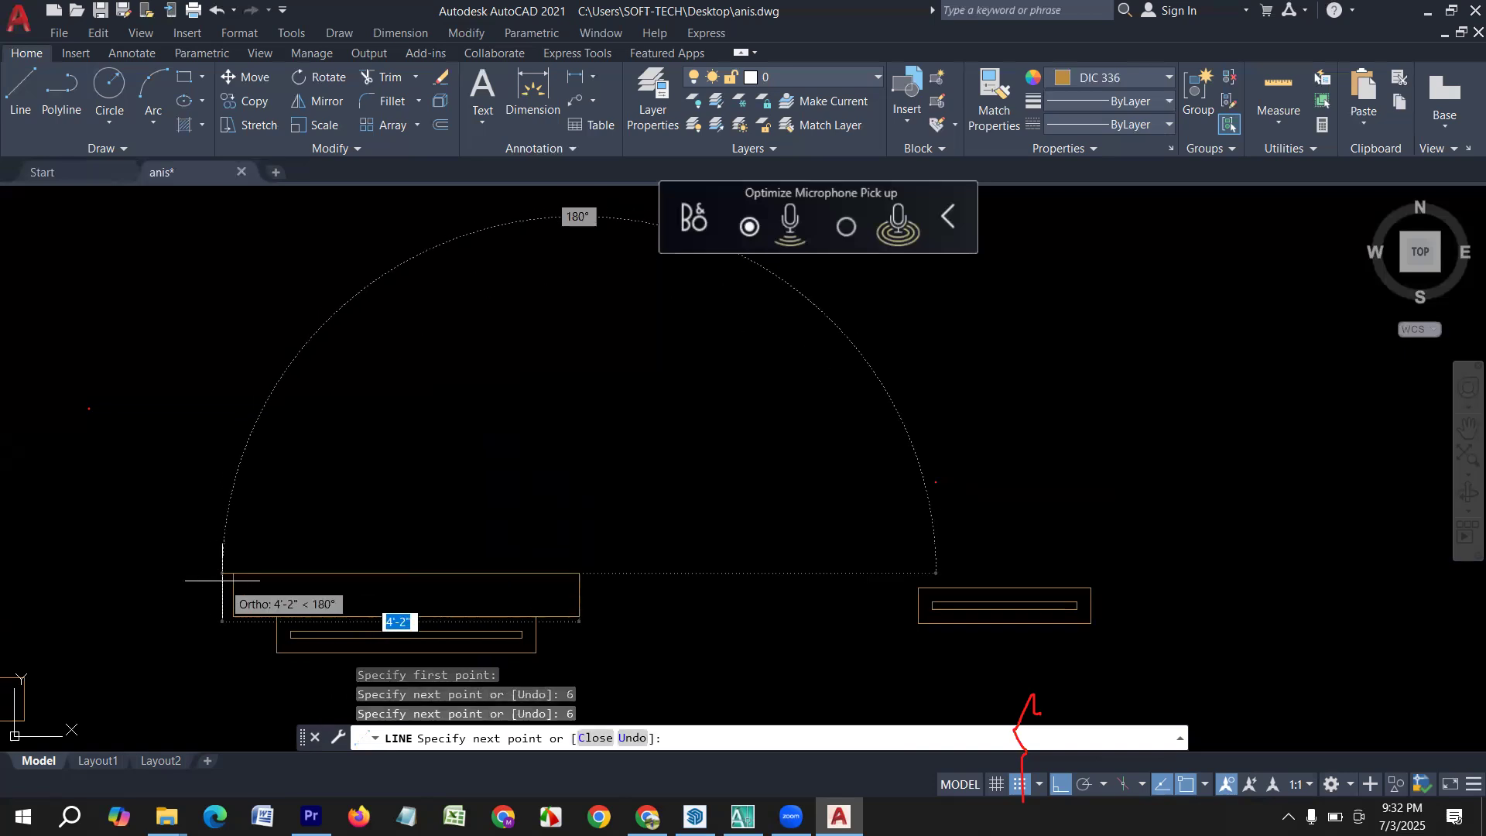
click(226, 576)
Draw connected lines 6" left and 6" up from the fourth brown window's upper-left corner.
key(Return)
scroll(151, 495, down, 2)
mouse_move(733, 589)
middle_down()
mouse_move(369, 531)
mouse_move(350, 601)
middle_up()
key(Return)
click(286, 574)
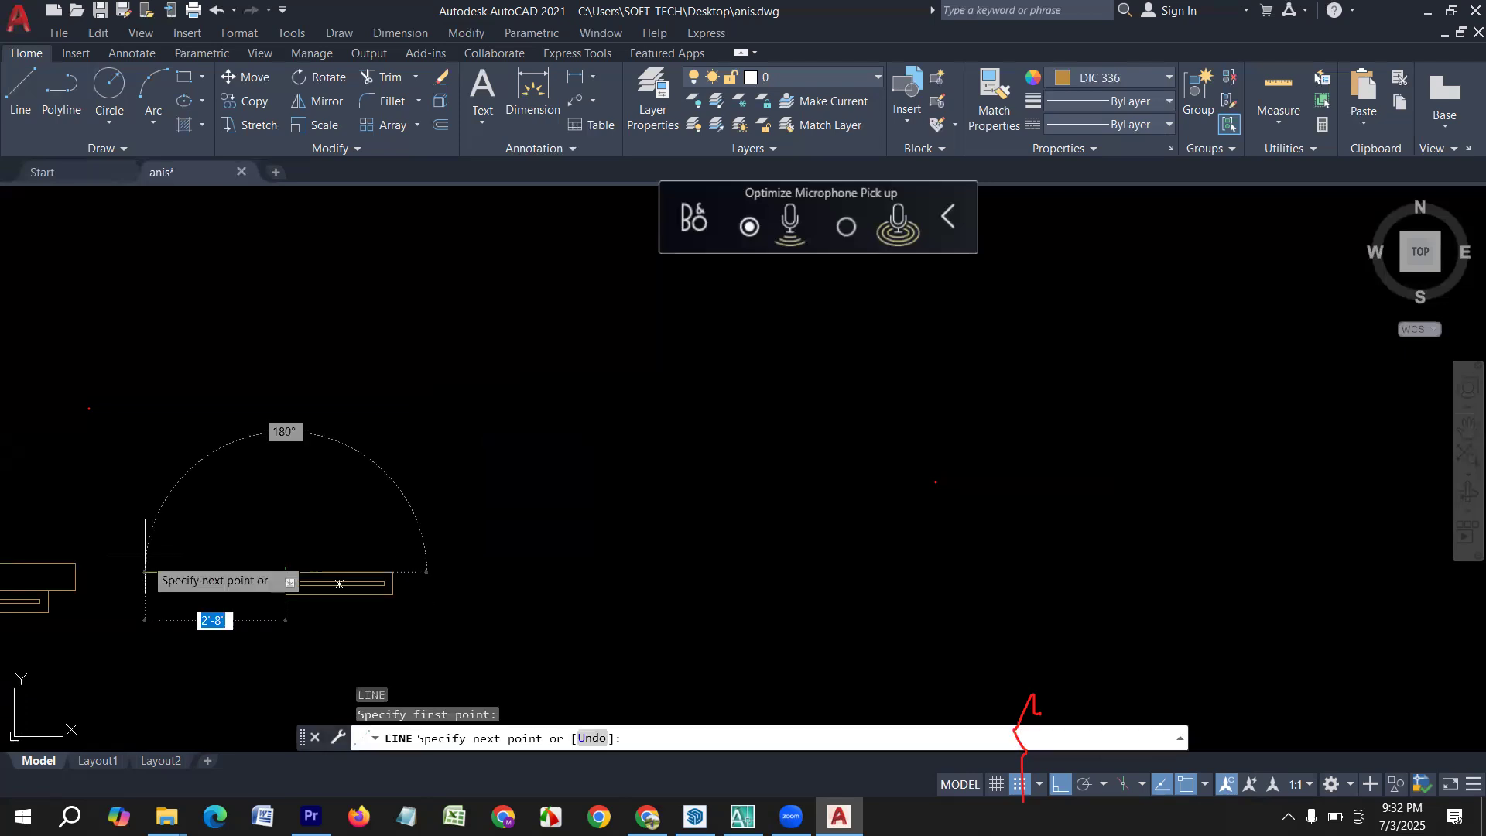
text(6)
key(Return)
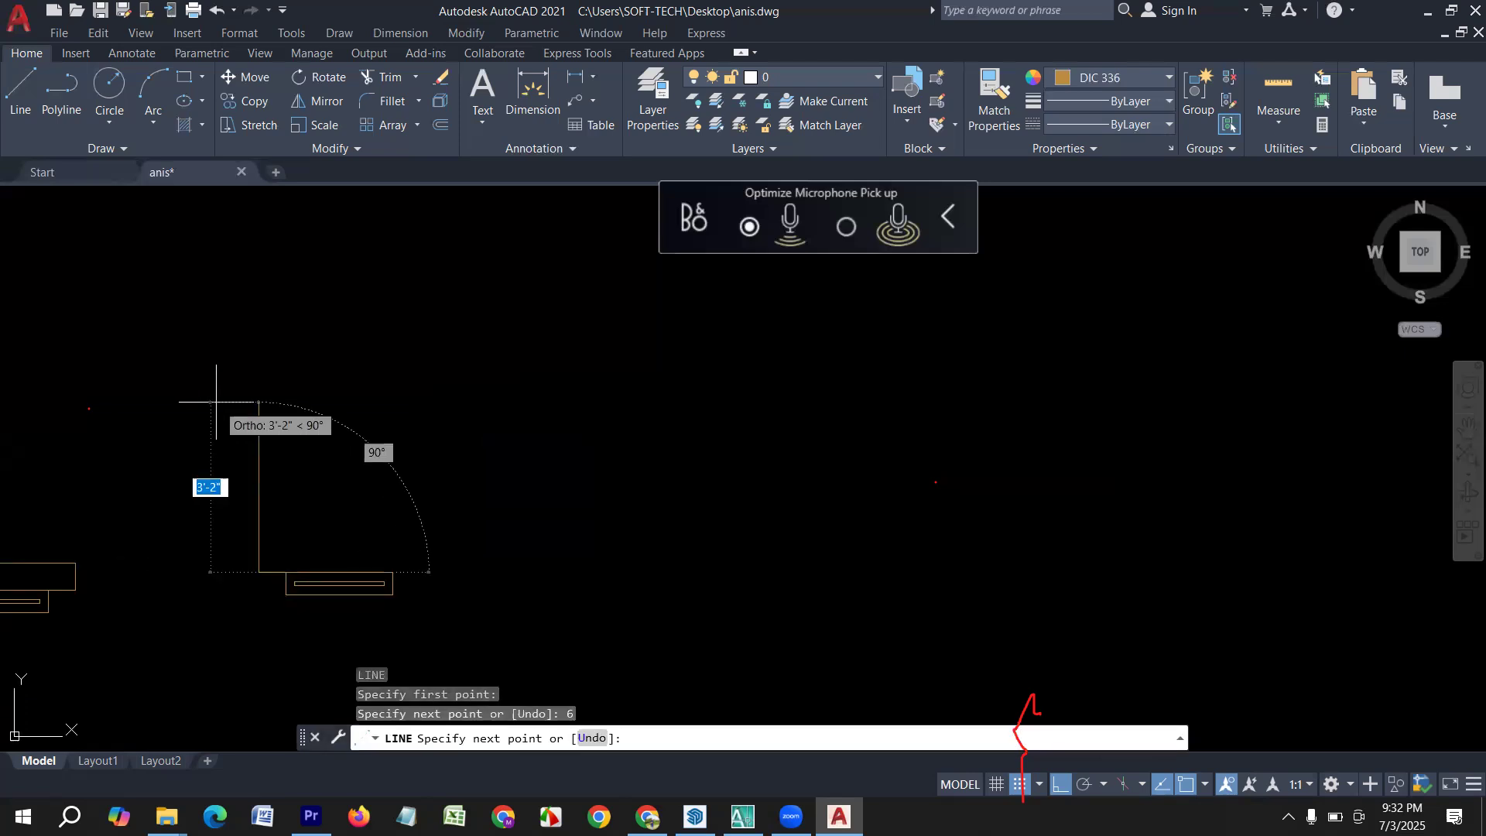
text(6)
Continue the fourth window's outline 3' right and 6" down, ending it at the window's upper-right corner.
key(Return)
text(3')
key(Return)
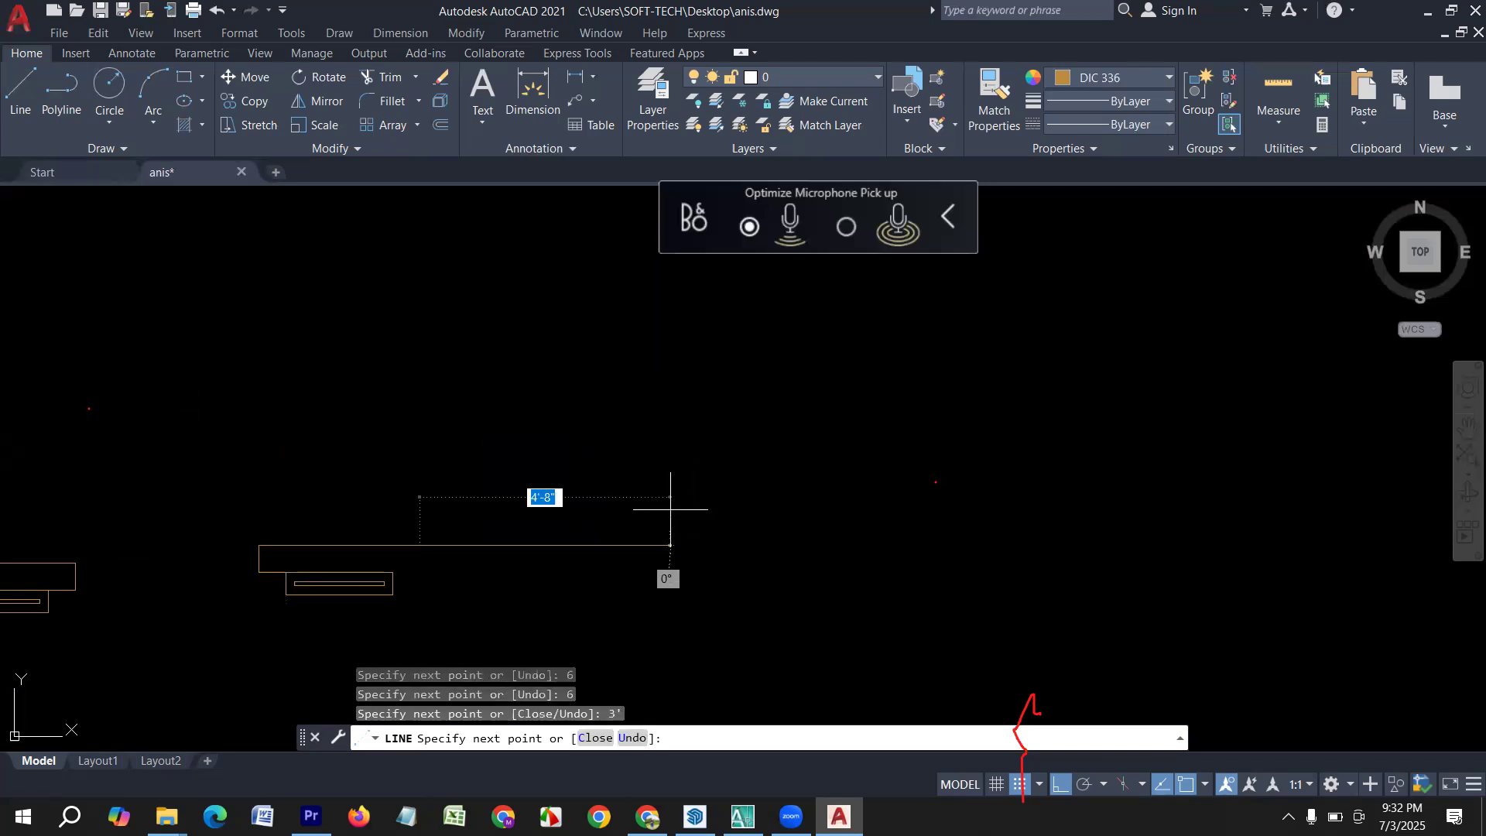
text(6)
key(Return)
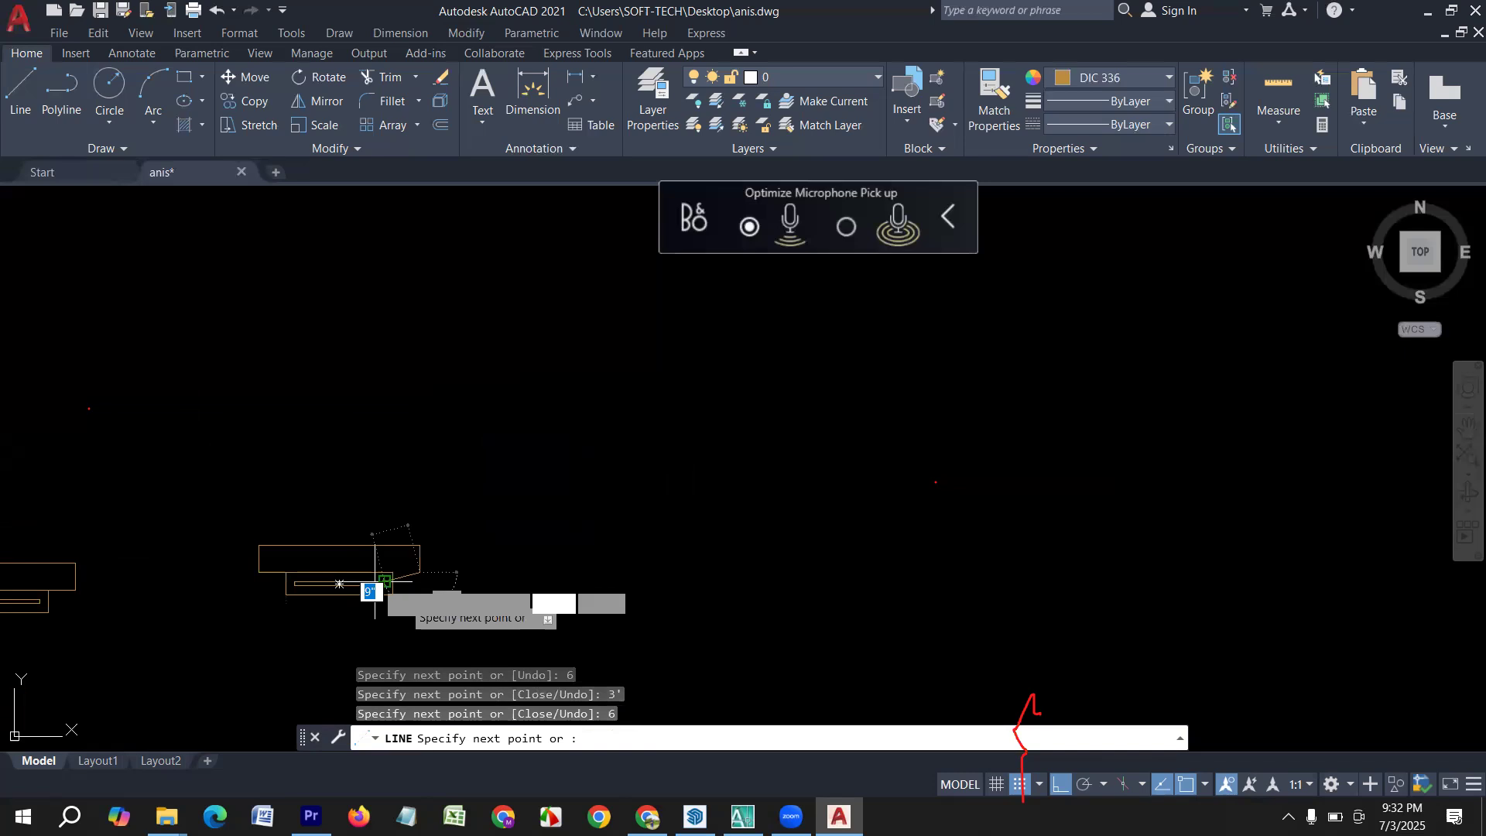
click(392, 574)
key(Return)
Draw lines 10" left and 8" up from the upper-left corner of the leftmost white-and-magenta window.
scroll(806, 405, down, 3)
scroll(500, 522, up, 1)
middle_drag(541, 487, 497, 537)
scroll(345, 514, up, 4)
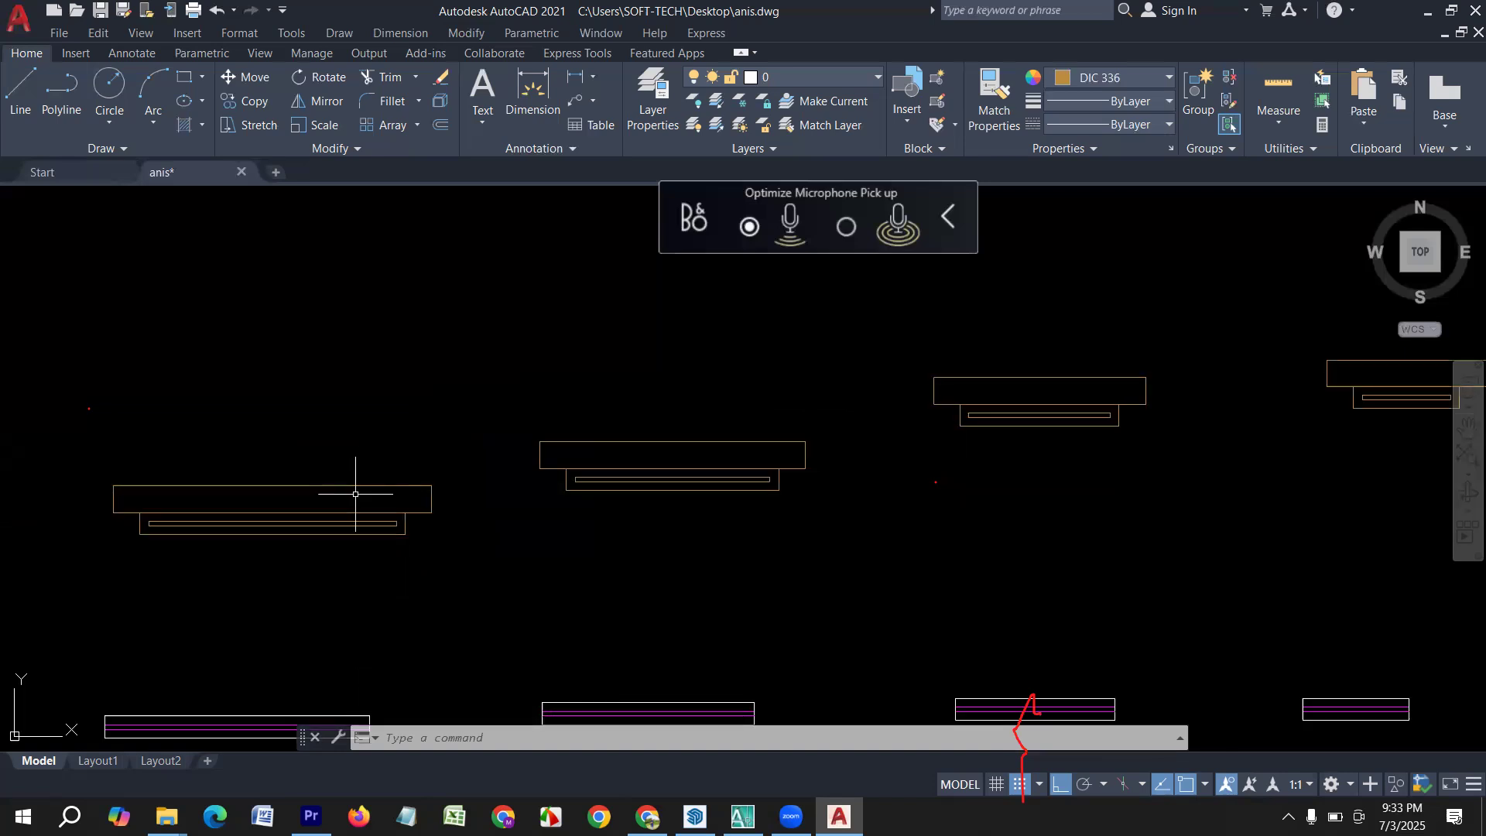
middle_drag(284, 597, 348, 531)
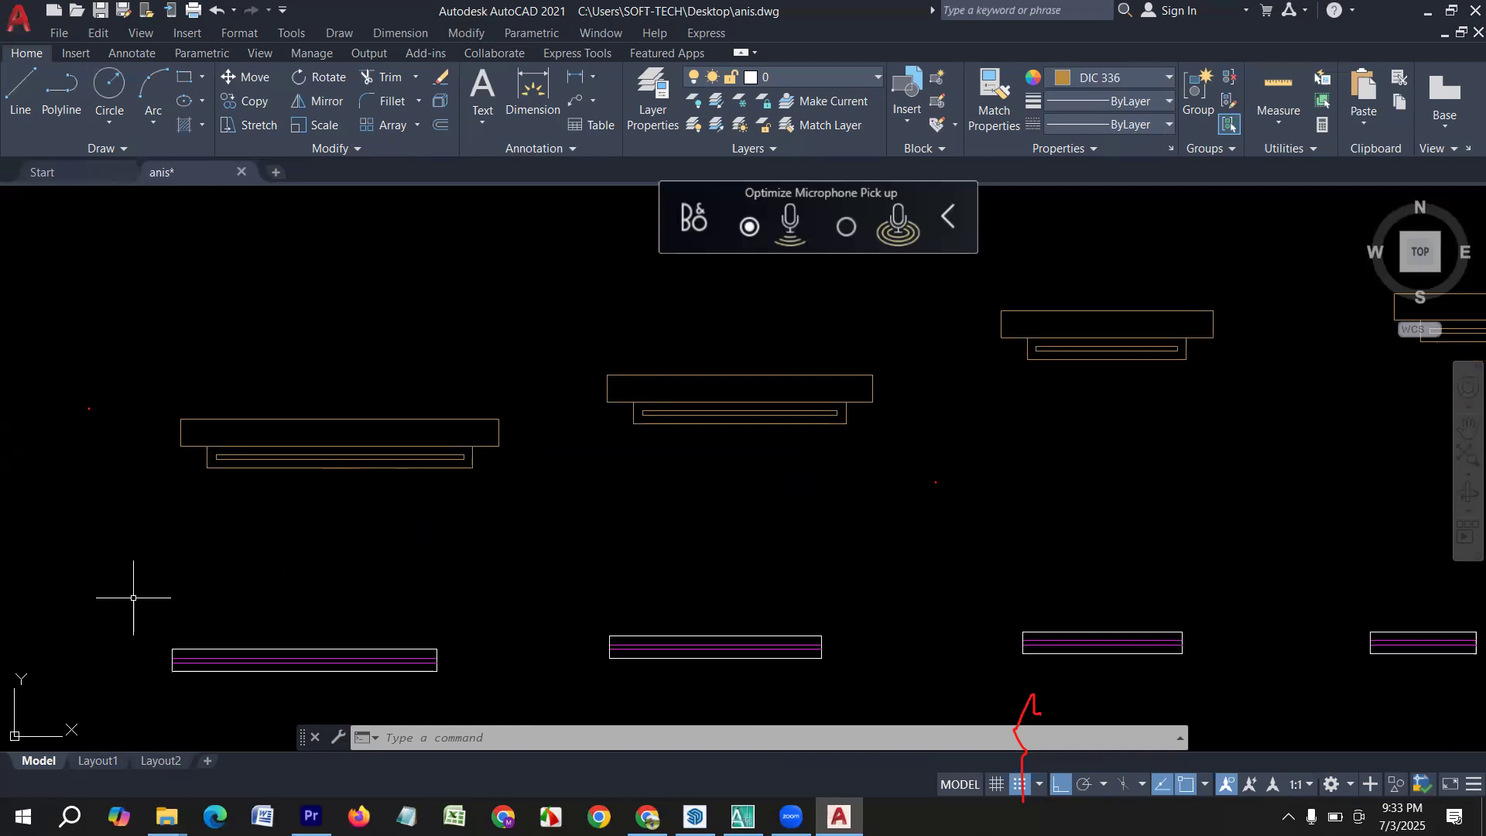
scroll(133, 597, up, 2)
middle_drag(133, 637, 93, 565)
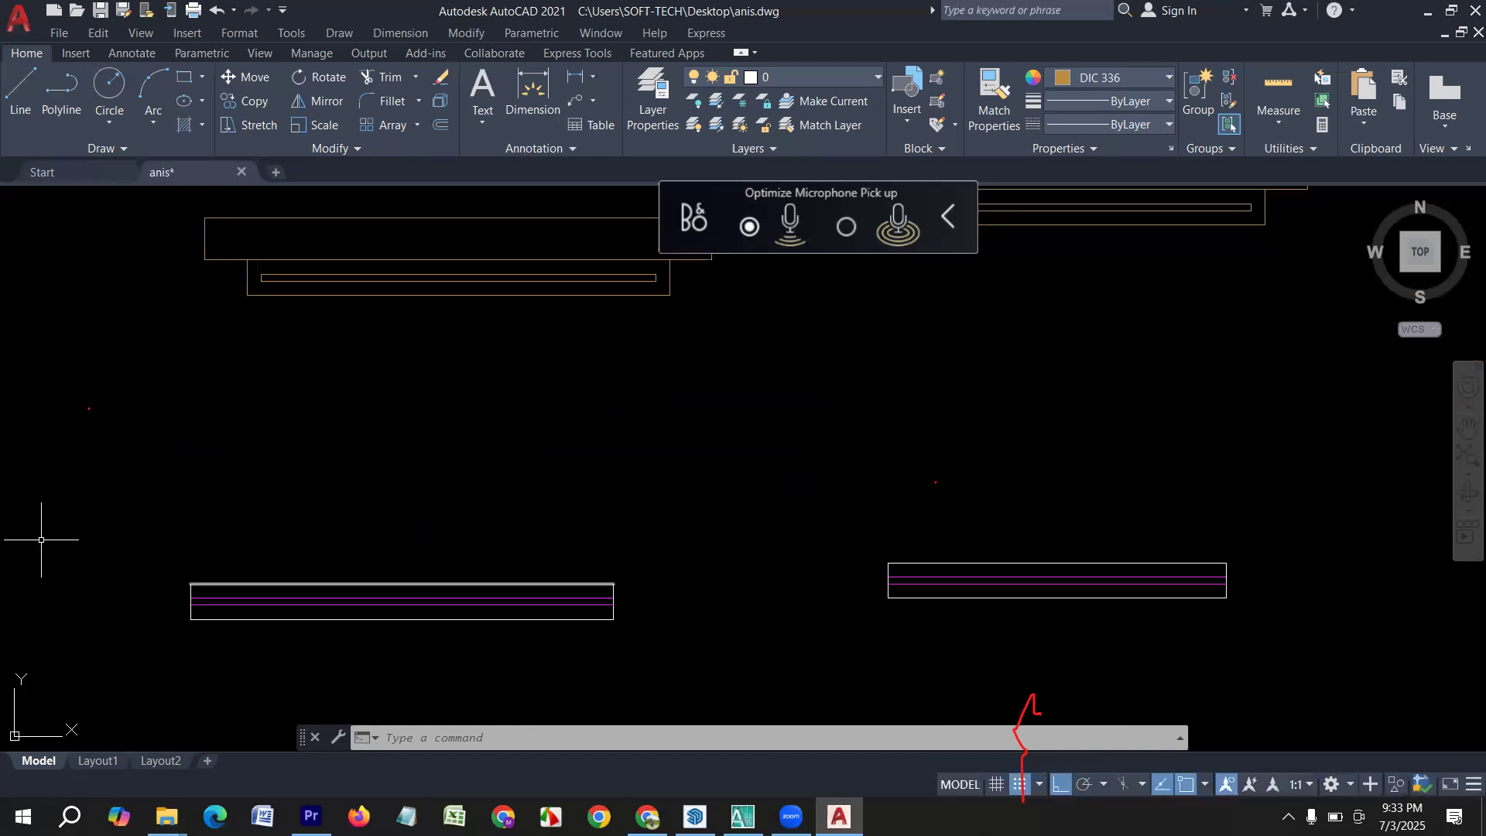
click(23, 75)
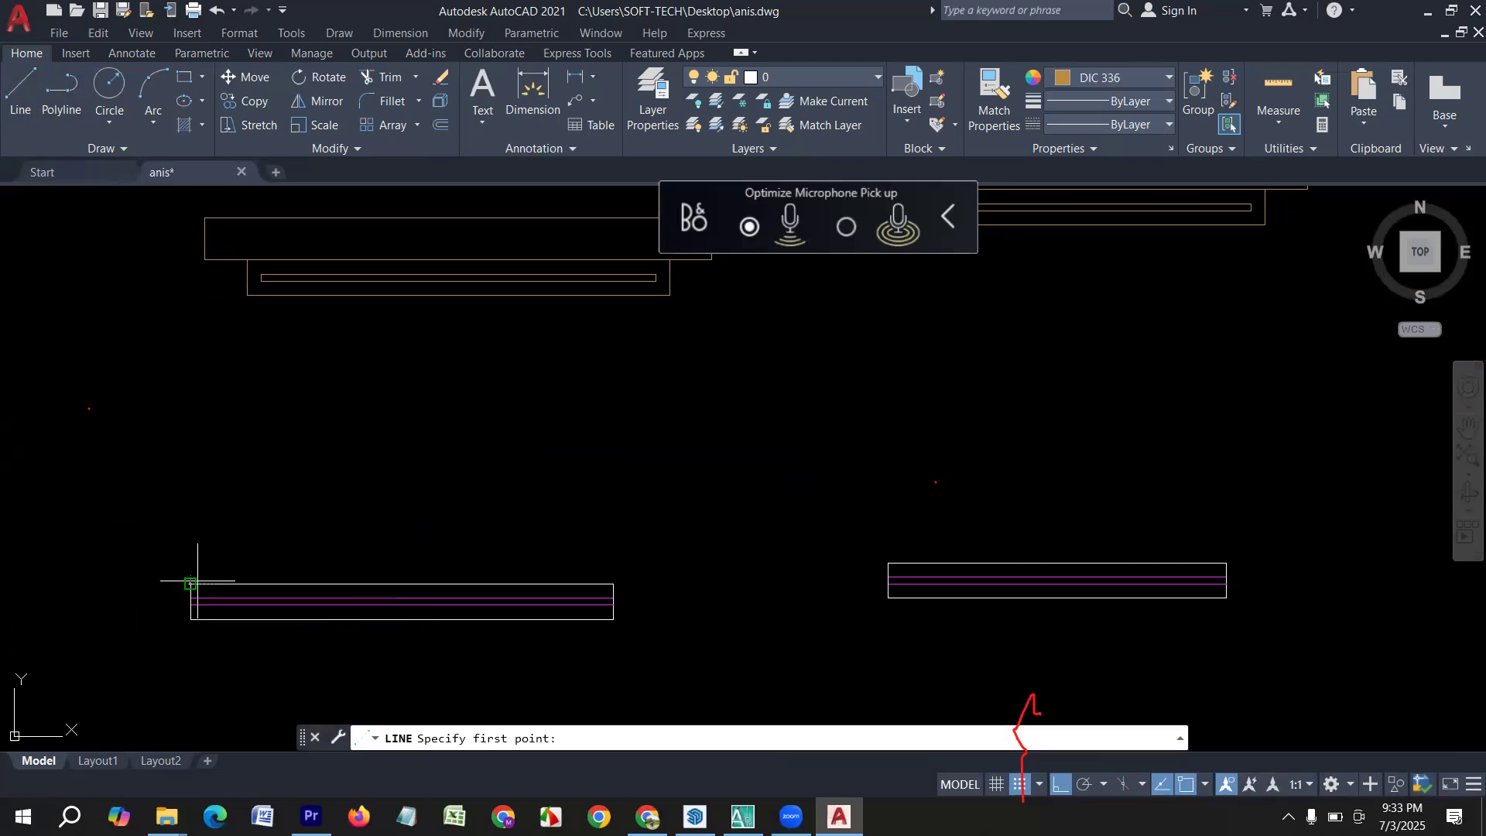
click(190, 583)
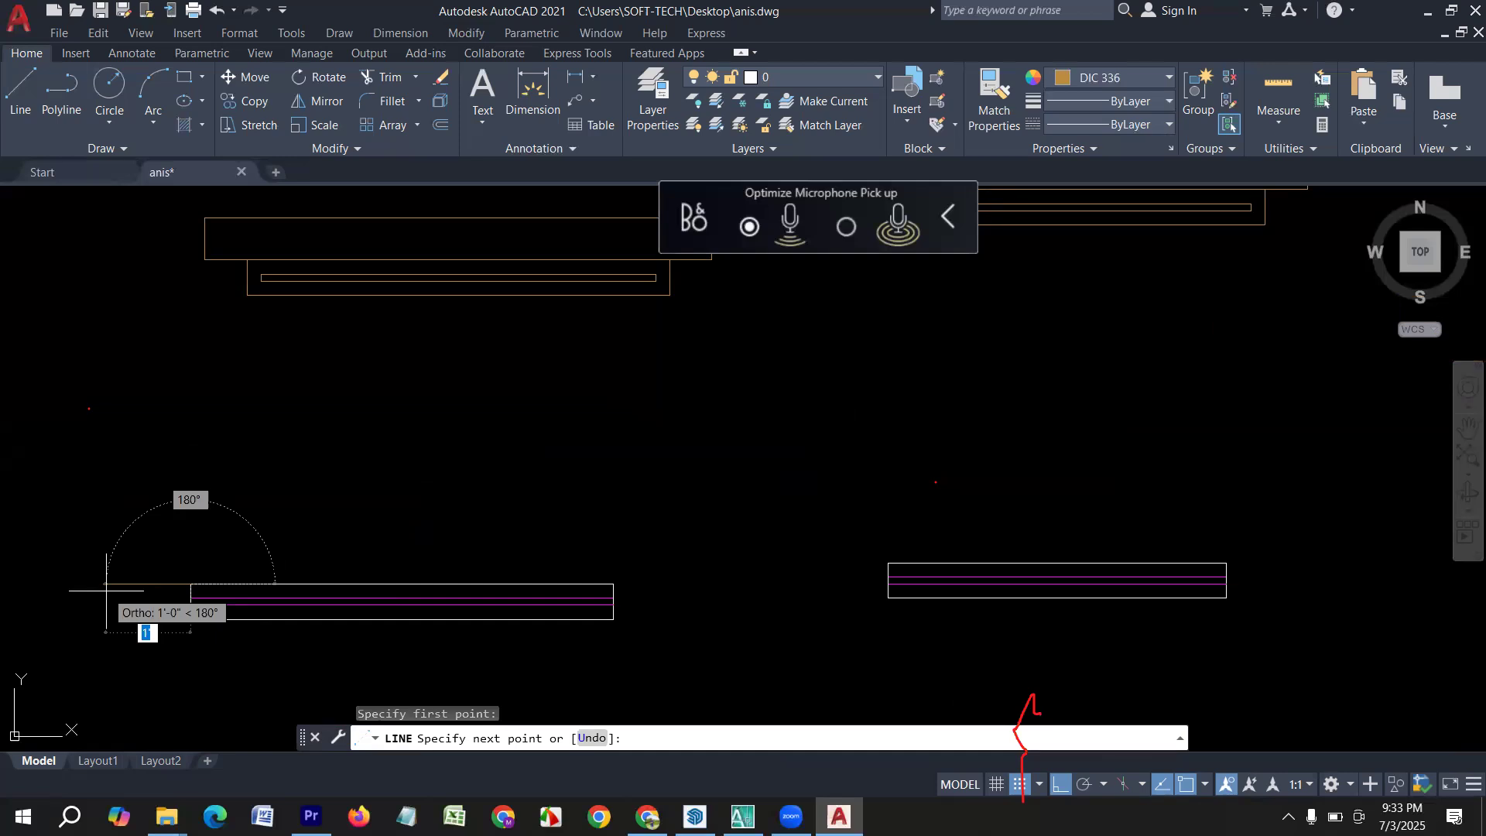
scroll(93, 604, down, 3)
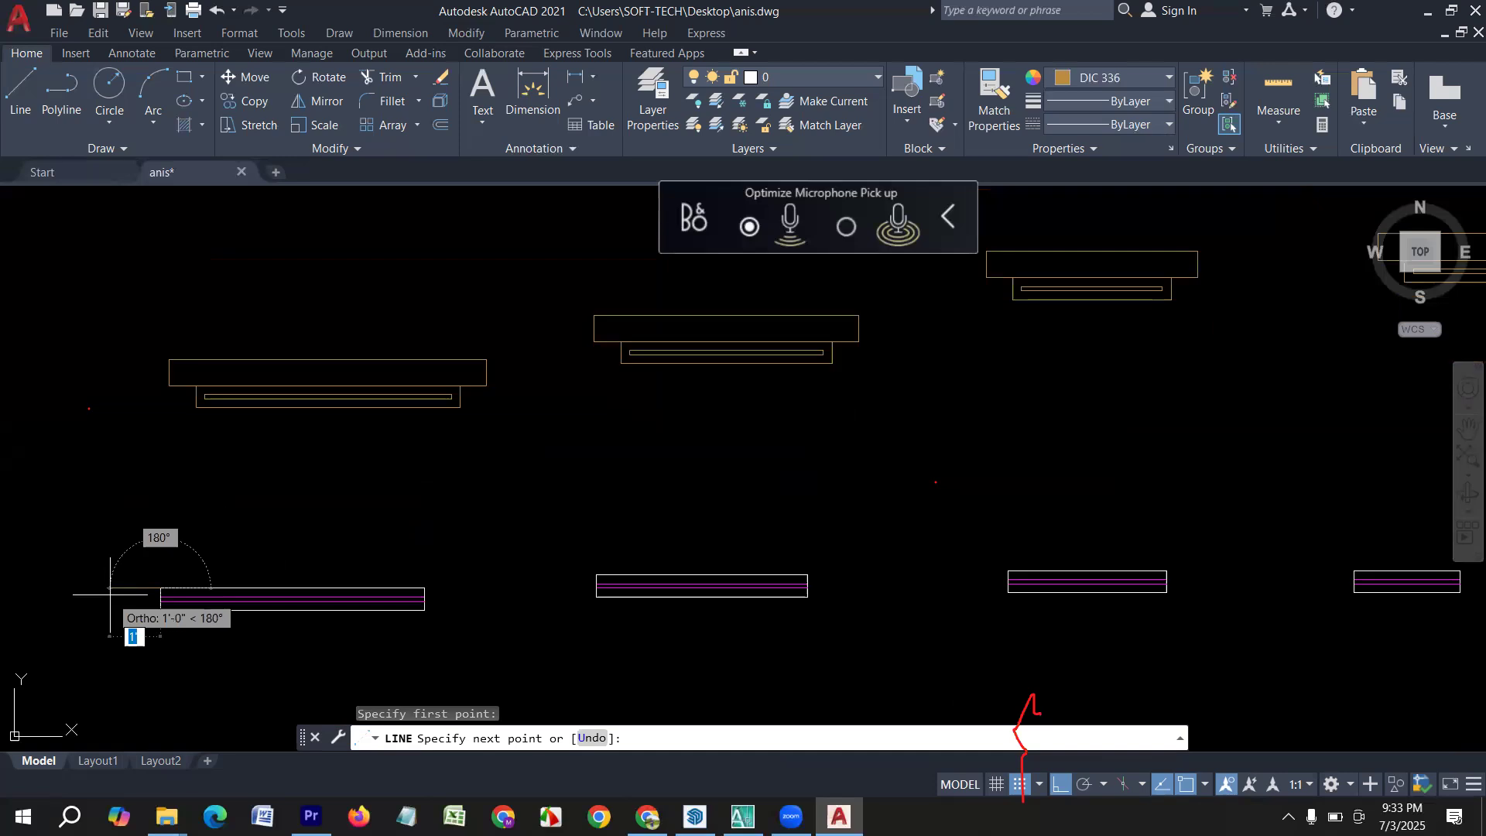
scroll(70, 611, up, 3)
text(1)
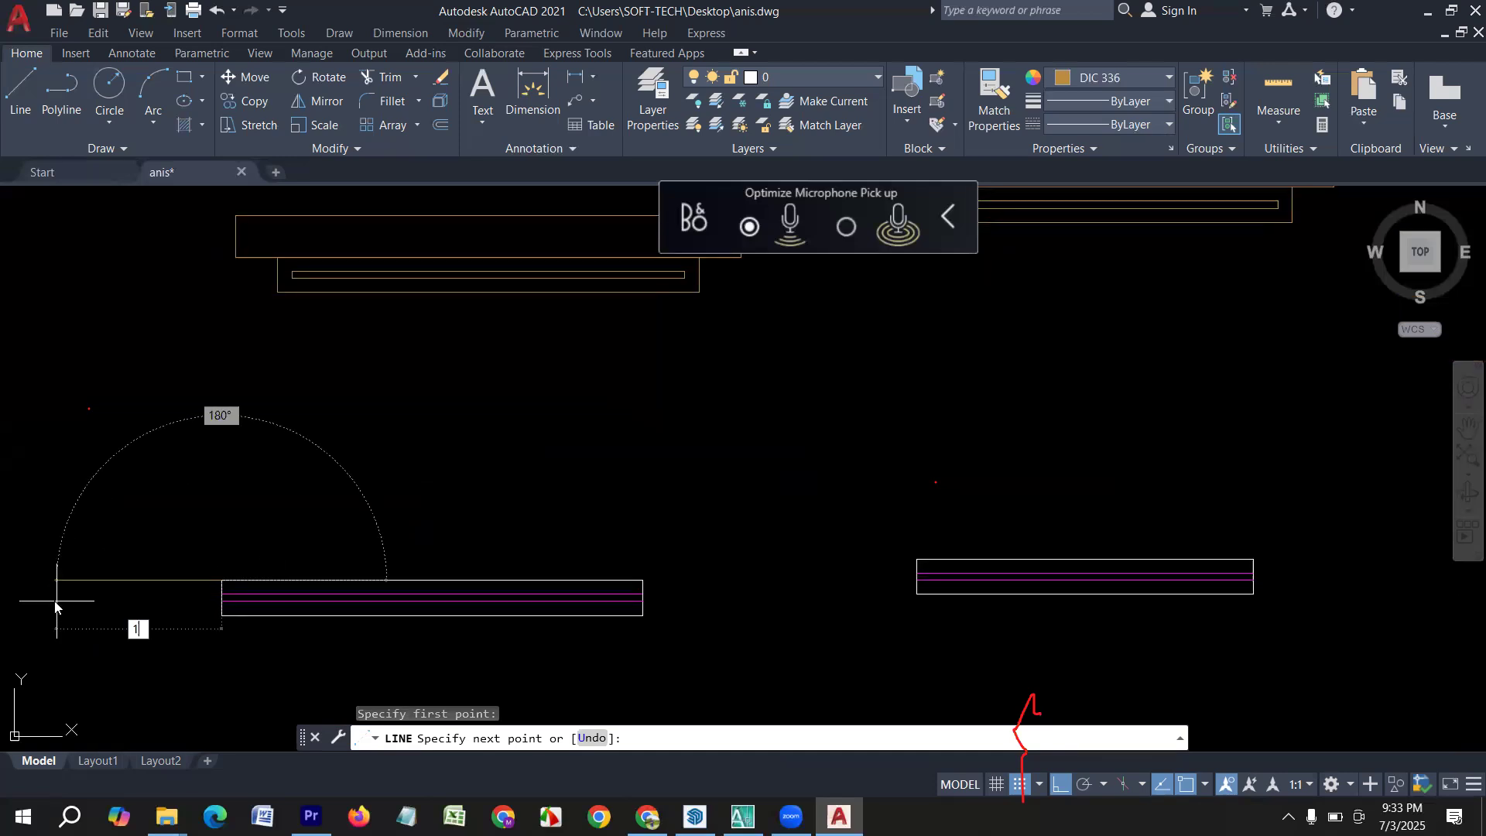
text(0)
key(Return)
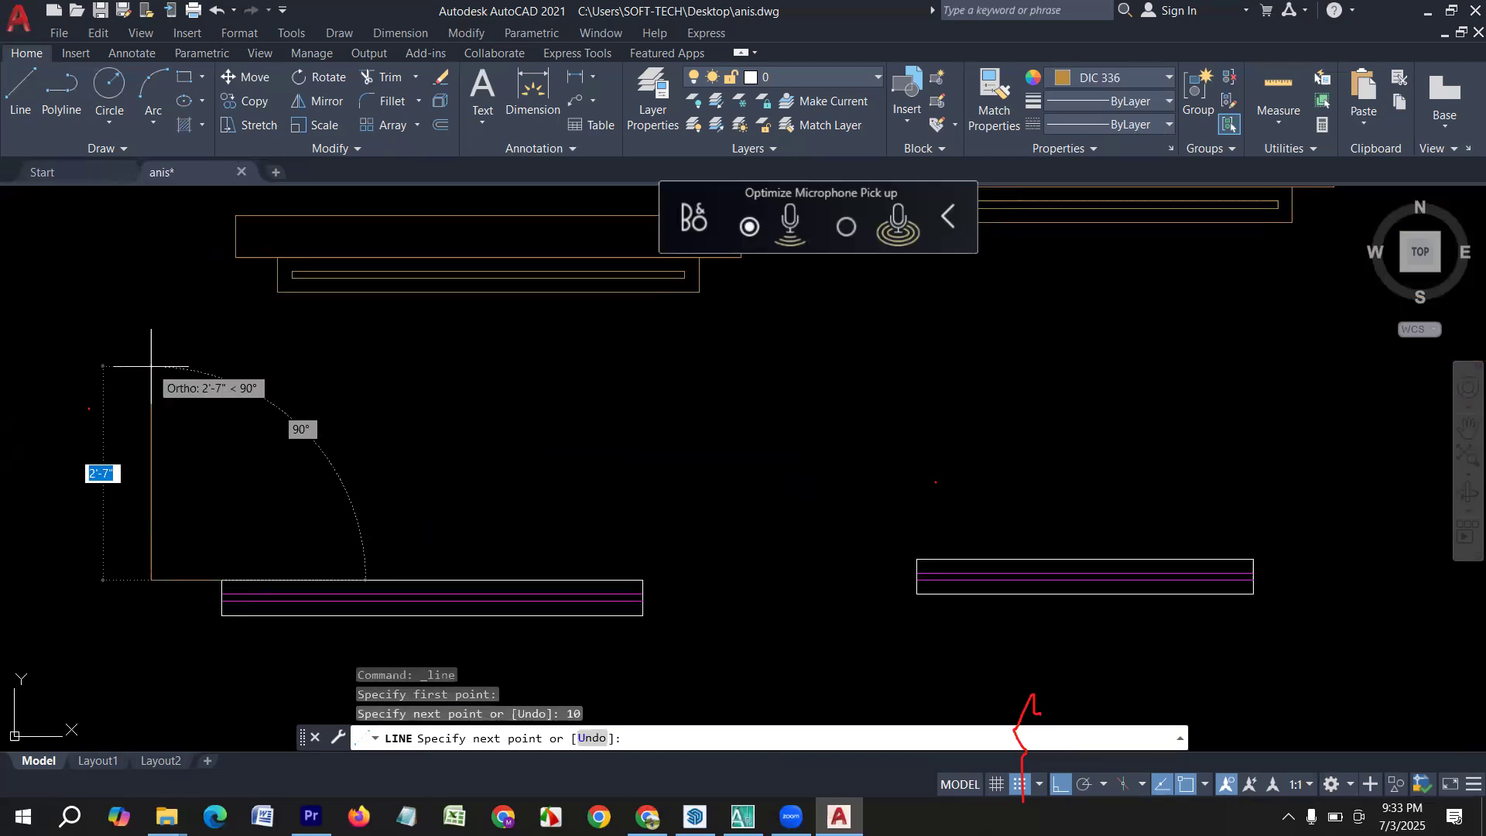
text(8)
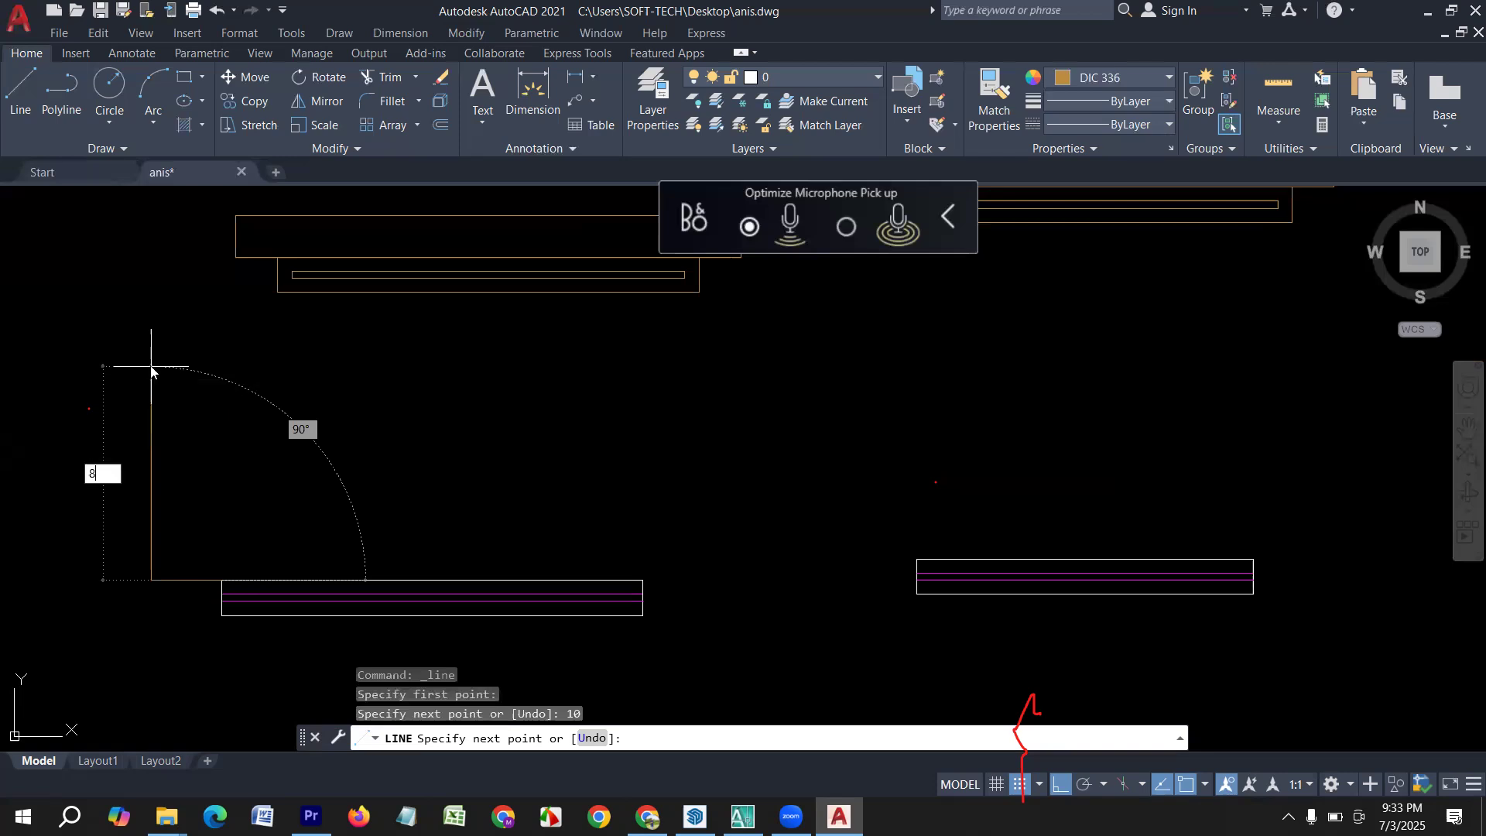
key(Return)
key(Escape)
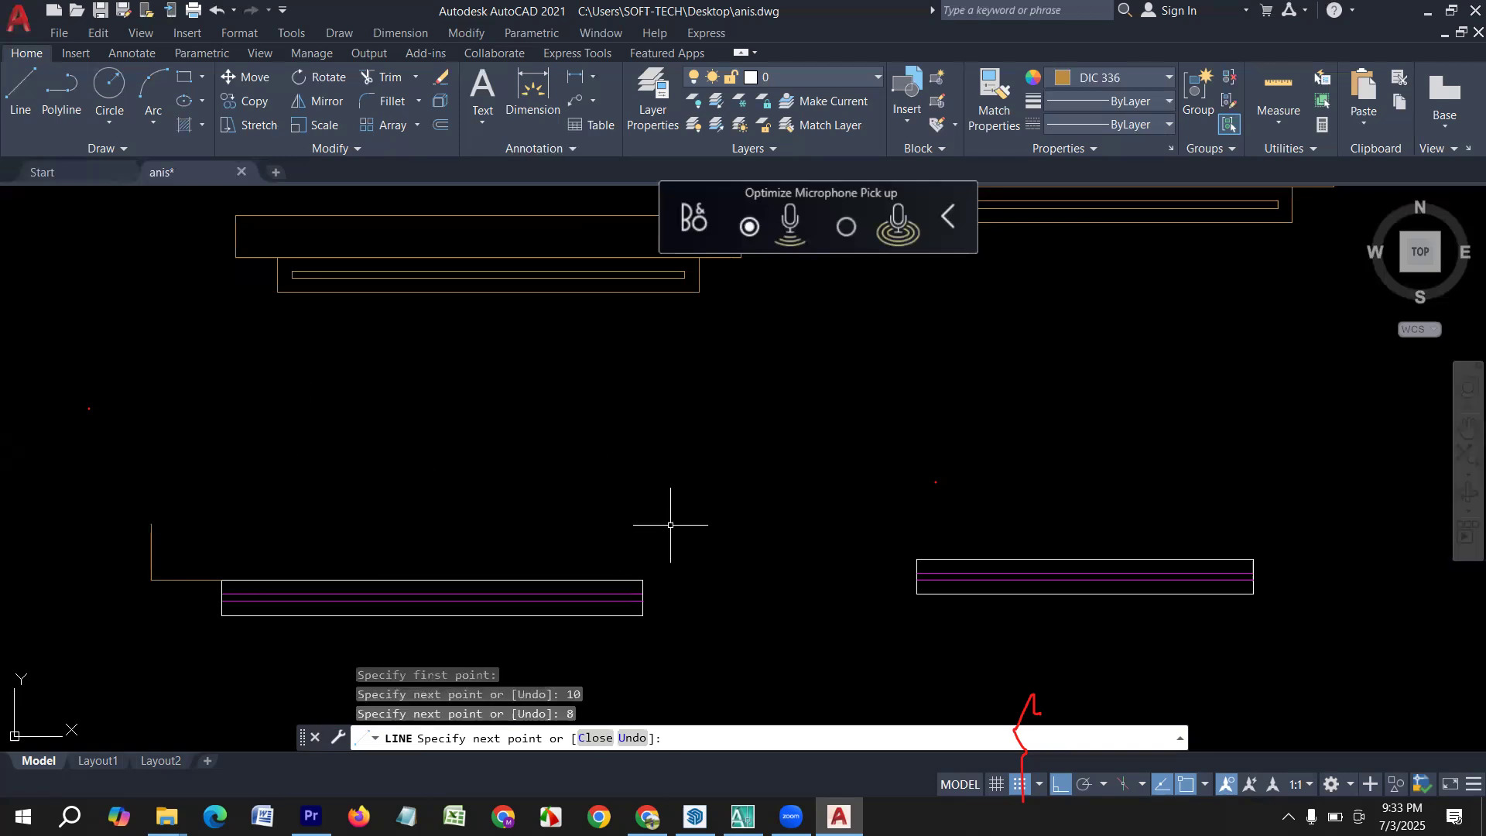
Draw lines 10" right and 8" up from the same window's upper-right corner, then across to the top of the left riser.
key(Return)
click(642, 579)
text(10)
key(Return)
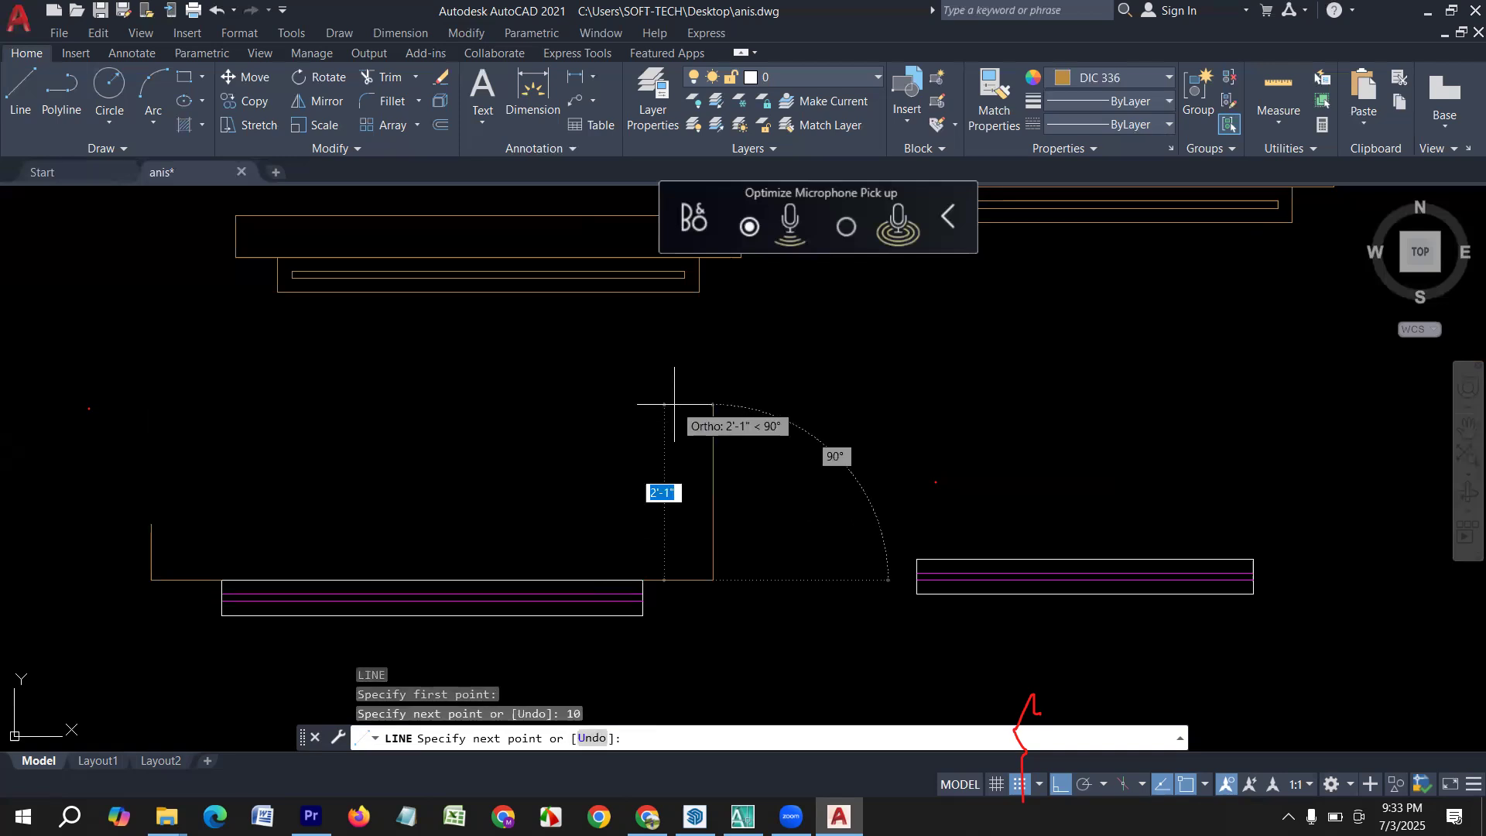
text(8)
key(Return)
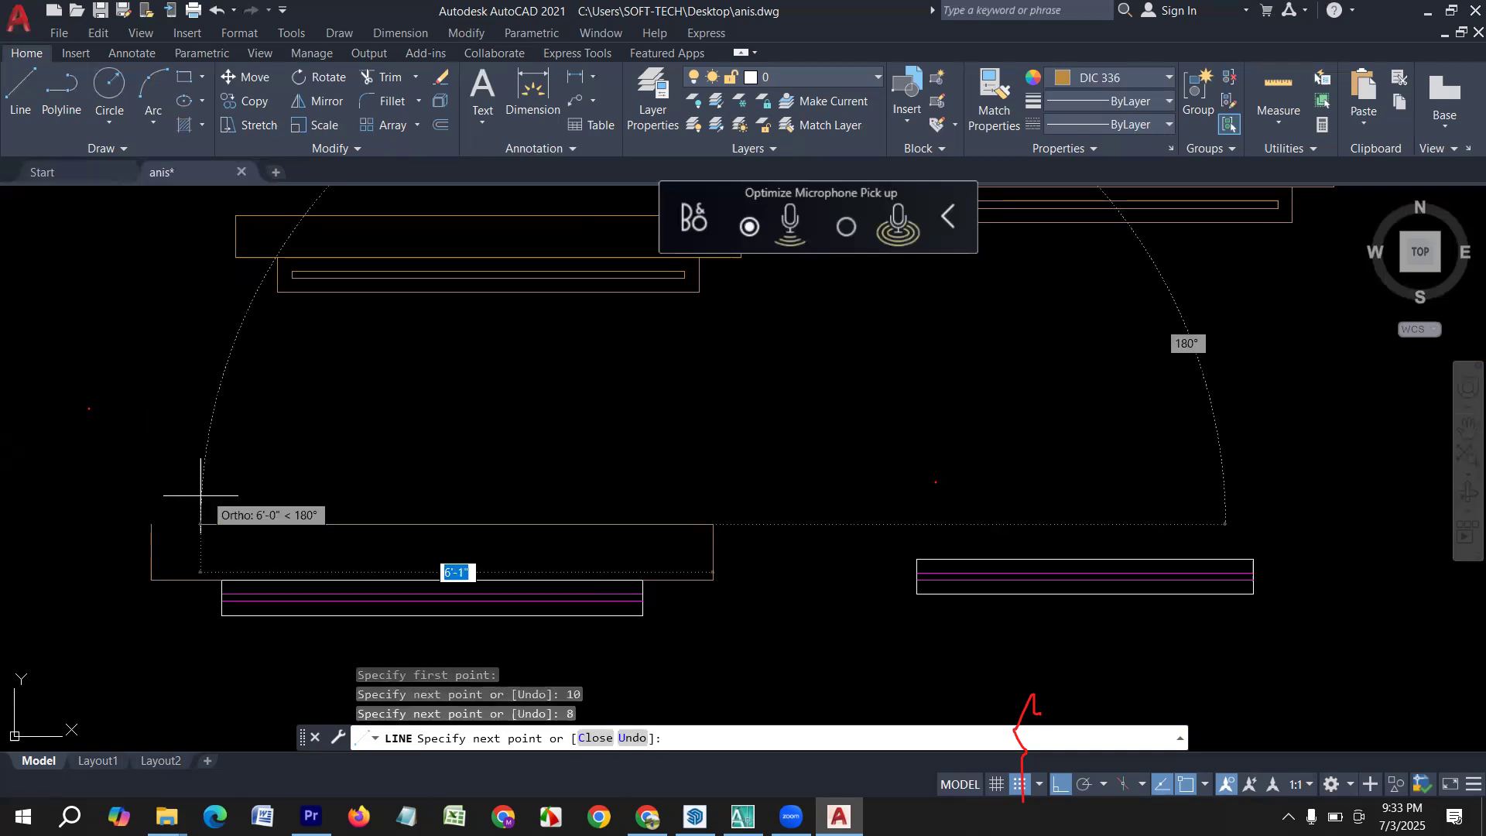
click(152, 524)
key(Return)
scroll(139, 534, down, 2)
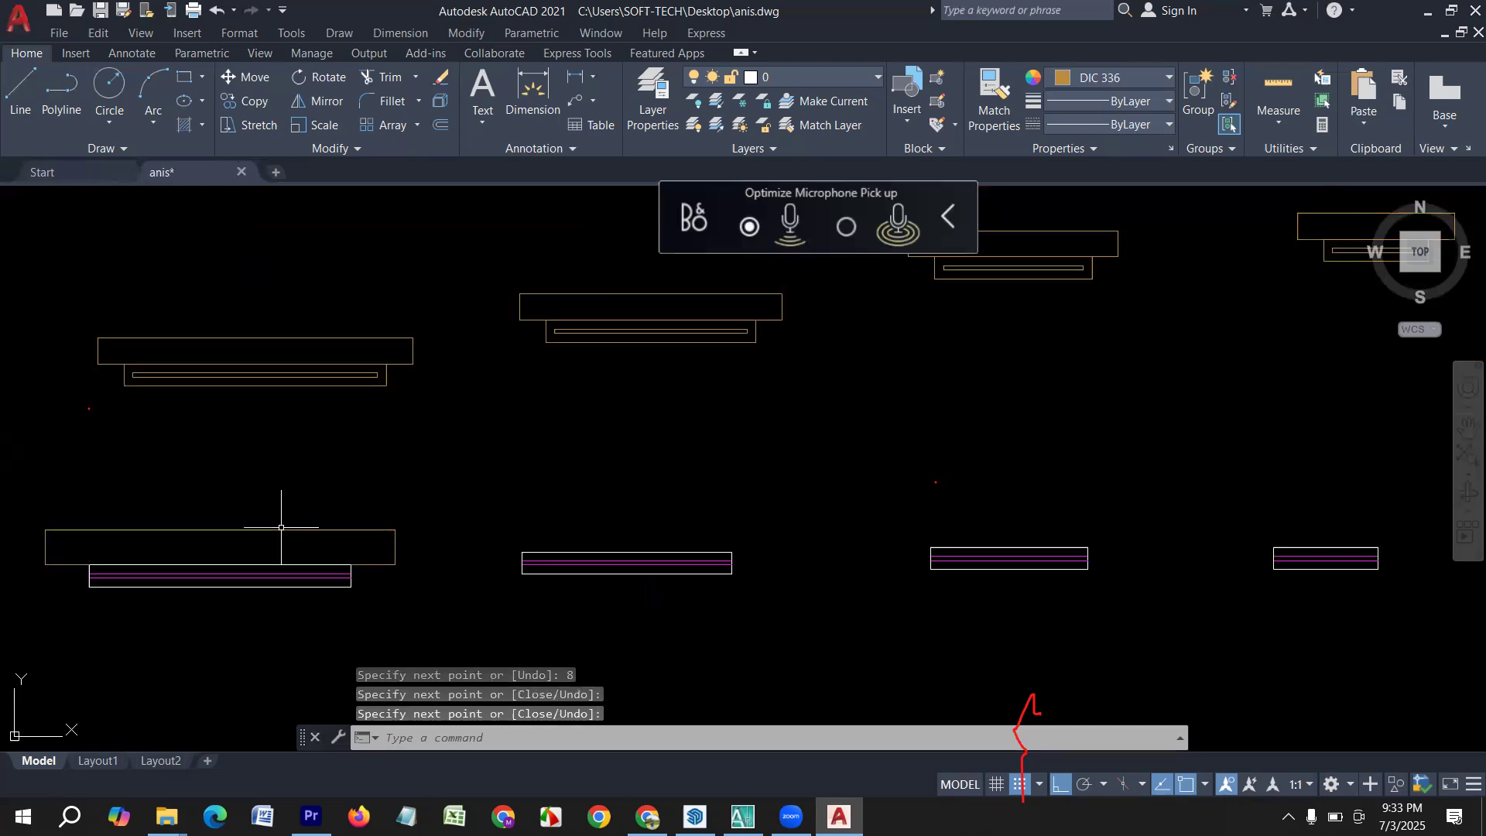
middle_drag(588, 577, 456, 623)
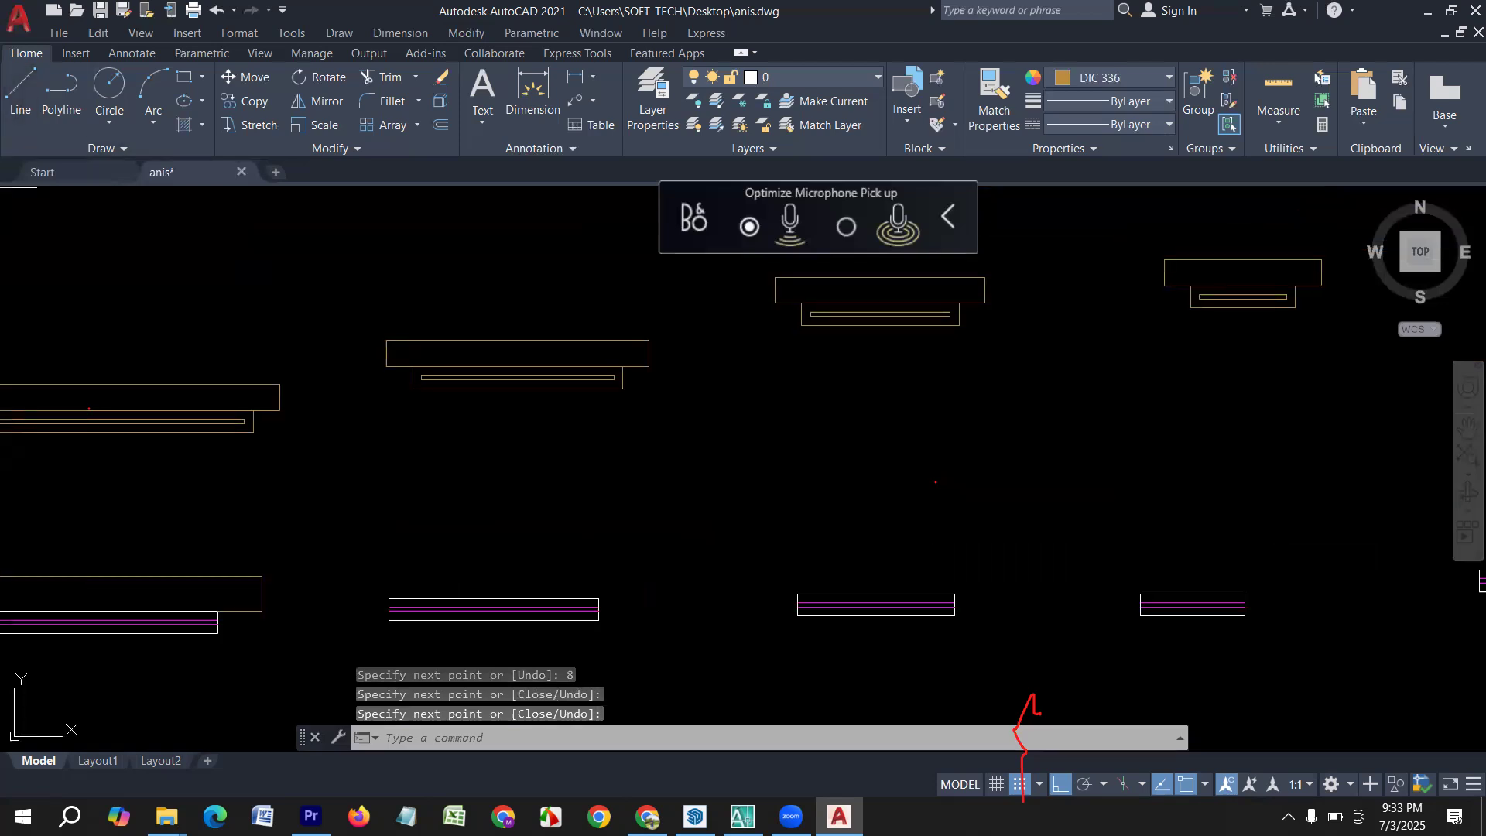
Draw lines 9" left and 14" up from the upper-left corner of the second white-and-magenta window.
key(Return)
click(389, 598)
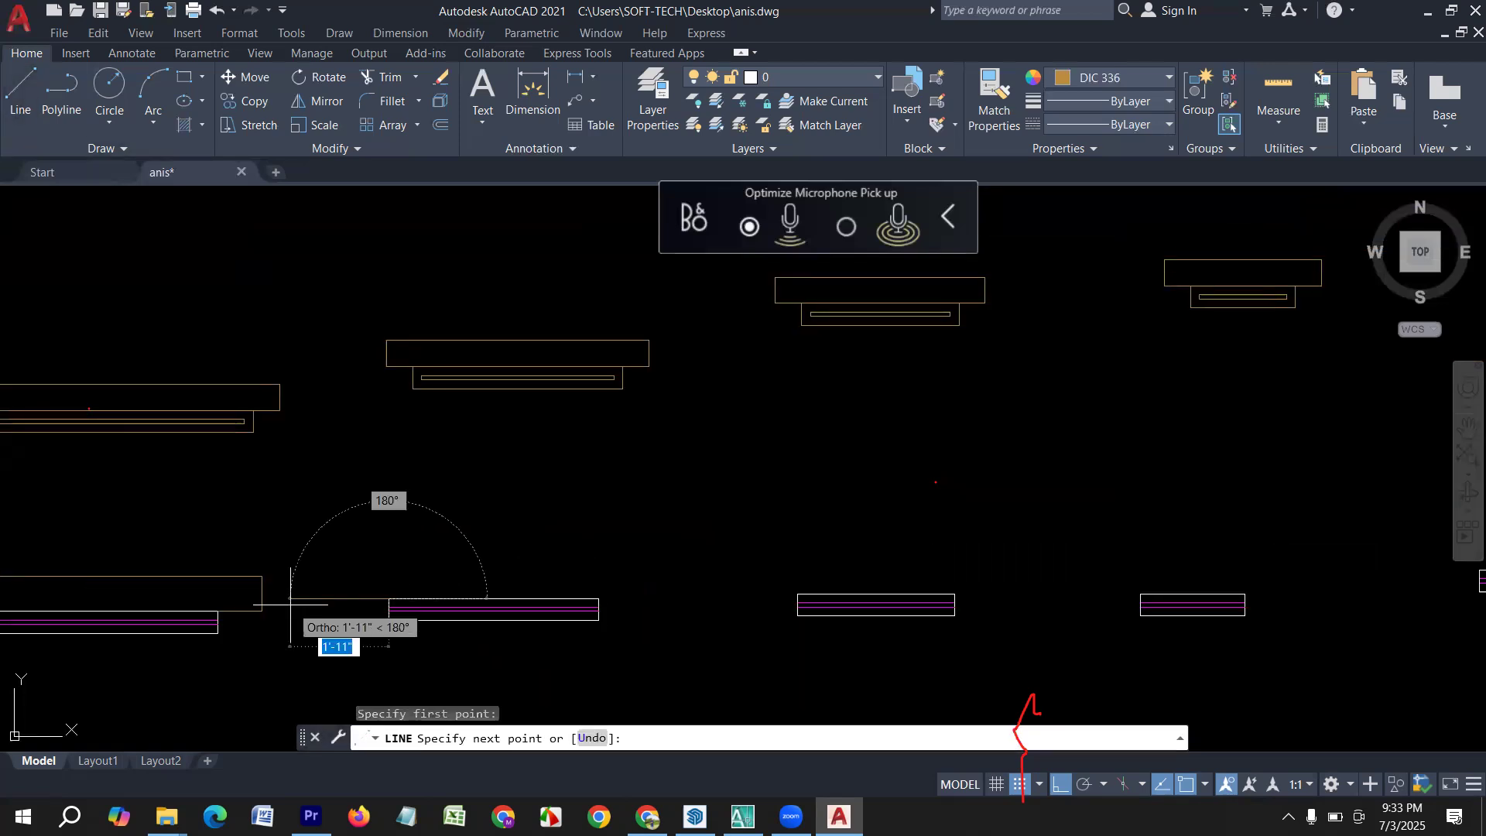
text(9)
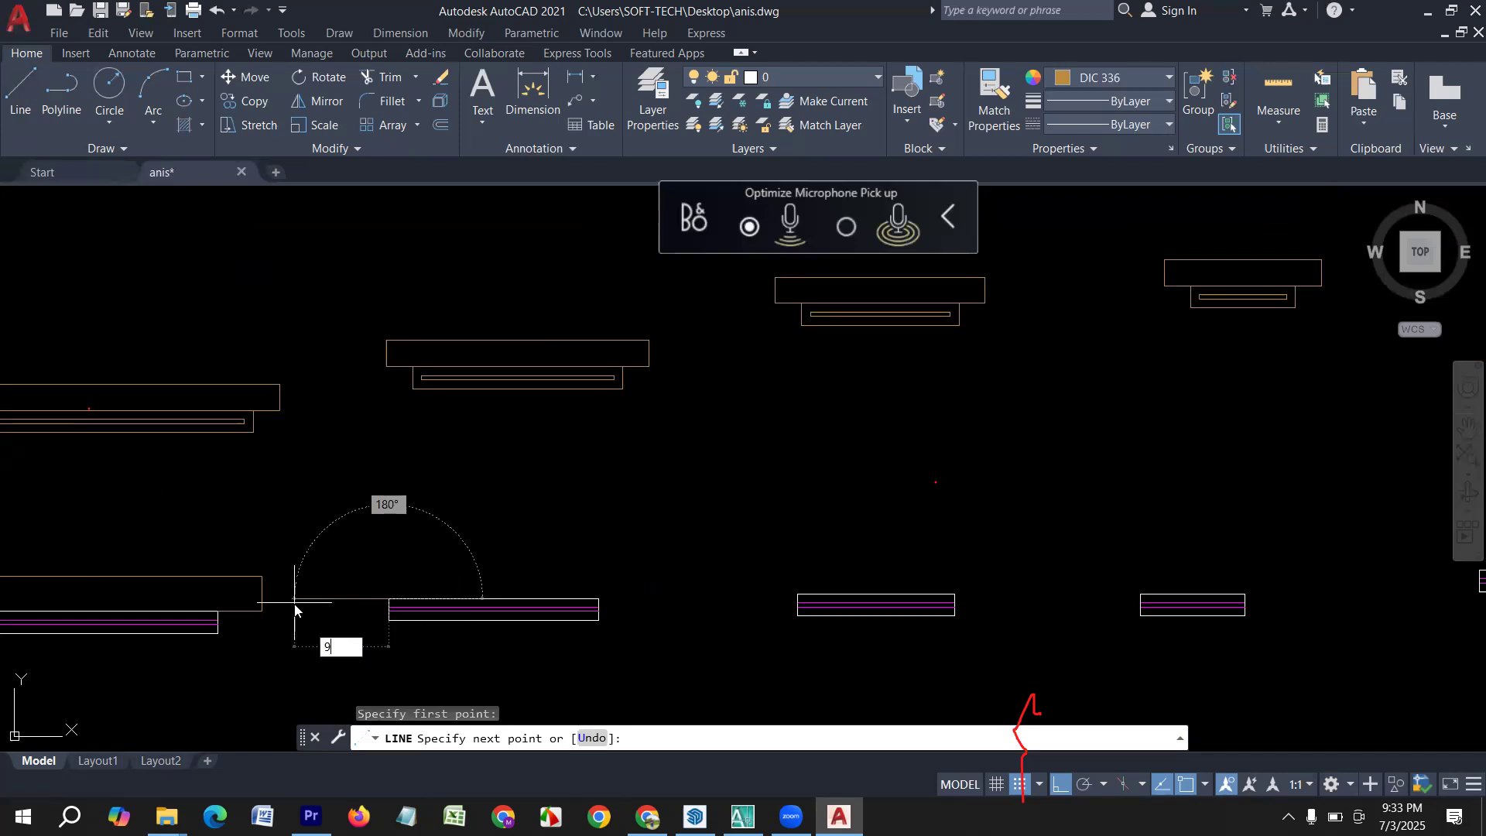
key(Return)
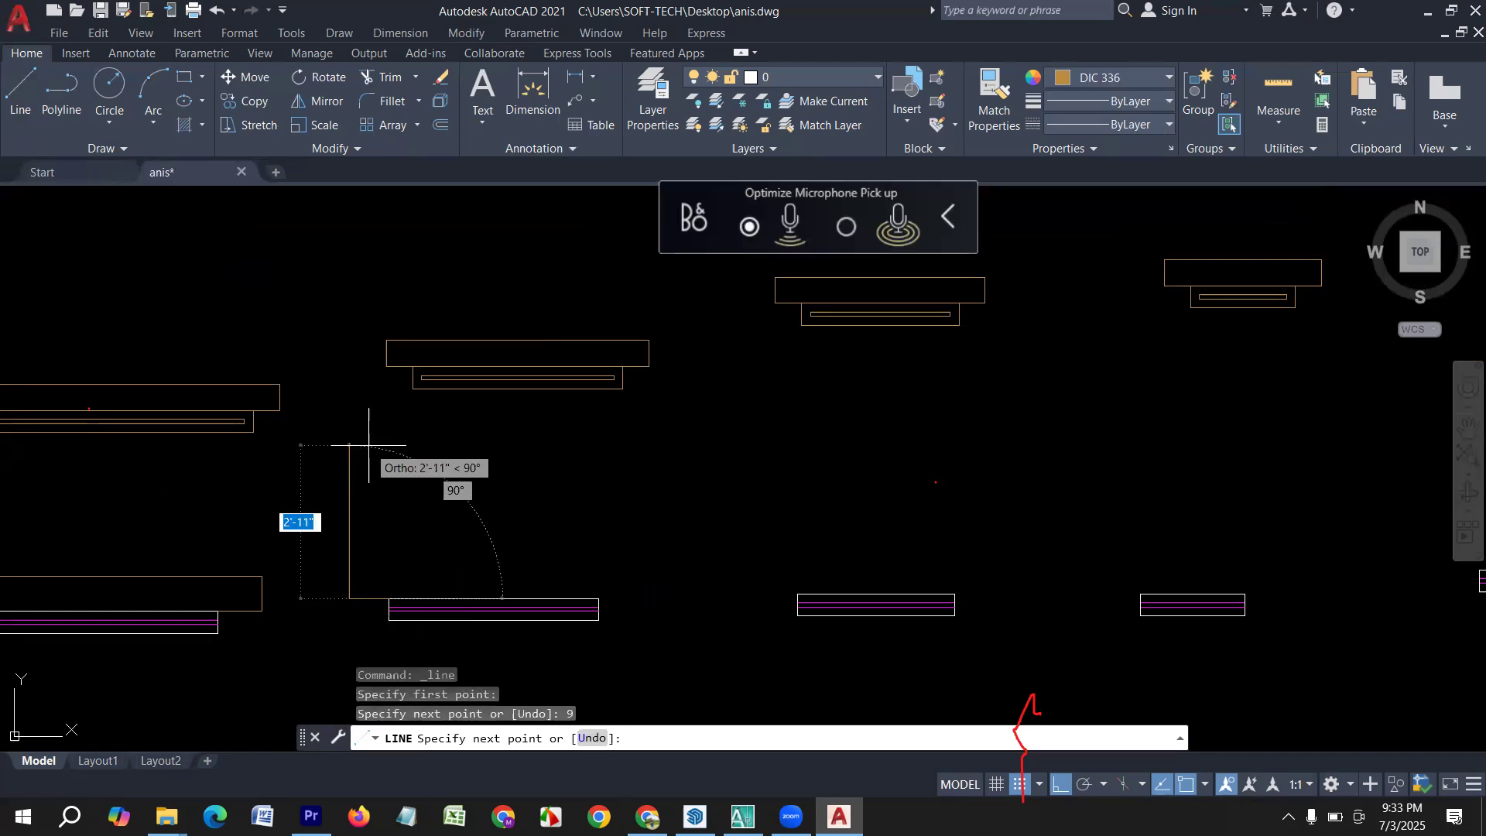
text(14)
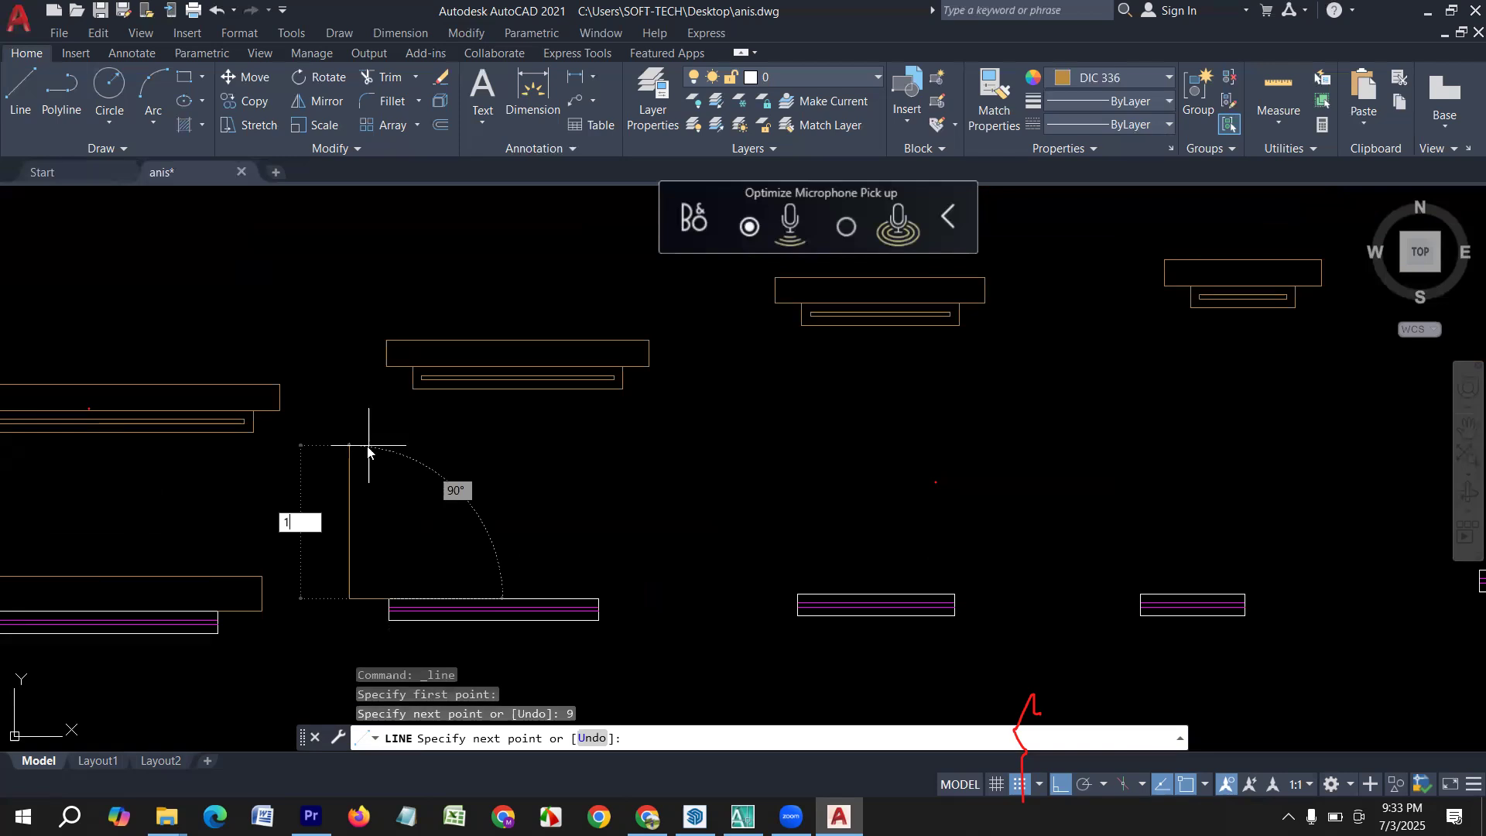
key(Return)
key(Return)
key(Return)
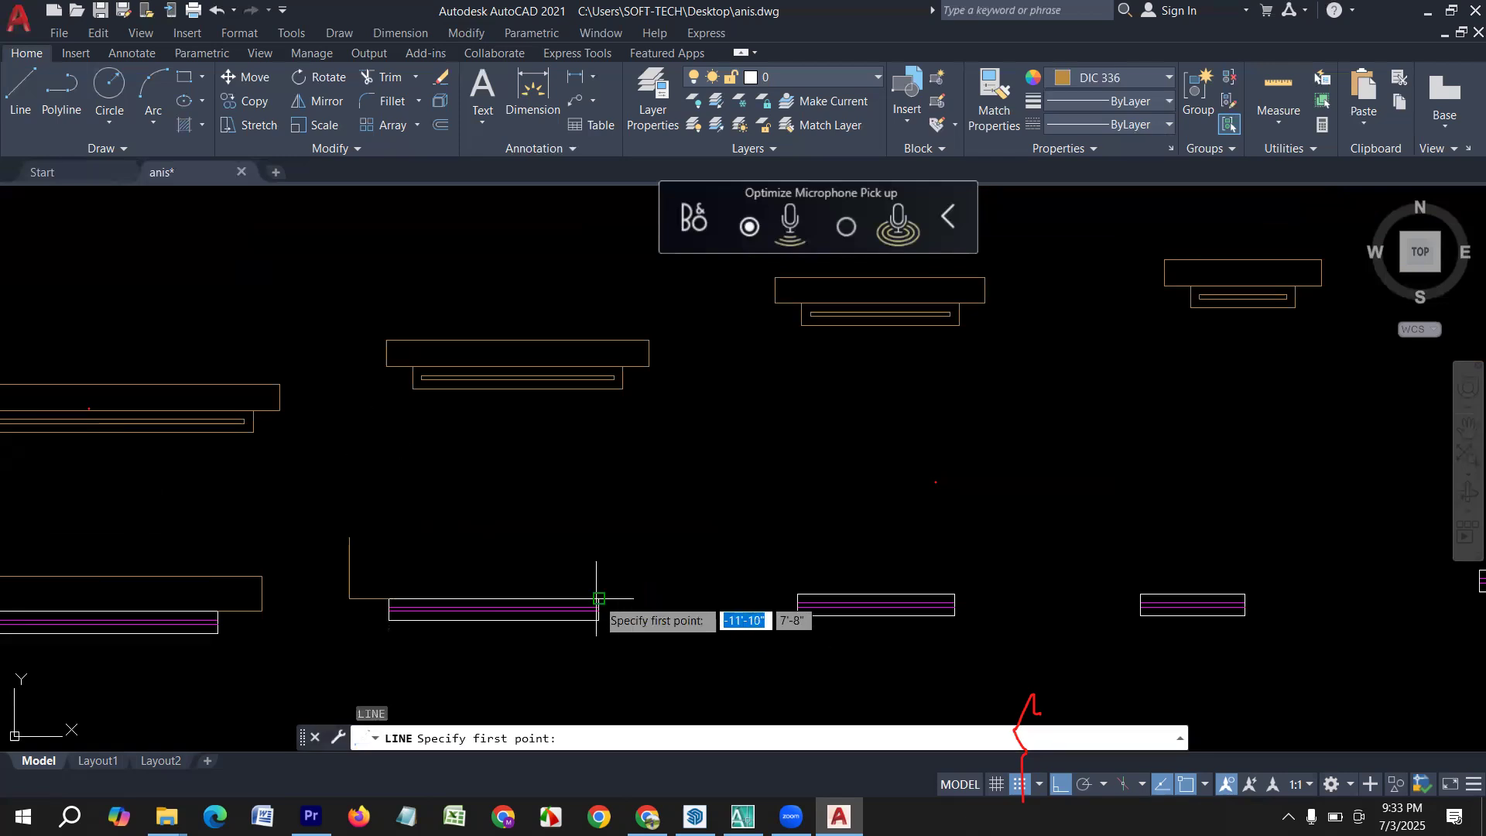
Draw lines 9" right and 14" up from the same window's upper-right corner, closing across to the top of the left riser.
click(599, 598)
text(9)
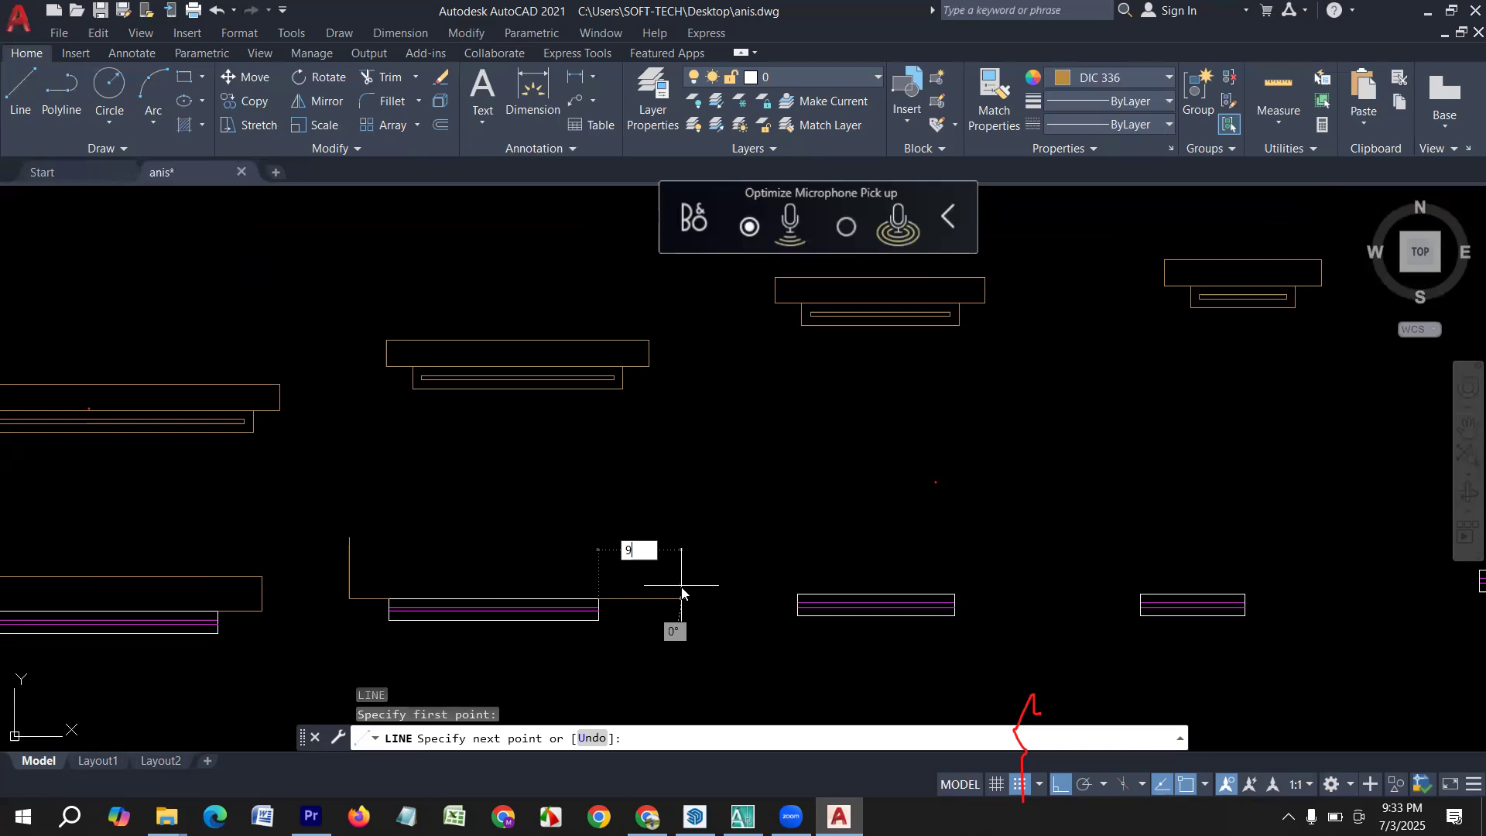
key(Return)
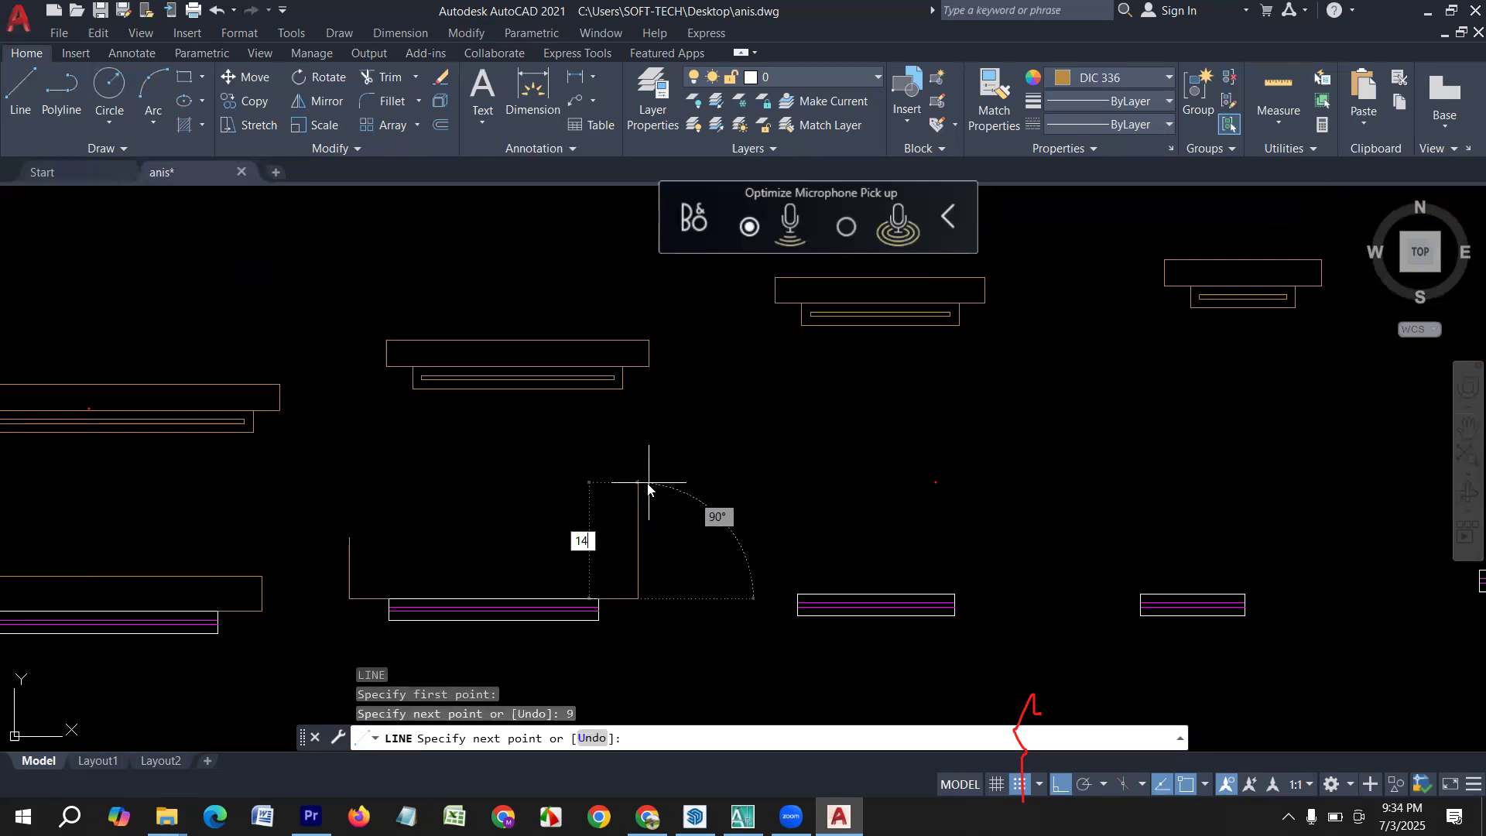
text(14)
key(Return)
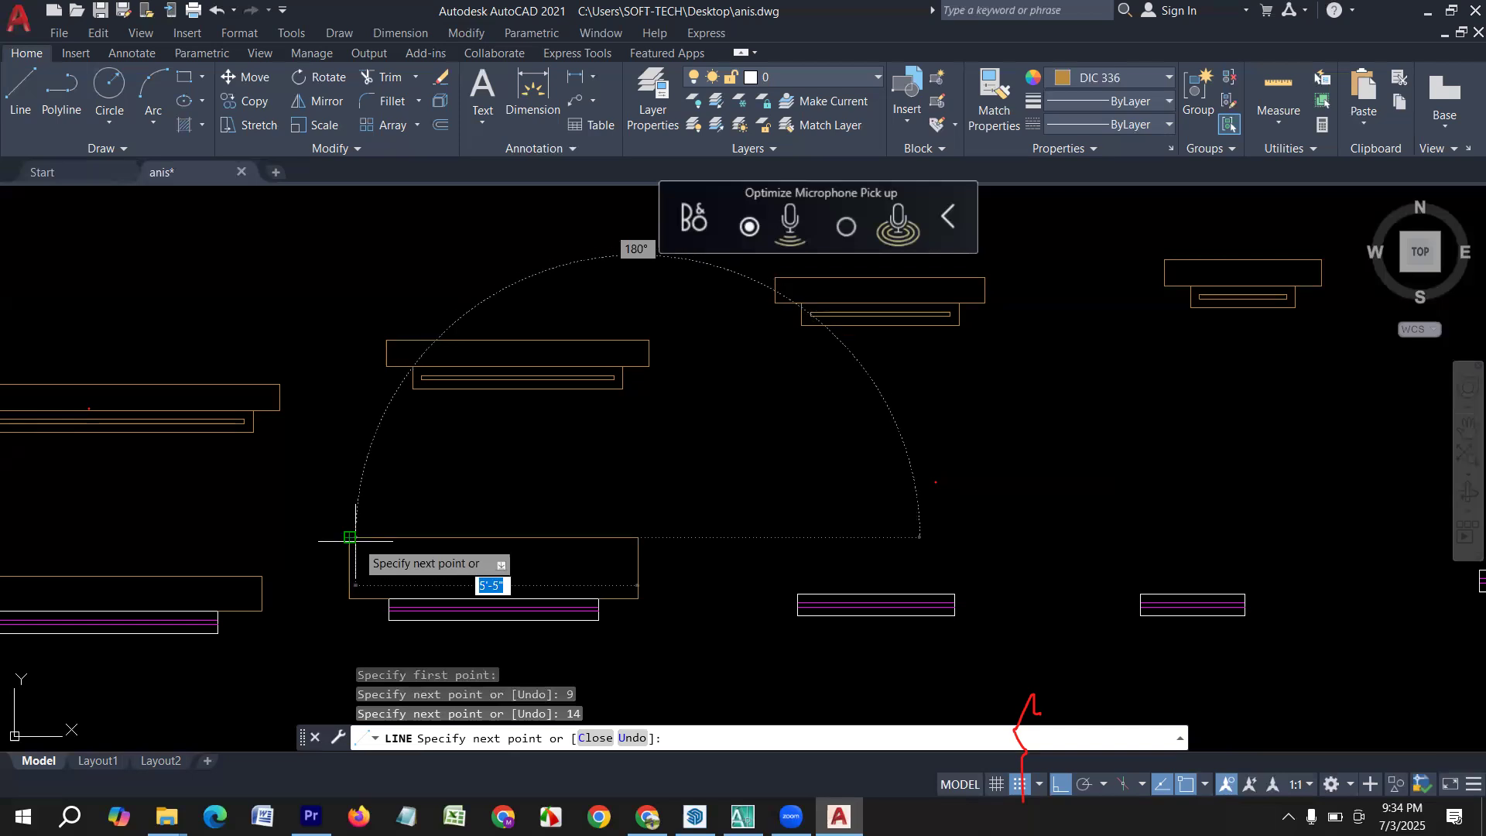
click(356, 540)
key(Return)
Erase the whole row of white-and-magenta windows together with their sunshade outlines.
scroll(383, 520, down, 3)
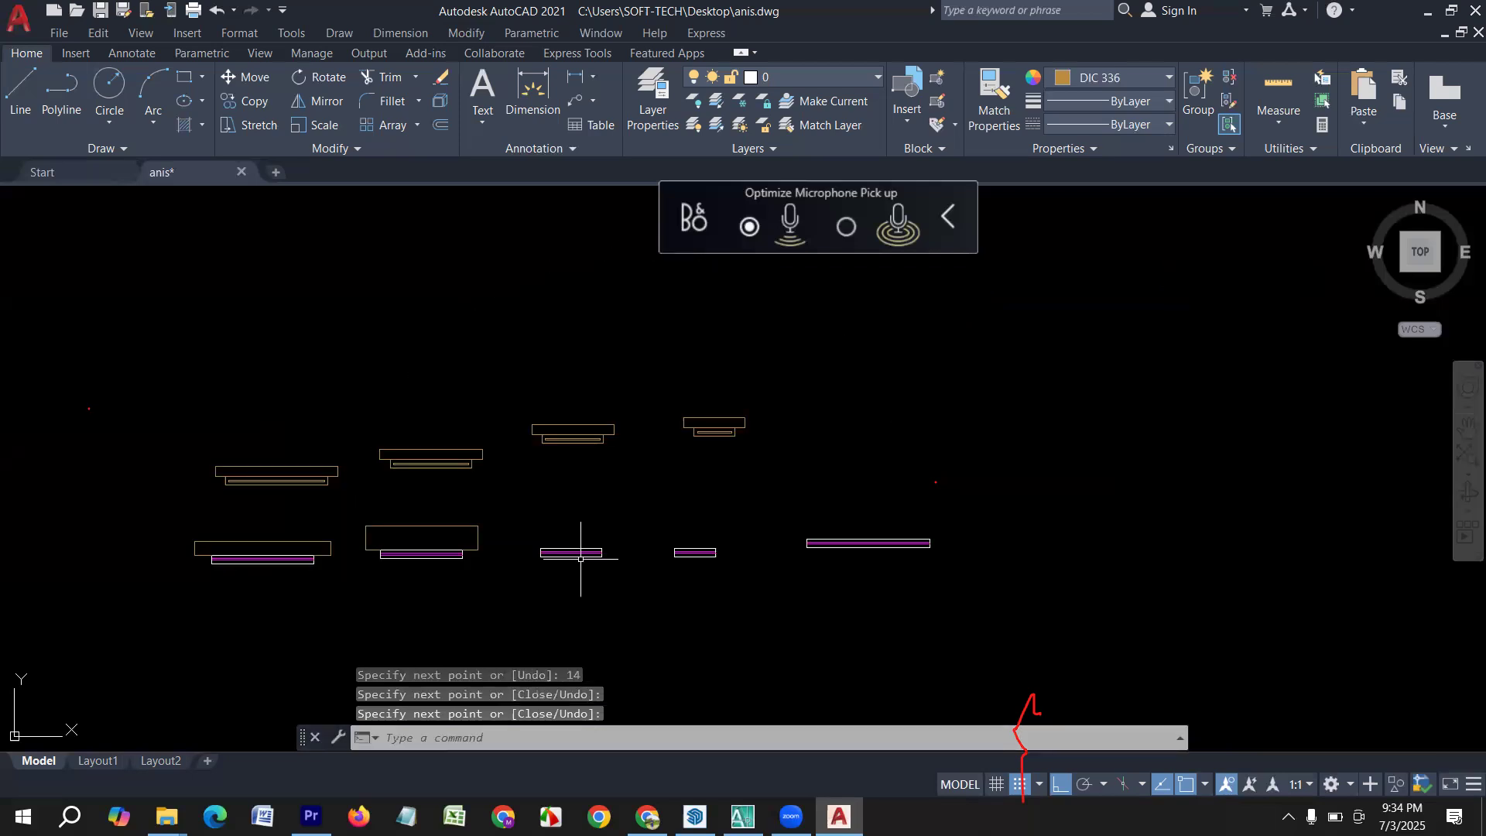
middle_drag(581, 557, 459, 575)
click(835, 623)
click(52, 521)
key(Delete)
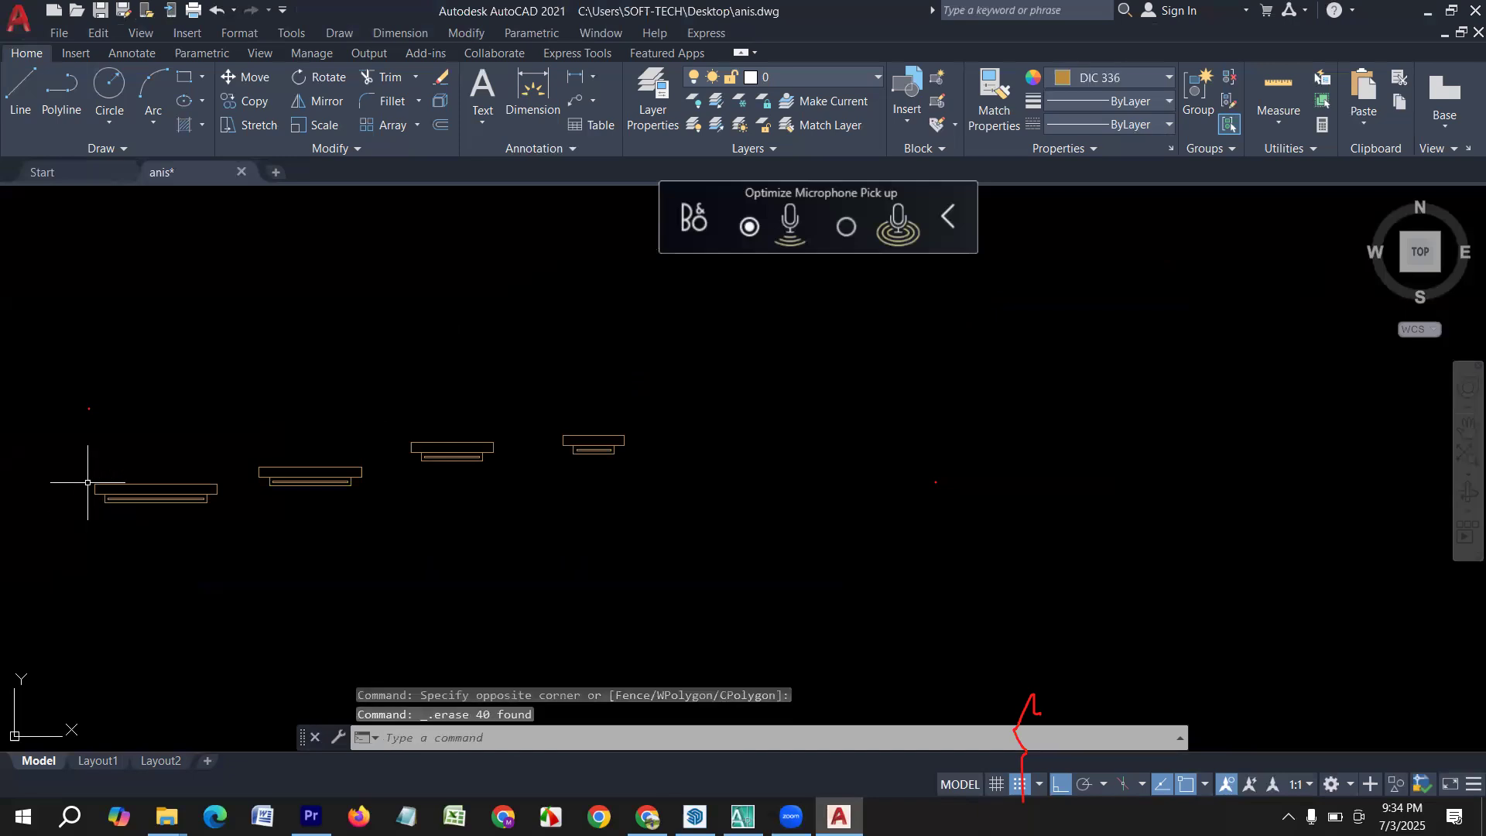
Examine the sunshade outlines on the brown windows up close, starting with the leftmost one.
scroll(131, 472, up, 3)
scroll(325, 496, up, 3)
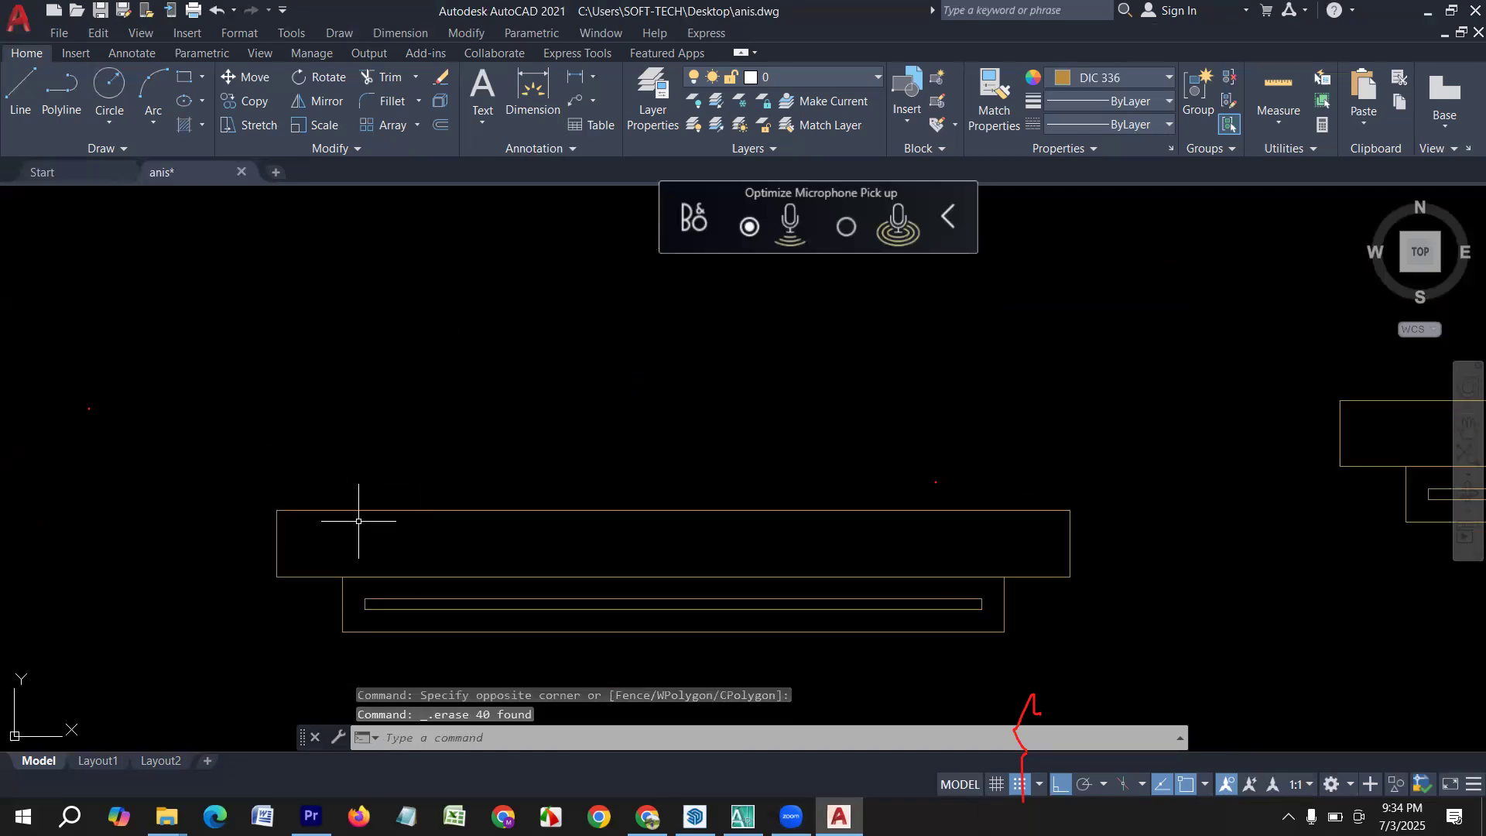
mouse_move(554, 564)
middle_down()
mouse_move(374, 540)
mouse_move(333, 567)
middle_up()
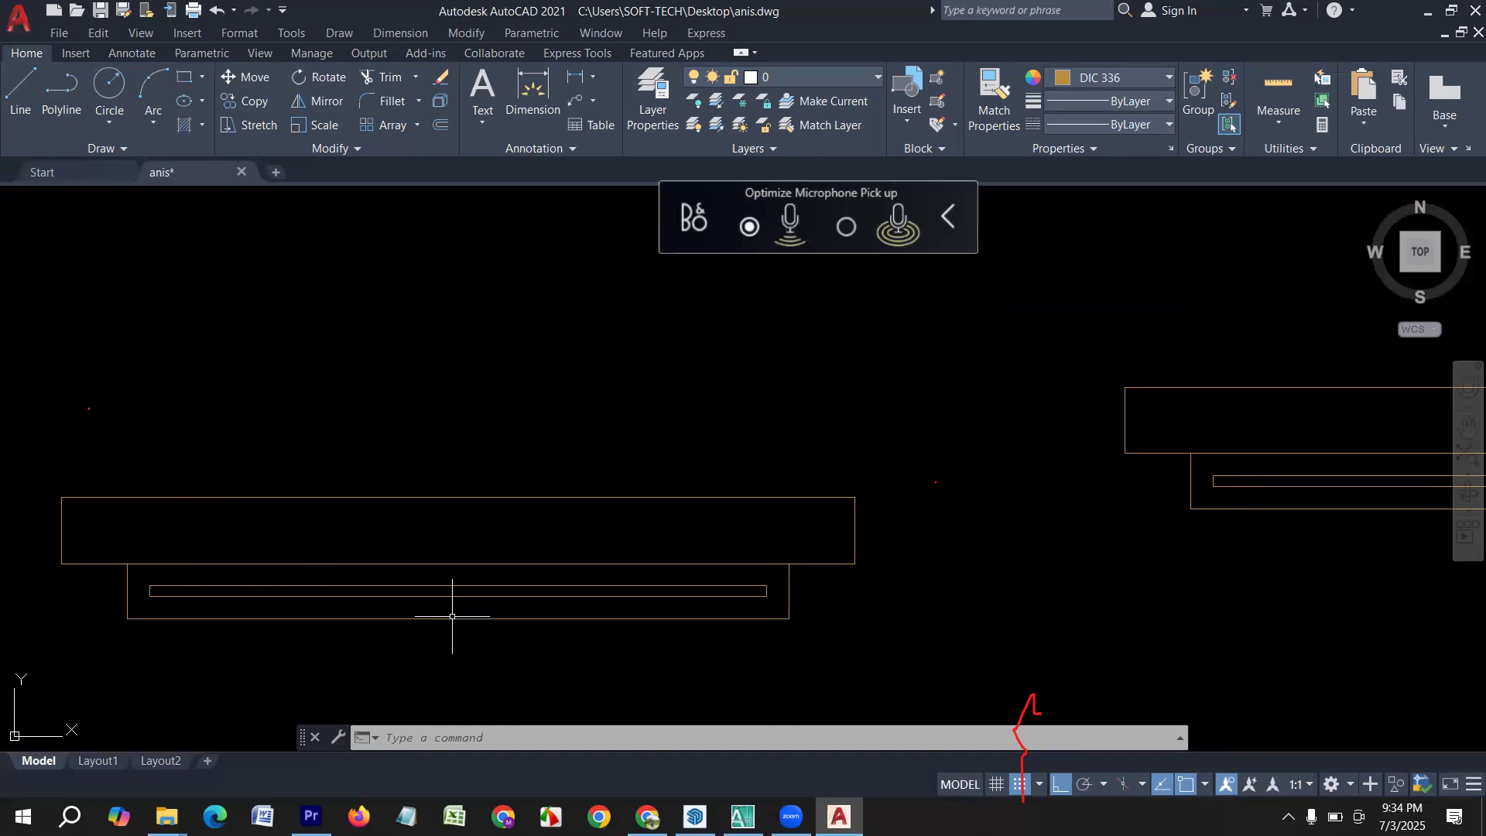
click(507, 538)
key(Escape)
middle_drag(730, 531, 573, 554)
scroll(638, 511, down, 4)
mouse_move(734, 534)
middle_down()
mouse_move(663, 558)
mouse_move(474, 557)
middle_up()
mouse_move(352, 508)
middle_down()
mouse_move(202, 531)
mouse_move(598, 538)
middle_up()
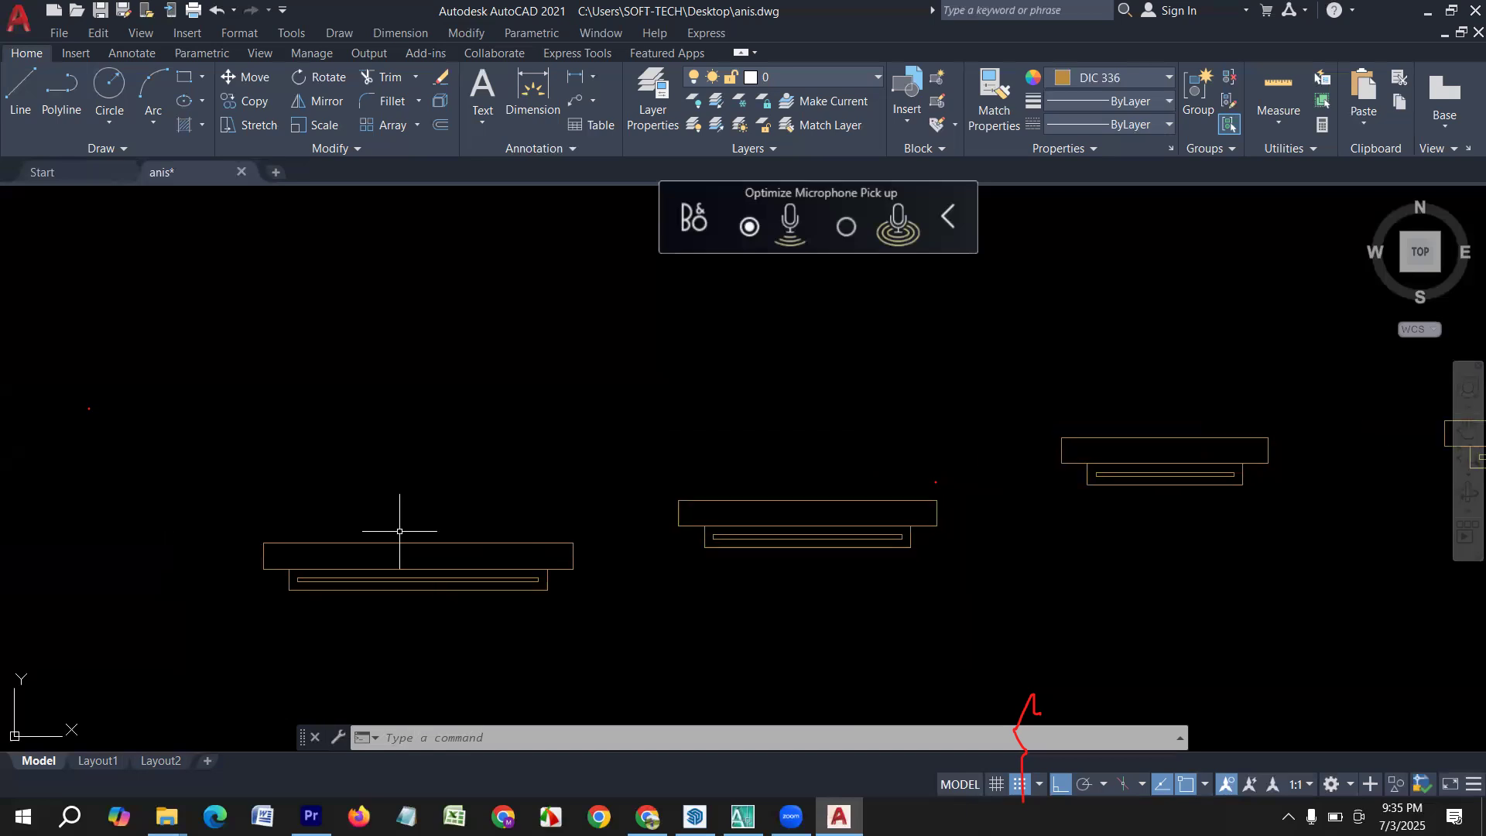
scroll(384, 563, up, 2)
click(419, 555)
click(358, 499)
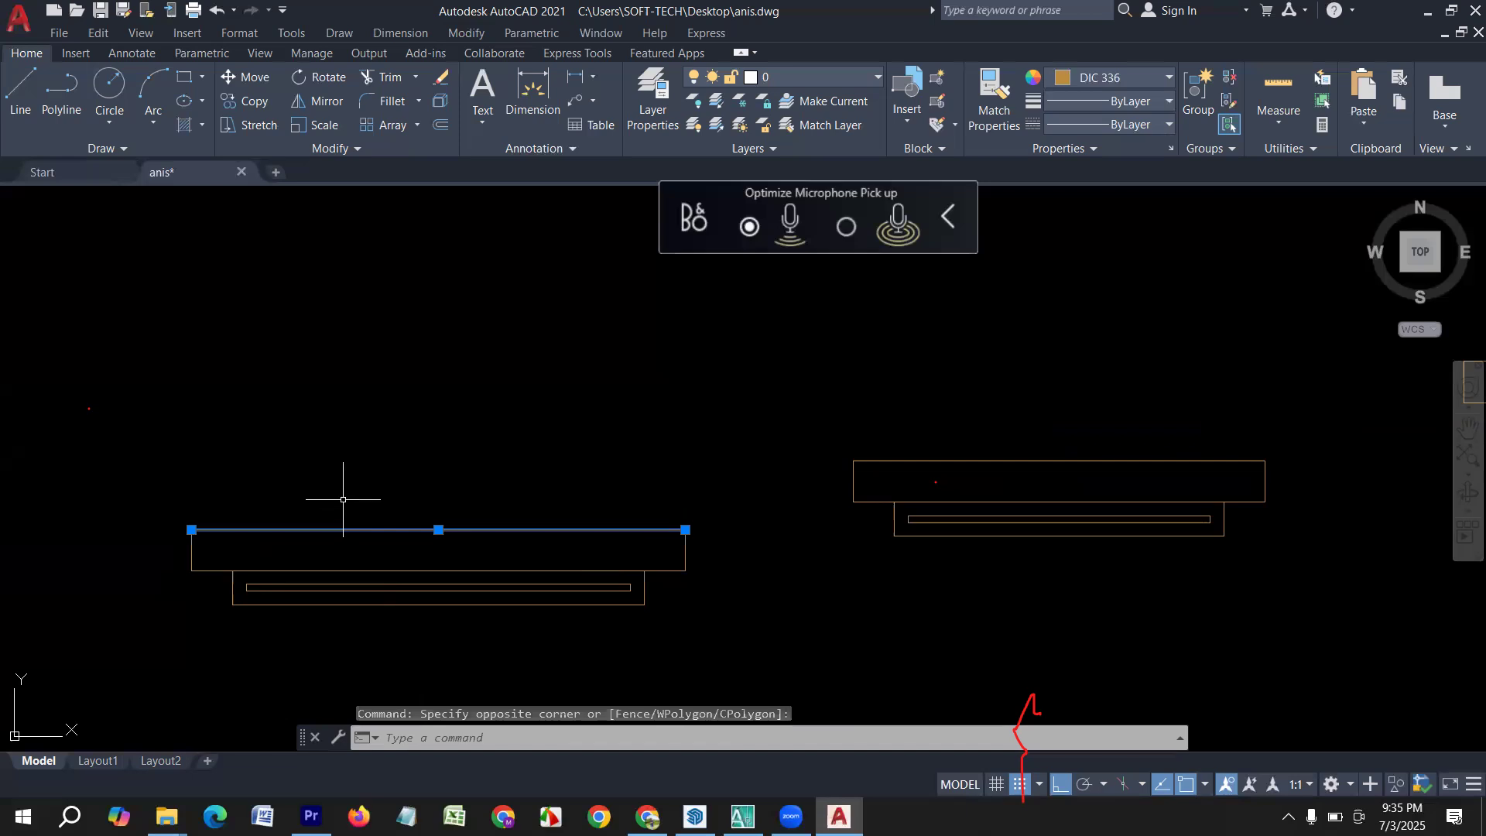
key(Escape)
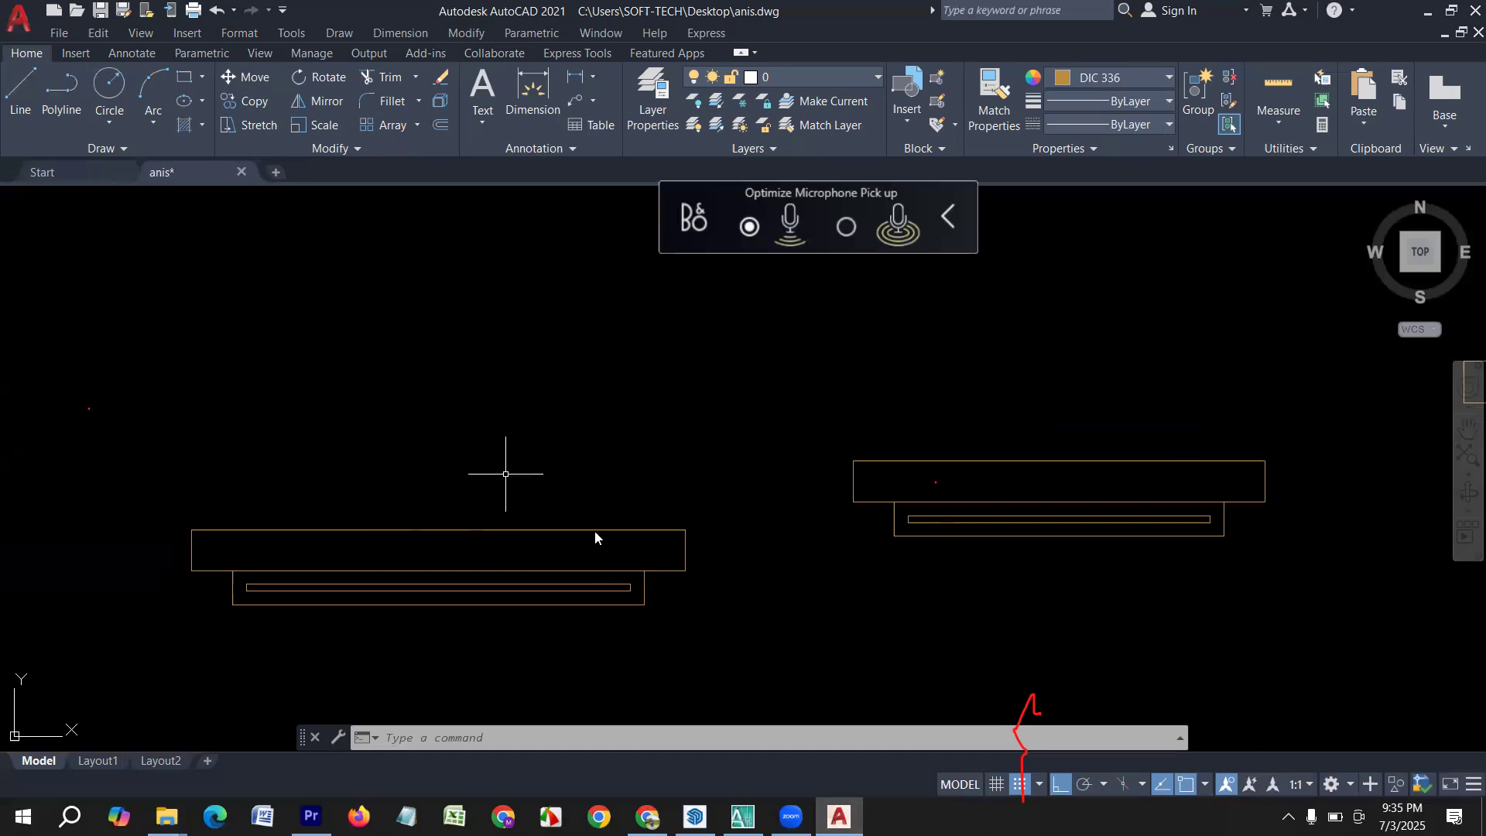
Switch to Facebook in the browser and look through the account's own profile page.
mouse_move(647, 817)
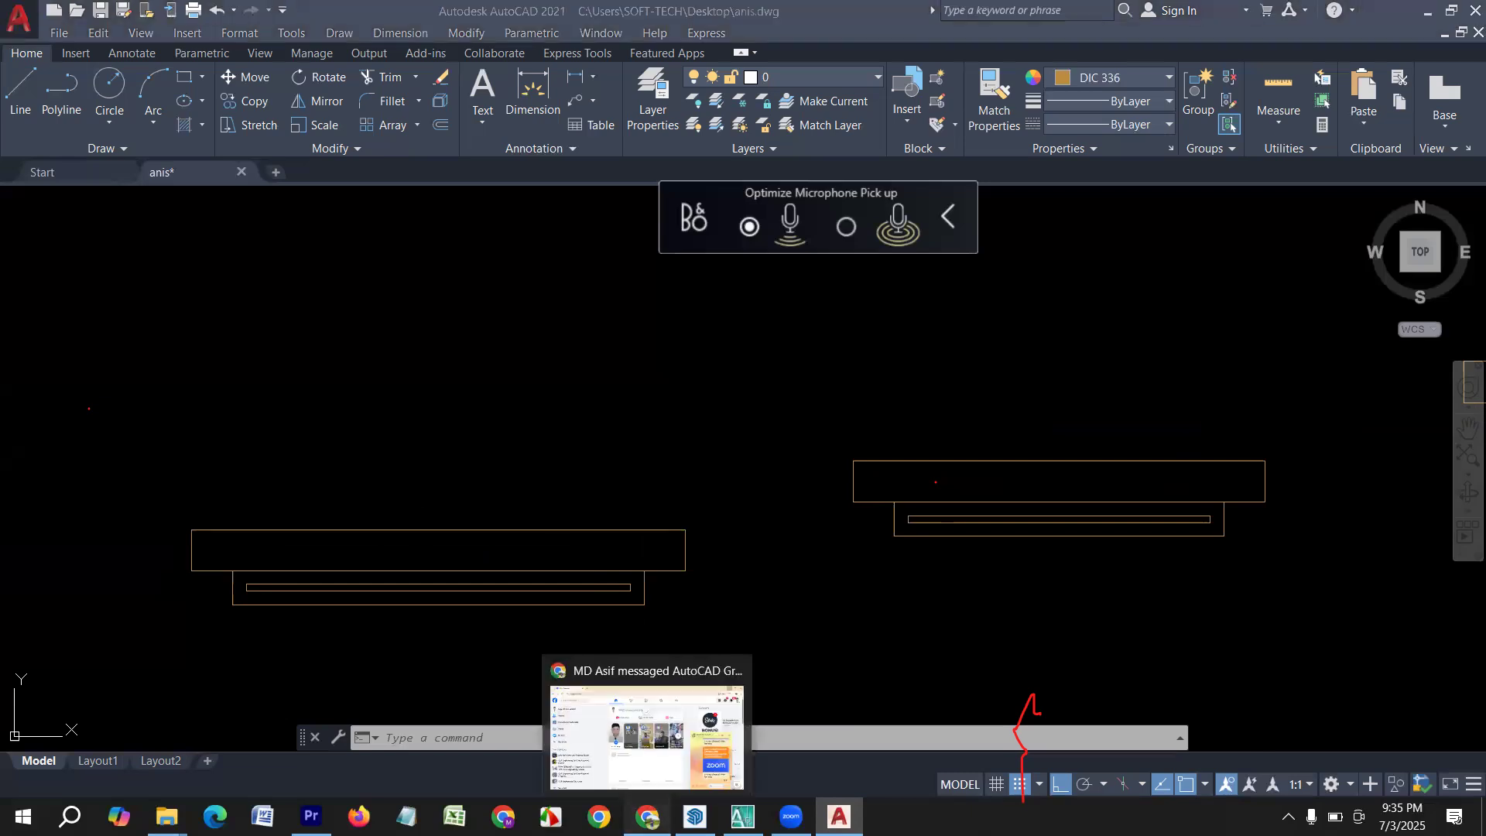
click(653, 760)
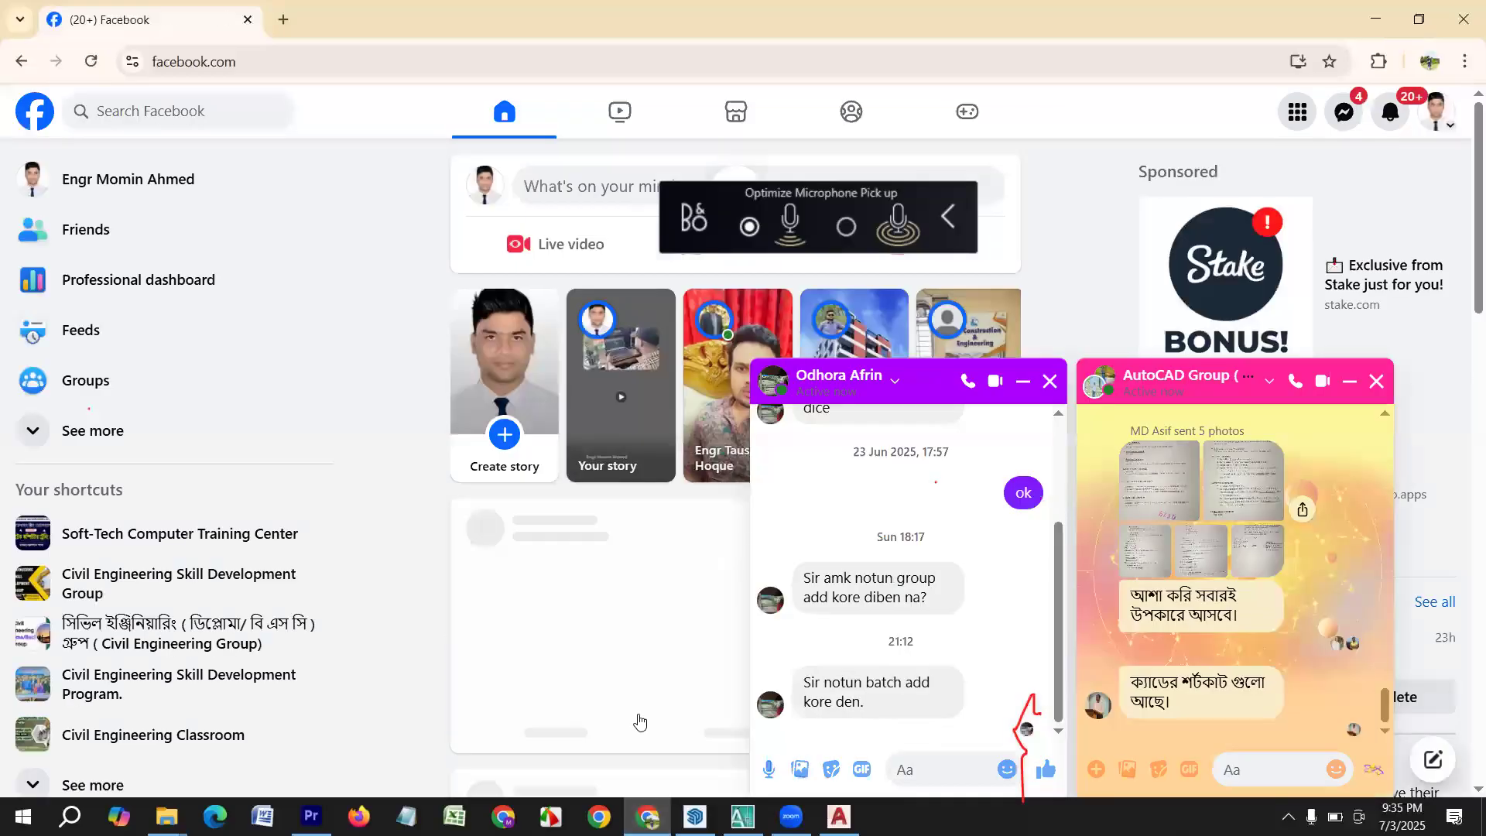
click(1434, 126)
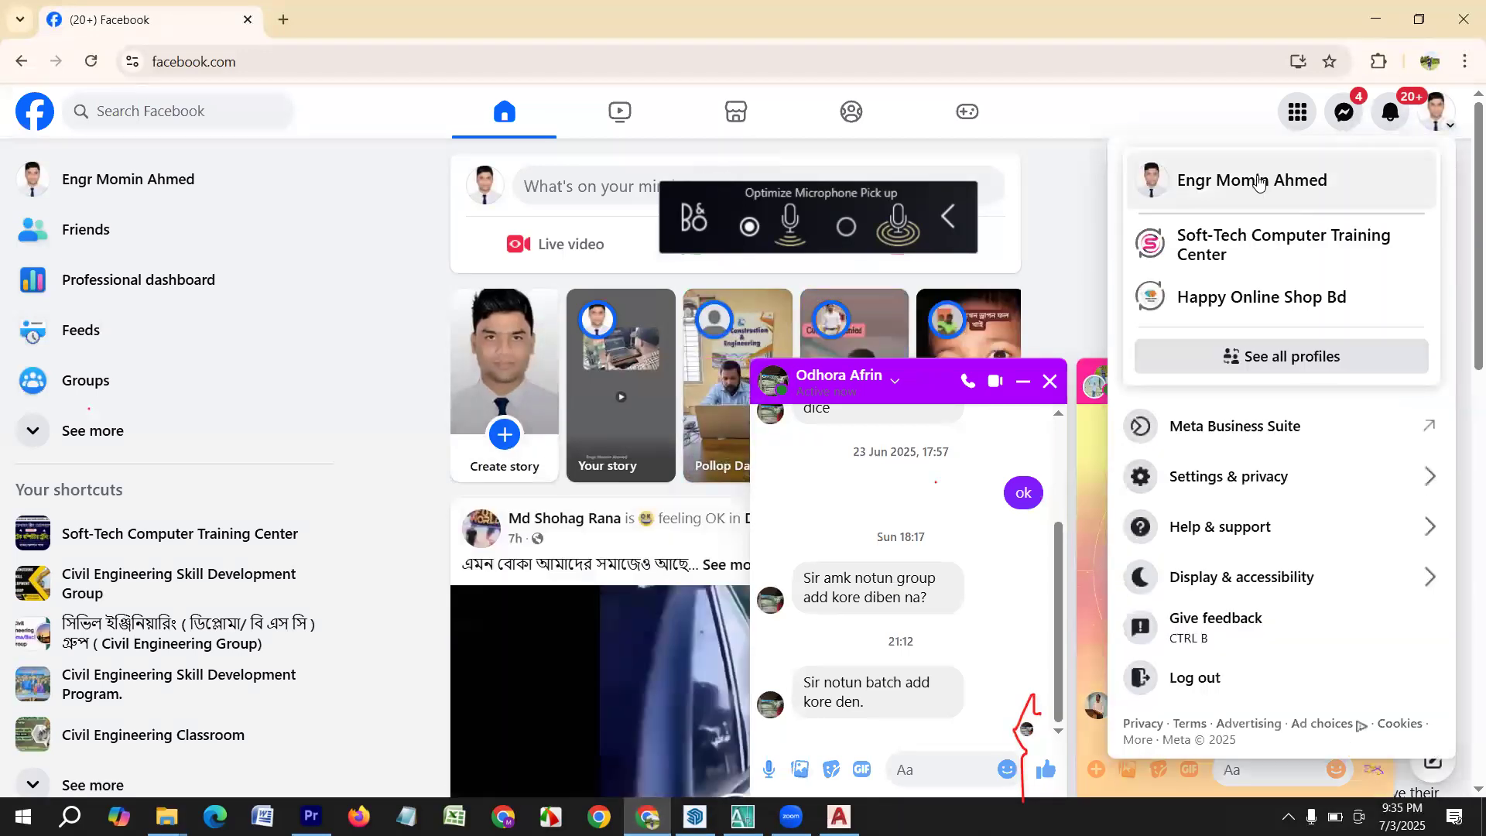
click(1251, 179)
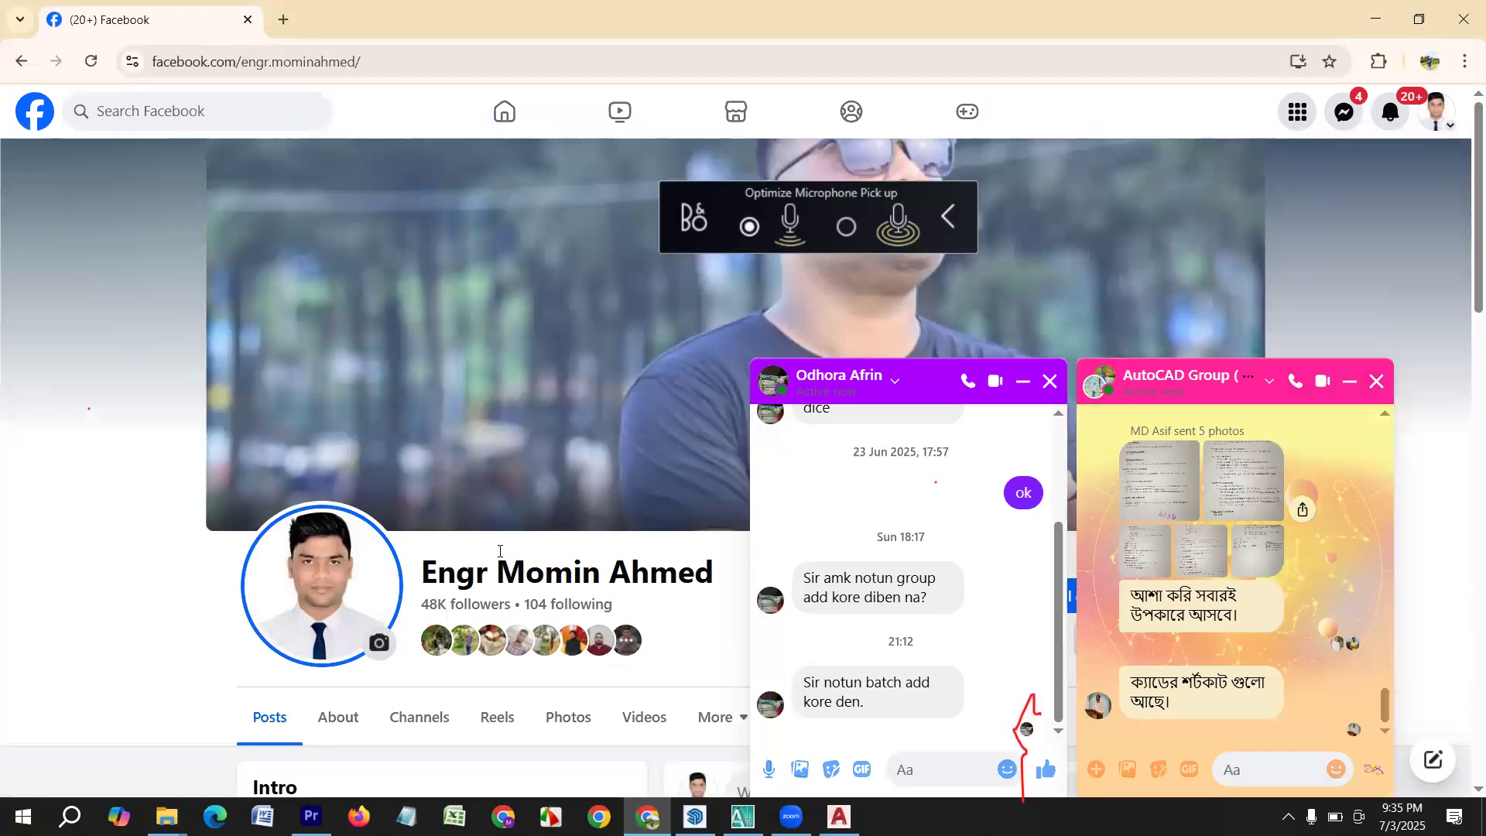
scroll(445, 541, down, 10)
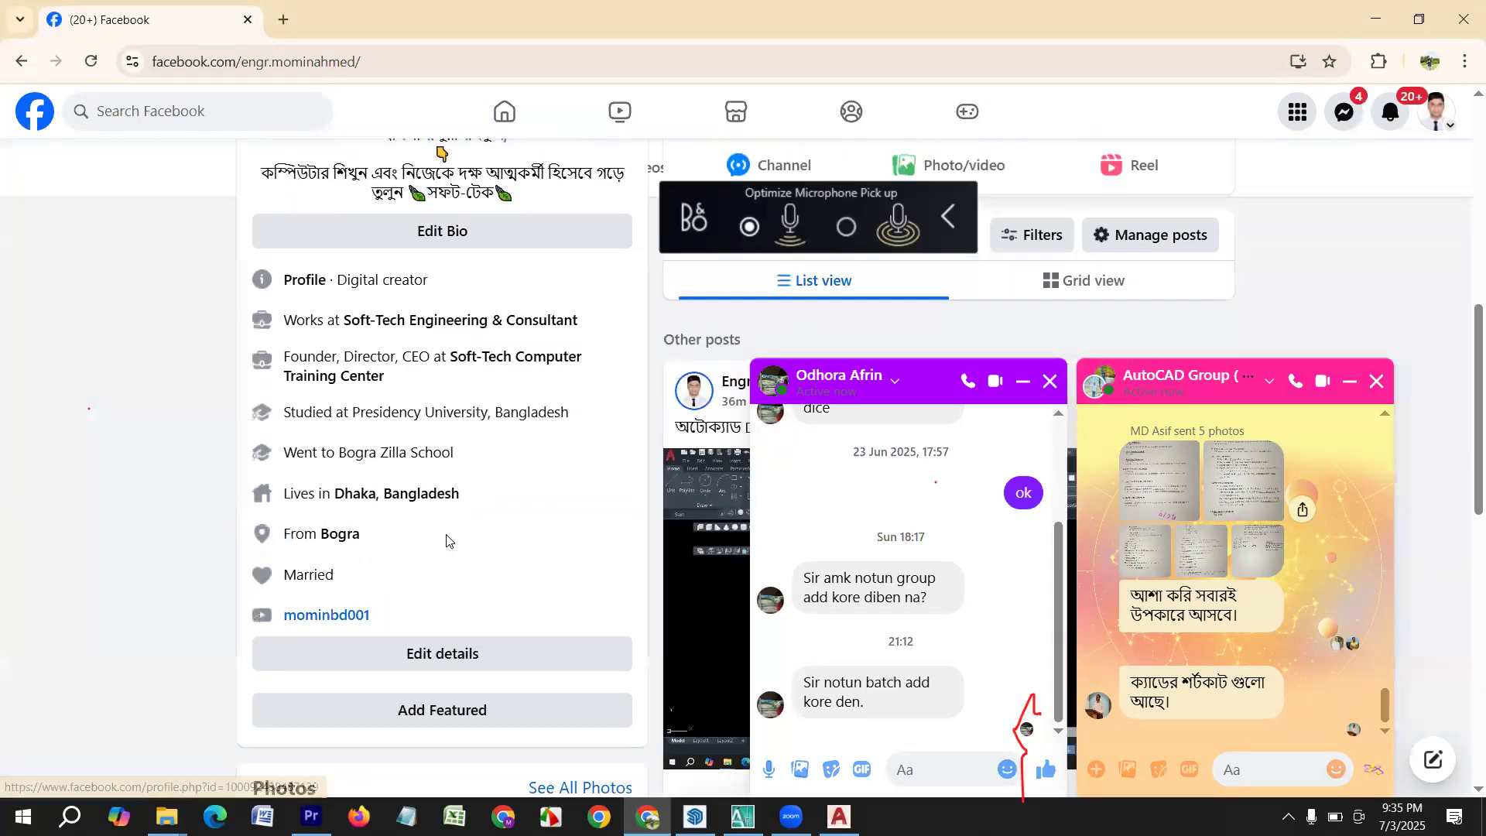
scroll(456, 540, down, 3)
scroll(542, 495, up, 5)
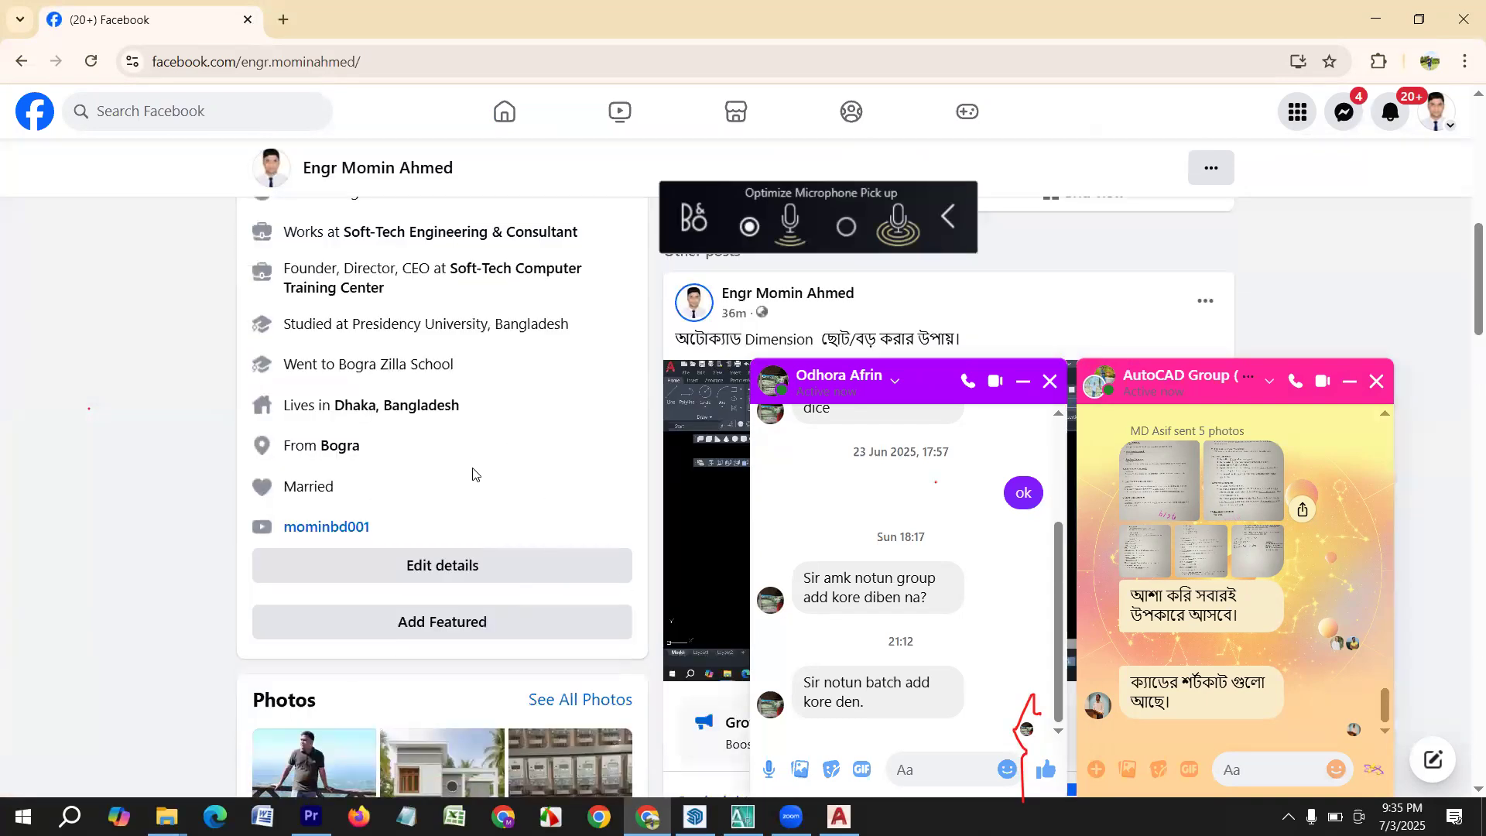
scroll(503, 466, down, 2)
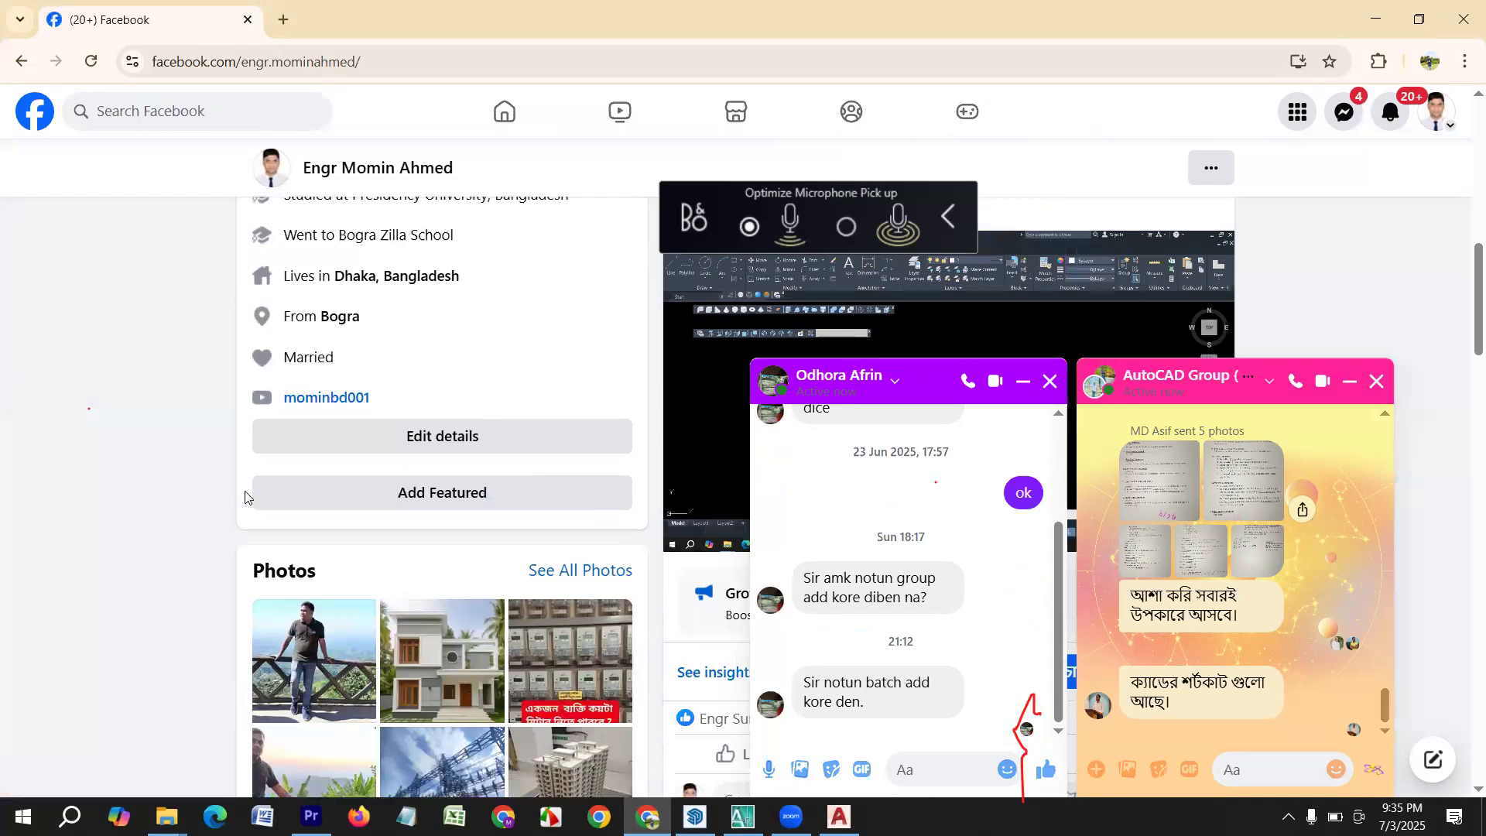
scroll(287, 572, up, 10)
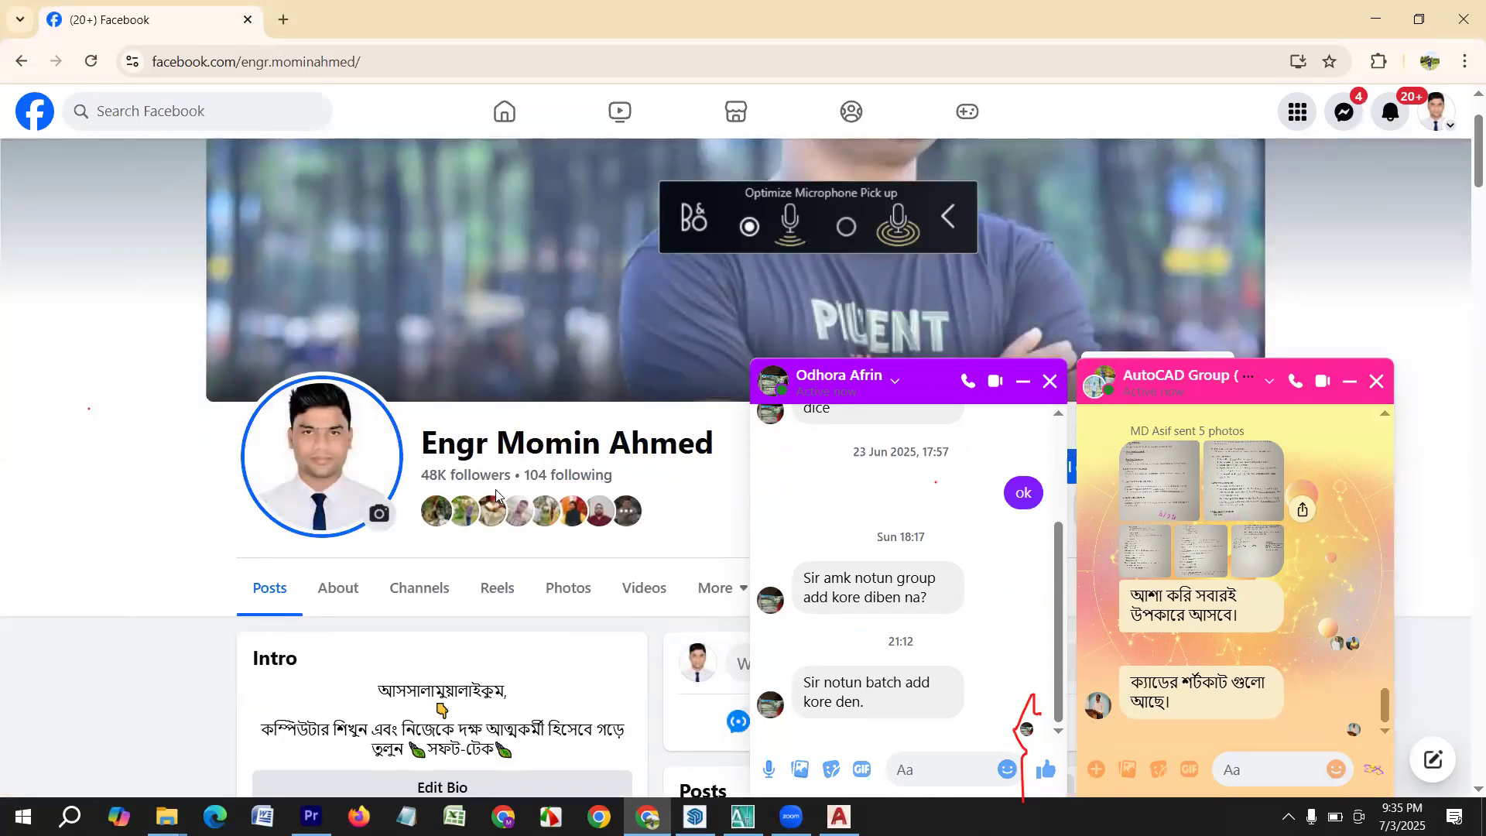
scroll(514, 447, down, 3)
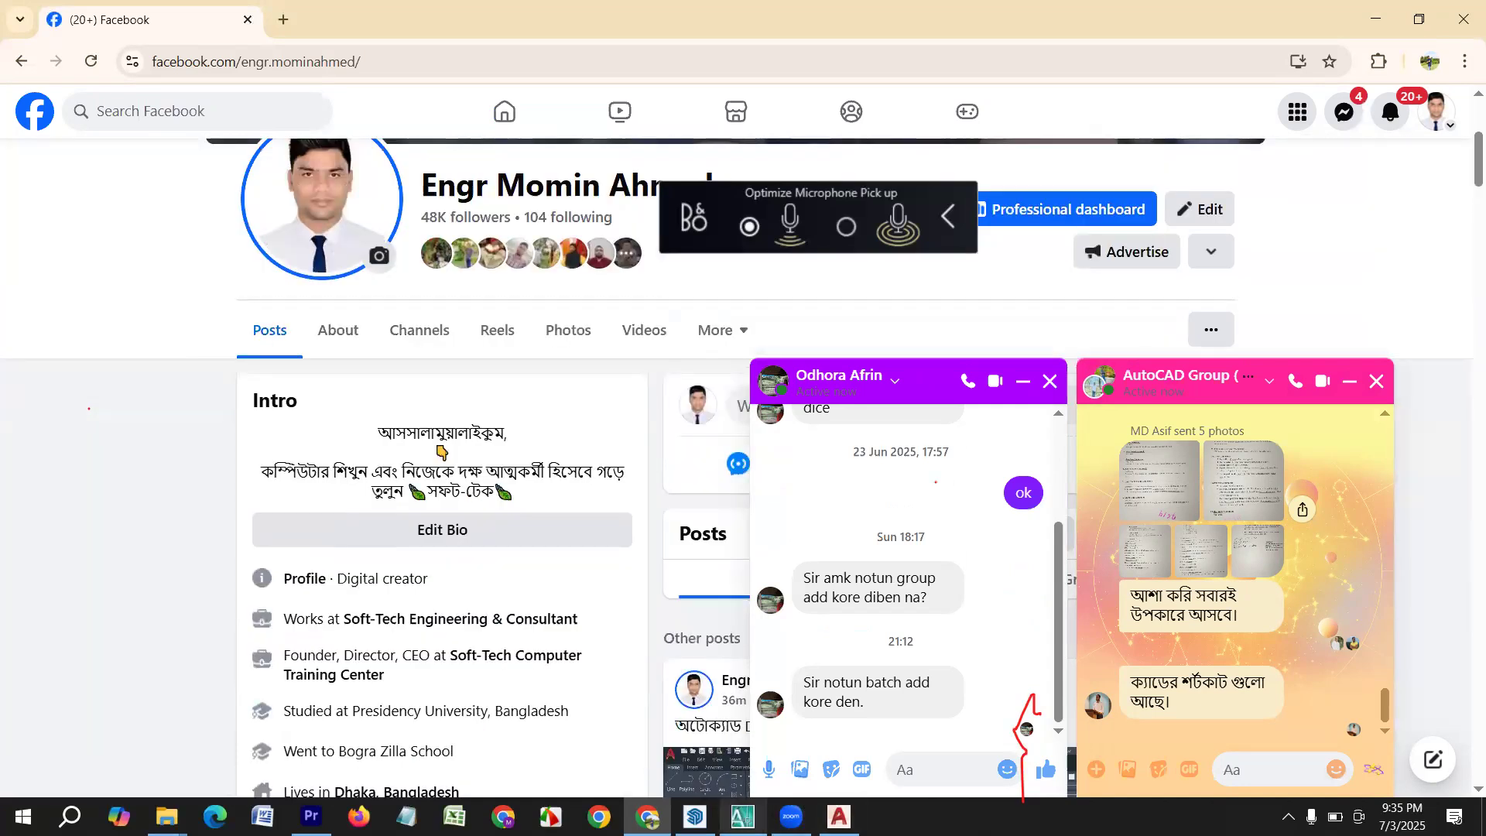
Switch back to AutoCAD and select the top line of the leftmost brown window's sunshade outline.
click(838, 815)
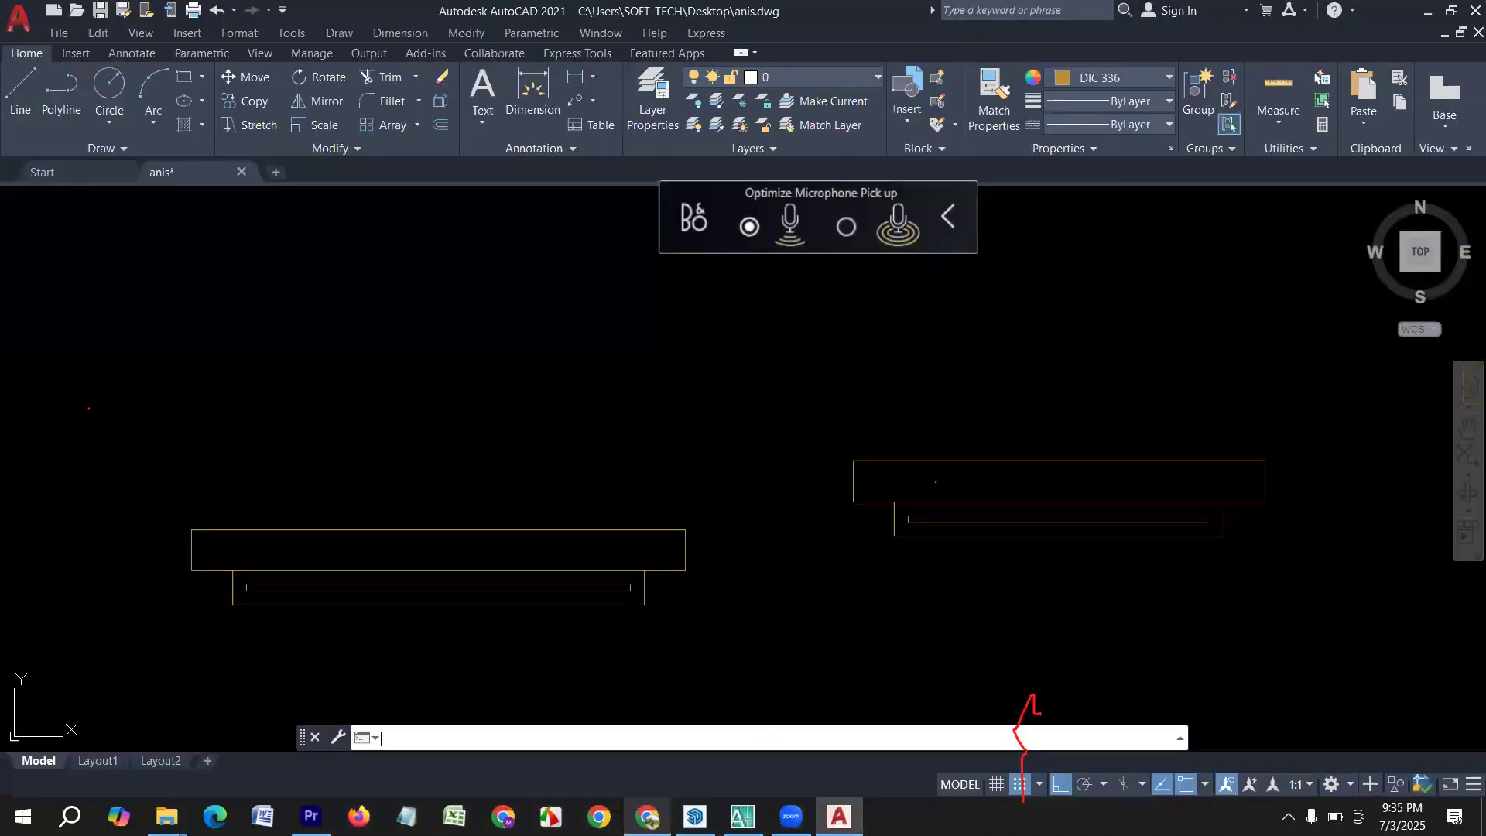
middle_drag(689, 441, 276, 434)
scroll(318, 465, down, 4)
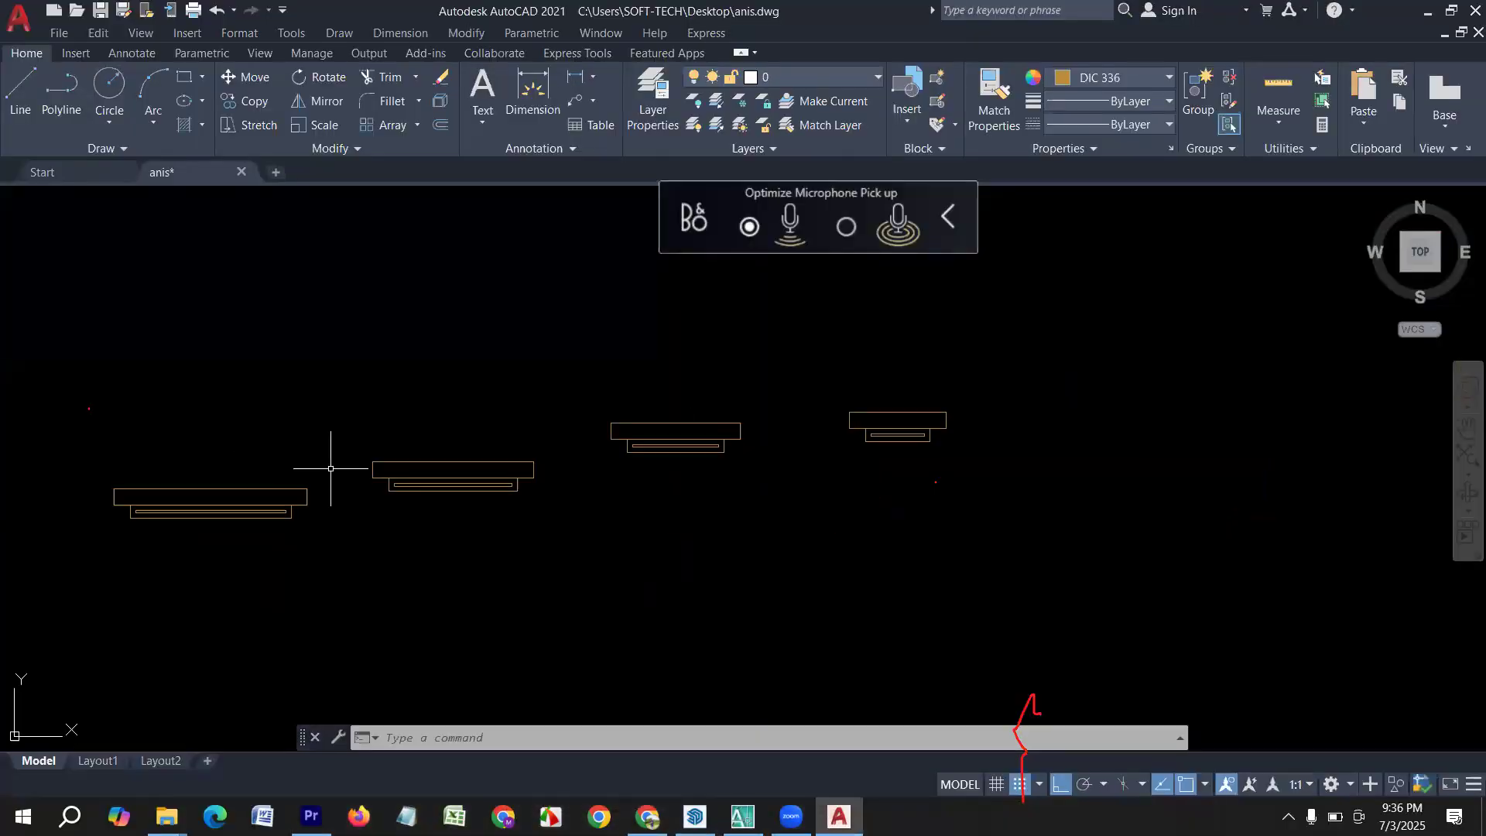
middle_drag(650, 491, 472, 540)
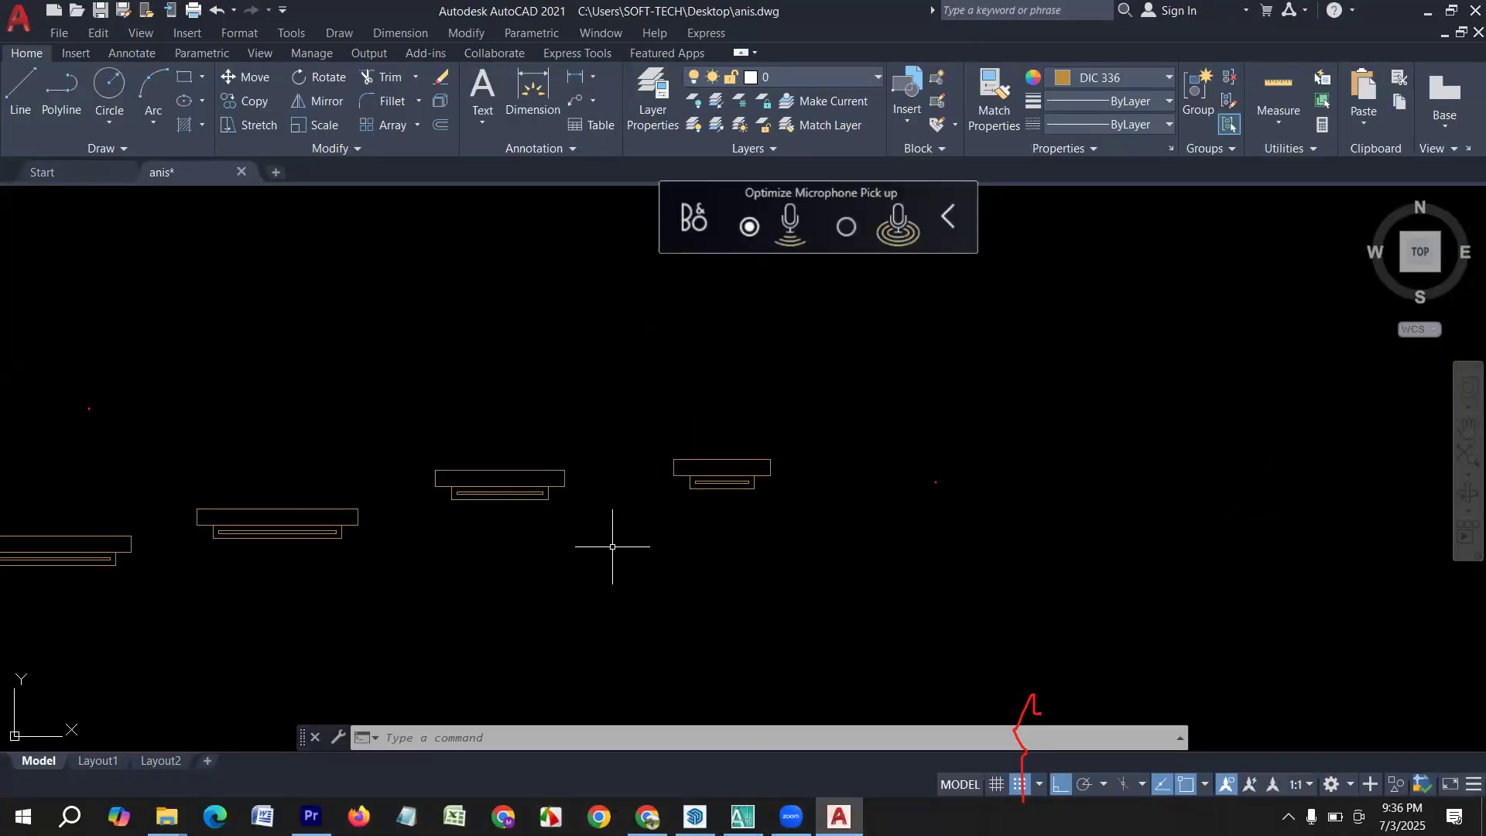
middle_drag(654, 492, 675, 532)
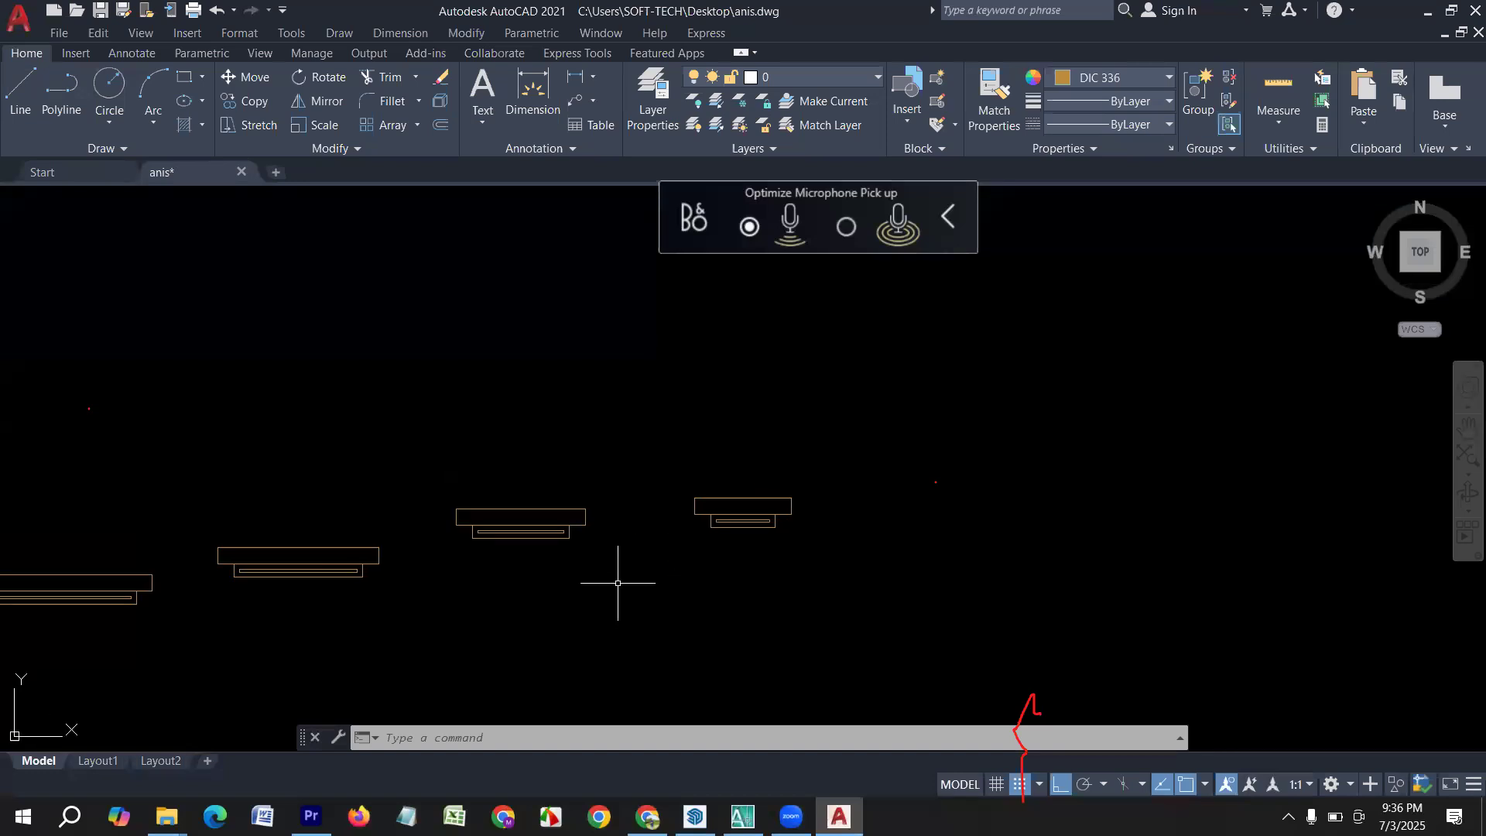
scroll(553, 449, down, 6)
scroll(425, 481, up, 8)
middle_drag(513, 466, 485, 534)
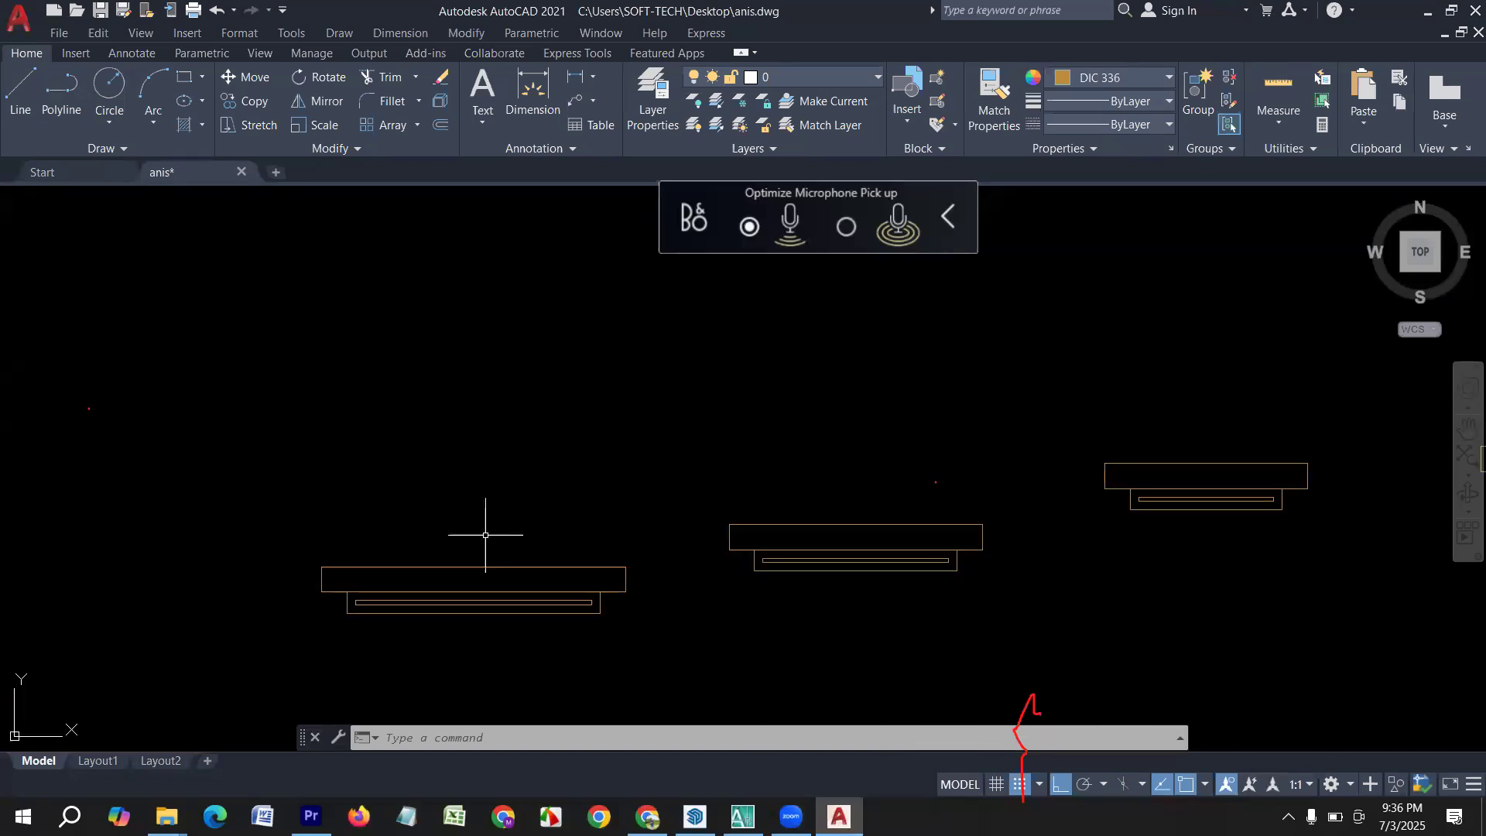
click(451, 573)
click(427, 538)
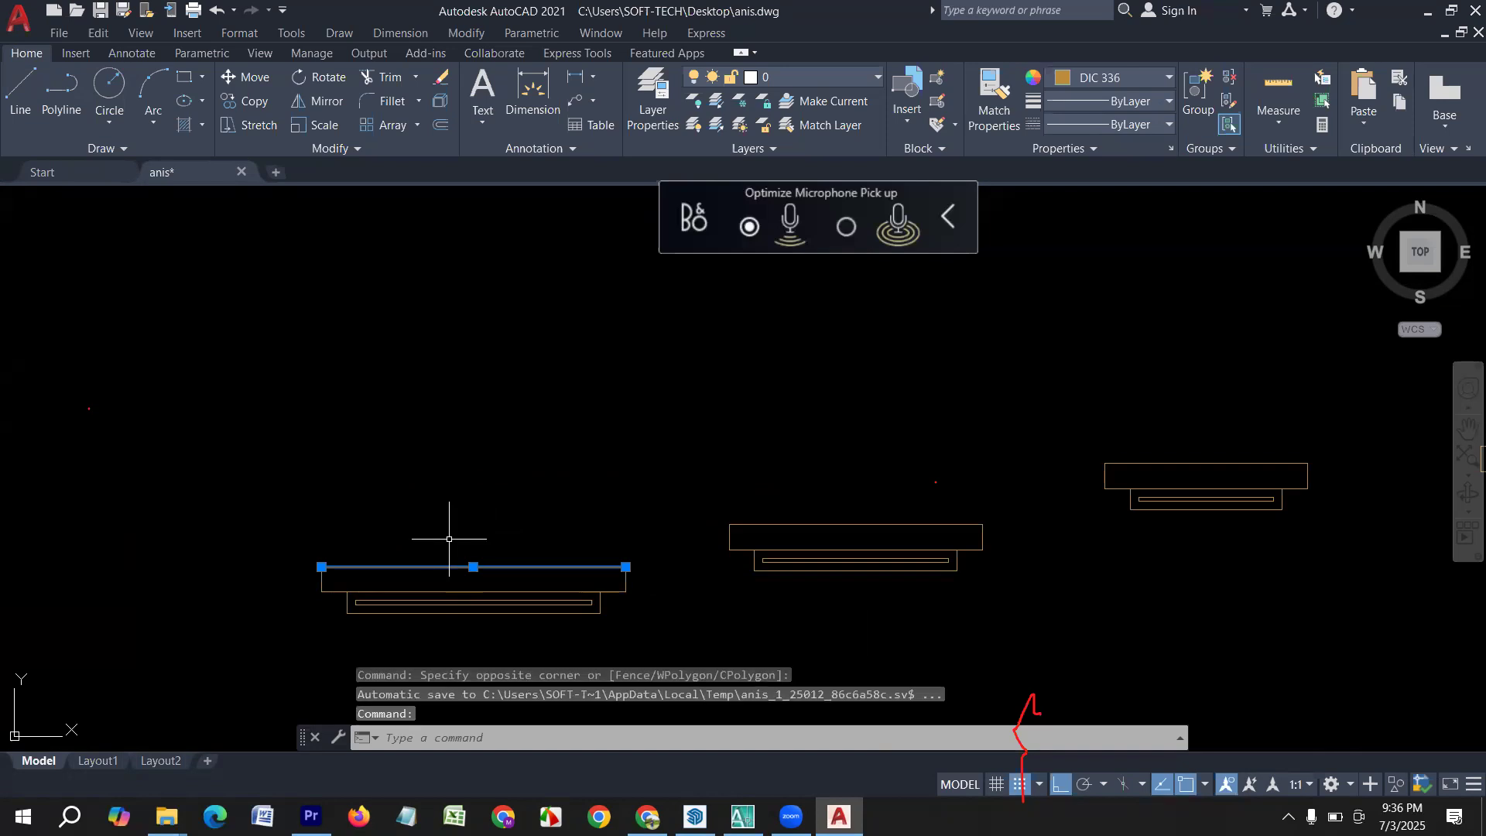
Load the HIDDEN linetype from acad.lin into the drawing through the Linetype Manager.
click(1140, 125)
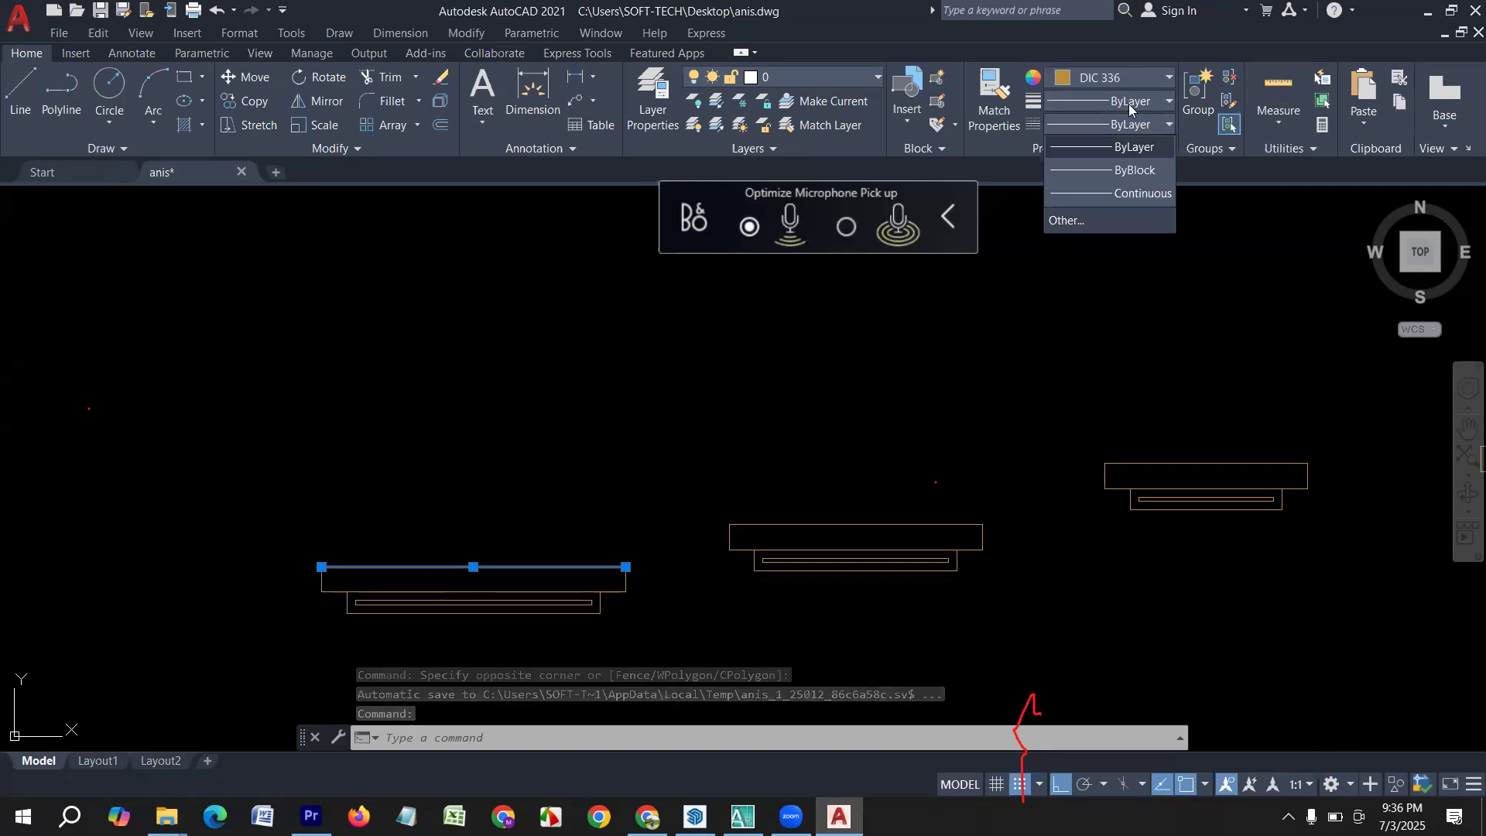
click(1093, 220)
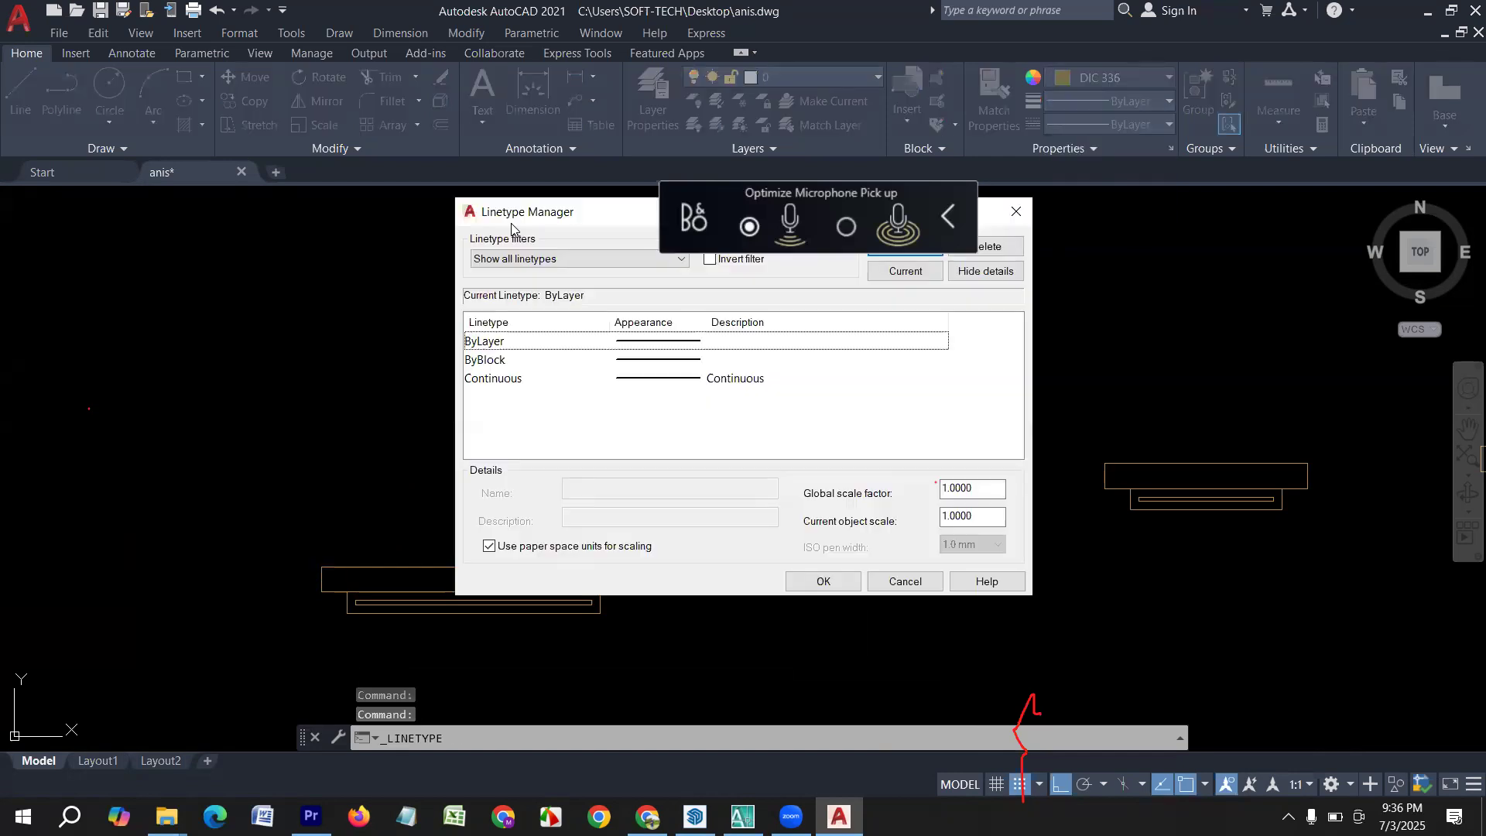
drag(512, 224, 202, 291)
click(566, 317)
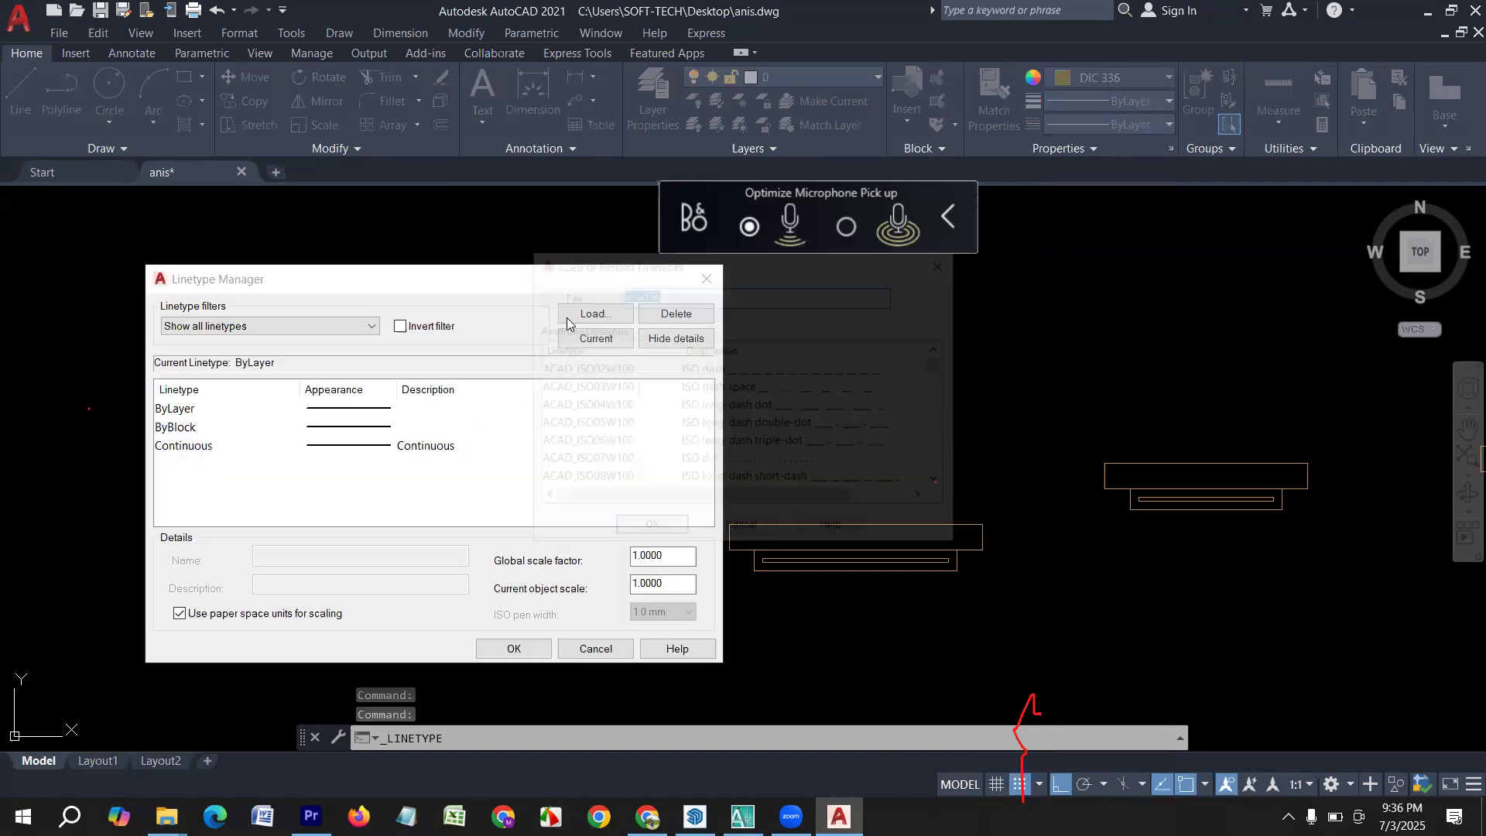
scroll(700, 440, down, 4)
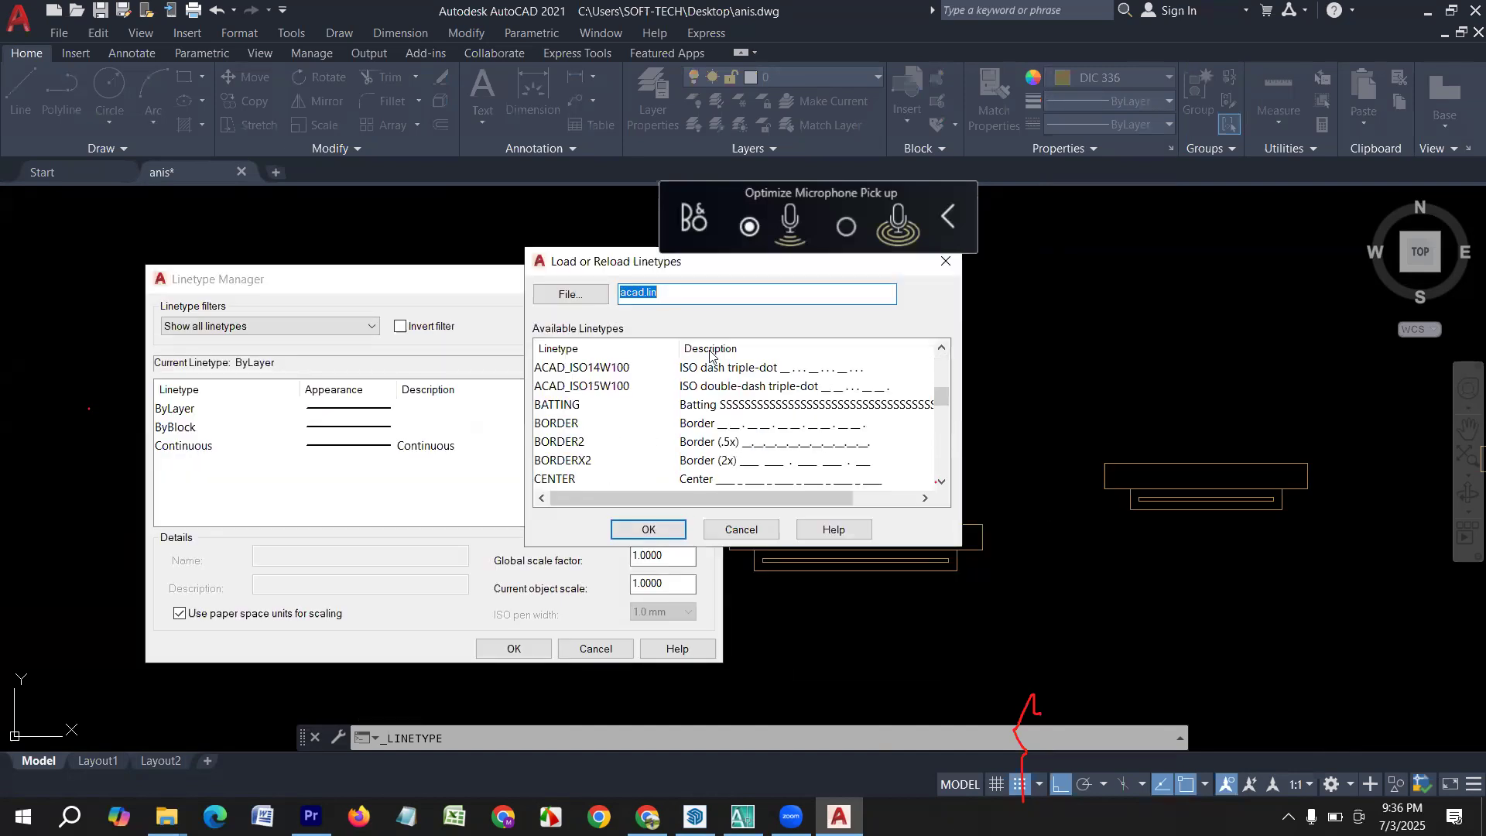
scroll(738, 453, down, 3)
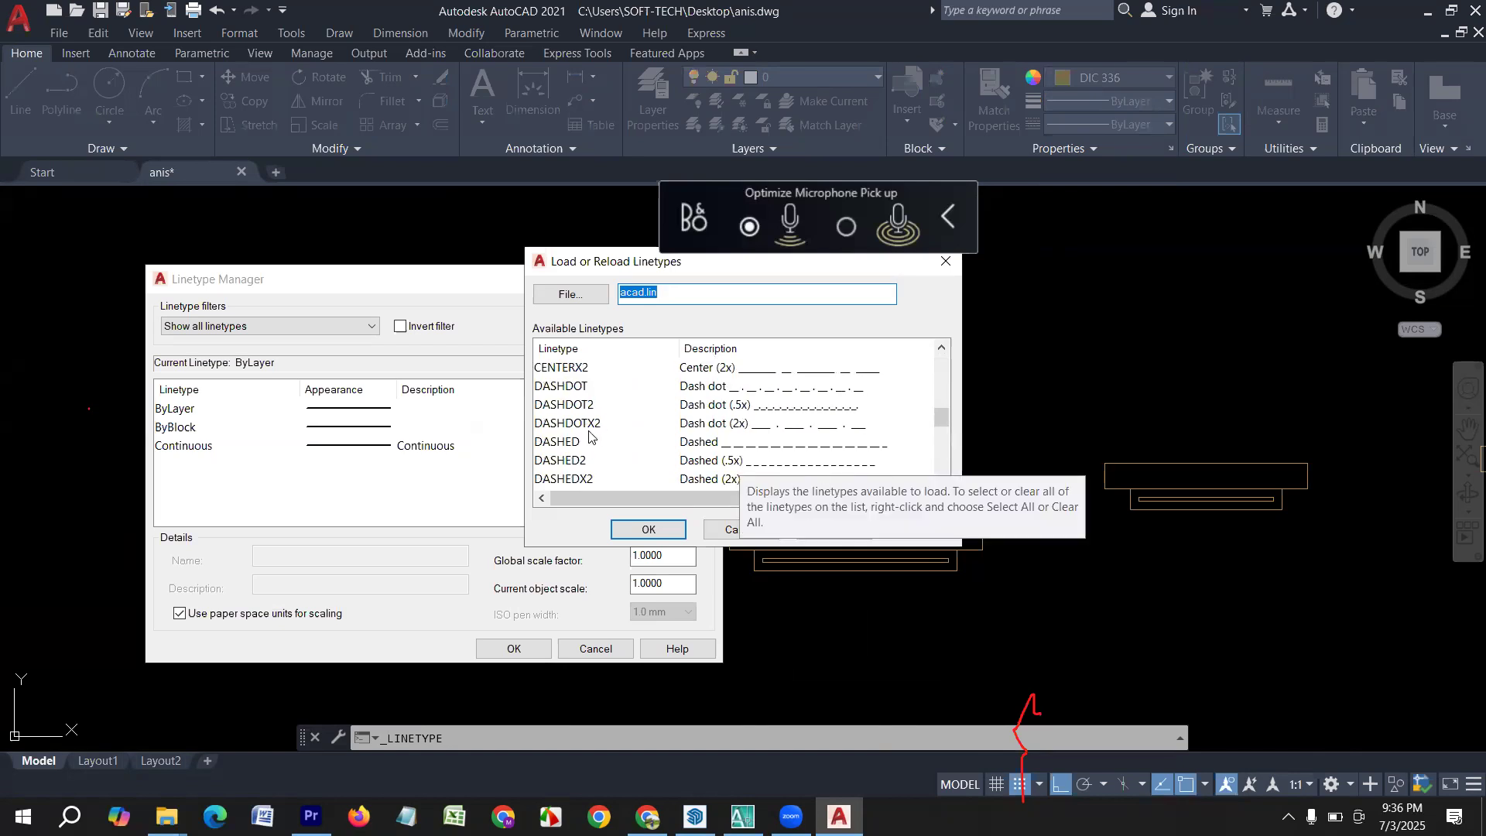
scroll(589, 433, down, 3)
scroll(589, 440, down, 5)
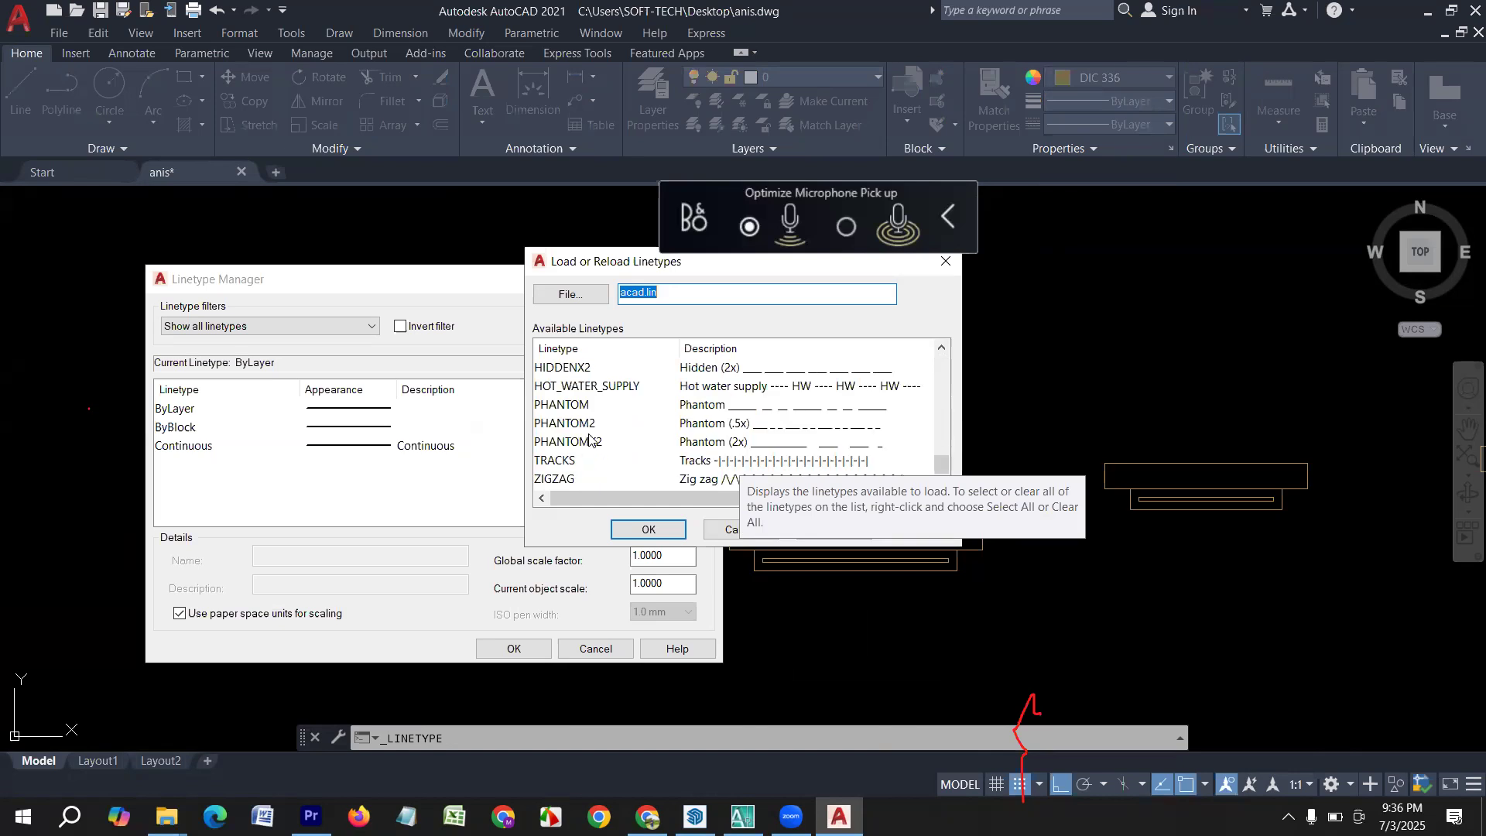
scroll(591, 438, up, 4)
scroll(589, 434, down, 3)
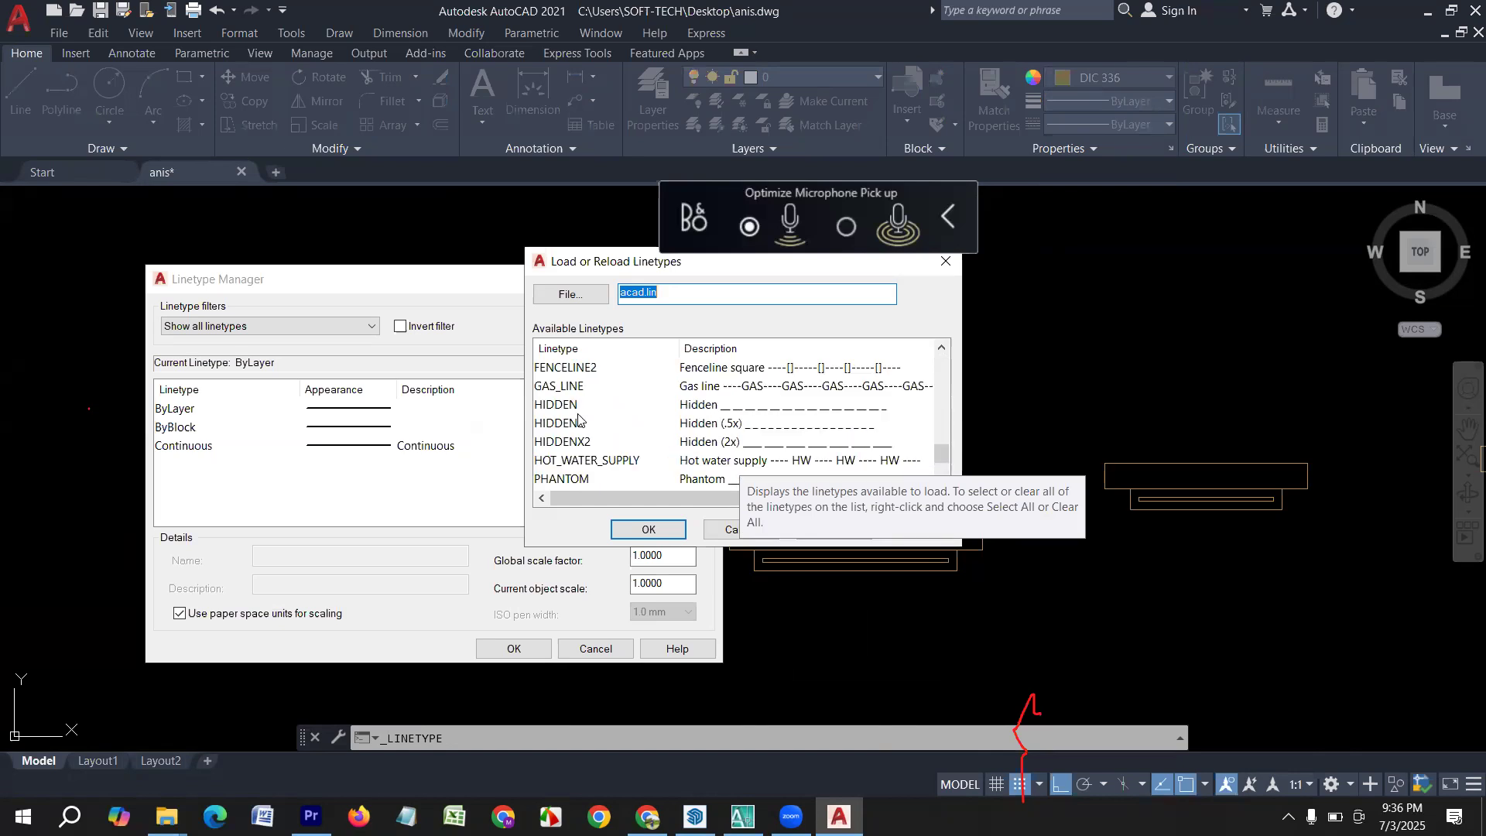
click(585, 425)
click(555, 404)
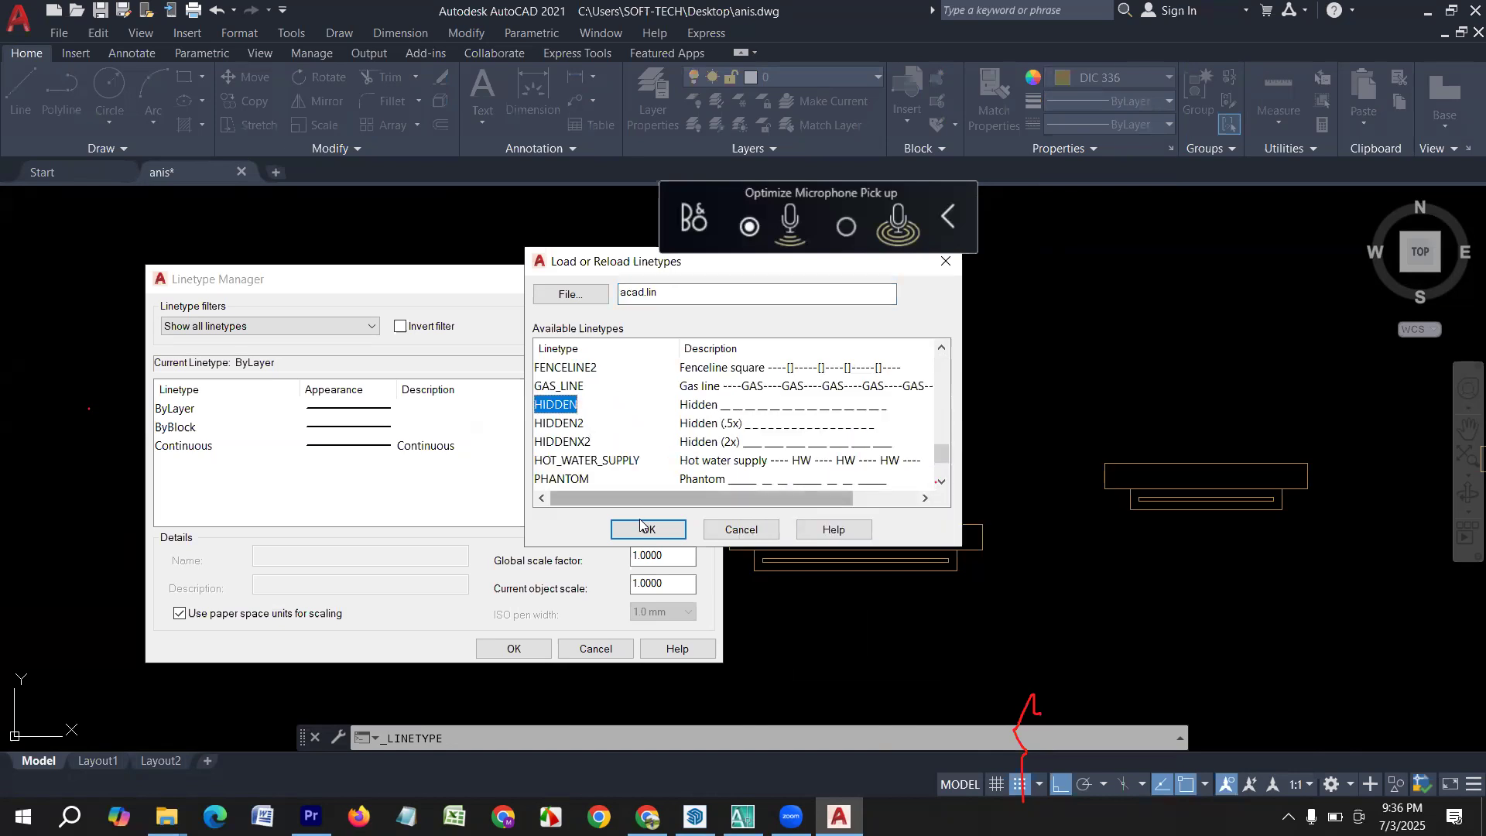
click(648, 529)
Set the linetype global scale factor and the current object scale to 5 and accept the linetype settings.
drag(664, 555, 580, 557)
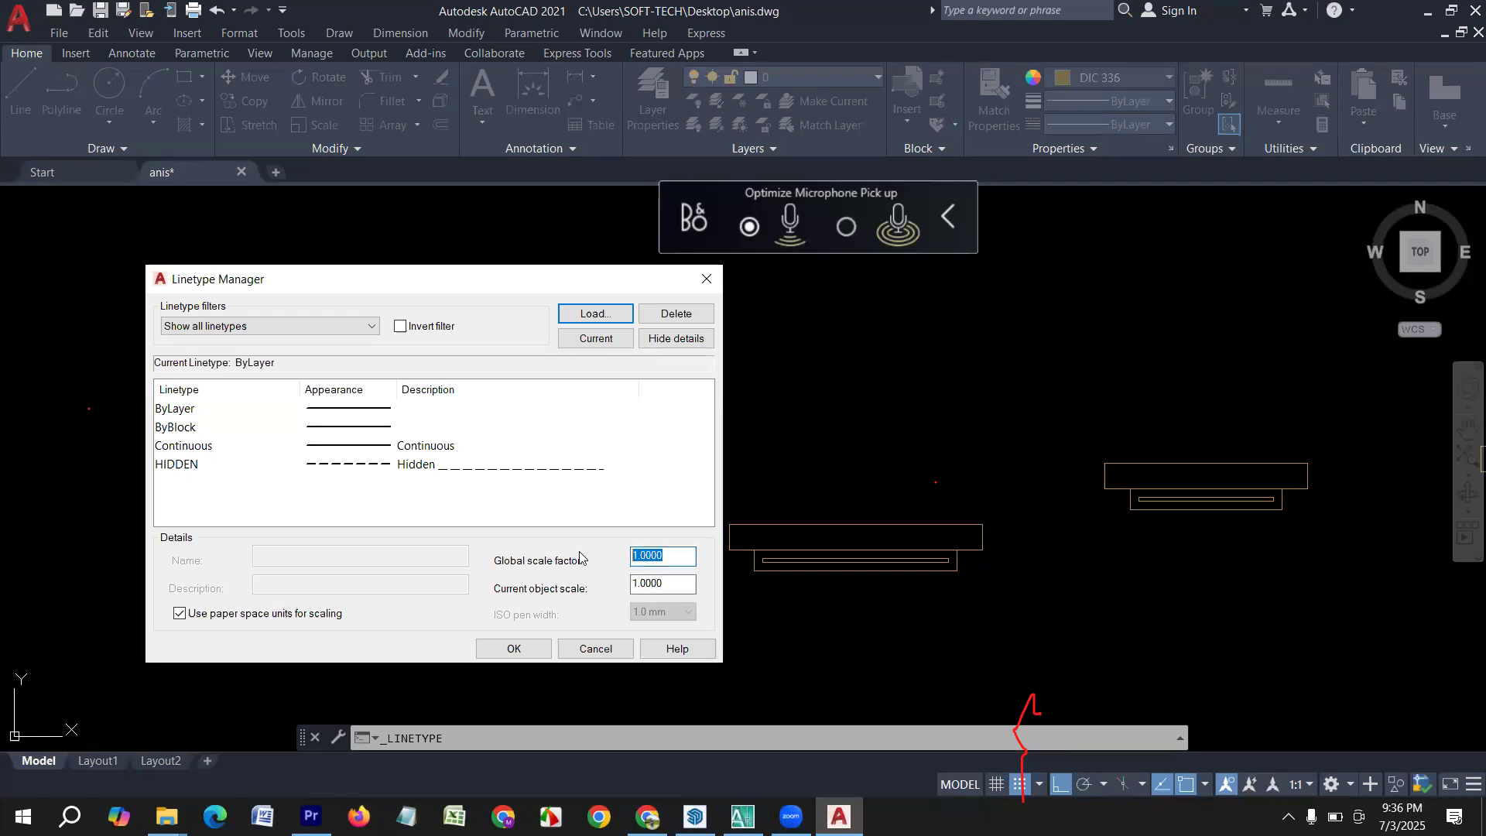
text(5)
key(Tab)
text(5)
click(514, 649)
Apply the HIDDEN linetype to the selected top line of the leftmost brown window's sunshade outline.
click(544, 568)
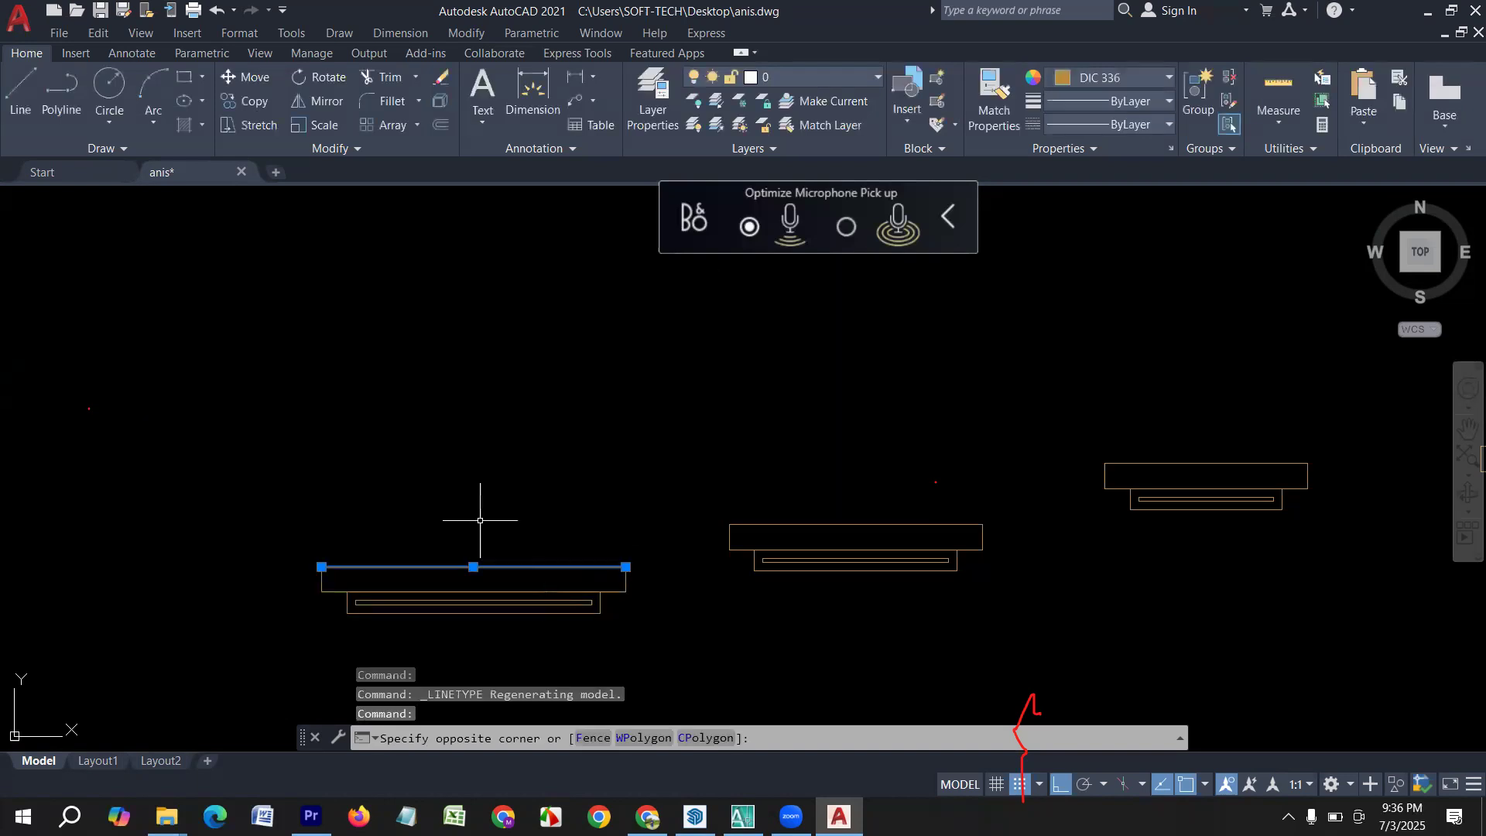
click(1136, 124)
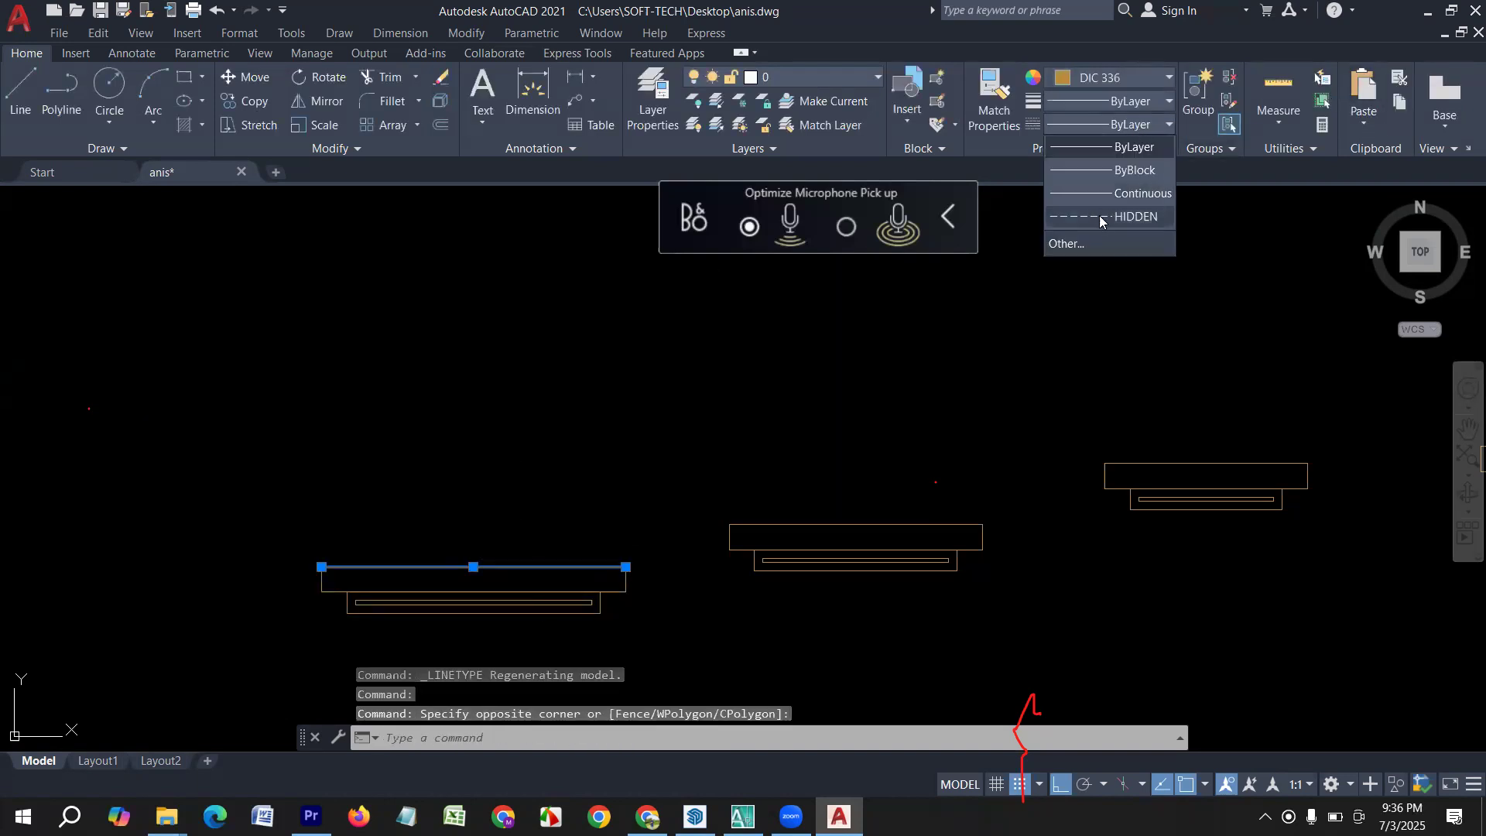
click(1099, 216)
key(Escape)
Set both the linetype global scale factor and the current object scale to 7.
scroll(476, 588, up, 2)
scroll(421, 581, up, 2)
click(1123, 125)
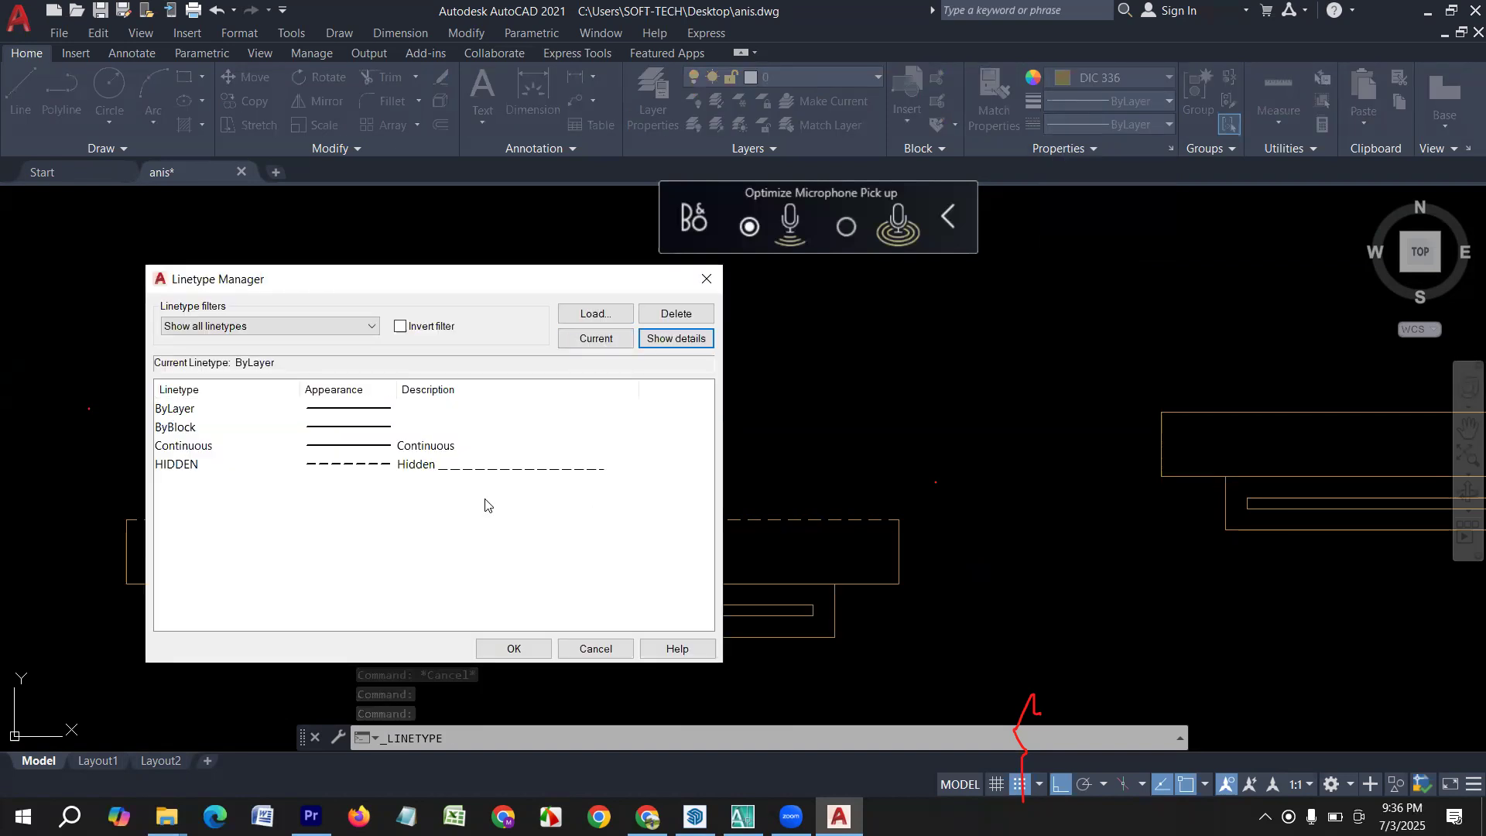
click(678, 339)
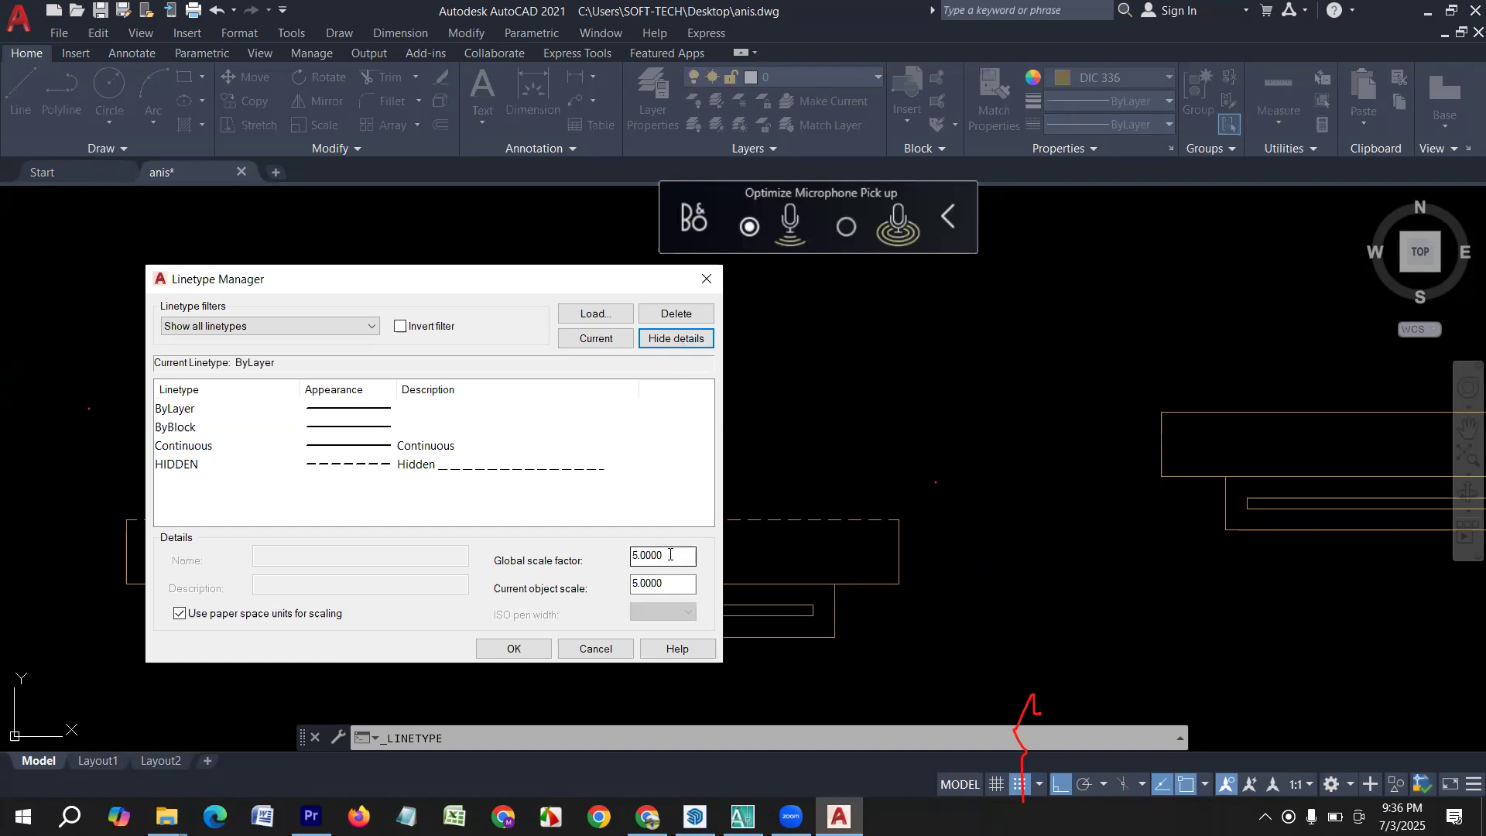
double_click(672, 555)
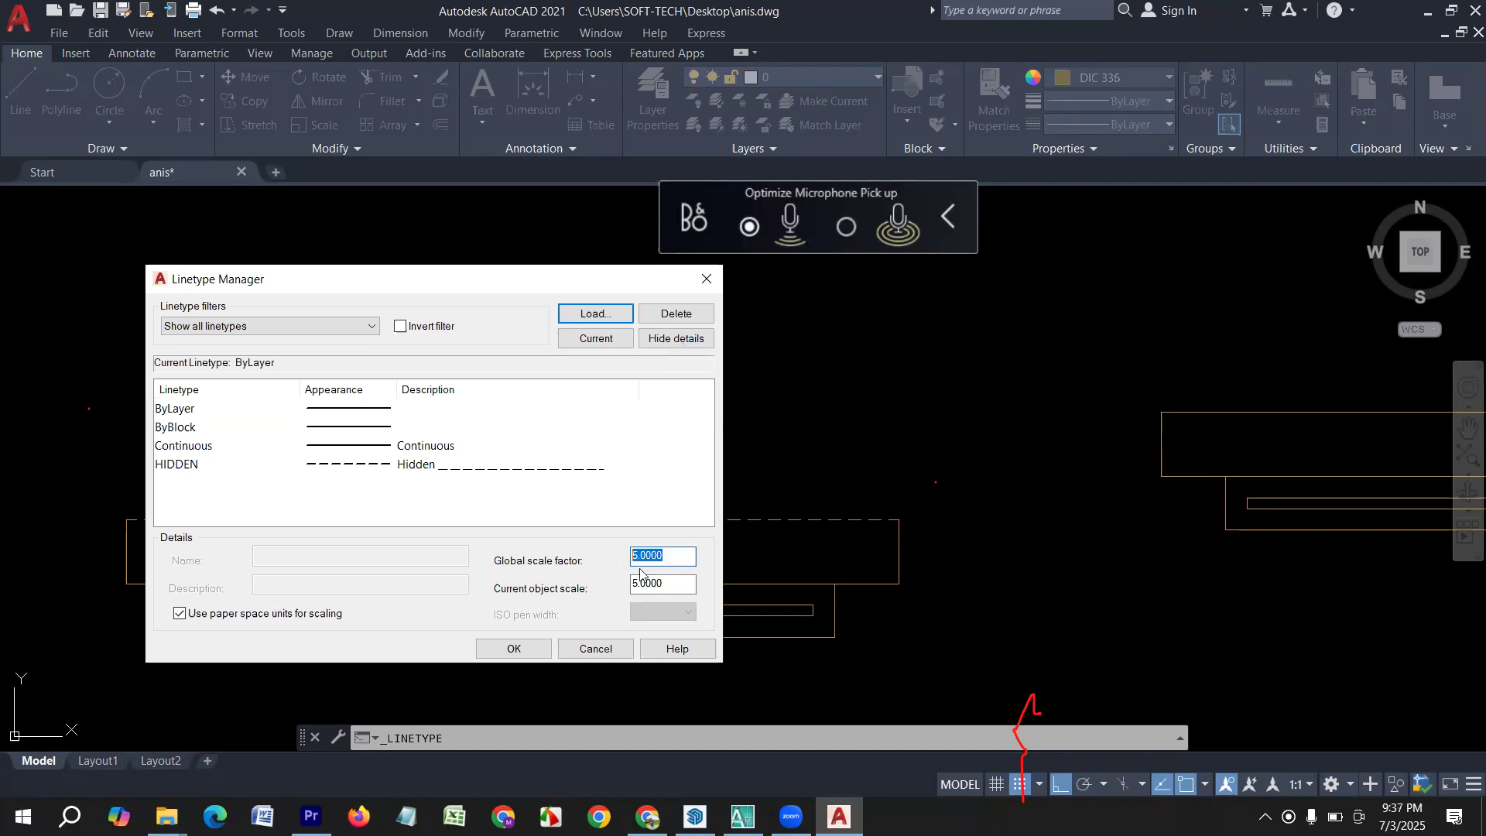
text(7)
key(Tab)
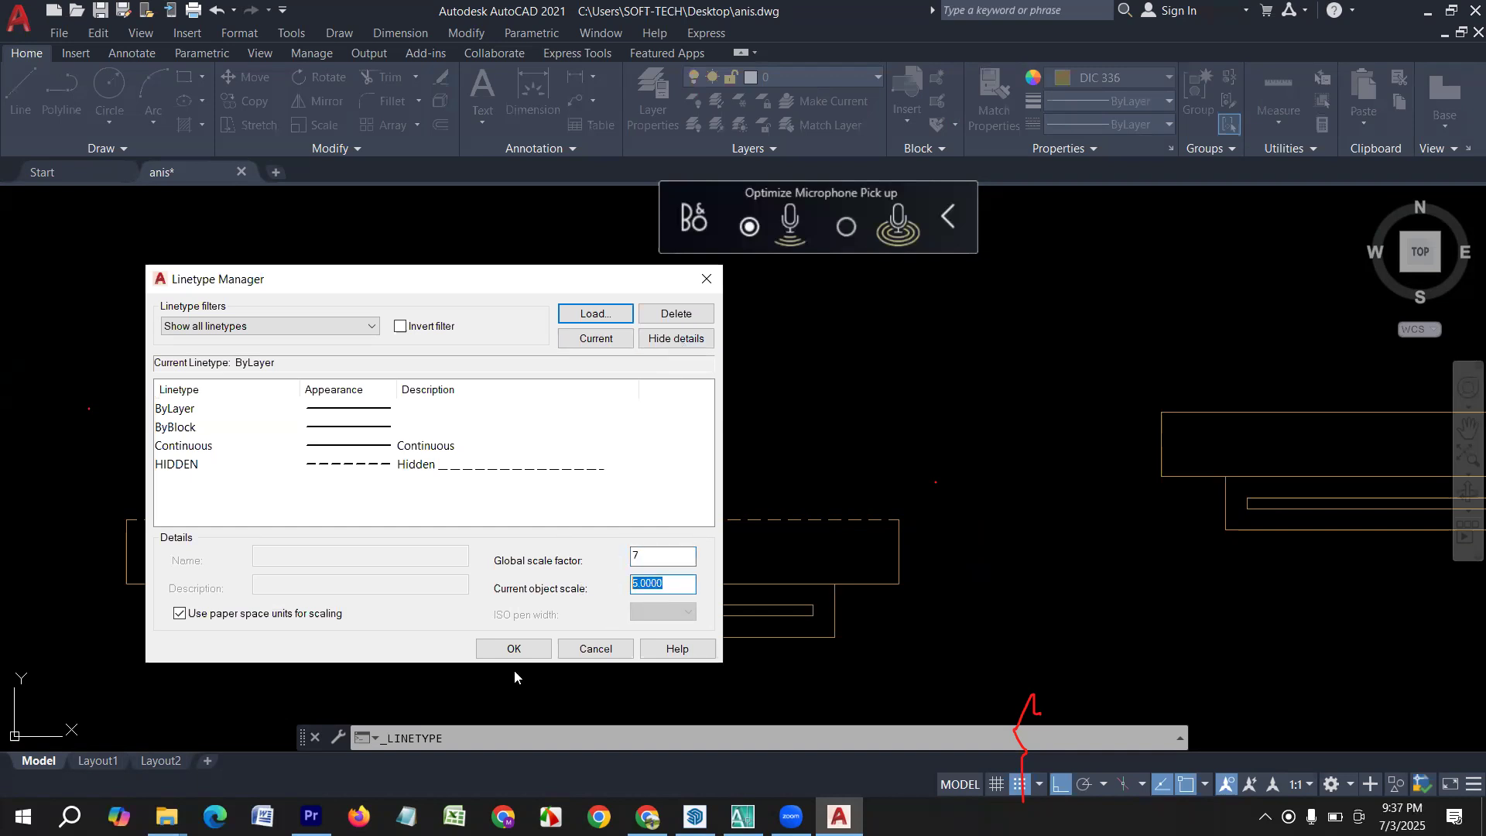
text(7)
click(514, 648)
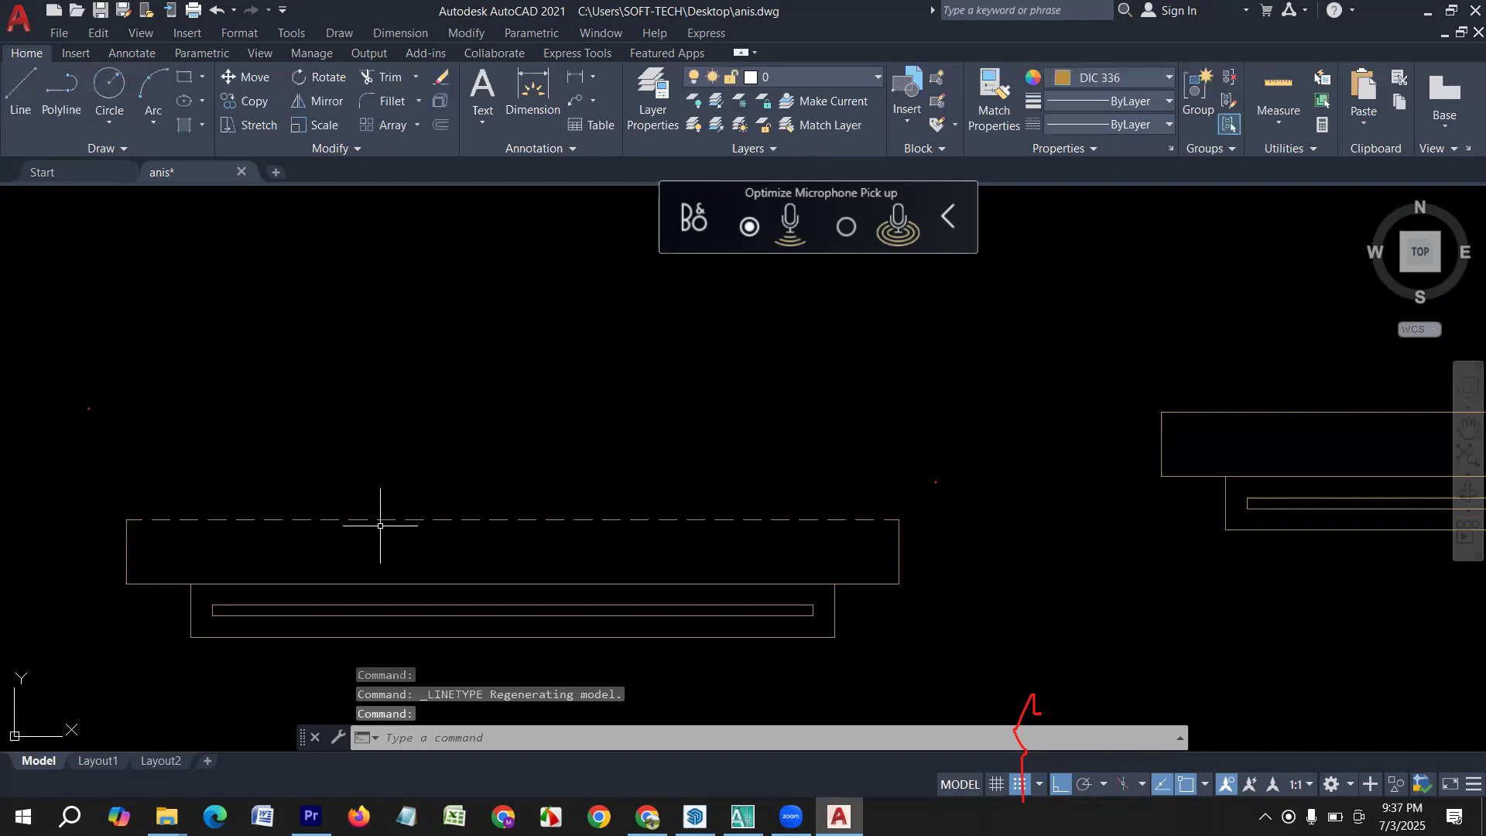
click(488, 541)
key(Escape)
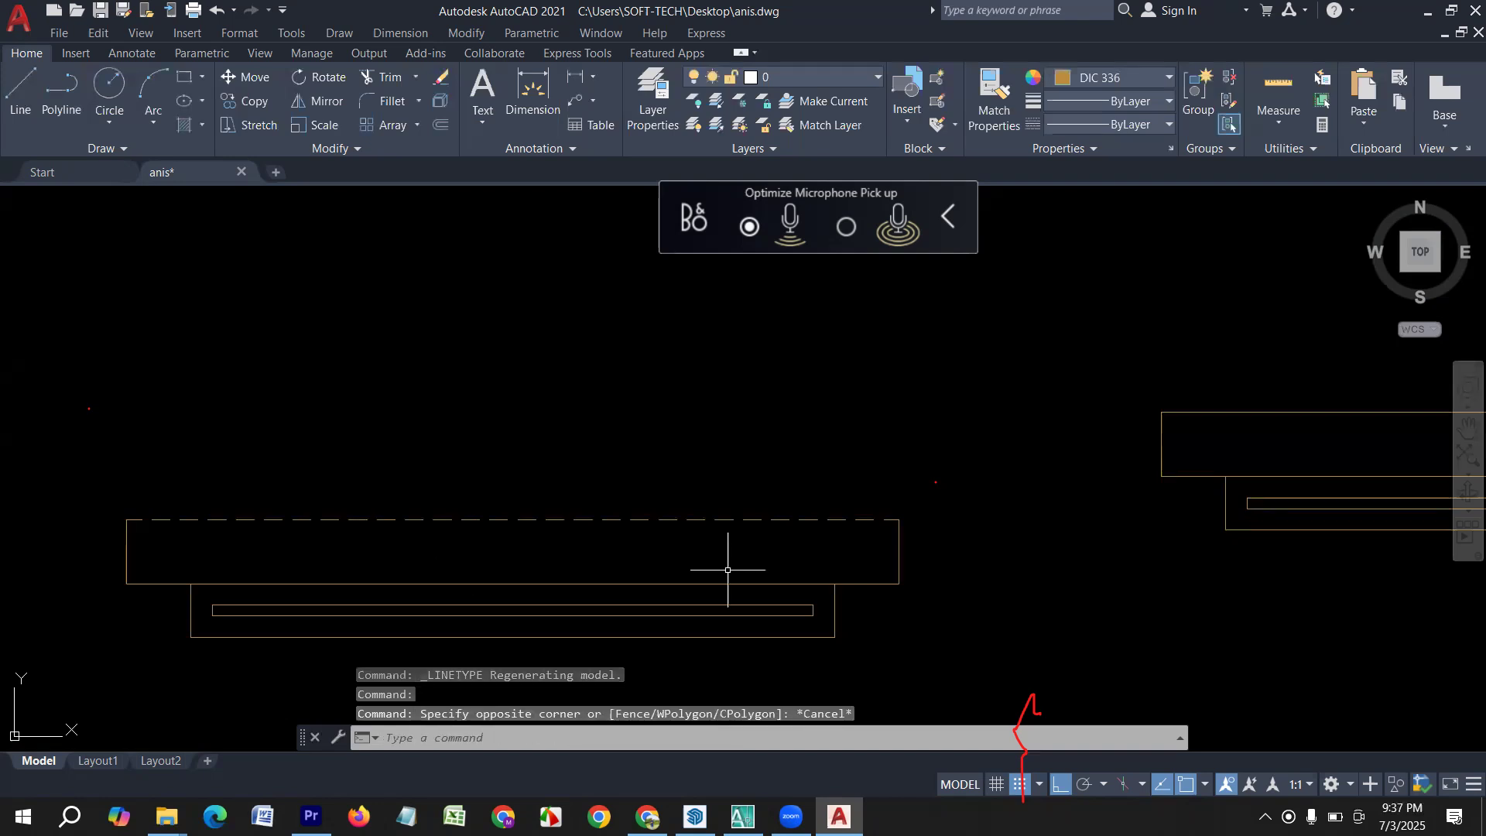
Match the dashed top line's properties onto the side lines and short lower segments of the leftmost window's sunshade outline.
text(ma)
key(Return)
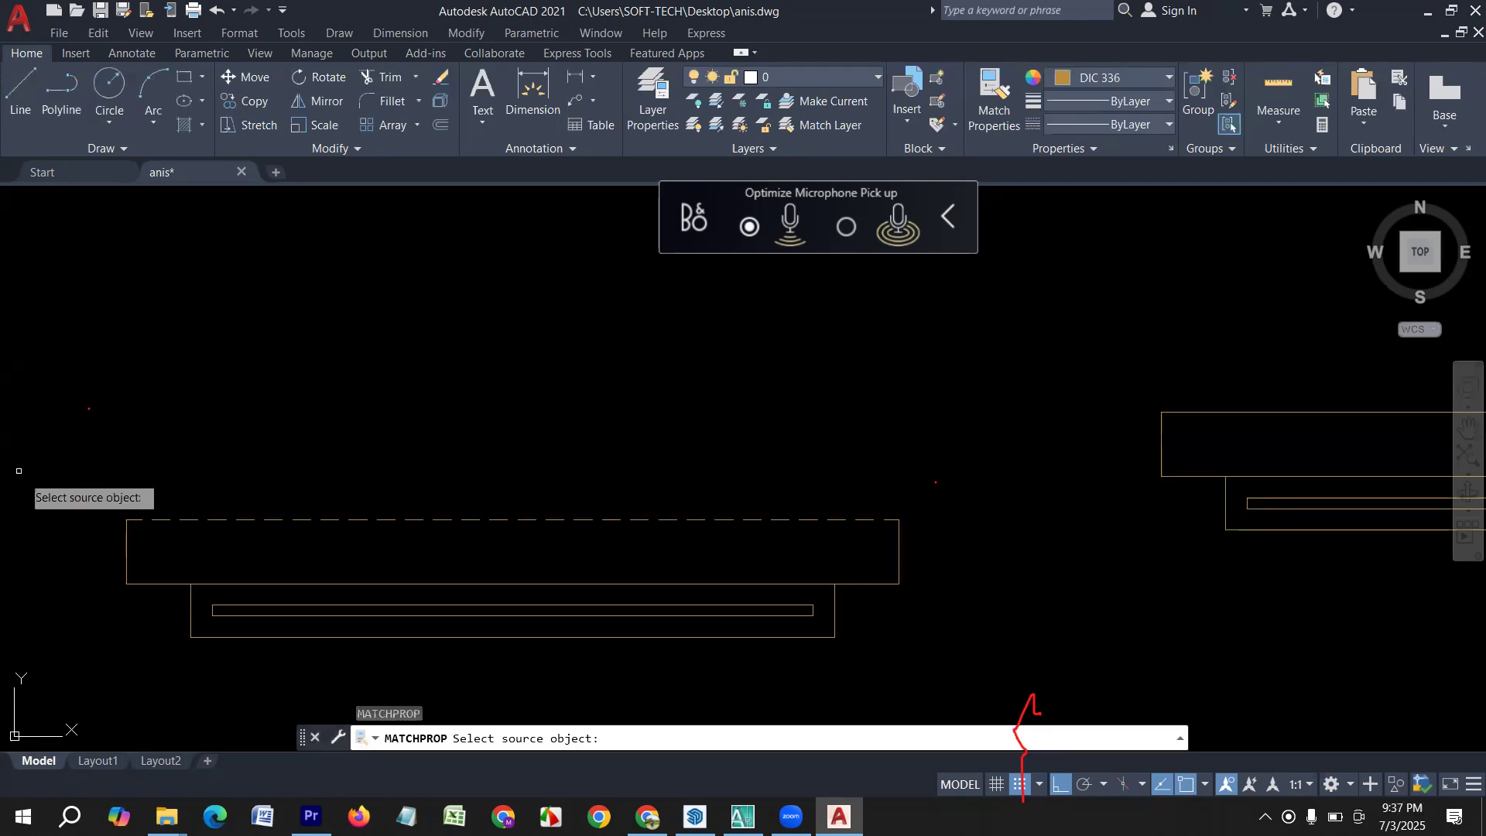
click(168, 518)
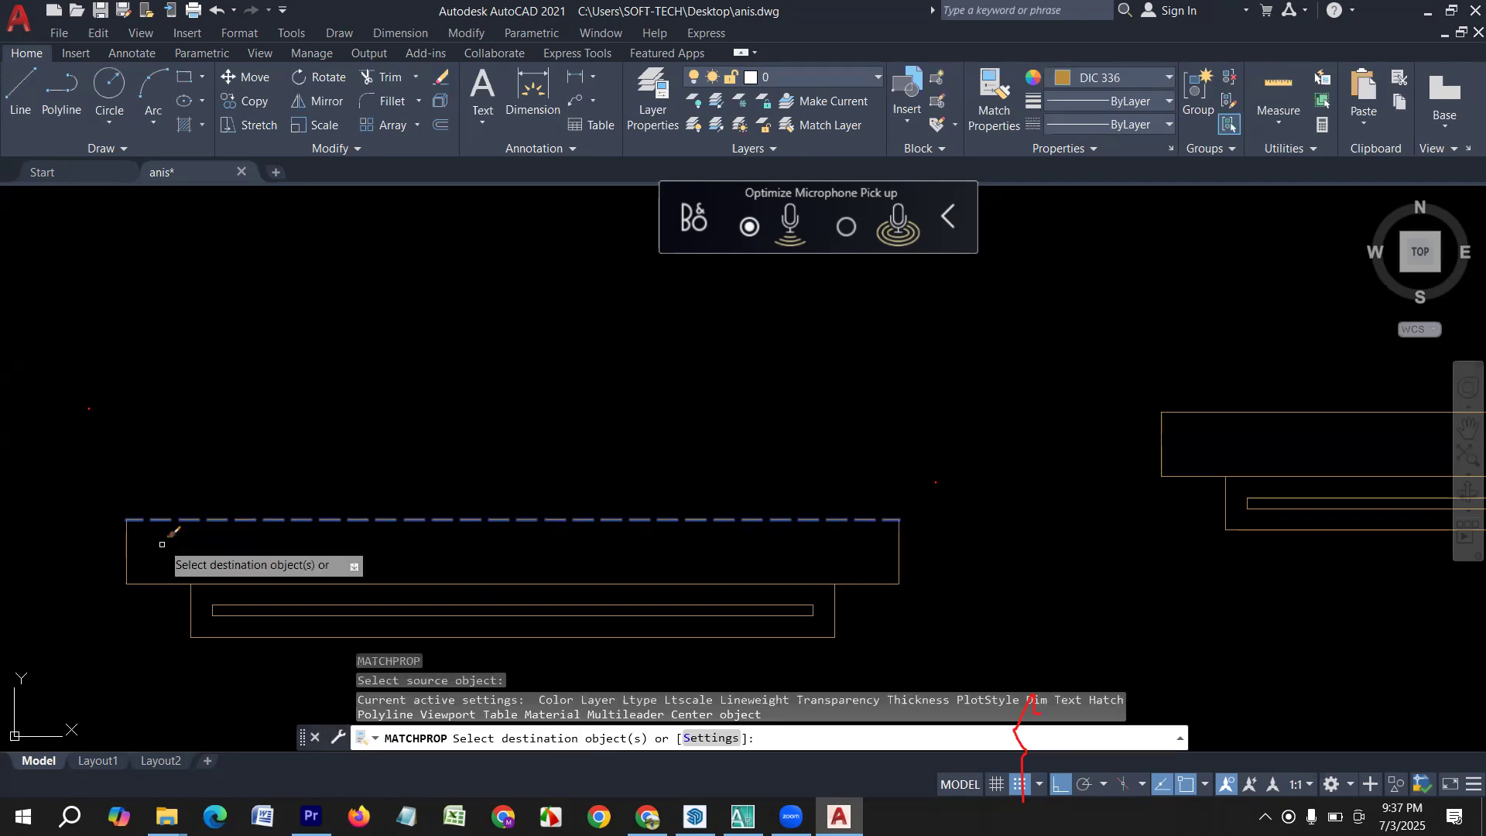
drag(162, 544, 106, 551)
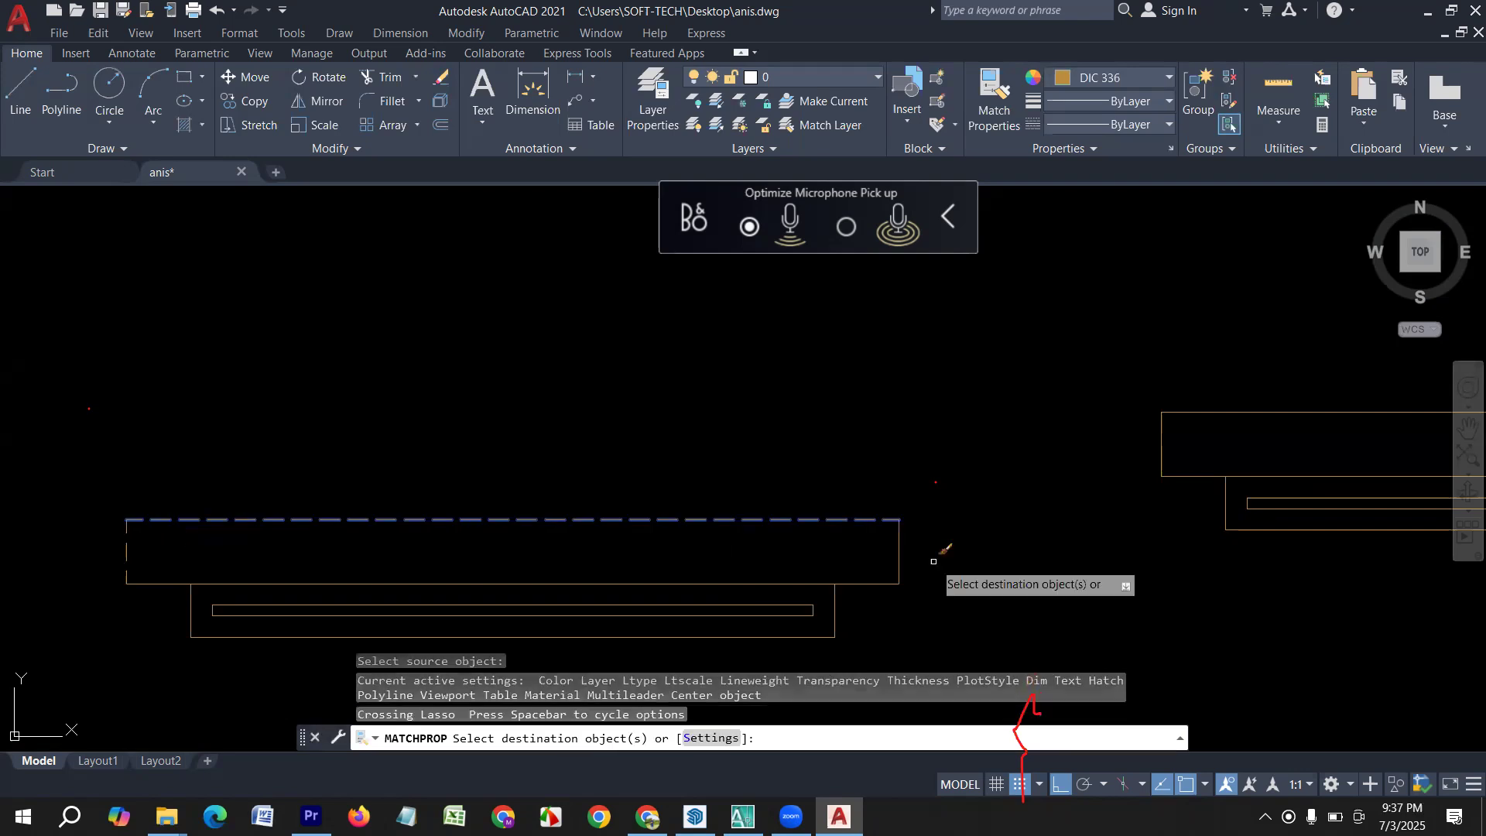
drag(933, 560, 860, 598)
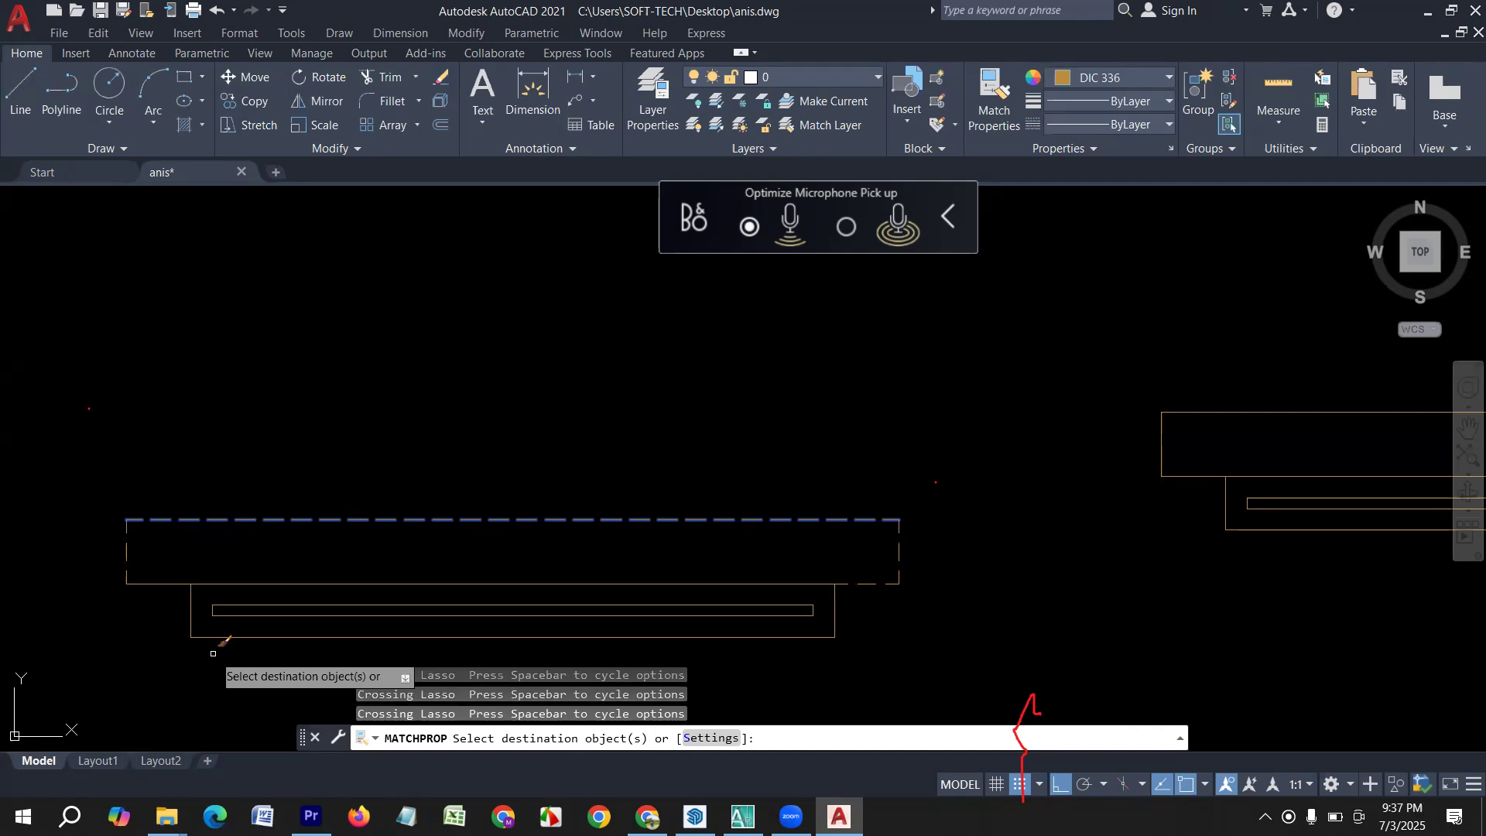
click(141, 580)
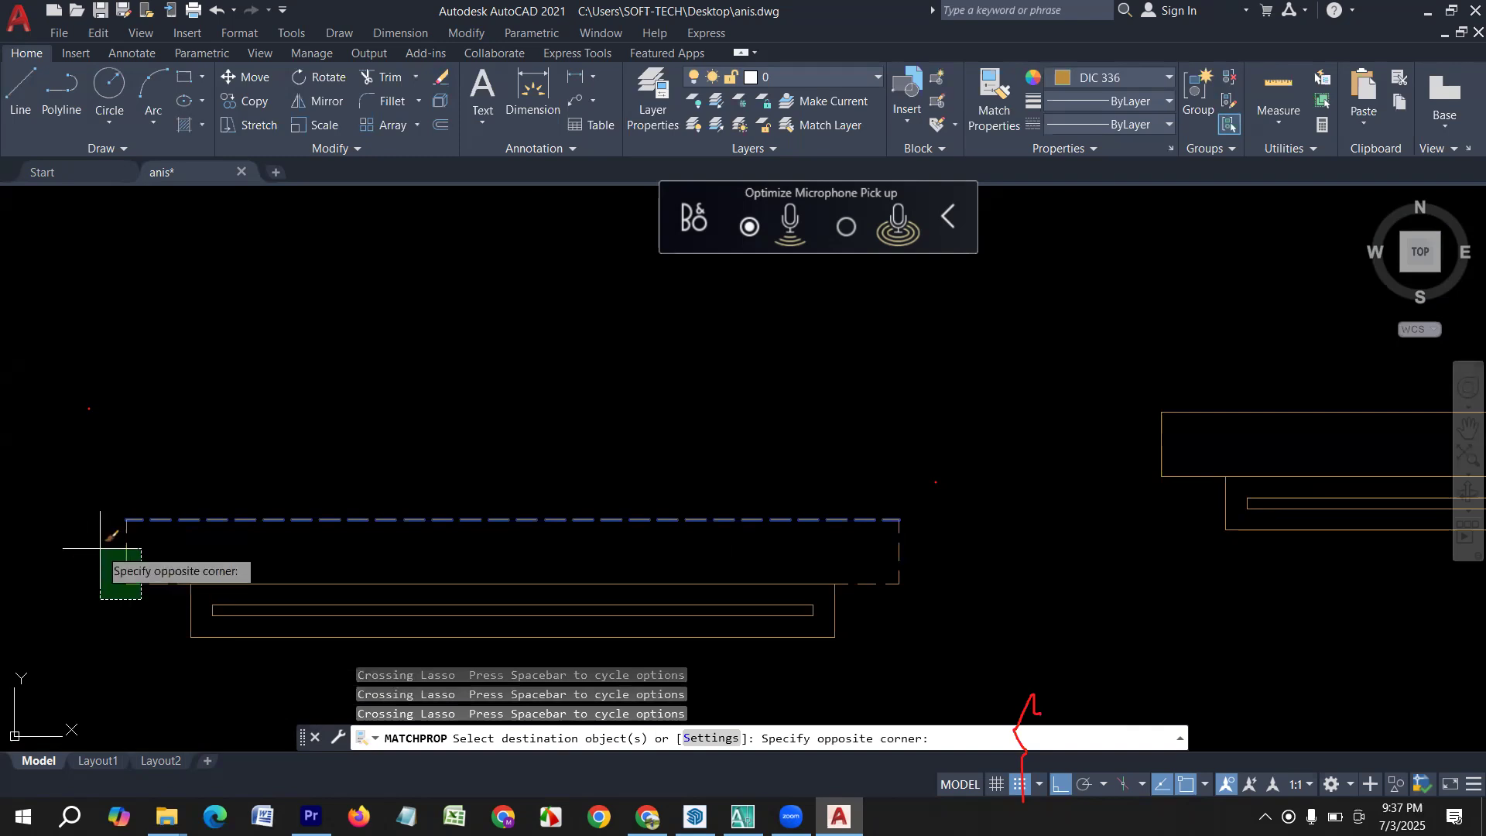
click(100, 548)
mouse_move(165, 609)
mouse_down()
mouse_move(127, 566)
mouse_move(125, 520)
mouse_up()
key(Escape)
key(Escape)
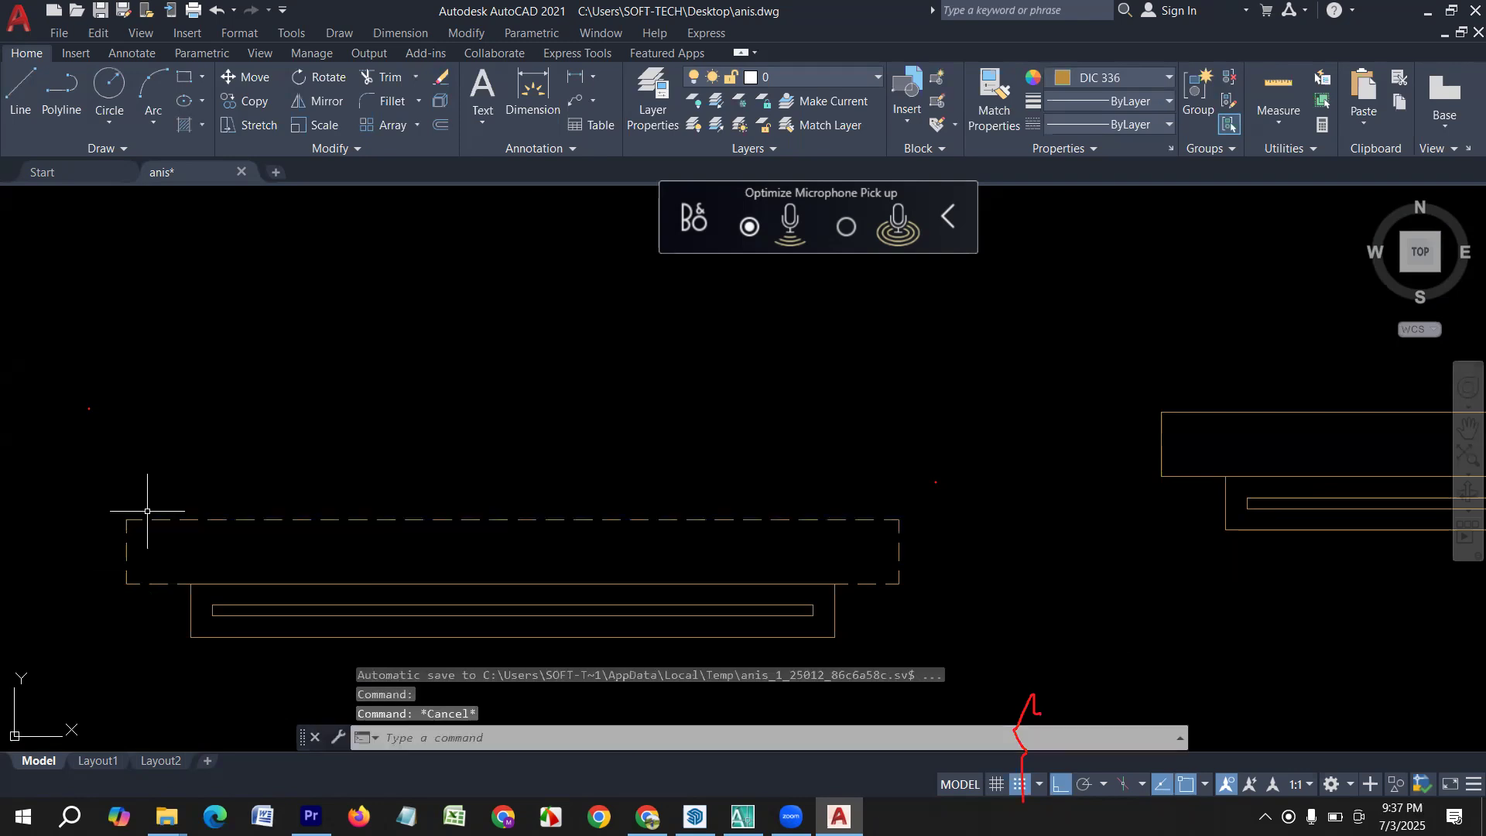
Look through the linetypes available to load from acad.lin and close the Linetype Manager without loading any.
click(1128, 125)
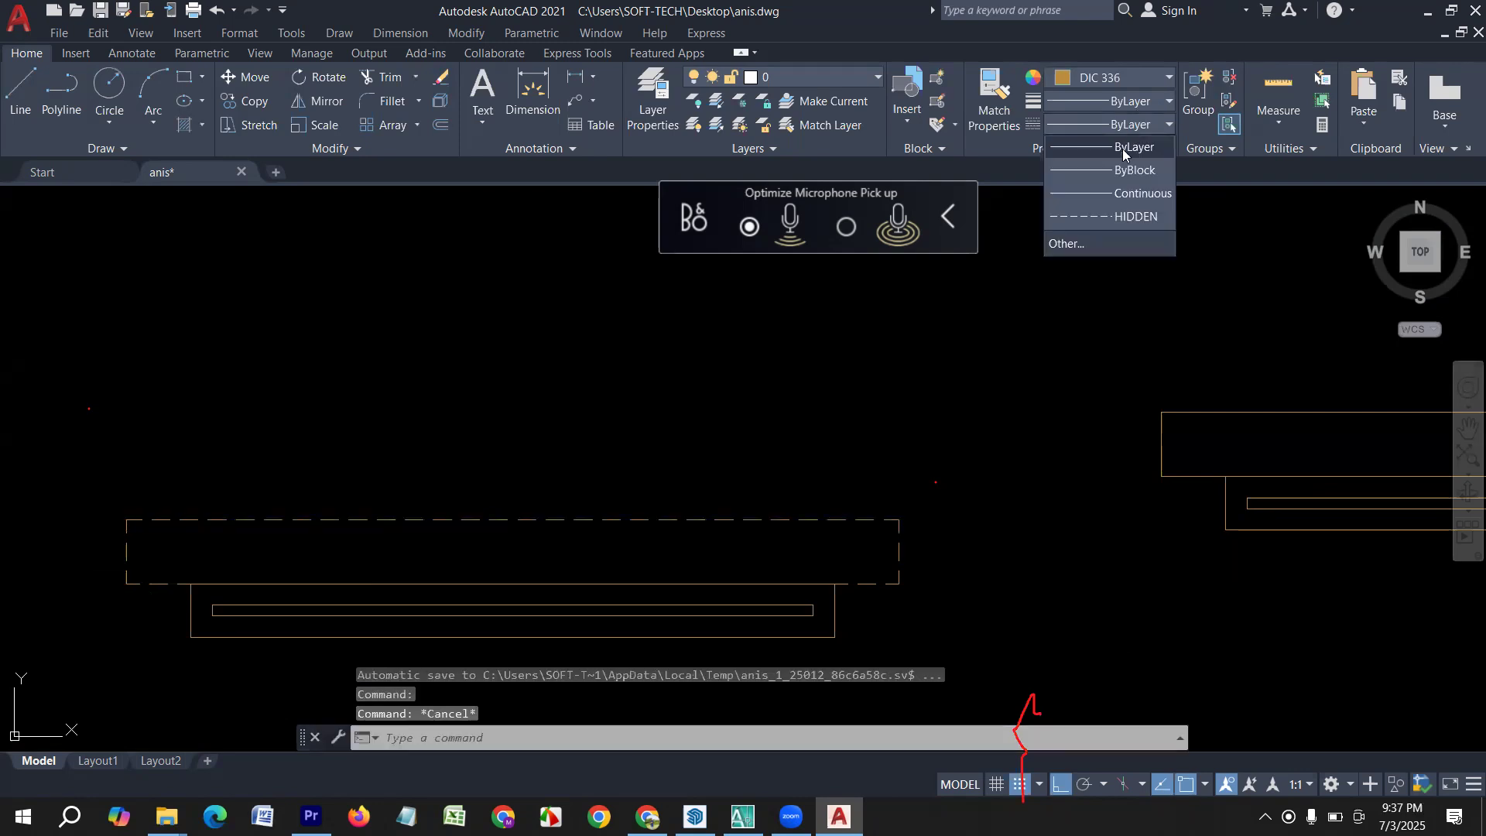
click(1066, 243)
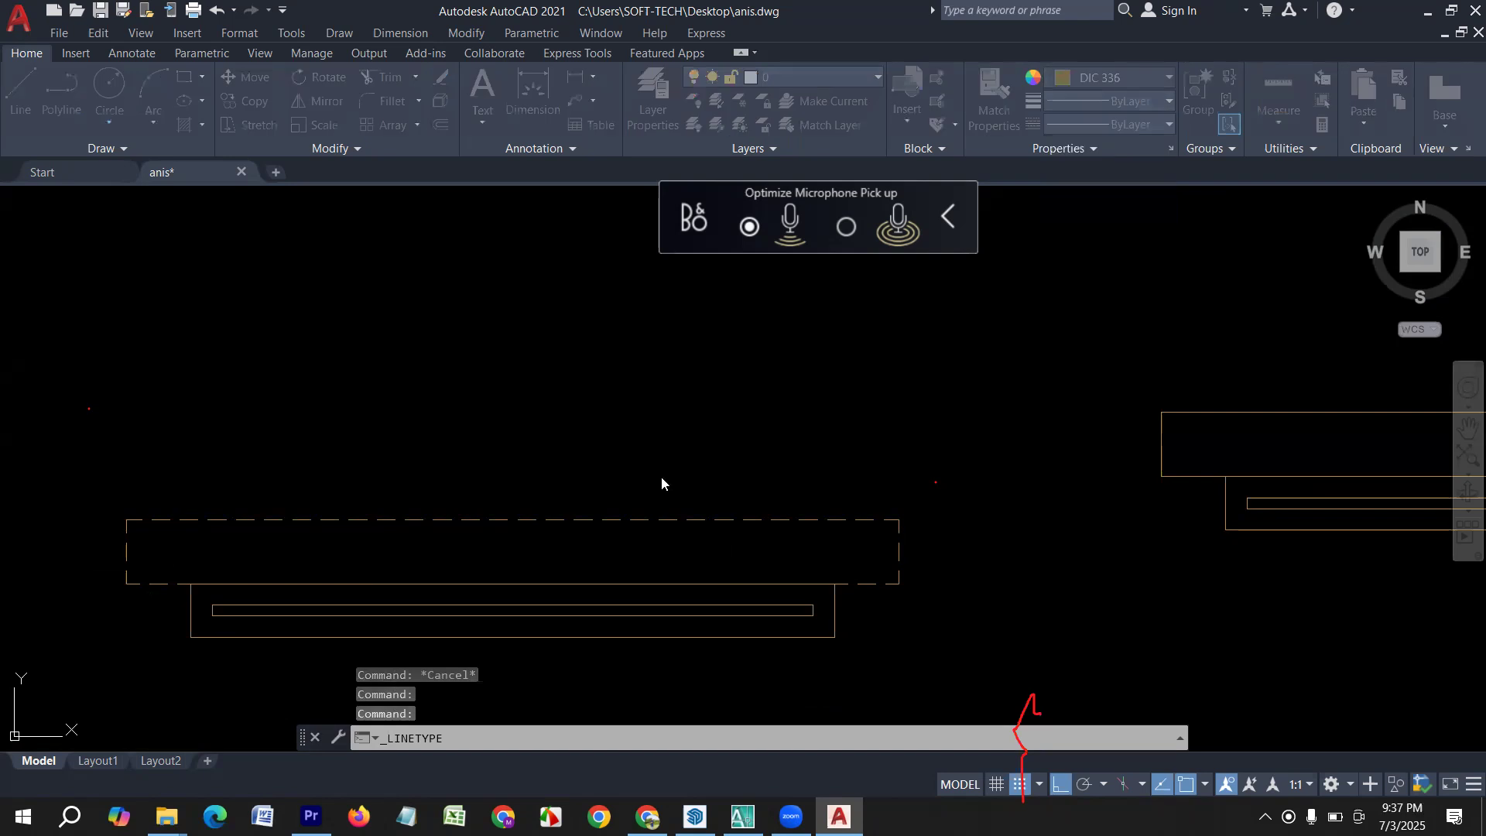
click(574, 313)
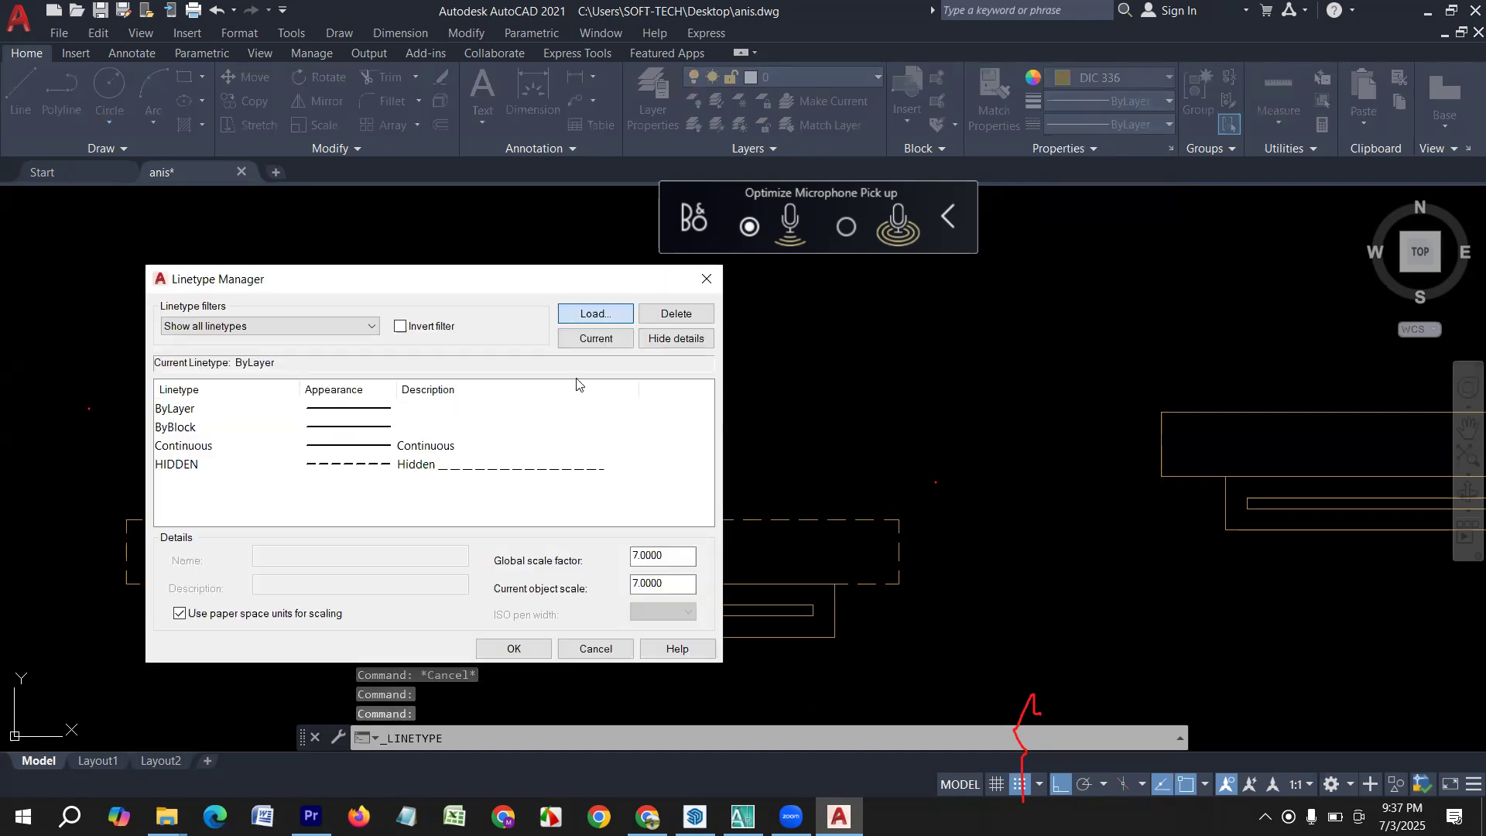
scroll(714, 385, down, 10)
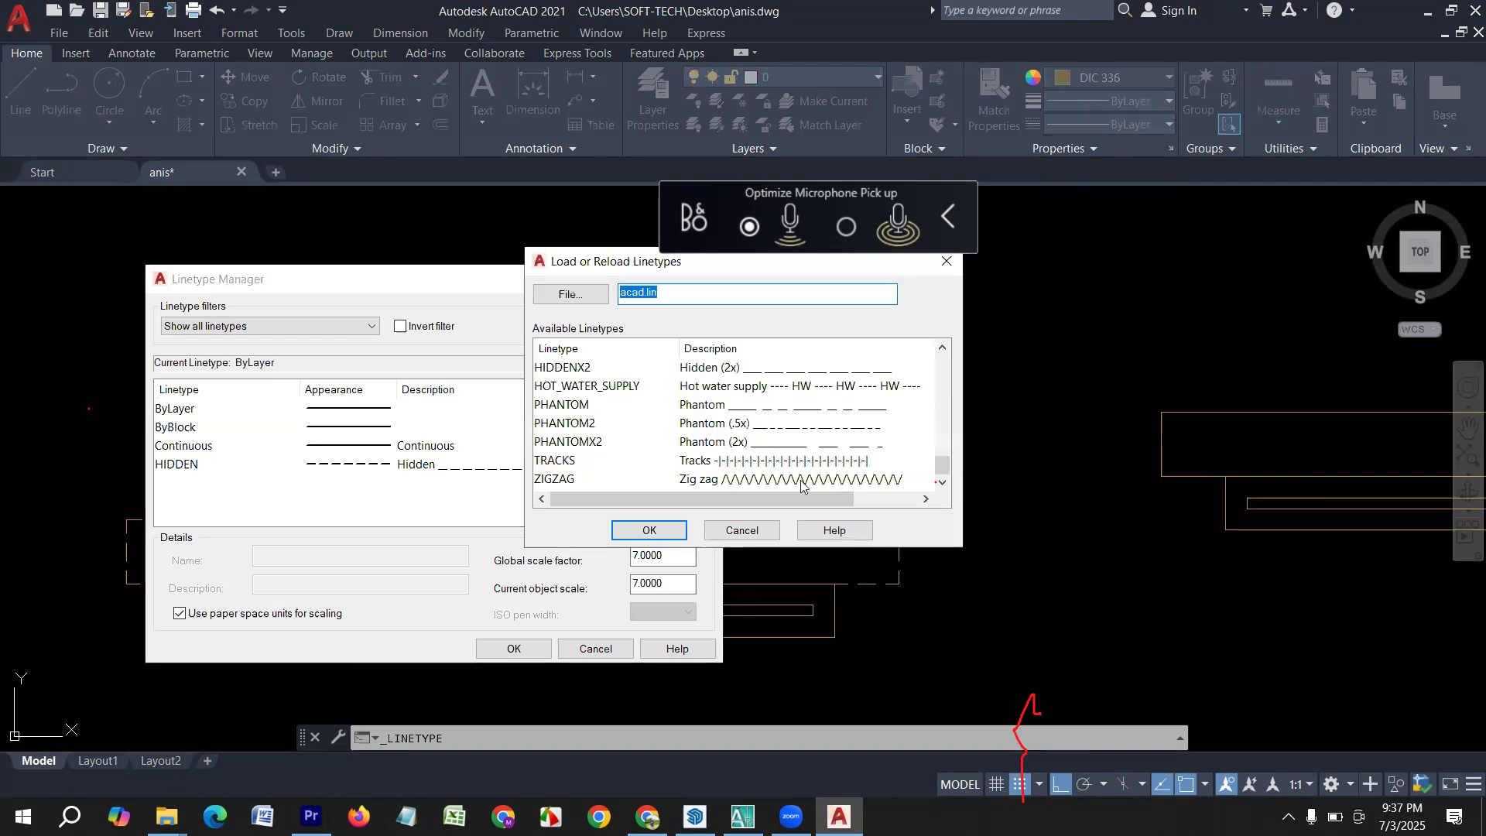
scroll(697, 434, up, 4)
scroll(742, 440, up, 5)
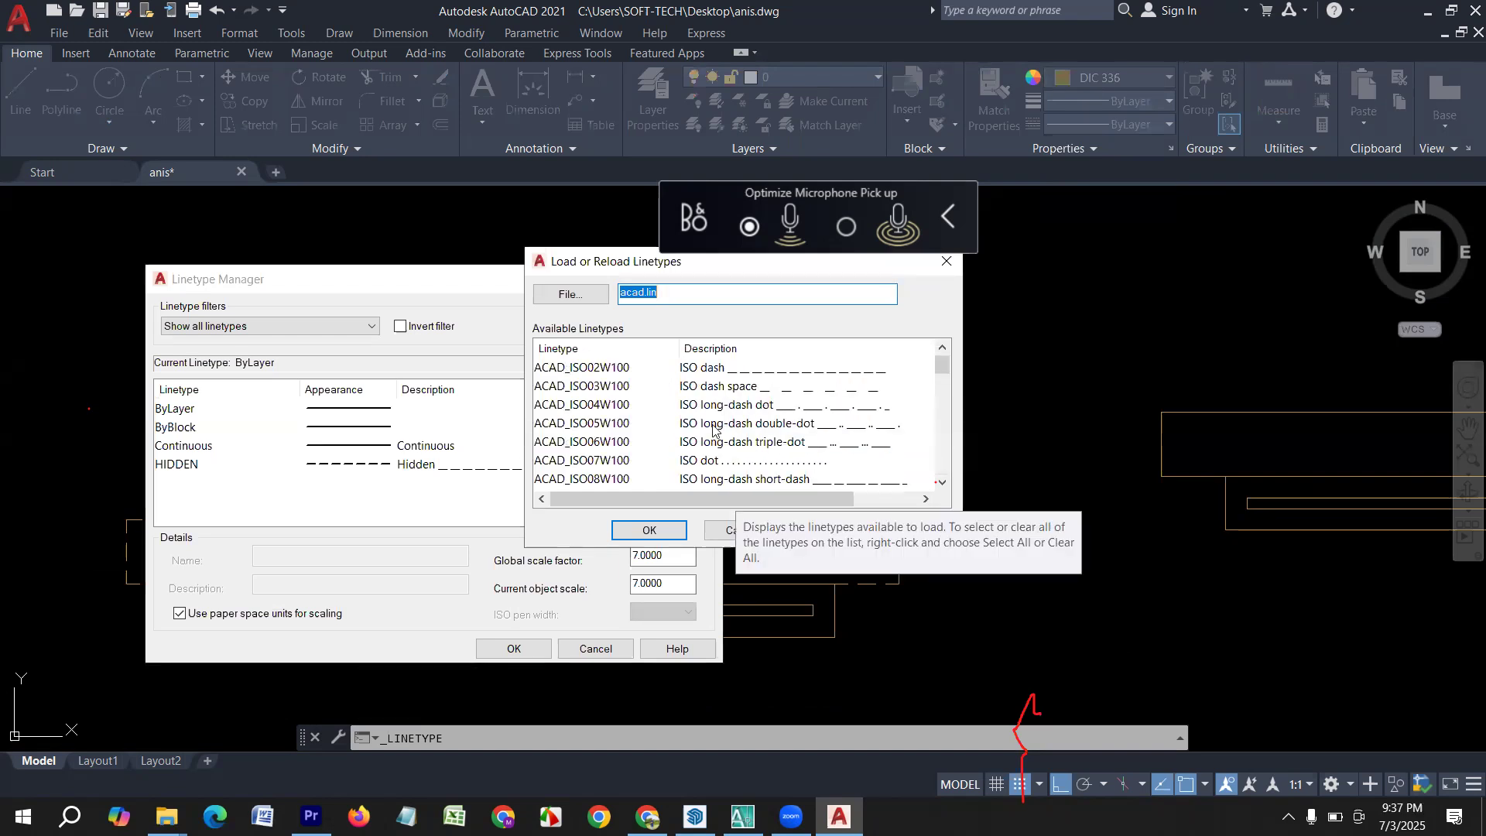
scroll(700, 433, down, 1)
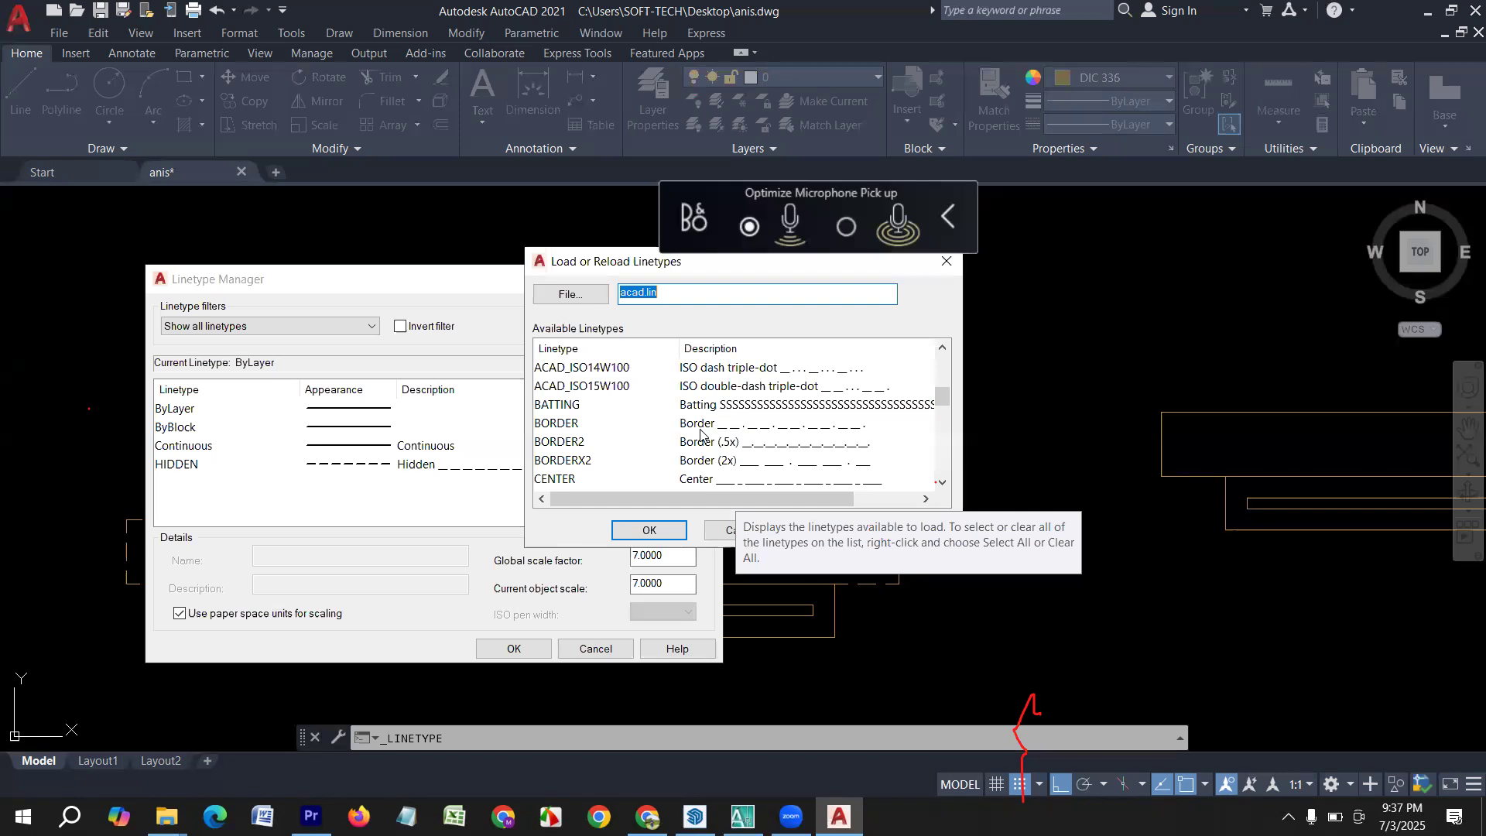
scroll(701, 433, down, 3)
scroll(701, 434, down, 2)
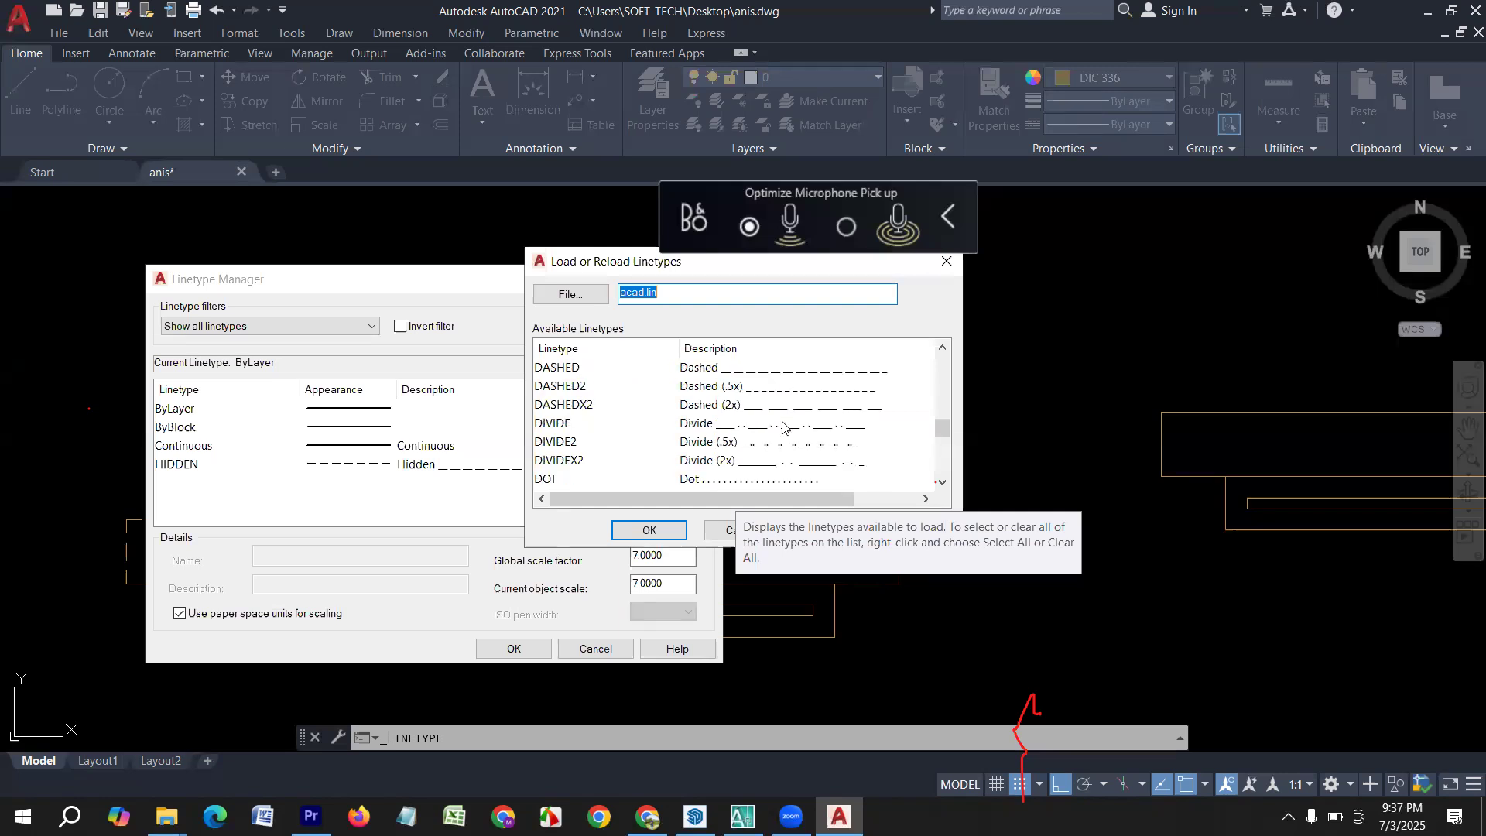
click(708, 534)
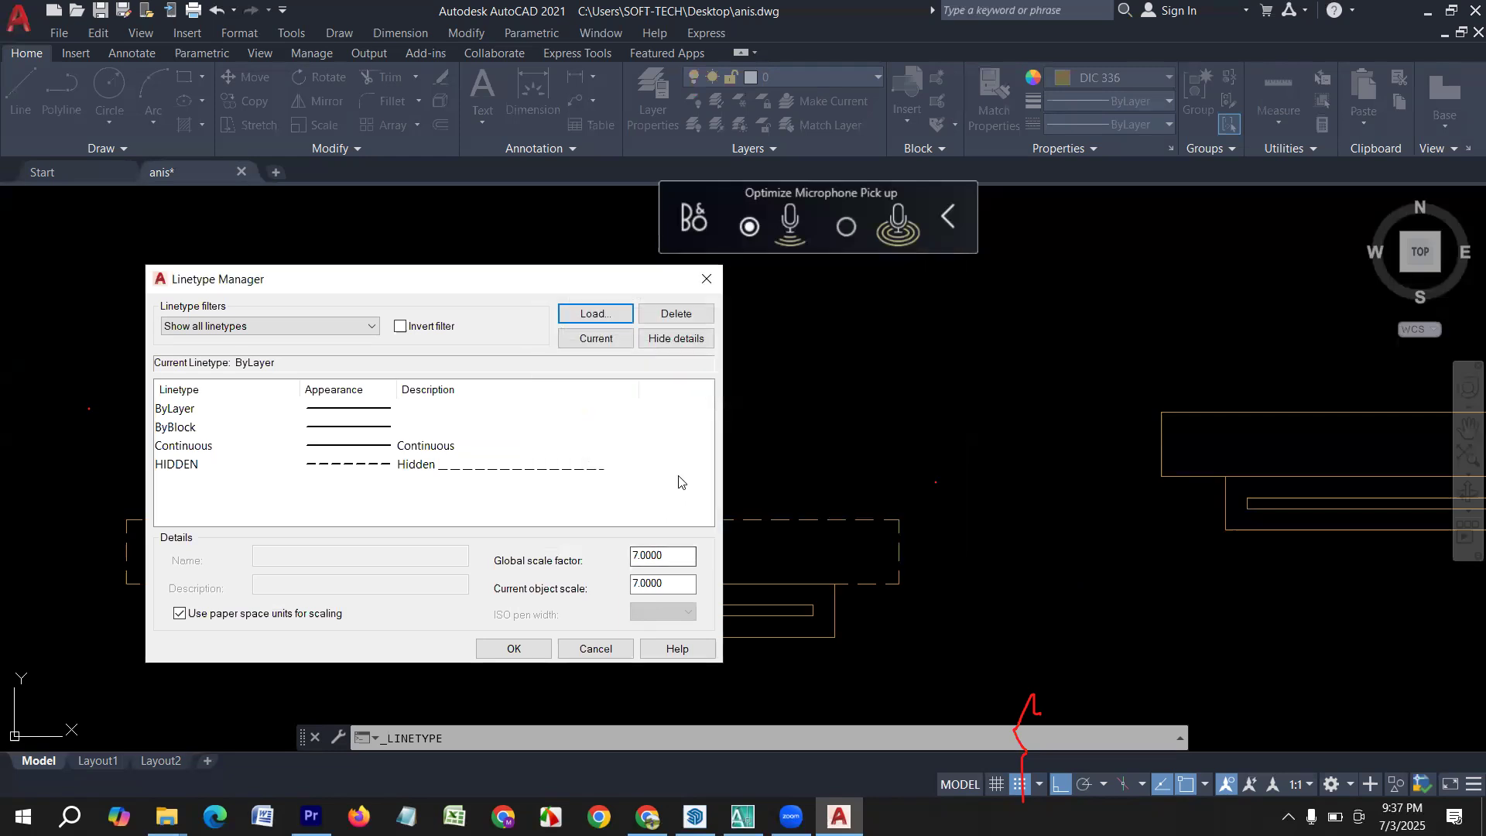
click(706, 279)
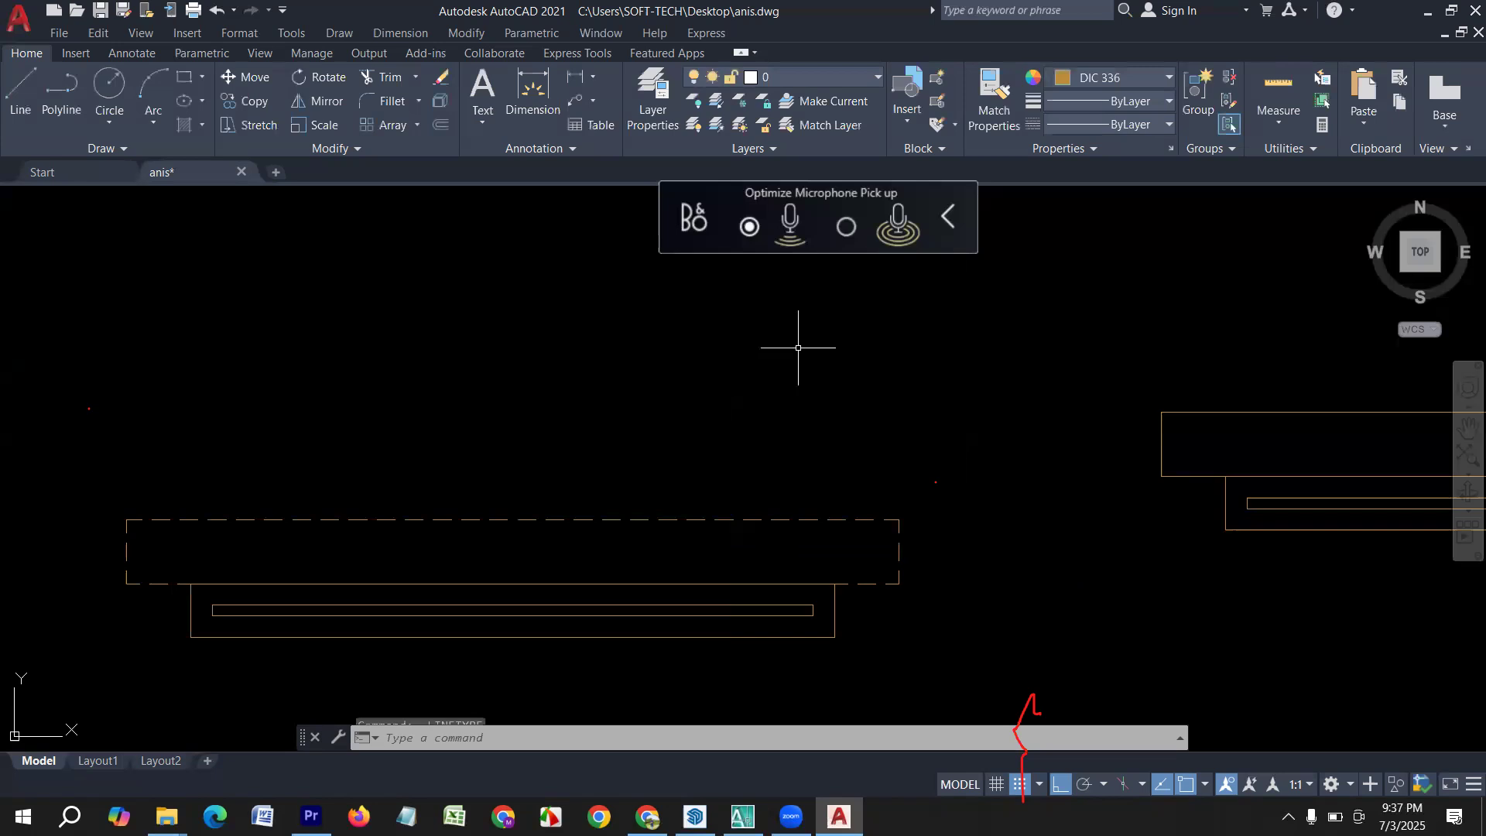
Save the drawing under its current file name.
middle_drag(642, 484, 570, 441)
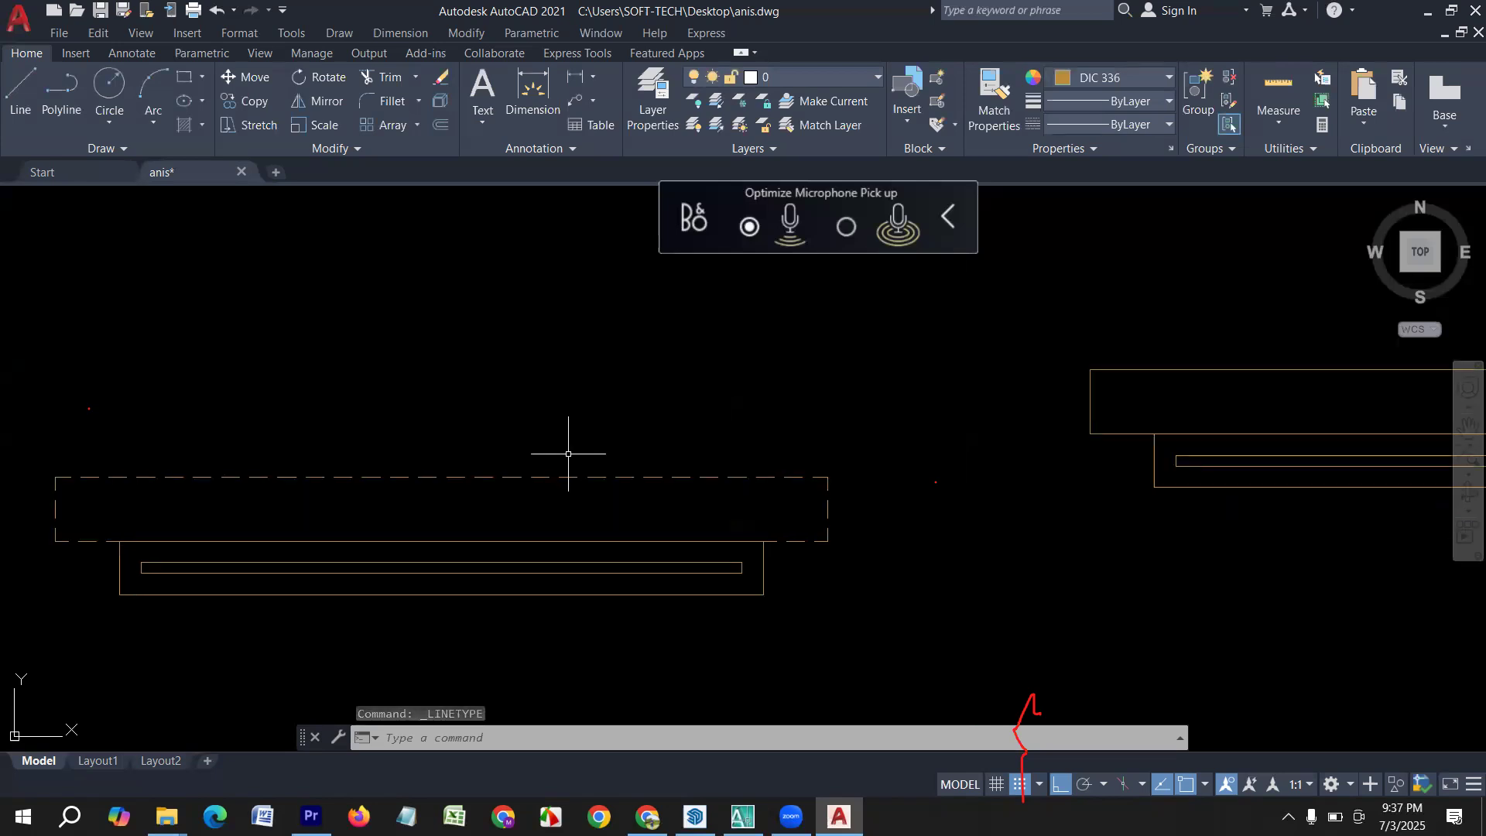
key(ctrl+s)
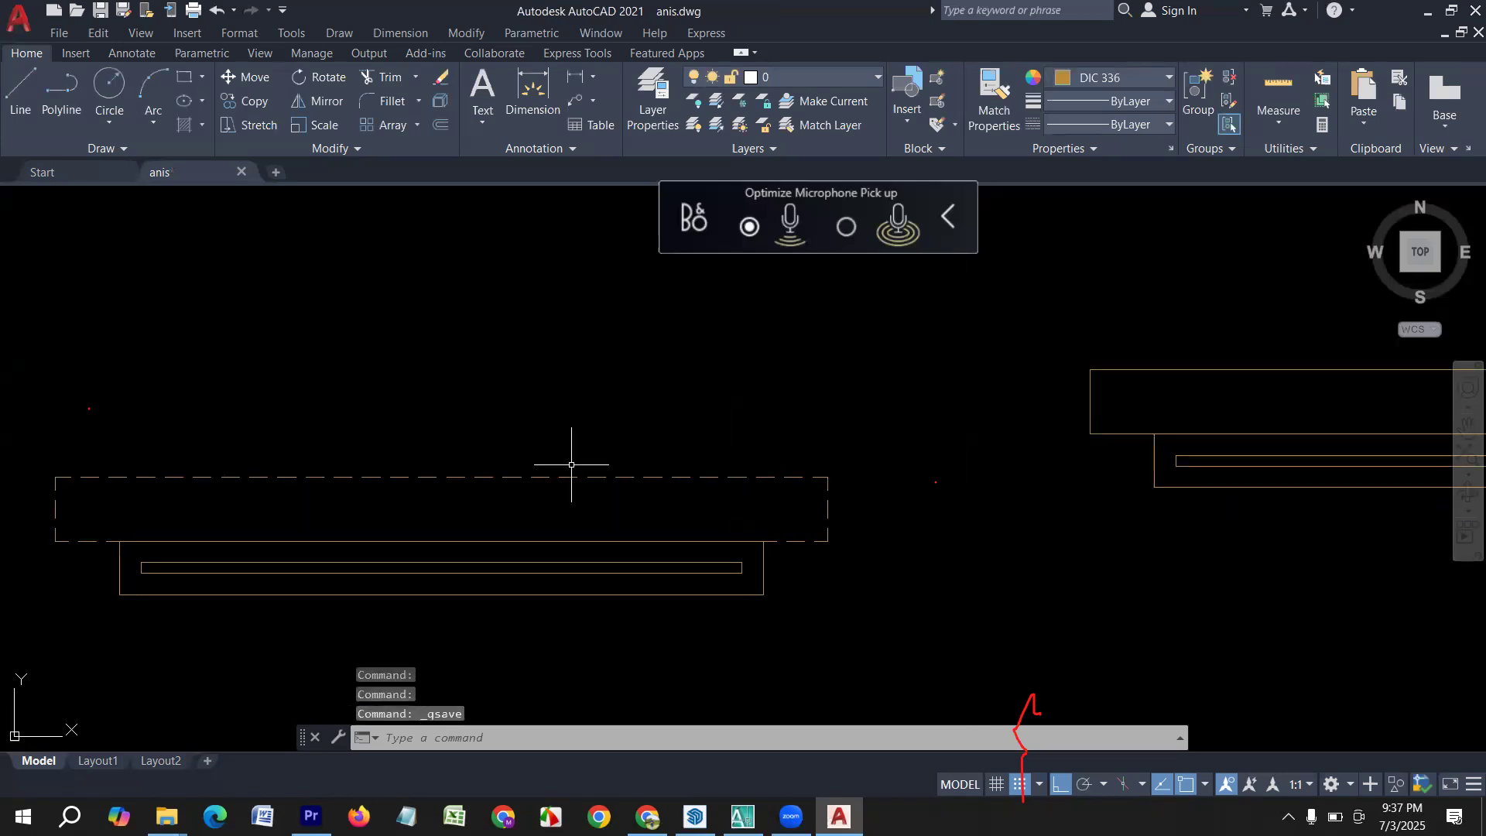
middle_drag(413, 454, 547, 474)
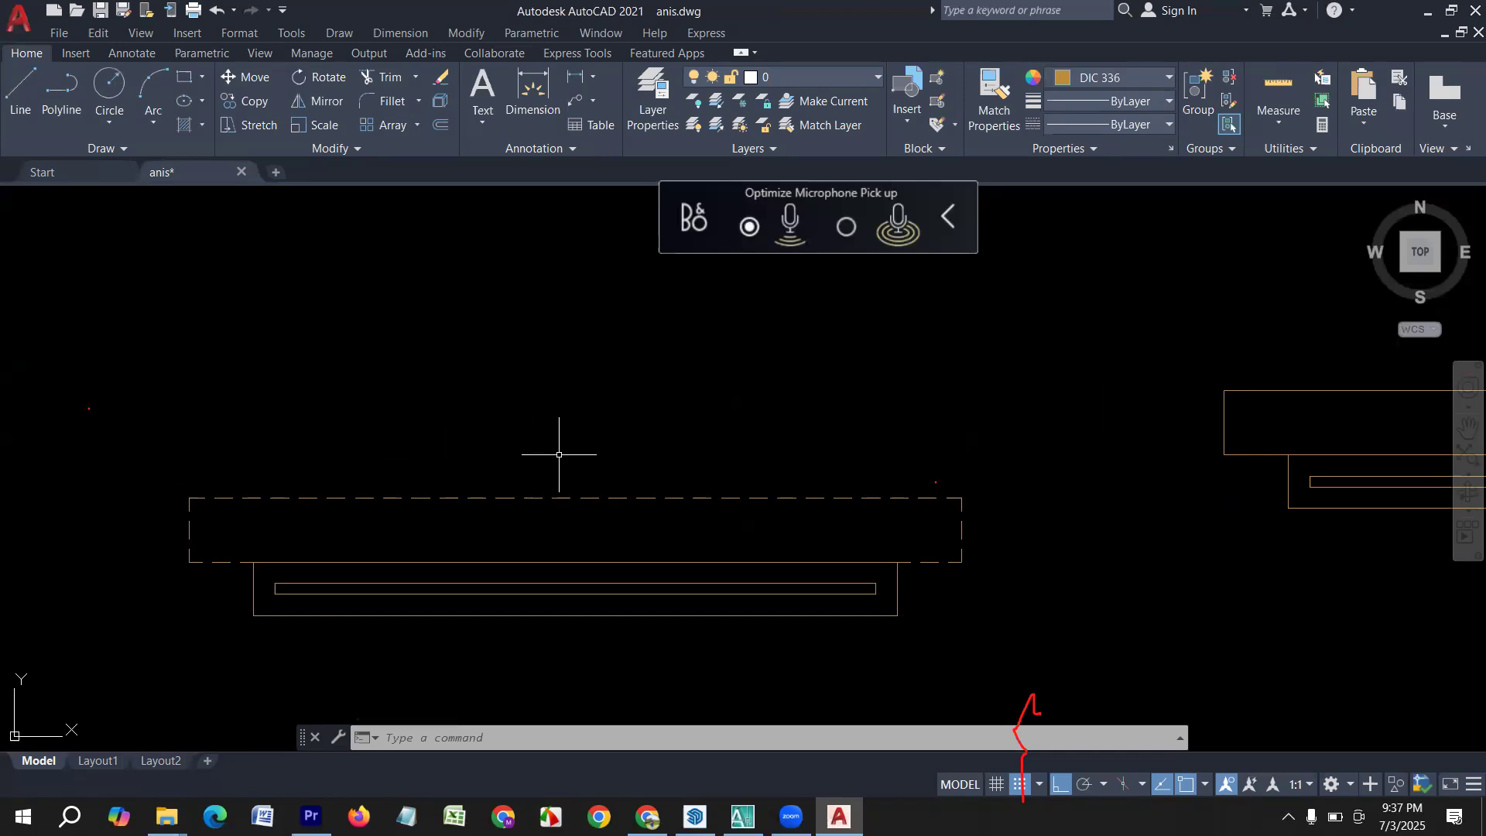
middle_drag(574, 457, 584, 456)
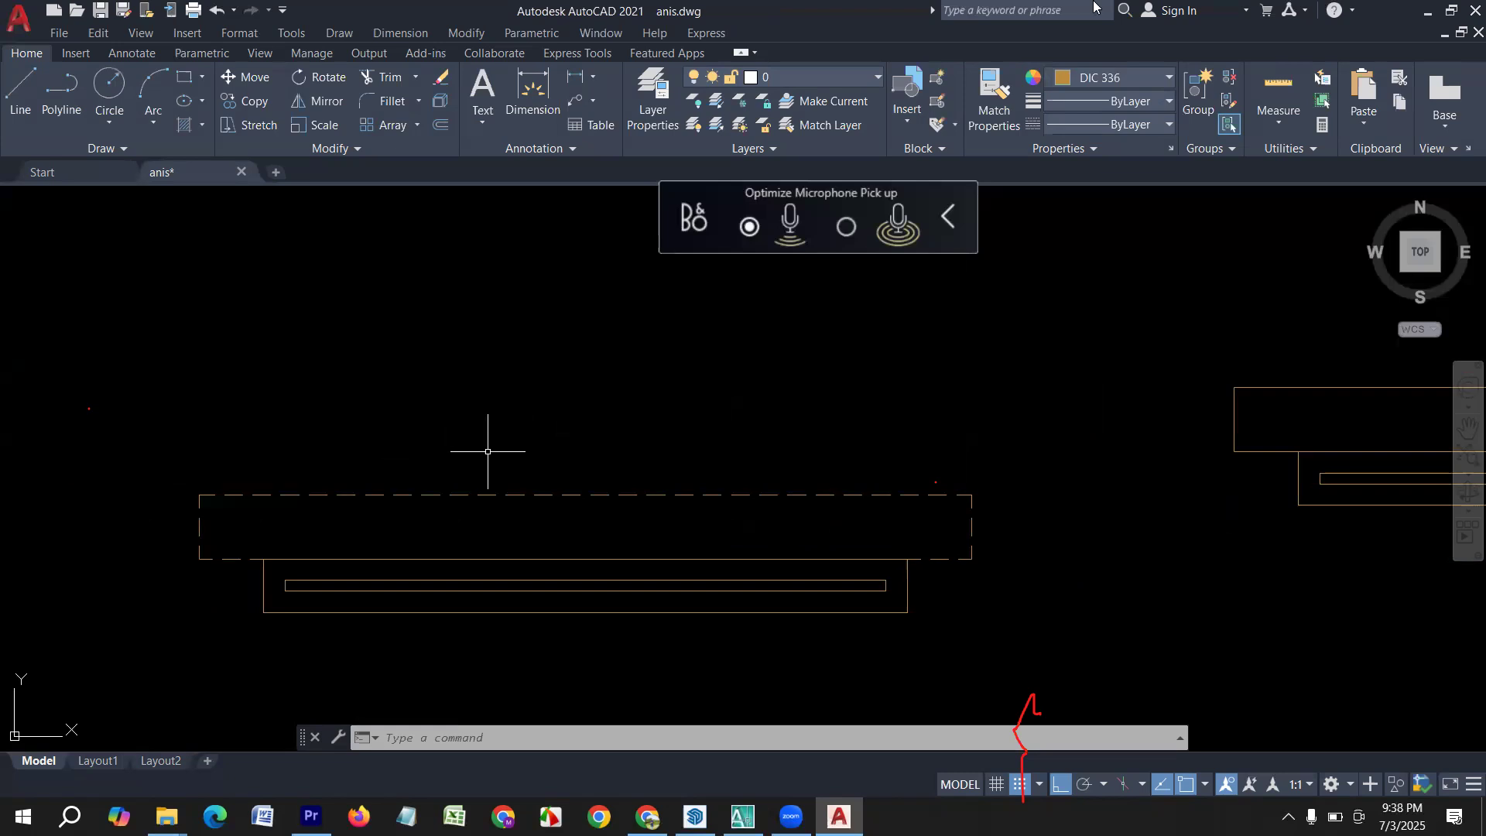